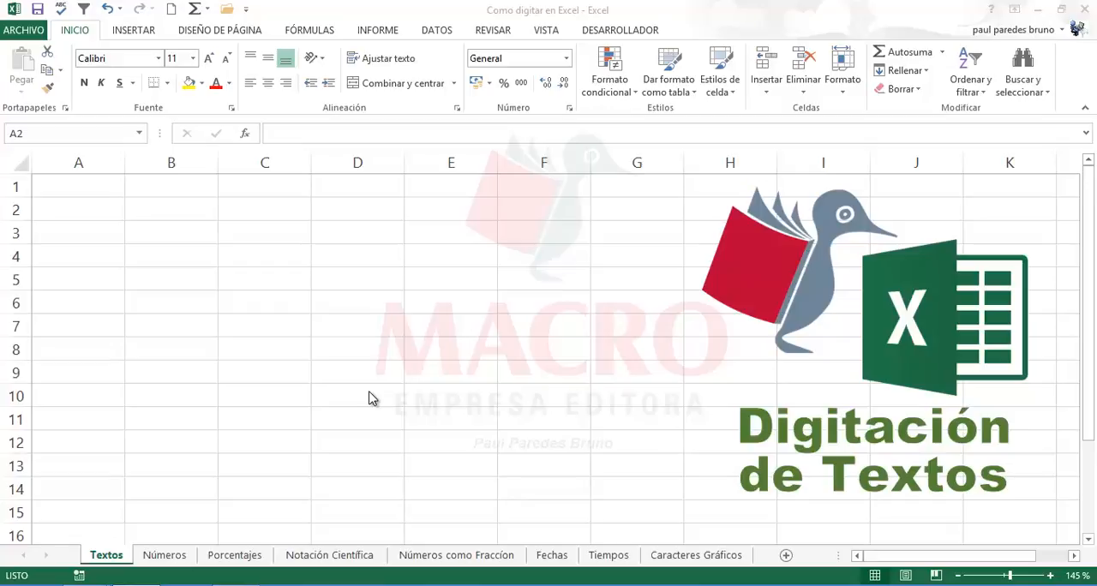
{"action": "left_click", "coordinate": [279, 347]}
{"action": "left_click", "coordinate": [248, 325]}
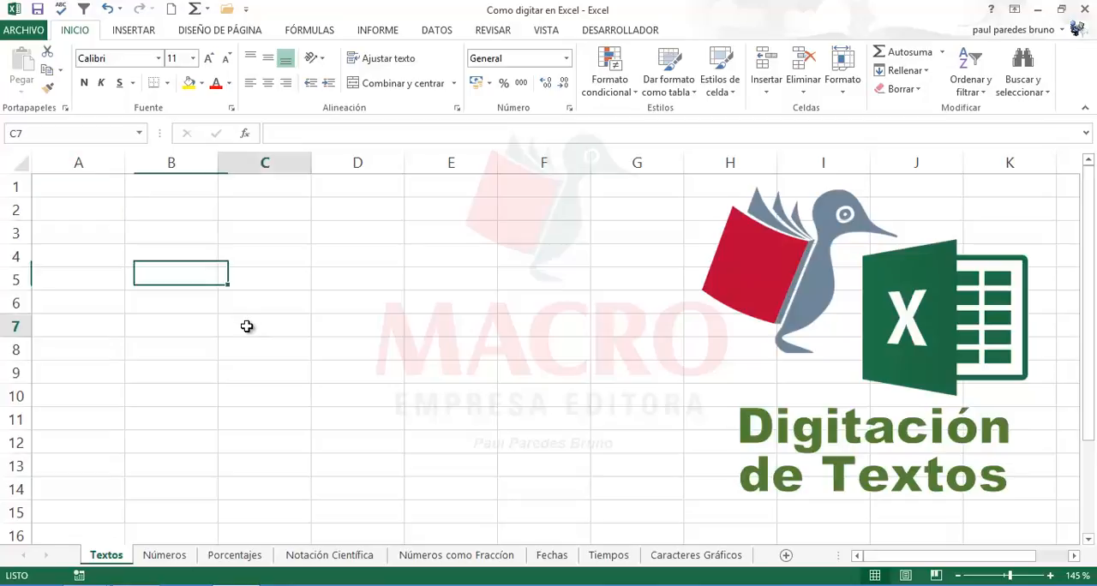
{"action": "left_click", "coordinate": [91, 185]}
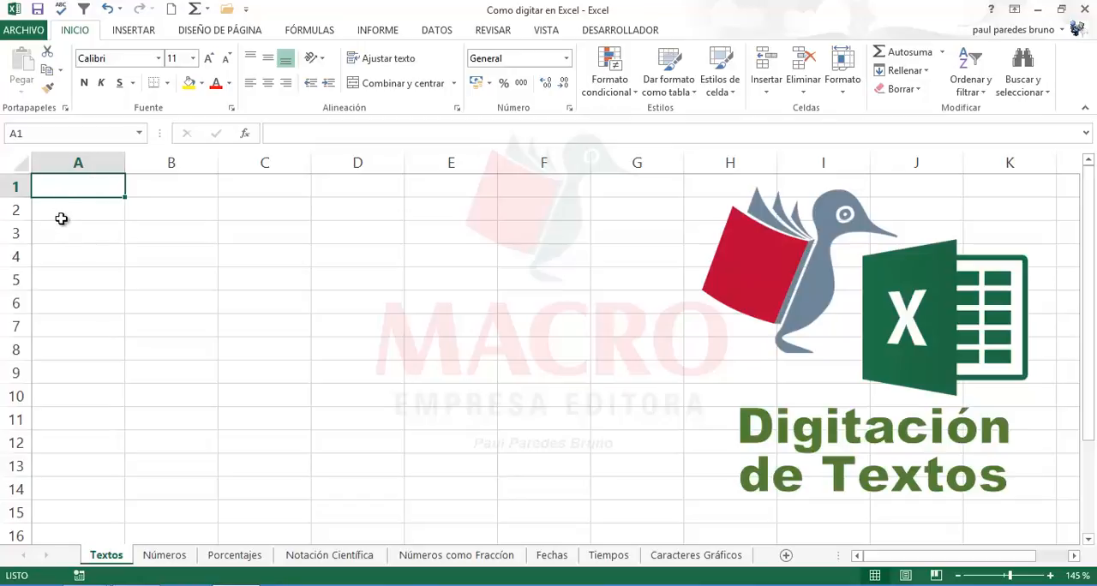
{"action": "left_click", "coordinate": [61, 214]}
Step: Enter three people's first names in lowercase in cells A1 to A3 of the Textos sheet, one per cell
{"action": "left_click", "coordinate": [64, 182]}
{"action": "type", "text": "maria"}
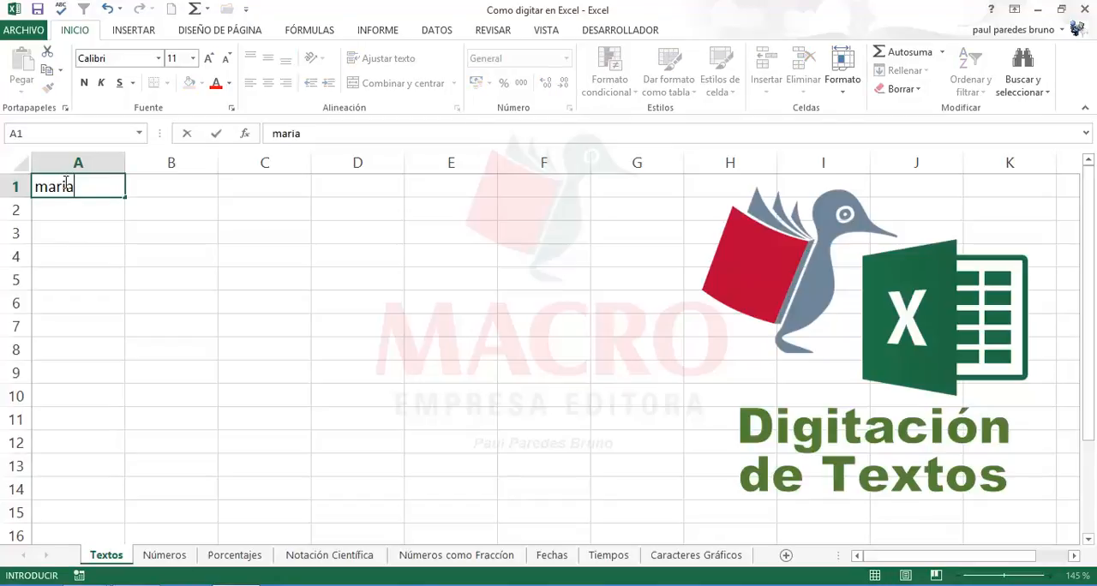
{"action": "key", "text": "Return"}
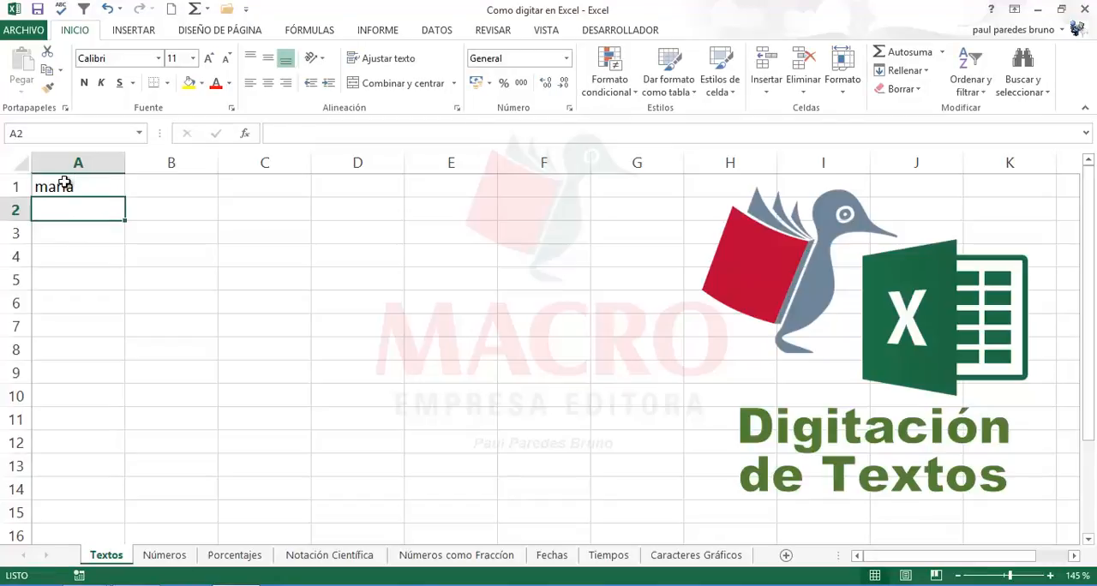
{"action": "type", "text": "sebastian"}
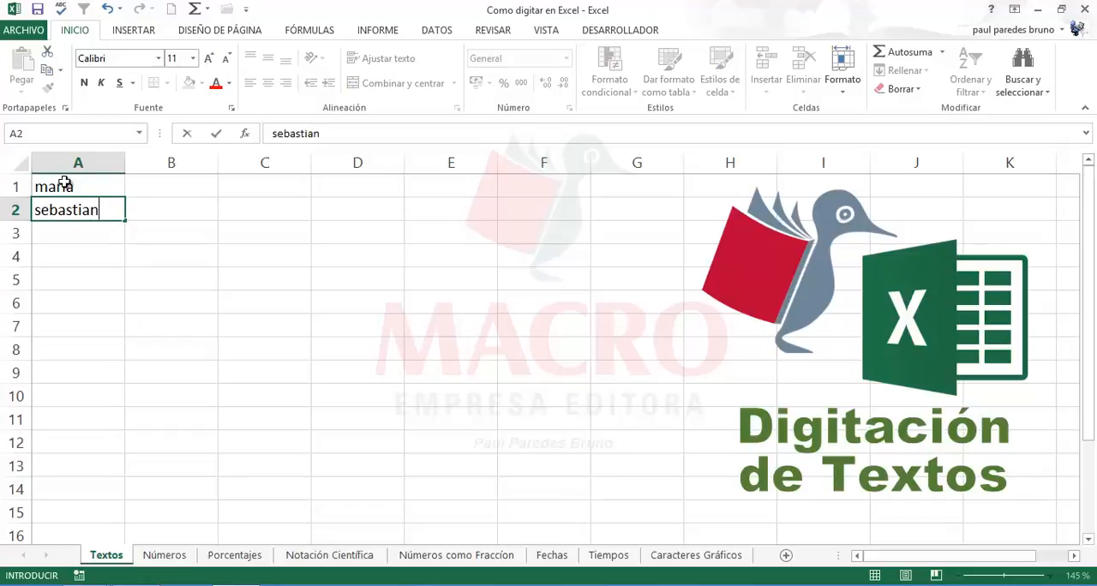
{"action": "key", "text": "Return"}
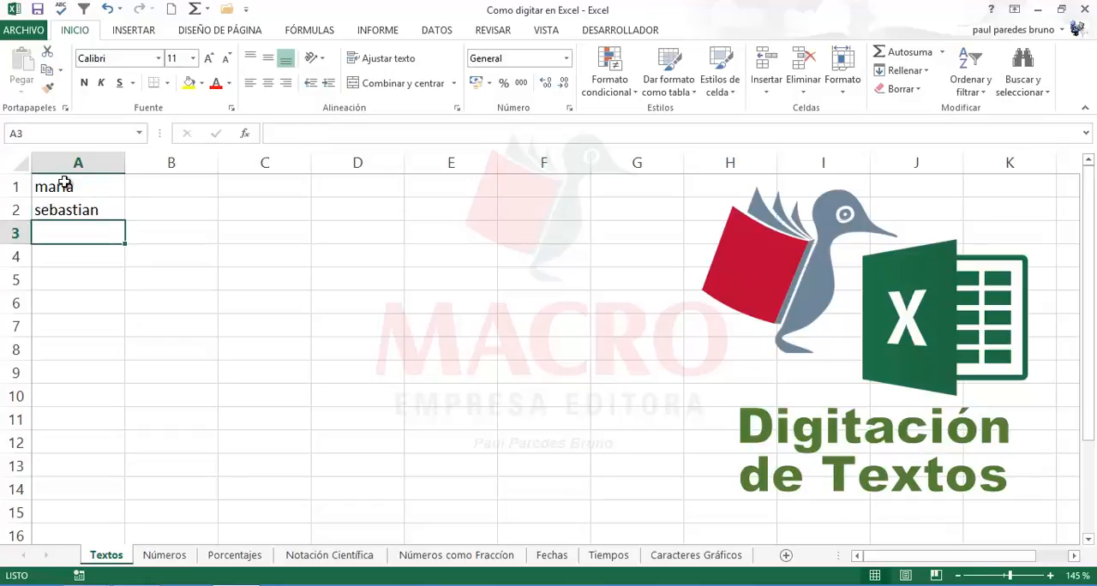
{"action": "type", "text": "raul"}
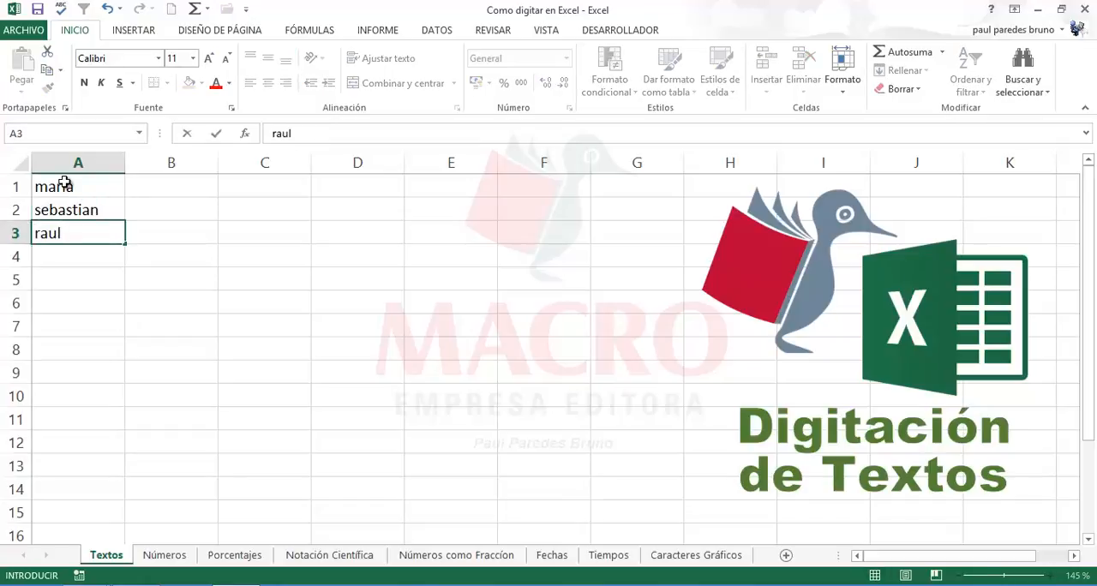
{"action": "key", "text": "Return"}
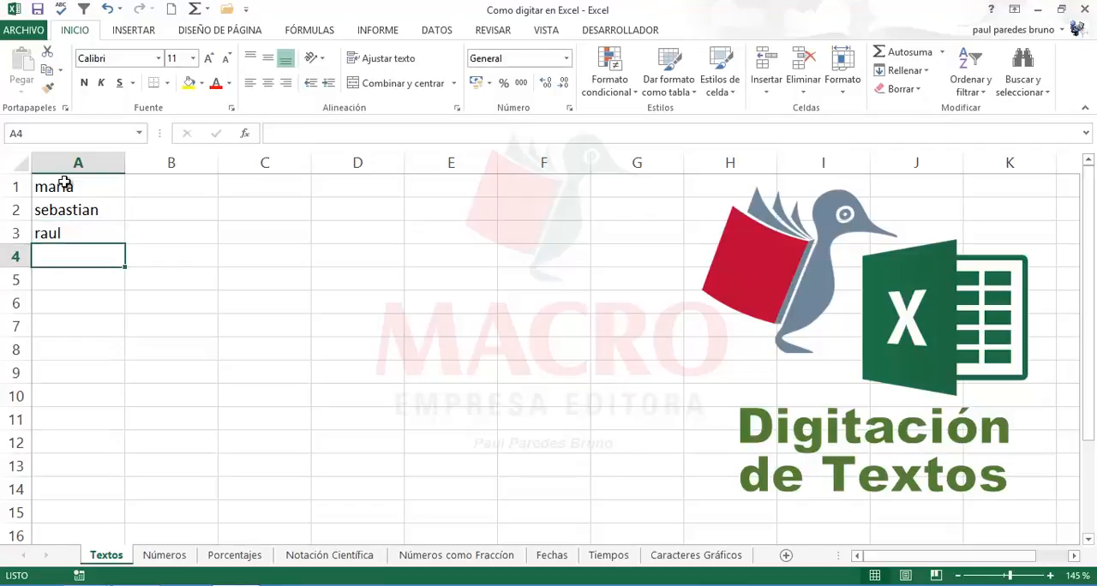
Step: Continue the list of first names in cells A4 to A6, one lowercase name per cell
{"action": "type", "text": "fatima"}
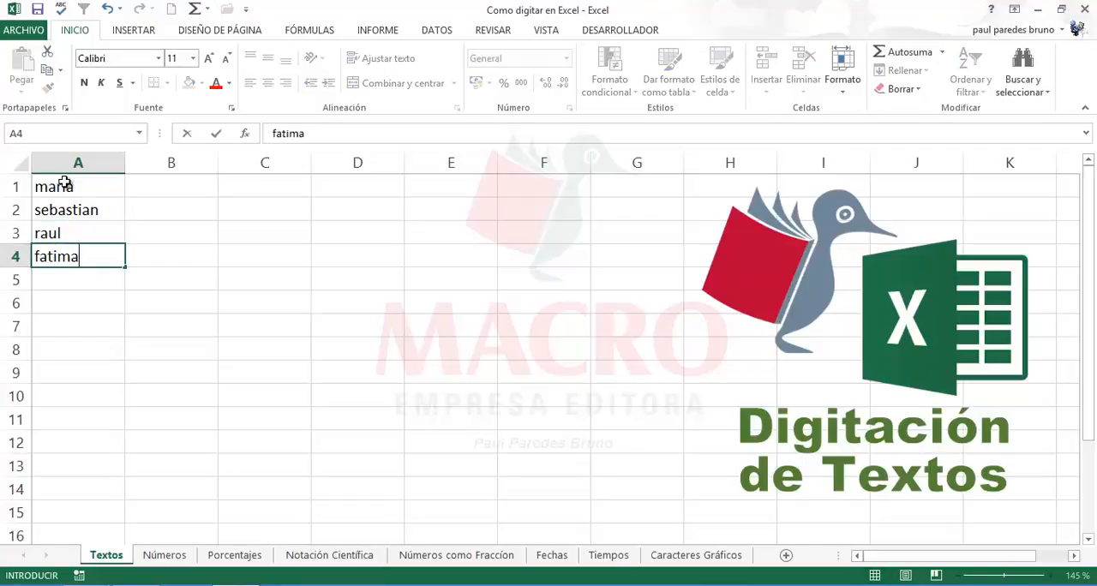
{"action": "key", "text": "Return"}
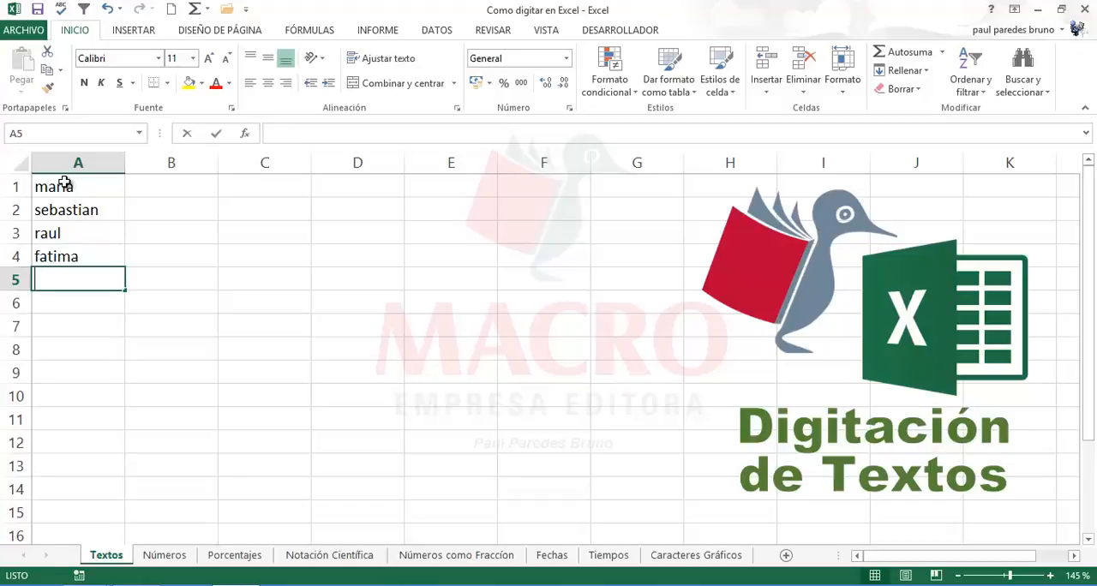
{"action": "type", "text": "ines"}
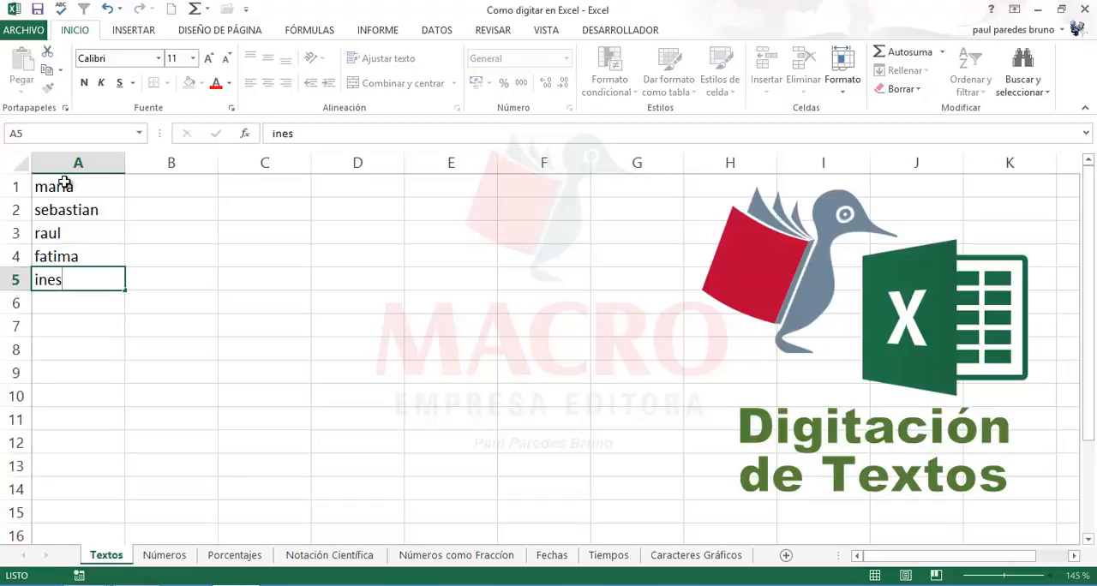
{"action": "key", "text": "Return"}
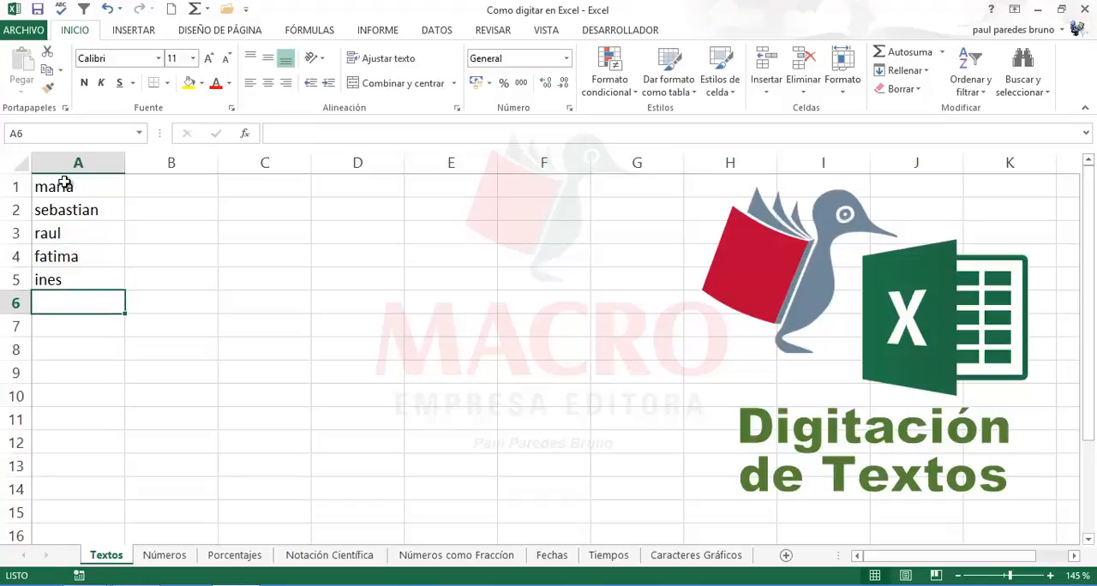
{"action": "type", "text": "rube"}
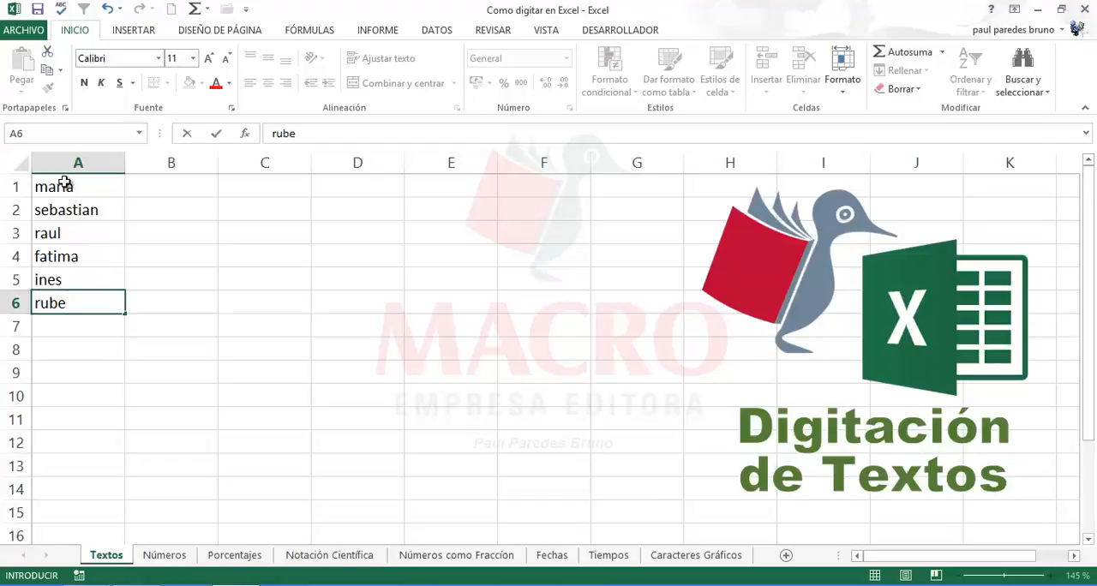
{"action": "type", "text": "n"}
{"action": "key", "text": "Return"}
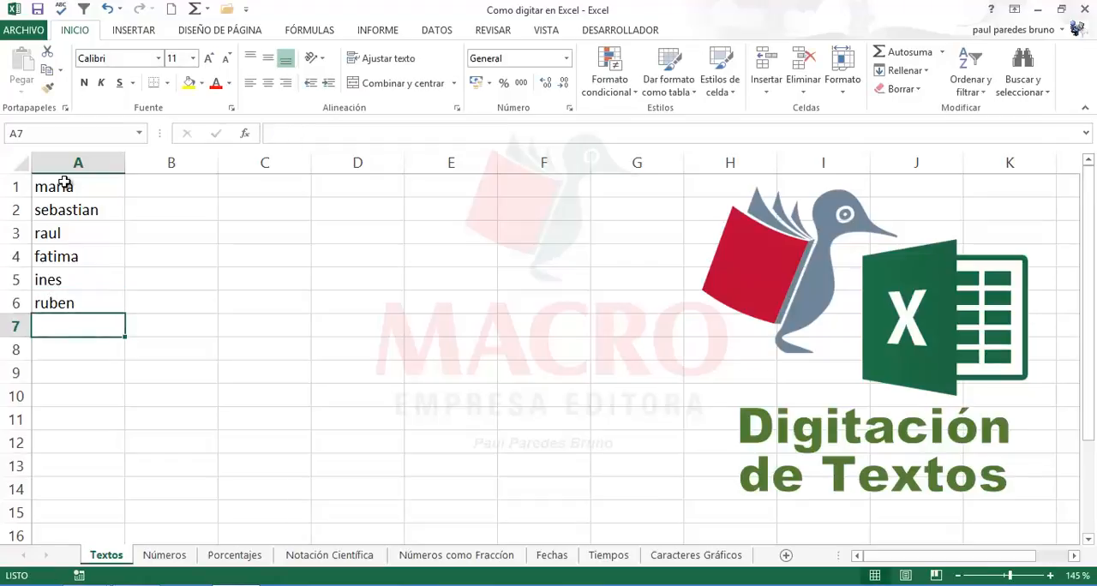
Step: Enter the surnames of the first three people in cells B1 to B3, in lowercase beside their first names
{"action": "left_click", "coordinate": [168, 192]}
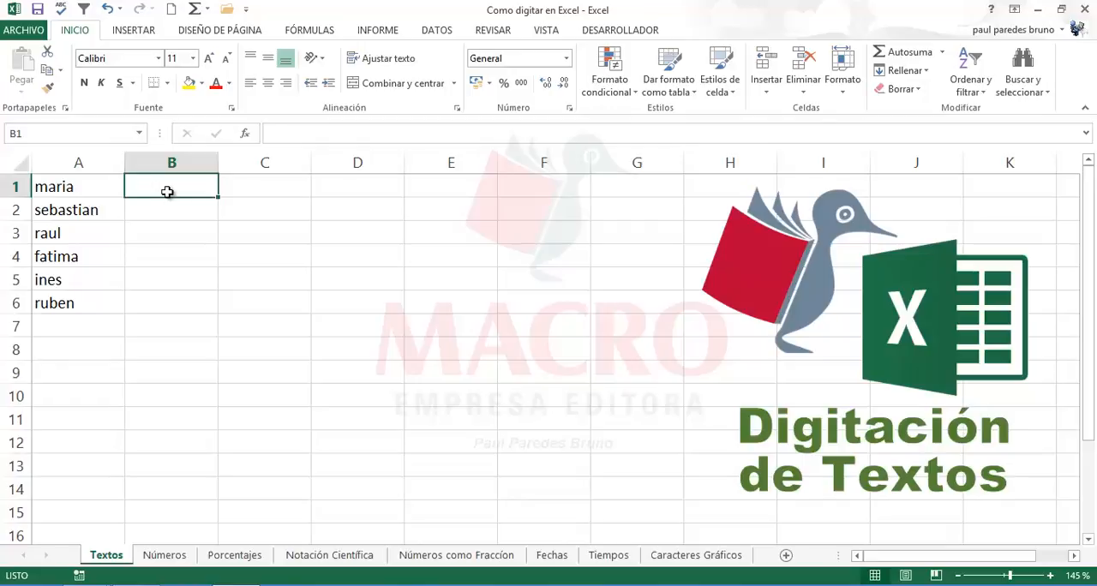
{"action": "type", "text": "ramirez"}
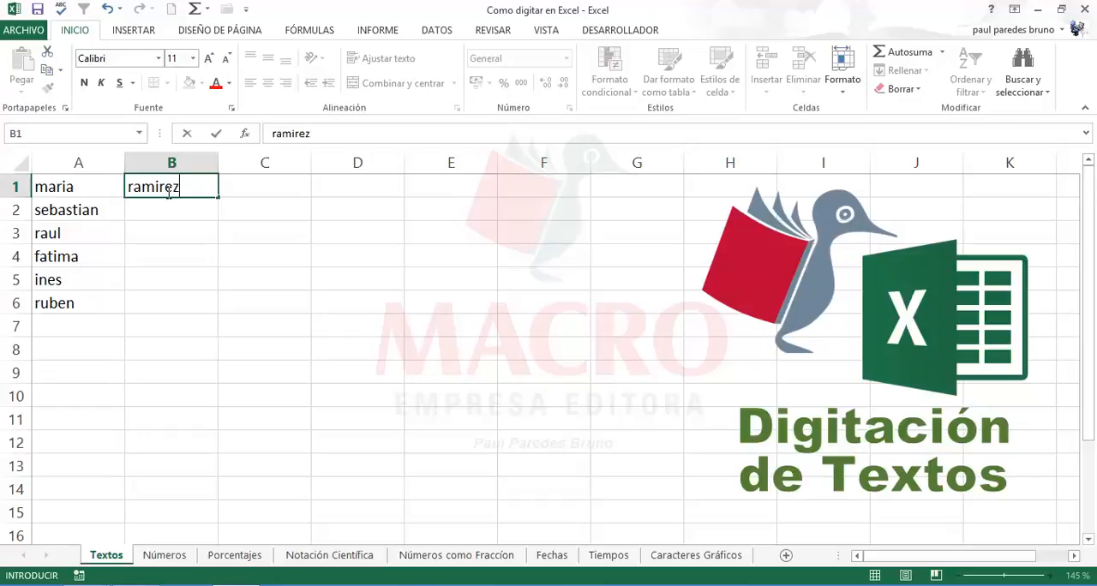
{"action": "key", "text": "Return"}
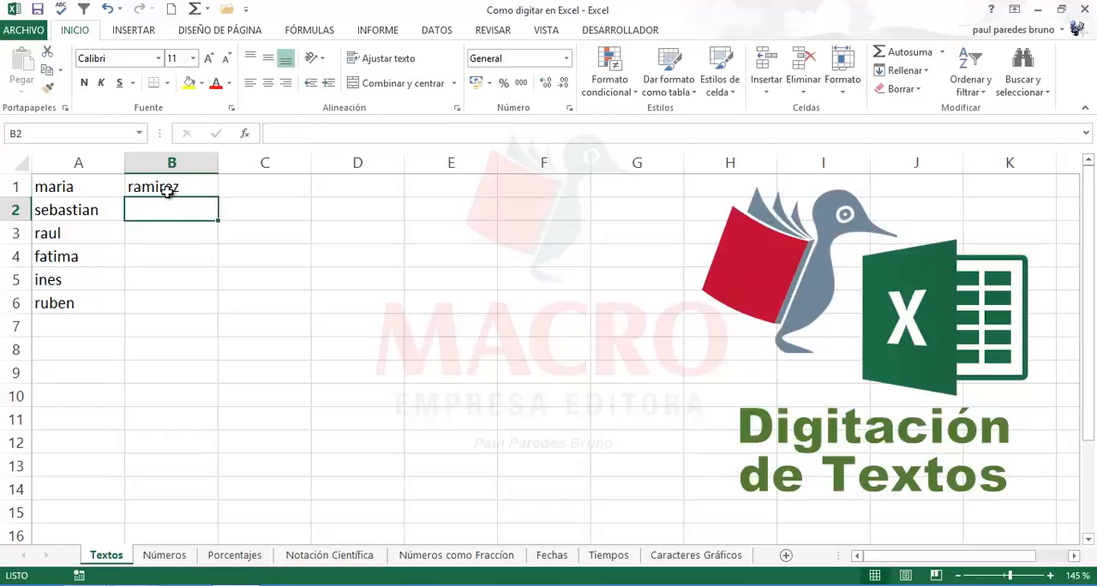
{"action": "type", "text": "sanche"}
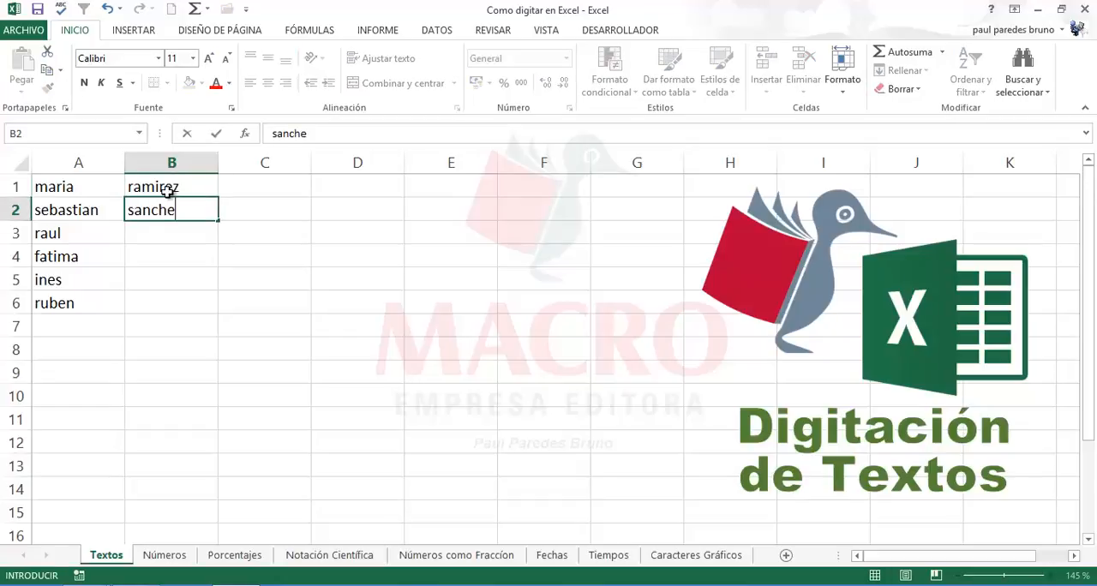
{"action": "type", "text": "z"}
{"action": "key", "text": "Return"}
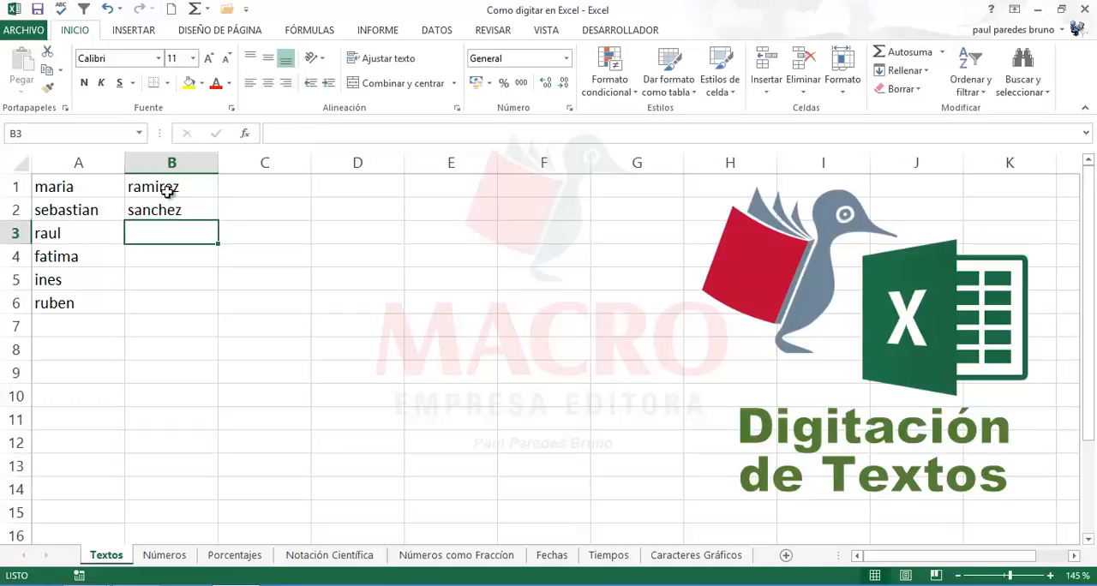
{"action": "type", "text": "rios"}
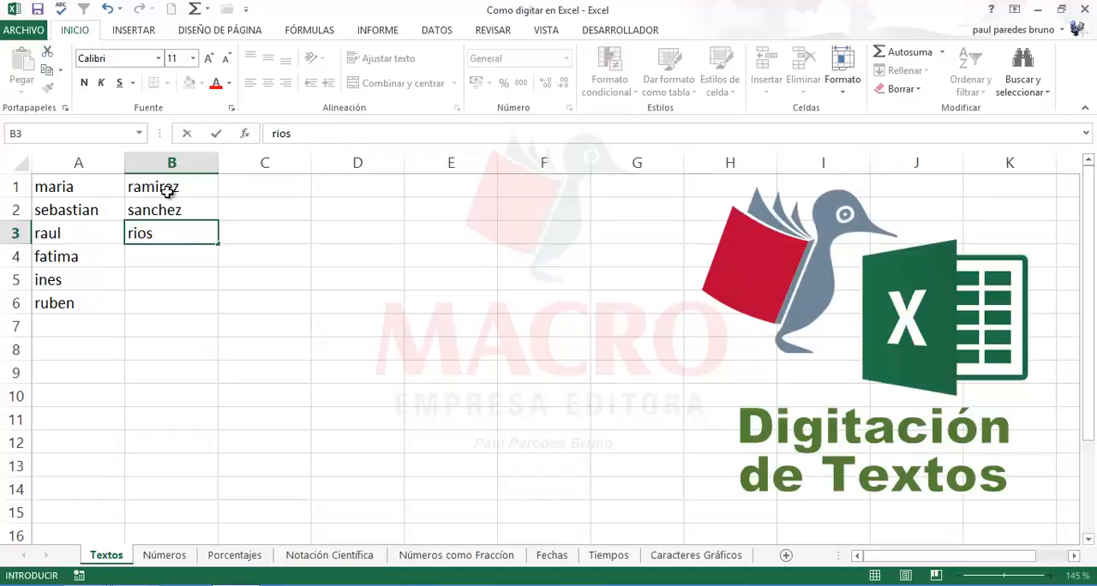
{"action": "type", "text": "s"}
{"action": "key", "text": "Return"}
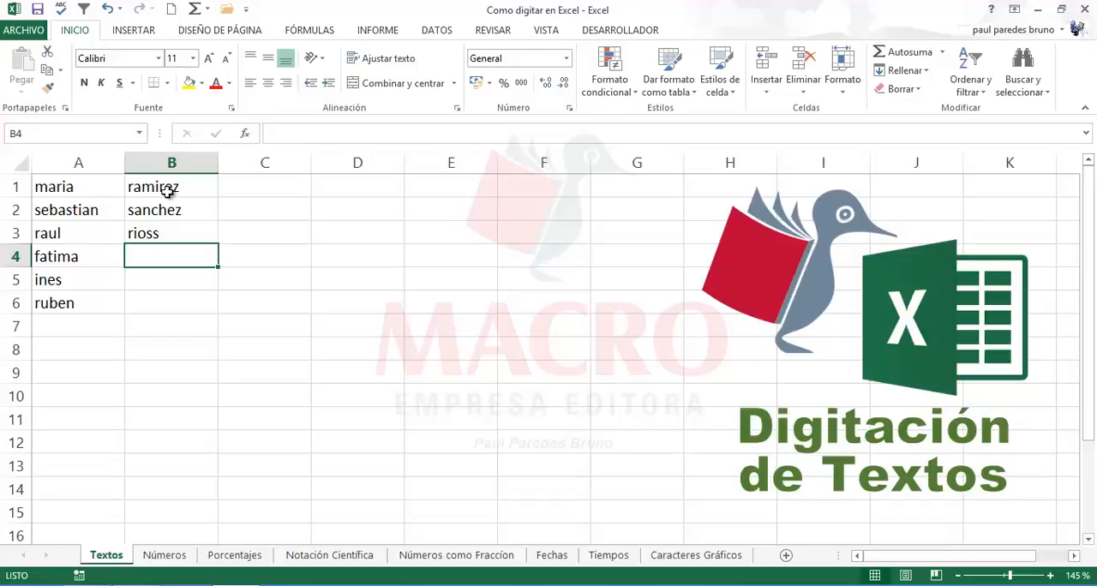
Step: Enter the fourth person's surname in lowercase in cell B4
{"action": "type", "text": "fe"}
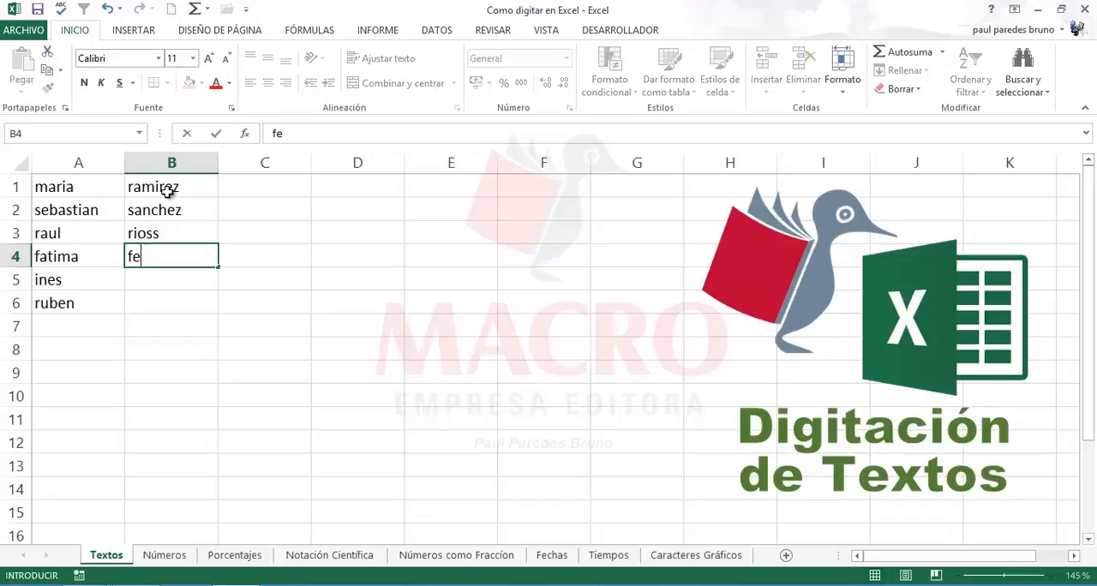
{"action": "type", "text": "rnandz"}
{"action": "key", "text": "Return"}
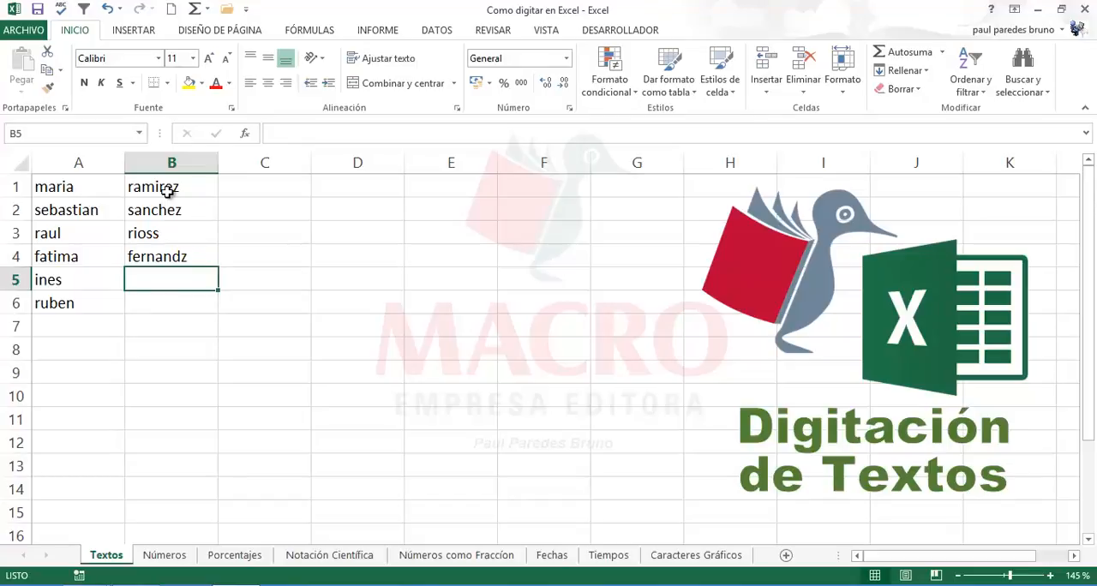
Step: Complete the surname column by entering the last two people's surnames in cells B5 and B6
{"action": "type", "text": "al"}
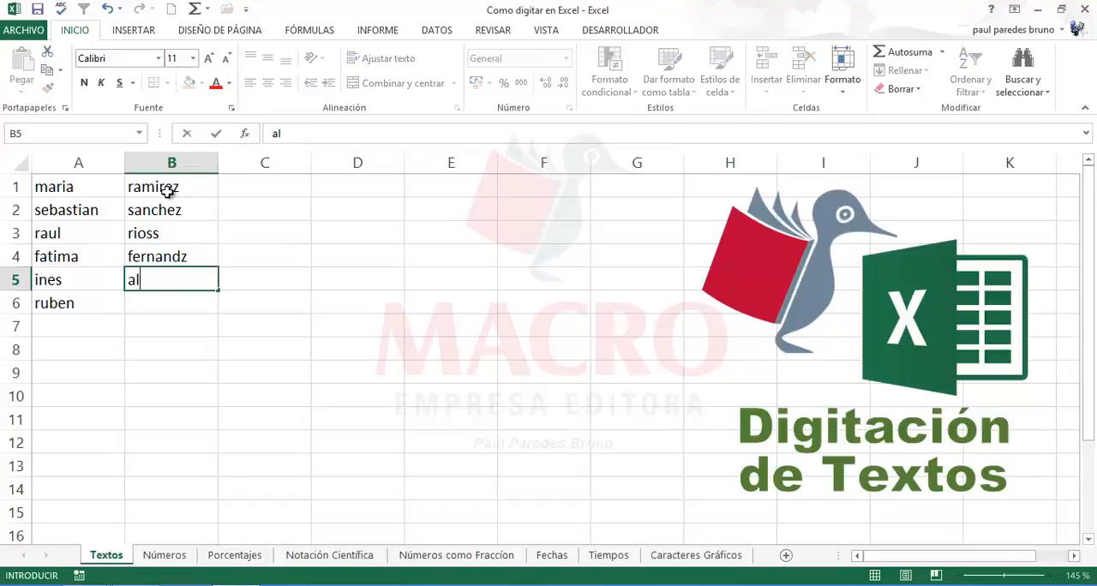
{"action": "type", "text": "vare"}
{"action": "type", "text": "s"}
{"action": "key", "text": "Return"}
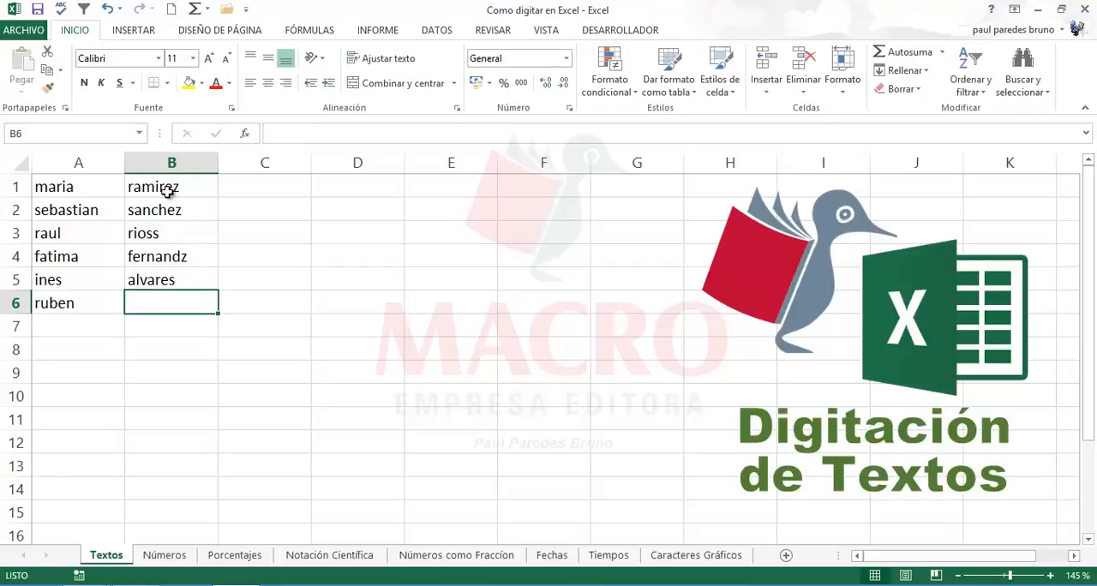
{"action": "type", "text": "falco"}
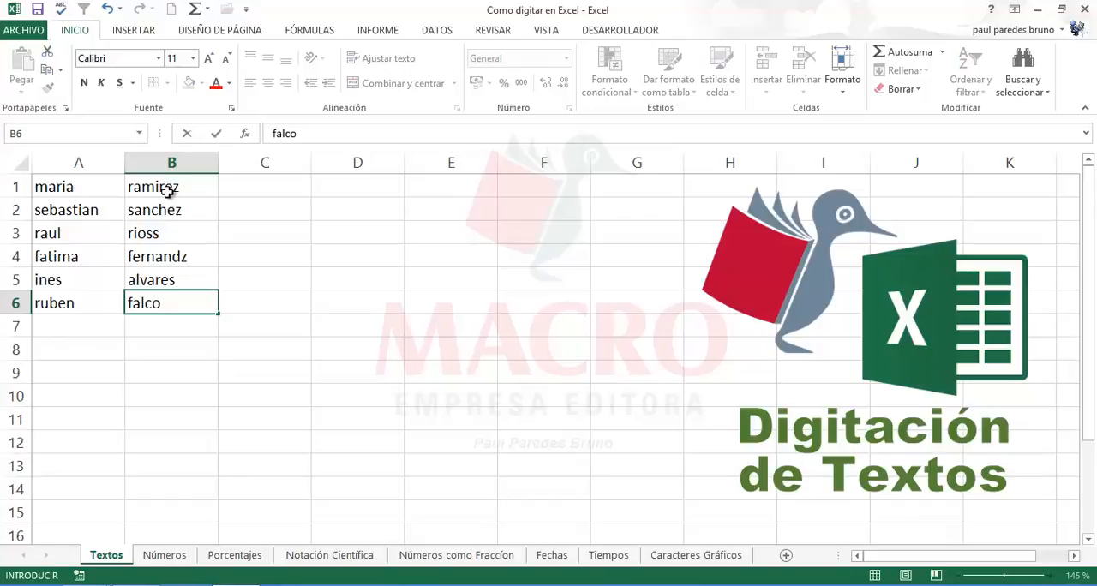
{"action": "type", "text": "n"}
{"action": "key", "text": "Return"}
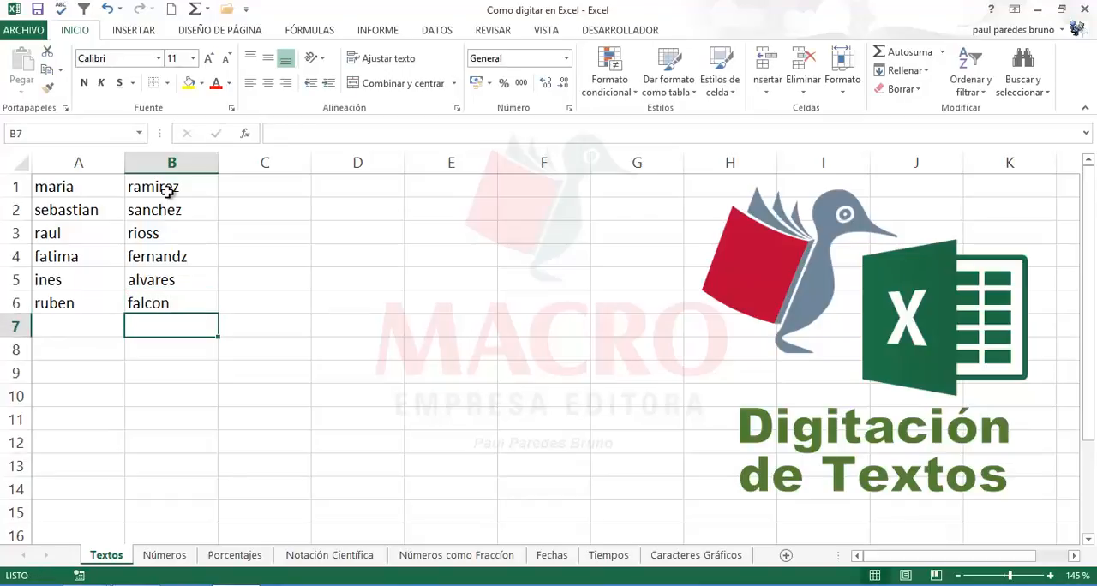
{"action": "left_click", "coordinate": [248, 185]}
{"action": "left_click", "coordinate": [240, 224]}
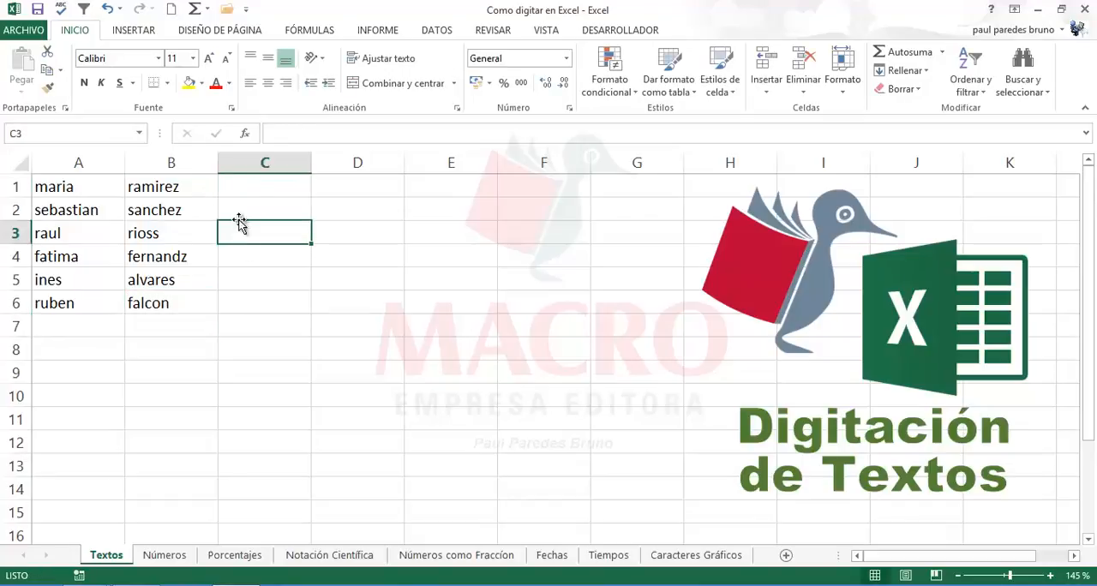
{"action": "left_click", "coordinate": [239, 209]}
{"action": "left_click", "coordinate": [245, 184]}
{"action": "left_click", "coordinate": [245, 211]}
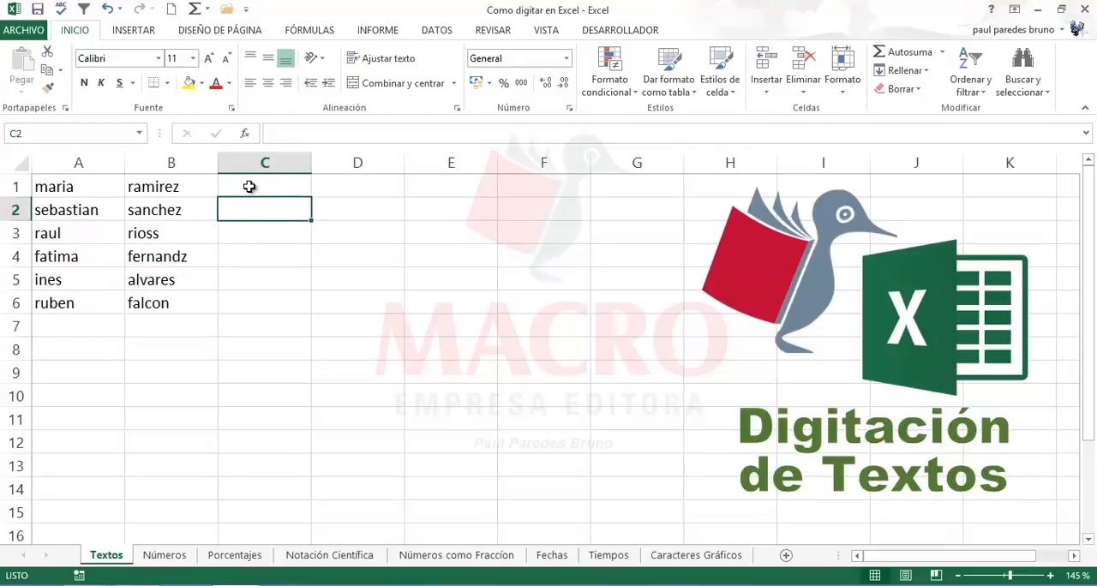
Step: Enter "informatica" in cell C1 and "café" in cell C2
{"action": "left_click", "coordinate": [248, 186]}
{"action": "type", "text": "in"}
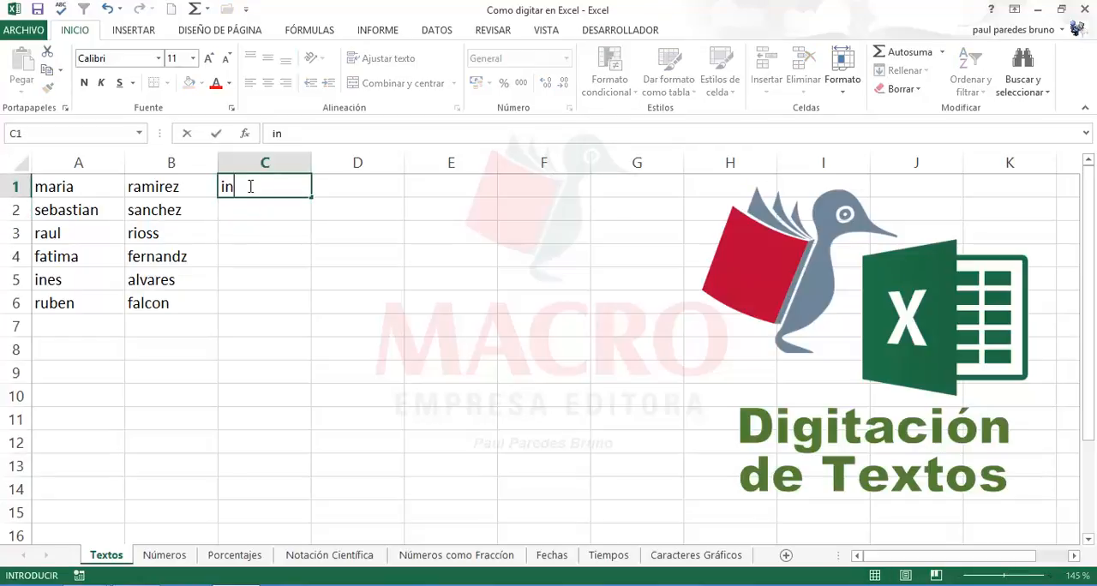
{"action": "type", "text": "formatica"}
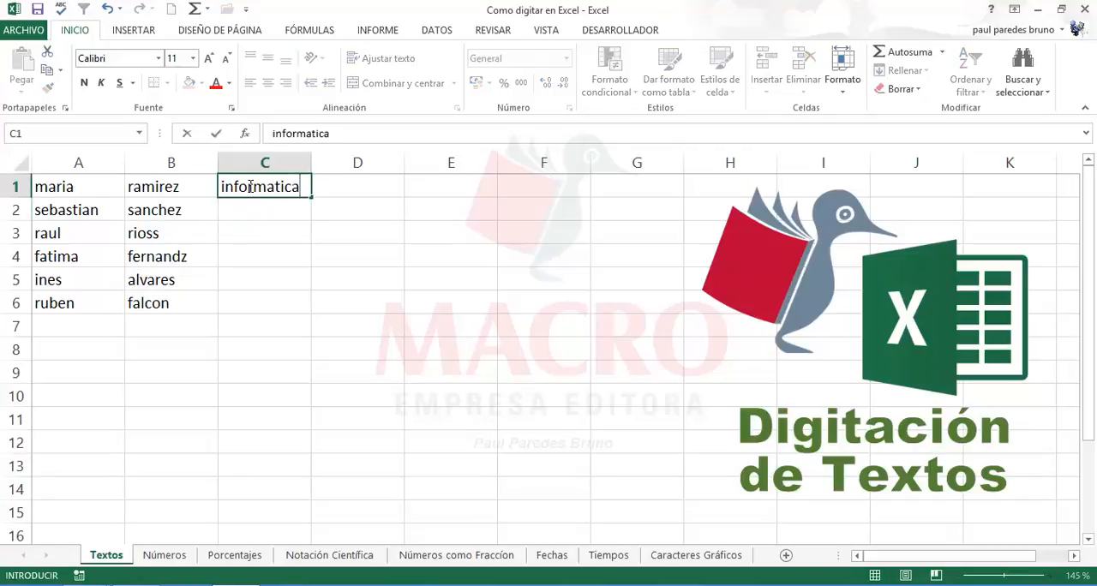
{"action": "key", "text": "Return"}
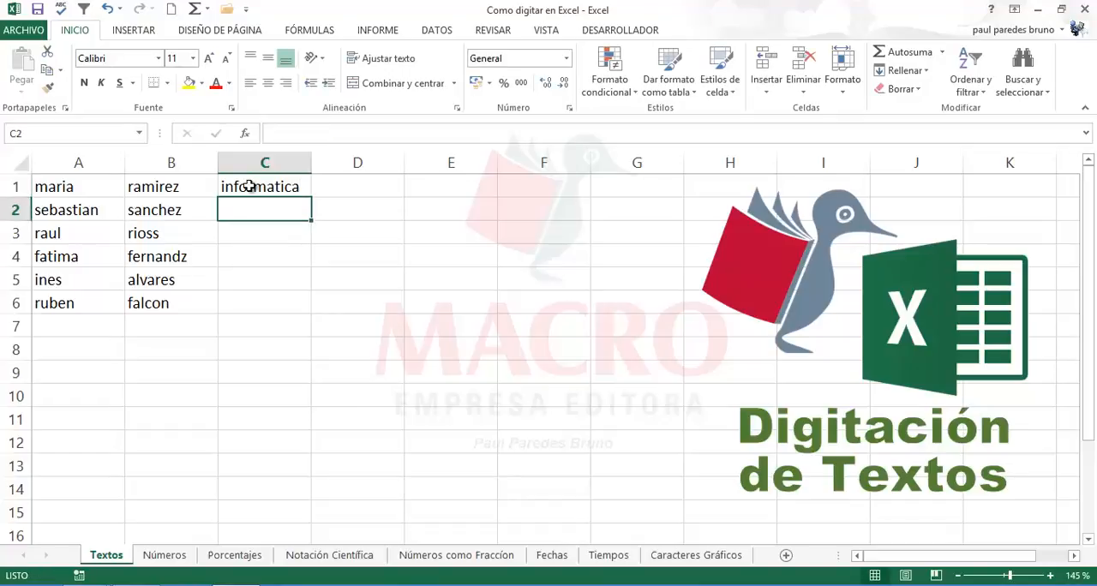
{"action": "type", "text": "cafe"}
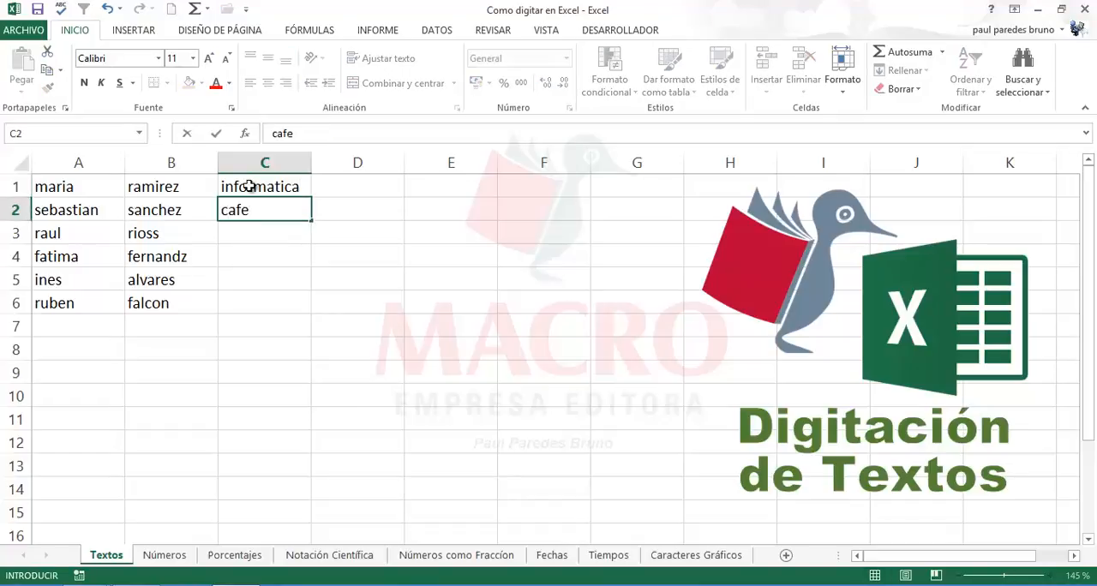
{"action": "key", "text": "Return"}
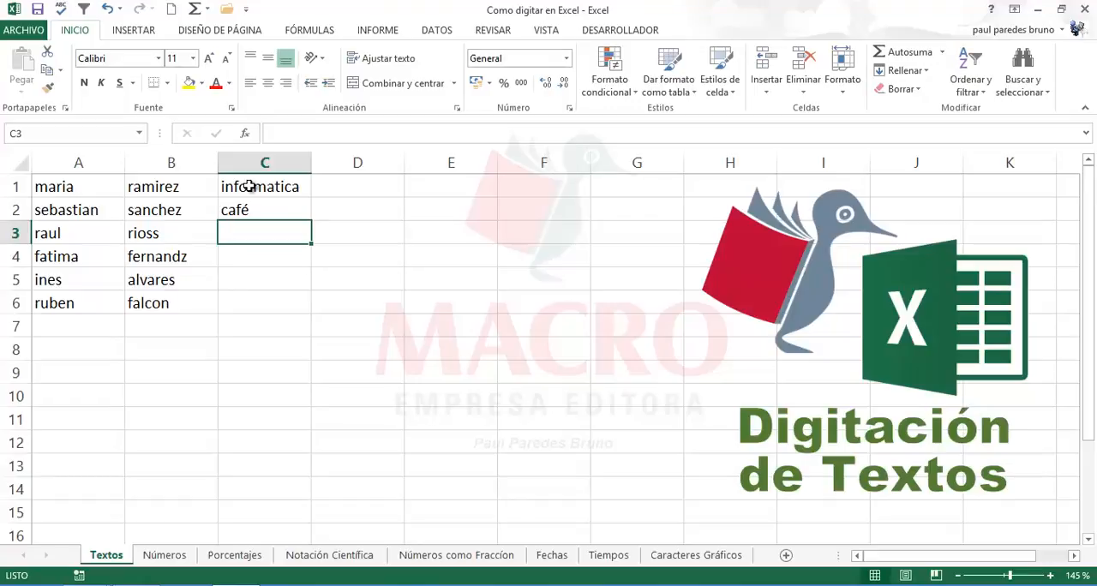
{"action": "left_click", "coordinate": [255, 250]}
{"action": "left_click", "coordinate": [256, 231]}
{"action": "left_click", "coordinate": [250, 257]}
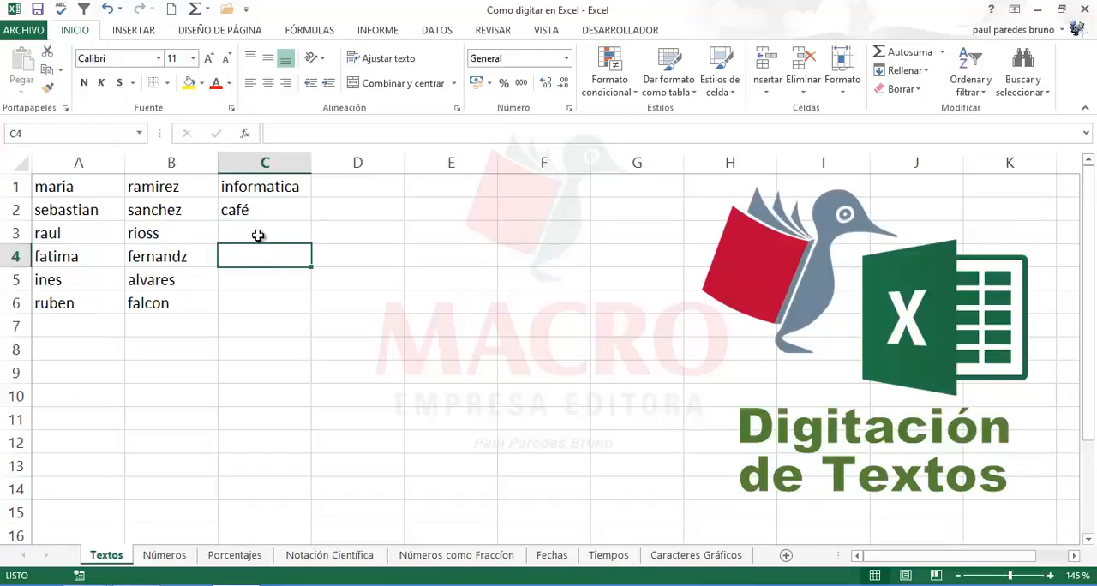
{"action": "left_click", "coordinate": [254, 230]}
{"action": "left_click", "coordinate": [248, 250]}
{"action": "left_click", "coordinate": [251, 226]}
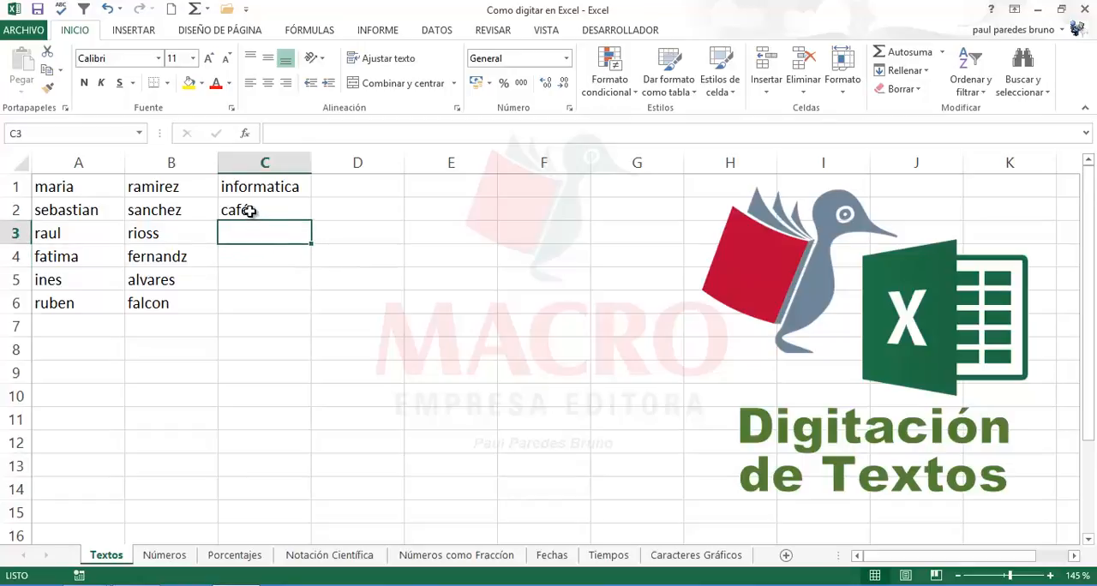
{"action": "left_click", "coordinate": [249, 213]}
{"action": "left_click", "coordinate": [243, 230]}
{"action": "left_click", "coordinate": [247, 266]}
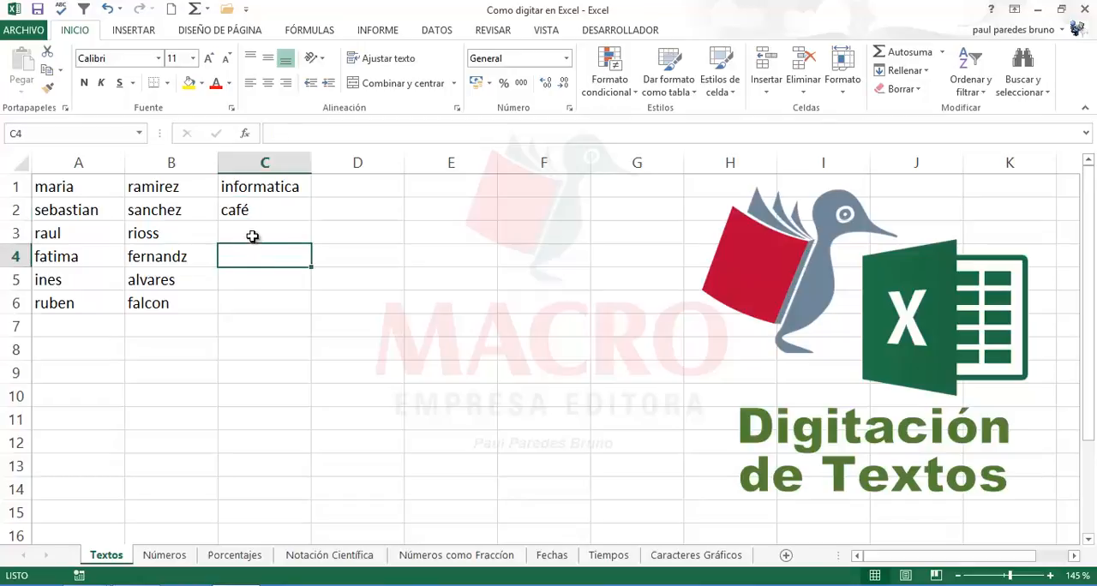
Step: Enter the word "parrafo" without an accent in cell C3
{"action": "left_click", "coordinate": [253, 233]}
{"action": "type", "text": "pa"}
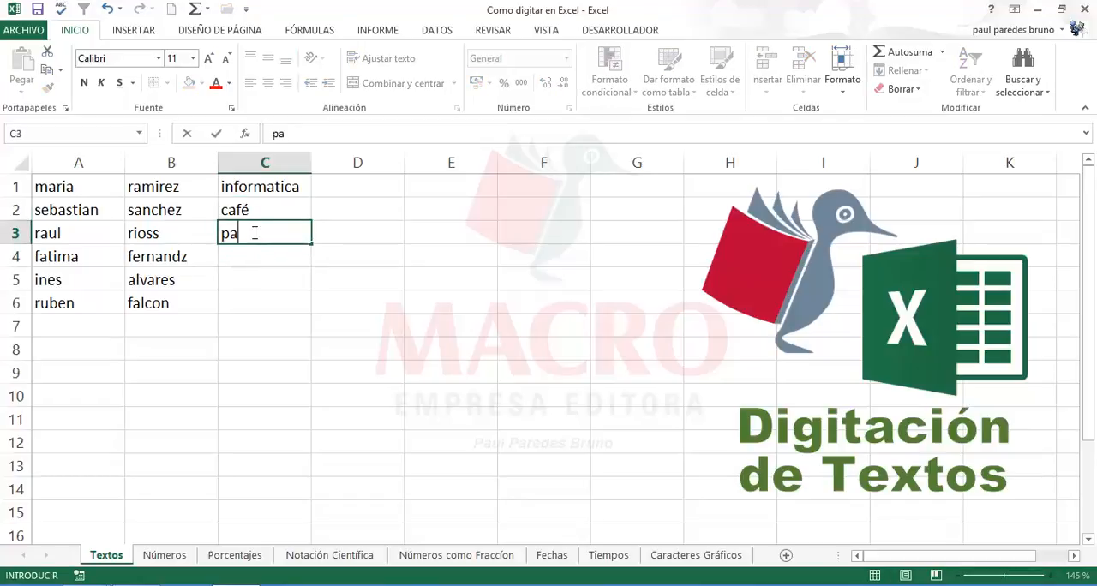
{"action": "type", "text": "rrafo"}
{"action": "key", "text": "ctrl+Return"}
{"action": "key", "text": "Return"}
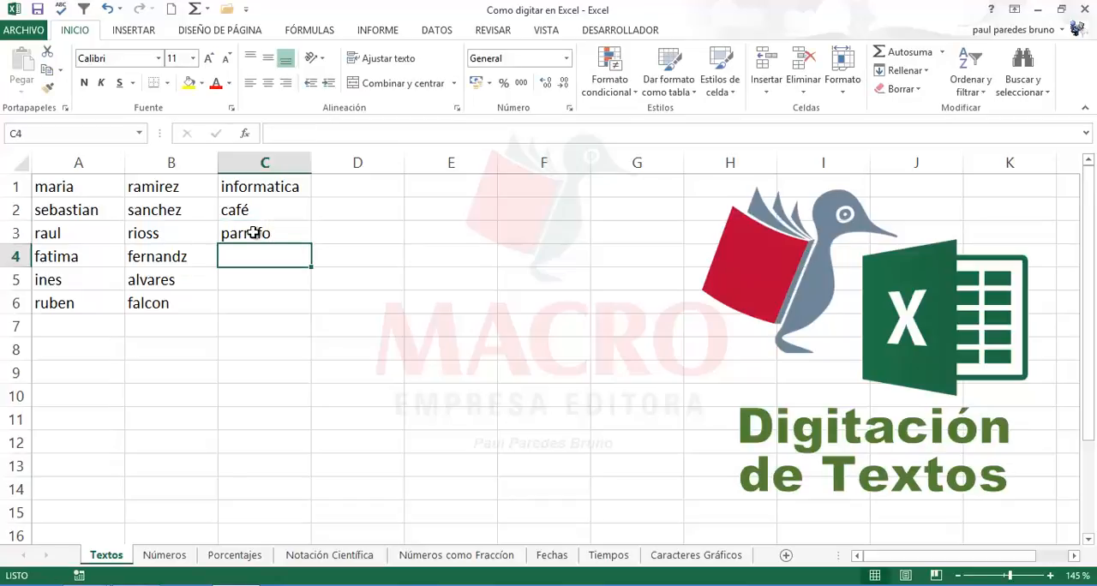
Step: Enter the company name "Distribuidora Berrios S.A." in cell C4
{"action": "type", "text": "Di"}
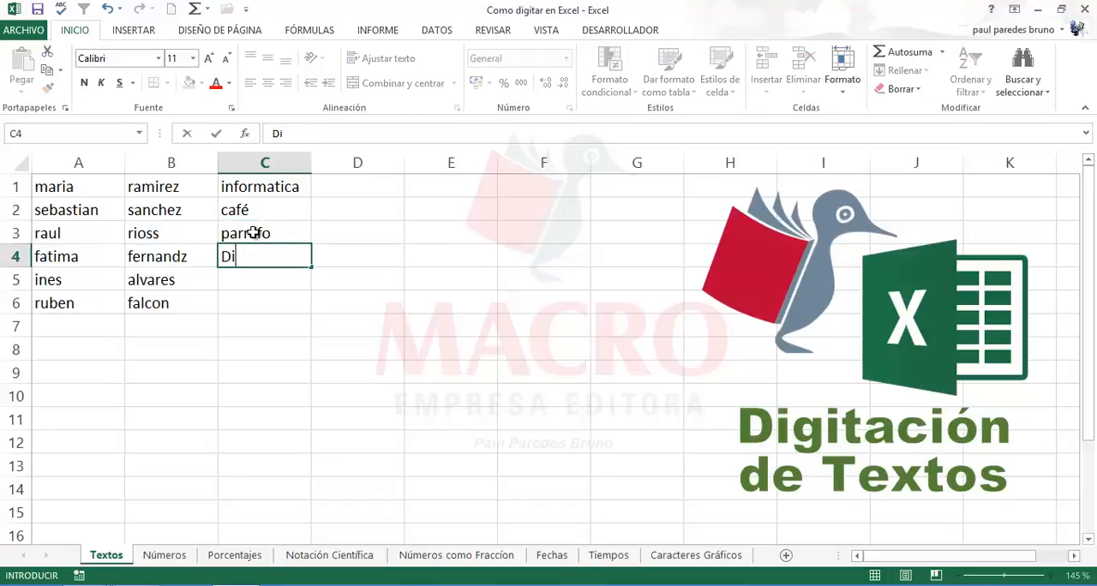
{"action": "type", "text": "stribuido"}
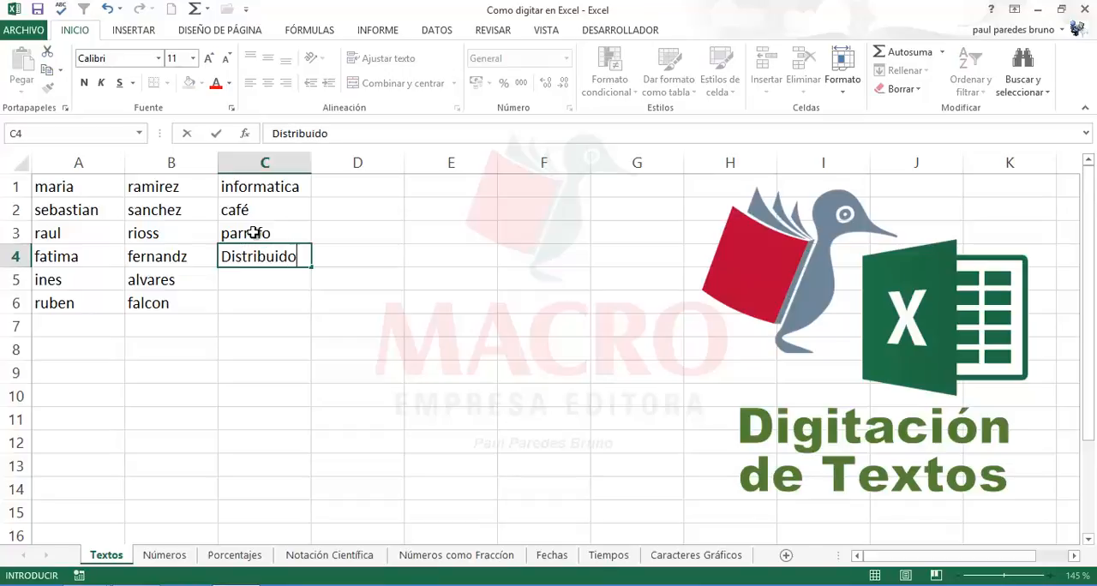
{"action": "type", "text": "ra Berrios"}
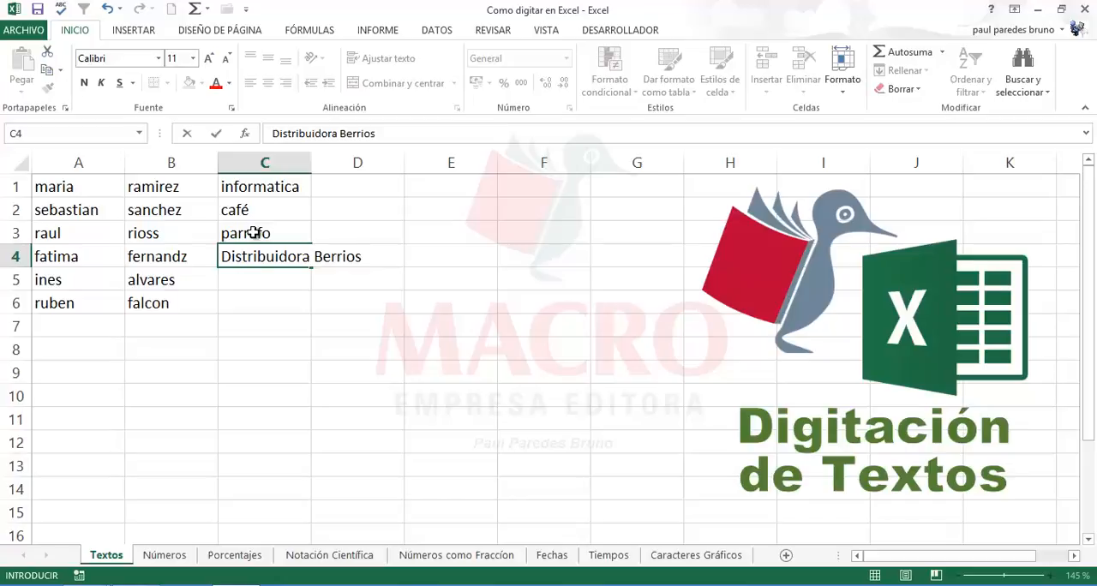
{"action": "type", "text": " S.A."}
{"action": "key", "text": "Return"}
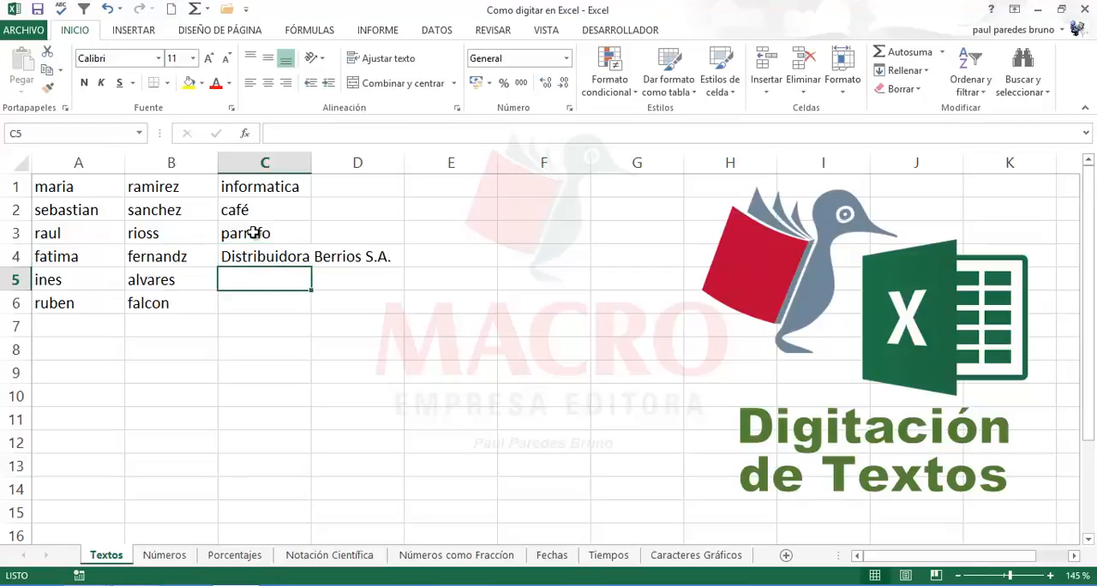
Step: Enter the company name "mportadora Distralsa" in cell C5
{"action": "type", "text": "mpor"}
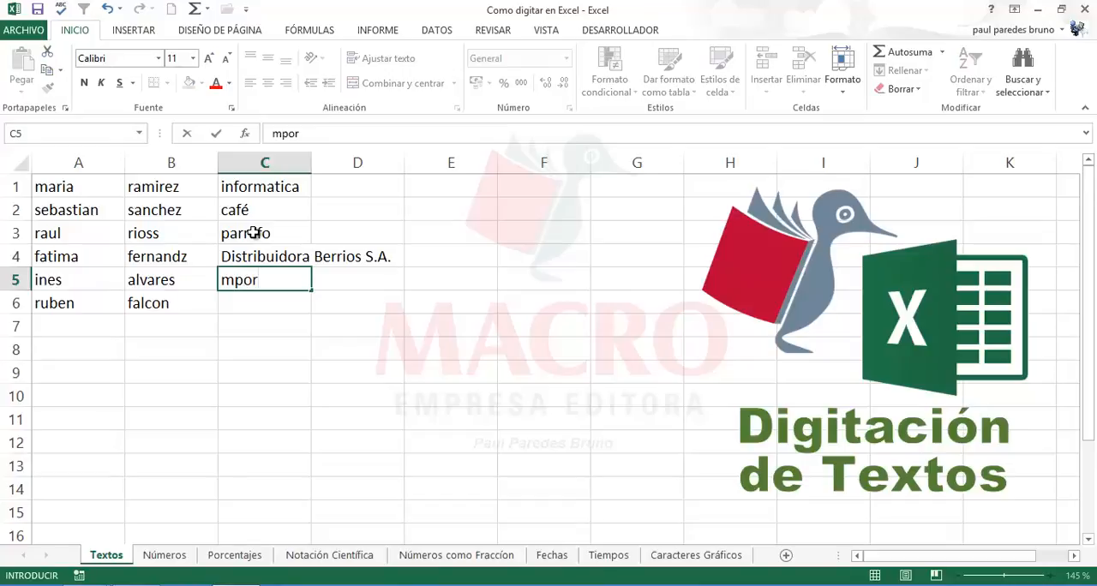
{"action": "type", "text": "tadora"}
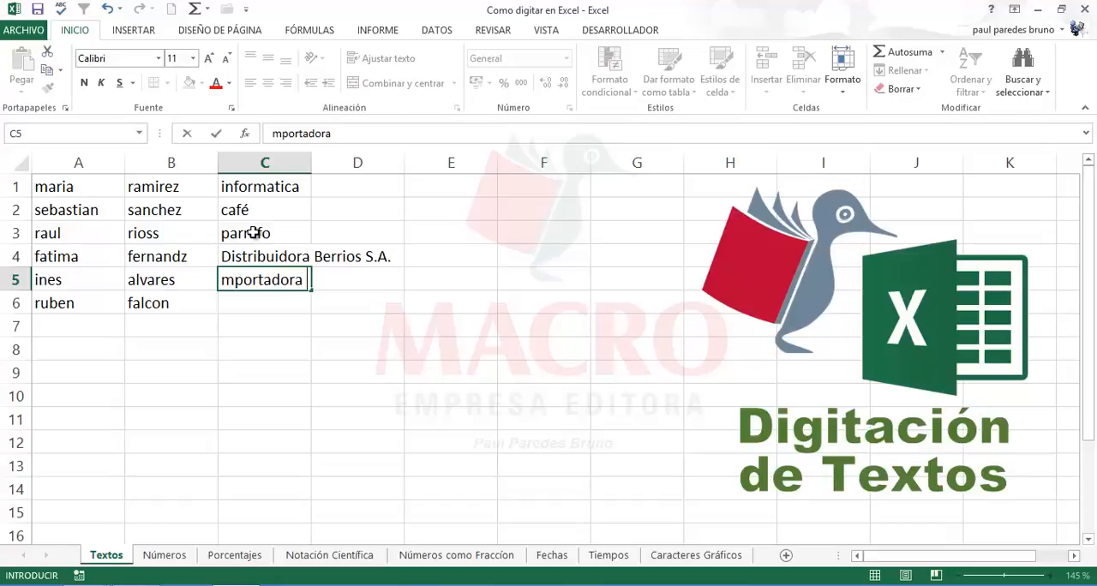
{"action": "type", "text": " Distra"}
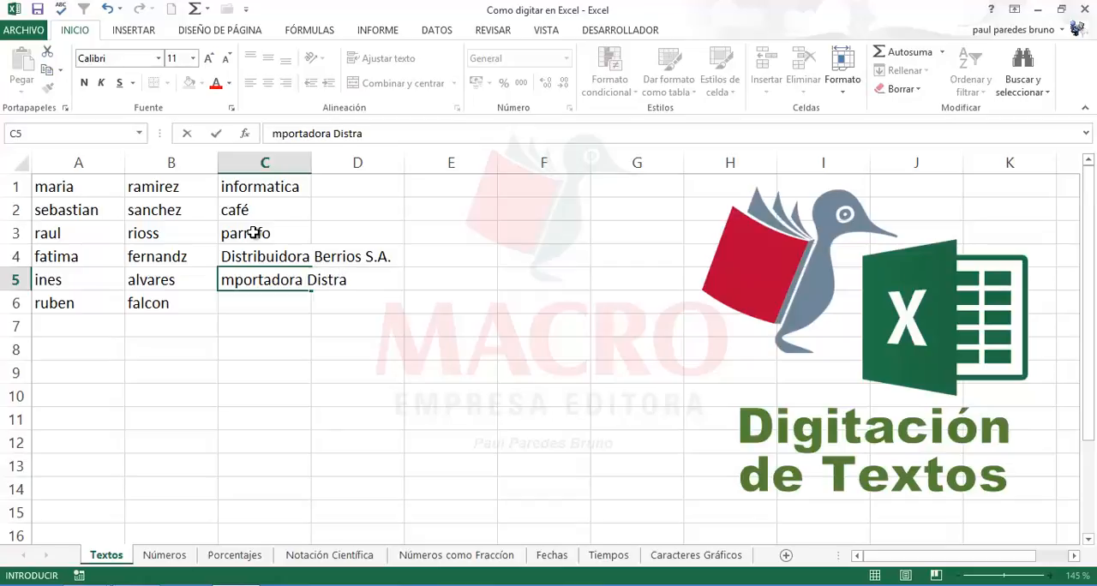
{"action": "type", "text": "lsa"}
{"action": "key", "text": "Return"}
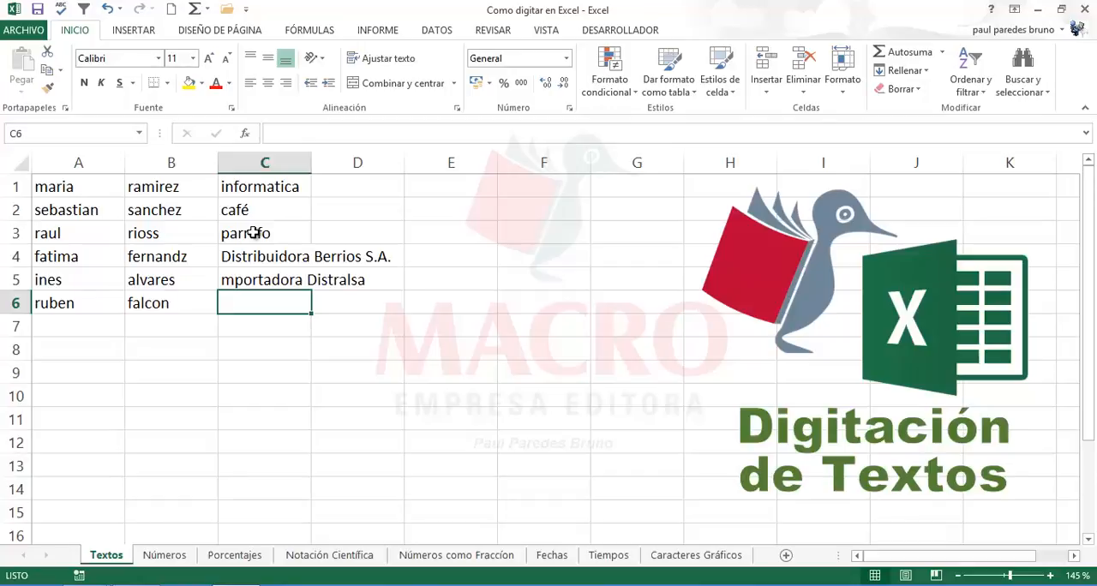
Step: Enter the word "computacion" without an accent in cell C6
{"action": "type", "text": "co"}
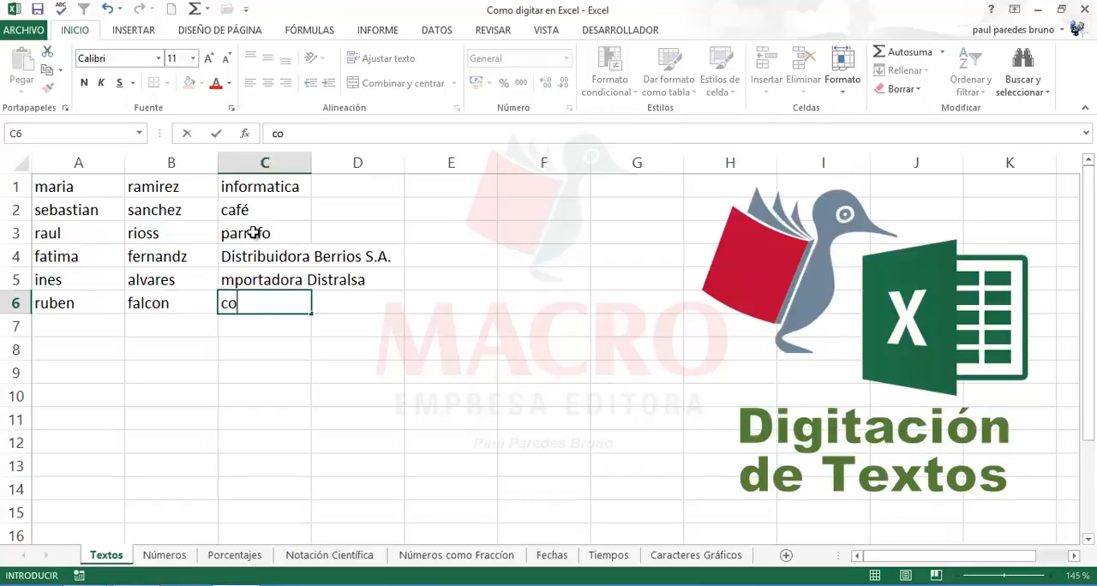
{"action": "type", "text": "mputaci"}
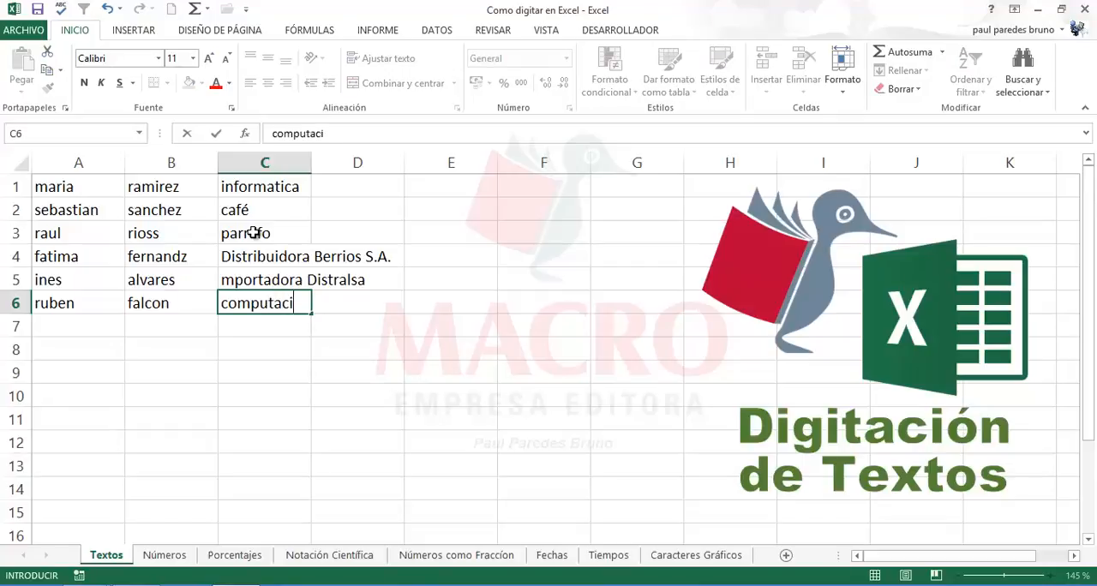
{"action": "type", "text": "on"}
{"action": "key", "text": "Return"}
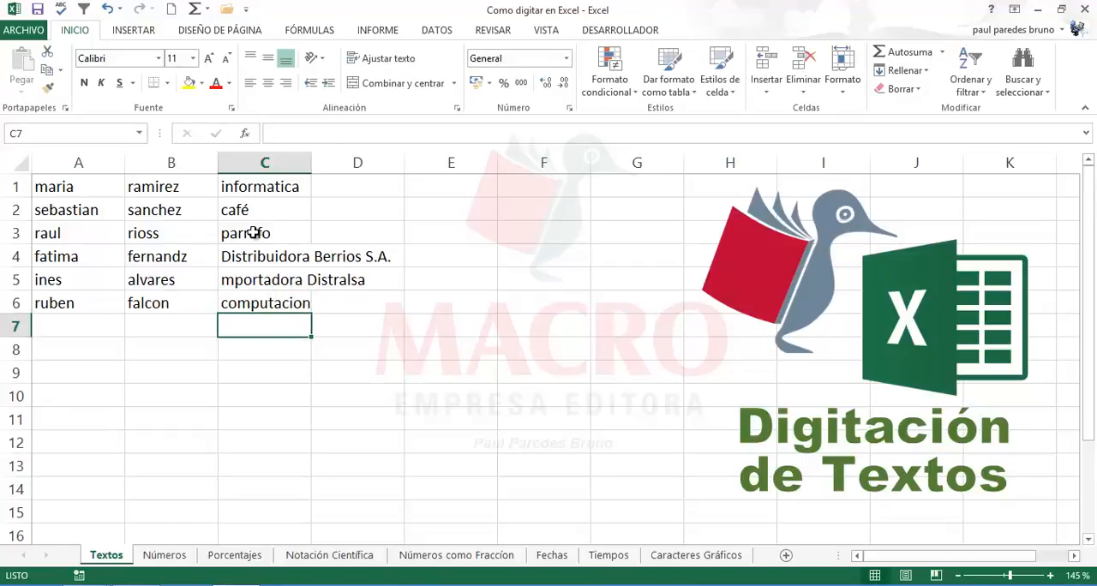
Step: Examine the entered names and words in columns A to C for missing accents and spelling errors
{"action": "left_click", "coordinate": [226, 233]}
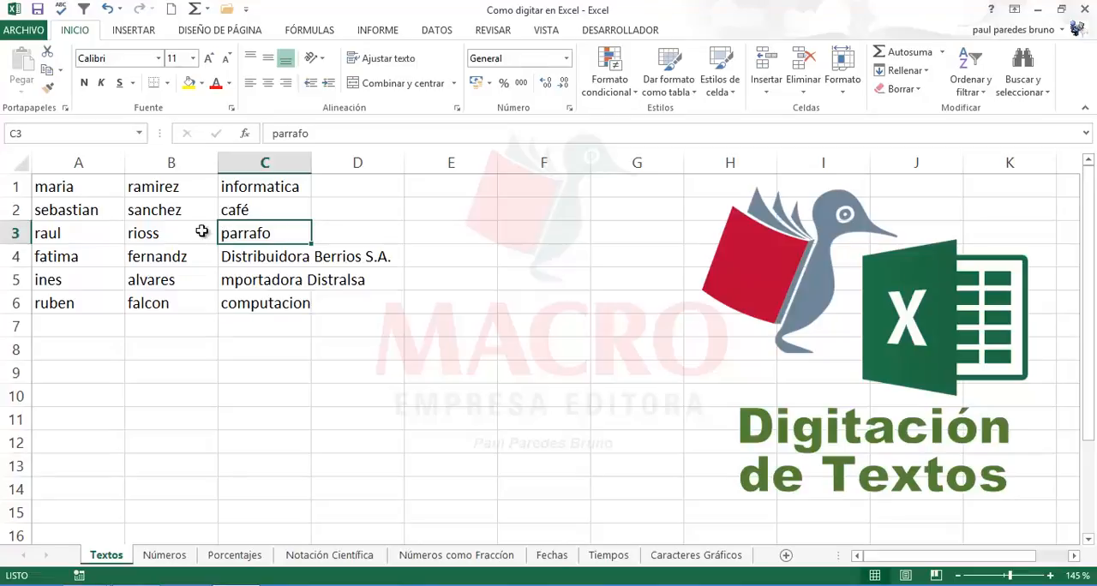
{"action": "left_click", "coordinate": [112, 191]}
{"action": "left_click", "coordinate": [167, 193]}
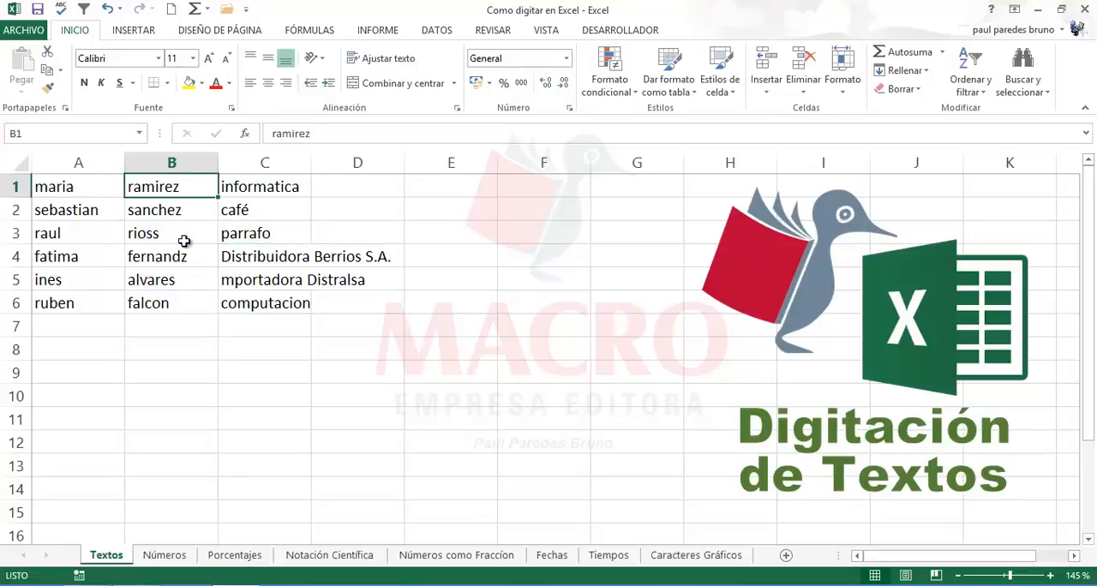
{"action": "left_click", "coordinate": [185, 240]}
{"action": "left_click", "coordinate": [191, 275]}
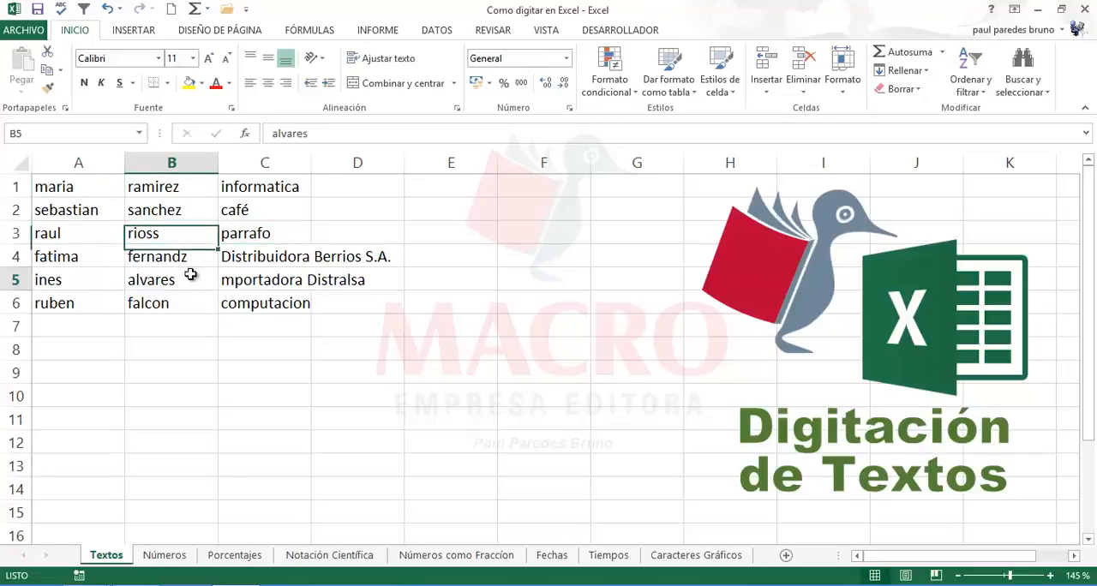
{"action": "left_click", "coordinate": [254, 301]}
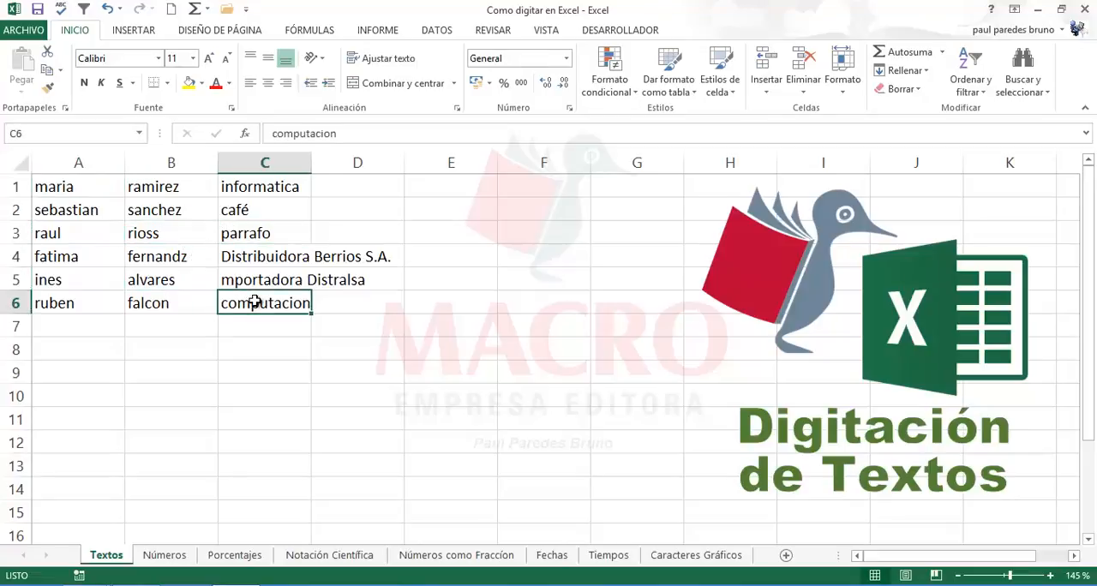
{"action": "left_click", "coordinate": [69, 249]}
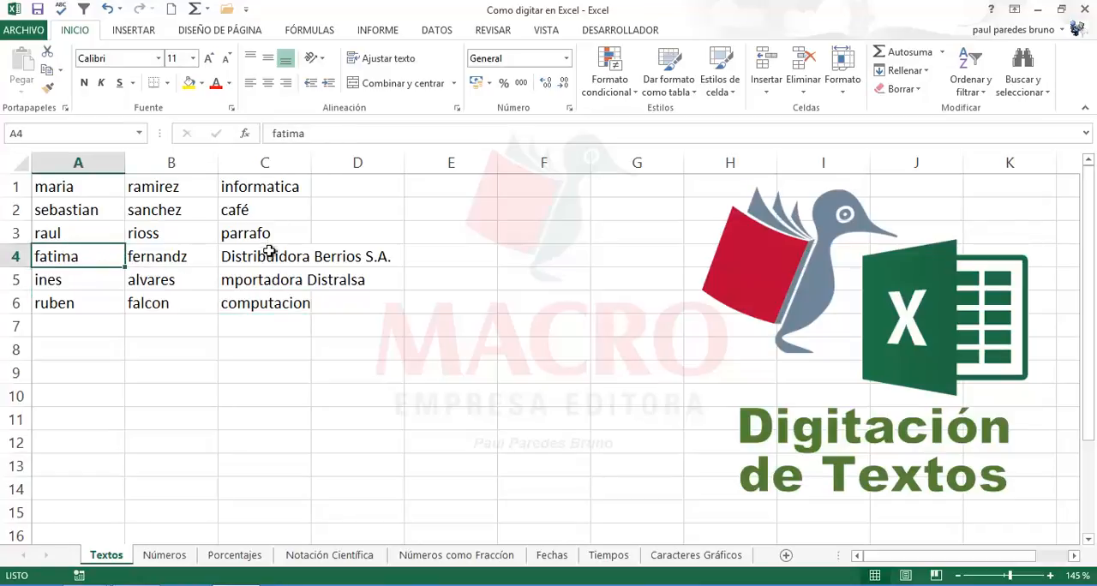
{"action": "left_click", "coordinate": [259, 302]}
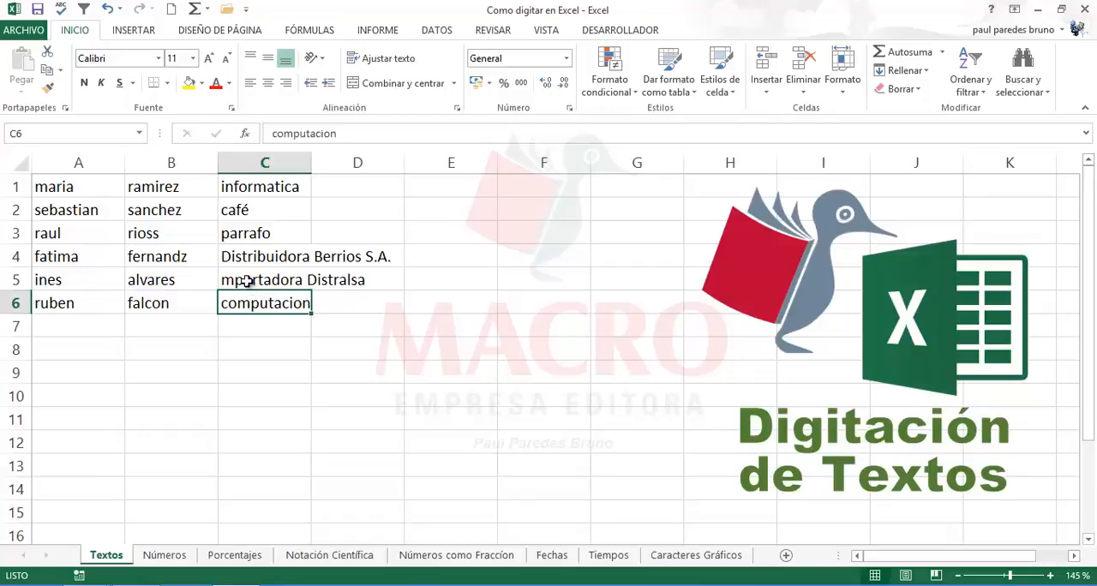
Step: Run the spelling check from cell A2 and change the first name and surname in row 2 to the capitalised, accented suggestions
{"action": "left_click", "coordinate": [68, 210]}
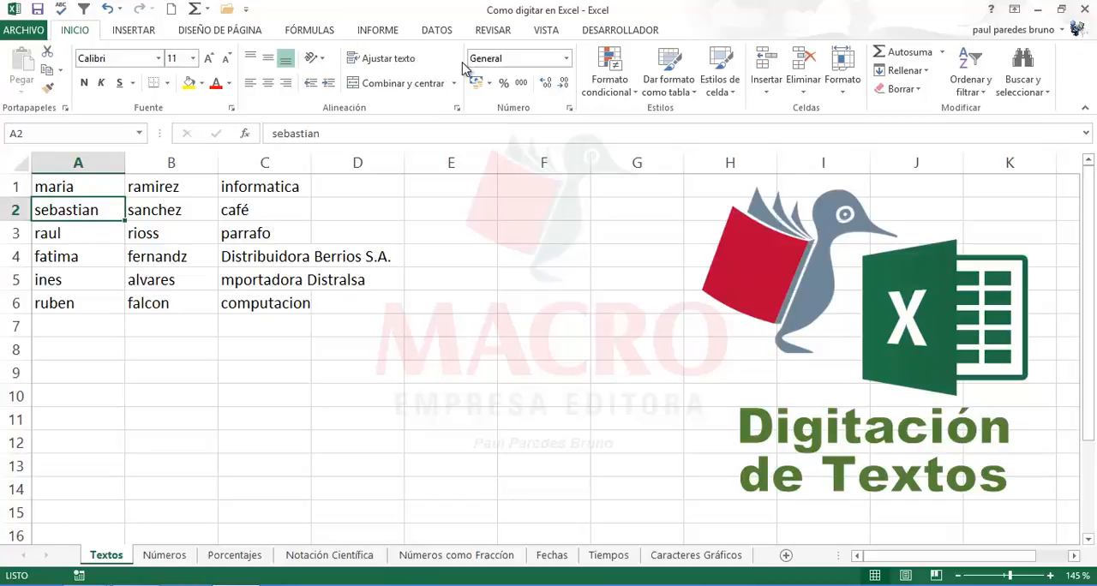
{"action": "left_click", "coordinate": [492, 34]}
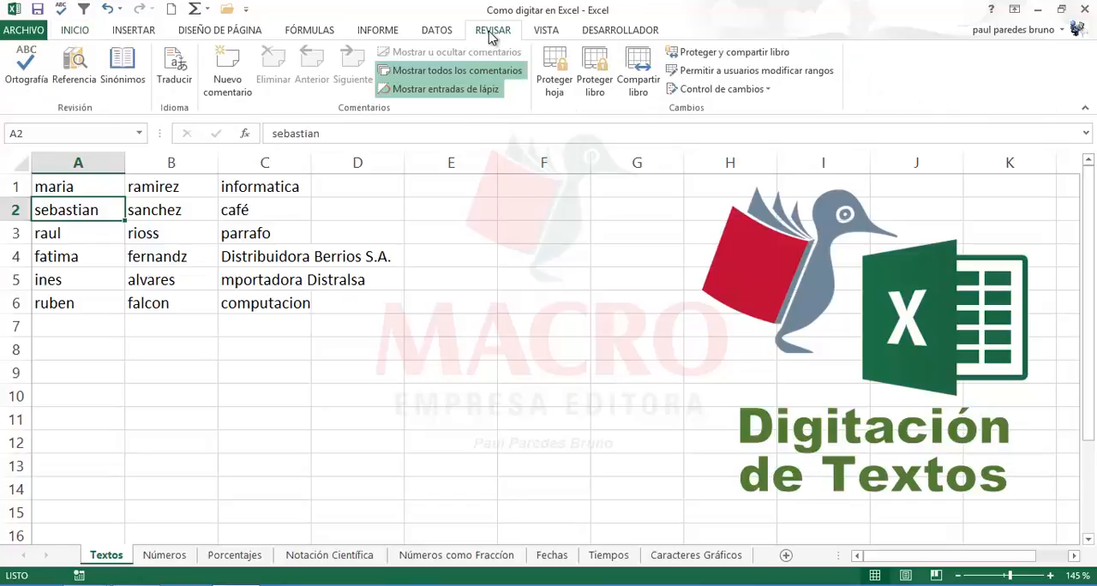
{"action": "left_click", "coordinate": [36, 75]}
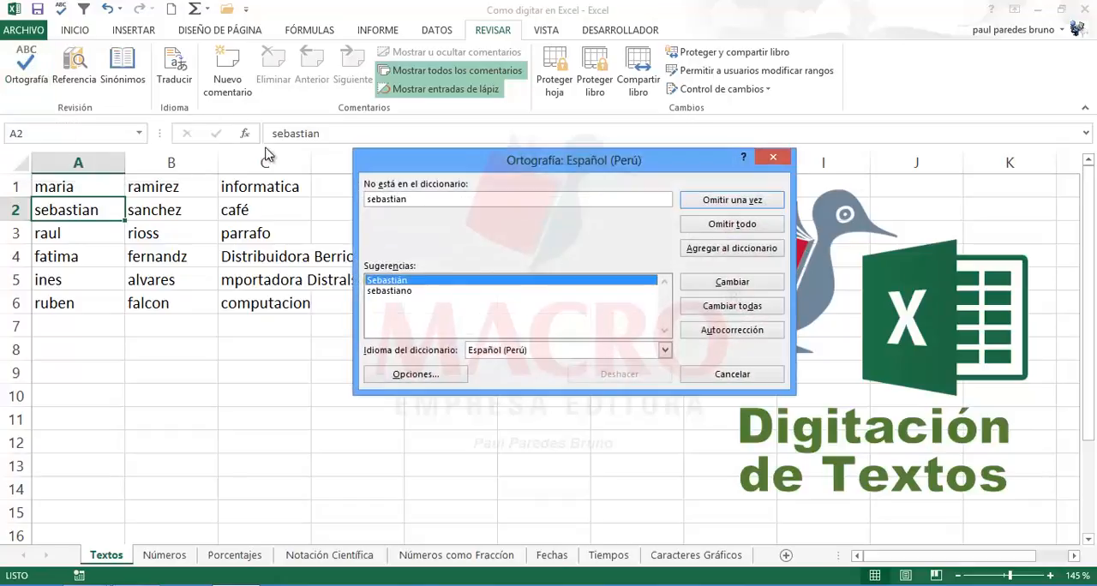
{"action": "left_click_drag", "start_coordinate": [418, 170], "coordinate": [479, 209]}
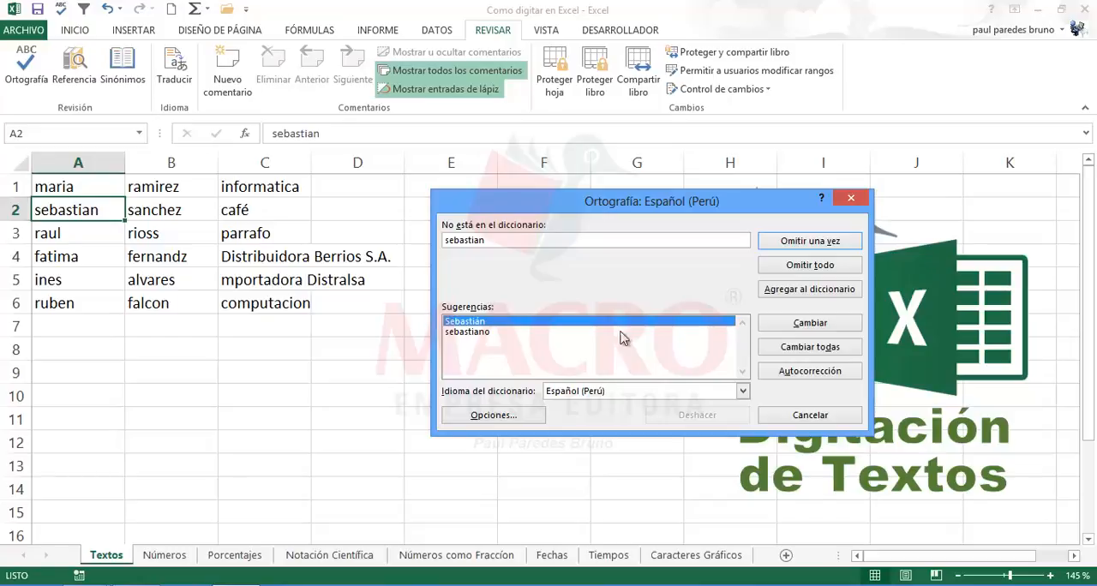
{"action": "left_click", "coordinate": [782, 330]}
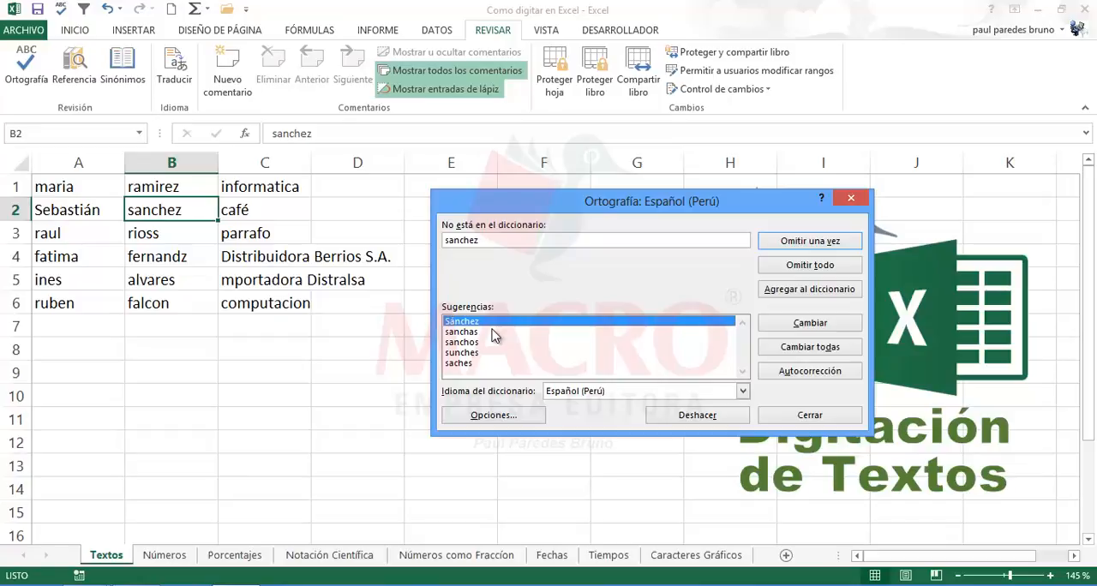
{"action": "left_click", "coordinate": [799, 329]}
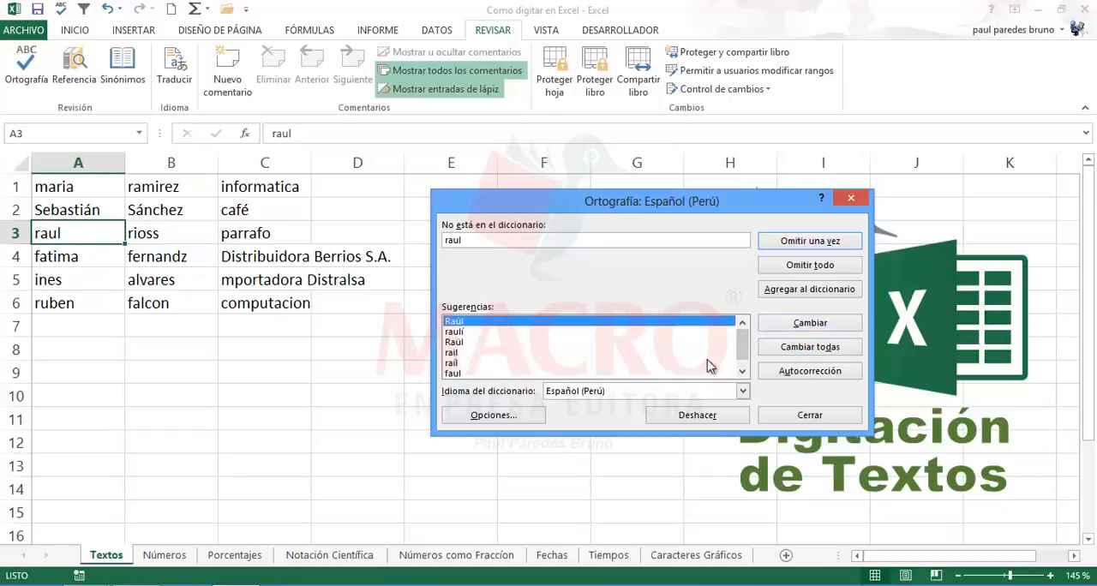
Step: Compare the spelling suggestions for the first name in cell A3 and change it to the first, capitalised and accented one
{"action": "left_click", "coordinate": [459, 331]}
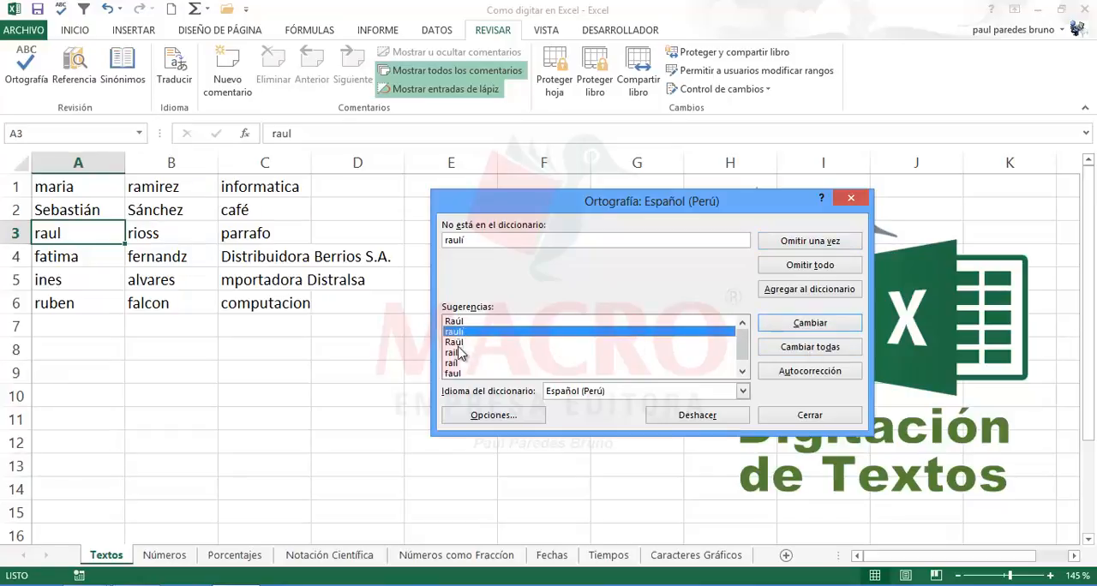
{"action": "left_click", "coordinate": [459, 342]}
{"action": "left_click", "coordinate": [461, 323]}
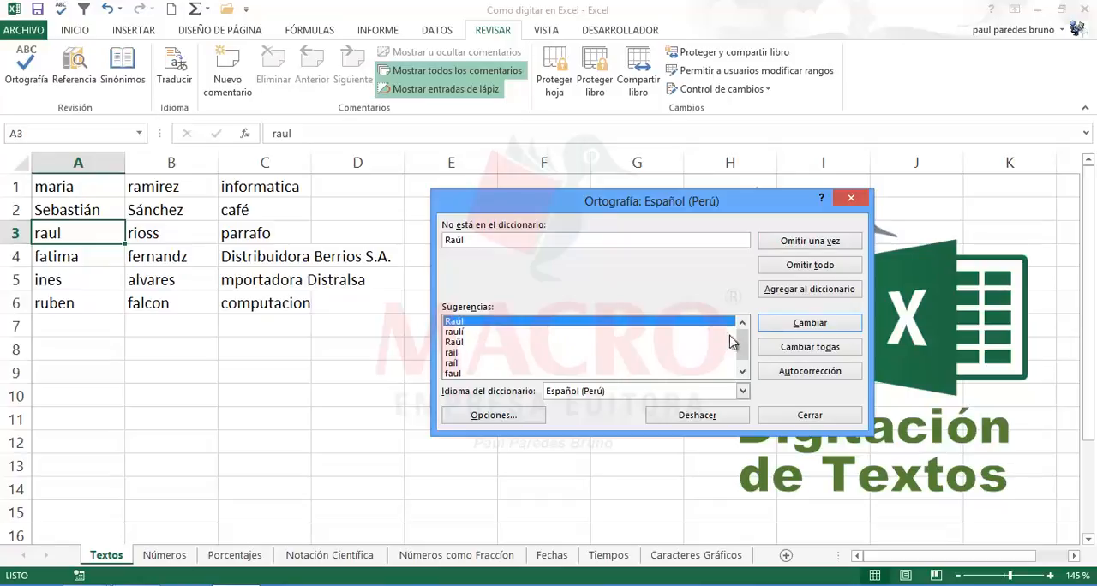
{"action": "left_click", "coordinate": [797, 327]}
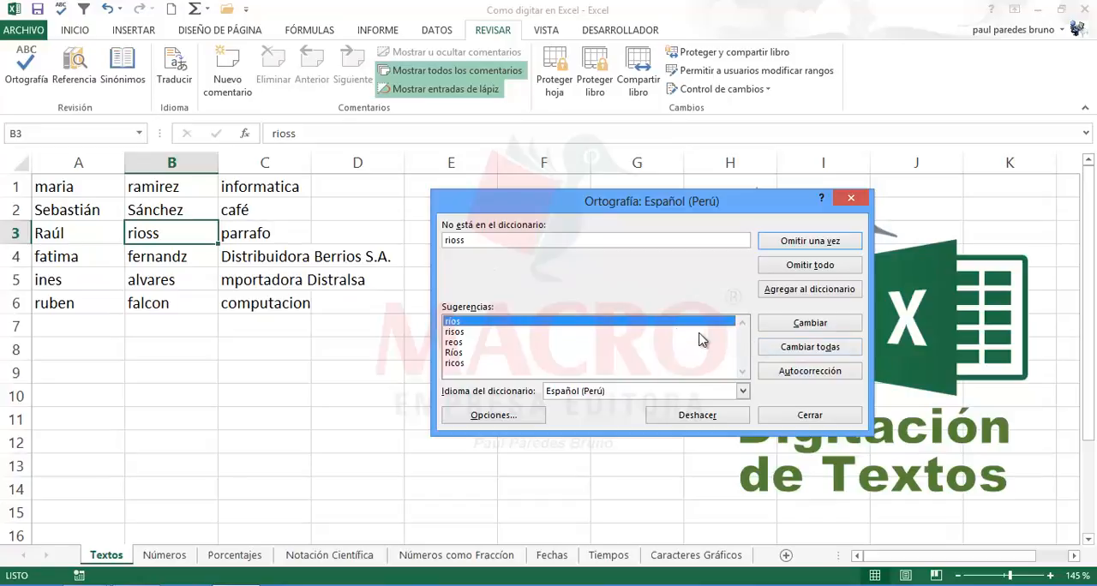
Step: Change all occurrences of the misspelled surname in cell B3 to the first suggestion and end the spelling check at C3
{"action": "left_click", "coordinate": [795, 351]}
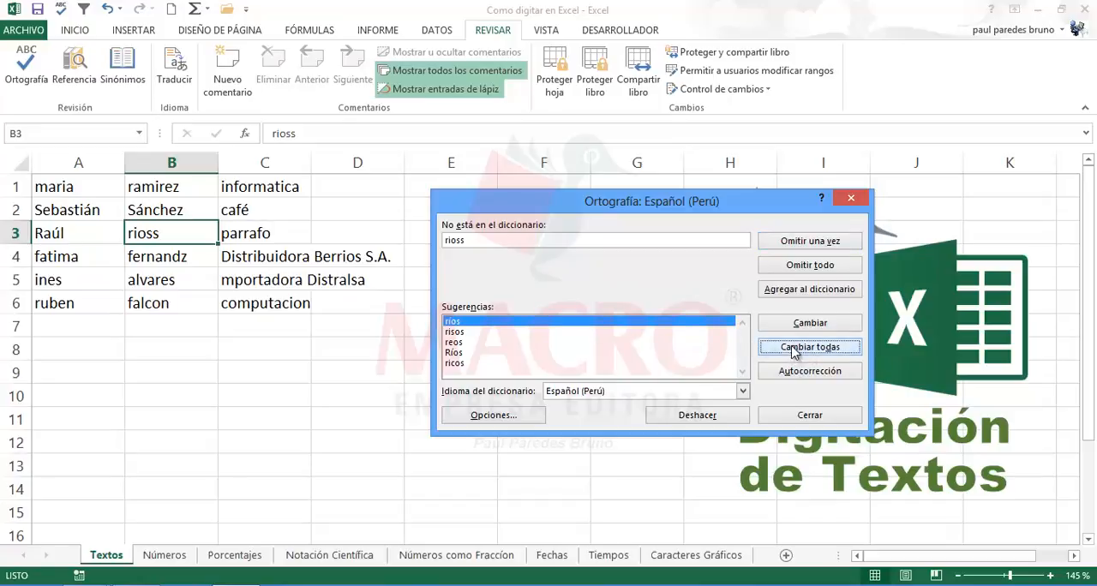
{"action": "left_click", "coordinate": [795, 418]}
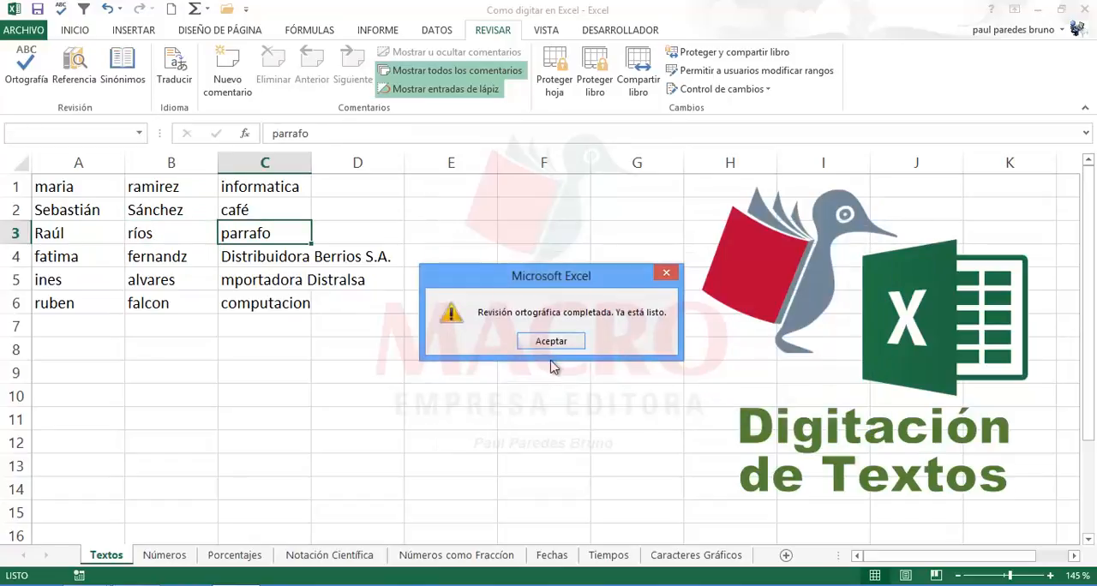
{"action": "left_click", "coordinate": [541, 342]}
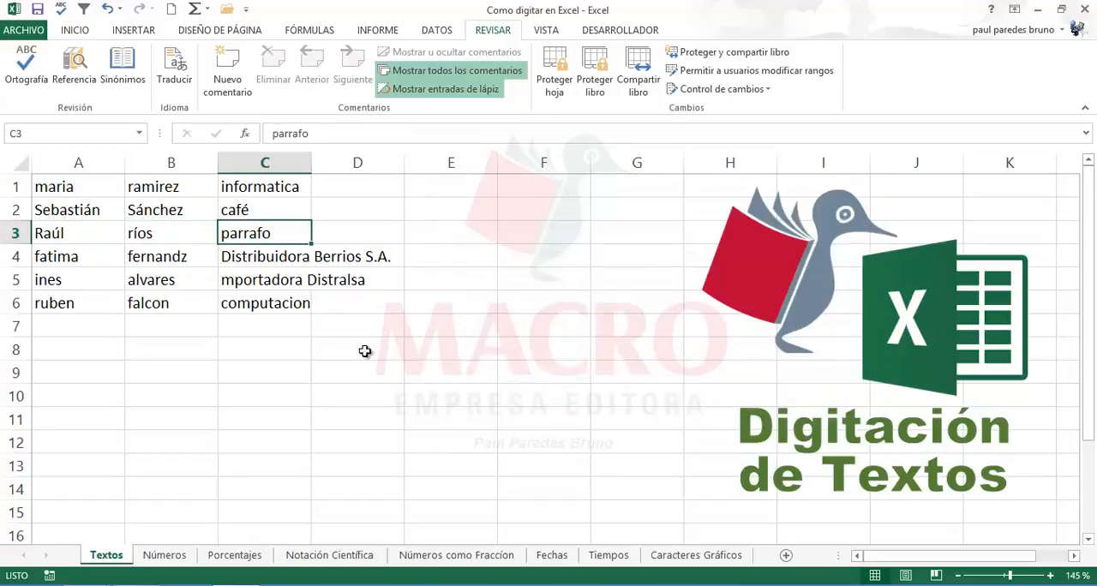
{"action": "left_click", "coordinate": [307, 369]}
{"action": "left_click", "coordinate": [104, 365]}
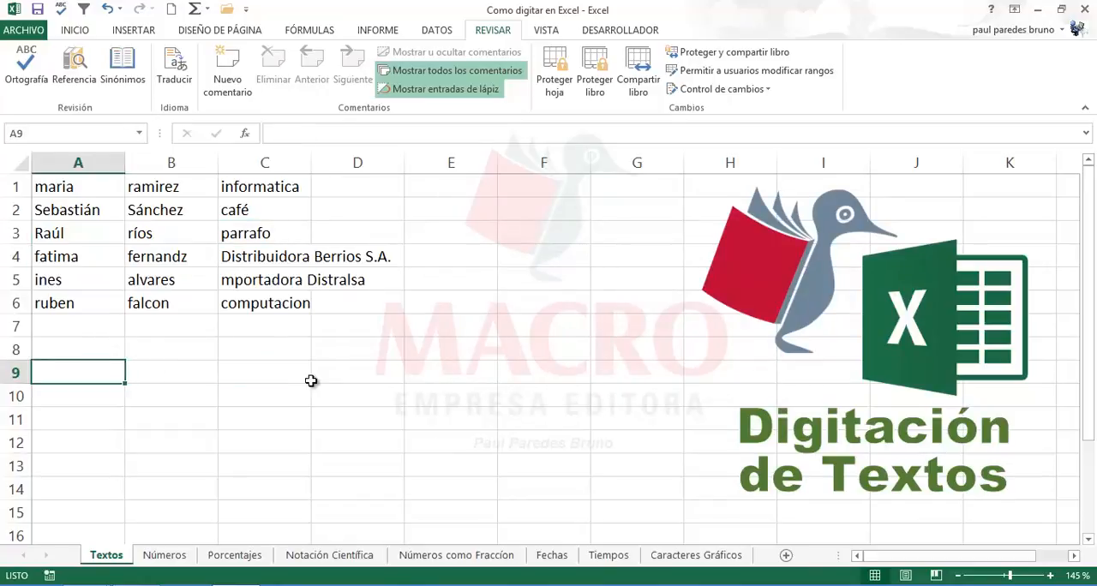
{"action": "left_click", "coordinate": [315, 380]}
{"action": "left_click", "coordinate": [64, 190]}
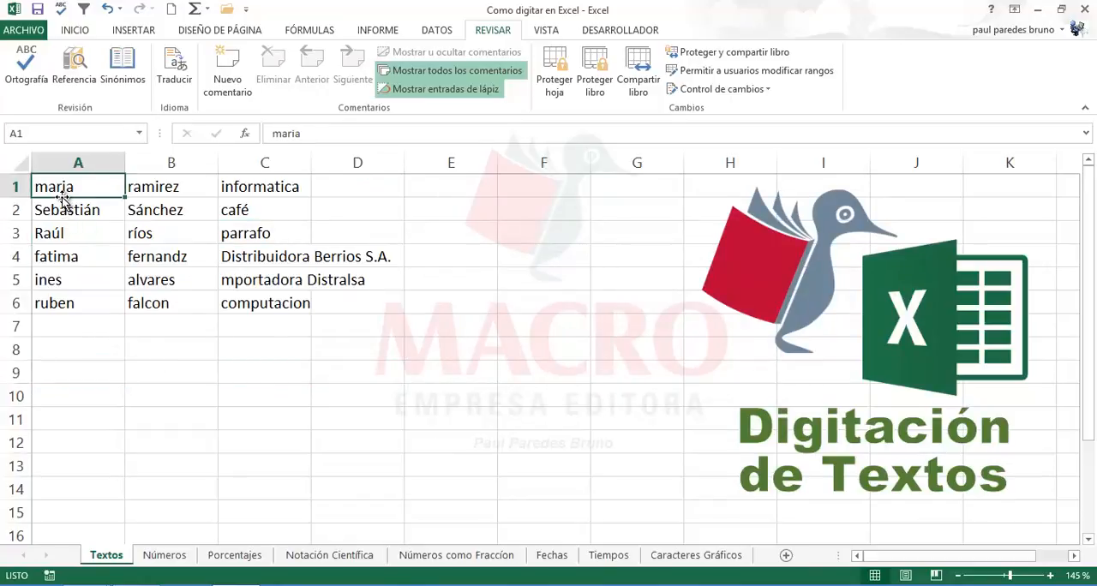
Step: Run the spelling check from empty cell B11 and continue it from the beginning of the sheet
{"action": "left_click", "coordinate": [259, 302]}
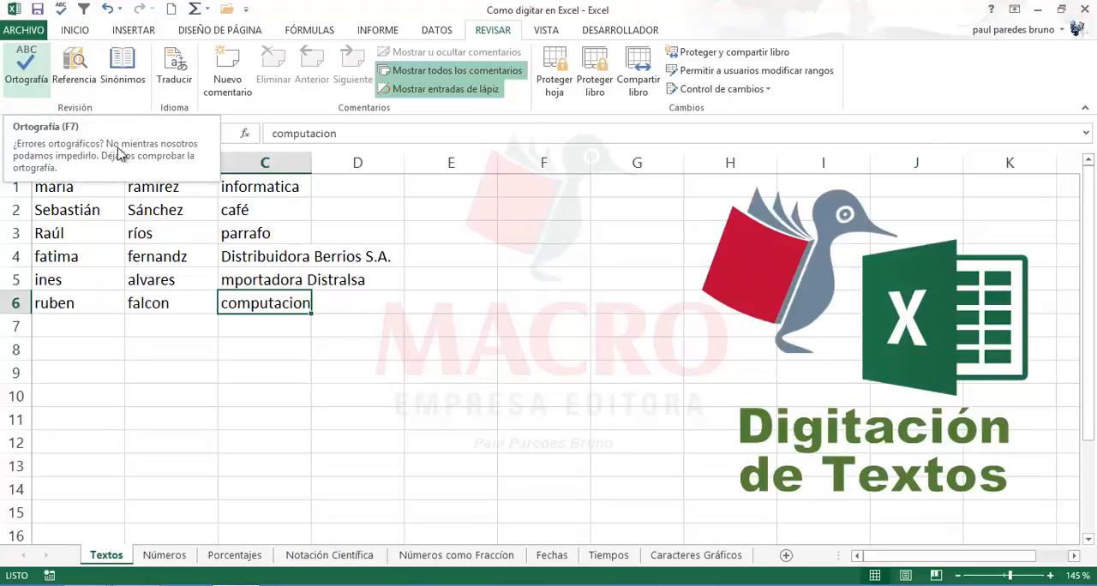
{"action": "left_click", "coordinate": [411, 370]}
{"action": "left_click", "coordinate": [229, 404]}
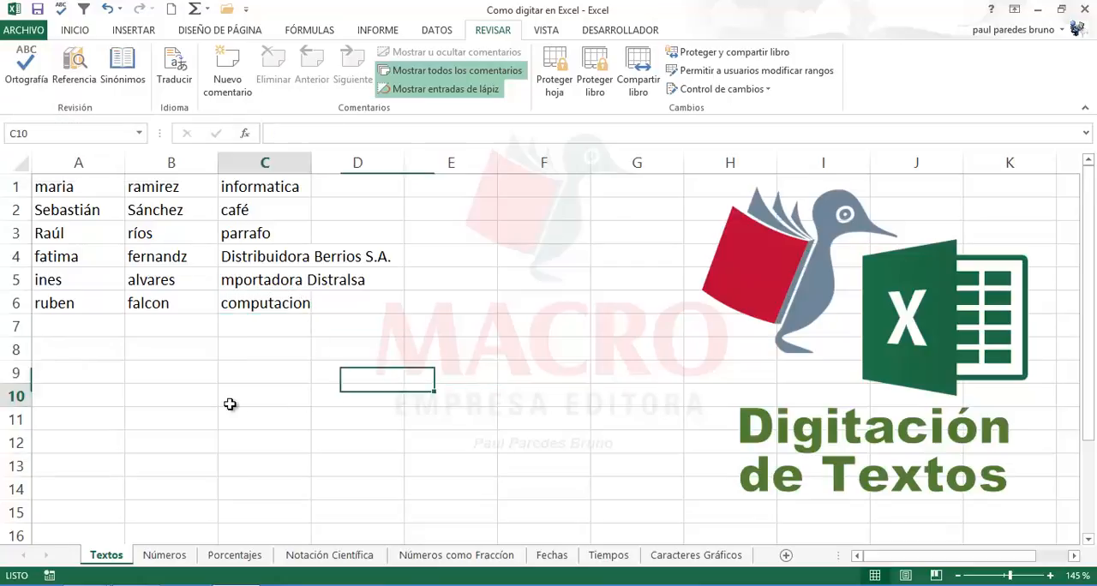
{"action": "left_click", "coordinate": [171, 421]}
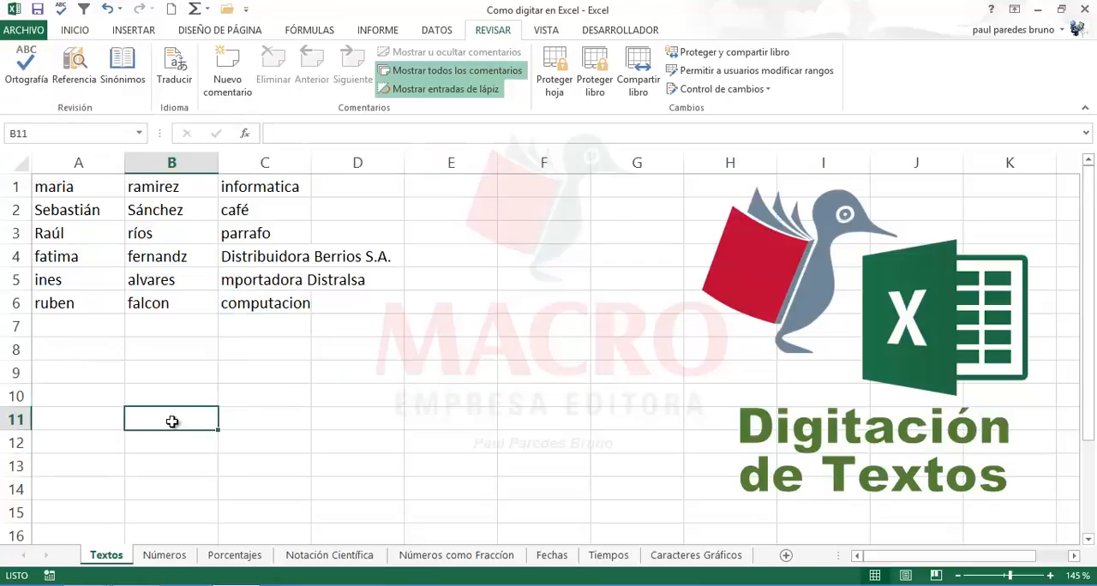
{"action": "left_click", "coordinate": [26, 84]}
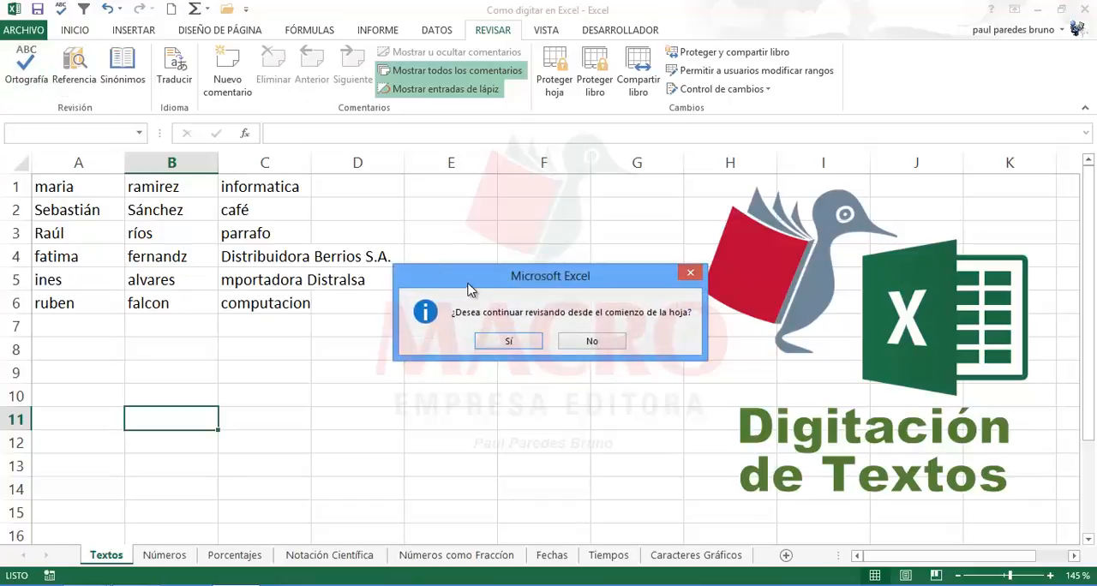
{"action": "left_click_drag", "start_coordinate": [470, 291], "coordinate": [355, 355]}
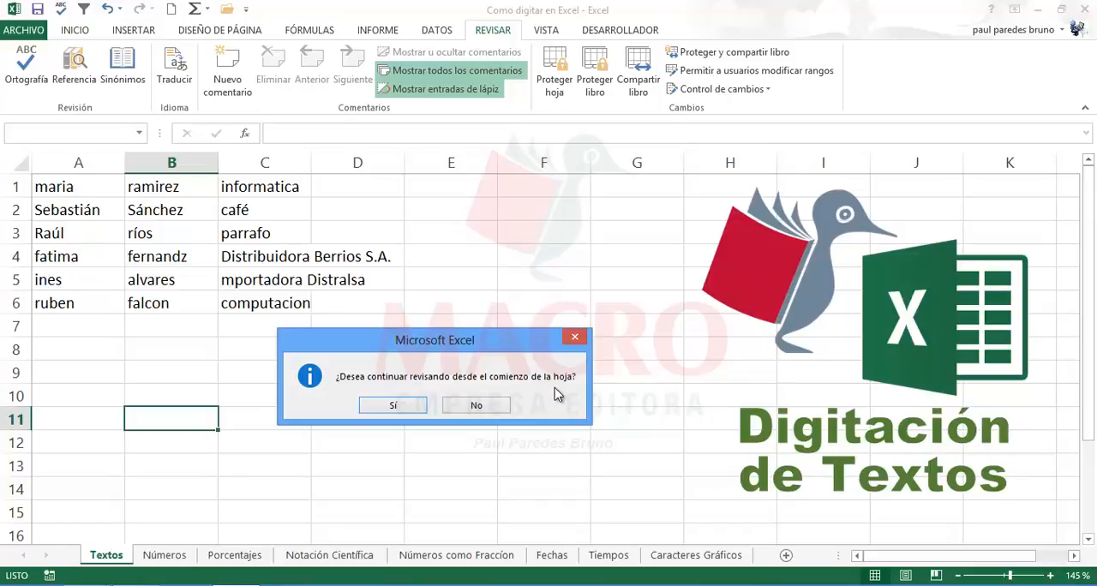
{"action": "left_click", "coordinate": [391, 407]}
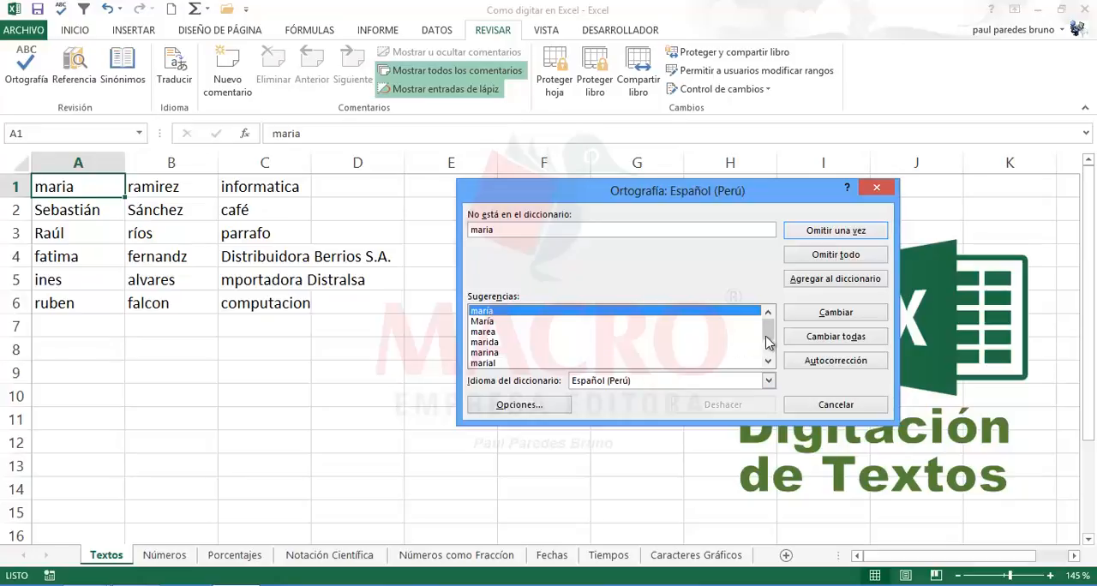
Step: Change the first name and surname in row 1 to their first suggestions, C1 to informática and C3 to párrafo
{"action": "left_click", "coordinate": [813, 314]}
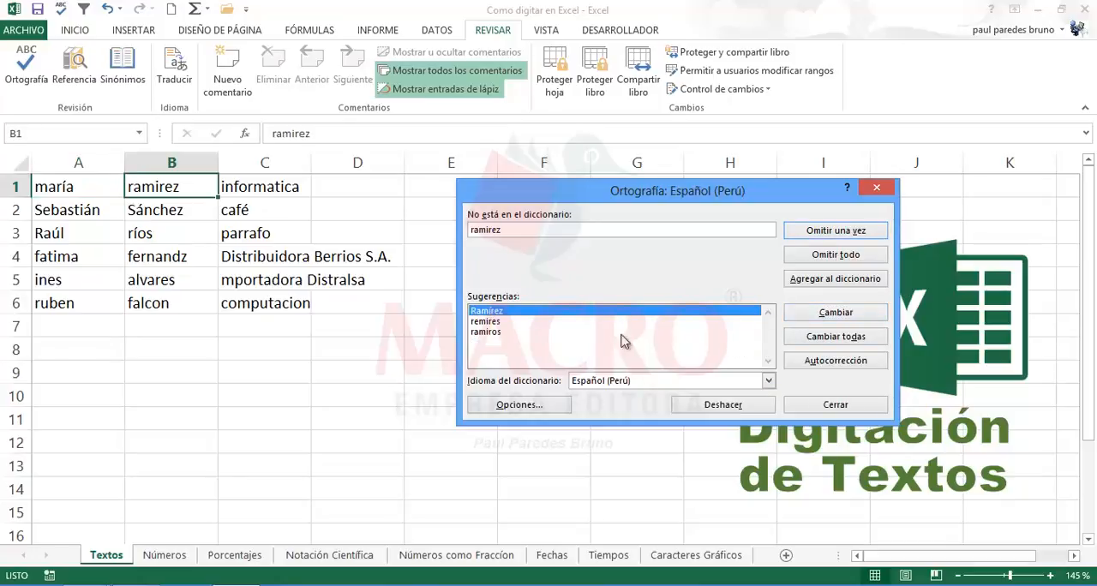
{"action": "left_click", "coordinate": [804, 313]}
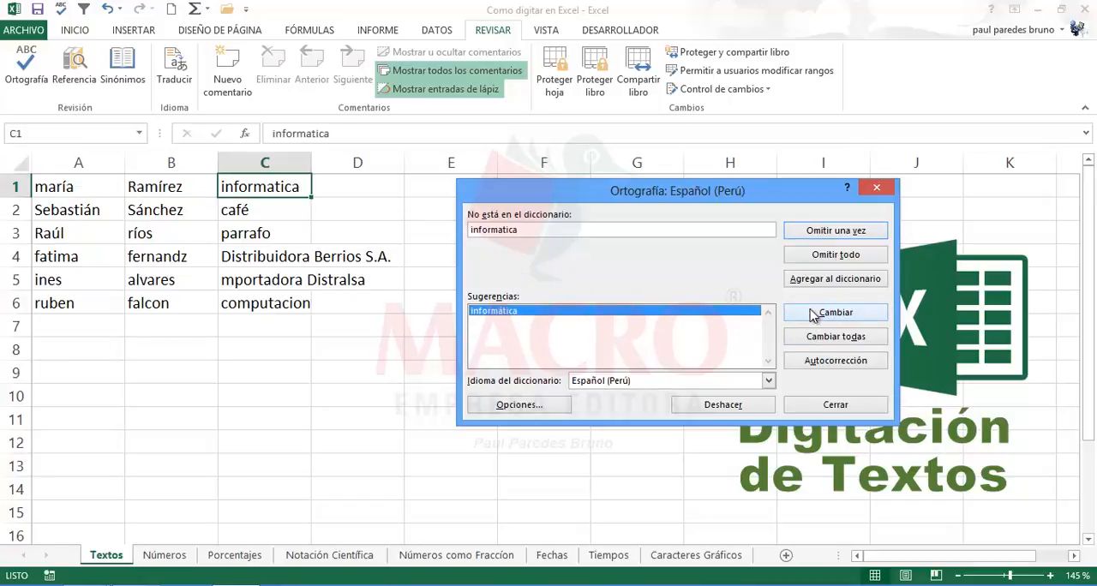
{"action": "left_click", "coordinate": [823, 315]}
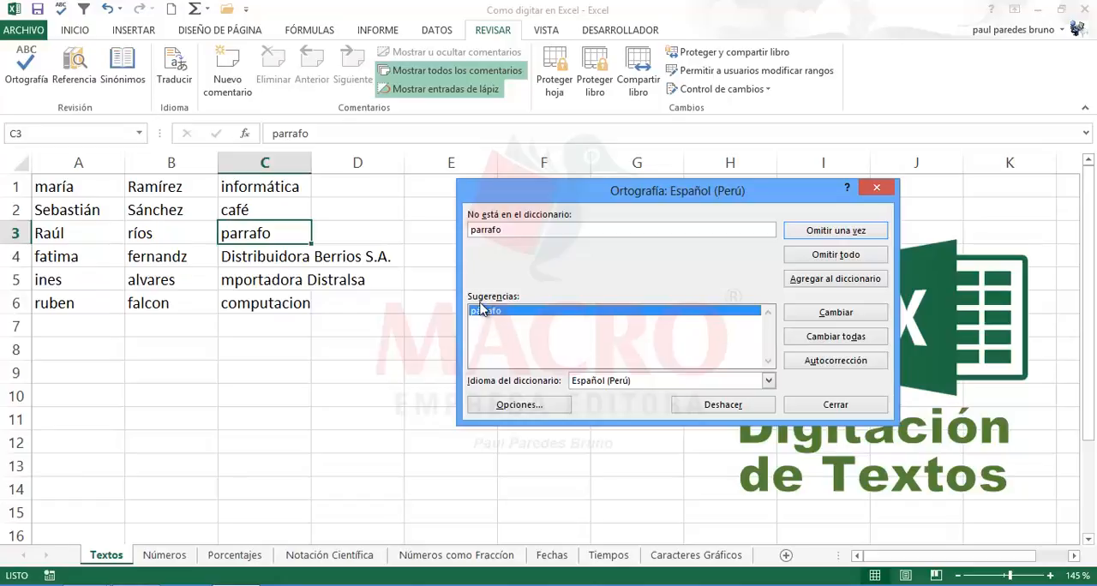
{"action": "left_click", "coordinate": [802, 313]}
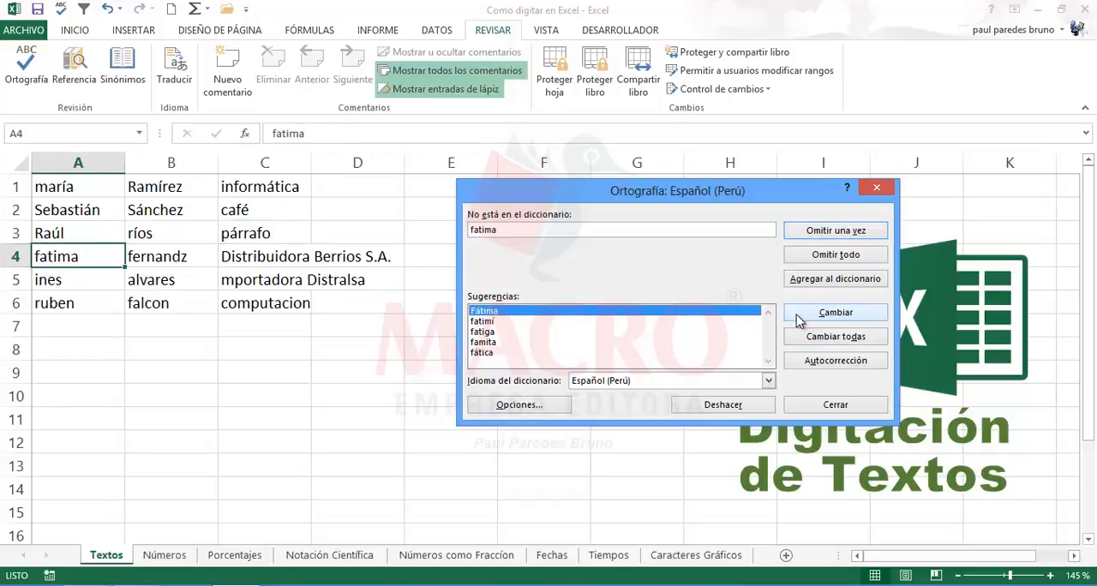
Step: Change the first name in A4 to the first suggestion and the surname in B4 to the second, accented one
{"action": "left_click", "coordinate": [797, 316]}
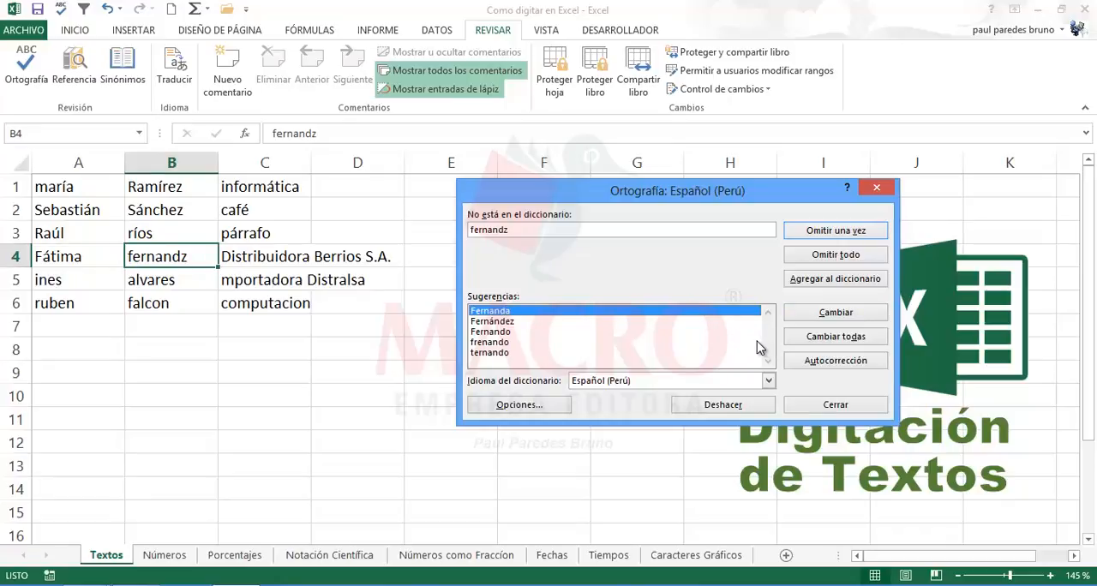
{"action": "left_click", "coordinate": [492, 322]}
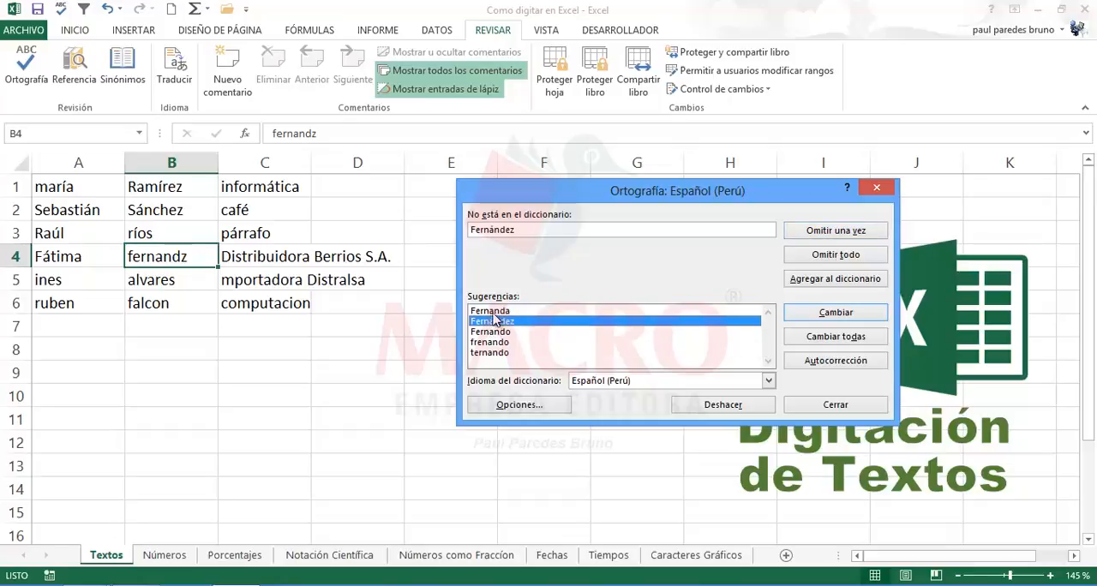
{"action": "left_click", "coordinate": [506, 332]}
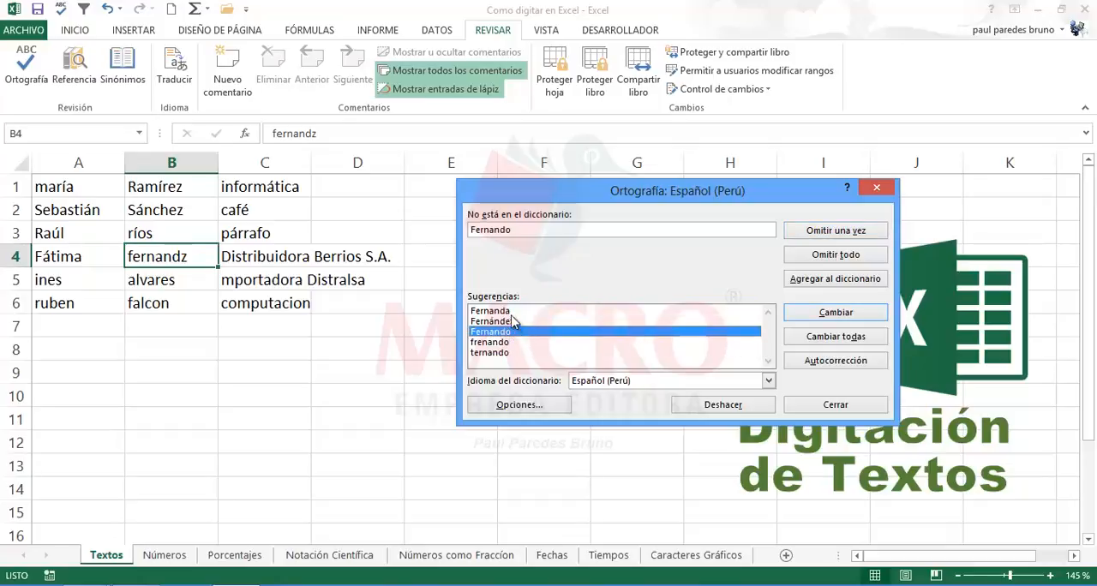
{"action": "left_click", "coordinate": [507, 323]}
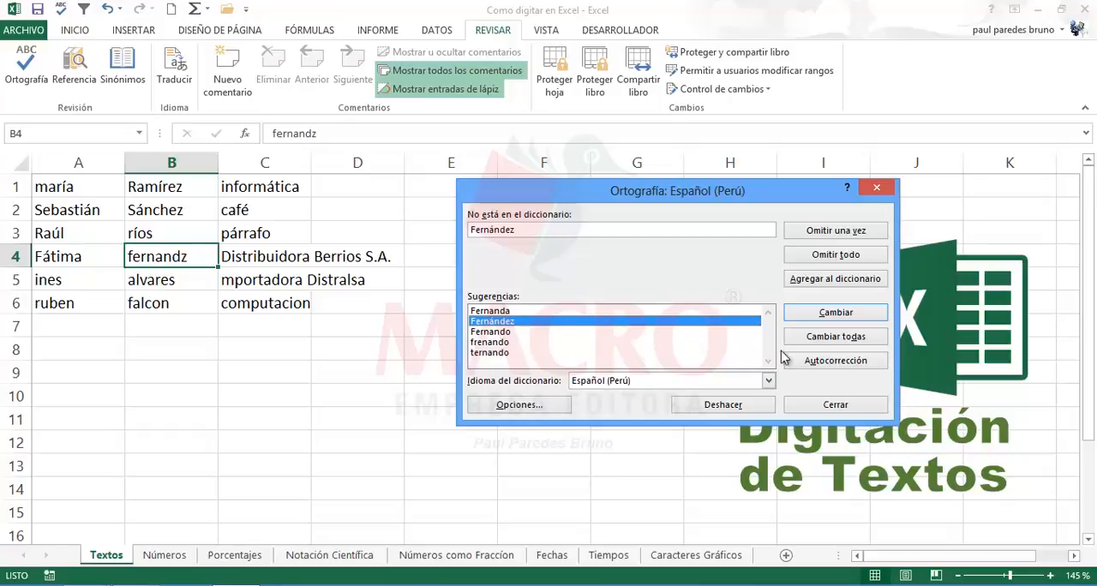
{"action": "left_click", "coordinate": [822, 319]}
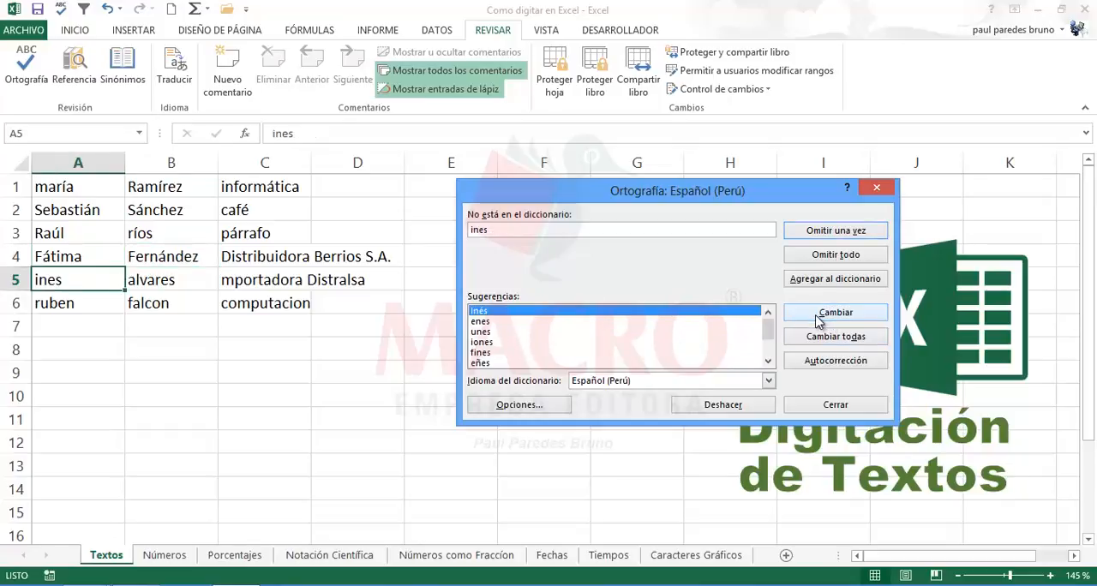
Step: Change the first name in A5 to the first suggestion, and compare the suggestions for the surname in B5 before applying the capitalised one
{"action": "left_click", "coordinate": [816, 317]}
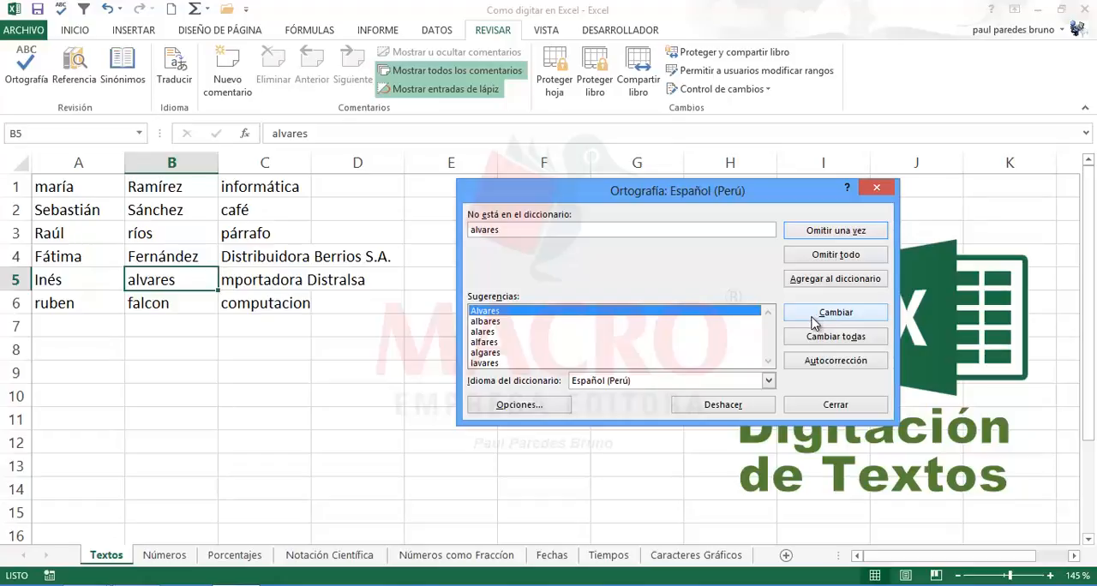
{"action": "left_click", "coordinate": [814, 318]}
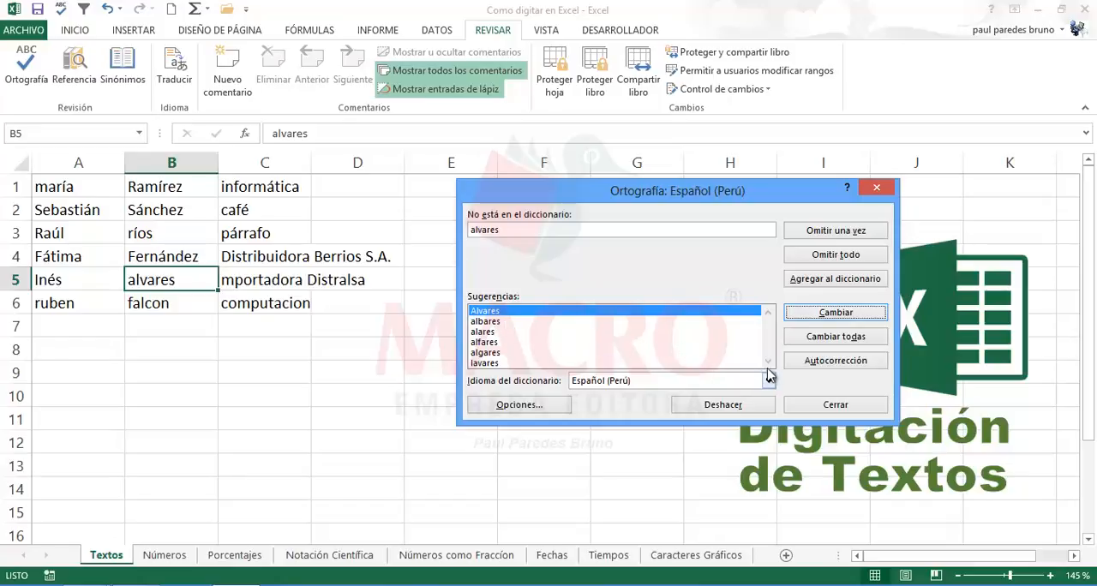
{"action": "left_click", "coordinate": [495, 321]}
{"action": "left_click", "coordinate": [492, 331]}
{"action": "left_click", "coordinate": [485, 342]}
{"action": "left_click", "coordinate": [488, 321]}
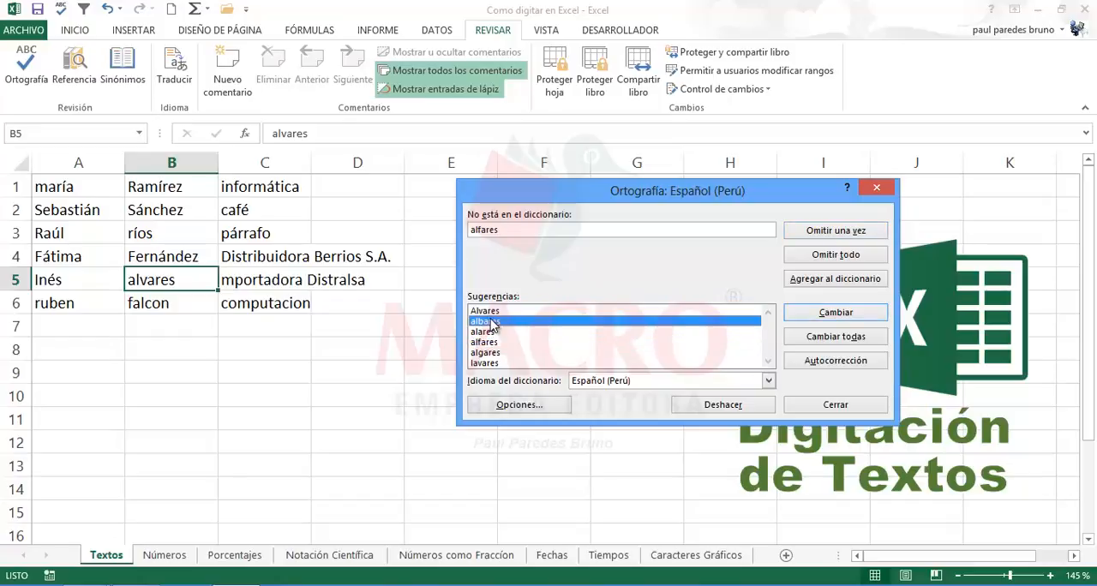
{"action": "left_click", "coordinate": [493, 312]}
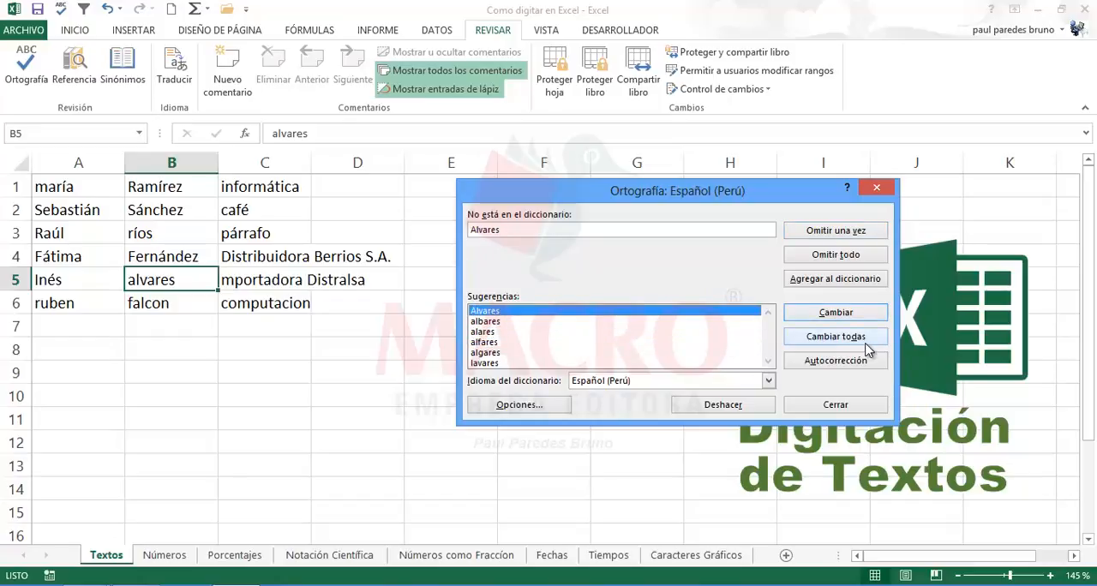
{"action": "left_click", "coordinate": [824, 317]}
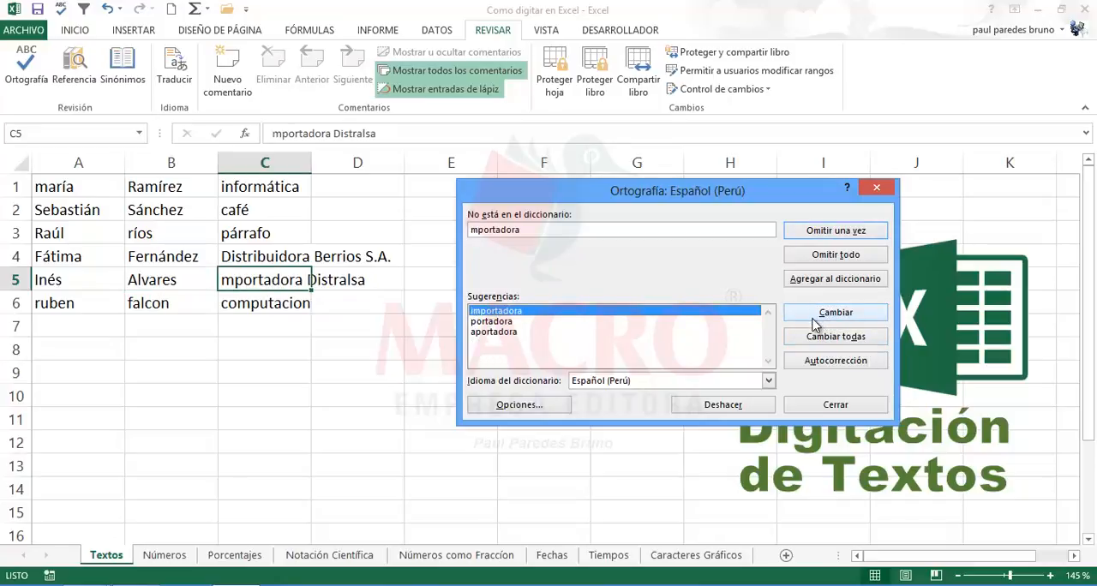
Step: Change mportadora to importadora in C5 and ignore the company name Distralsa once
{"action": "left_click", "coordinate": [814, 324]}
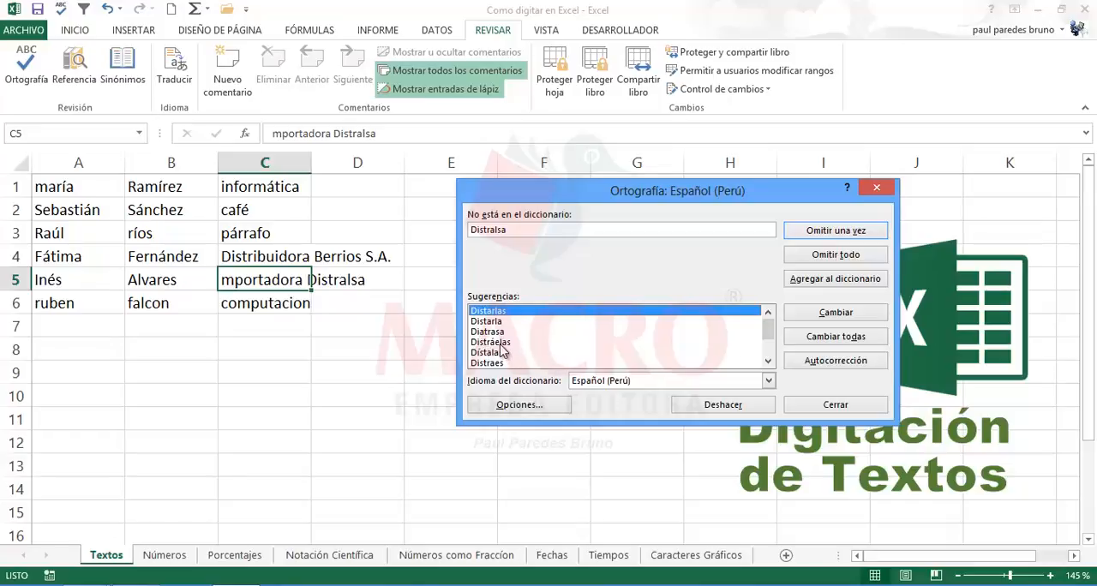
{"action": "left_click", "coordinate": [823, 232]}
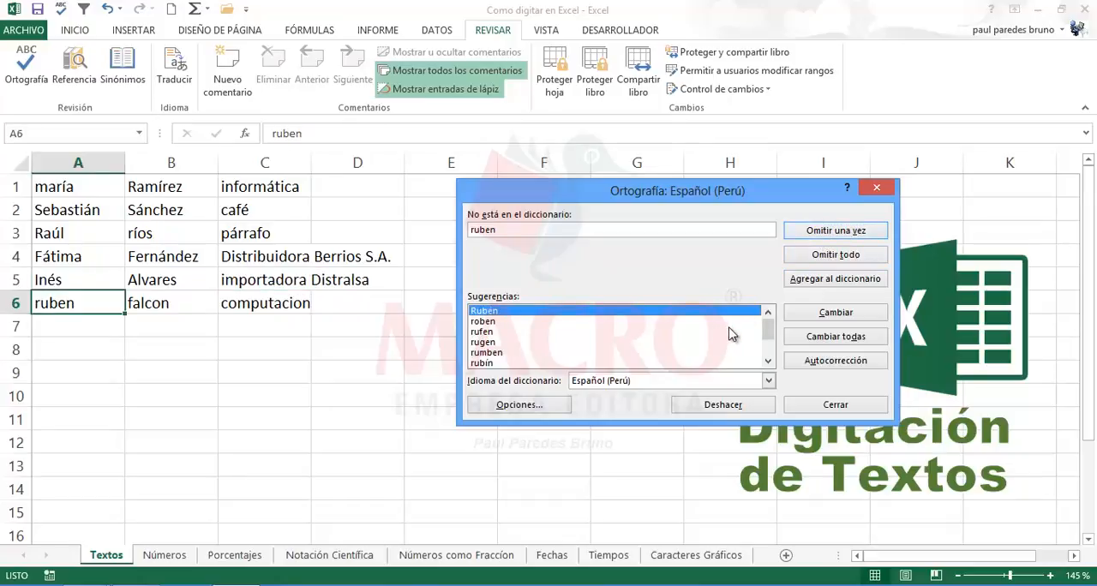
Step: Change the first name and surname in row 6 to their first suggestions and C6 to computación, completing the spelling check
{"action": "left_click", "coordinate": [833, 315]}
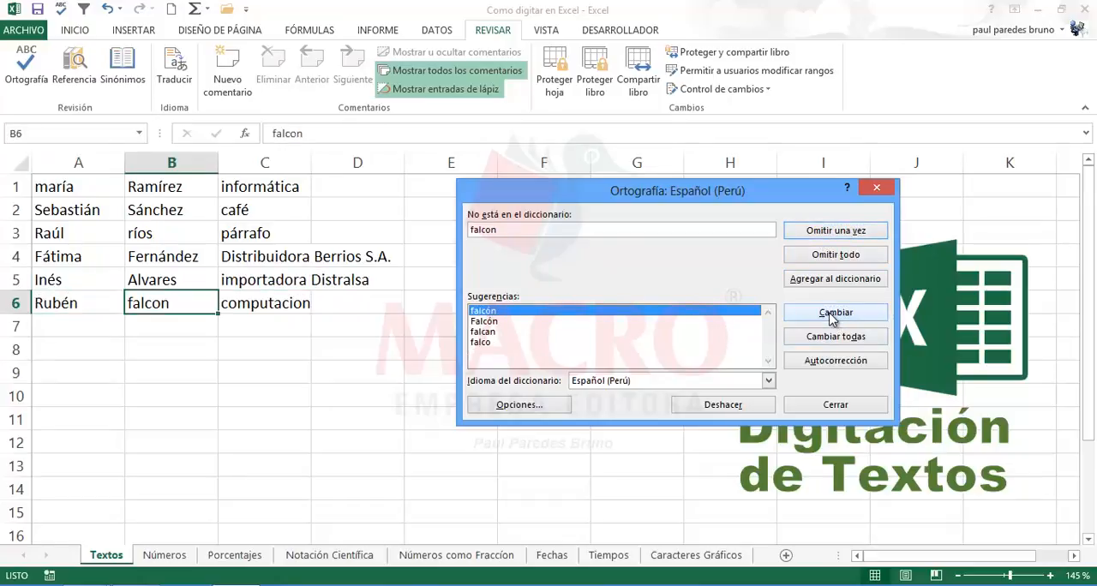
{"action": "left_click", "coordinate": [833, 315]}
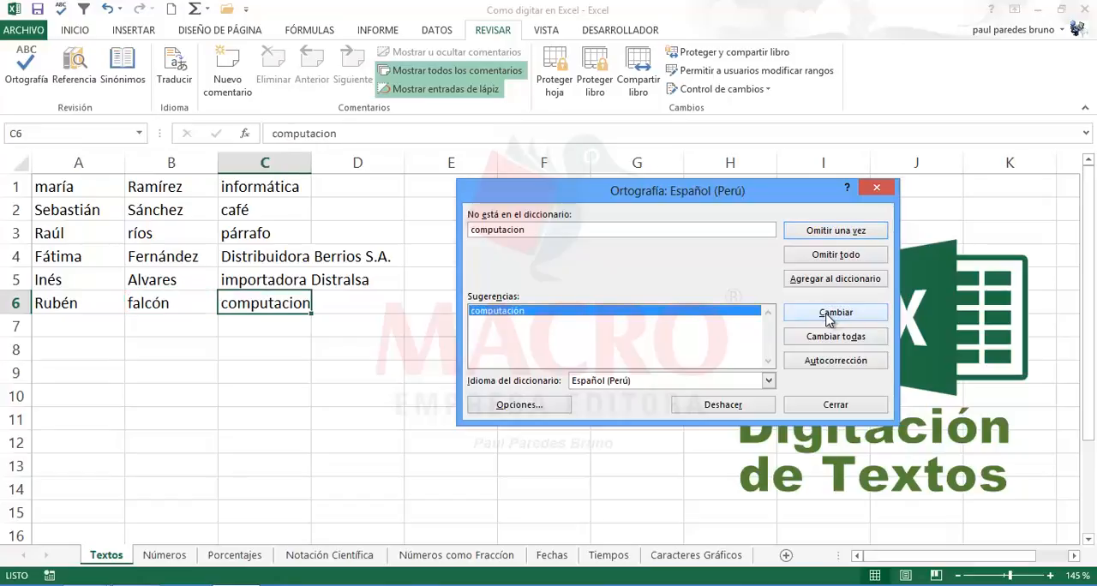
{"action": "left_click", "coordinate": [828, 321]}
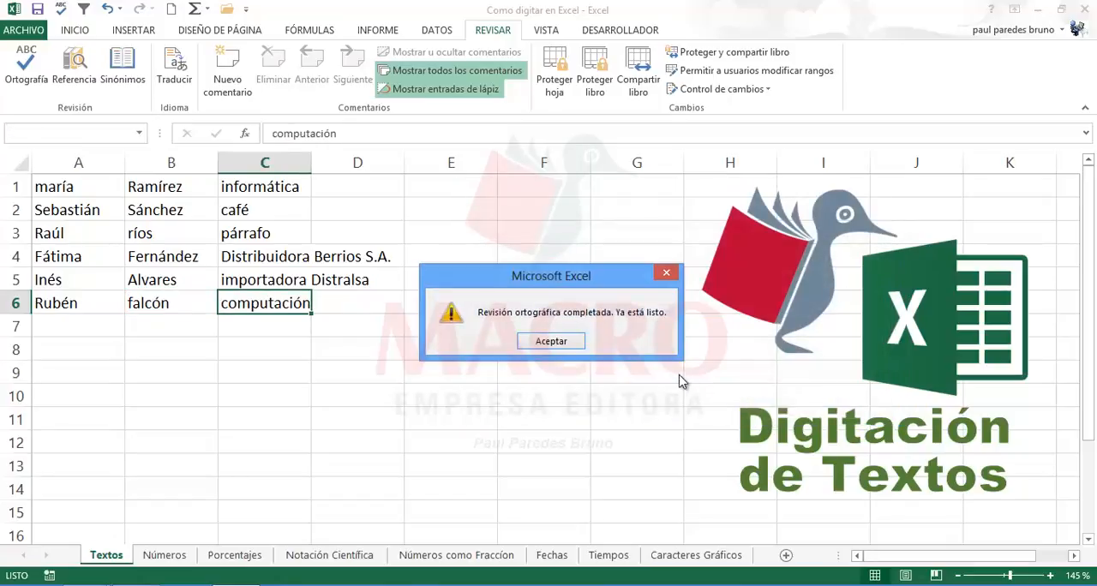
{"action": "left_click", "coordinate": [549, 341]}
Step: Examine the corrected names and words in columns A to C for accents and capitalisation
{"action": "left_click", "coordinate": [348, 349]}
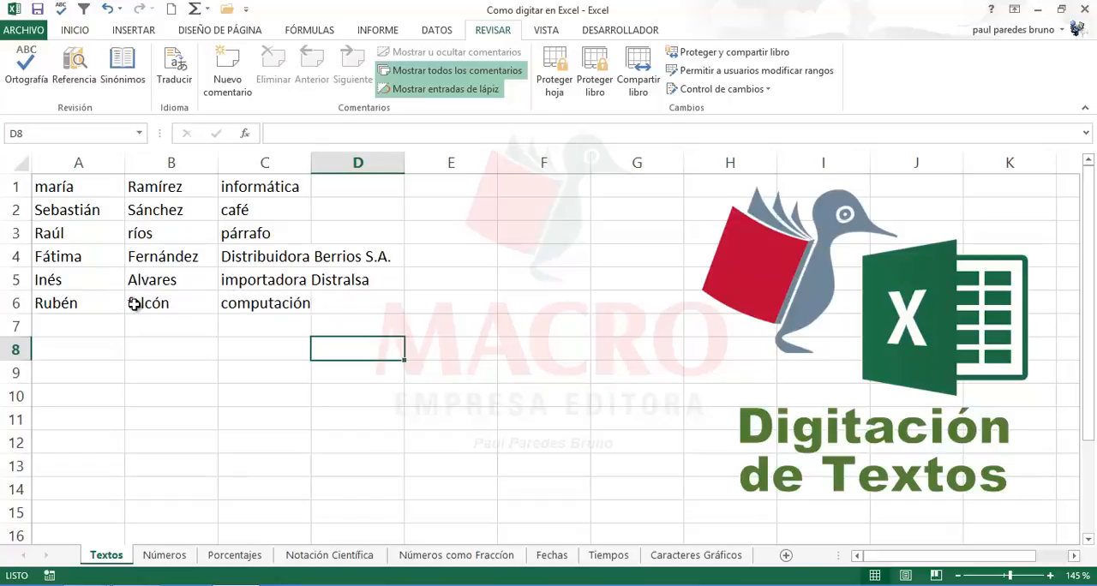
{"action": "left_click", "coordinate": [151, 282]}
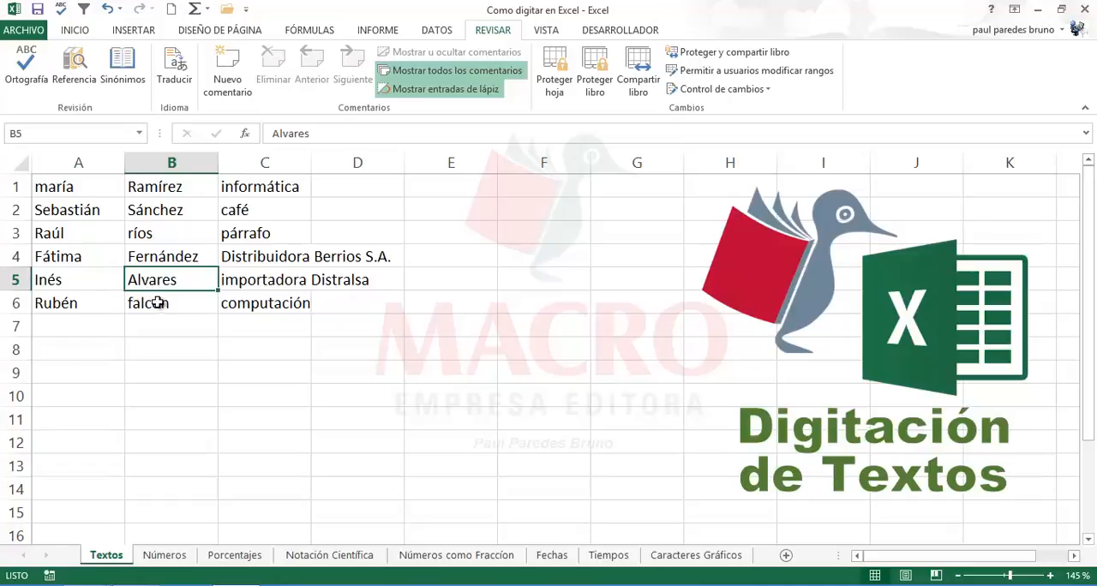
{"action": "left_click", "coordinate": [238, 285]}
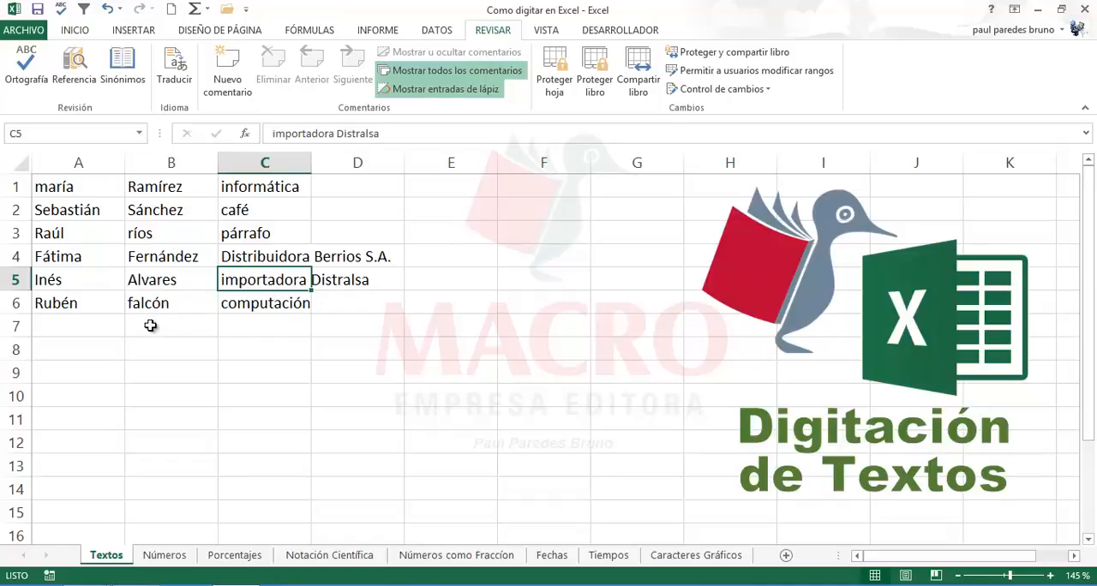
{"action": "left_click", "coordinate": [259, 302]}
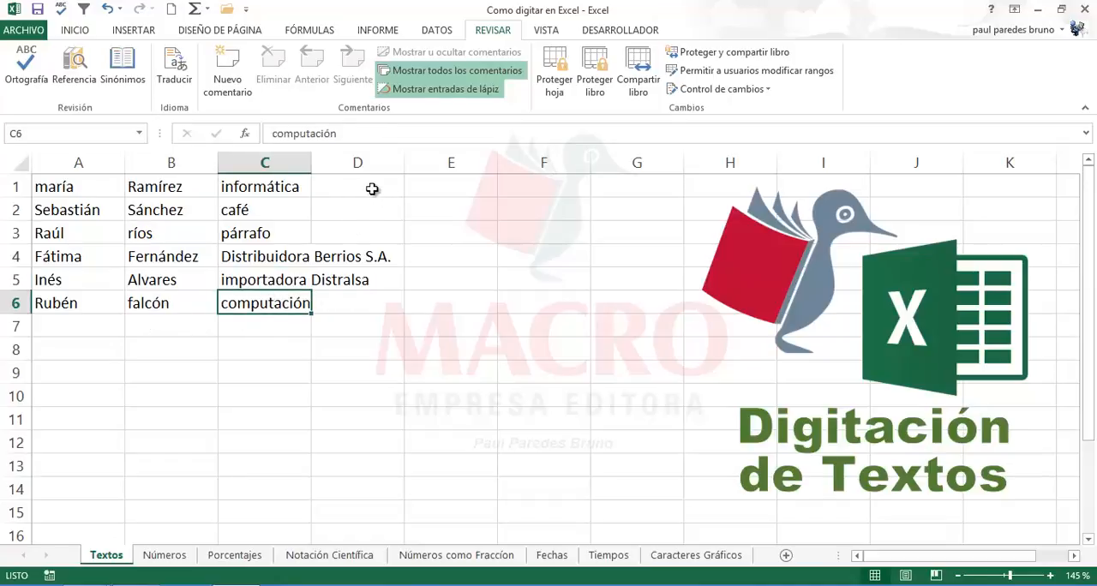
{"action": "left_click", "coordinate": [86, 186]}
{"action": "left_click", "coordinate": [70, 212]}
{"action": "left_click", "coordinate": [65, 281]}
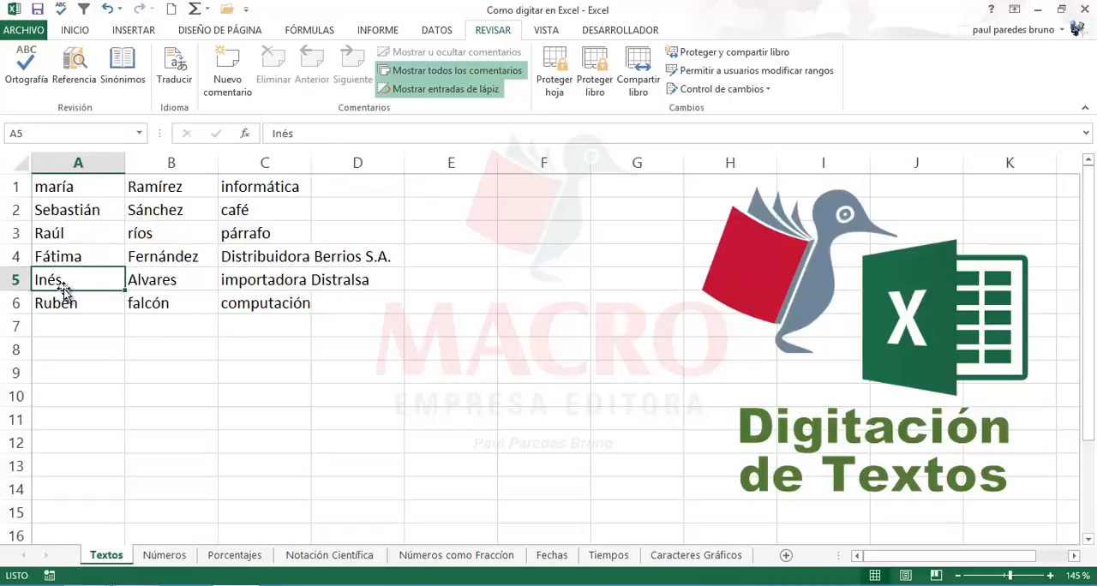
{"action": "left_click", "coordinate": [65, 303]}
{"action": "left_click", "coordinate": [70, 262]}
{"action": "left_click", "coordinate": [62, 228]}
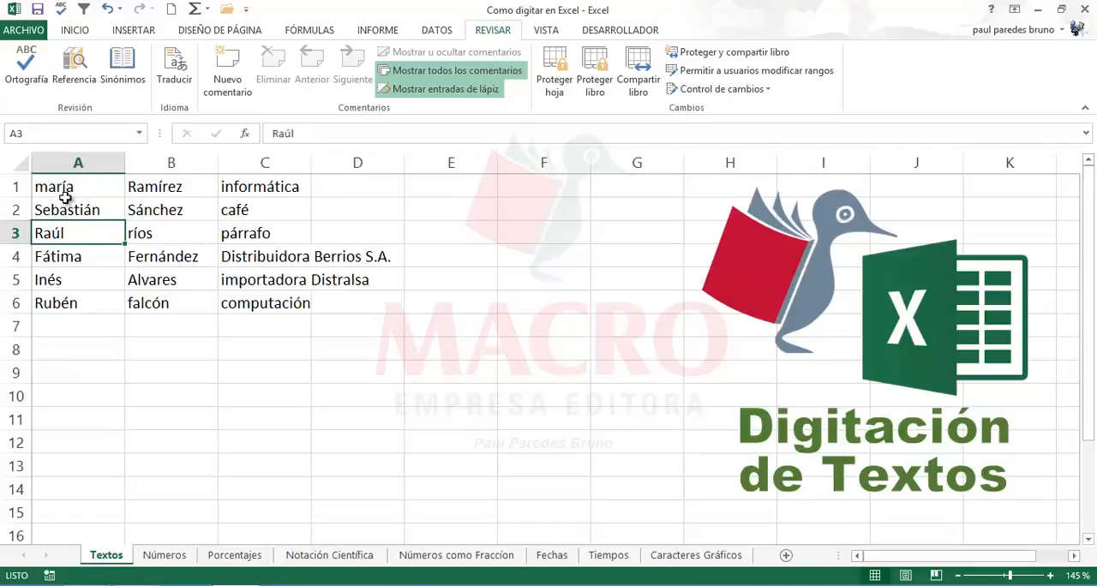
{"action": "left_click", "coordinate": [67, 190]}
Step: Enter the formula =MAYUSC(A1) in cell E1 to convert the first name in A1 to uppercase
{"action": "left_click", "coordinate": [429, 190]}
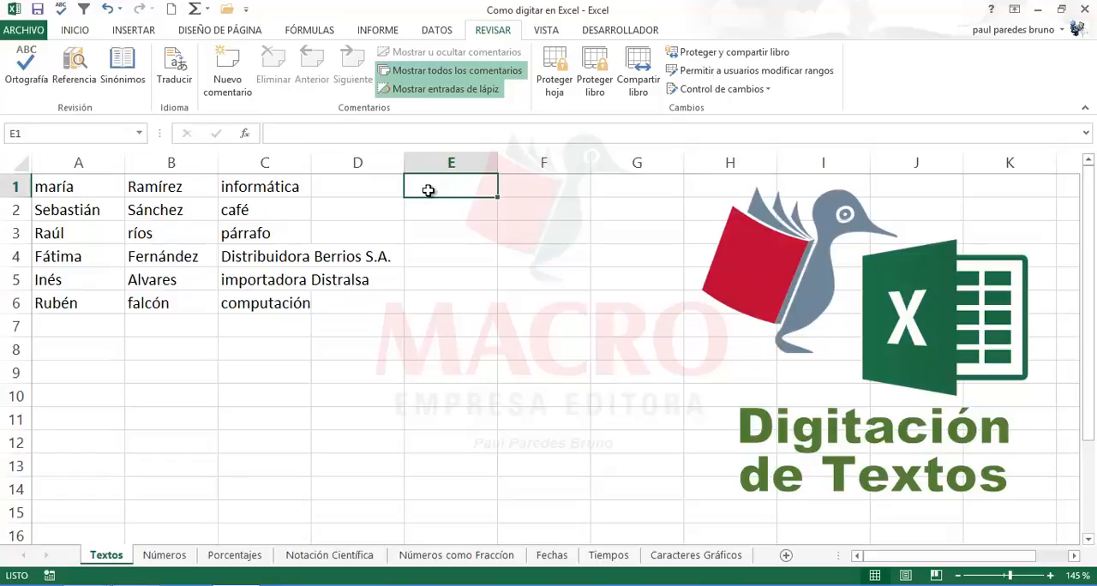
{"action": "type", "text": "="}
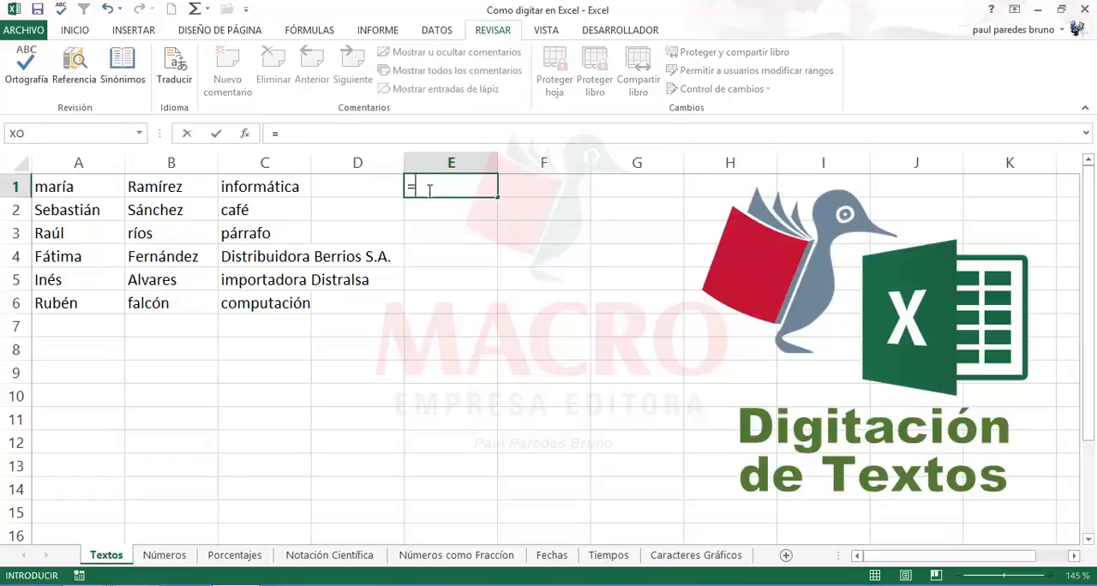
{"action": "type", "text": "ma"}
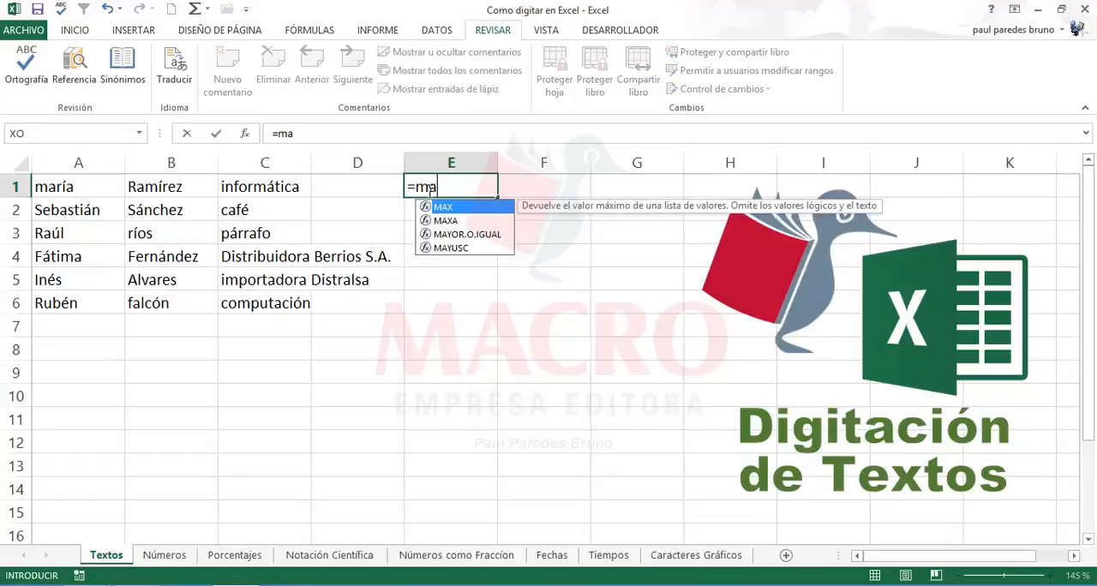
{"action": "double_click", "coordinate": [462, 247]}
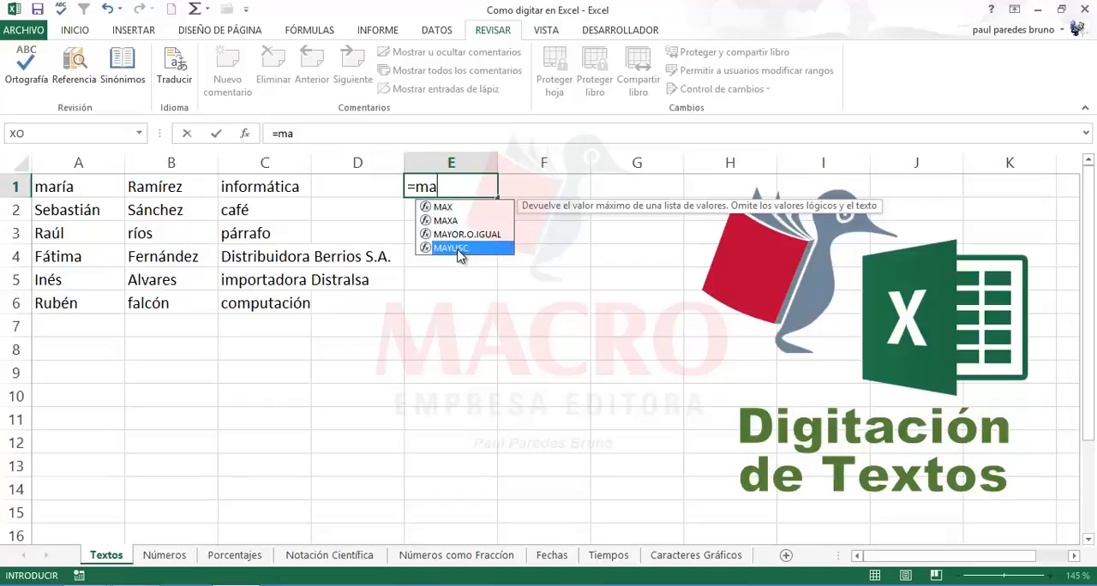
{"action": "left_click", "coordinate": [75, 185]}
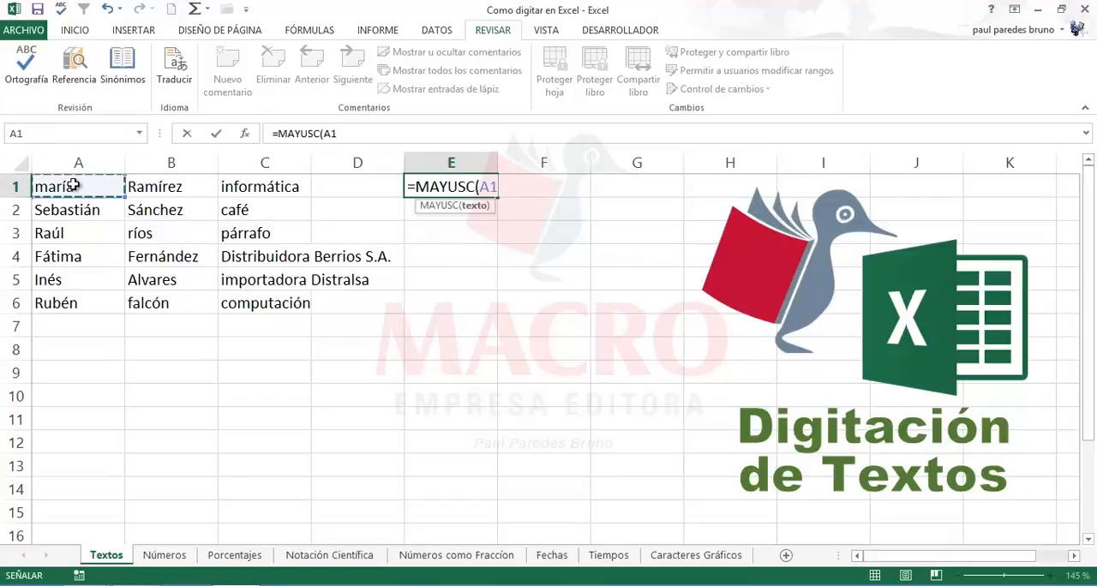
{"action": "type", "text": ")"}
{"action": "key", "text": "Return"}
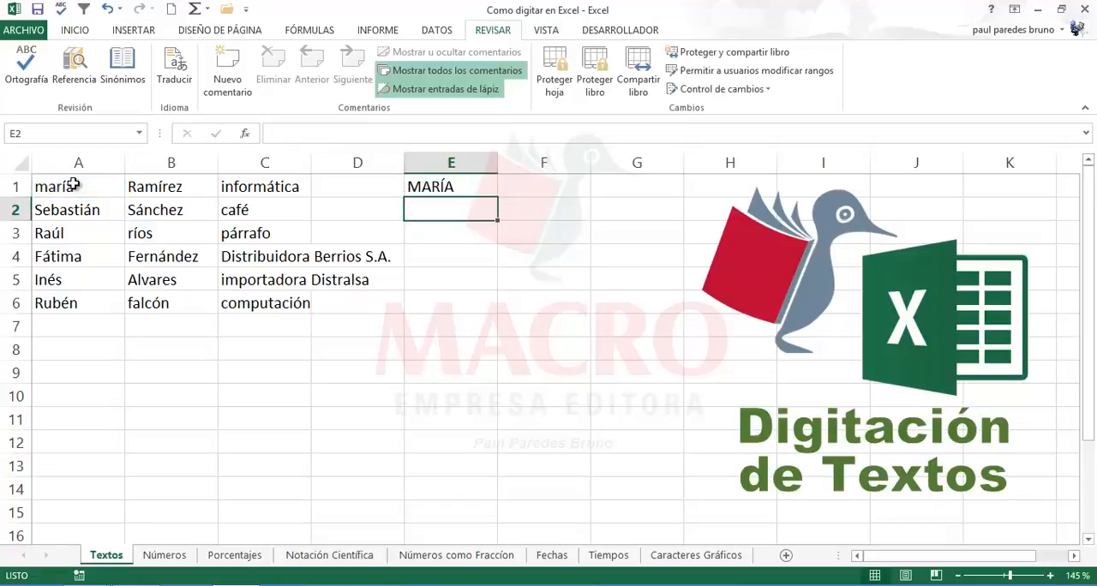
Step: Copy the MAYUSC formula from E1 down through E6 and centre the results horizontally
{"action": "left_click", "coordinate": [446, 186]}
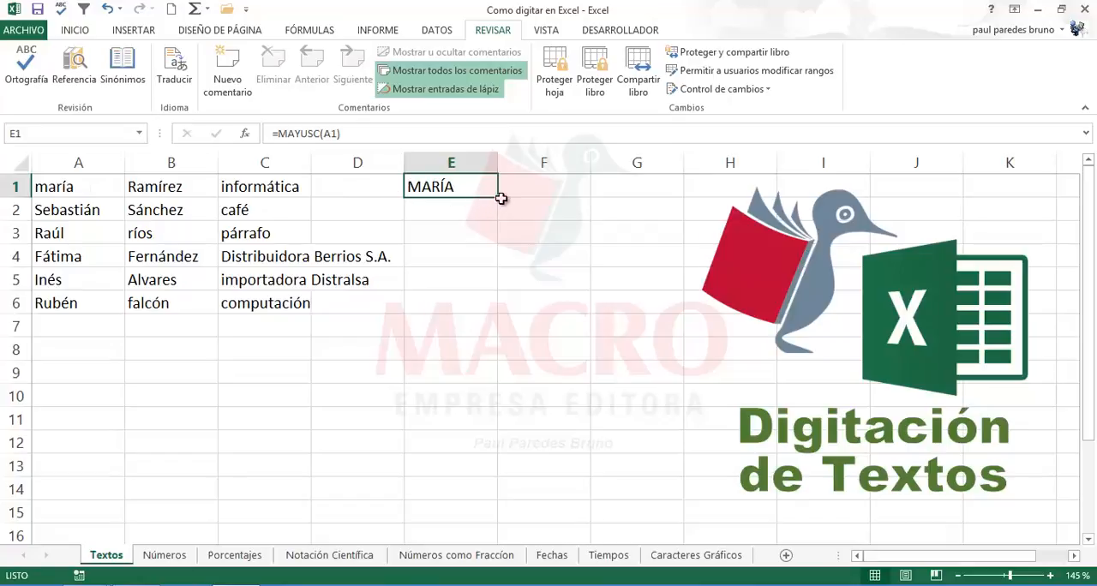
{"action": "left_click_drag", "start_coordinate": [500, 197], "coordinate": [501, 314]}
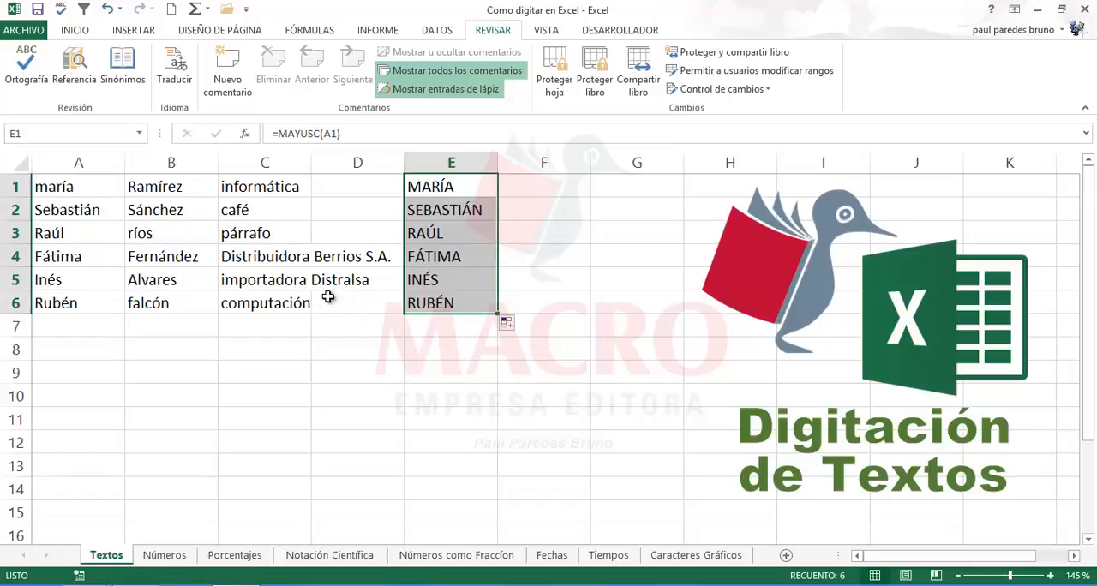
{"action": "left_click", "coordinate": [74, 30]}
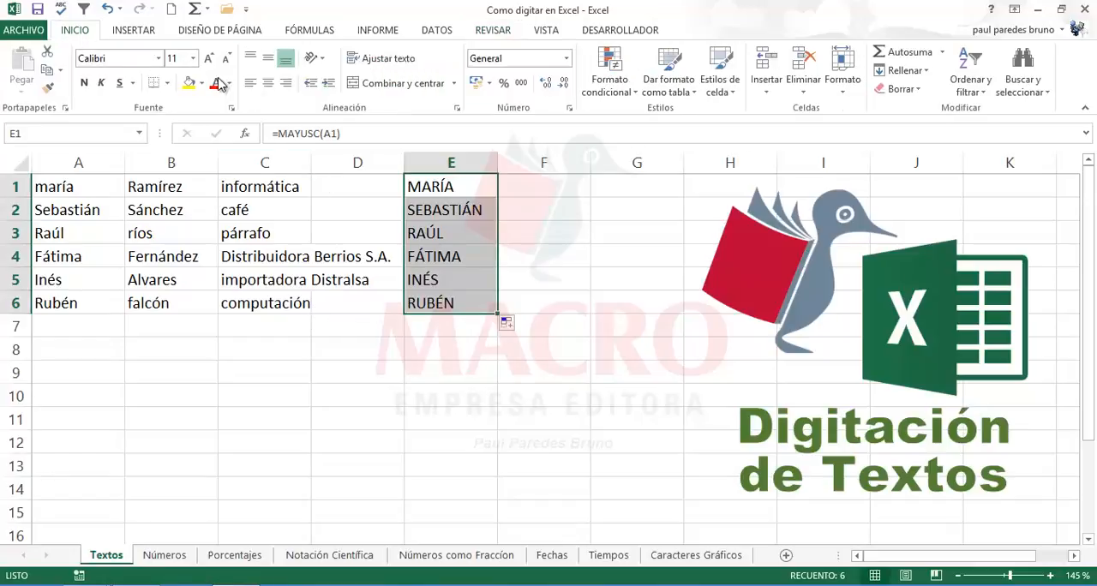
{"action": "left_click", "coordinate": [267, 83]}
Step: Check the MAYUSC formulas in column E against the original first names in column A
{"action": "left_click", "coordinate": [447, 211]}
{"action": "left_click", "coordinate": [446, 256]}
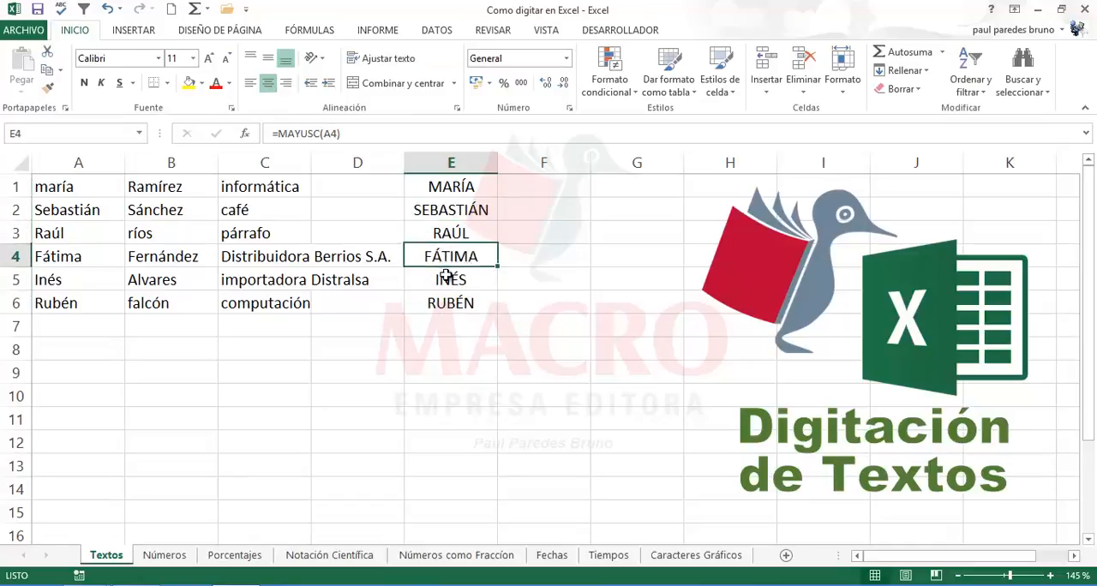
{"action": "left_click", "coordinate": [441, 305]}
{"action": "left_click", "coordinate": [442, 231]}
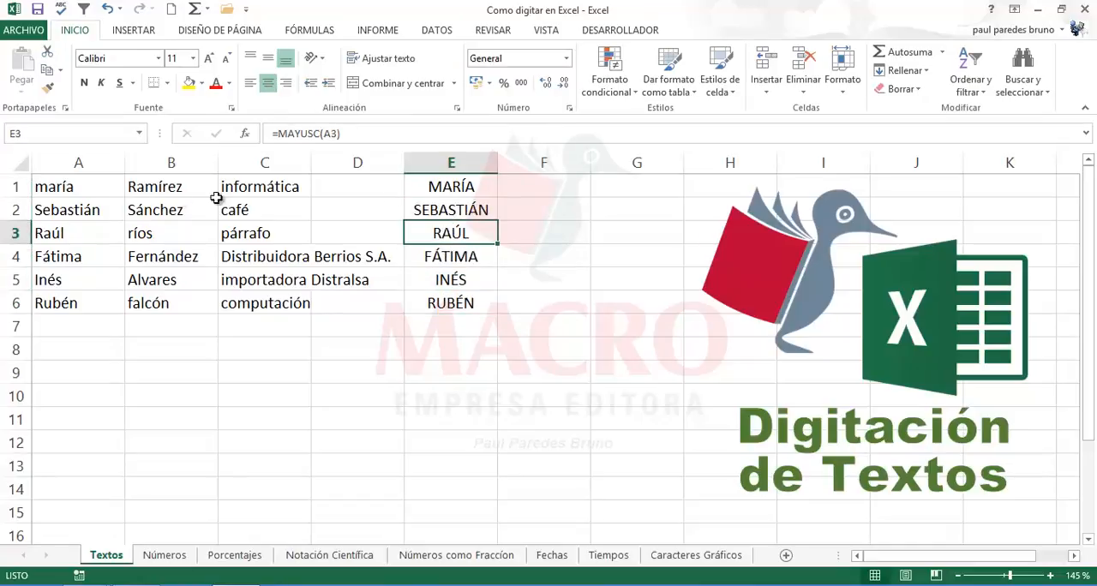
{"action": "left_click", "coordinate": [82, 191]}
{"action": "left_click", "coordinate": [438, 186]}
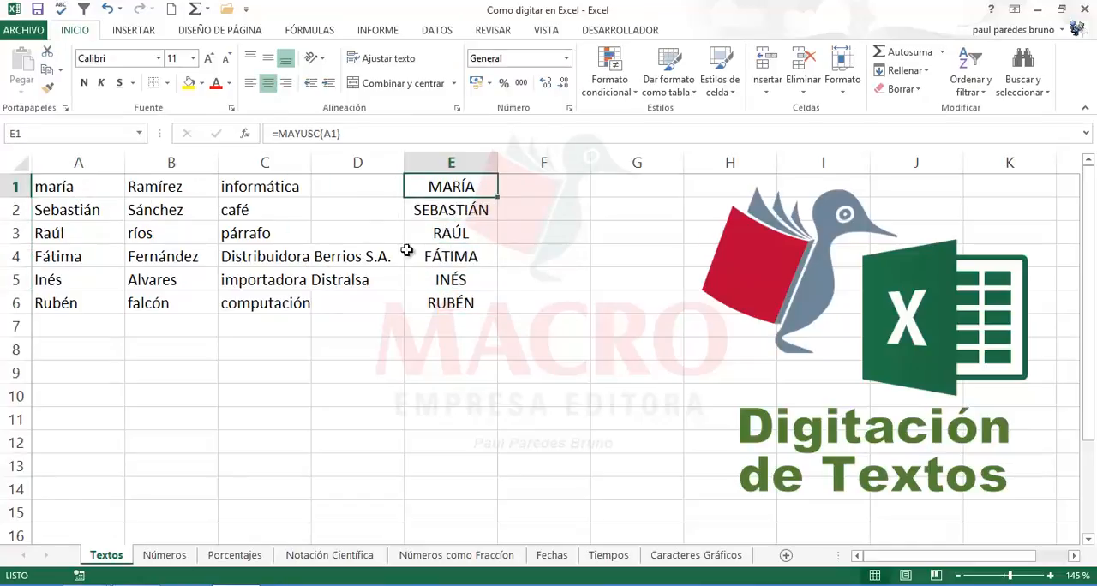
Step: Enter the formula =NOMPROPIO(A1) in cell F1 to capitalise only the initial of the name in A1
{"action": "left_click", "coordinate": [542, 187]}
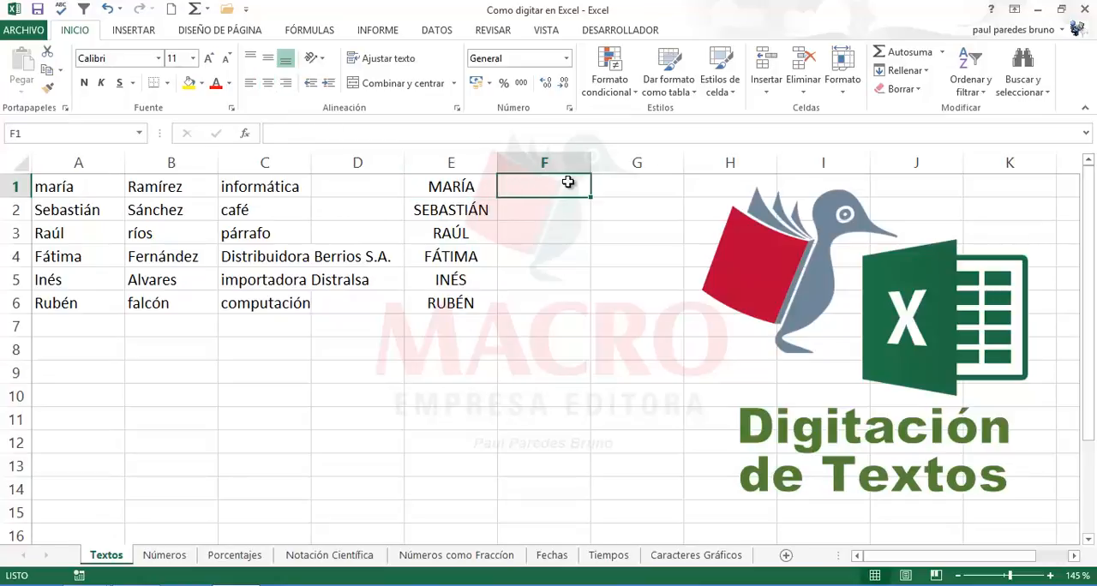
{"action": "type", "text": "=nom"}
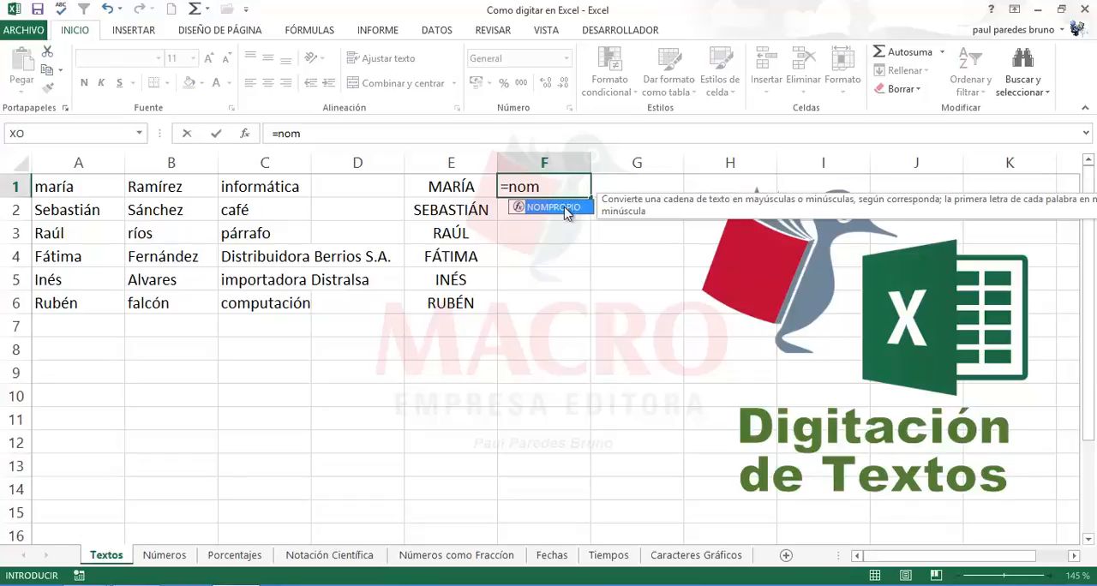
{"action": "double_click", "coordinate": [557, 210]}
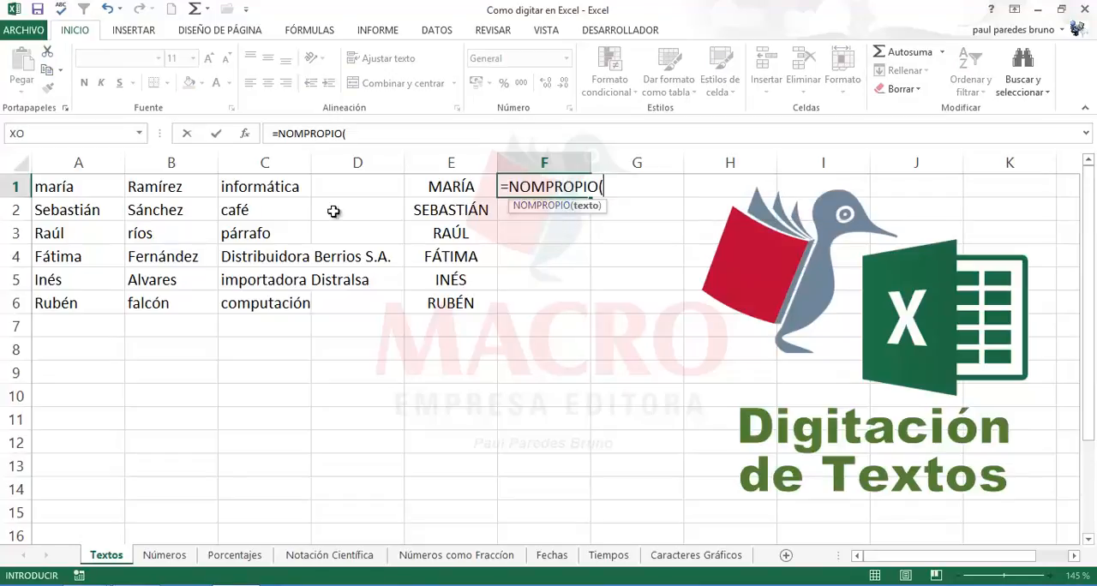
{"action": "left_click", "coordinate": [74, 190]}
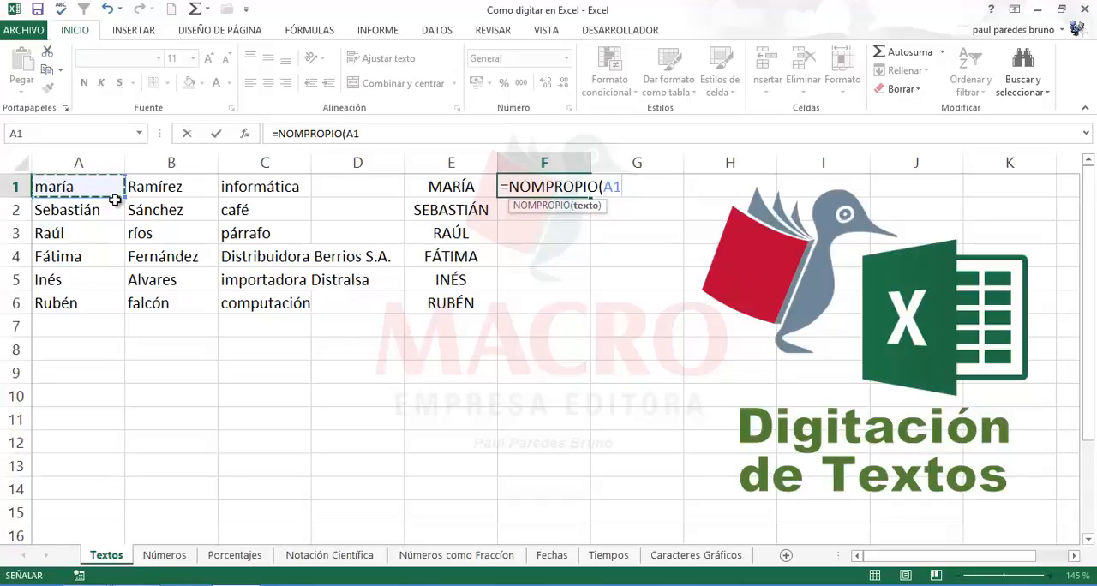
{"action": "key", "text": "Return"}
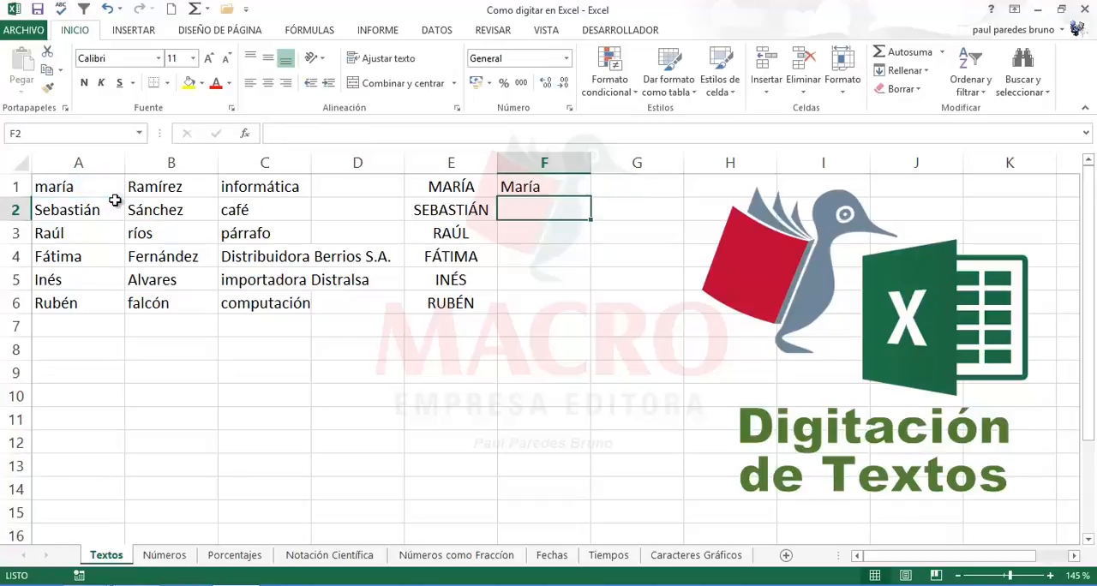
Step: Copy the NOMPROPIO formula from F1 down through F6 and centre the results horizontally
{"action": "left_click", "coordinate": [543, 187]}
{"action": "left_click_drag", "start_coordinate": [590, 198], "coordinate": [577, 313]}
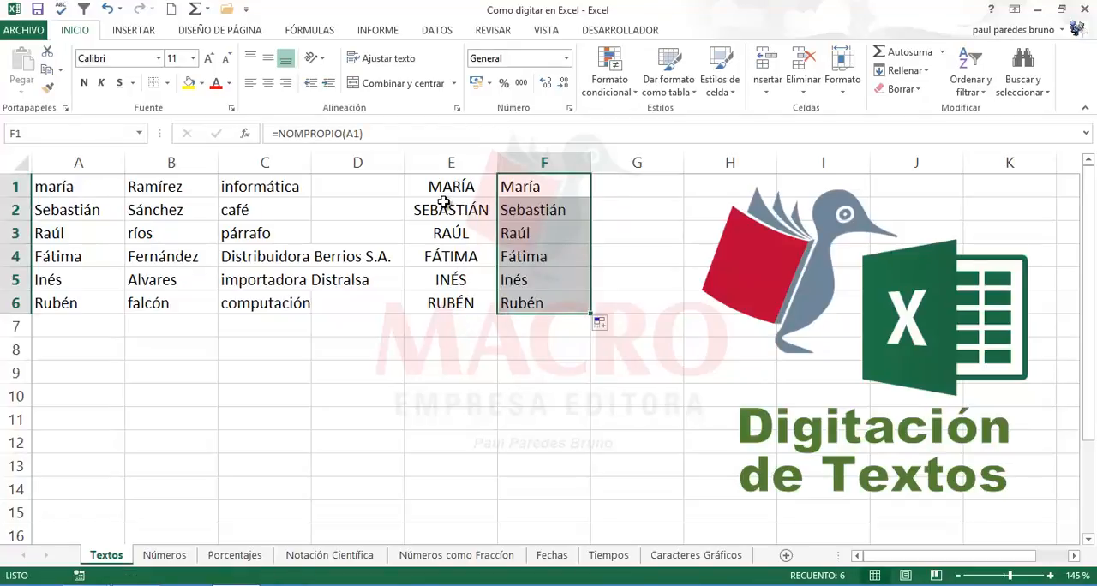
{"action": "left_click", "coordinate": [267, 83]}
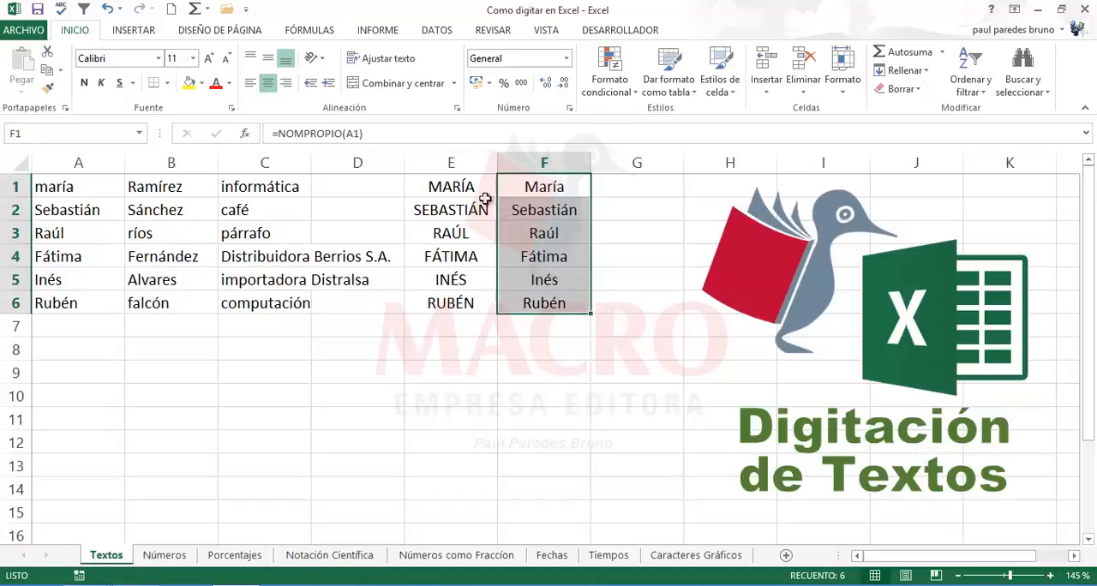
{"action": "left_click", "coordinate": [539, 233]}
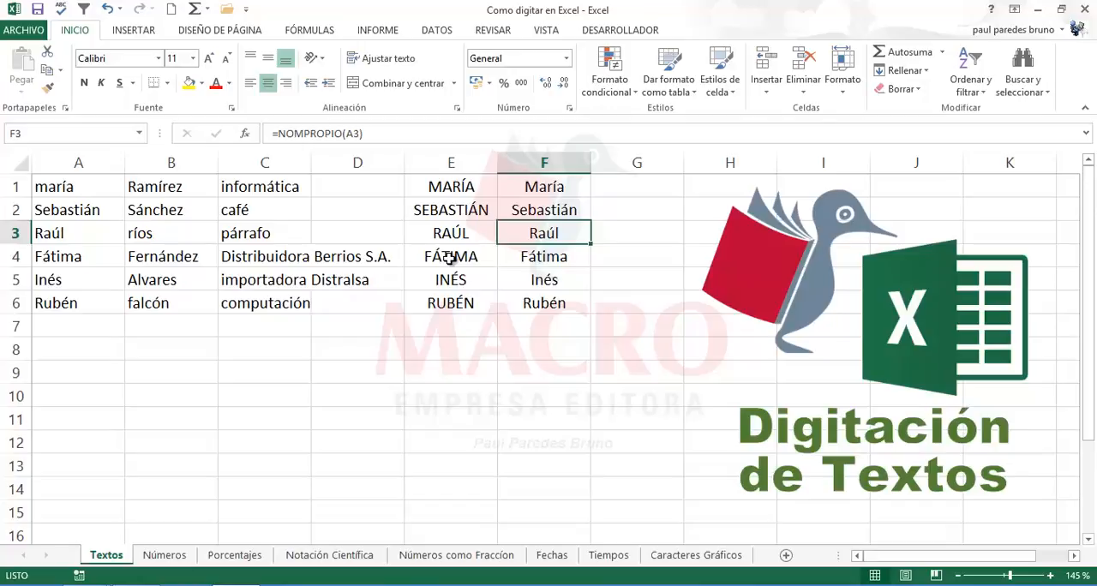
Step: Enter the formula =MINUSC(A1) in cell G1 for lowercase text and copy it down through G6
{"action": "left_click", "coordinate": [639, 186]}
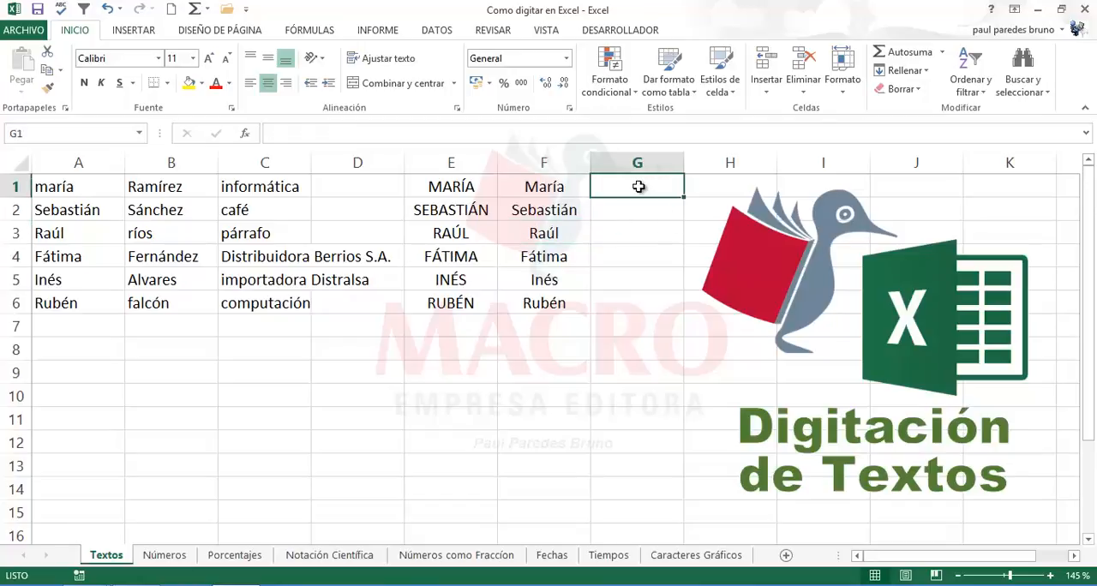
{"action": "type", "text": "=min"}
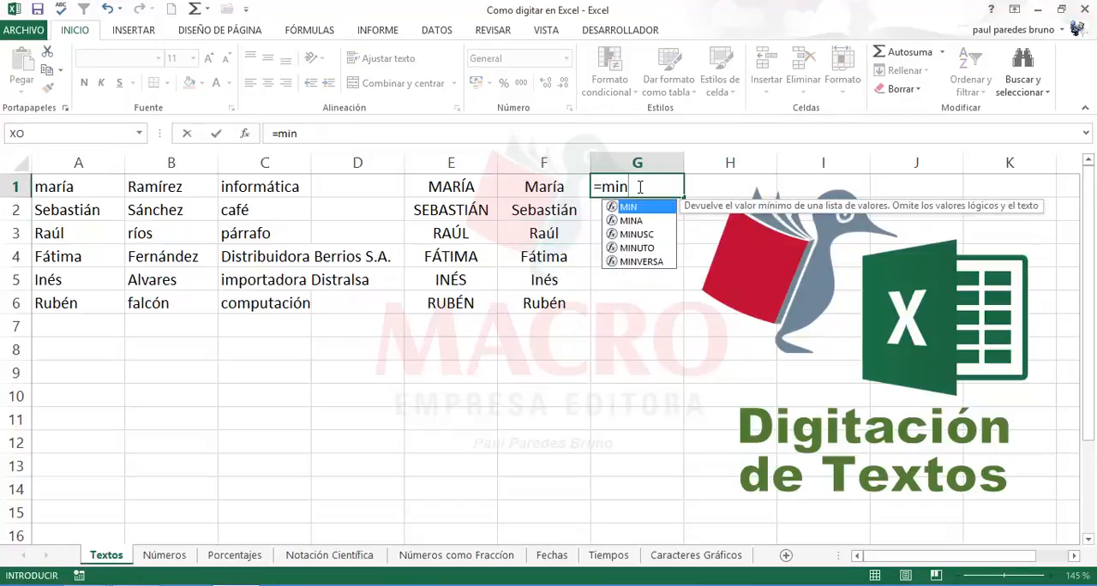
{"action": "double_click", "coordinate": [634, 234]}
{"action": "left_click", "coordinate": [90, 186]}
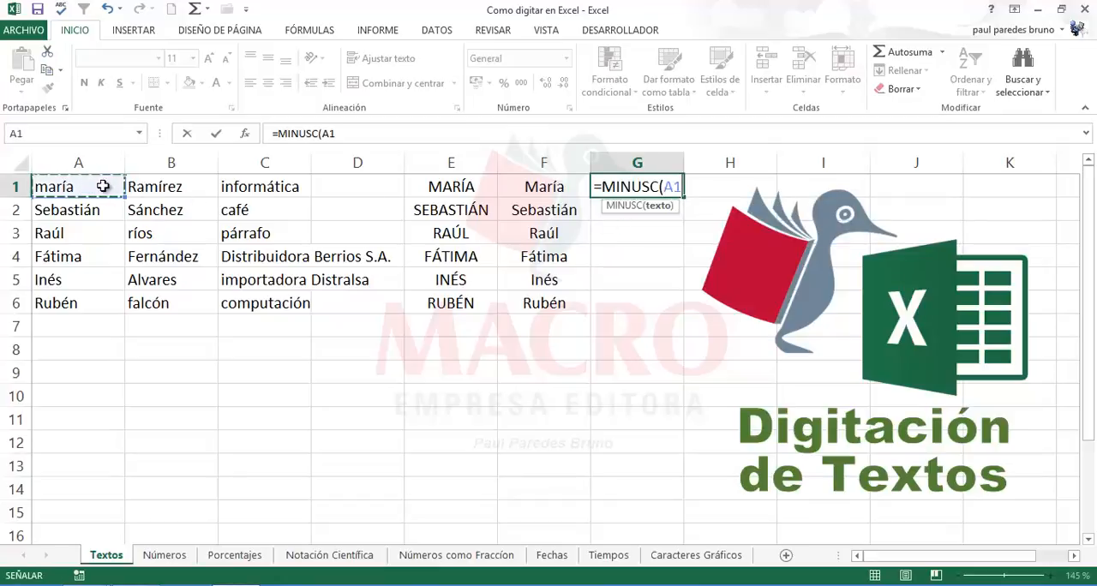
{"action": "type", "text": ")"}
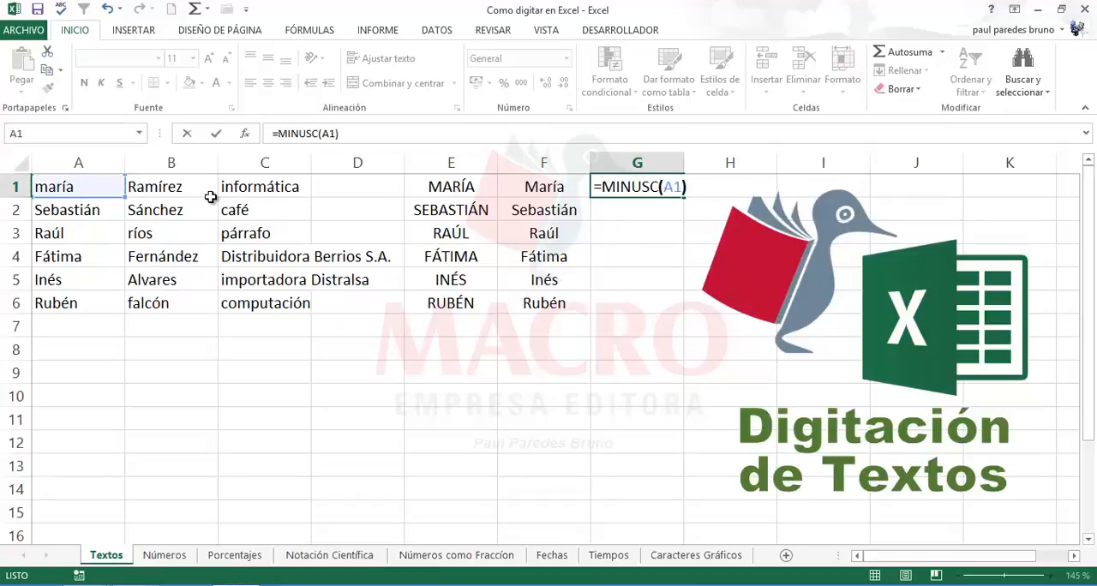
{"action": "key", "text": "Return"}
{"action": "left_click", "coordinate": [620, 186]}
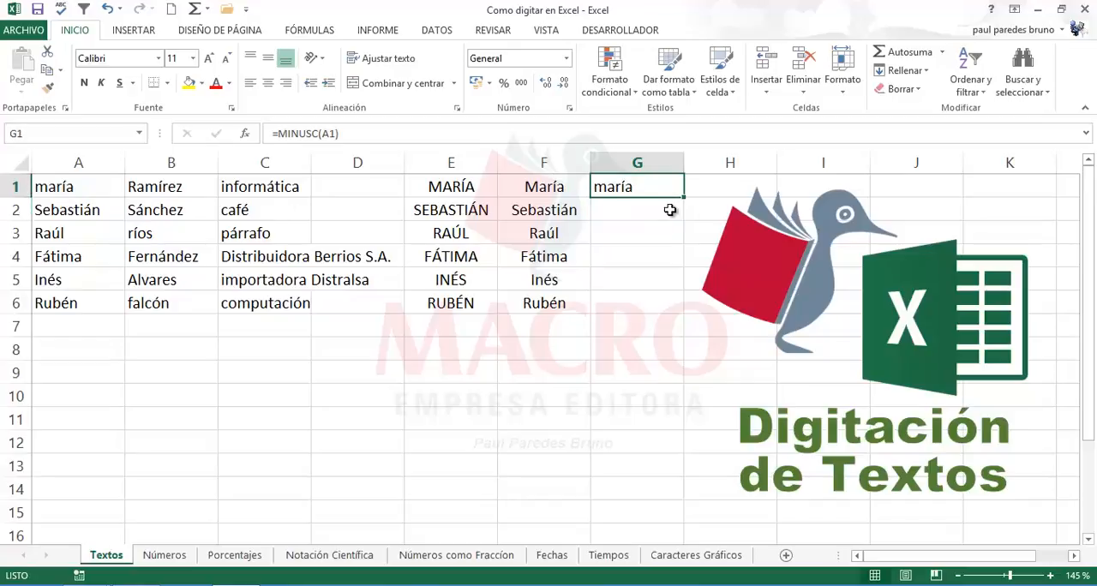
{"action": "left_click_drag", "start_coordinate": [684, 197], "coordinate": [678, 313]}
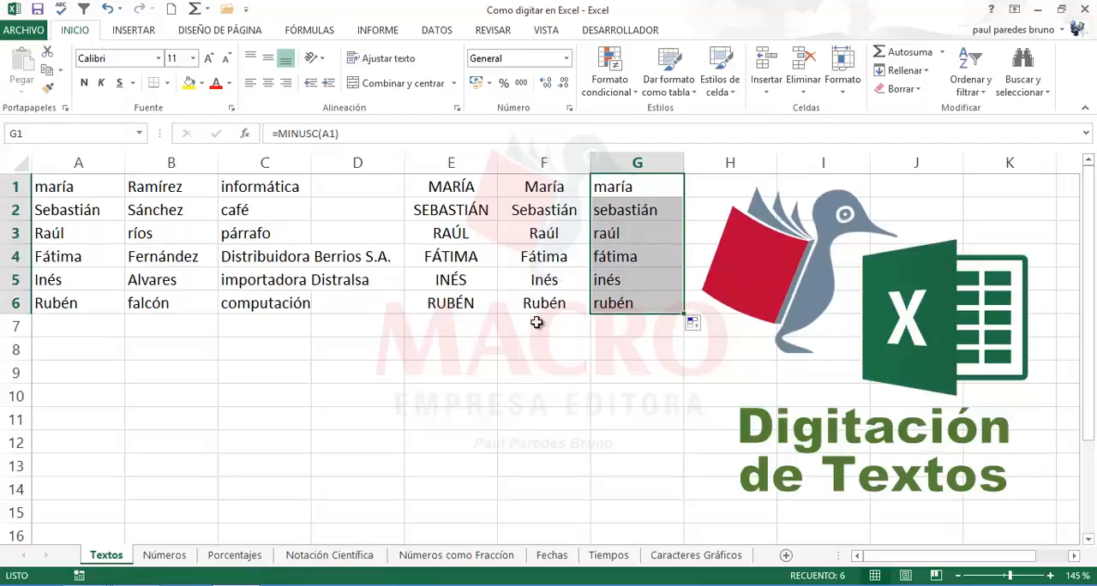
Step: Compare the MAYUSC, NOMPROPIO and MINUSC formulas and their results across columns E to G in rows 4 and 1
{"action": "left_click", "coordinate": [550, 282]}
{"action": "left_click", "coordinate": [460, 256]}
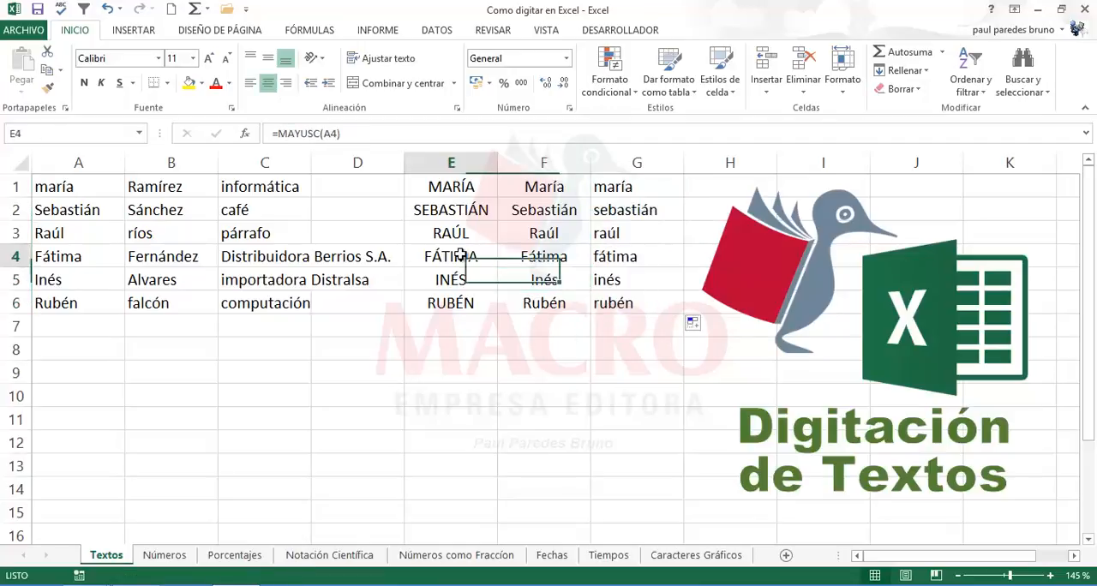
{"action": "left_click", "coordinate": [544, 252]}
{"action": "left_click", "coordinate": [613, 255]}
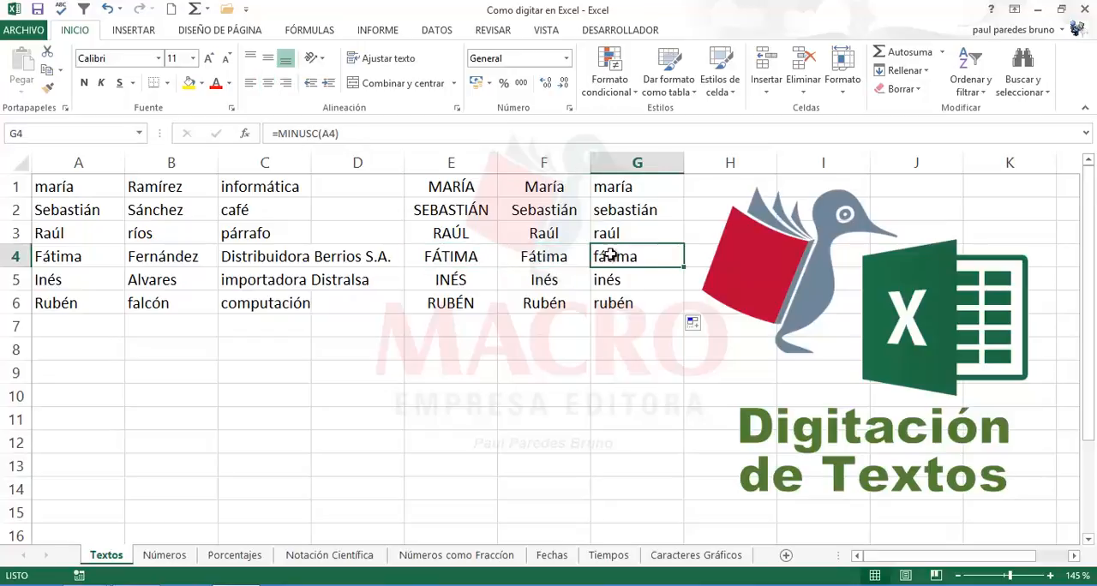
{"action": "left_click", "coordinate": [455, 256]}
{"action": "left_click", "coordinate": [548, 261]}
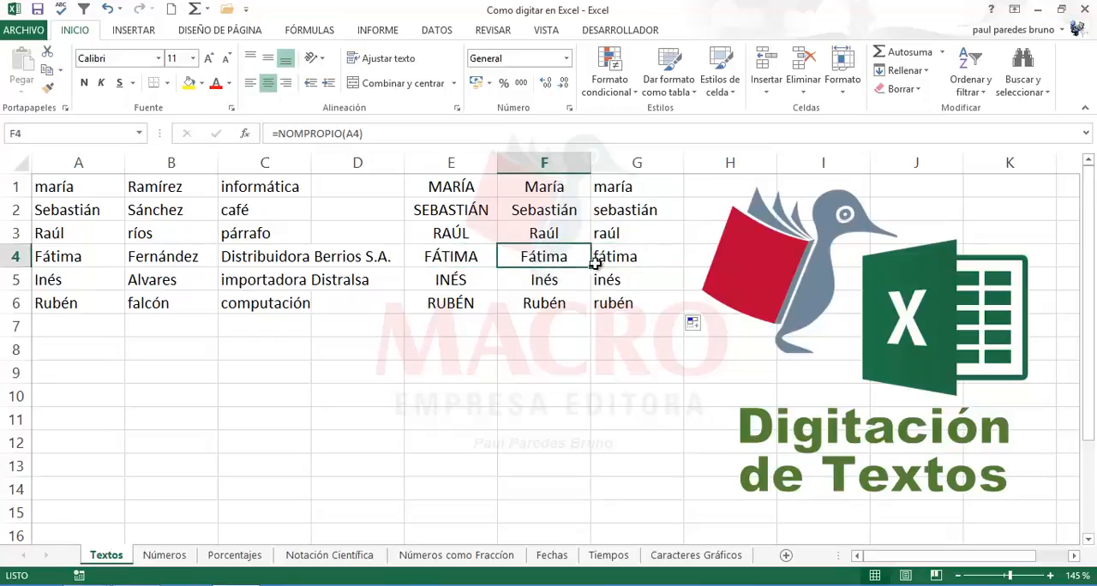
{"action": "left_click", "coordinate": [630, 257]}
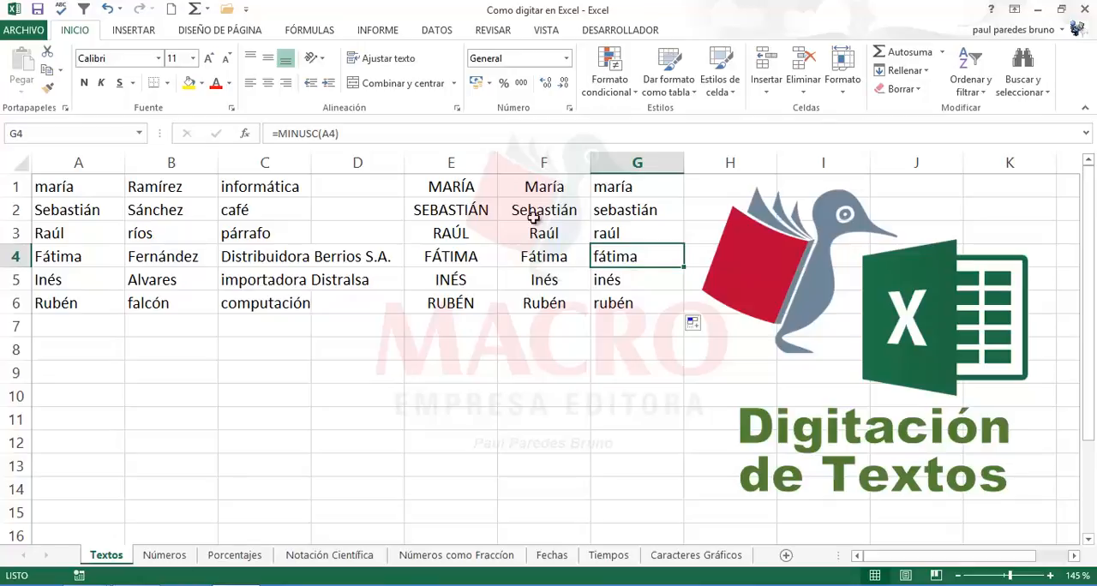
{"action": "left_click", "coordinate": [476, 190]}
{"action": "left_click", "coordinate": [553, 189]}
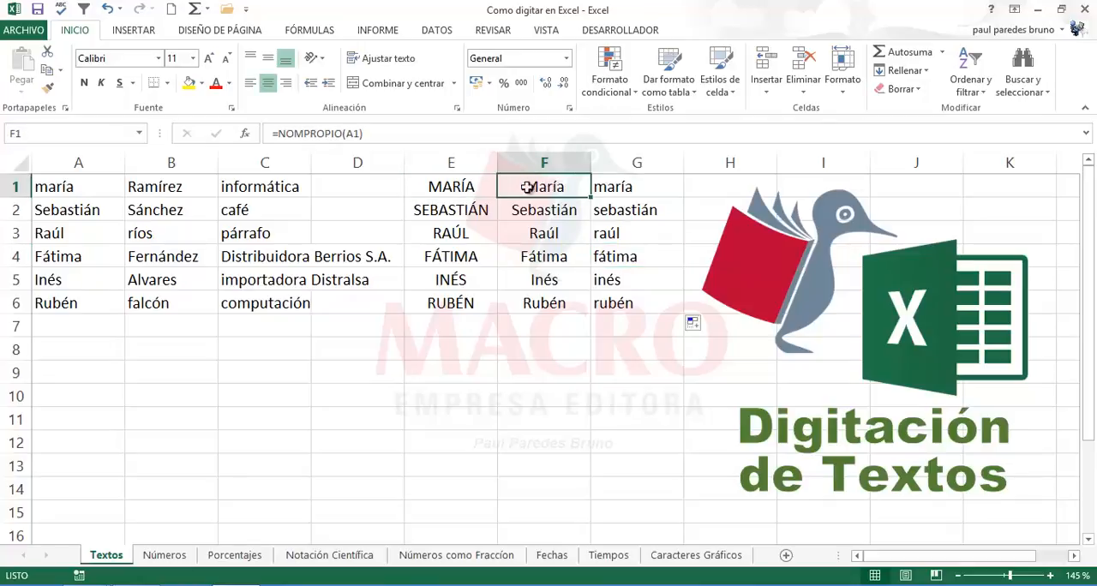
Step: Inspect the A1 reference inside the MAYUSC, NOMPROPIO and MINUSC formulas in E1, F1 and G1, and check the formula in E6
{"action": "left_click", "coordinate": [454, 187]}
{"action": "double_click", "coordinate": [476, 186]}
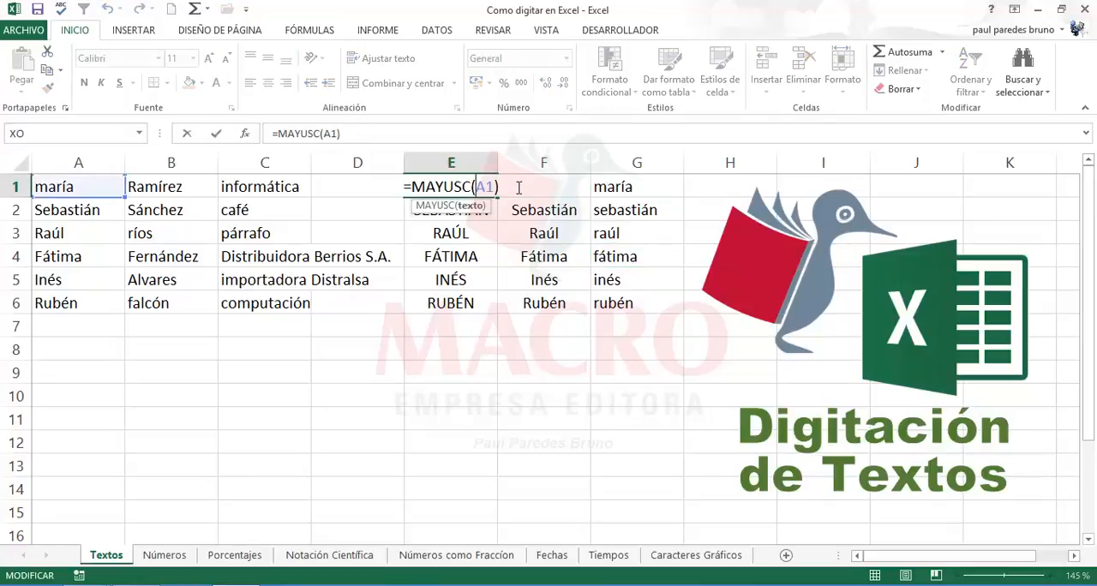
{"action": "key", "text": "Escape"}
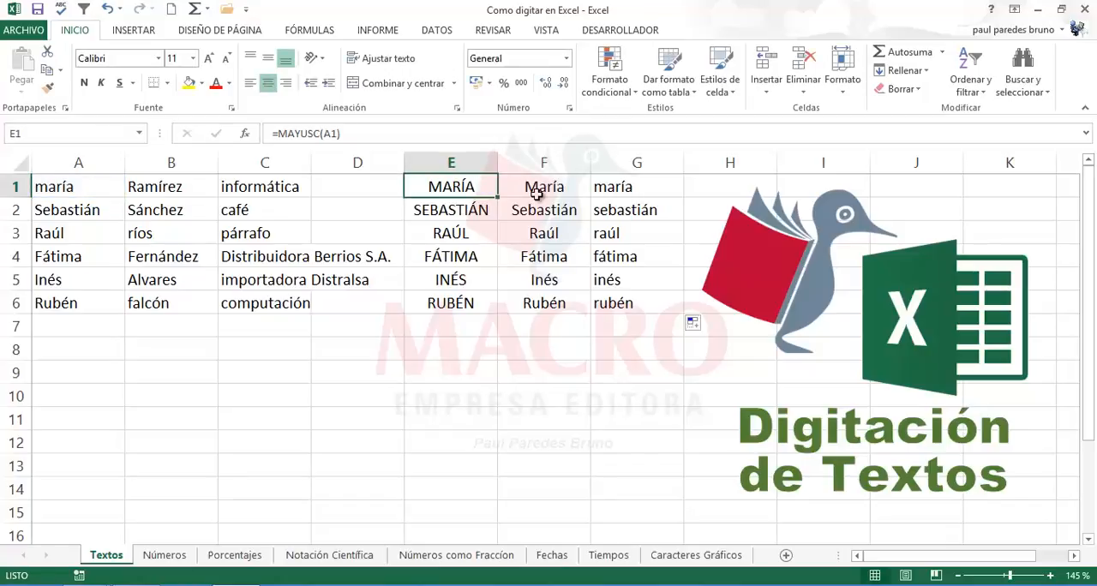
{"action": "left_click", "coordinate": [535, 193]}
{"action": "double_click", "coordinate": [485, 191]}
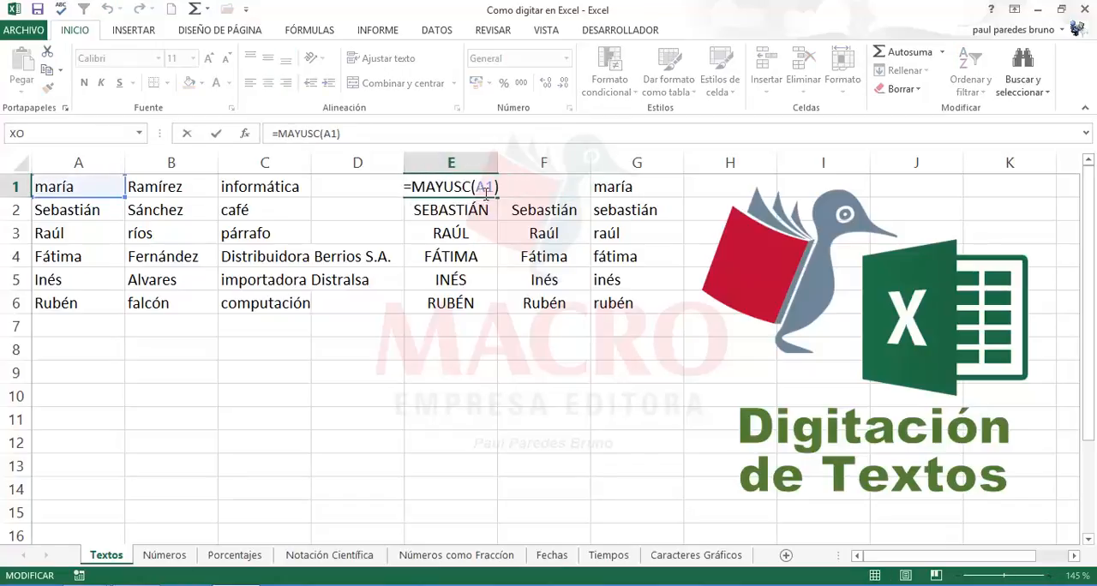
{"action": "key", "text": "Escape"}
{"action": "double_click", "coordinate": [545, 190]}
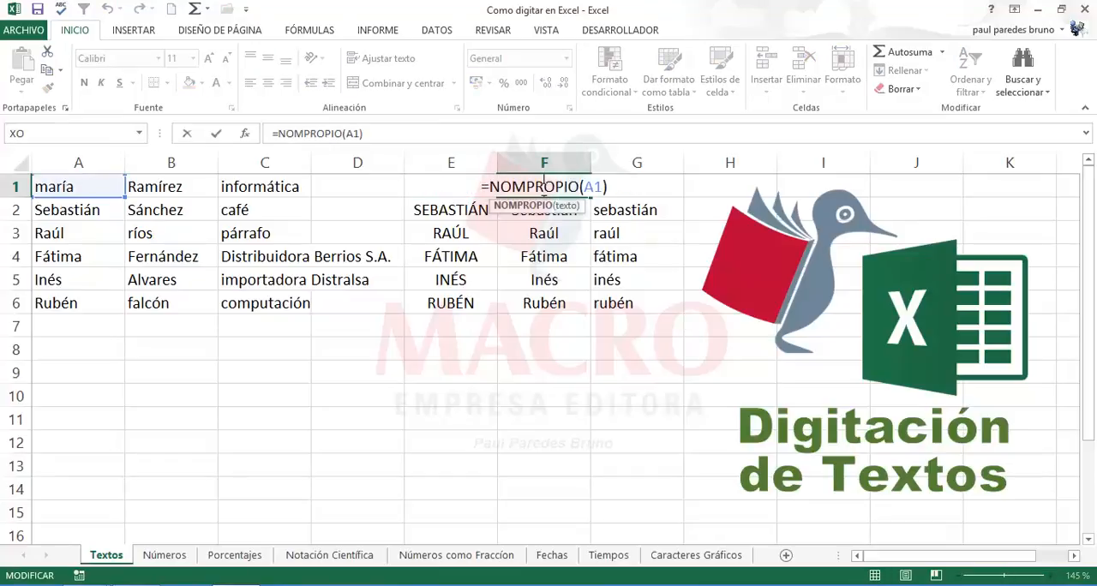
{"action": "key", "text": "Escape"}
{"action": "double_click", "coordinate": [605, 189]}
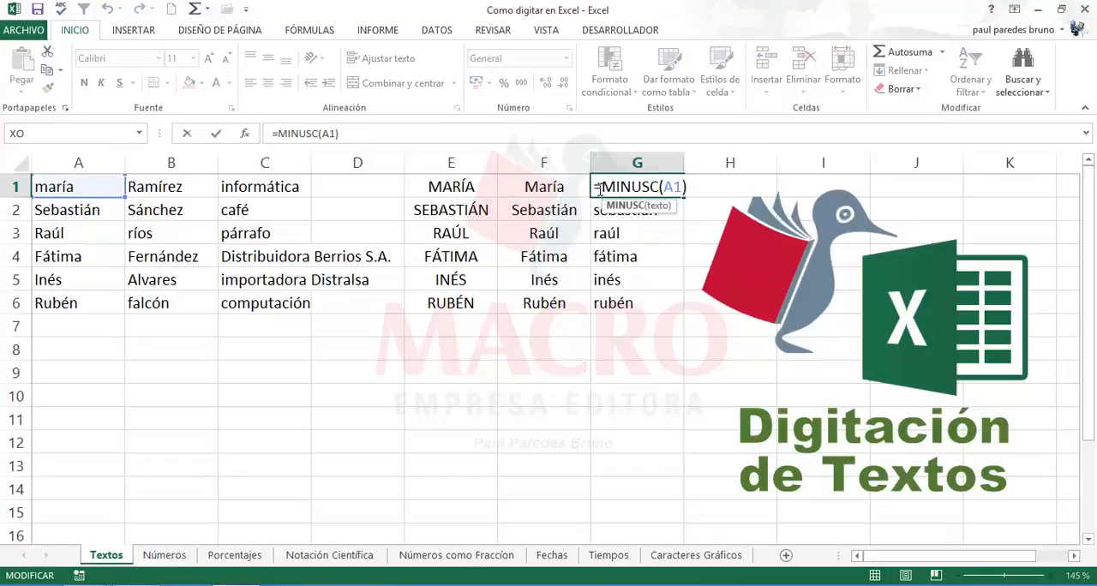
{"action": "key", "text": "Escape"}
{"action": "left_click", "coordinate": [473, 186]}
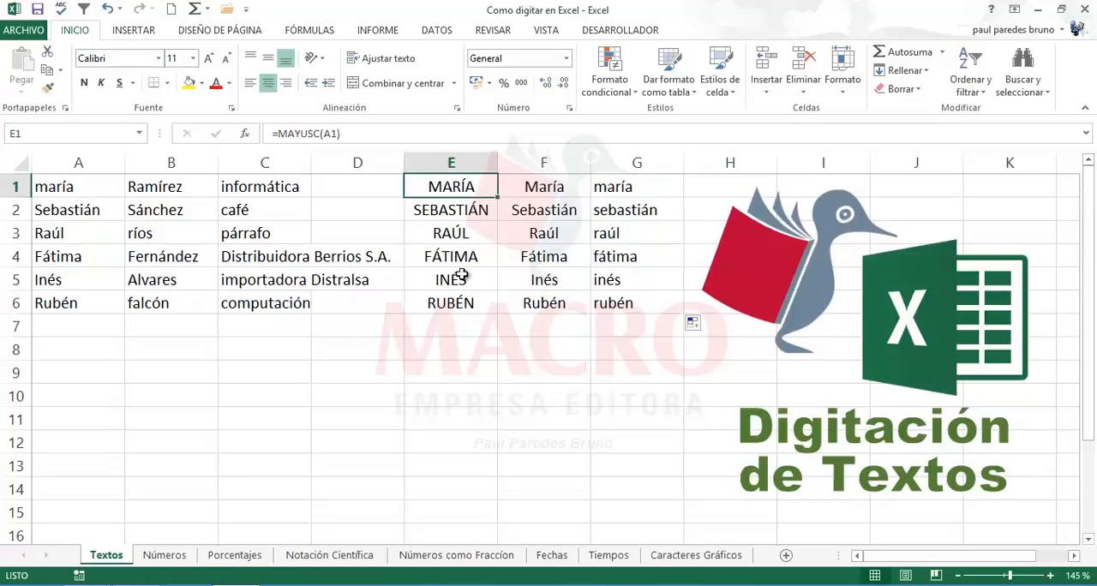
{"action": "left_click", "coordinate": [461, 302]}
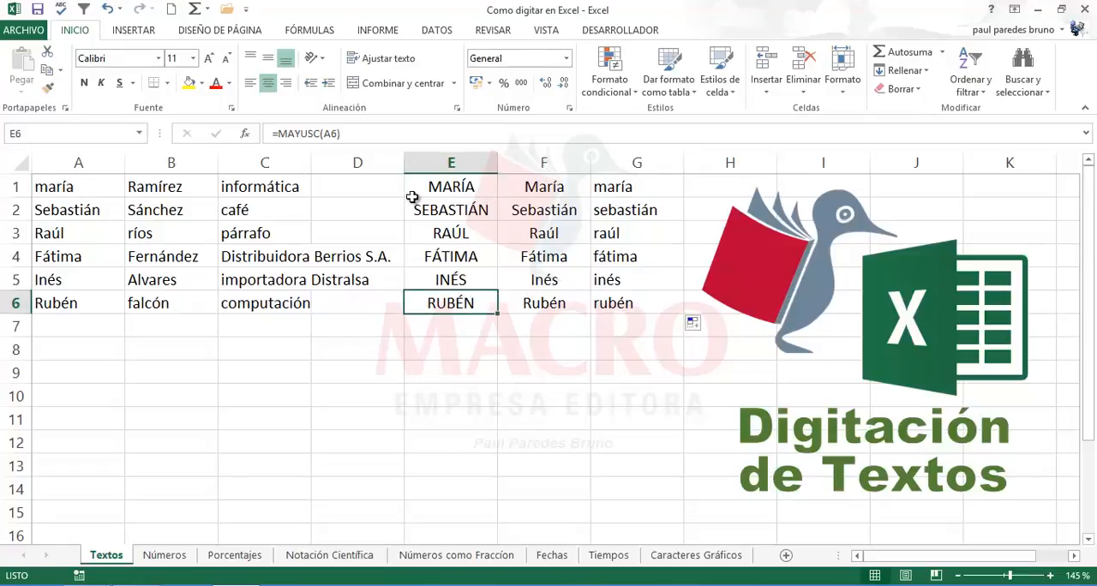
Step: Replace the first name in cell A1 with a different first name written in lowercase
{"action": "left_click", "coordinate": [76, 186]}
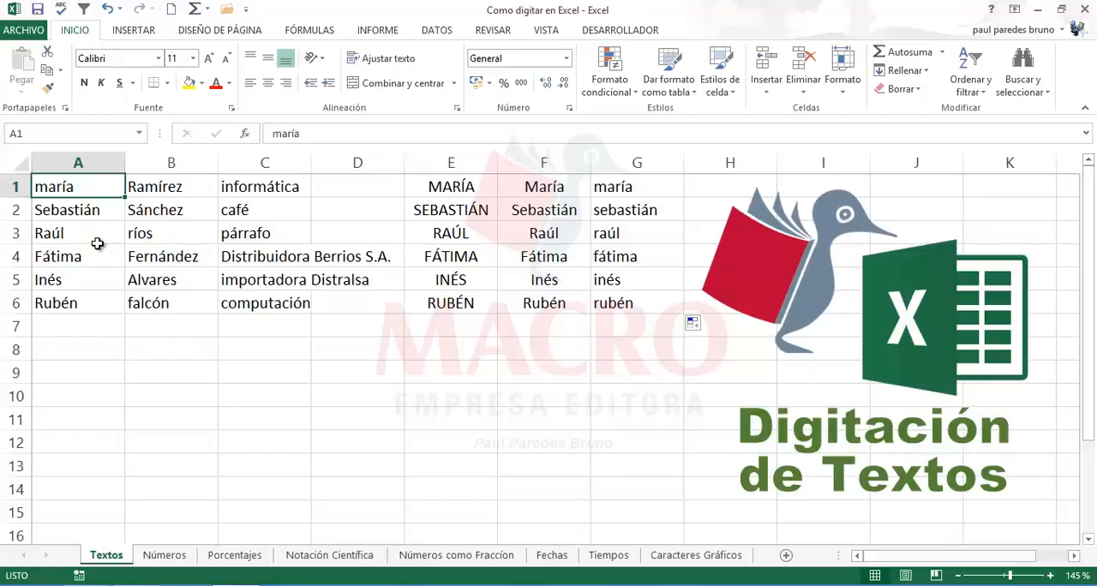
{"action": "type", "text": "verónica"}
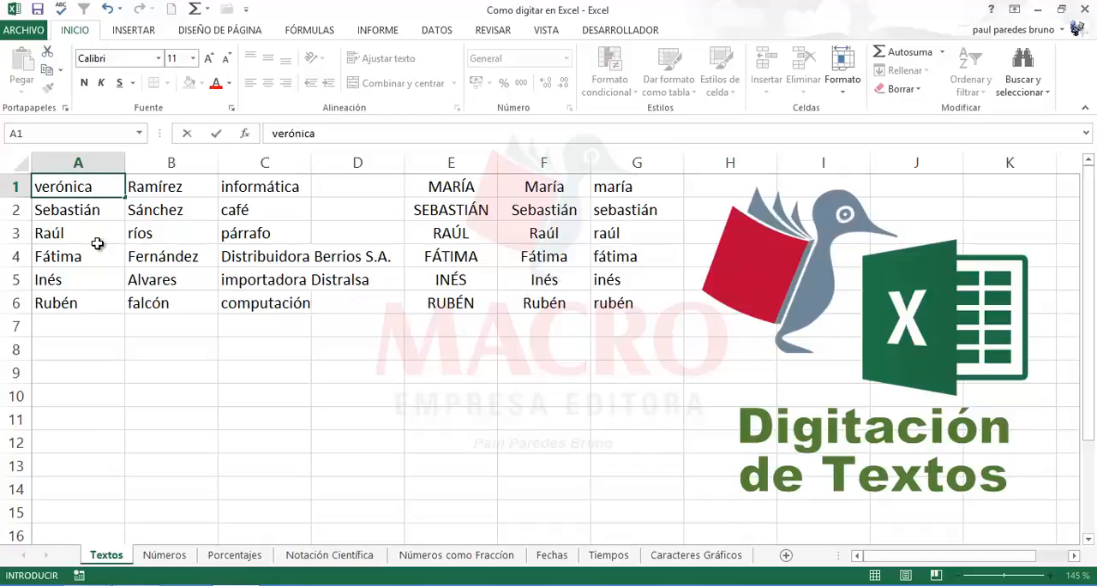
{"action": "key", "text": "Return"}
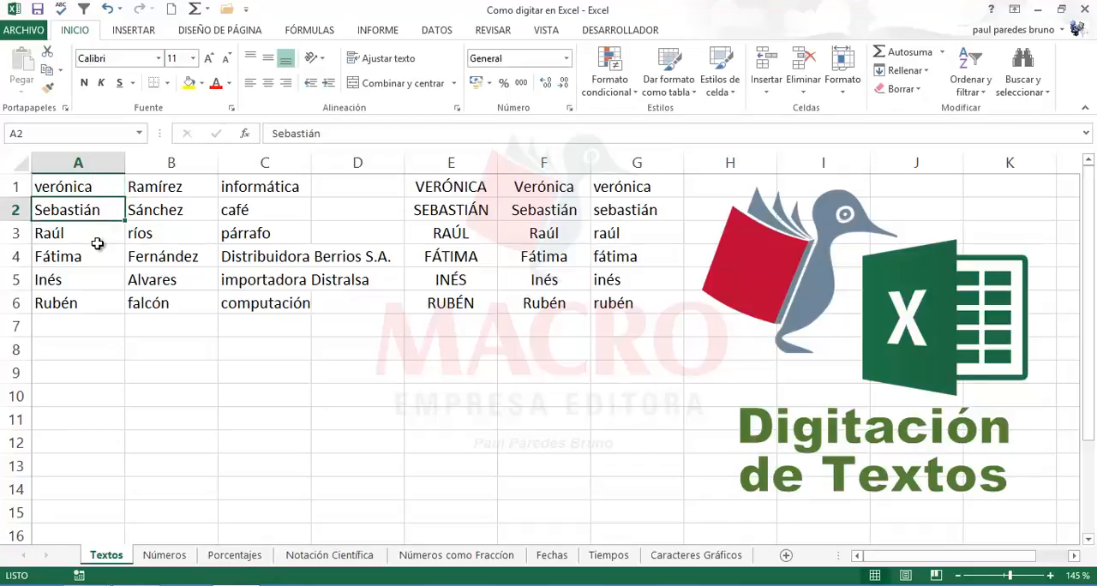
Step: Compare the recalculated MAYUSC, NOMPROPIO and MINUSC results for the new name in E1, F1 and G1
{"action": "left_click", "coordinate": [436, 183]}
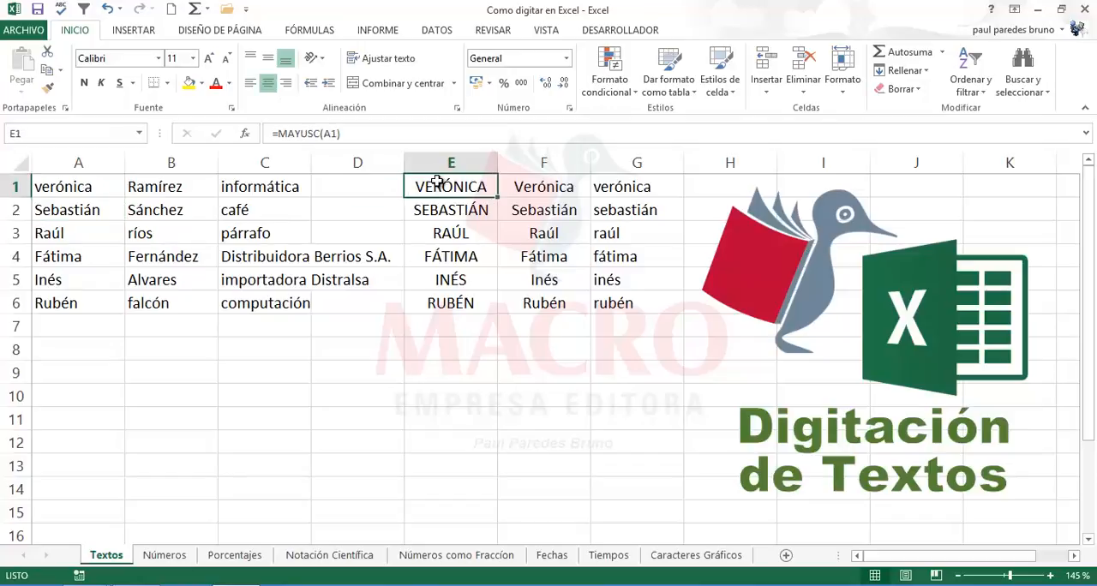
{"action": "left_click", "coordinate": [538, 188]}
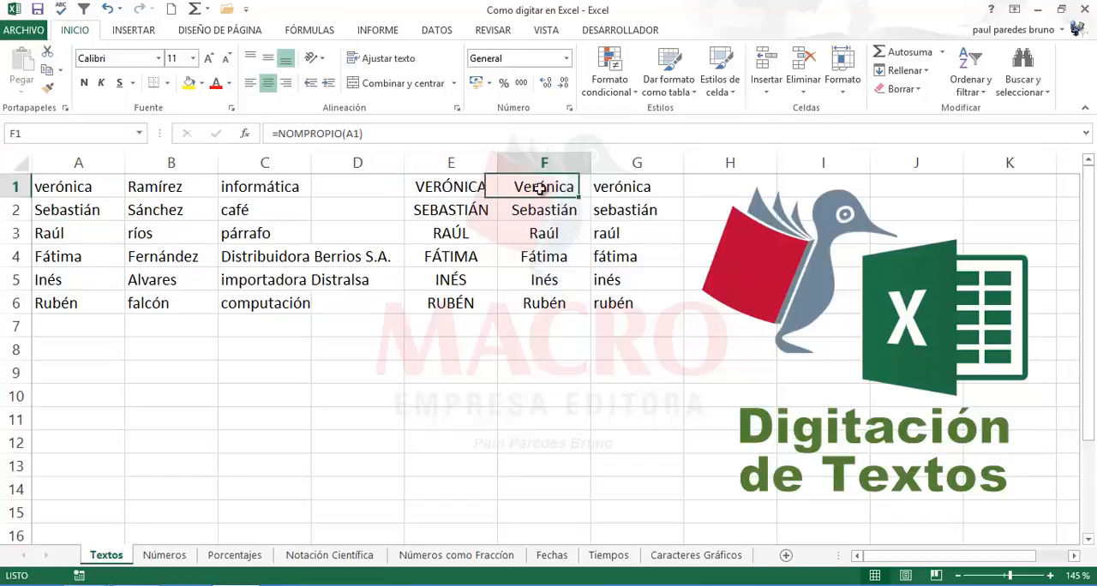
{"action": "left_click", "coordinate": [629, 193]}
{"action": "left_click", "coordinate": [519, 187]}
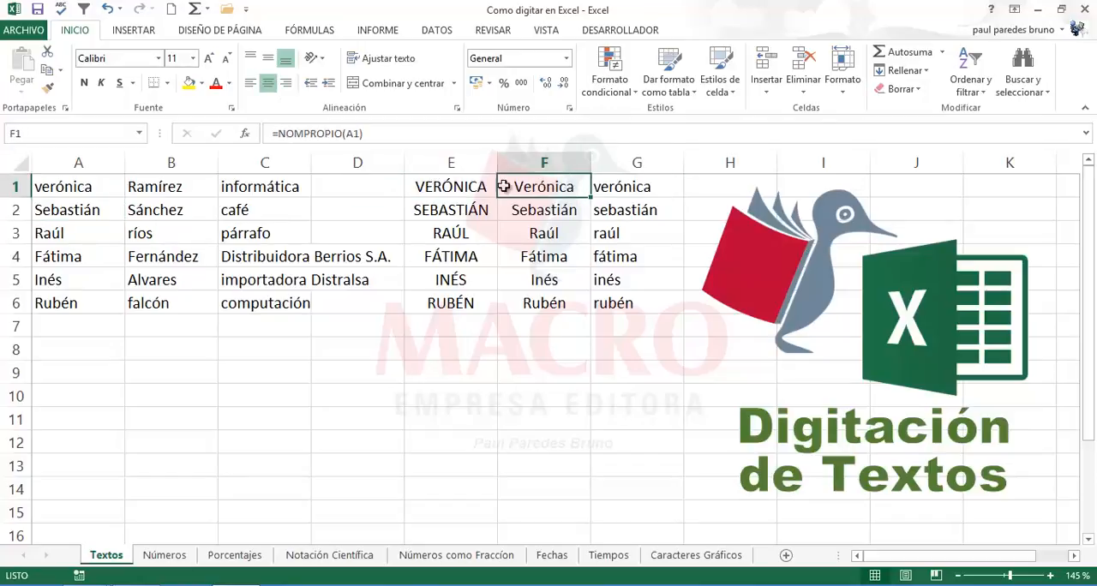
{"action": "left_click", "coordinate": [467, 186]}
{"action": "left_click", "coordinate": [544, 189]}
{"action": "left_click", "coordinate": [631, 185]}
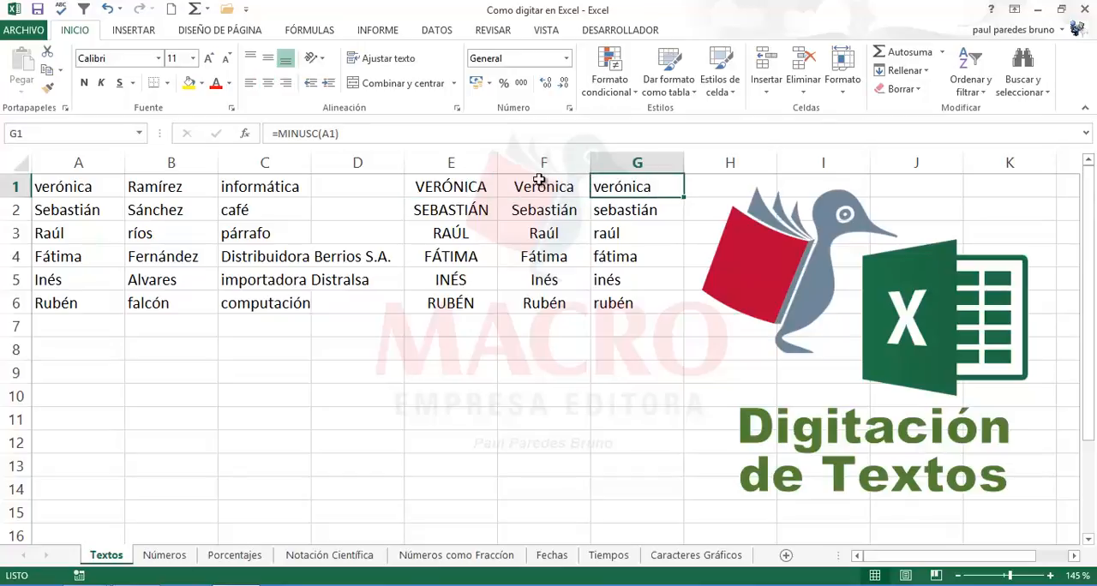
{"action": "left_click", "coordinate": [534, 185]}
{"action": "left_click", "coordinate": [428, 185]}
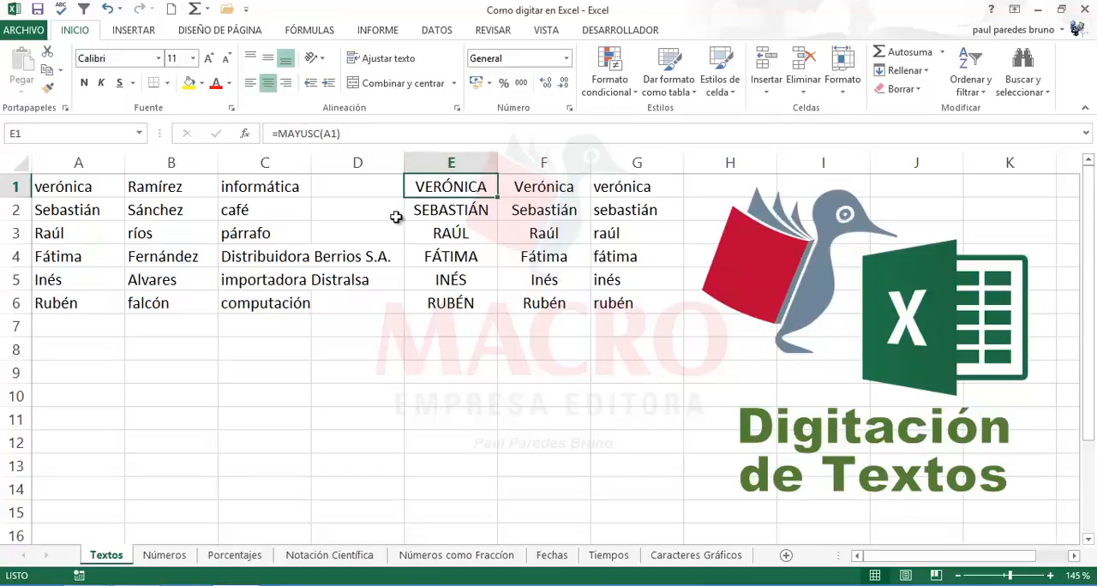
{"action": "left_click", "coordinate": [541, 189]}
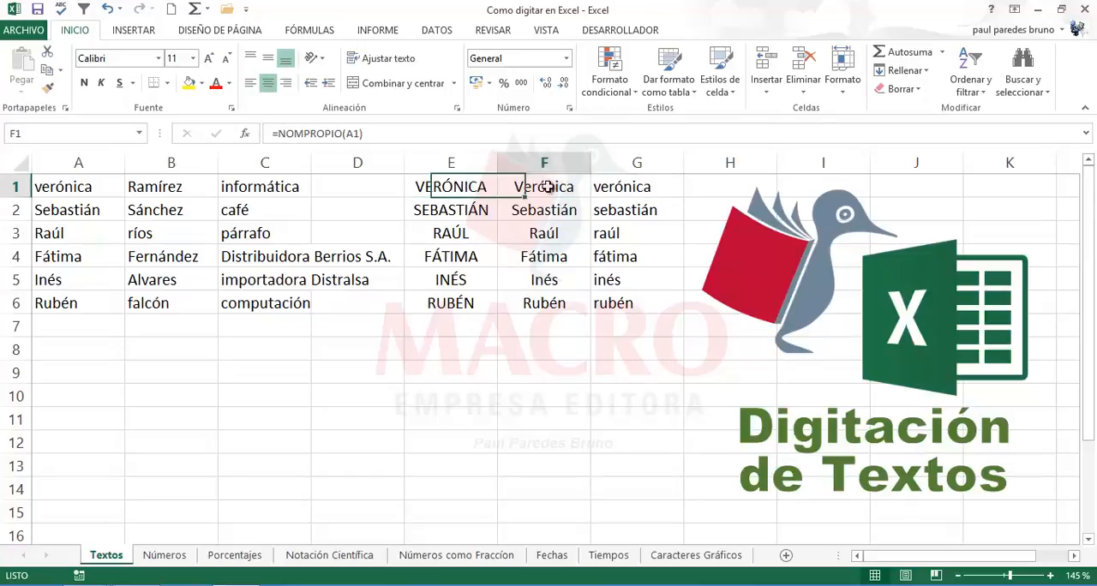
{"action": "left_click", "coordinate": [629, 185]}
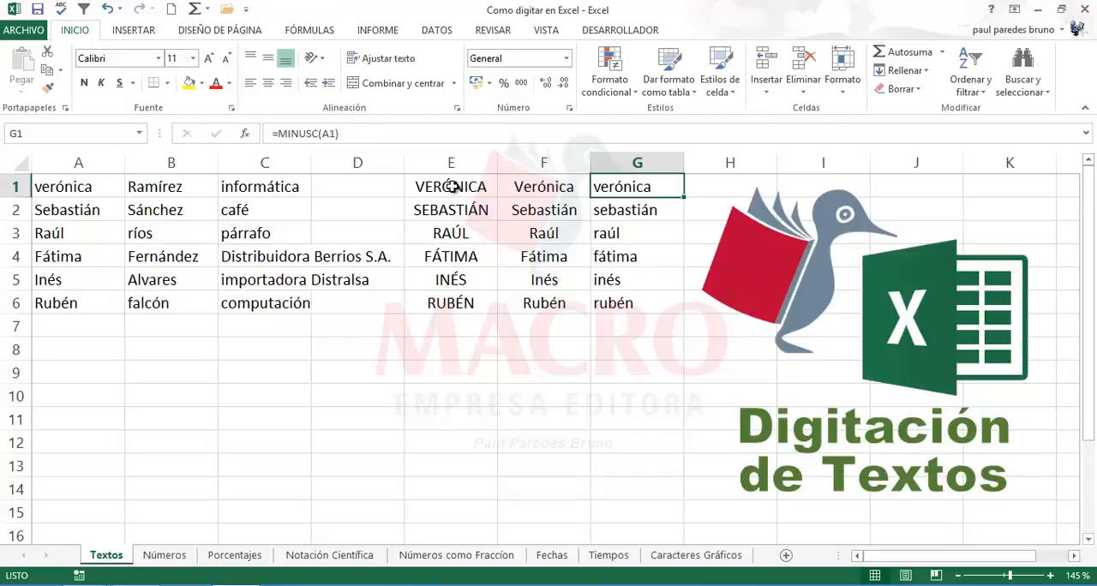
{"action": "mouse_move", "coordinate": [451, 187]}
{"action": "left_mouse_down"}
{"action": "mouse_move", "coordinate": [526, 210]}
{"action": "mouse_move", "coordinate": [573, 252]}
{"action": "mouse_move", "coordinate": [602, 302]}
{"action": "left_mouse_up"}
{"action": "left_click", "coordinate": [455, 248]}
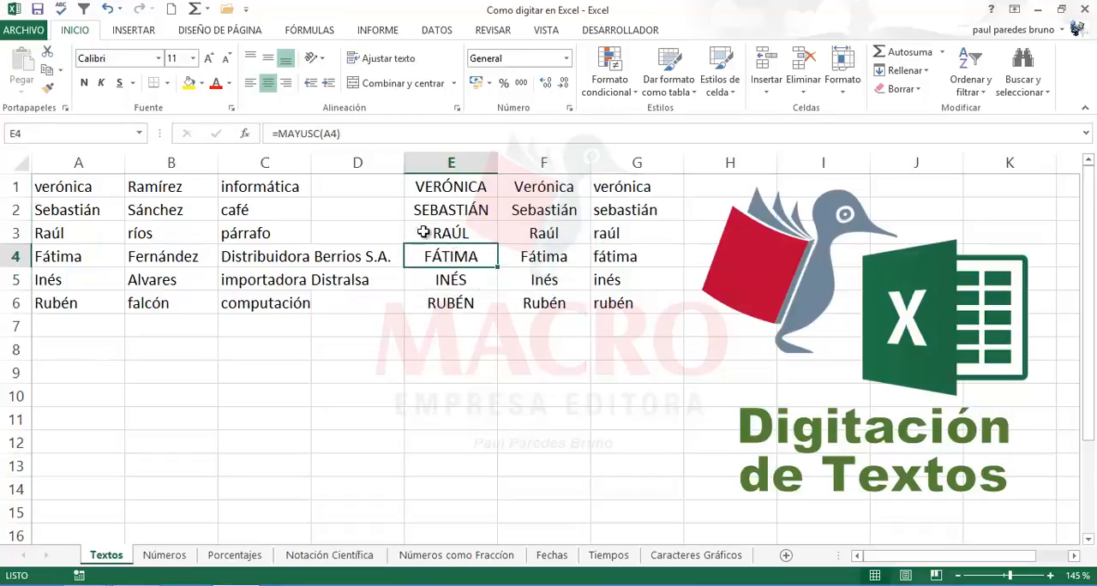
Step: Undo the name change in A1 and redo it to demonstrate how the linked formulas respond
{"action": "left_click", "coordinate": [83, 186]}
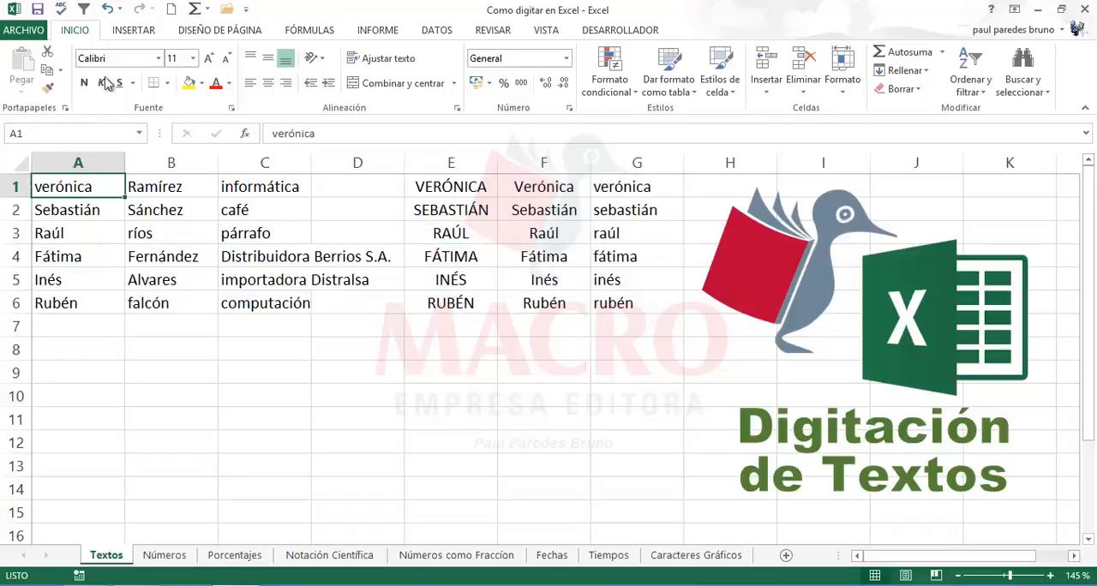
{"action": "left_click", "coordinate": [106, 11]}
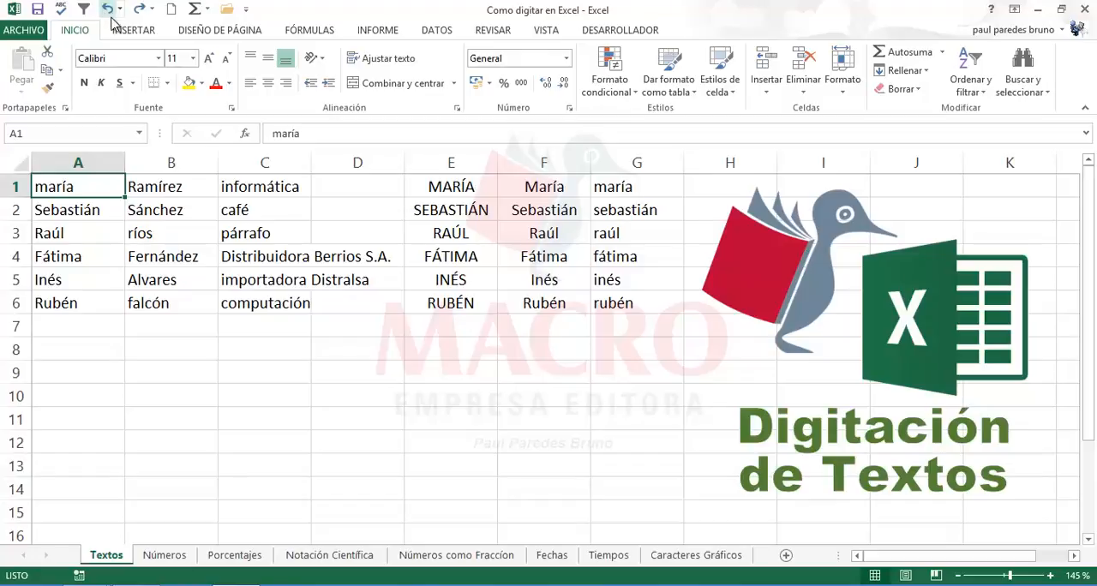
{"action": "left_click", "coordinate": [141, 15]}
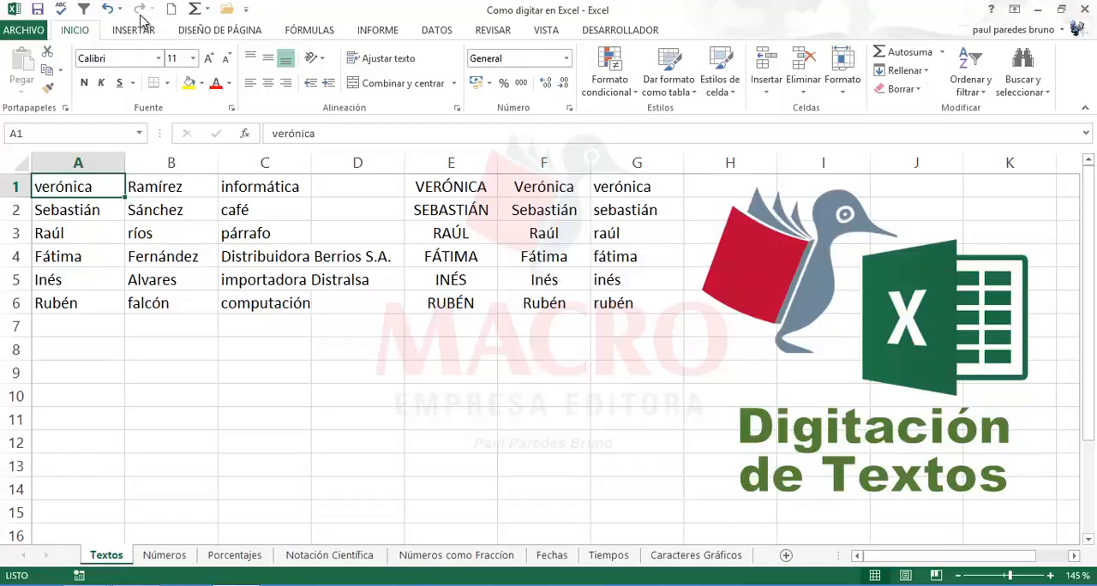
Step: Review the case formulas in E1 to G1 and compare the original names in A1:A6 with the MAYUSC results in E1:E6
{"action": "left_click", "coordinate": [452, 187]}
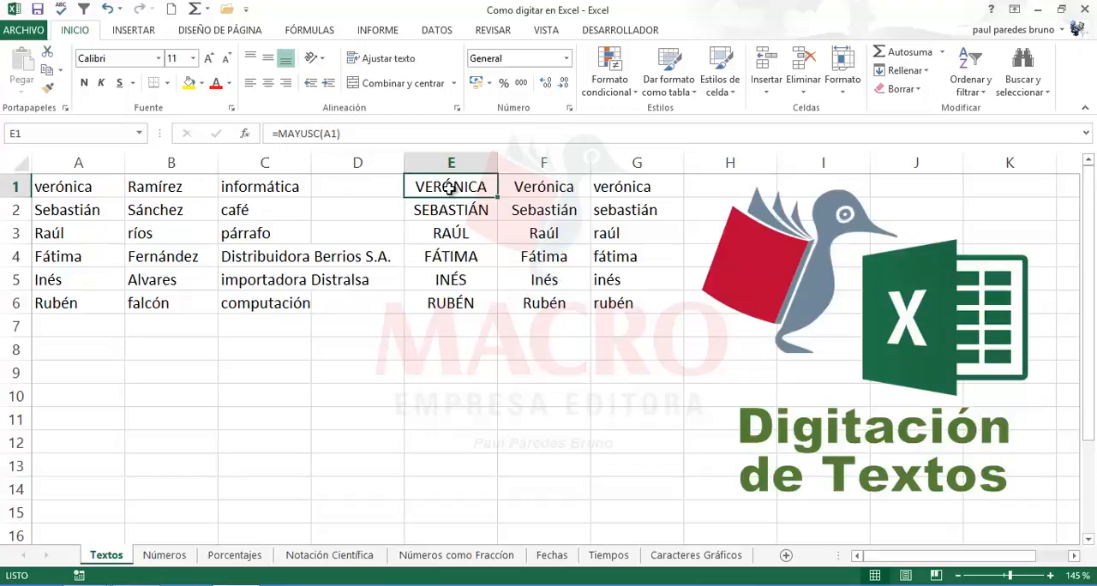
{"action": "left_click", "coordinate": [543, 186]}
{"action": "left_click", "coordinate": [618, 184]}
{"action": "left_click", "coordinate": [454, 183]}
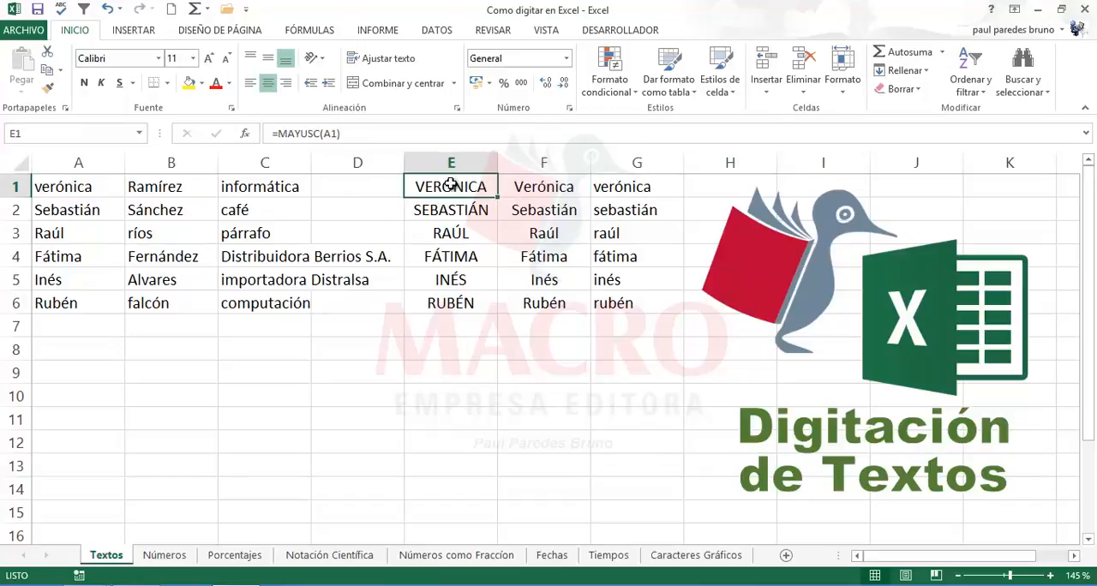
{"action": "left_click_drag", "start_coordinate": [92, 187], "coordinate": [88, 301]}
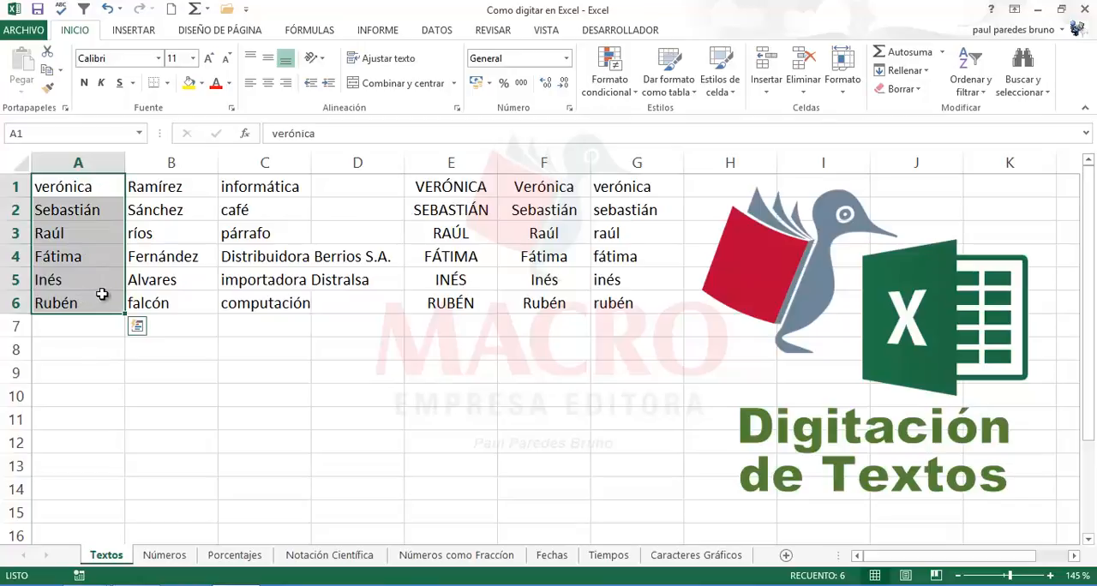
{"action": "left_click", "coordinate": [446, 187]}
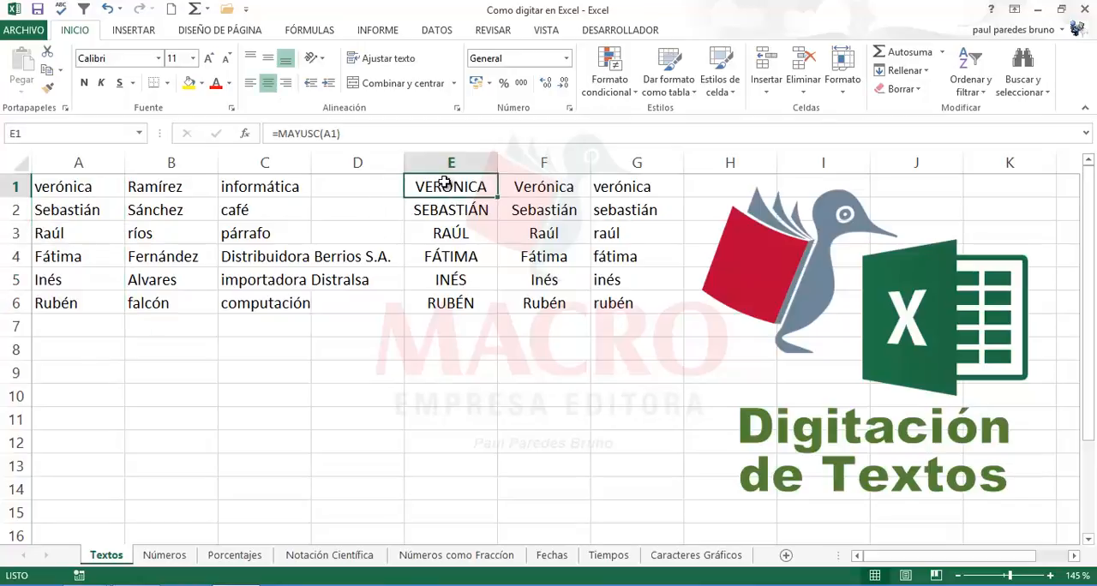
{"action": "left_click_drag", "start_coordinate": [445, 186], "coordinate": [450, 300]}
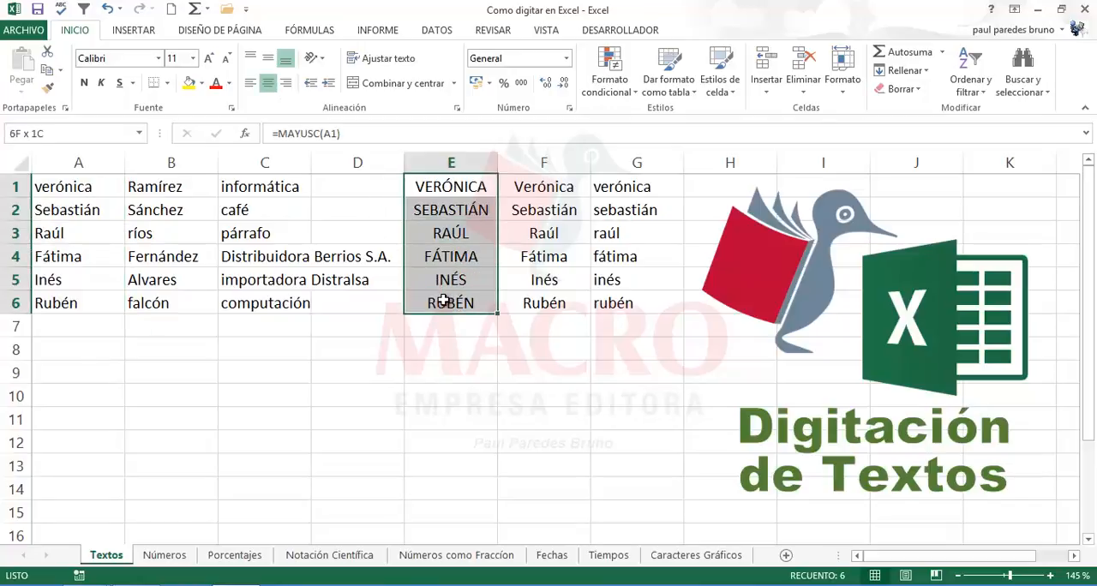
{"action": "left_click", "coordinate": [88, 186]}
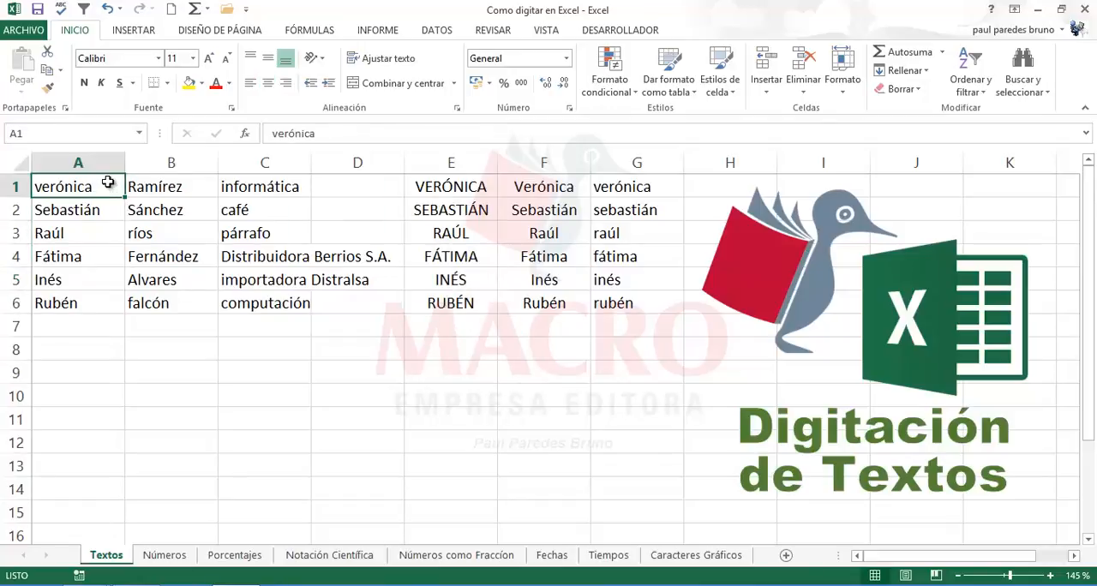
Step: Try to move the MAYUSC formulas from E1:E6 onto A1:A6, replacing the original names, and undo the move
{"action": "left_click_drag", "start_coordinate": [454, 185], "coordinate": [461, 297]}
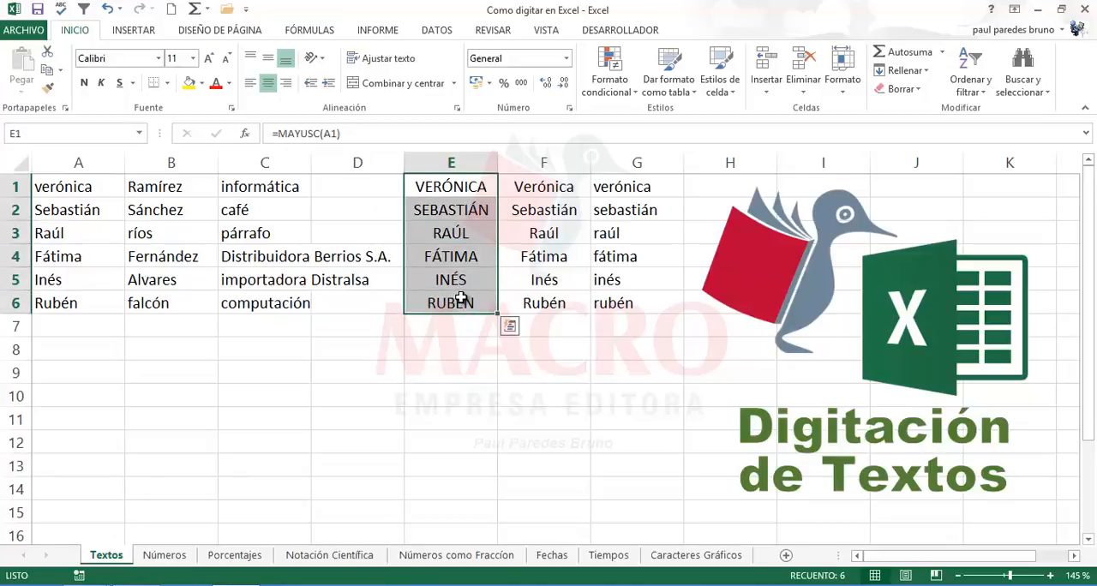
{"action": "left_click_drag", "start_coordinate": [405, 238], "coordinate": [83, 236]}
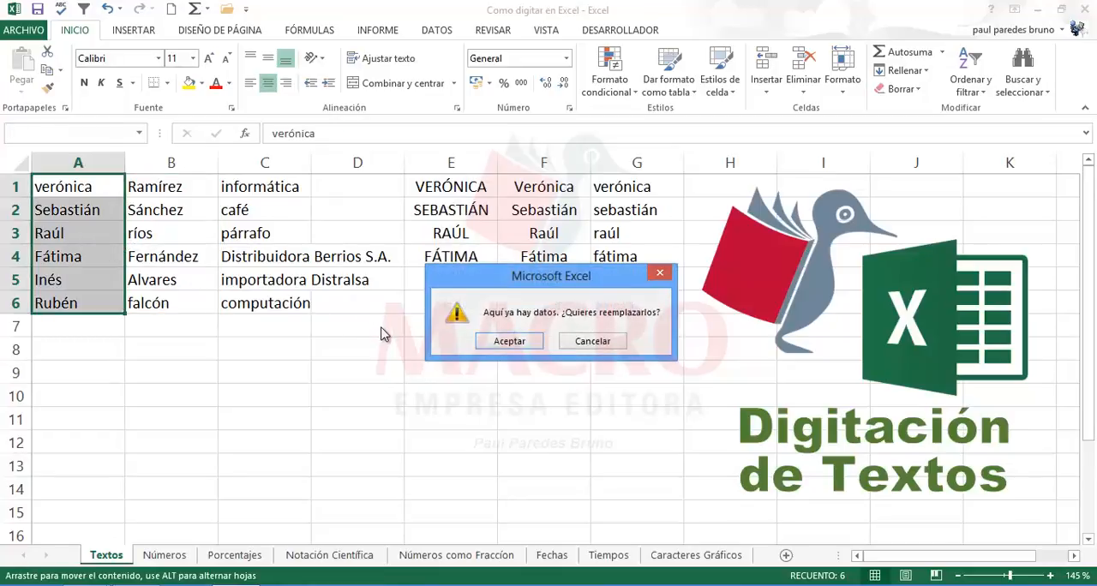
{"action": "left_click", "coordinate": [507, 341]}
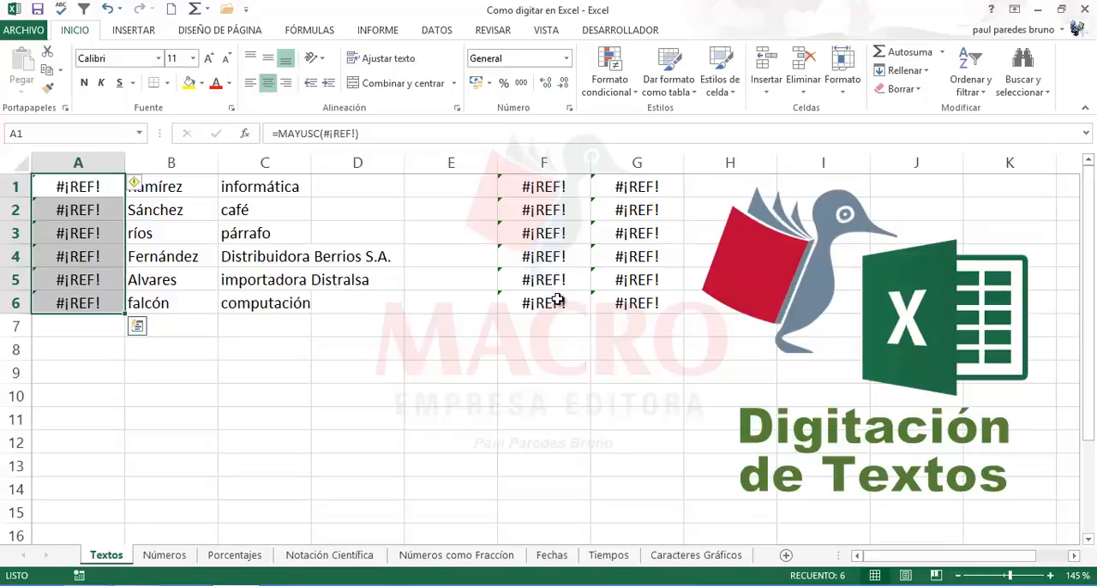
{"action": "left_click", "coordinate": [112, 12]}
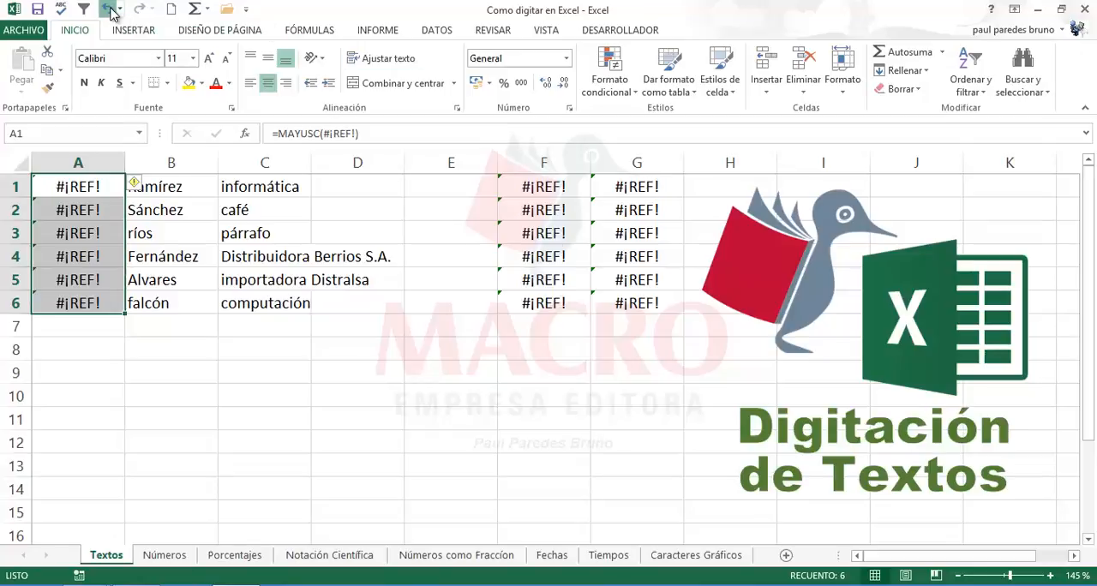
Step: Check the case formulas of columns E to G in rows 1, 2 and 5, and select the formula block E1:G6
{"action": "left_click", "coordinate": [466, 211]}
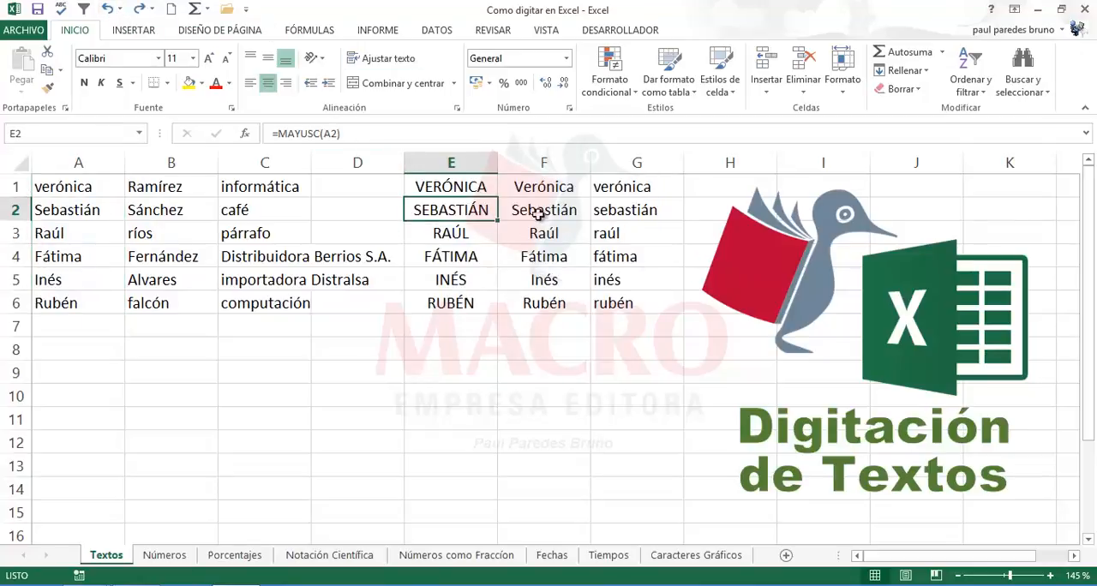
{"action": "left_click", "coordinate": [539, 212]}
{"action": "left_click", "coordinate": [473, 187]}
{"action": "left_click", "coordinate": [567, 186]}
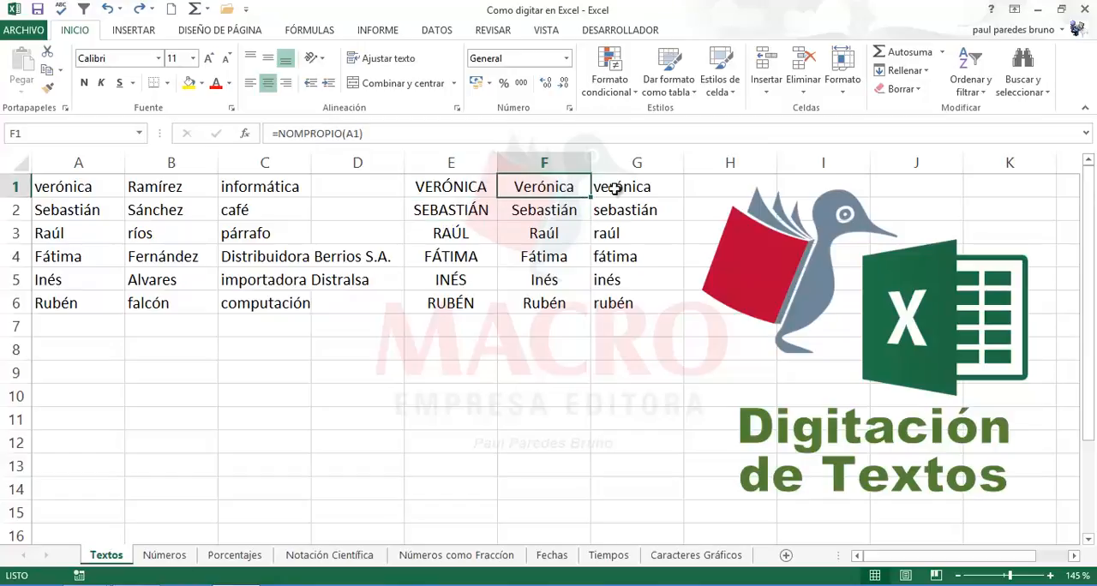
{"action": "left_click", "coordinate": [615, 188]}
{"action": "left_click", "coordinate": [481, 184]}
{"action": "left_click", "coordinate": [541, 214]}
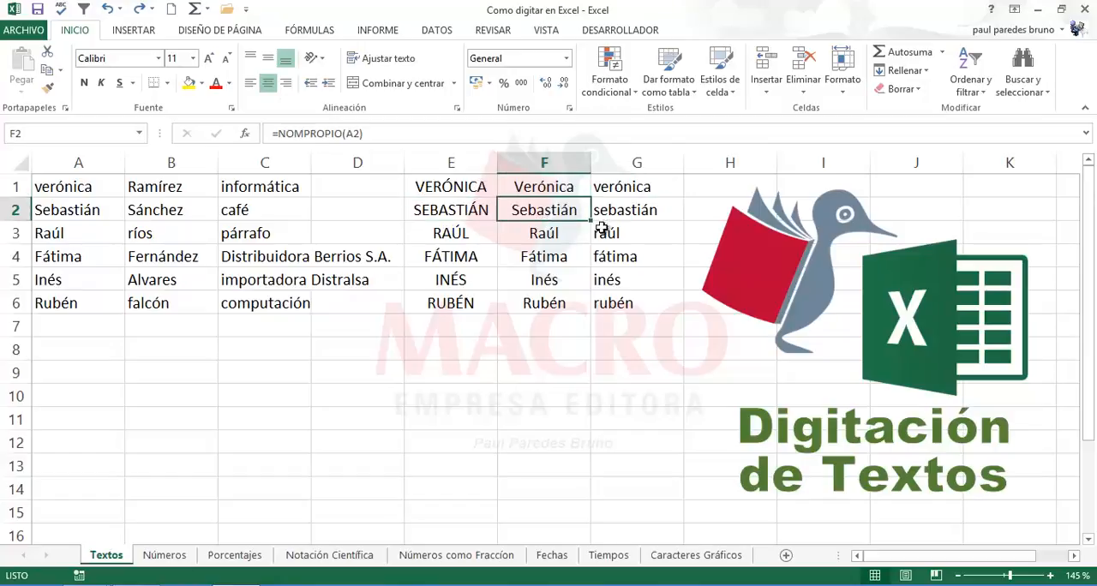
{"action": "left_click", "coordinate": [631, 209]}
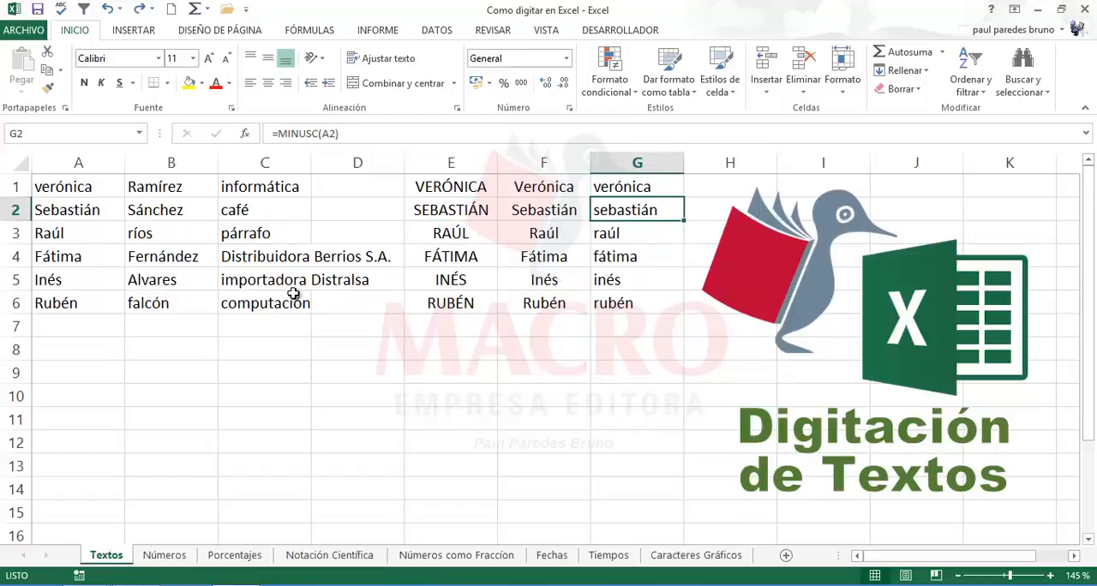
{"action": "left_click", "coordinate": [454, 285]}
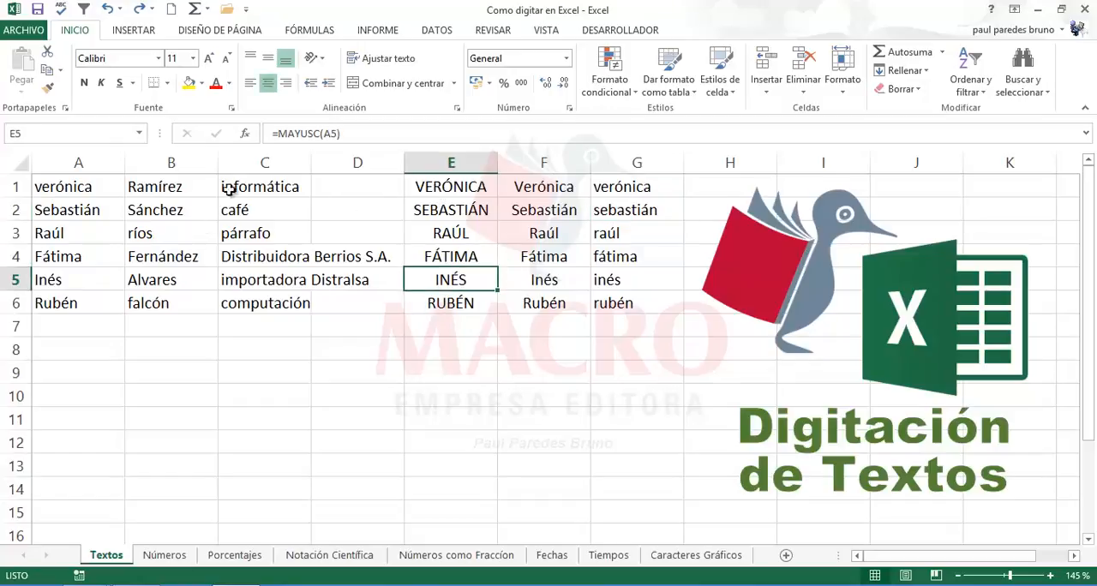
{"action": "left_click_drag", "start_coordinate": [442, 189], "coordinate": [615, 301]}
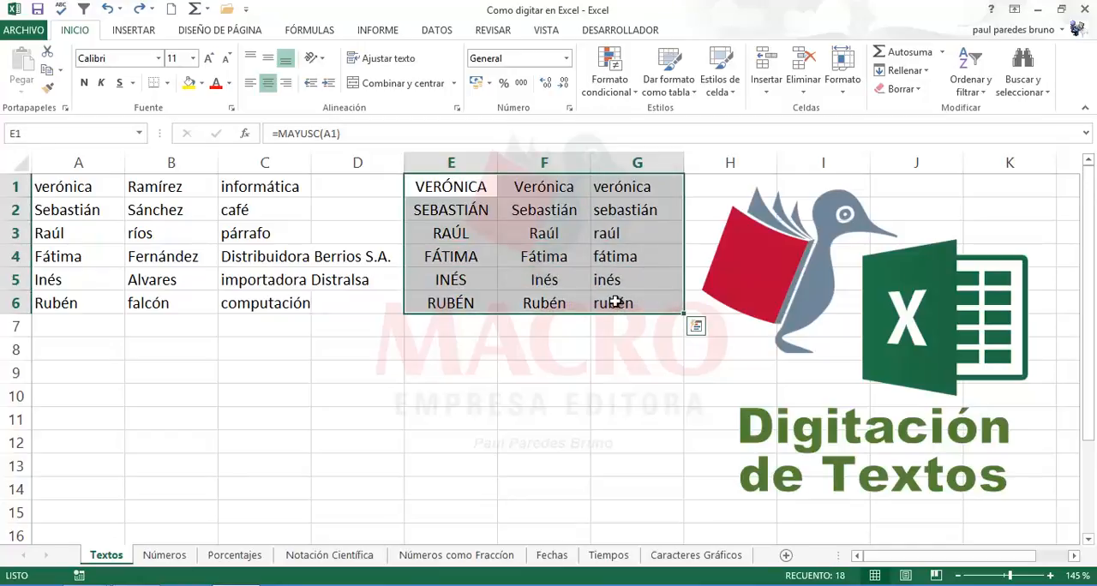
Step: Inspect the NOMPROPIO formula in F5 and the MAYUSC formula in E1 with its reference to A1
{"action": "left_click", "coordinate": [549, 283]}
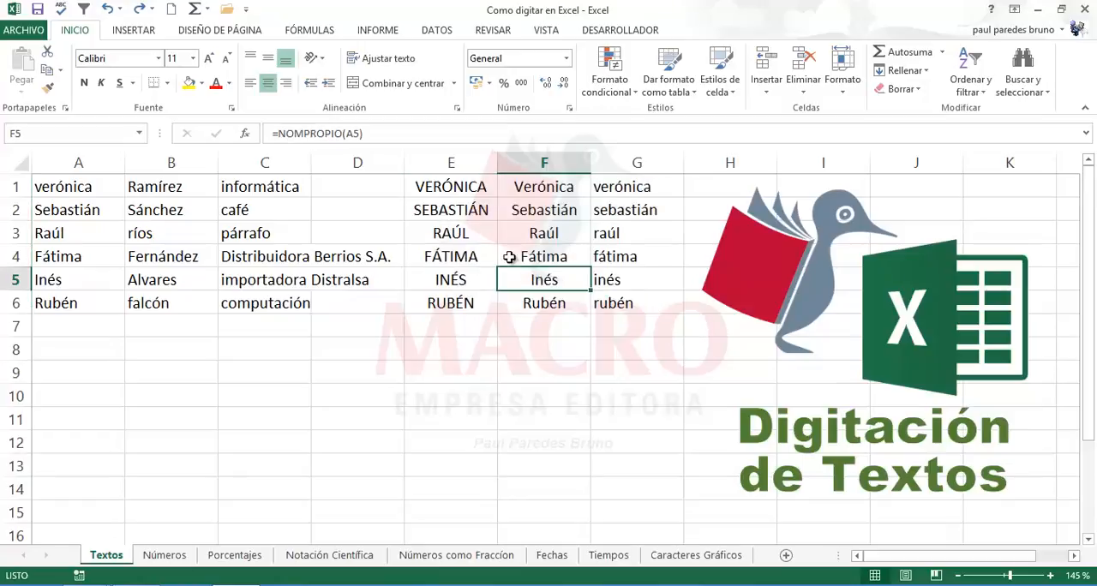
{"action": "left_click", "coordinate": [452, 189]}
{"action": "double_click", "coordinate": [451, 188]}
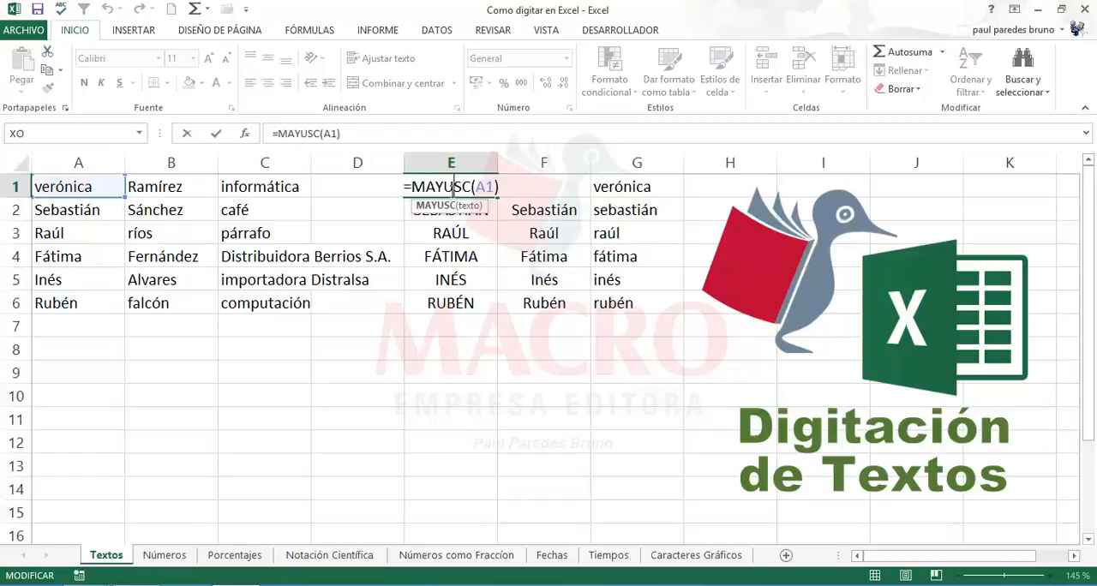
{"action": "key", "text": "Escape"}
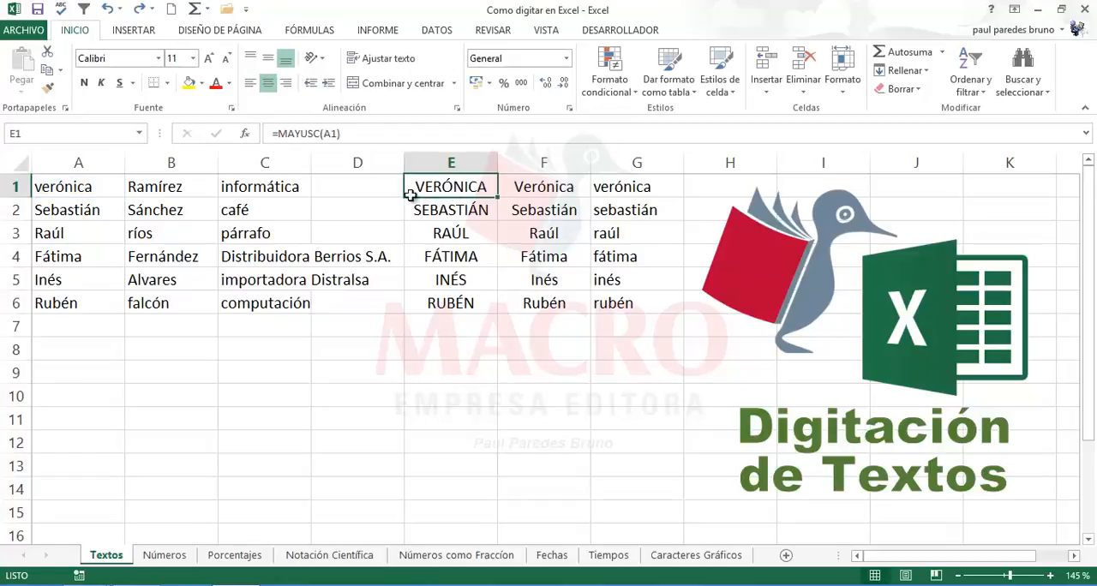
Step: Replace the name in A2 with a different lowercase first name and check the linked case formulas in row 2
{"action": "left_click", "coordinate": [67, 208]}
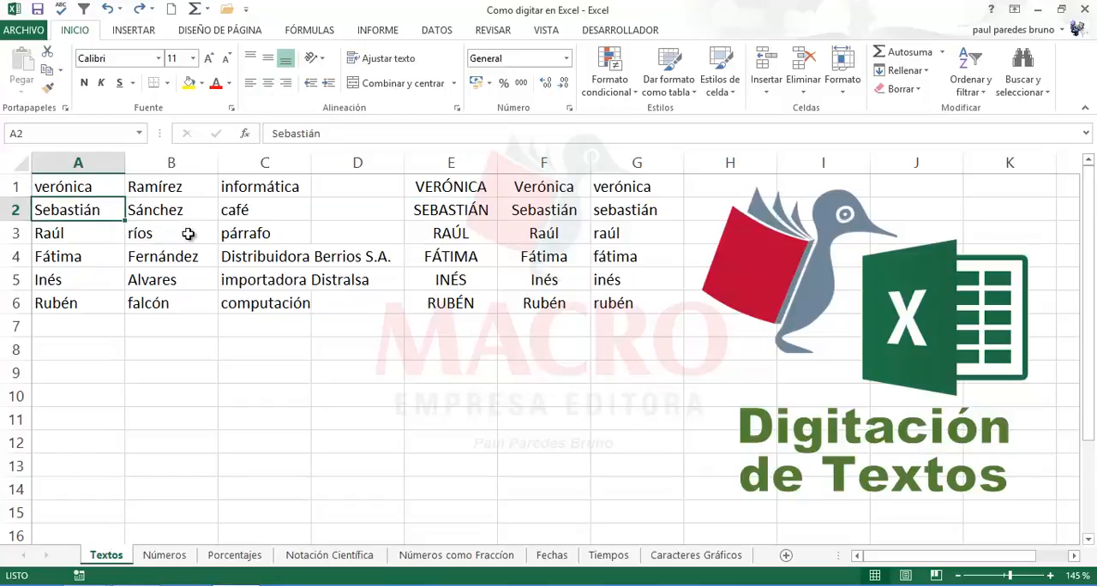
{"action": "type", "text": "rodrigo"}
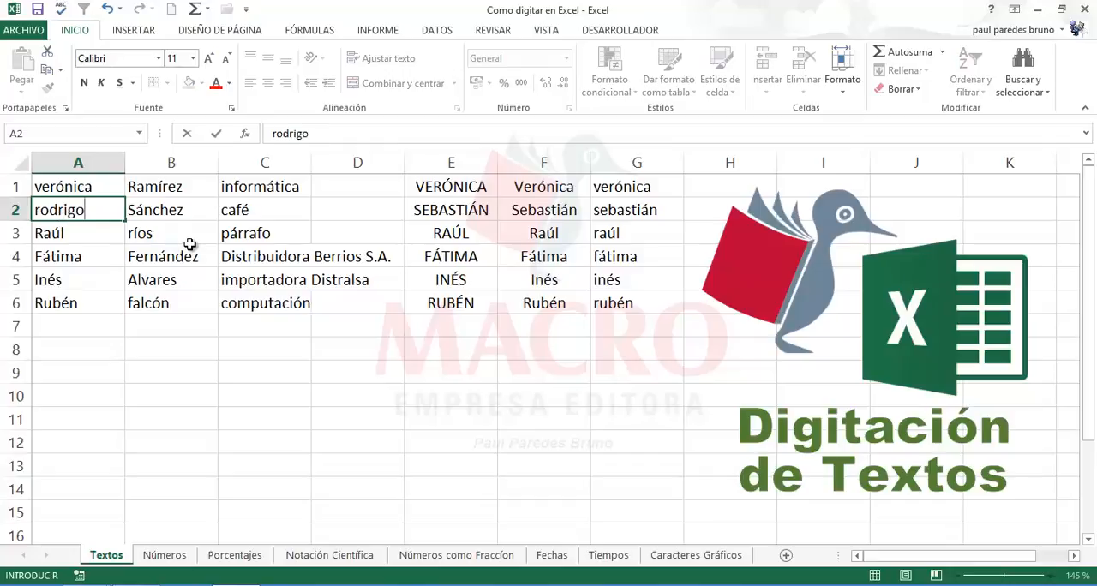
{"action": "key", "text": "Return"}
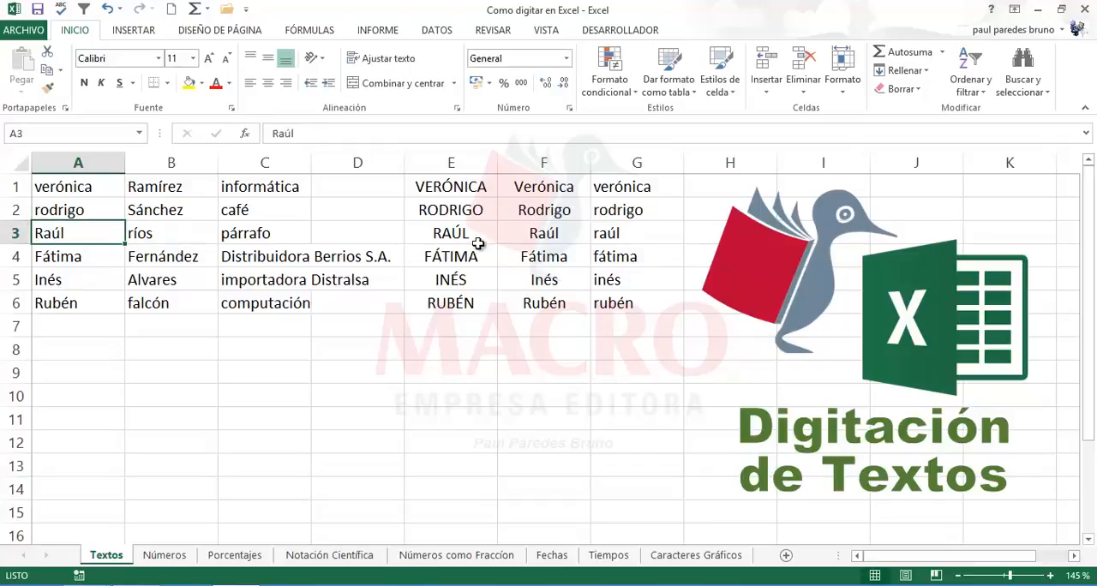
{"action": "left_click", "coordinate": [461, 210]}
{"action": "left_click", "coordinate": [553, 211]}
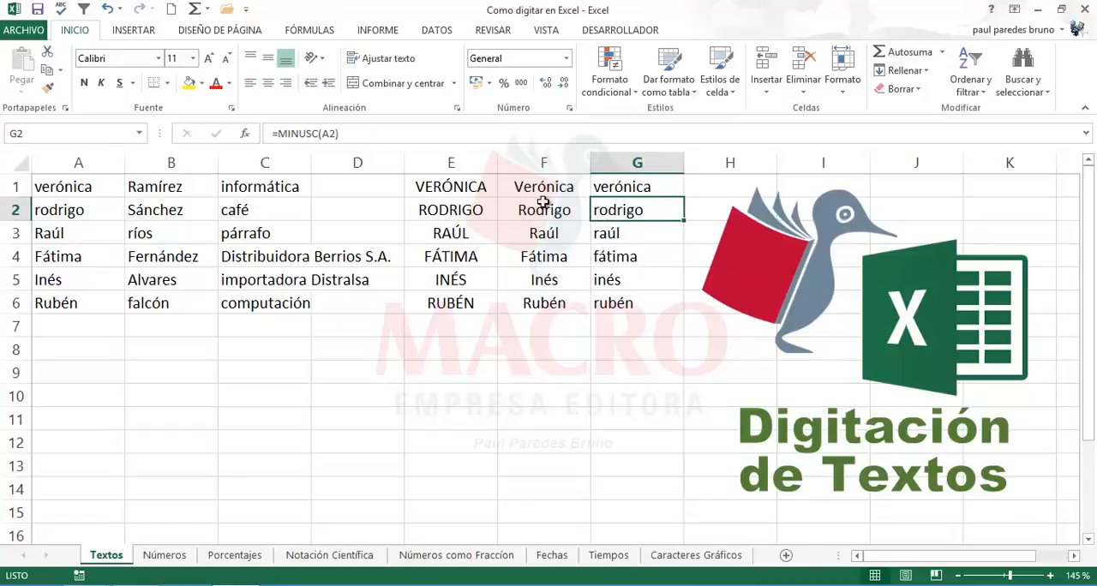
Step: Copy the formula block E1:G6 and paste it over itself as values only (Valores) with Paste Special
{"action": "left_click_drag", "start_coordinate": [482, 187], "coordinate": [605, 303]}
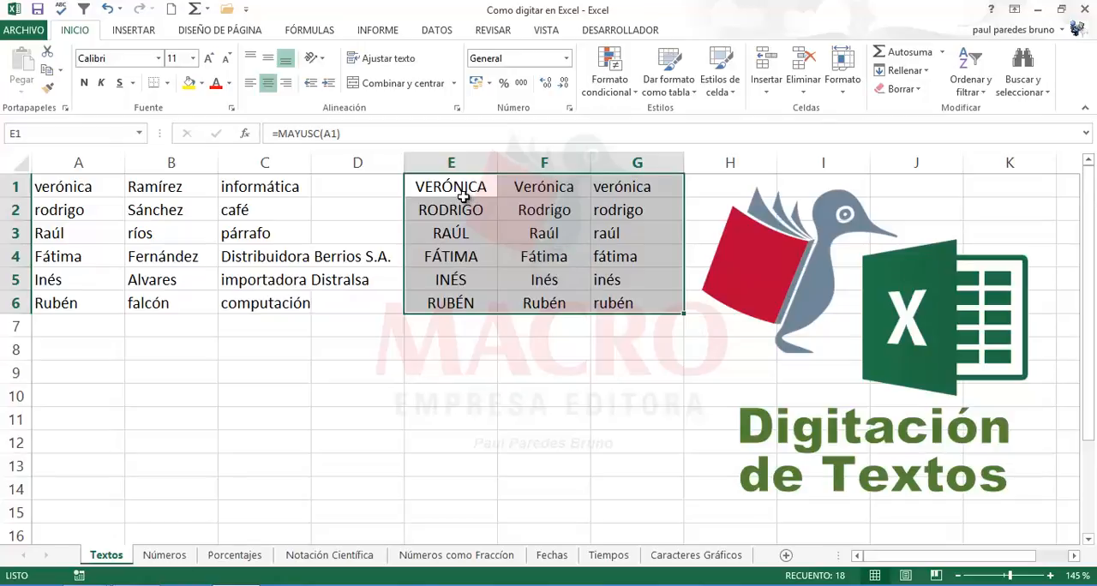
{"action": "right_click", "coordinate": [546, 221]}
{"action": "left_click", "coordinate": [587, 254]}
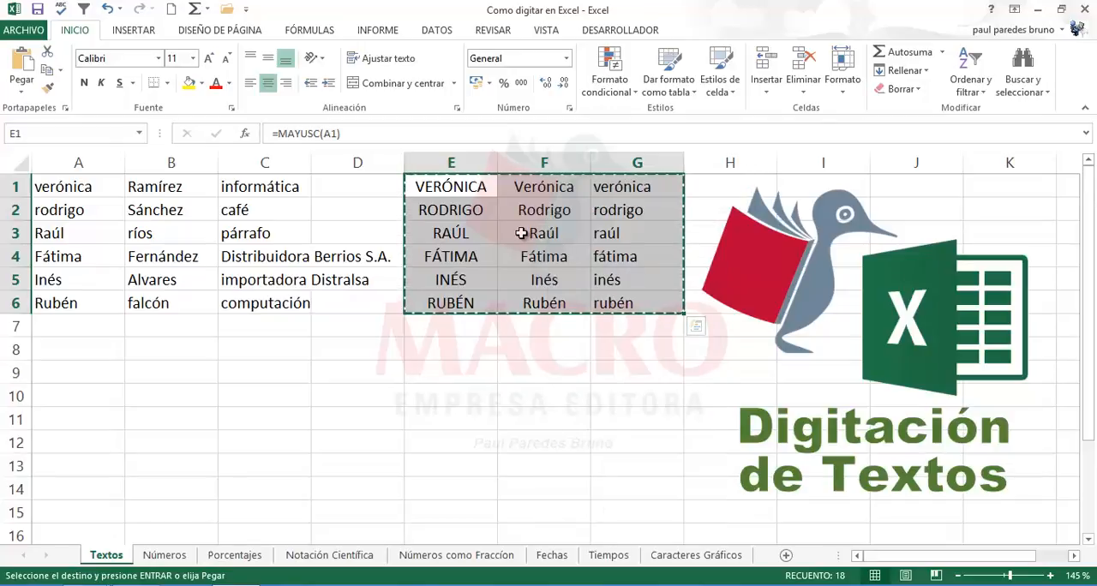
{"action": "right_click", "coordinate": [524, 235]}
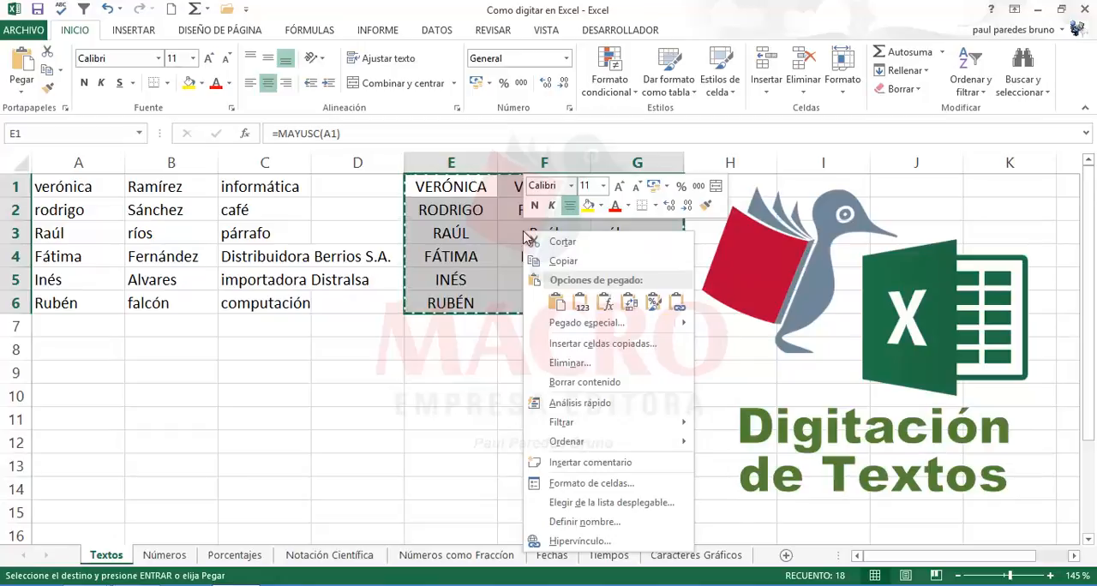
{"action": "left_click", "coordinate": [552, 322]}
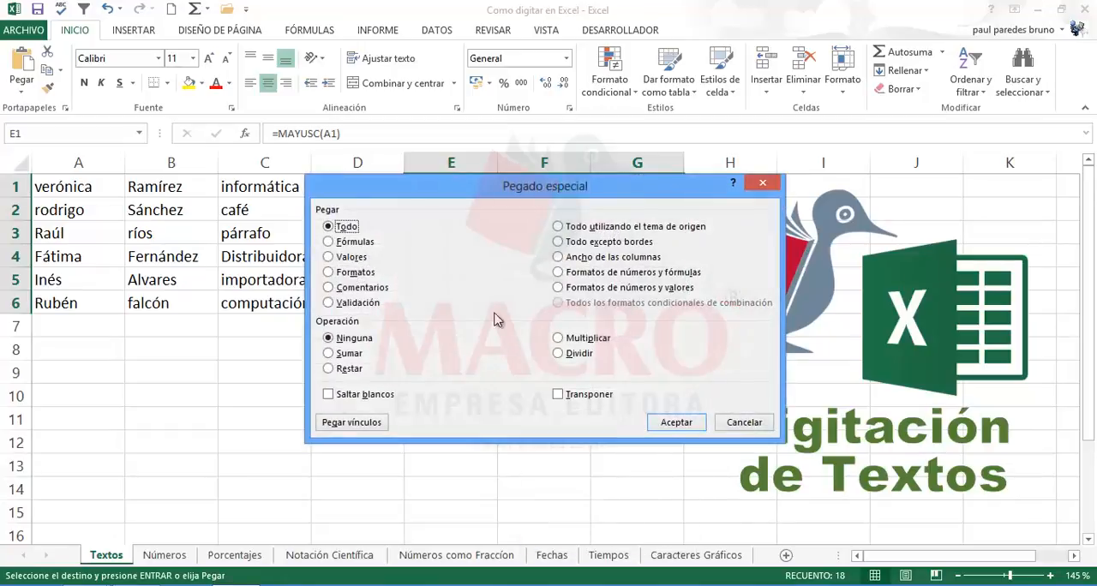
{"action": "left_click", "coordinate": [341, 259]}
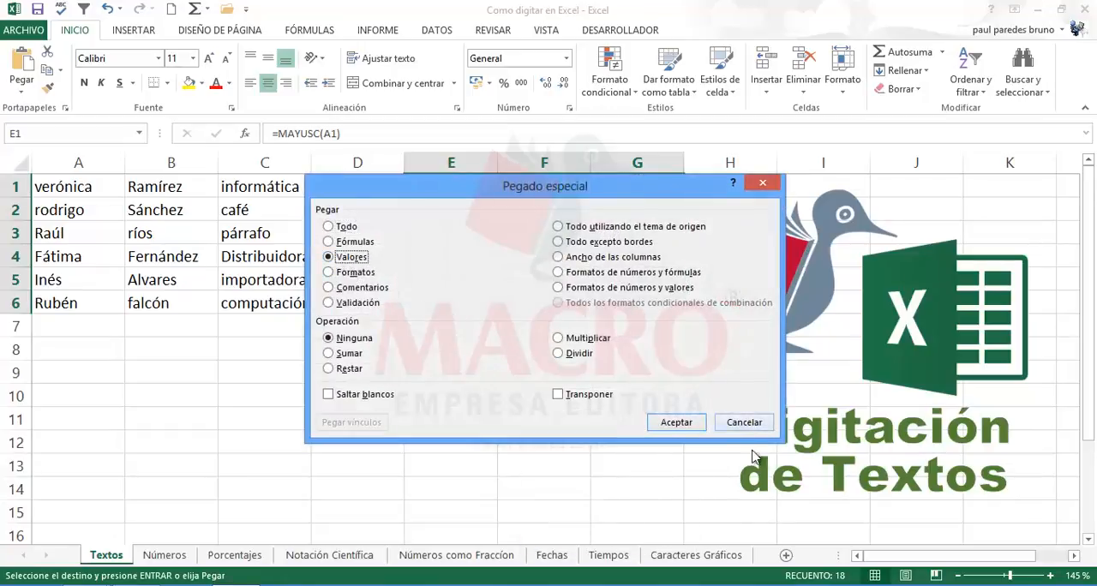
{"action": "left_click", "coordinate": [677, 424]}
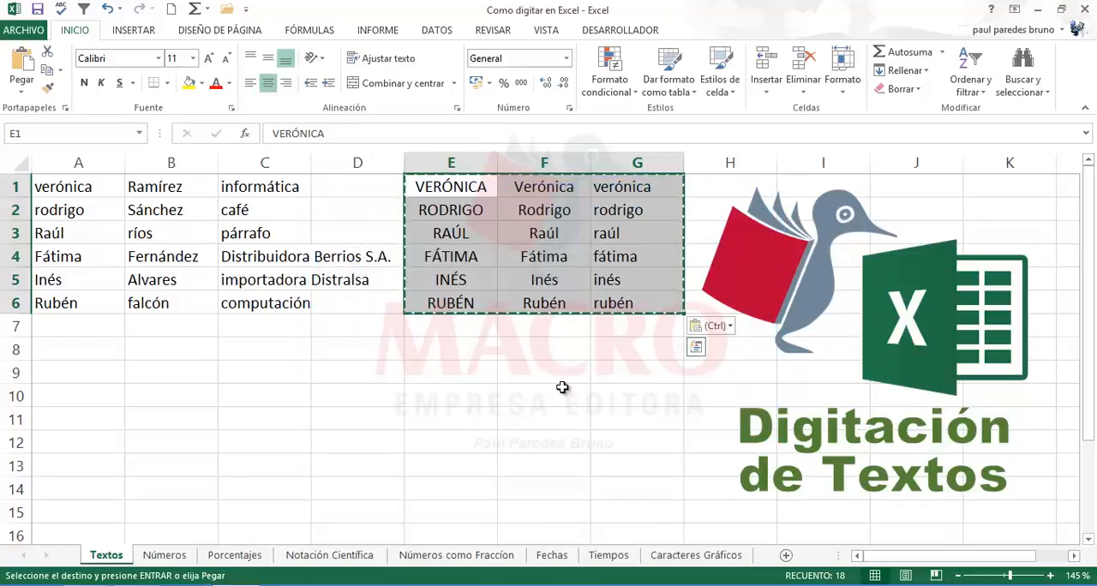
{"action": "left_click", "coordinate": [531, 380]}
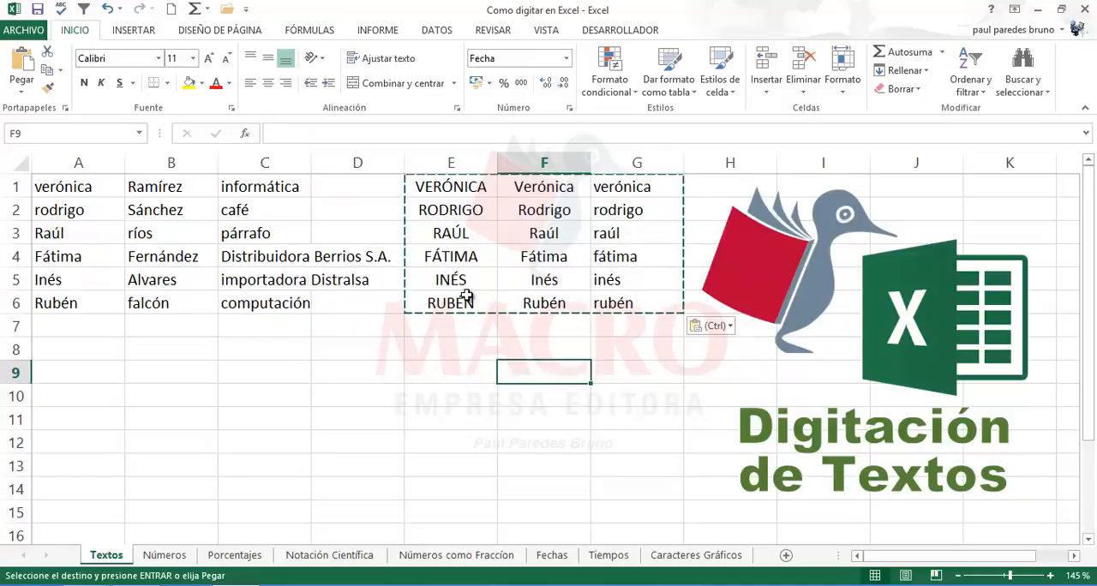
{"action": "left_click", "coordinate": [466, 296]}
{"action": "key", "text": "Escape"}
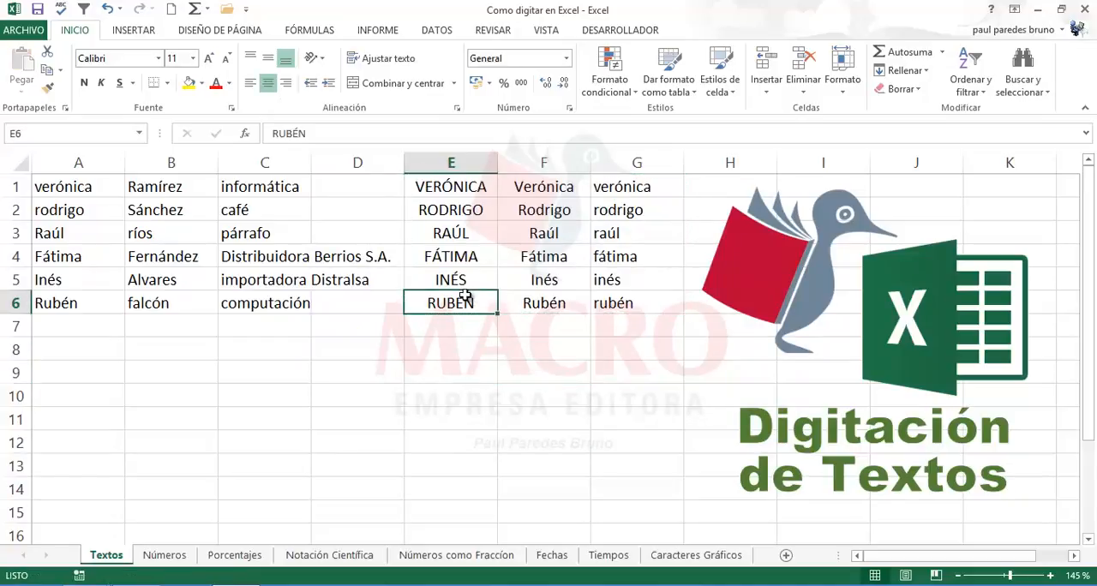
Step: Check the contents of E1, F1, G1 and G2 to see whether they hold plain text or formulas
{"action": "left_click", "coordinate": [453, 187]}
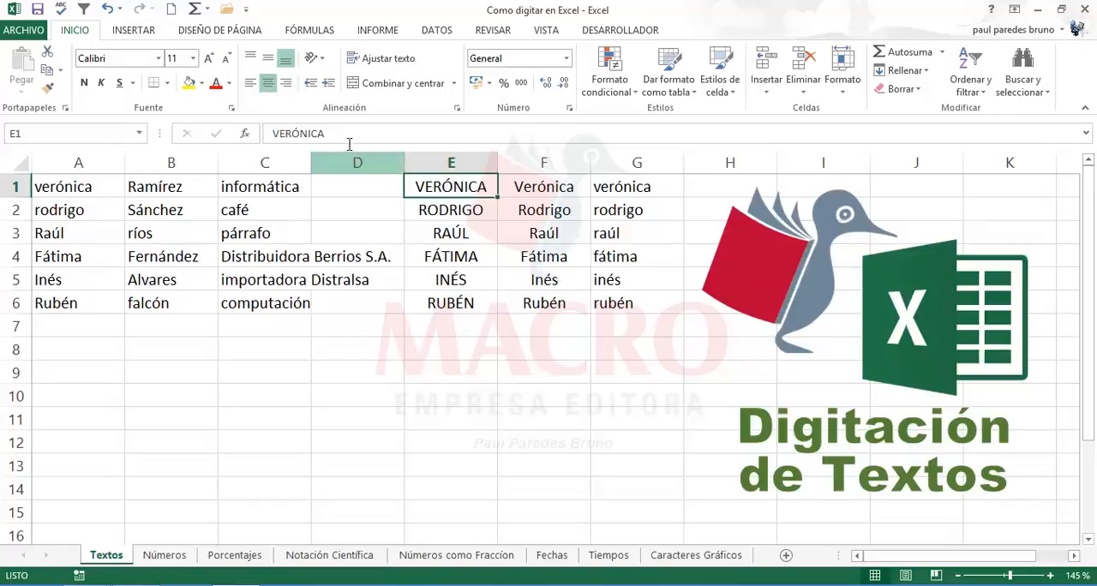
{"action": "left_click_drag", "start_coordinate": [325, 134], "coordinate": [273, 134]}
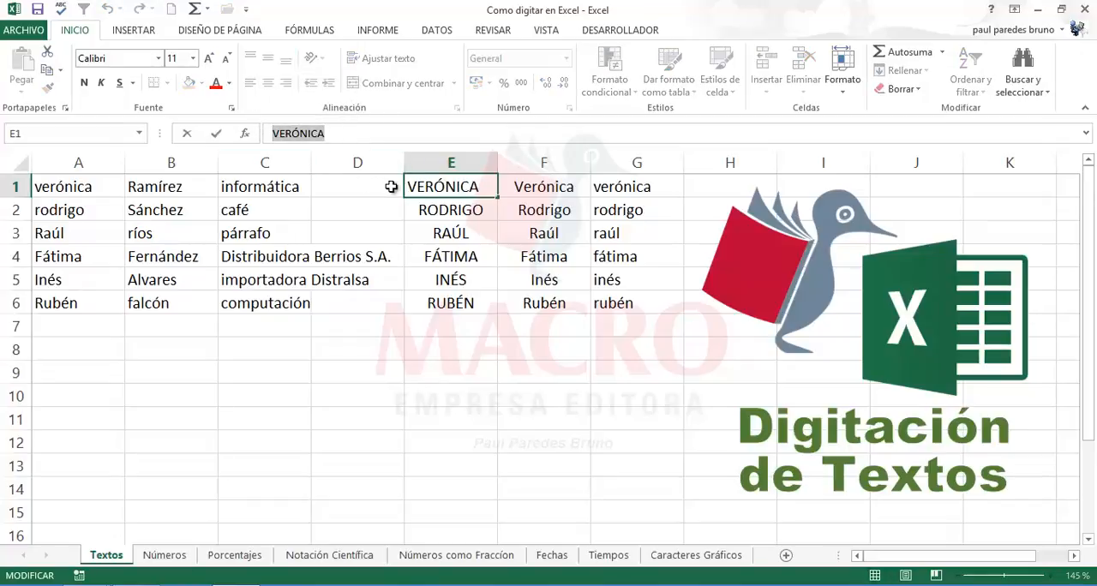
{"action": "left_click", "coordinate": [538, 186]}
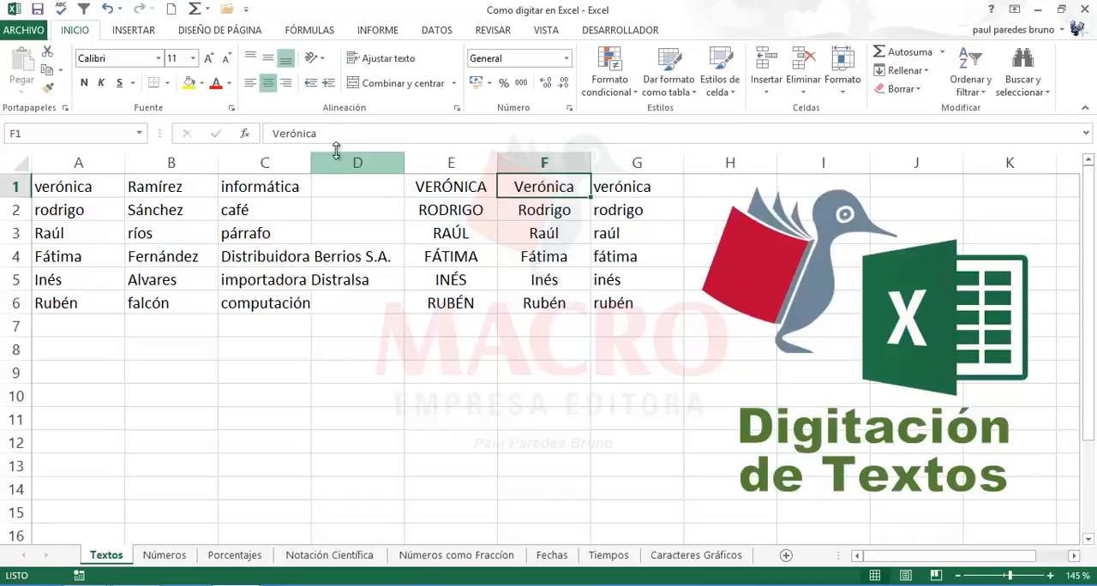
{"action": "left_click_drag", "start_coordinate": [328, 137], "coordinate": [243, 136]}
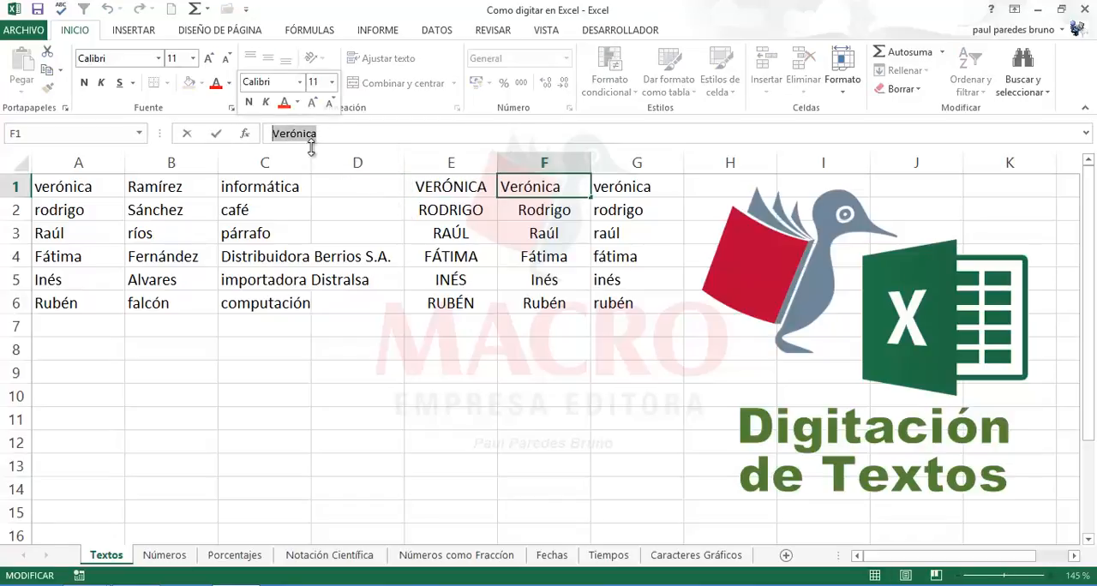
{"action": "left_click", "coordinate": [624, 194]}
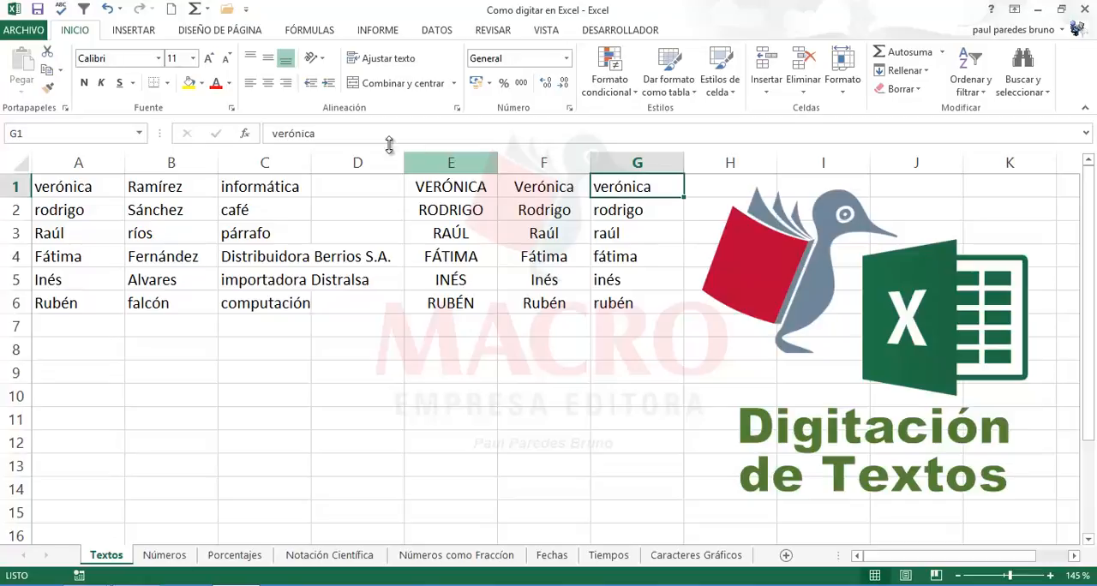
{"action": "left_click_drag", "start_coordinate": [316, 133], "coordinate": [272, 135]}
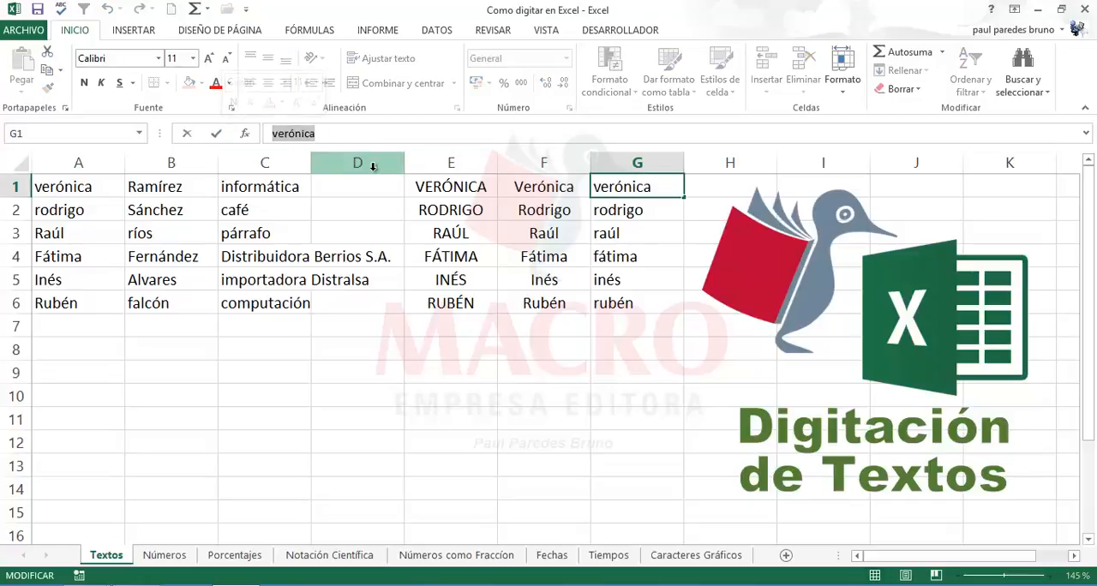
{"action": "left_click", "coordinate": [628, 212]}
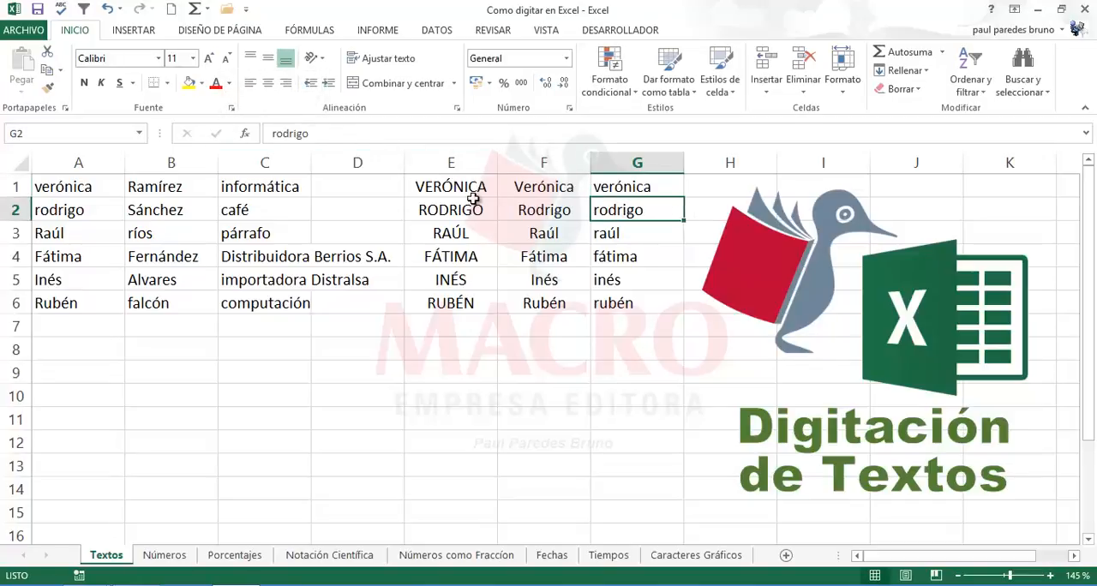
{"action": "left_click", "coordinate": [428, 186]}
Step: Delete the original names from A1:A6
{"action": "left_click", "coordinate": [88, 190]}
{"action": "left_click_drag", "start_coordinate": [88, 190], "coordinate": [76, 303]}
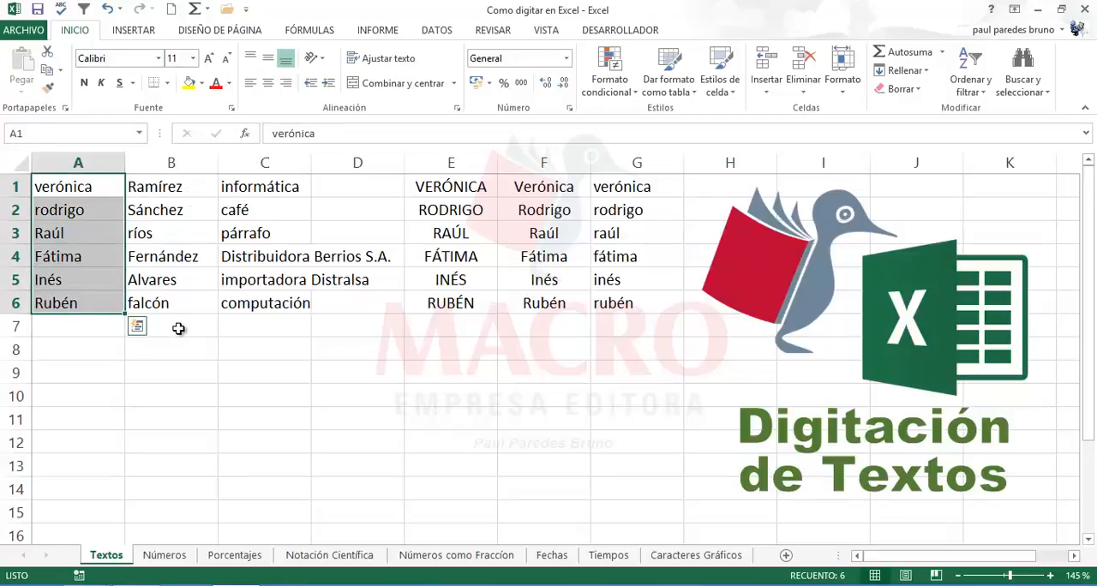
{"action": "key", "text": "Delete"}
{"action": "left_click", "coordinate": [460, 261]}
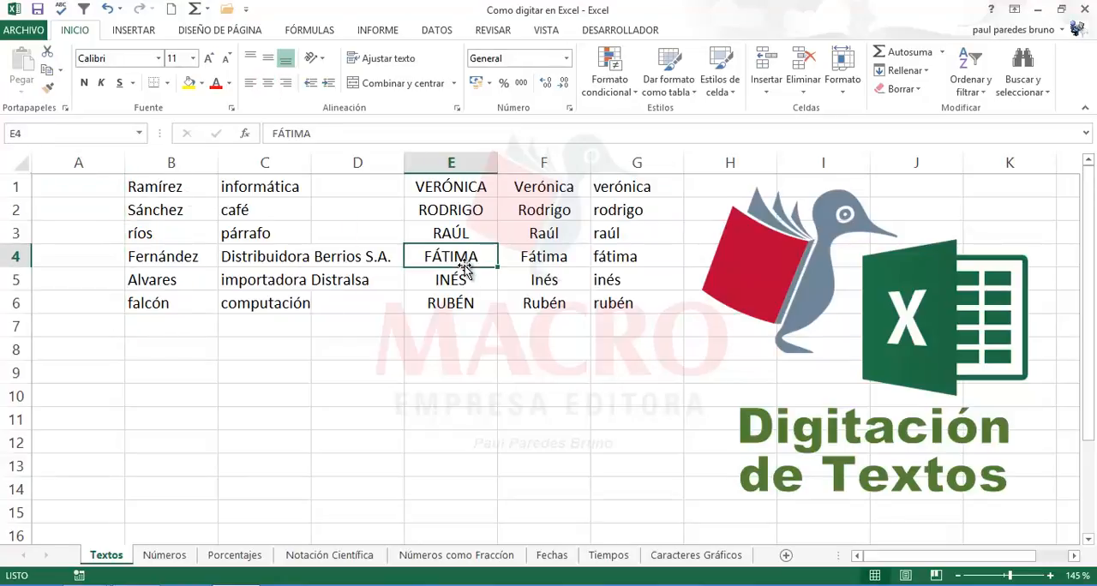
Step: Move the uppercase names from E1:E6 to A1:A6
{"action": "left_click_drag", "start_coordinate": [453, 188], "coordinate": [449, 302]}
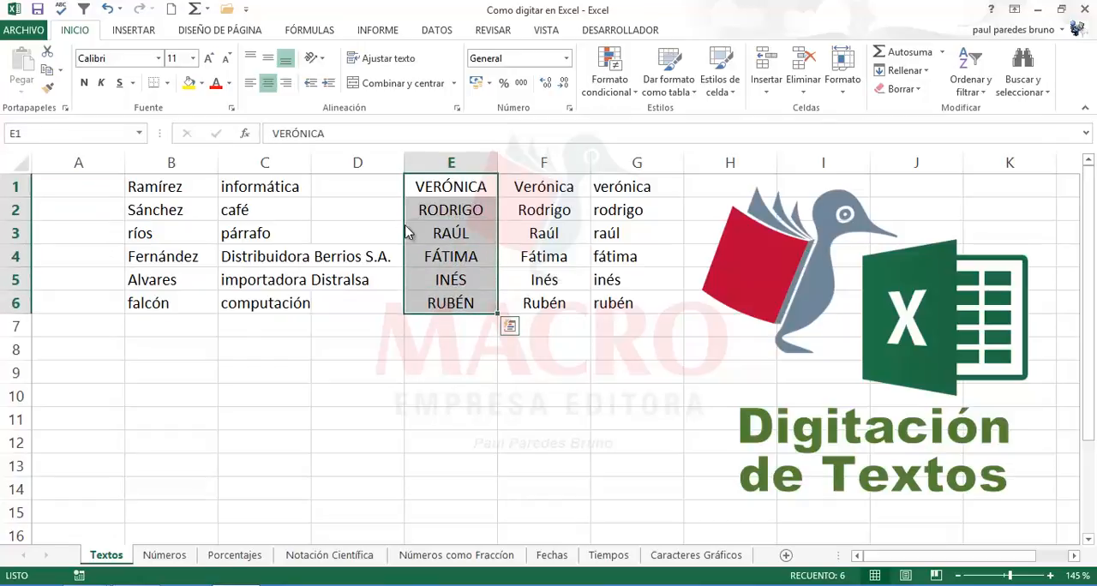
{"action": "left_click_drag", "start_coordinate": [407, 231], "coordinate": [77, 229]}
{"action": "left_click", "coordinate": [476, 257]}
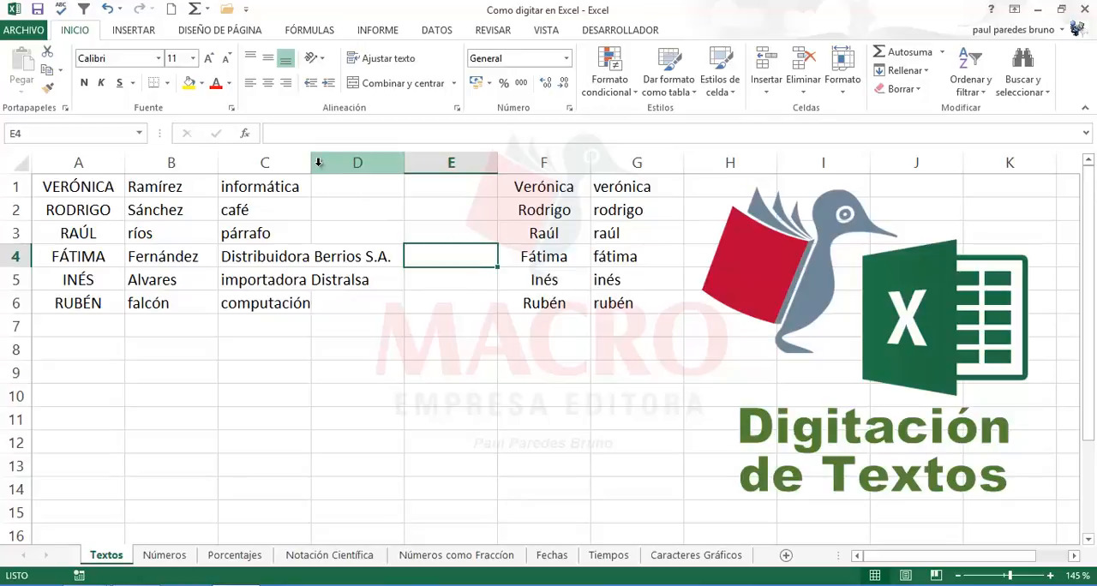
Step: Widen column C so its longest entries fit inside the column, and delete the empty column D
{"action": "left_click_drag", "start_coordinate": [307, 162], "coordinate": [407, 163]}
{"action": "left_click_drag", "start_coordinate": [594, 165], "coordinate": [591, 165]}
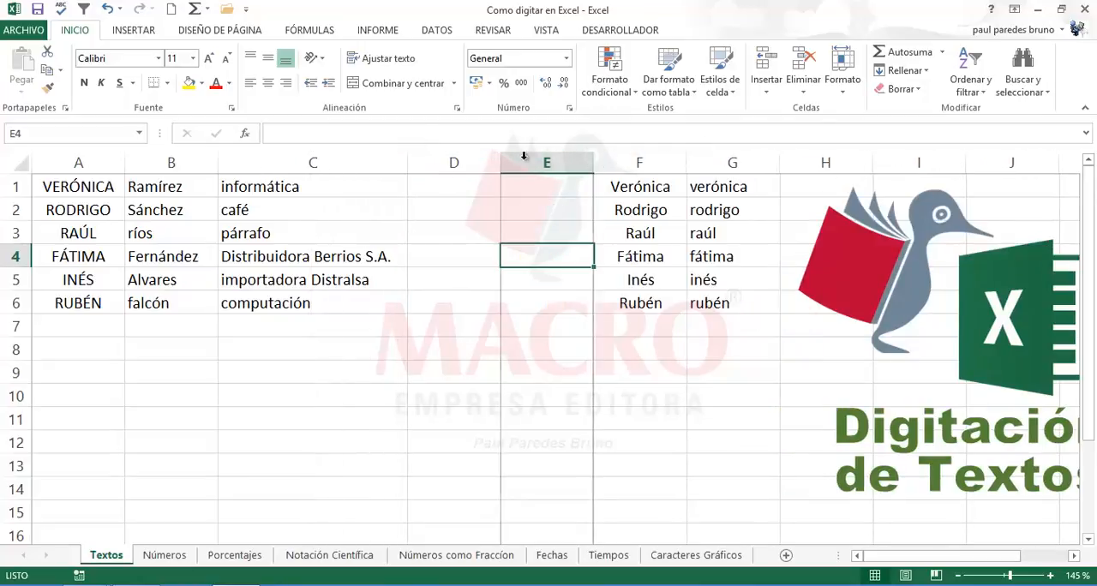
{"action": "left_click", "coordinate": [458, 163]}
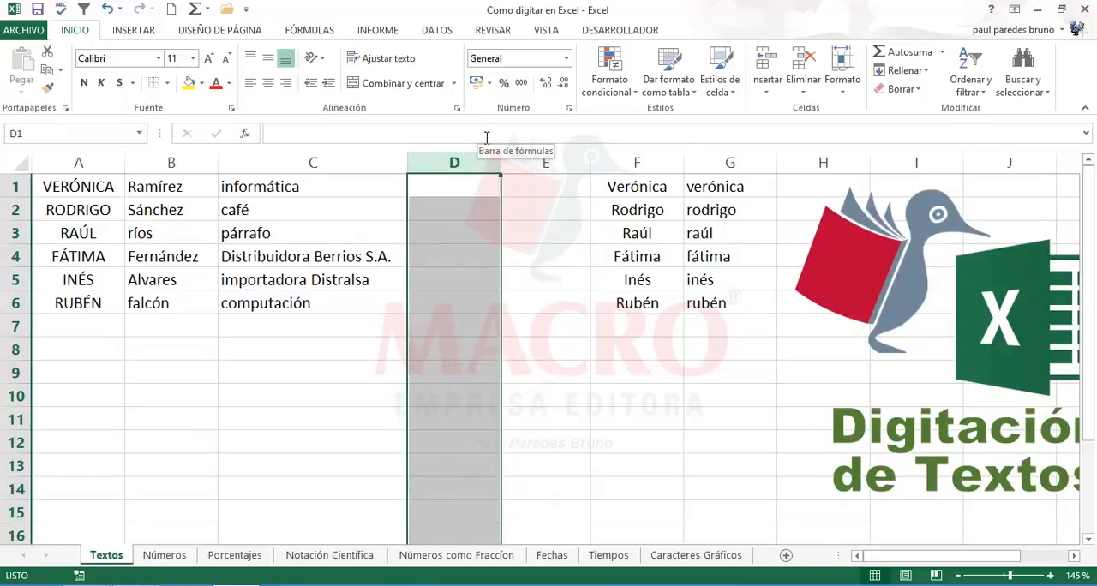
{"action": "key", "text": "ctrl+minus"}
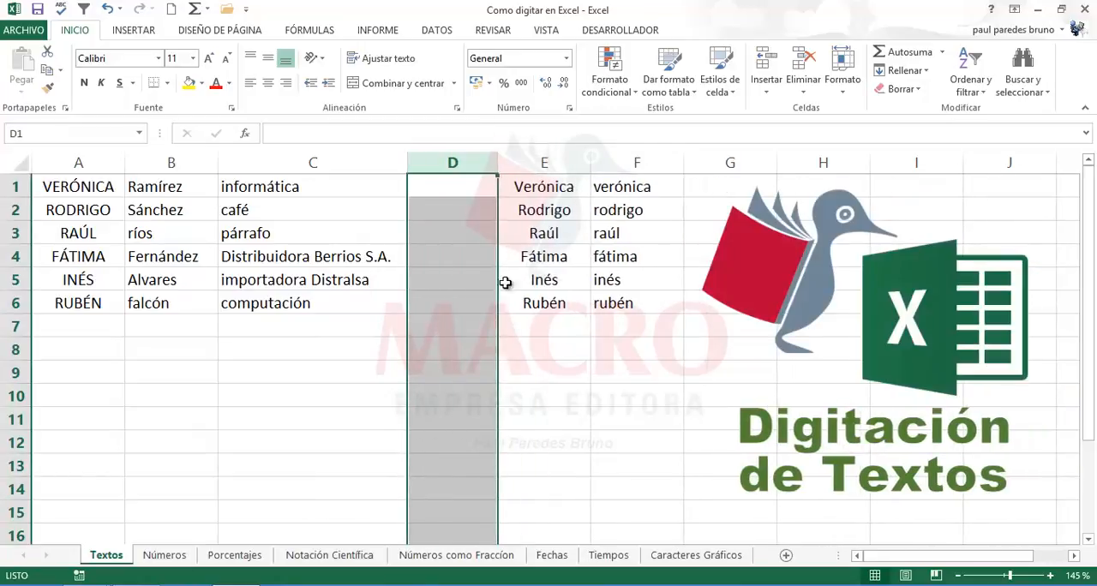
Step: Compare the proper-case names in E1:E6 with the uppercase names in A1:A6, and check cells B2 and C2
{"action": "left_click", "coordinate": [555, 322]}
{"action": "left_click", "coordinate": [557, 189]}
{"action": "left_click_drag", "start_coordinate": [557, 209], "coordinate": [551, 294]}
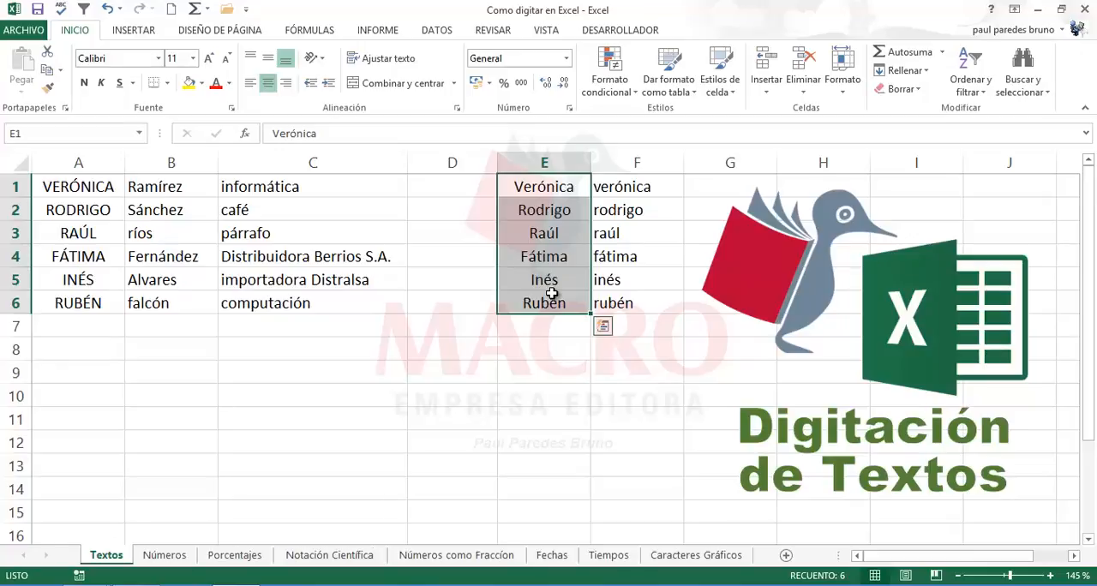
{"action": "left_click", "coordinate": [92, 255]}
{"action": "left_click", "coordinate": [103, 298]}
{"action": "left_click", "coordinate": [96, 263]}
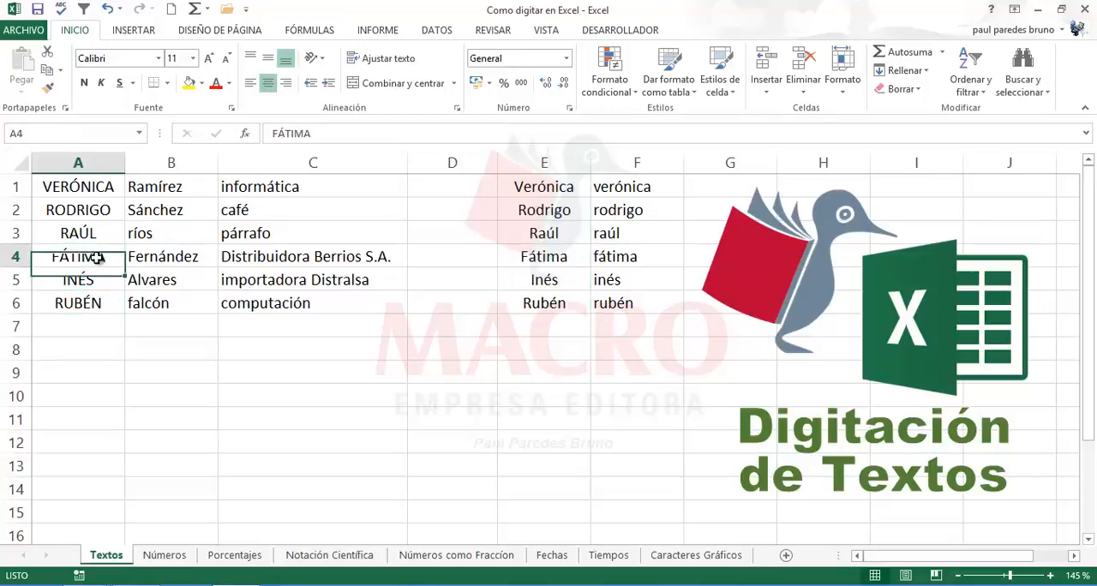
{"action": "left_click", "coordinate": [94, 229]}
{"action": "left_click", "coordinate": [101, 206]}
{"action": "left_click", "coordinate": [96, 185]}
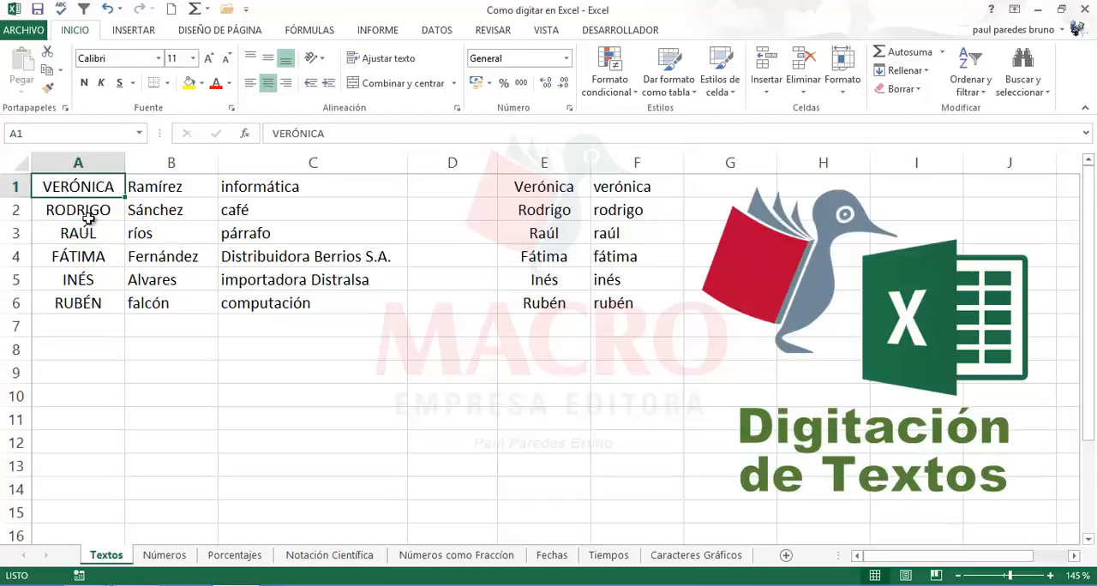
{"action": "left_click", "coordinate": [85, 233]}
{"action": "left_click", "coordinate": [87, 261]}
{"action": "left_click", "coordinate": [90, 281]}
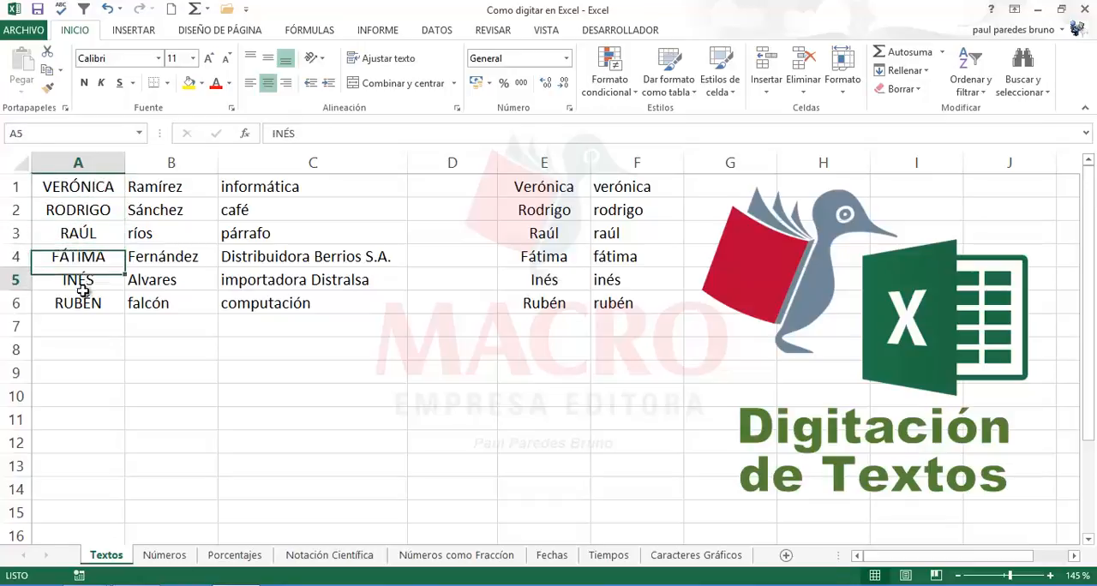
{"action": "left_click", "coordinate": [89, 303]}
{"action": "left_click", "coordinate": [87, 259]}
{"action": "left_click", "coordinate": [79, 208]}
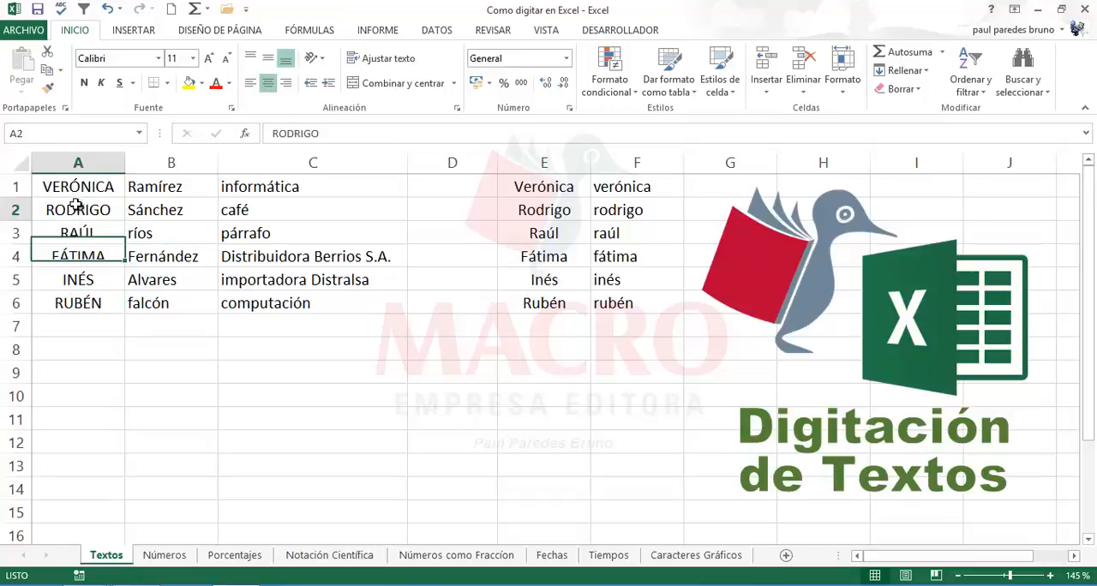
{"action": "left_click", "coordinate": [182, 210]}
{"action": "left_click", "coordinate": [290, 213]}
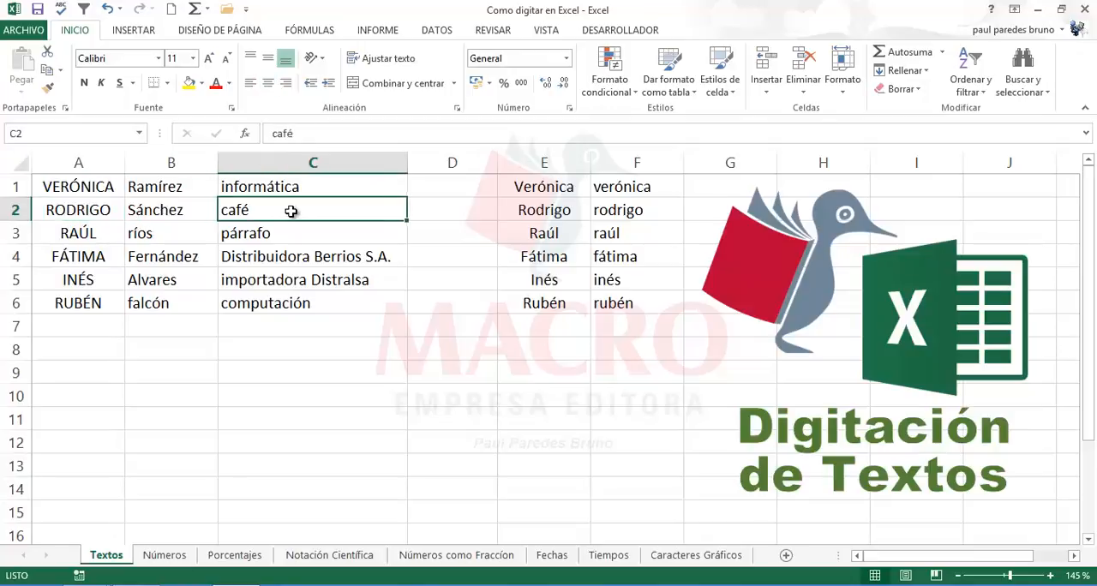
Step: Delete the proper-case and lowercase names from E1:F6
{"action": "left_click", "coordinate": [542, 185]}
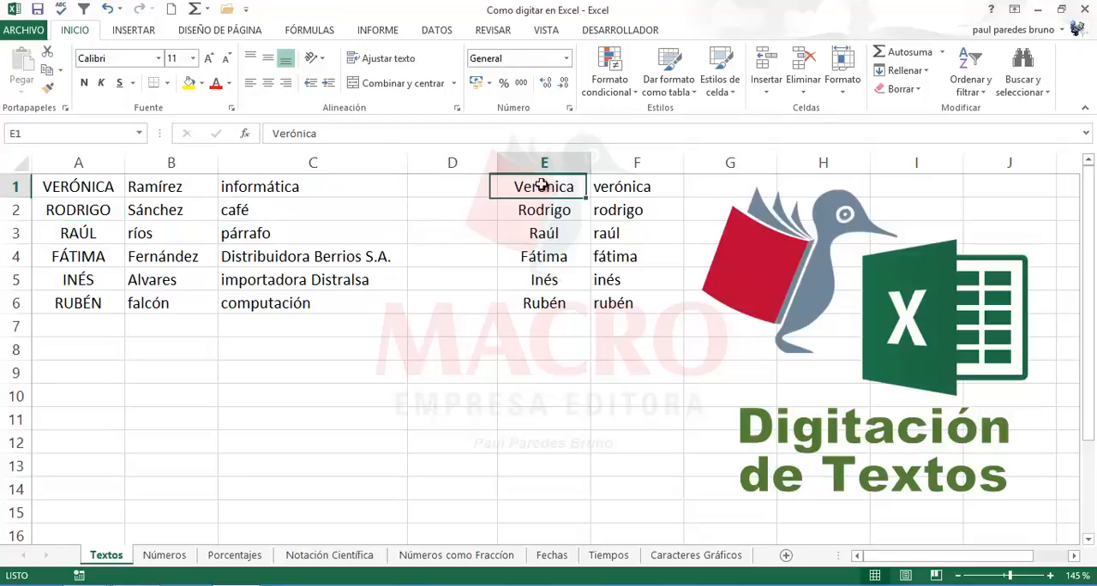
{"action": "left_click", "coordinate": [547, 259]}
{"action": "left_click_drag", "start_coordinate": [539, 303], "coordinate": [557, 180]}
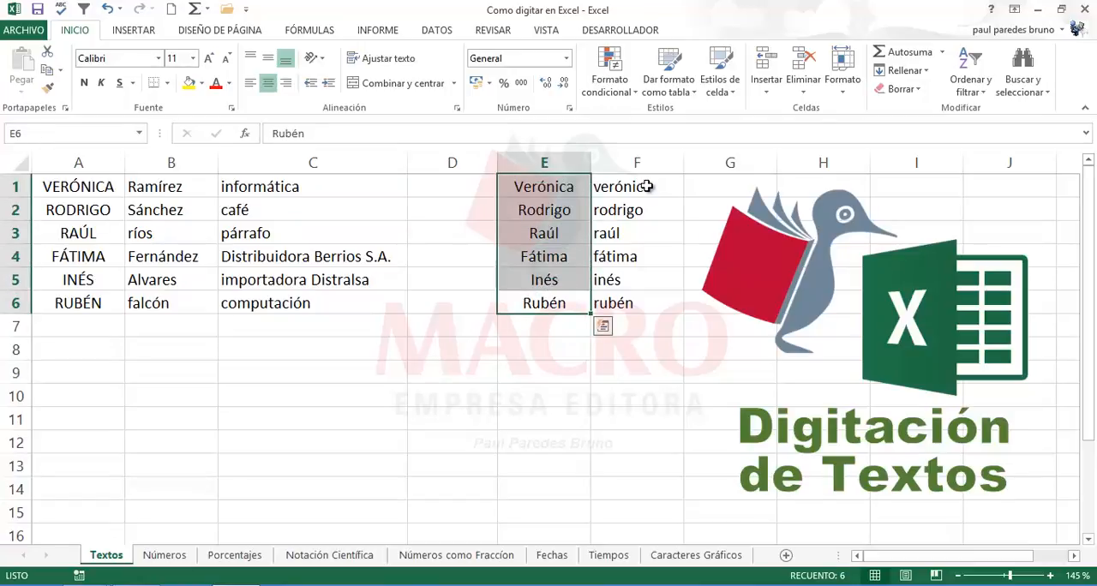
{"action": "left_click_drag", "start_coordinate": [646, 186], "coordinate": [634, 322]}
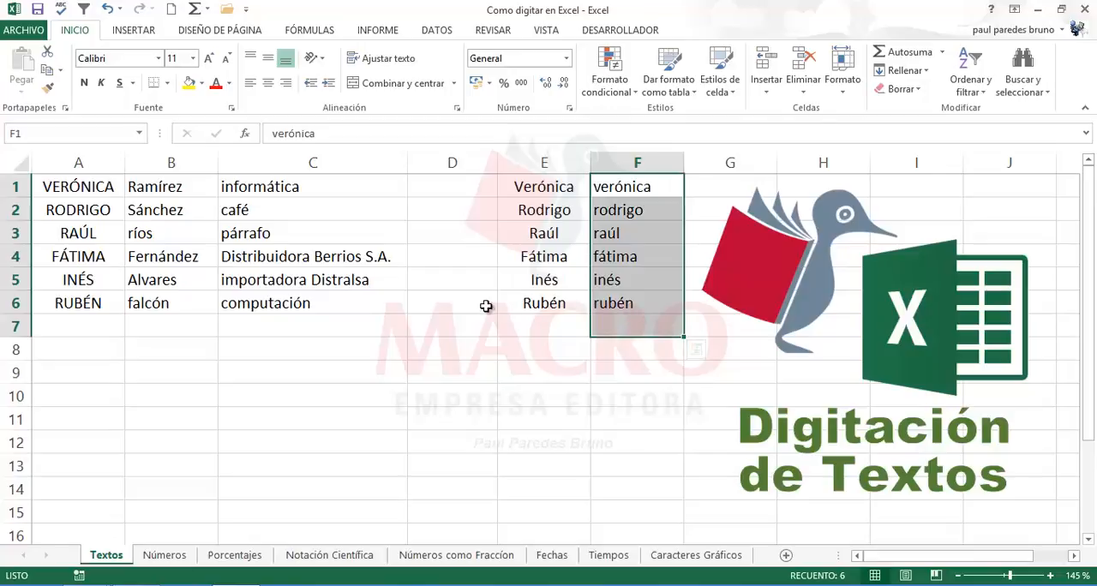
{"action": "left_click", "coordinate": [441, 319]}
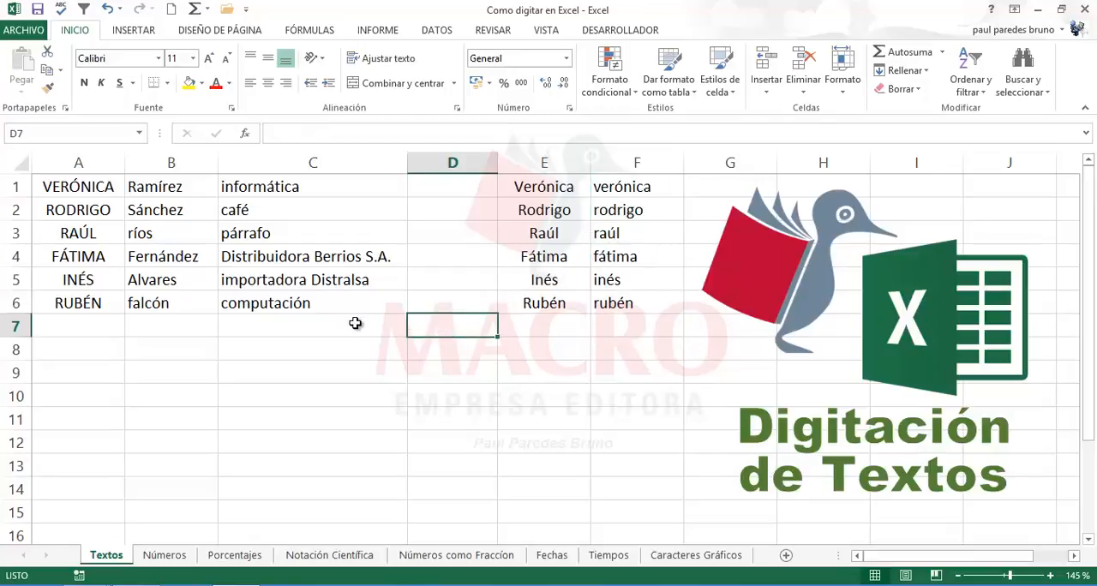
{"action": "left_click", "coordinate": [524, 185]}
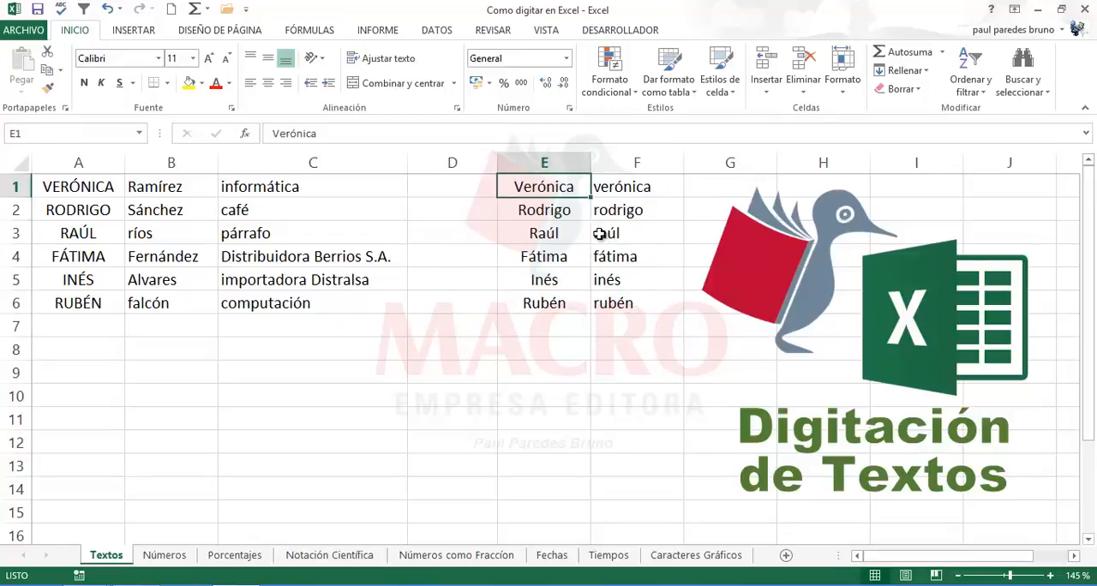
{"action": "left_click_drag", "start_coordinate": [600, 233], "coordinate": [603, 300]}
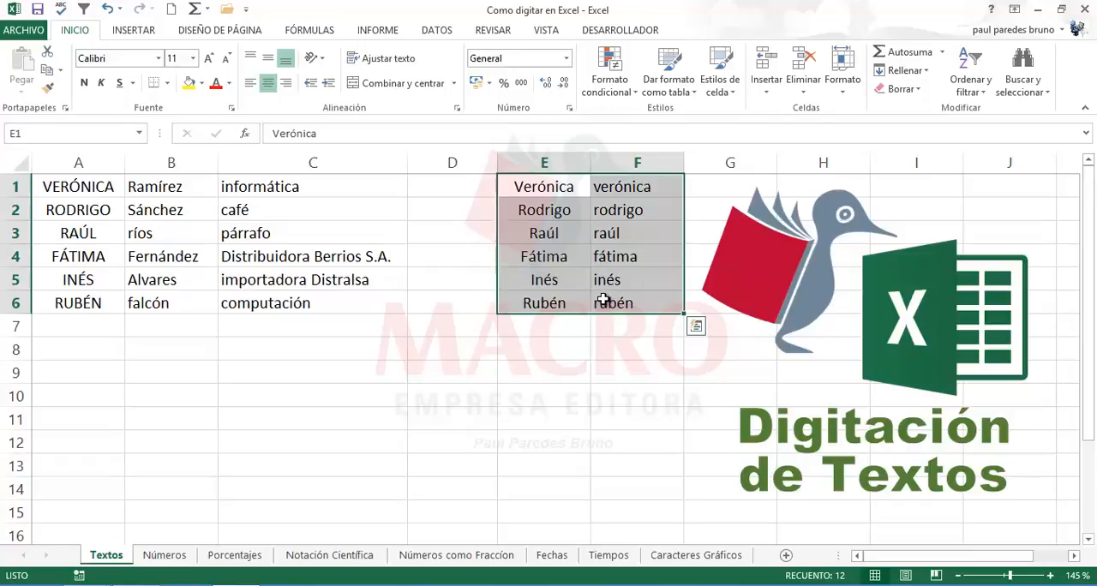
{"action": "key", "text": "Delete"}
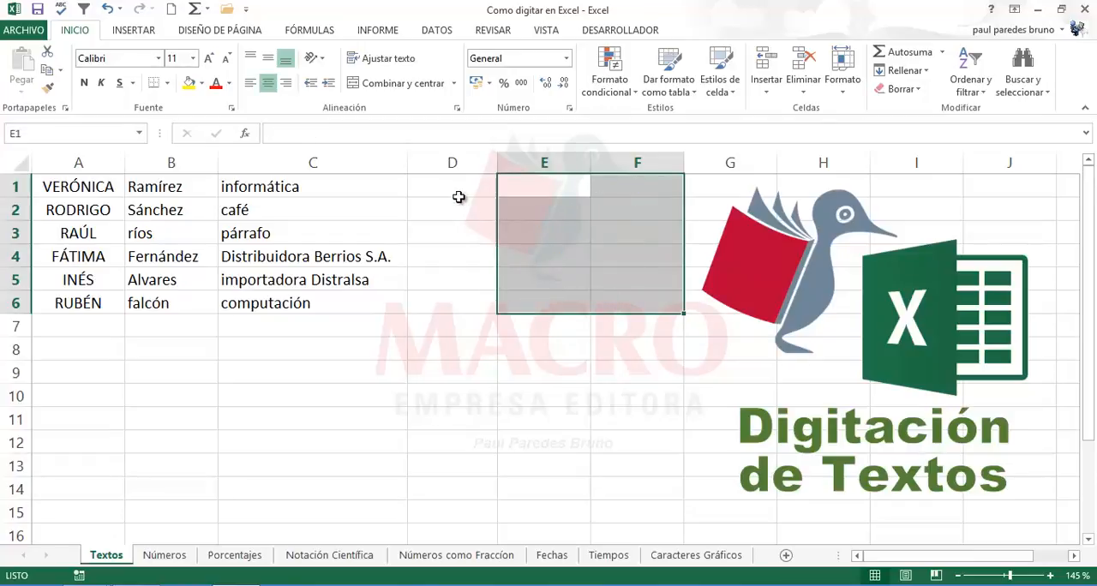
Step: Convert the surnames in B1:B6 to uppercase in D1:D6, entering =MAYUSC(B1) in D1 and filling it down to D6
{"action": "left_click", "coordinate": [449, 188]}
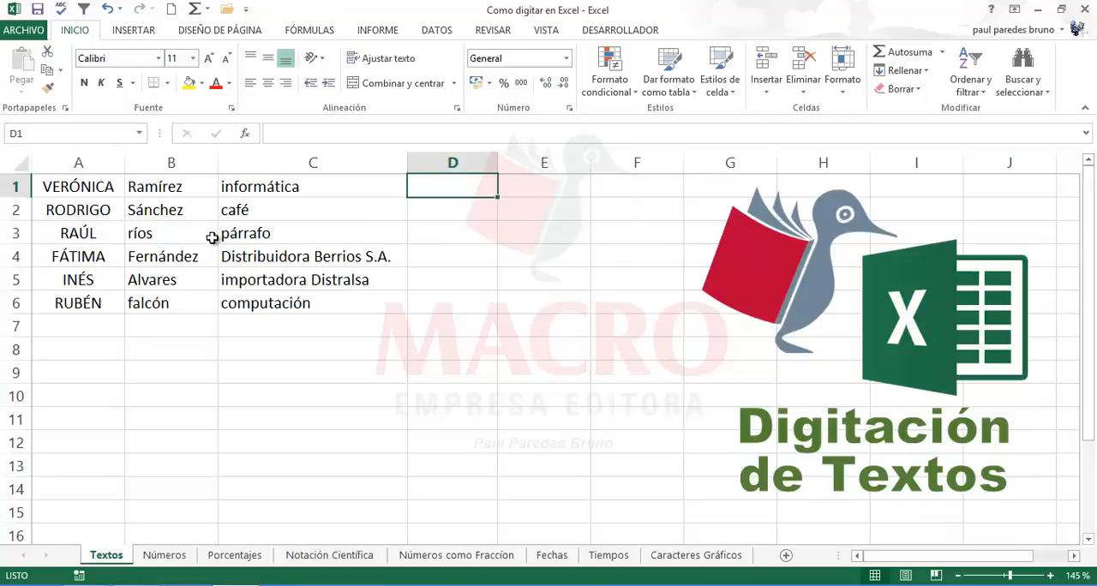
{"action": "left_click_drag", "start_coordinate": [177, 188], "coordinate": [174, 299]}
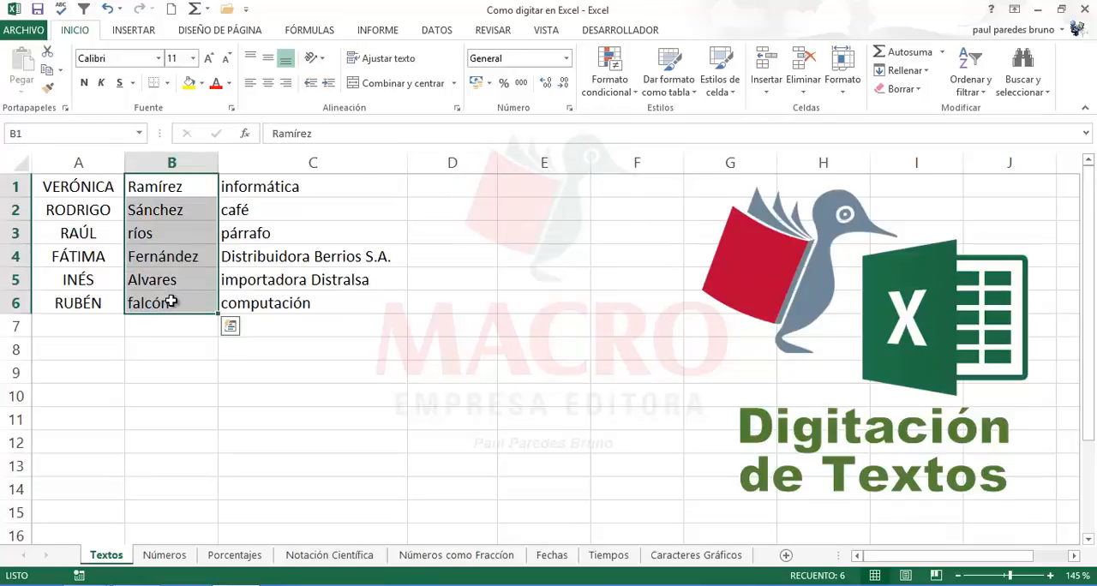
{"action": "left_click", "coordinate": [454, 190]}
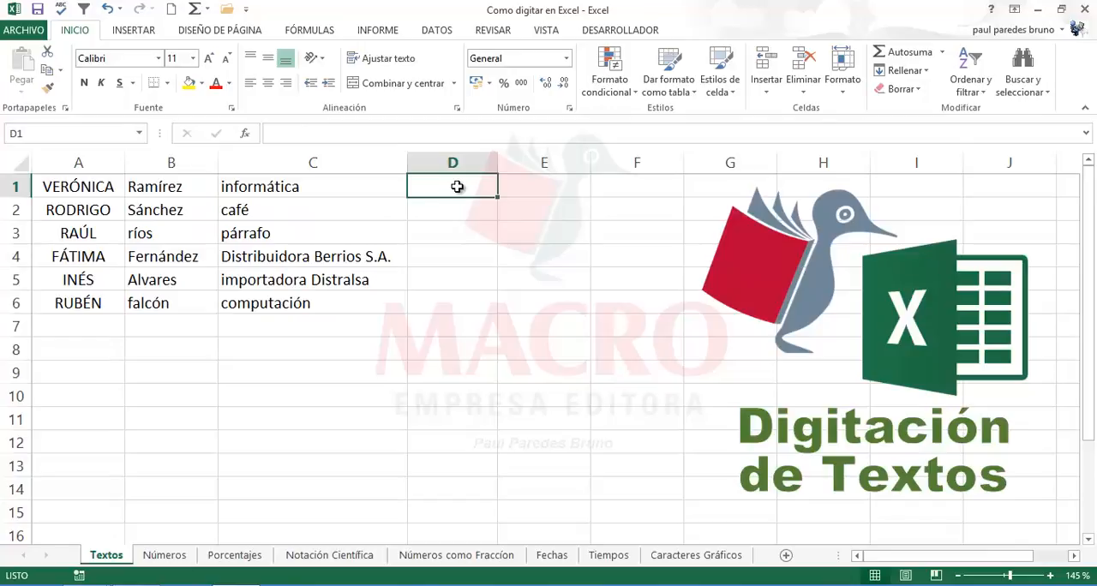
{"action": "type", "text": "=ma"}
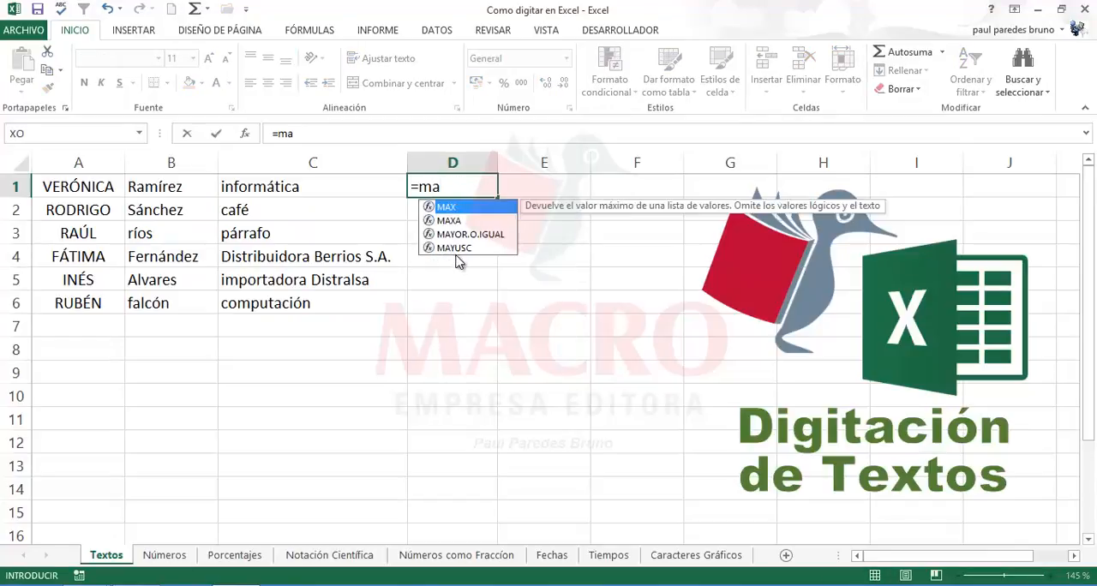
{"action": "double_click", "coordinate": [454, 247]}
{"action": "left_click", "coordinate": [176, 188]}
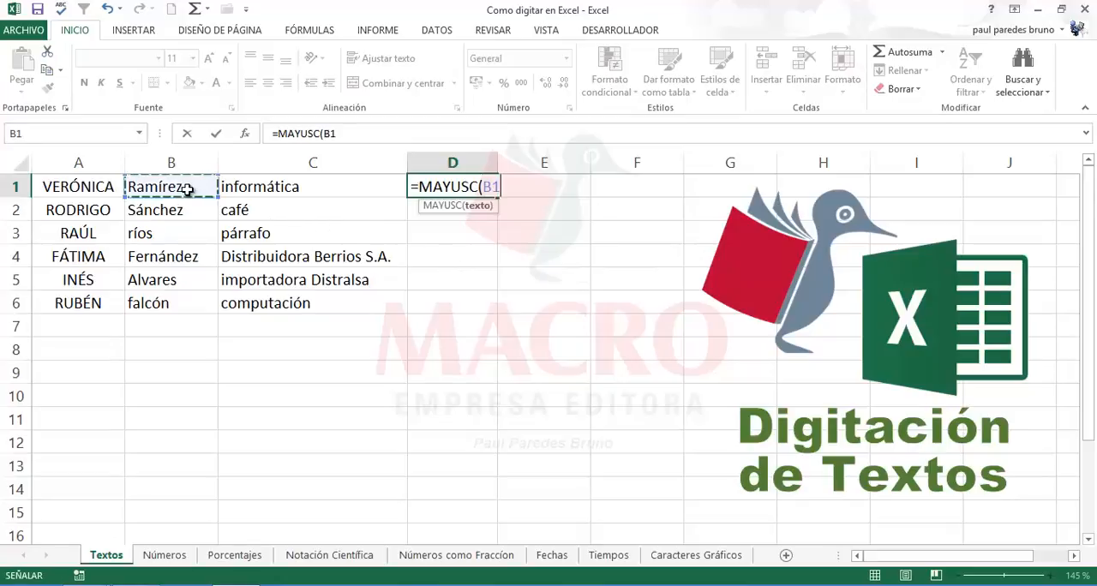
{"action": "key", "text": "Return"}
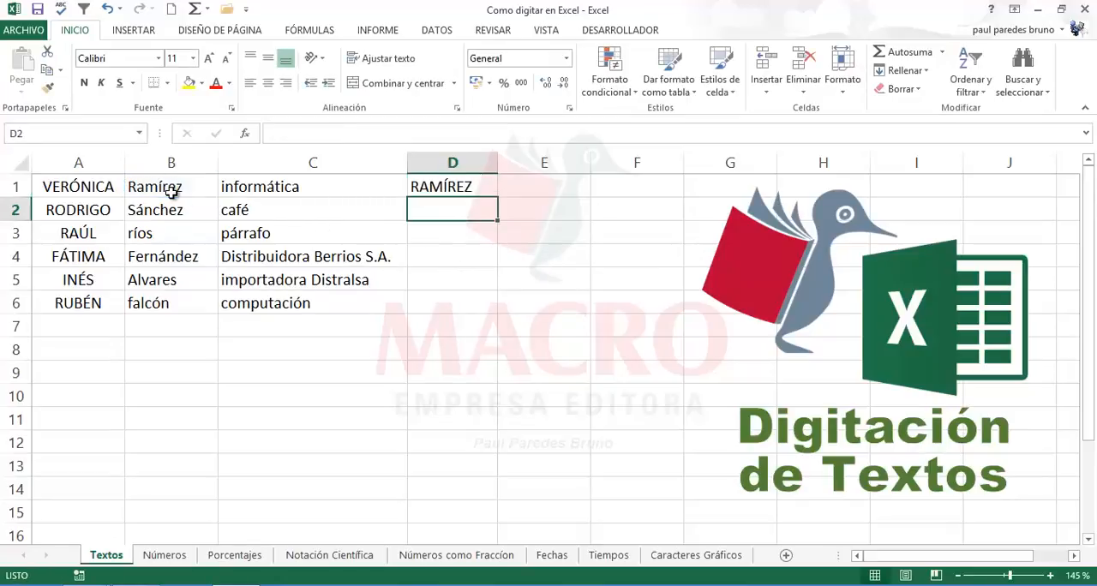
{"action": "left_click", "coordinate": [460, 185]}
{"action": "left_click_drag", "start_coordinate": [497, 197], "coordinate": [495, 314]}
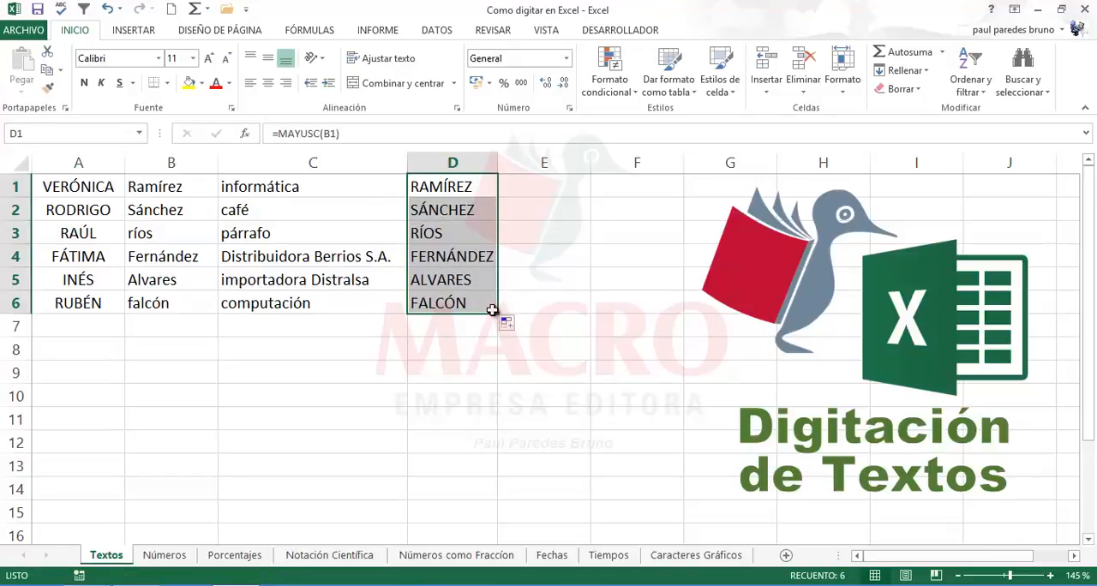
Step: Replace the MAYUSC formulas in D1:D6 with their results using Paste Special with the Valores option
{"action": "right_click", "coordinate": [460, 267]}
{"action": "left_click", "coordinate": [466, 294]}
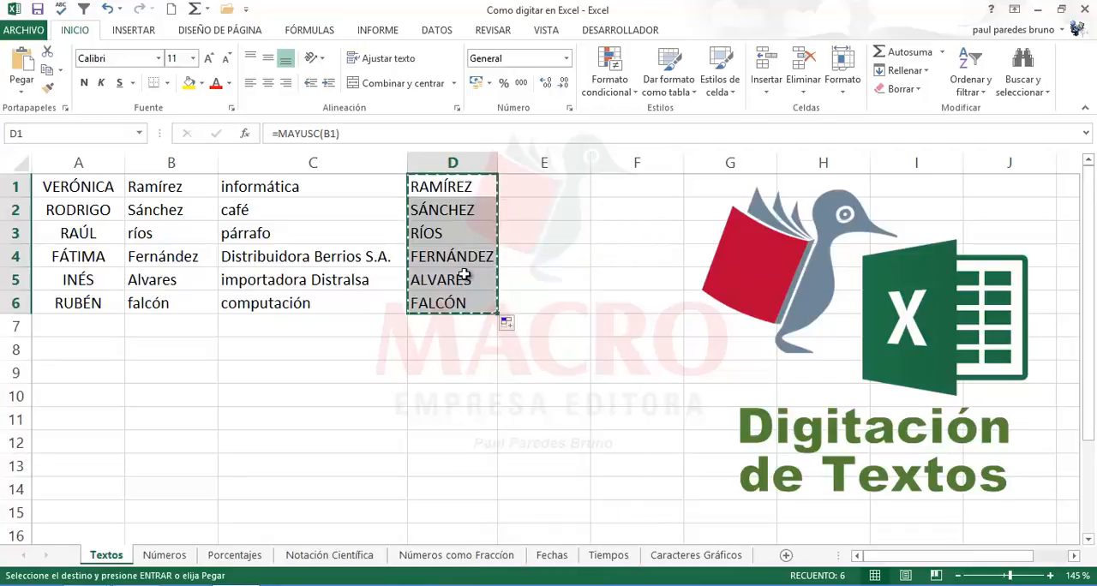
{"action": "right_click", "coordinate": [463, 274]}
{"action": "left_click", "coordinate": [499, 352]}
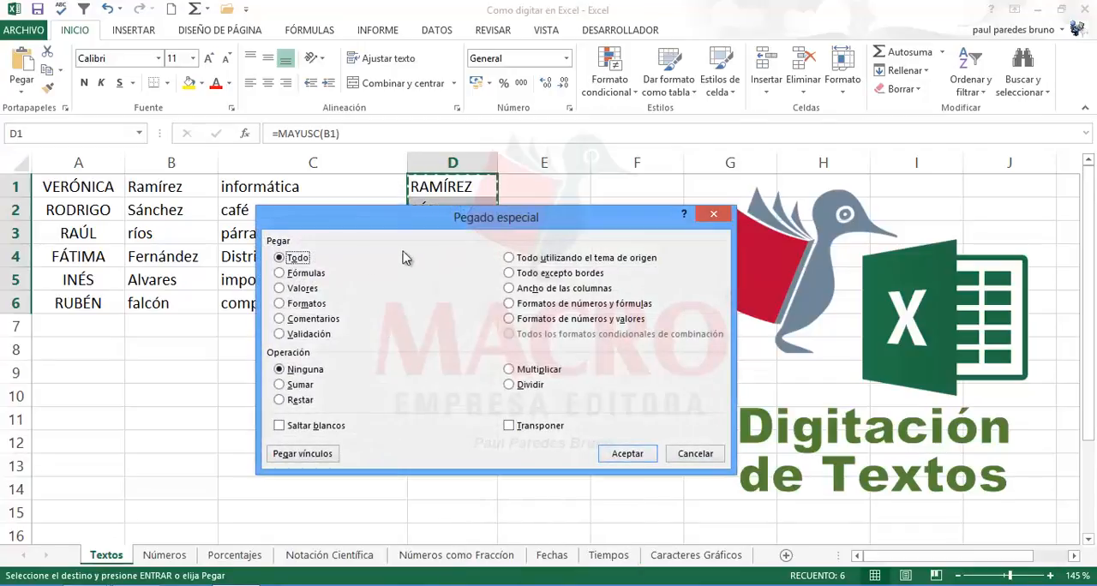
{"action": "left_click", "coordinate": [283, 288]}
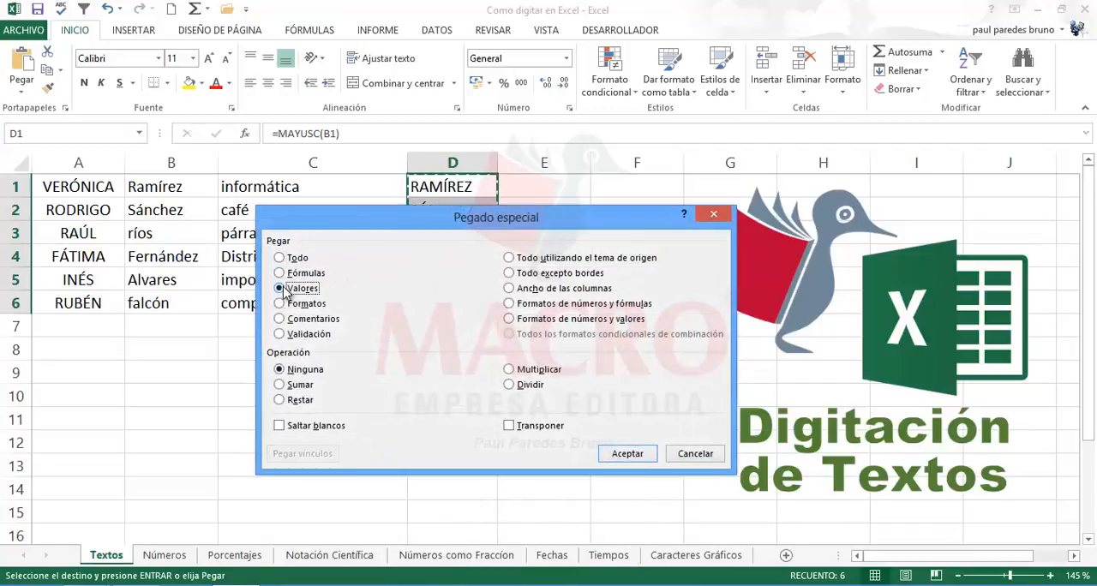
{"action": "left_click", "coordinate": [614, 454]}
{"action": "left_click", "coordinate": [576, 250]}
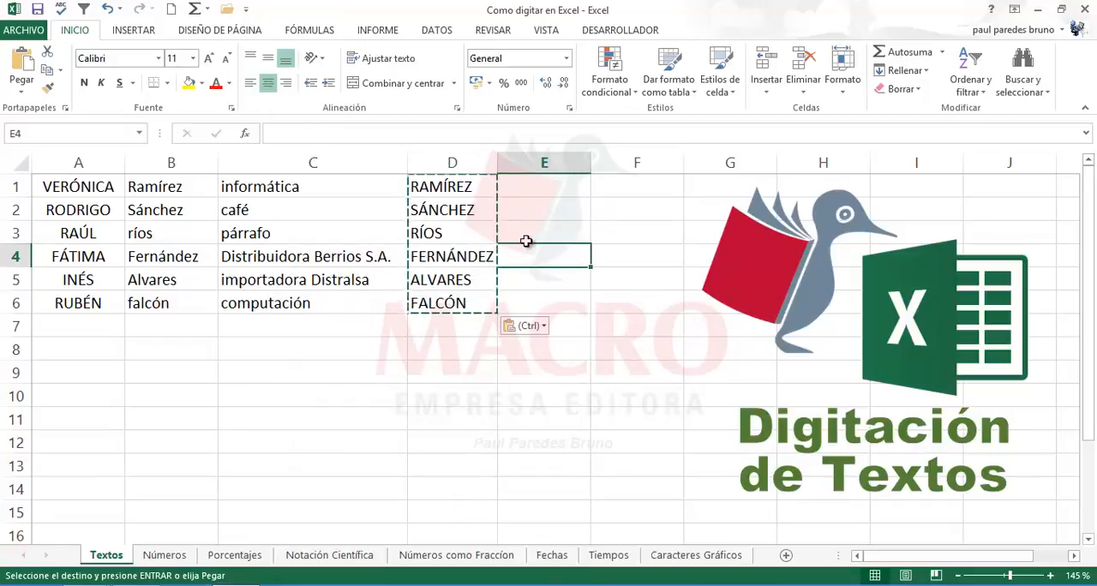
{"action": "key", "text": "Escape"}
Step: Move the uppercase surnames from D1:D6 to B1:B6, replacing the existing data there
{"action": "left_click_drag", "start_coordinate": [186, 180], "coordinate": [179, 302]}
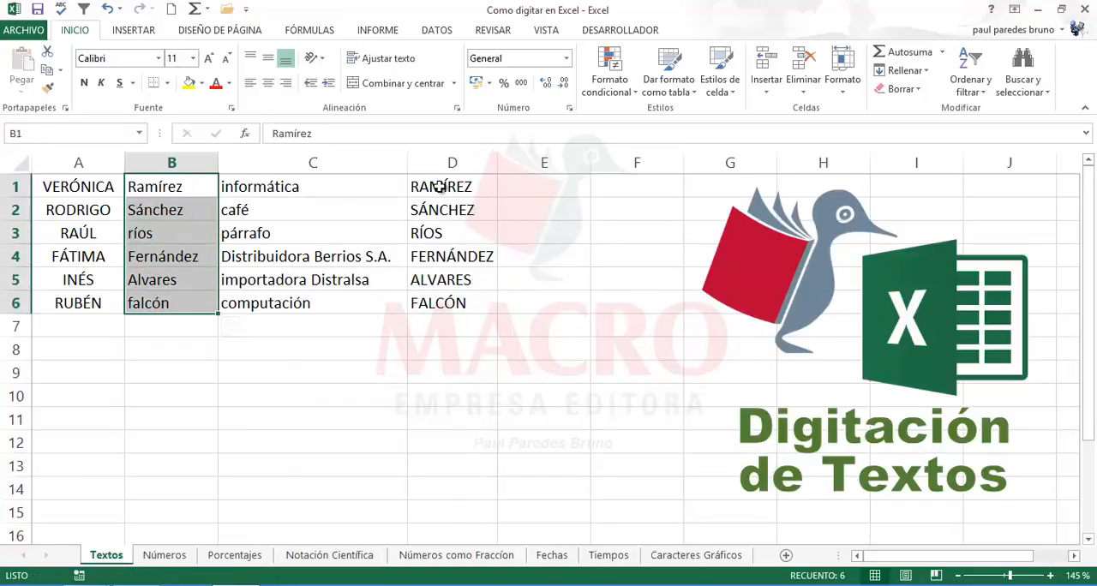
{"action": "left_click_drag", "start_coordinate": [439, 187], "coordinate": [433, 310]}
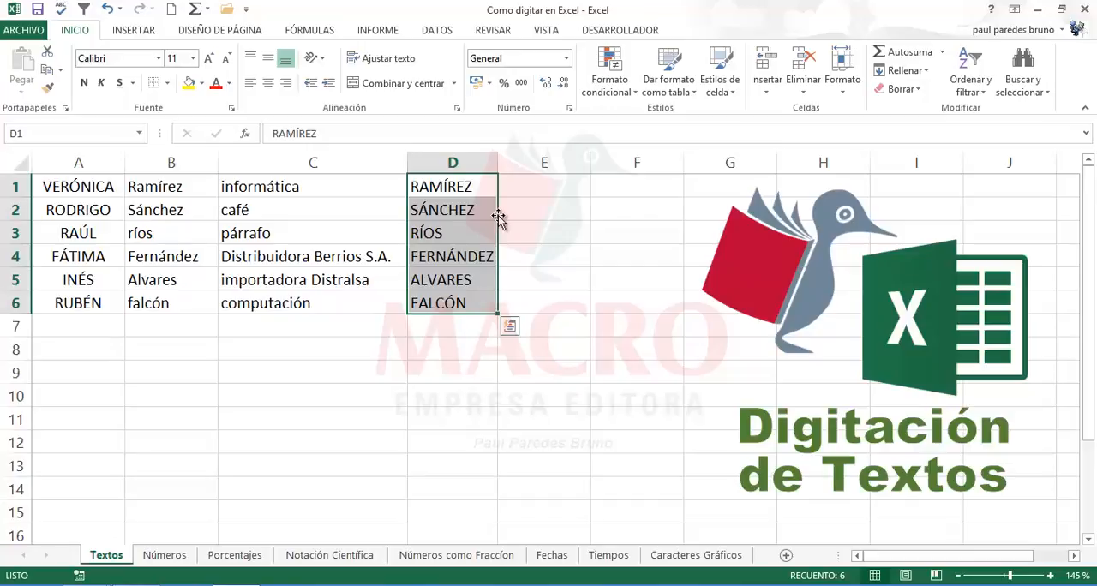
{"action": "left_click_drag", "start_coordinate": [501, 221], "coordinate": [181, 217]}
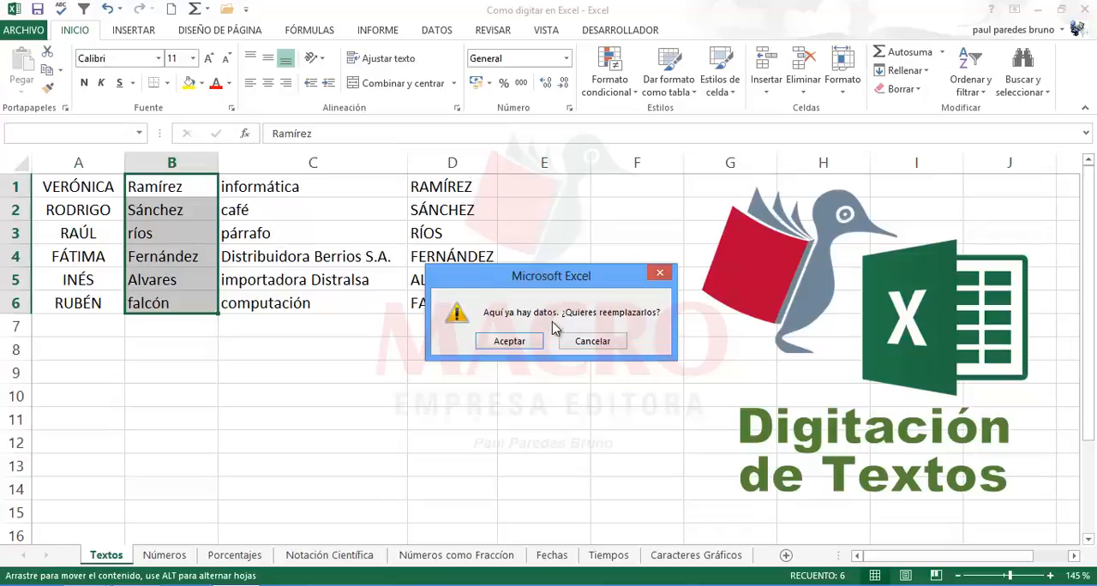
{"action": "left_click", "coordinate": [512, 344]}
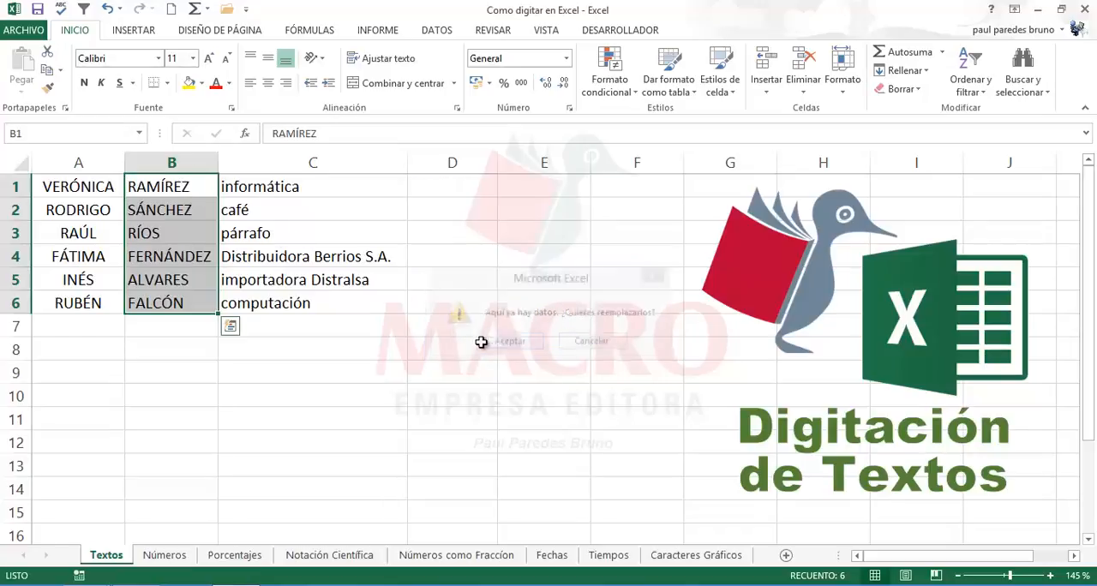
{"action": "left_click", "coordinate": [487, 307]}
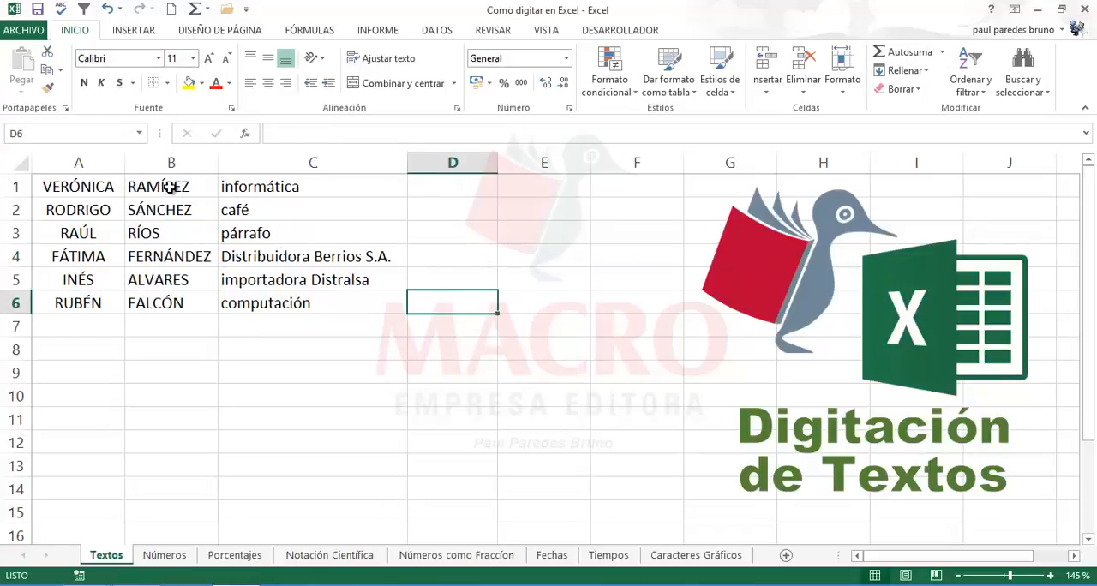
{"action": "left_click_drag", "start_coordinate": [173, 185], "coordinate": [172, 296]}
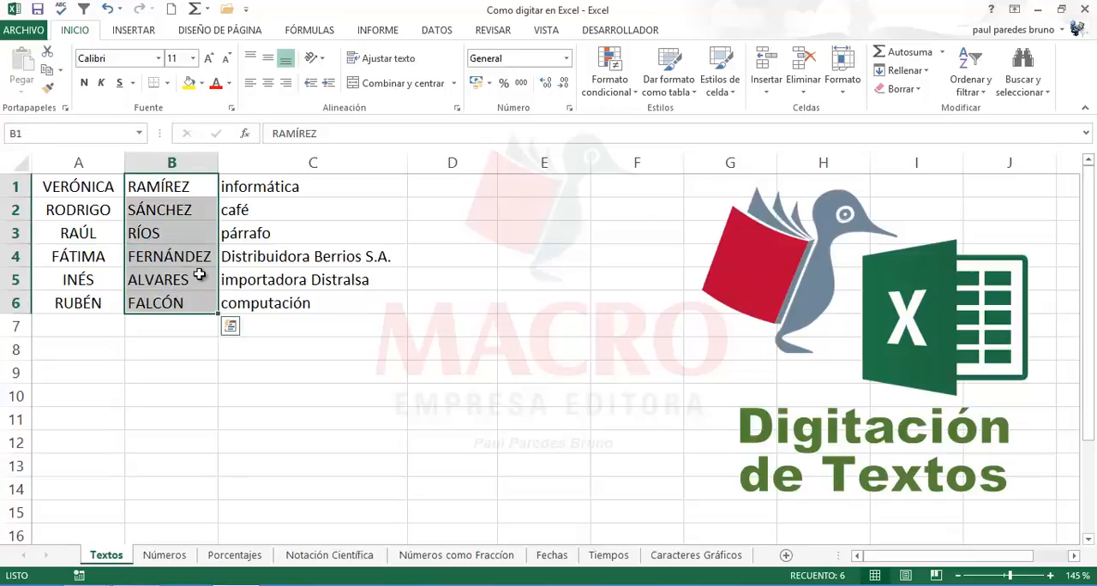
{"action": "left_click", "coordinate": [180, 273]}
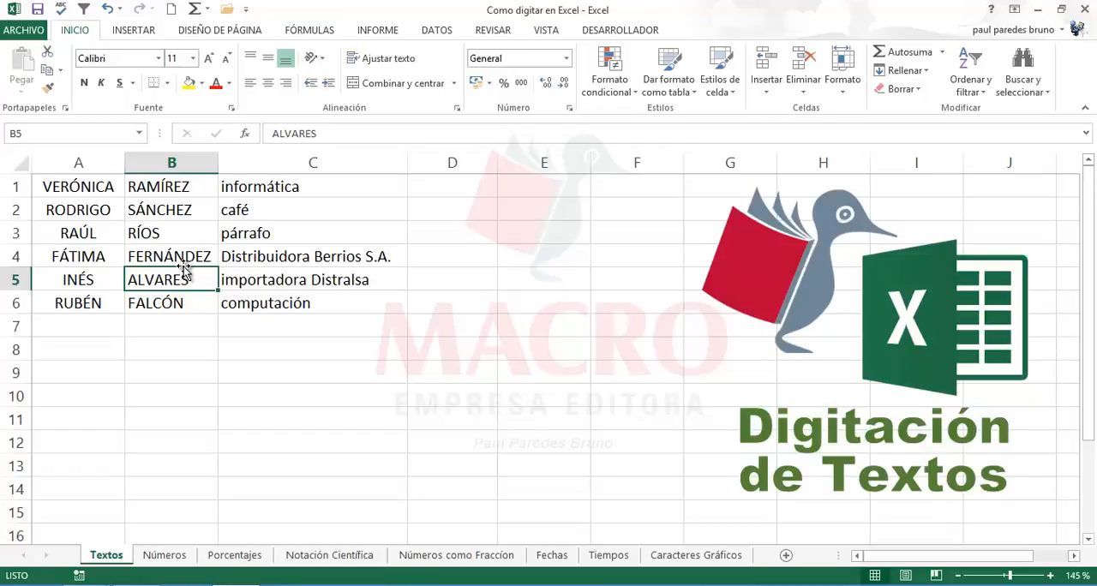
Step: Join the first name and surname of row 1 in D1 with the formula =A1&B1
{"action": "left_click", "coordinate": [451, 188]}
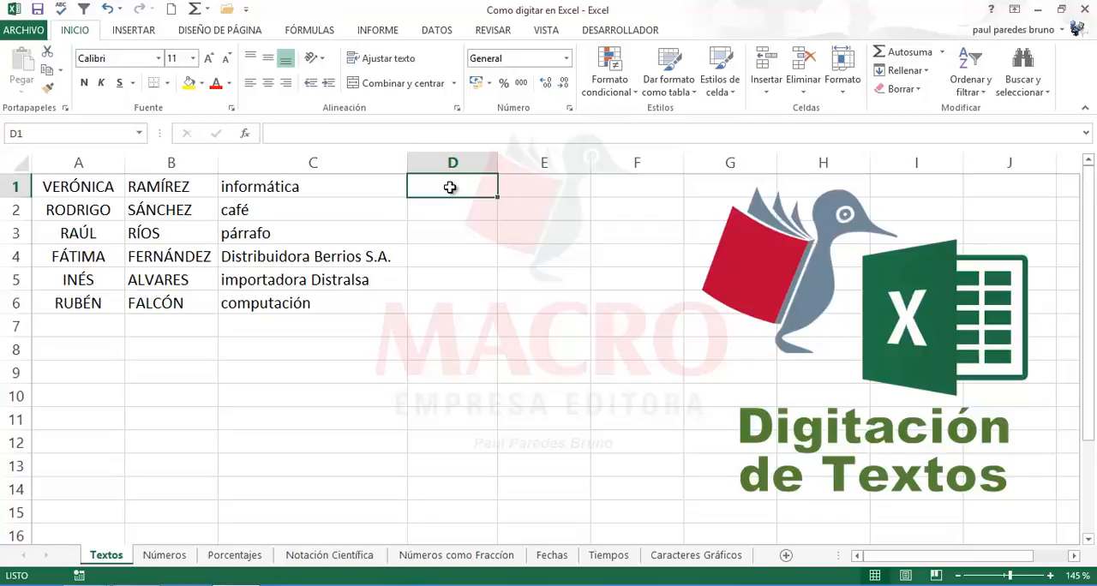
{"action": "left_click", "coordinate": [80, 188]}
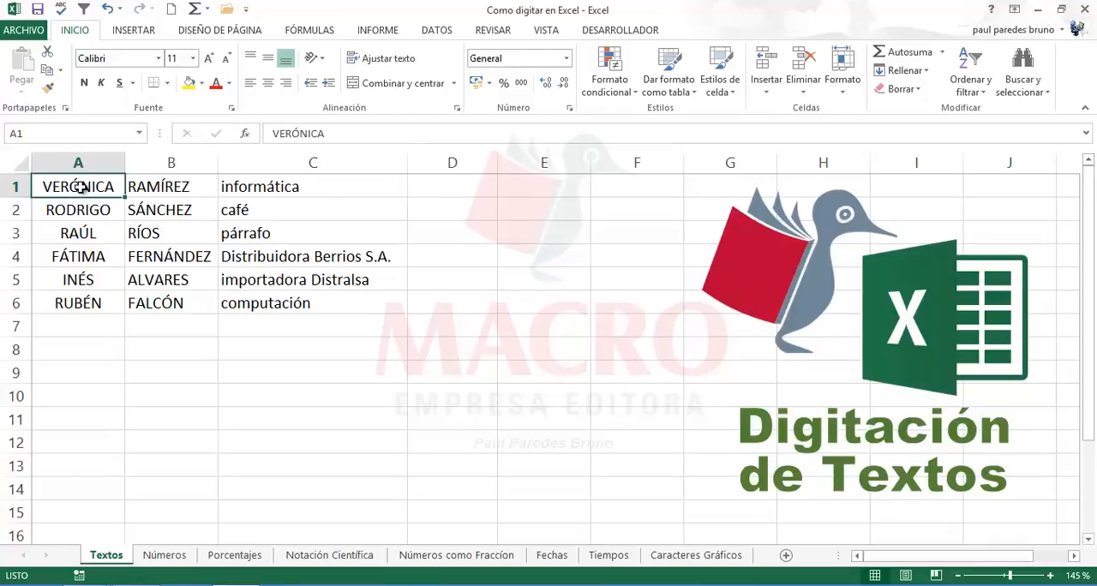
{"action": "left_click", "coordinate": [163, 188]}
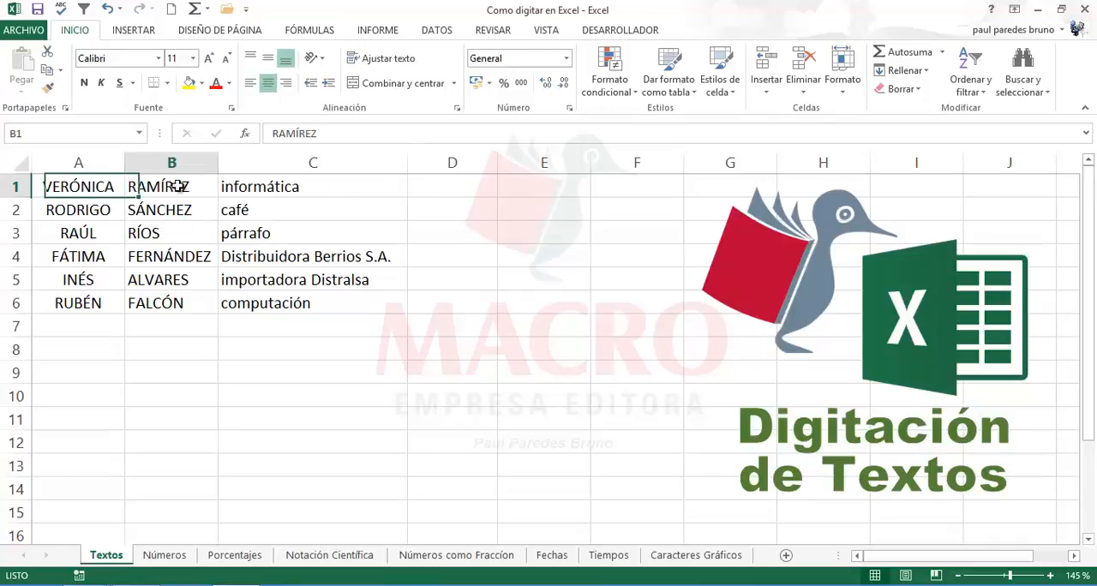
{"action": "left_click", "coordinate": [459, 189]}
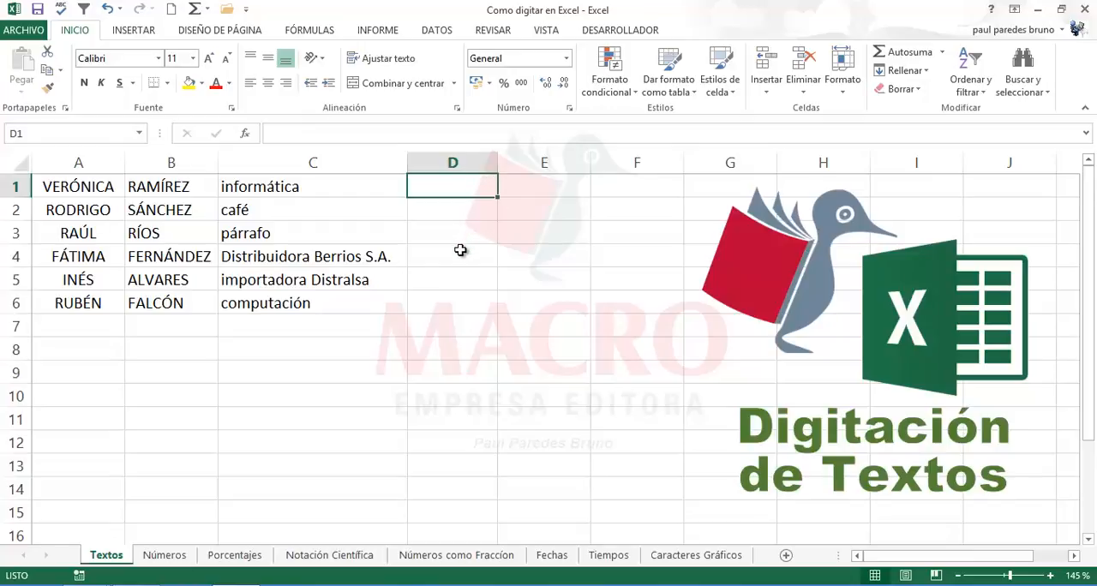
{"action": "left_click", "coordinate": [429, 317]}
{"action": "left_click", "coordinate": [458, 187]}
{"action": "type", "text": "="}
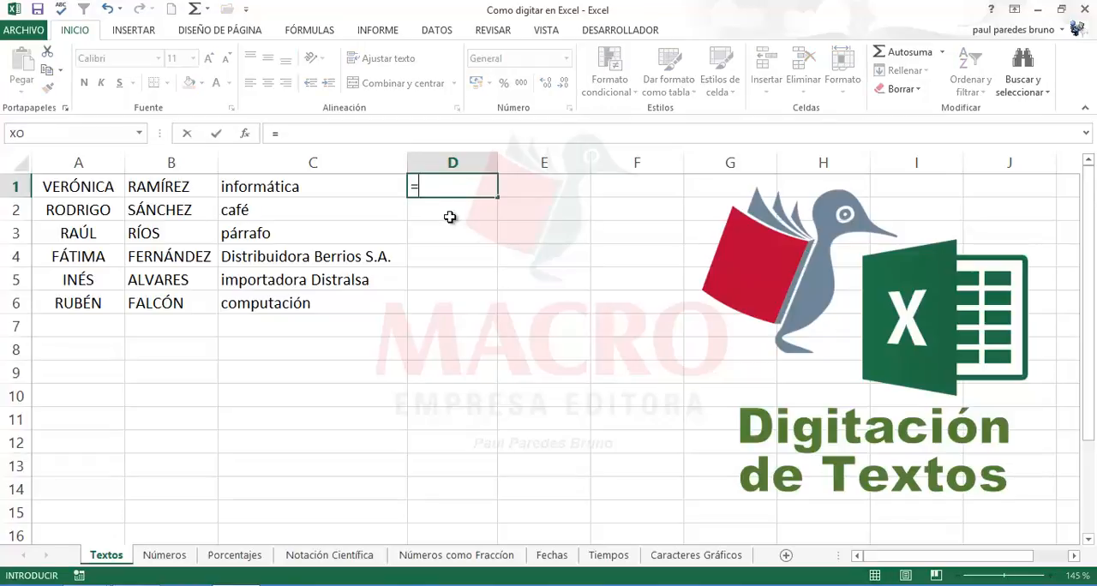
{"action": "left_click", "coordinate": [95, 190]}
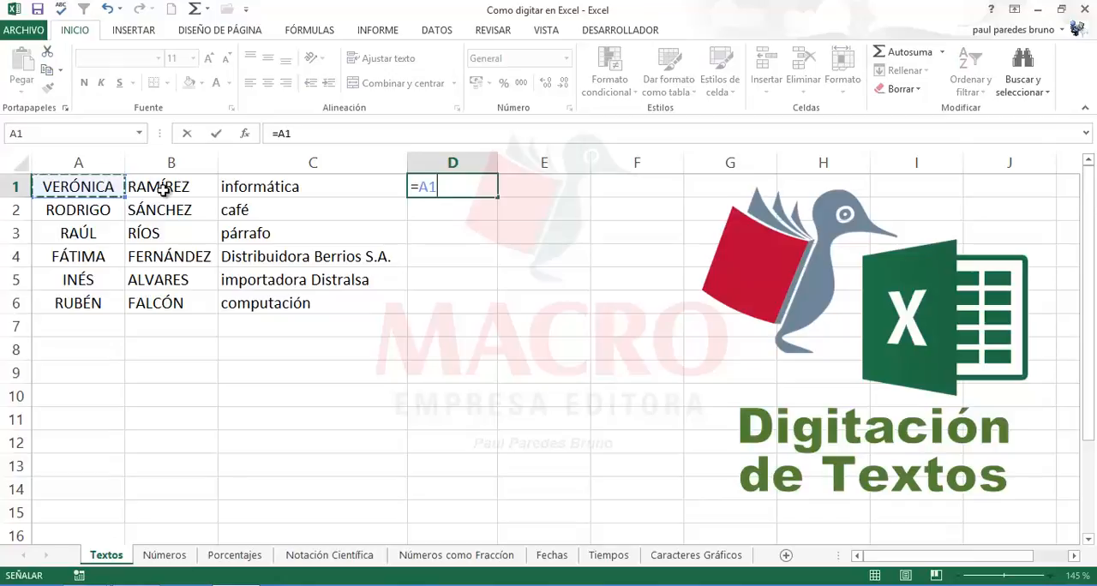
{"action": "type", "text": "&"}
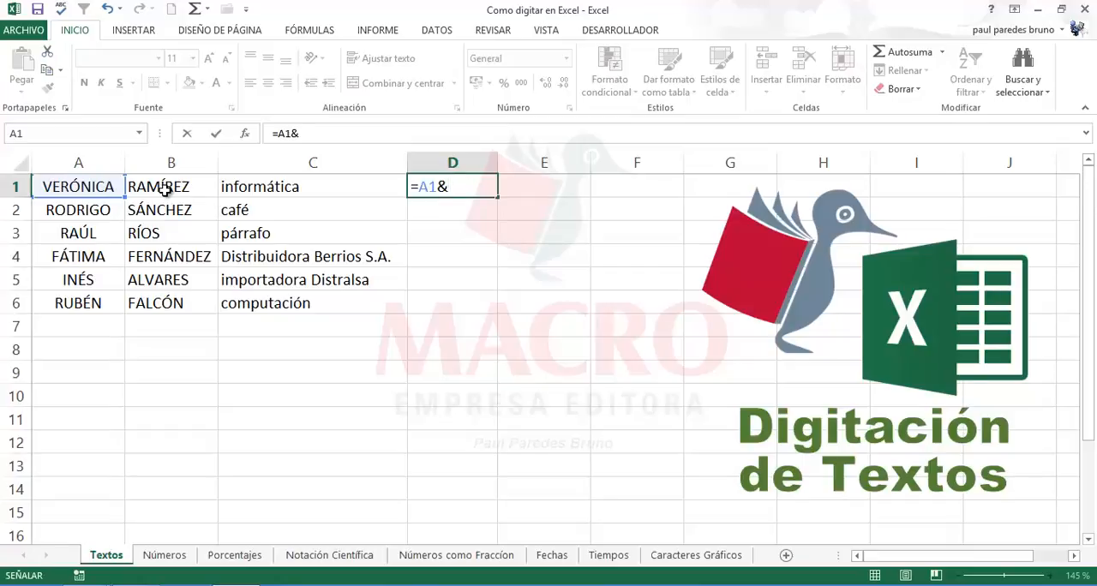
{"action": "left_click", "coordinate": [163, 190]}
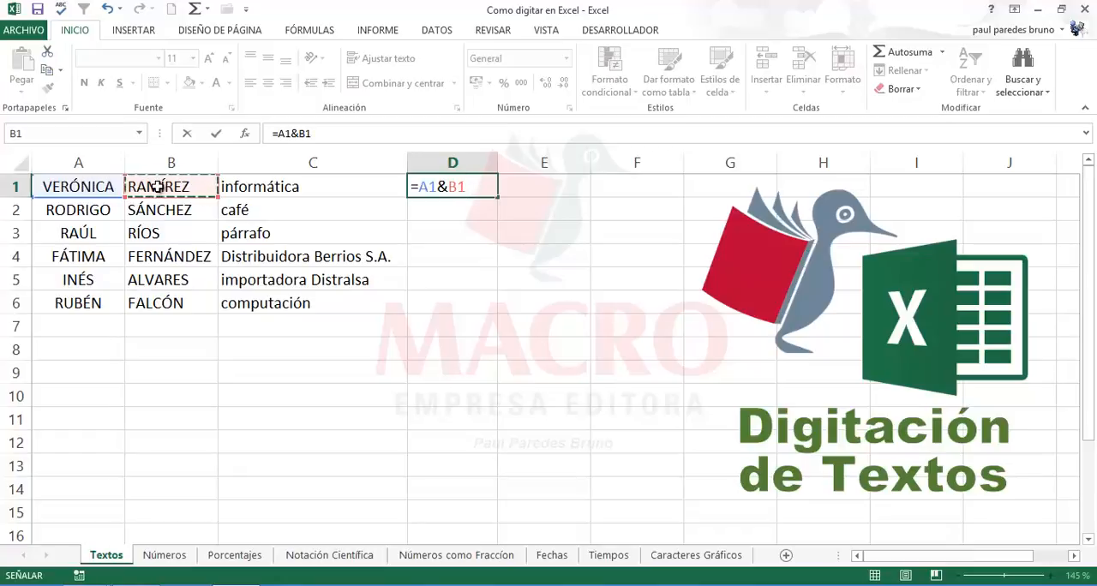
{"action": "key", "text": "Return"}
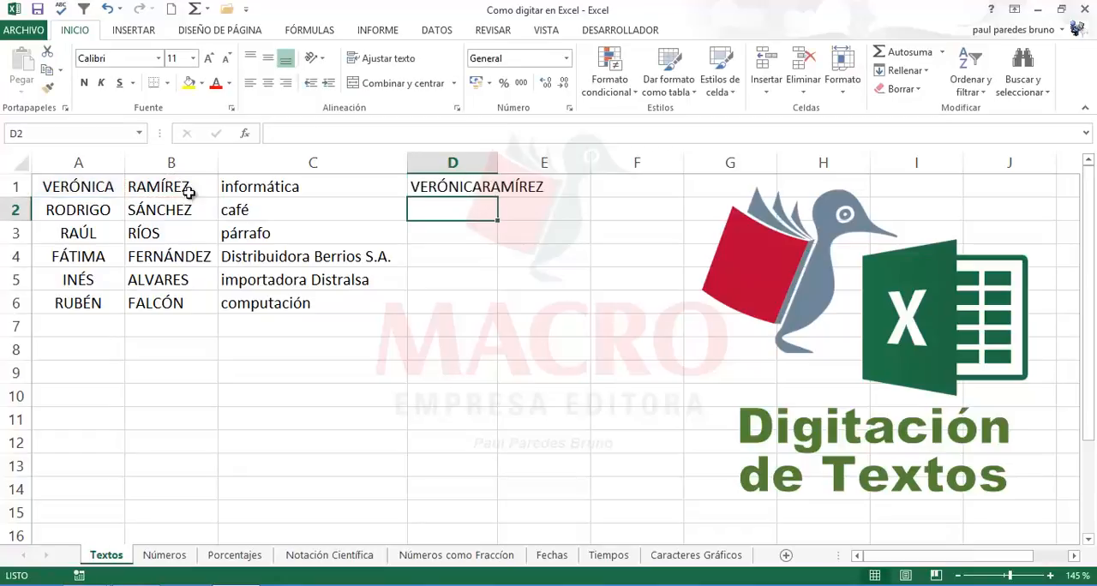
{"action": "left_click", "coordinate": [484, 192]}
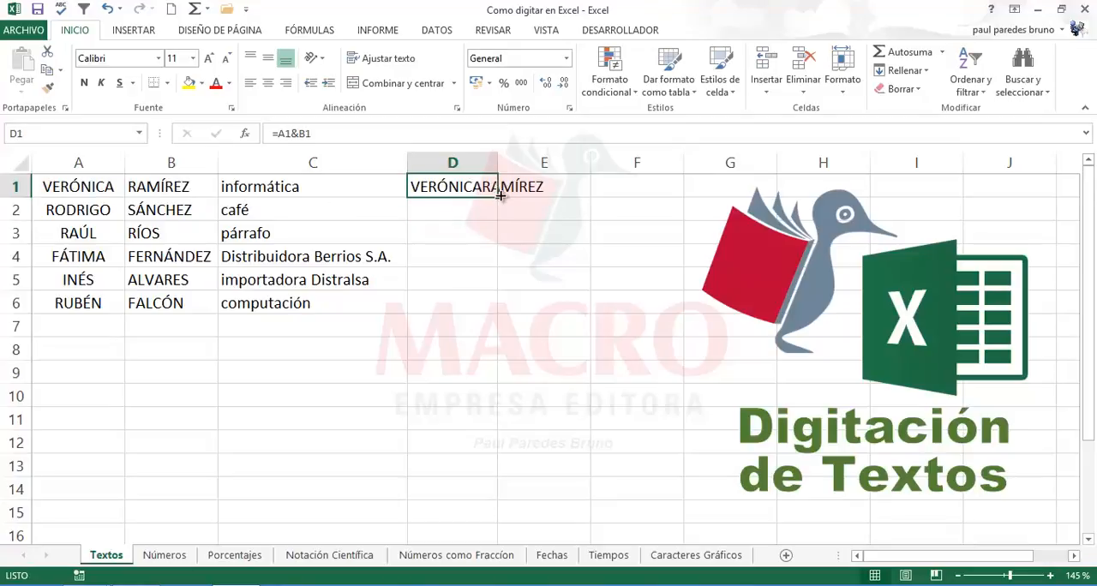
Step: Copy the name-joining formula from D1 down through D6
{"action": "left_click_drag", "start_coordinate": [502, 197], "coordinate": [492, 306]}
{"action": "left_click", "coordinate": [451, 349]}
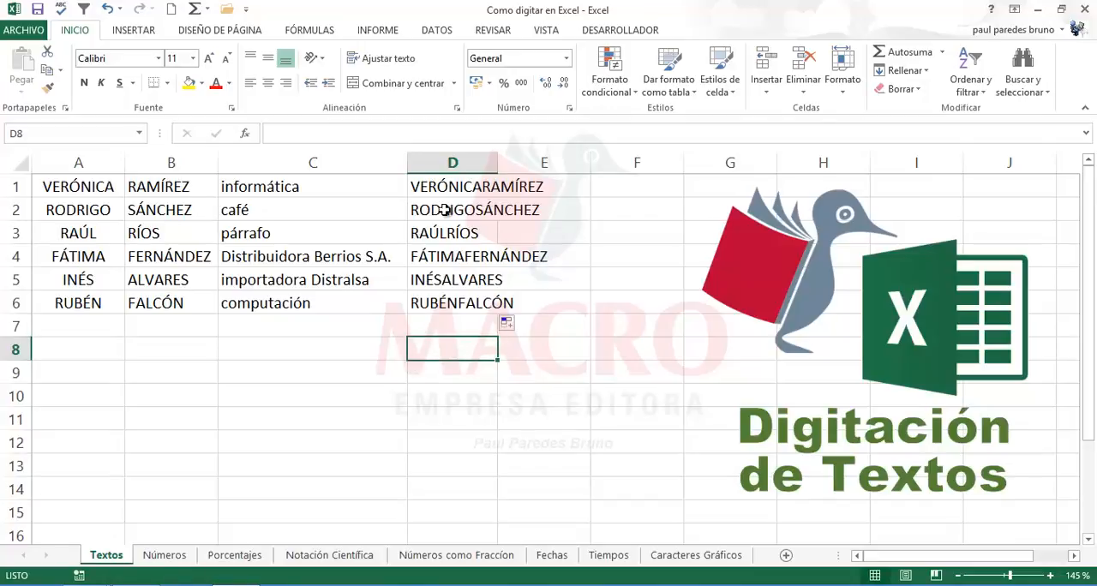
Step: Edit the formula in D1 to =A1&" "&B1 so a space separates the first name and surname
{"action": "left_click", "coordinate": [426, 189]}
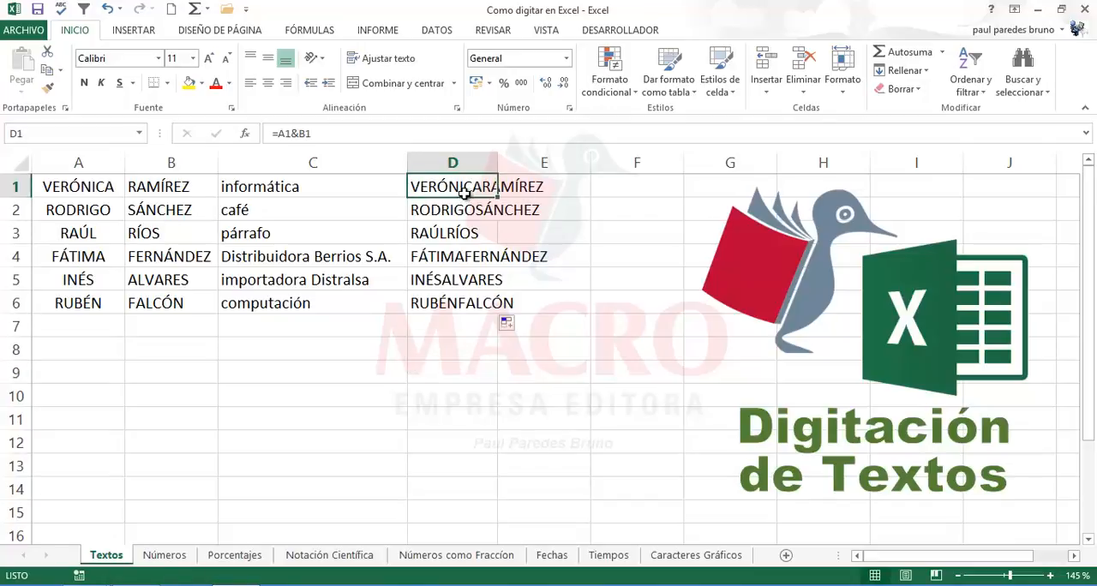
{"action": "double_click", "coordinate": [448, 189]}
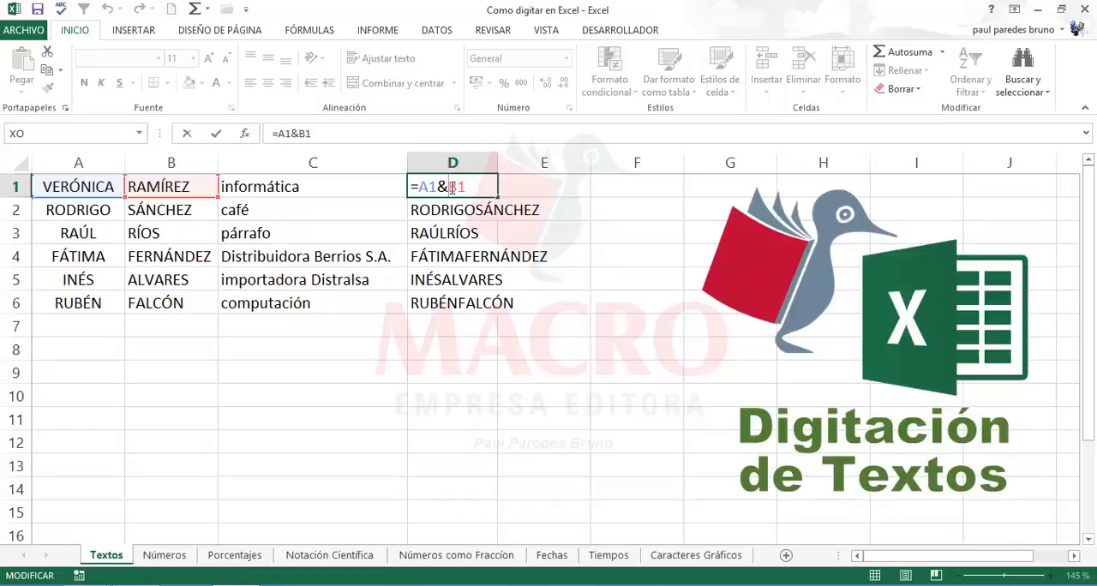
{"action": "left_click", "coordinate": [452, 186]}
{"action": "type", "text": "\" "}
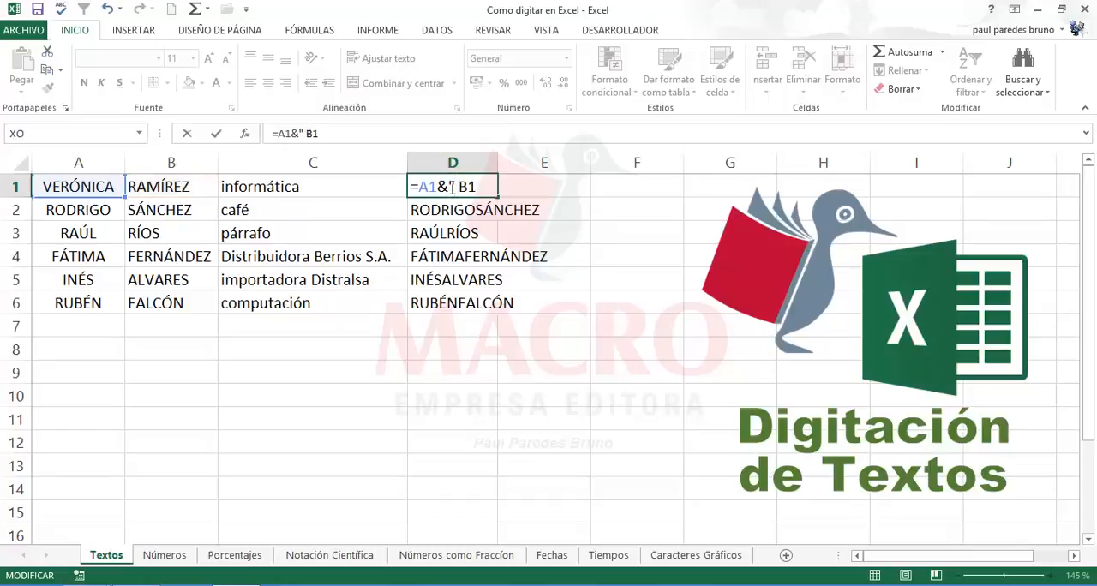
{"action": "type", "text": "\"&"}
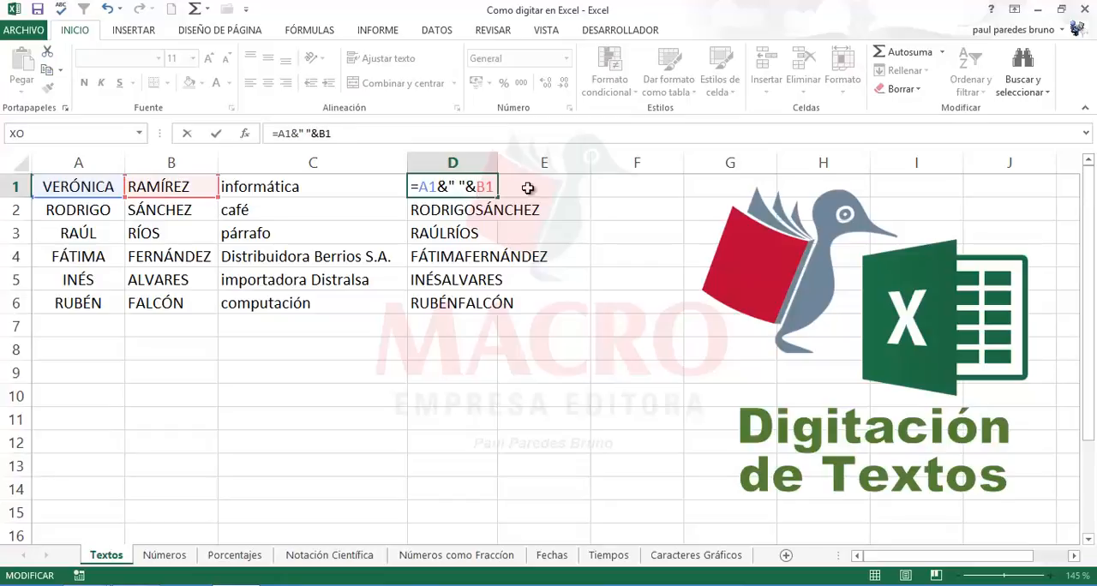
{"action": "key", "text": "Return"}
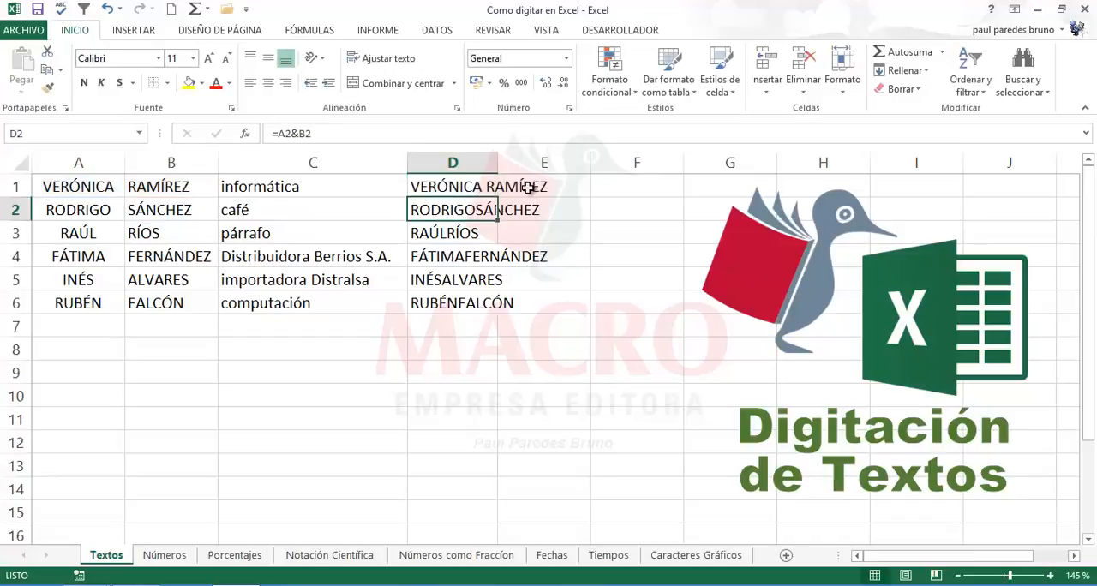
Step: Fill the space-separated joining formula from D1 down to D6
{"action": "left_click", "coordinate": [488, 189]}
{"action": "left_click_drag", "start_coordinate": [497, 197], "coordinate": [494, 310]}
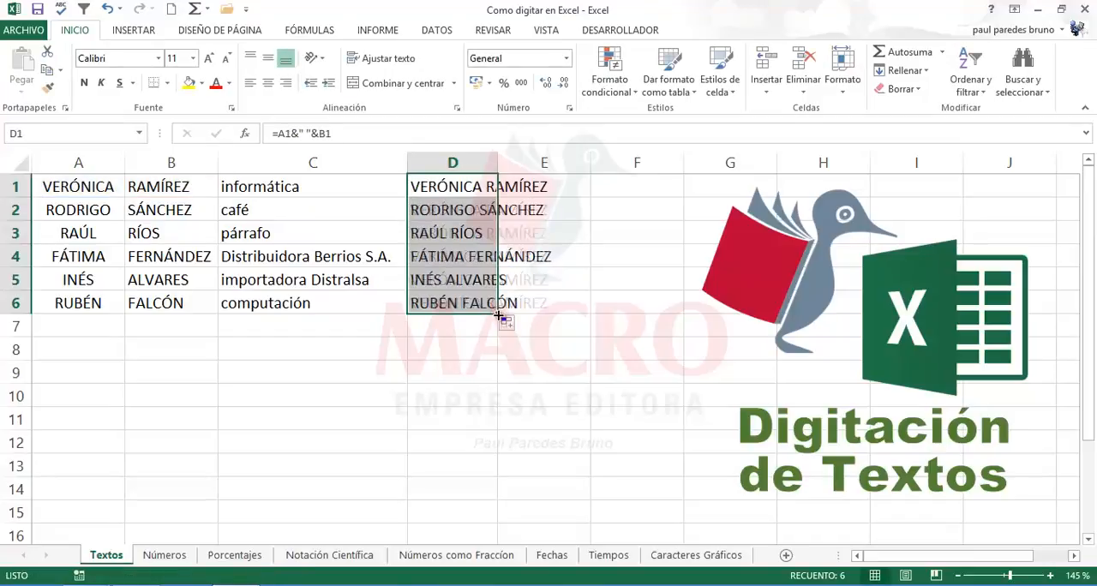
{"action": "left_click", "coordinate": [454, 332]}
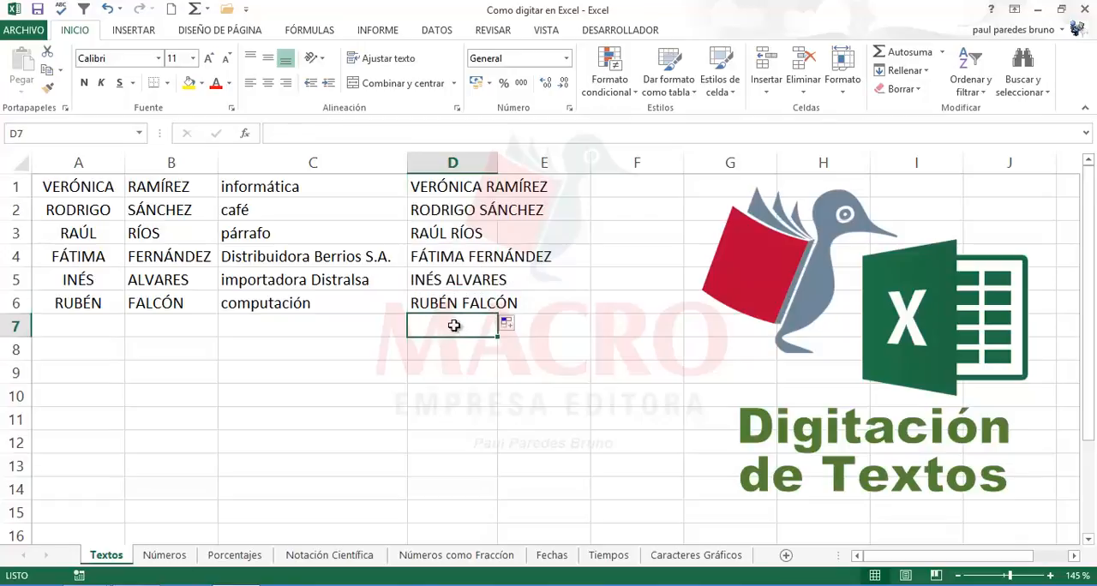
Step: Reverse the order in the D1 formula to =B1&" "&A1 so the surname precedes the first name
{"action": "left_click", "coordinate": [449, 188]}
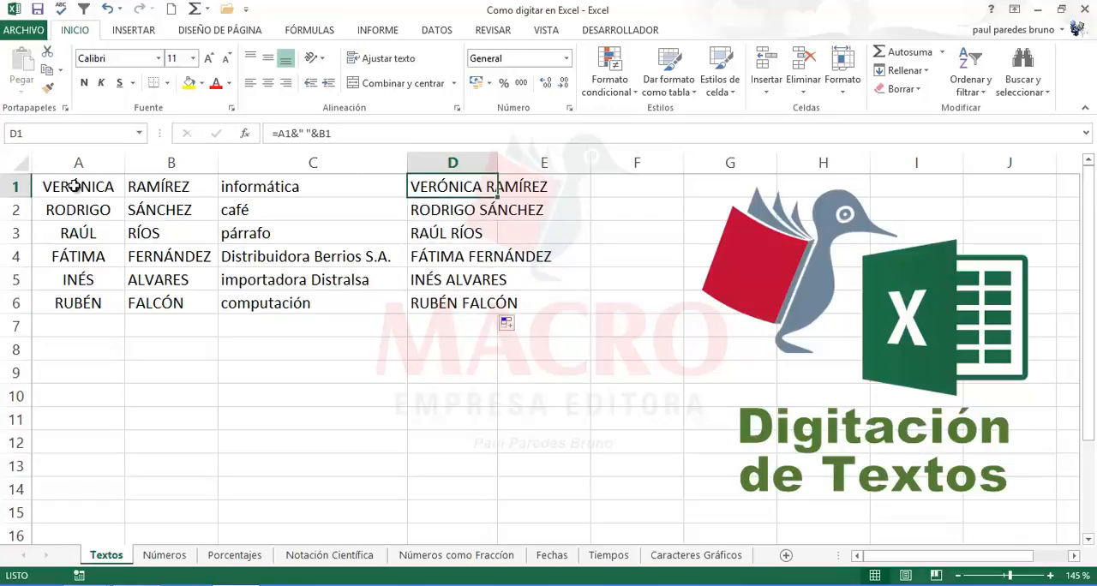
{"action": "double_click", "coordinate": [439, 187]}
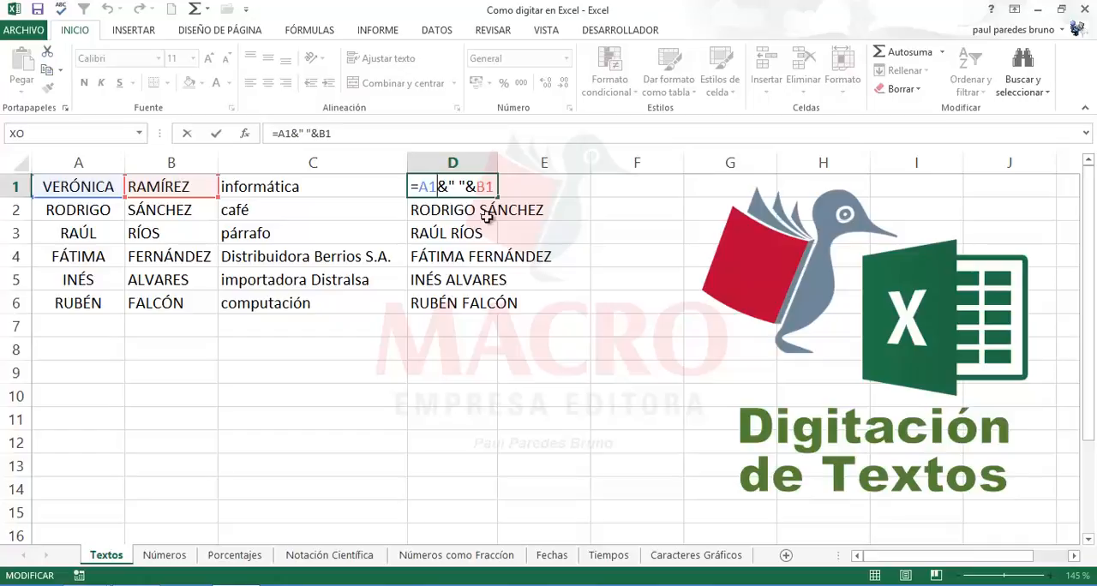
{"action": "key", "text": "BackSpace"}
{"action": "key", "text": "BackSpace"}
{"action": "type", "text": "b"}
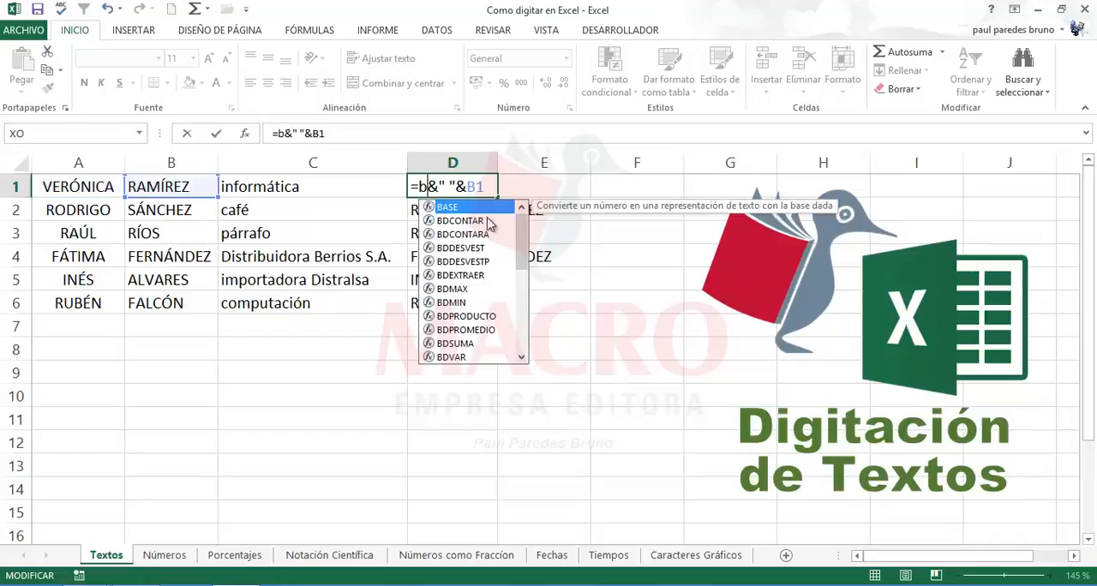
{"action": "type", "text": "1"}
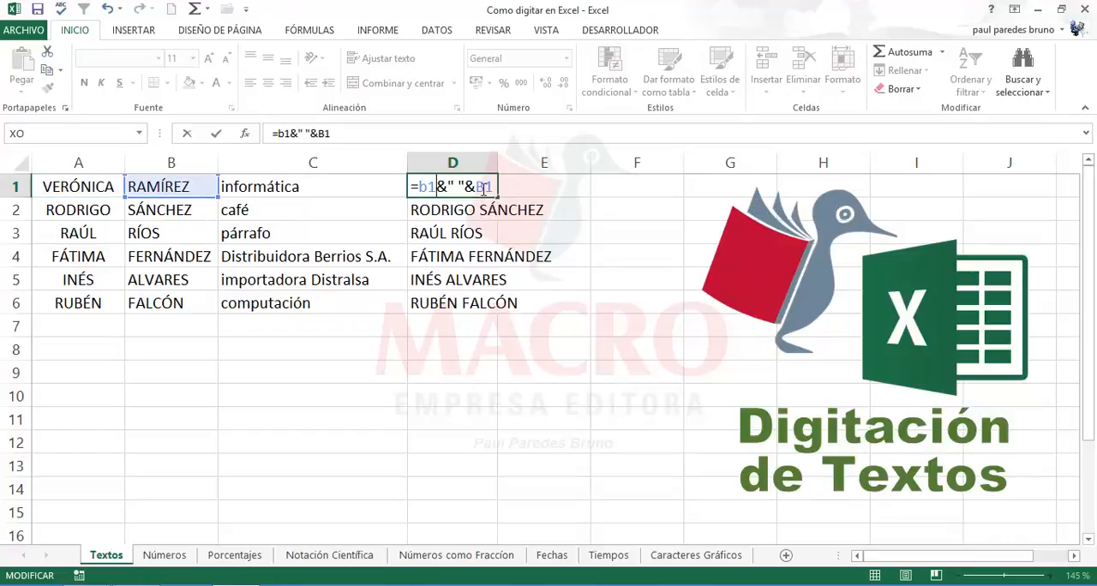
{"action": "double_click", "coordinate": [487, 186]}
{"action": "type", "text": "a1"}
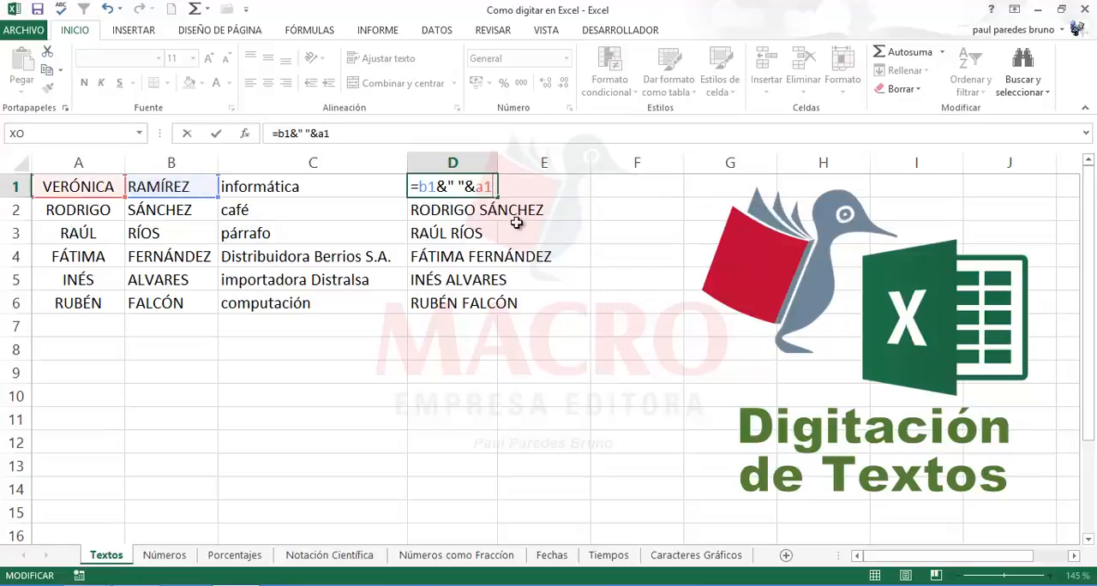
{"action": "key", "text": "Return"}
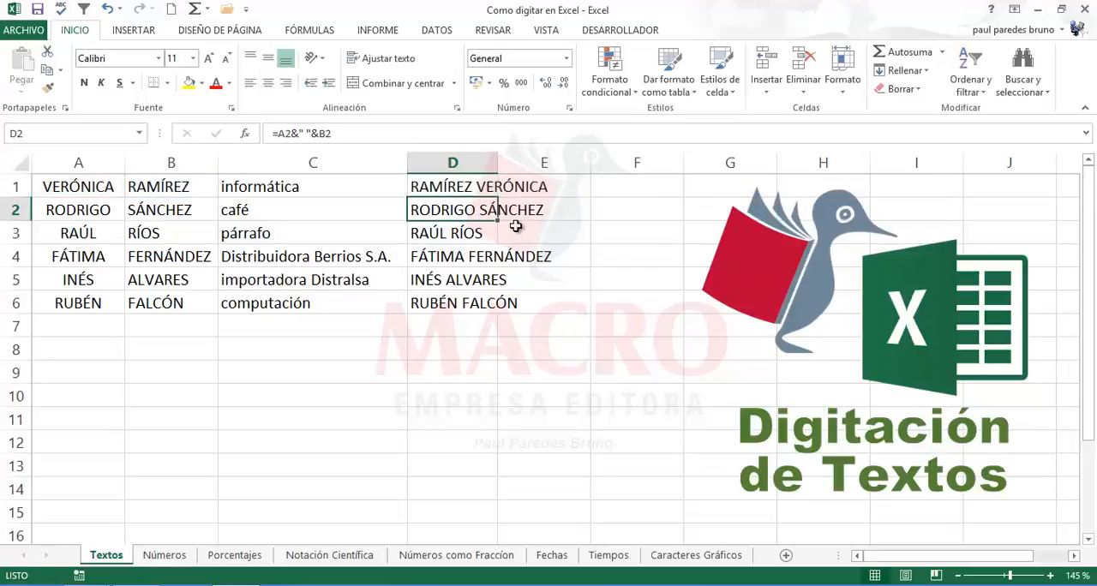
Step: Fill the surname-first formula from D1 down to D6
{"action": "left_click", "coordinate": [484, 186]}
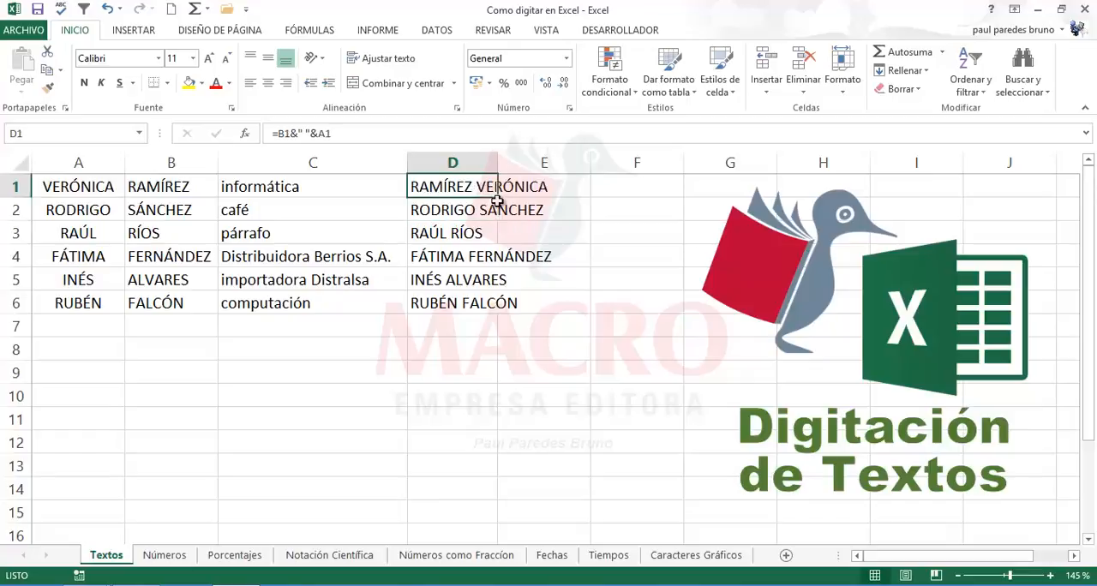
{"action": "left_click_drag", "start_coordinate": [496, 197], "coordinate": [502, 312]}
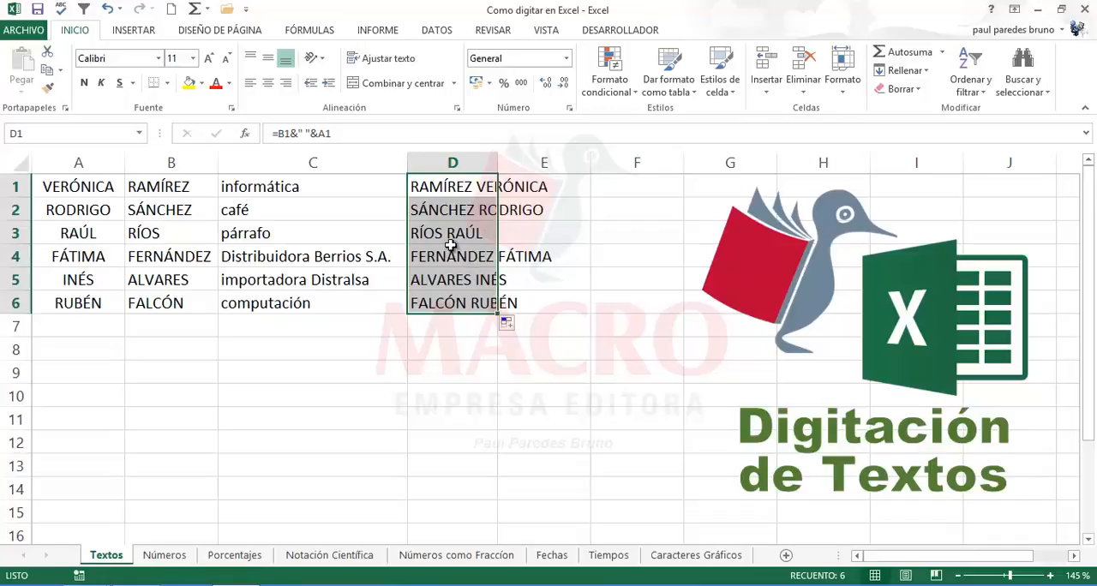
{"action": "left_click", "coordinate": [451, 191]}
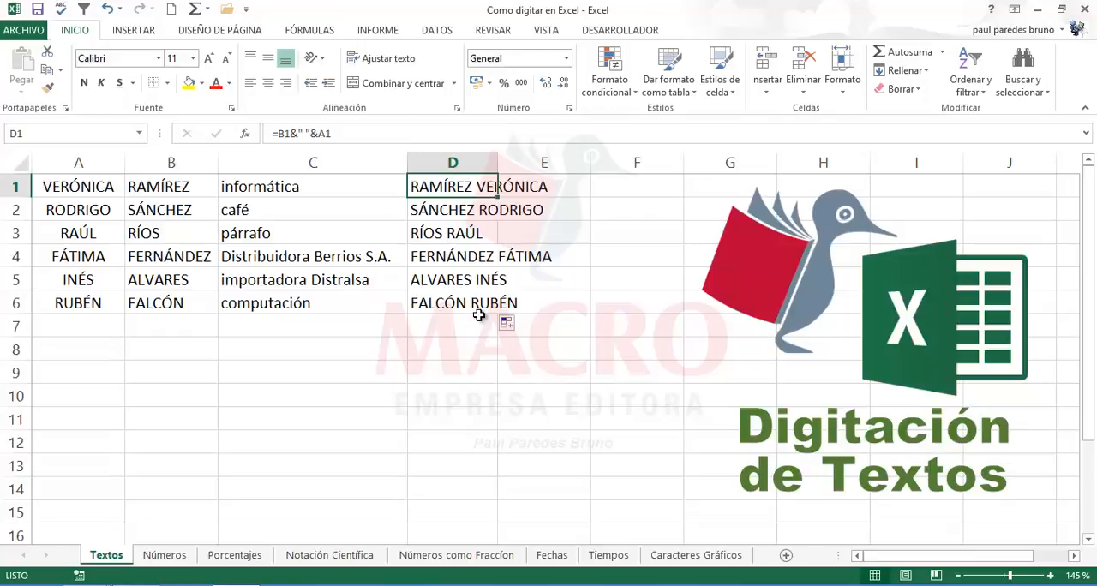
Step: Delete the first name in A1 to test its link to the joined names, and undo the deletion
{"action": "left_click", "coordinate": [89, 192]}
{"action": "left_click", "coordinate": [154, 185]}
{"action": "left_click", "coordinate": [106, 185]}
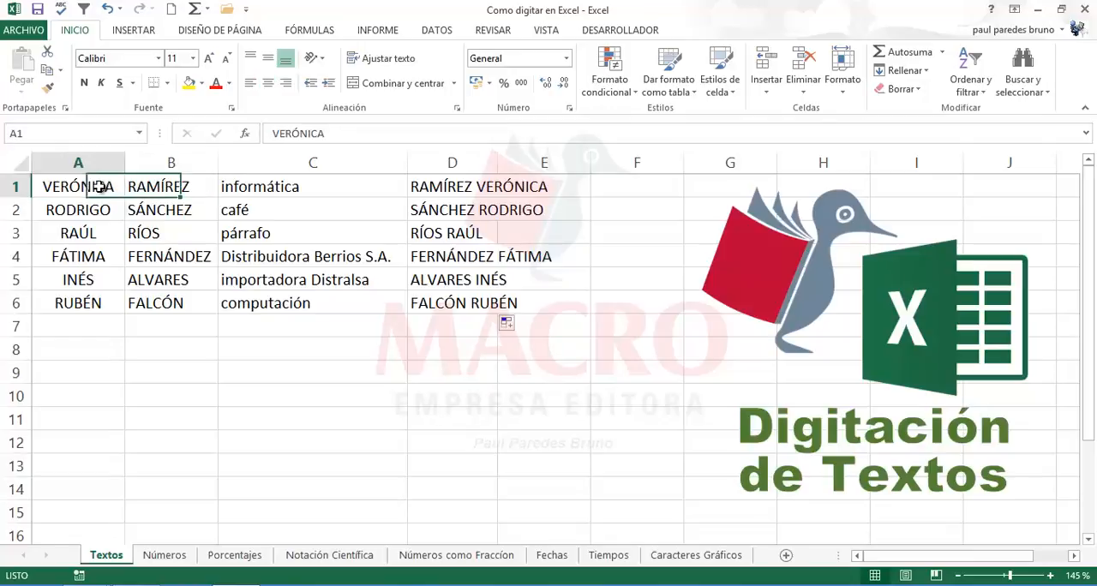
{"action": "key", "text": "Delete"}
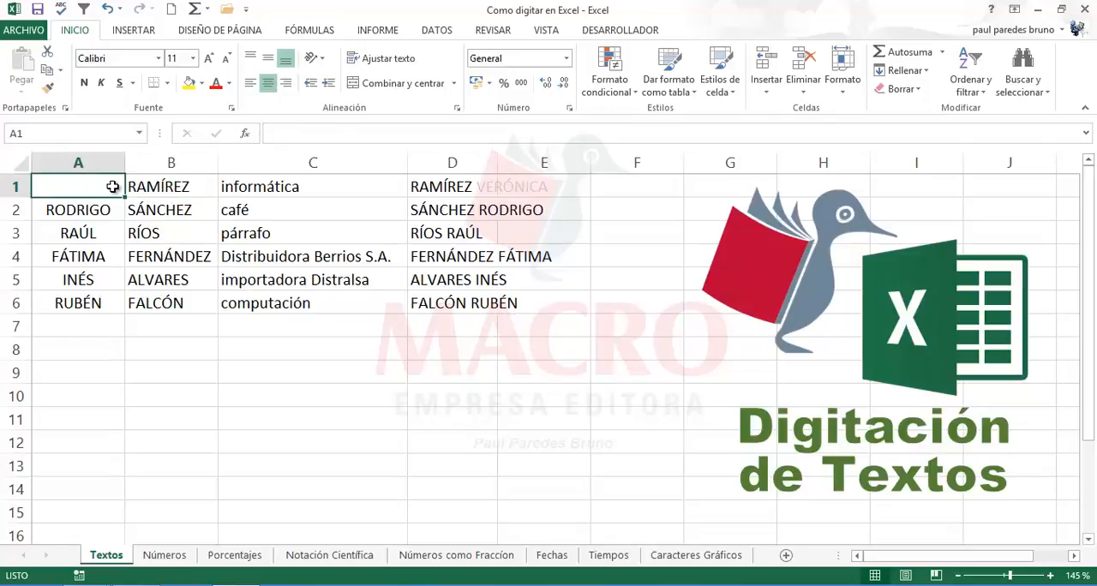
{"action": "left_click", "coordinate": [430, 273]}
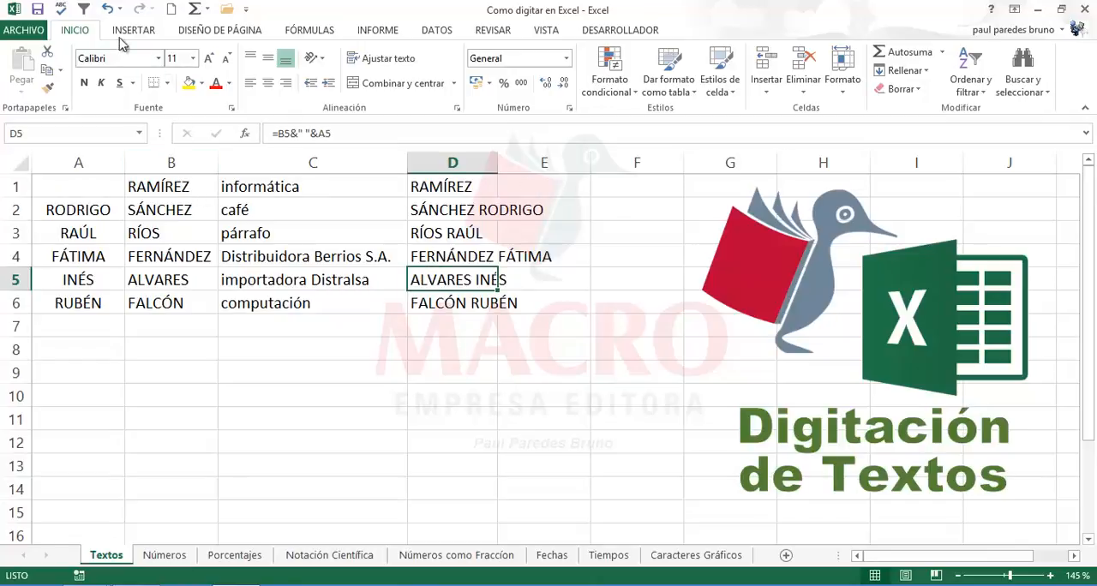
{"action": "left_click", "coordinate": [107, 8]}
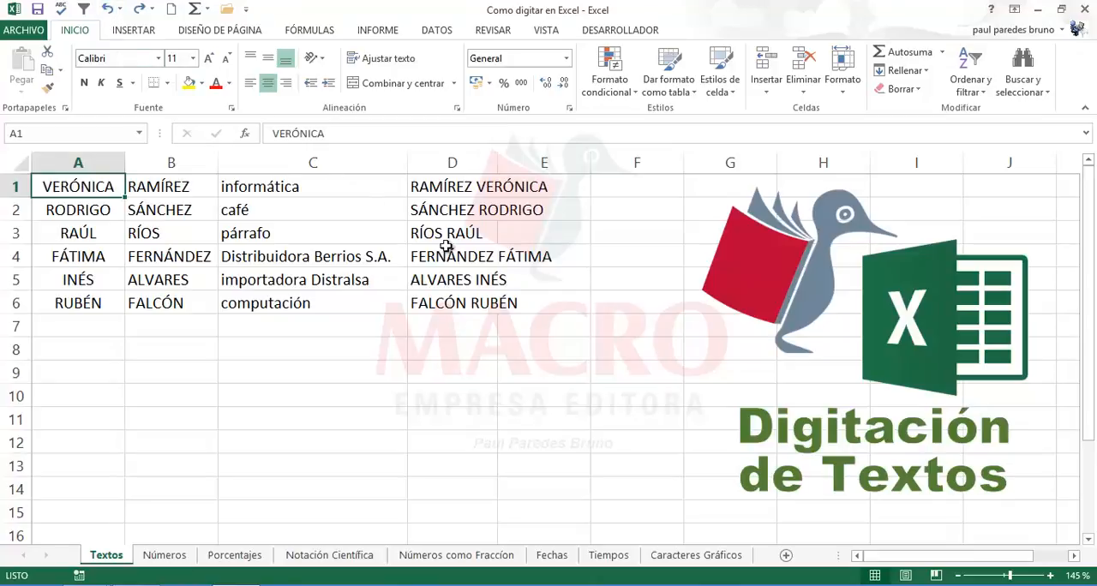
Step: Replace the joining formulas in D1:D6 with their values by copying the range and pasting it over itself with Paste Special, Values
{"action": "left_click_drag", "start_coordinate": [485, 249], "coordinate": [486, 234]}
{"action": "left_click_drag", "start_coordinate": [451, 192], "coordinate": [466, 302]}
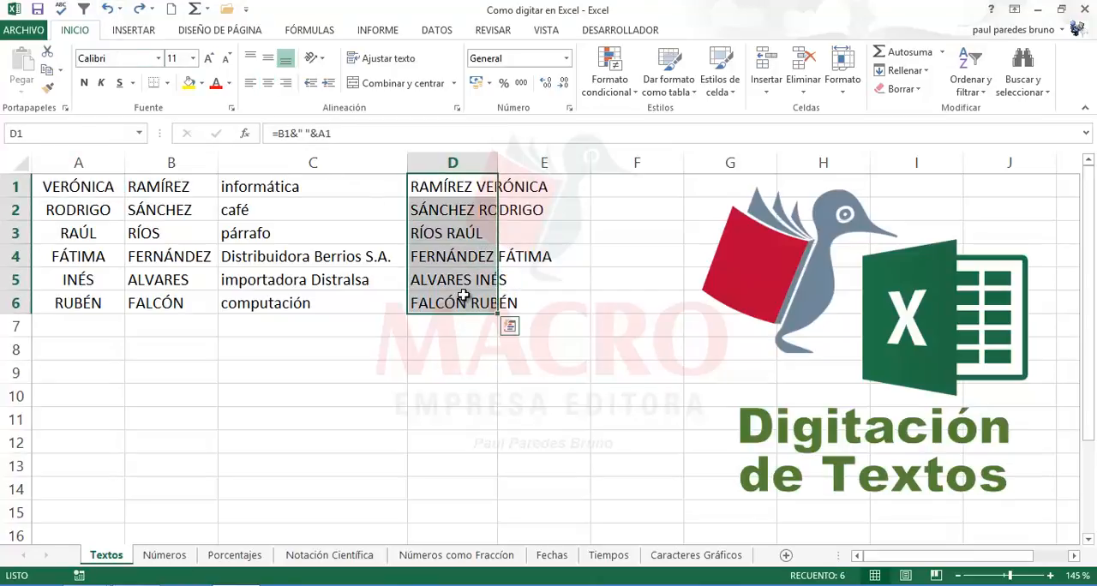
{"action": "right_click", "coordinate": [459, 255]}
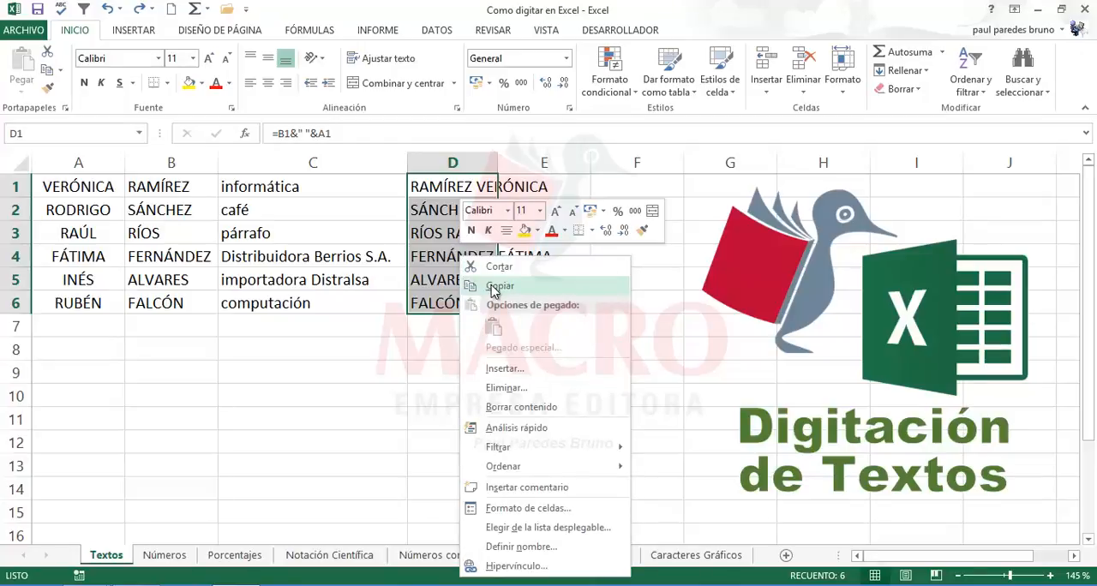
{"action": "left_click", "coordinate": [493, 285]}
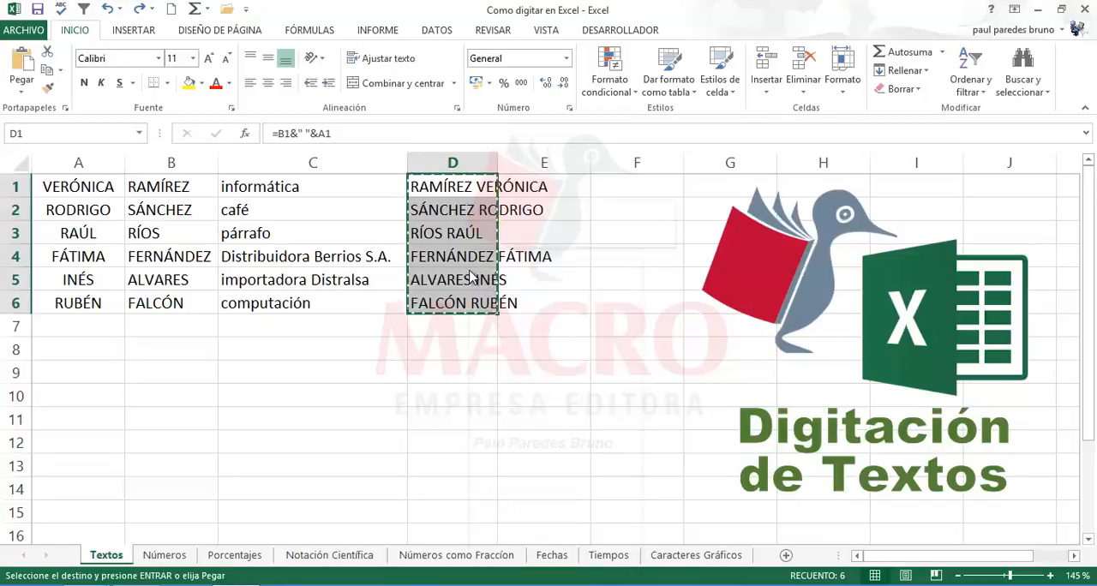
{"action": "right_click", "coordinate": [470, 261]}
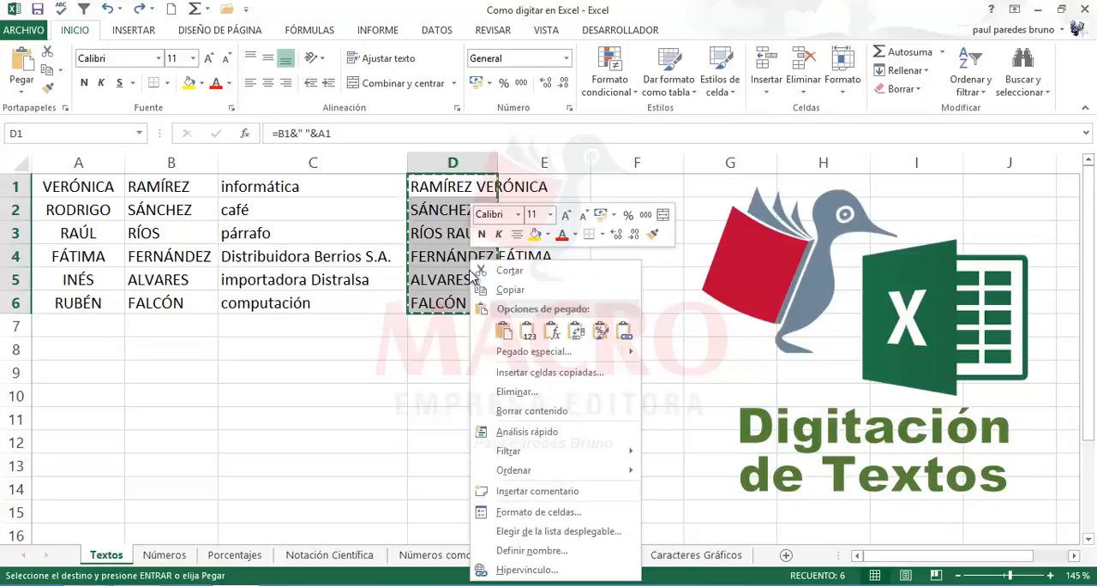
{"action": "left_click", "coordinate": [514, 353]}
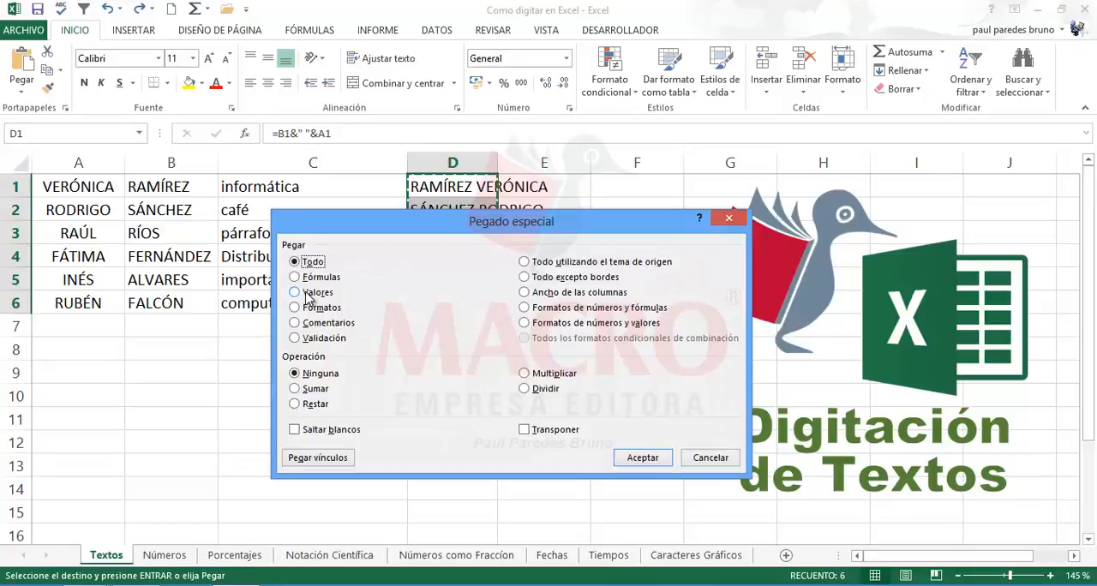
{"action": "left_click", "coordinate": [308, 293]}
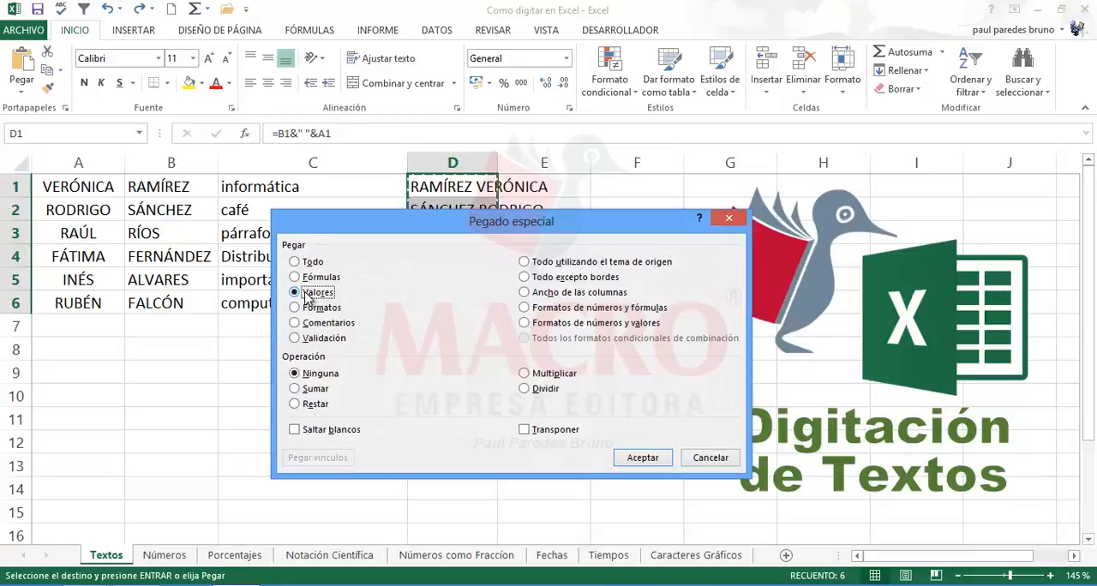
{"action": "left_click", "coordinate": [639, 463]}
{"action": "left_click", "coordinate": [445, 399]}
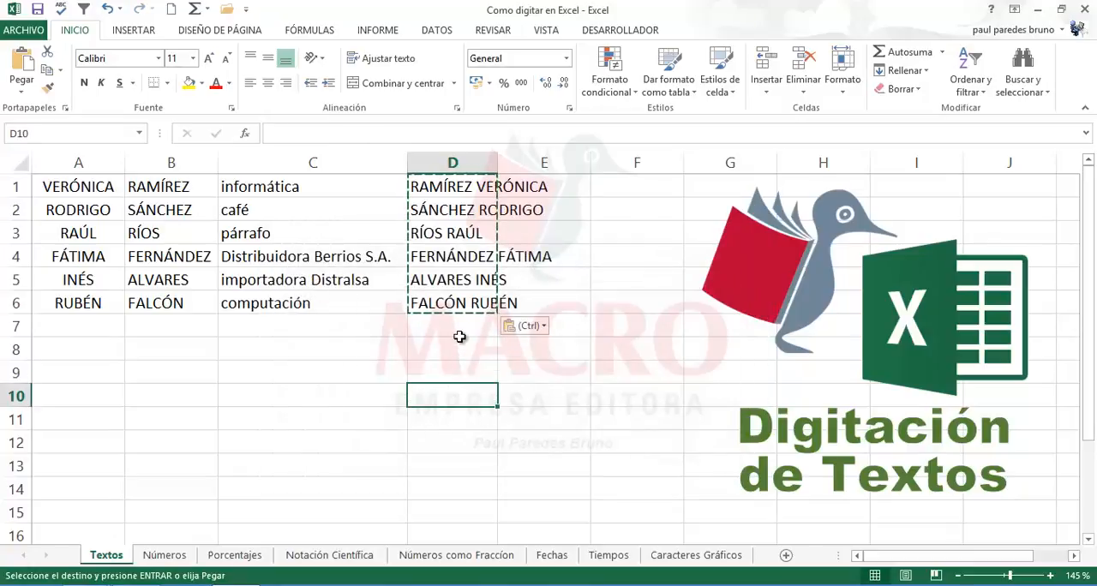
{"action": "left_click", "coordinate": [341, 323]}
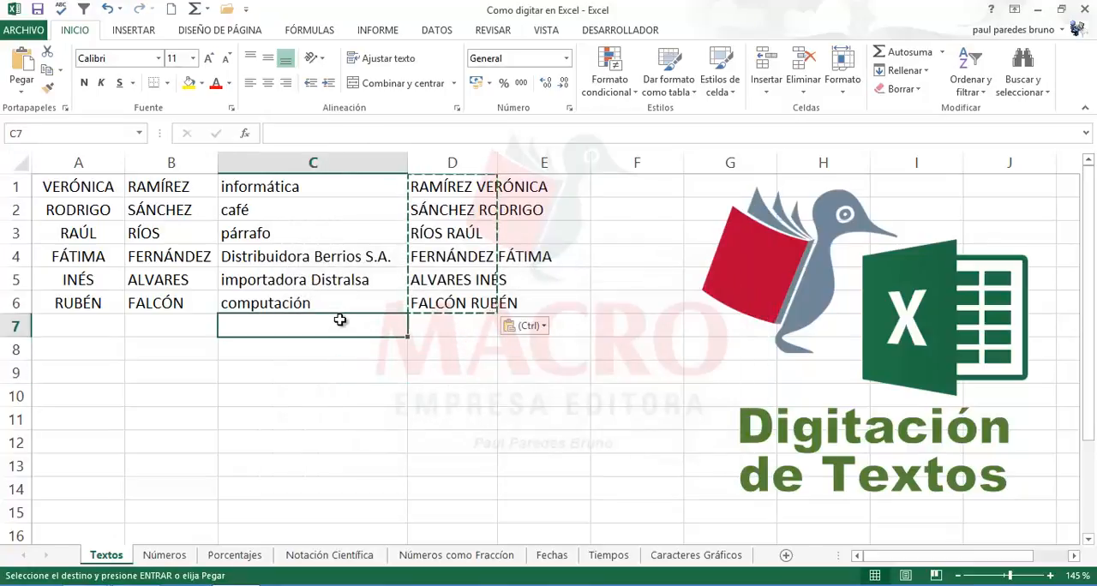
{"action": "key", "text": "Escape"}
Step: Widen column D so the joined names fit, narrow column E, and check the pasted values in column D
{"action": "left_click", "coordinate": [462, 189]}
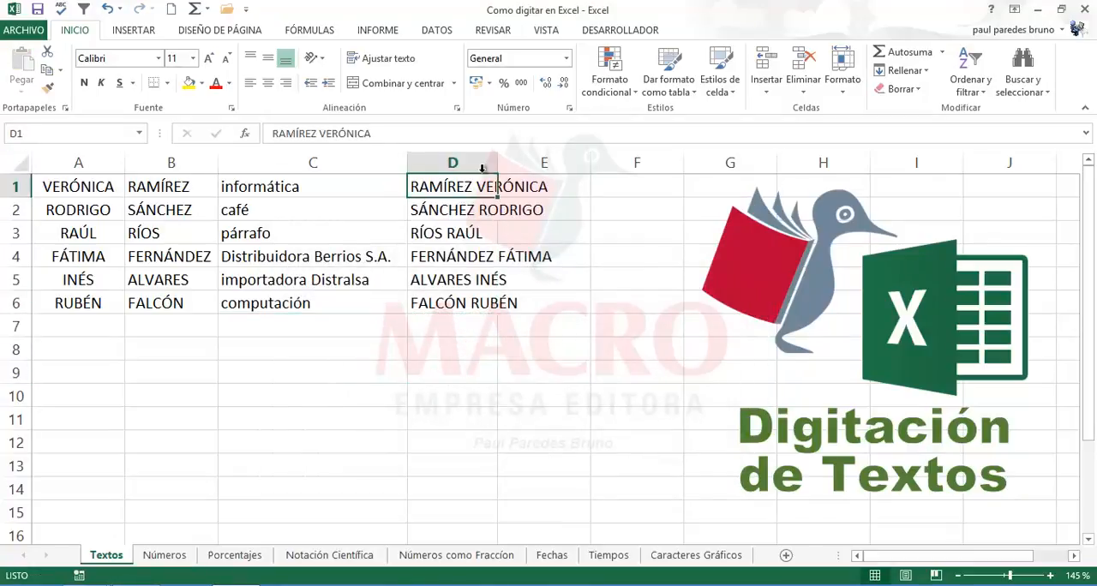
{"action": "left_click_drag", "start_coordinate": [494, 163], "coordinate": [569, 167]}
{"action": "left_click_drag", "start_coordinate": [665, 167], "coordinate": [600, 167]}
{"action": "left_click", "coordinate": [473, 347]}
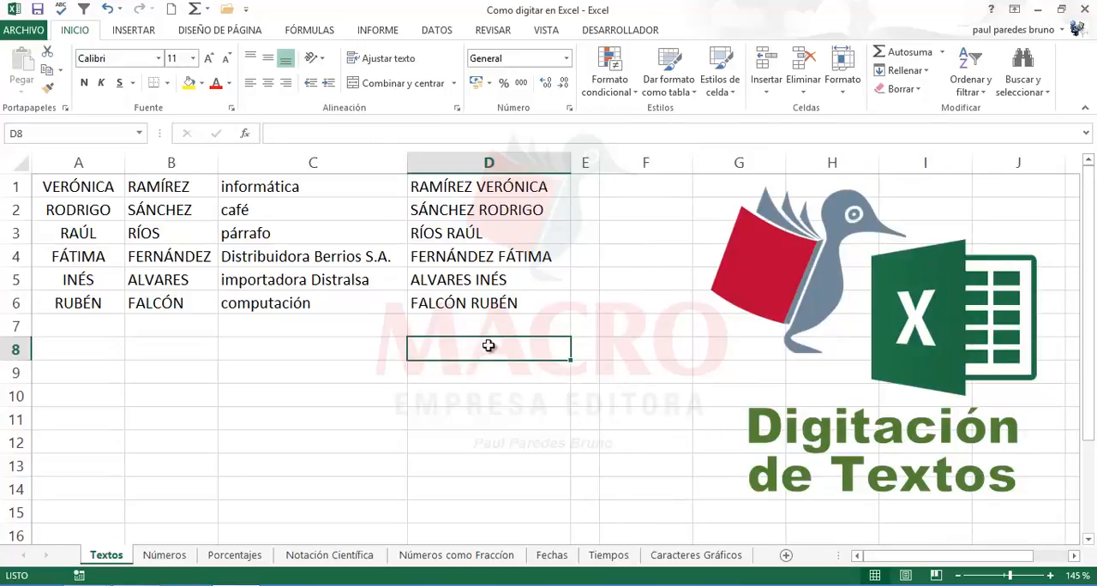
{"action": "left_click", "coordinate": [482, 187]}
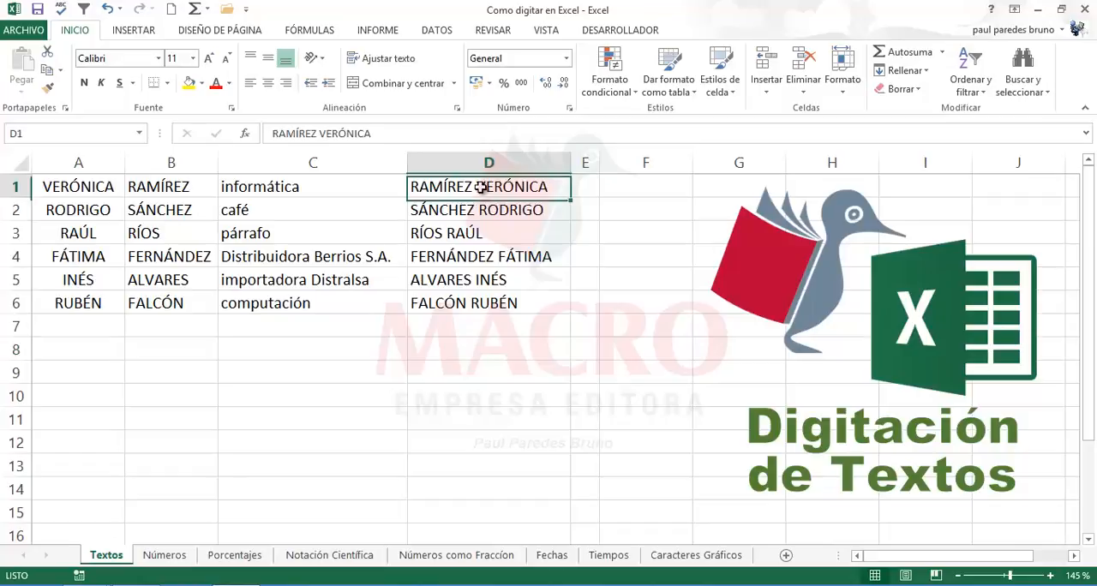
{"action": "left_click", "coordinate": [465, 257]}
{"action": "left_click", "coordinate": [469, 302]}
{"action": "left_click", "coordinate": [356, 338]}
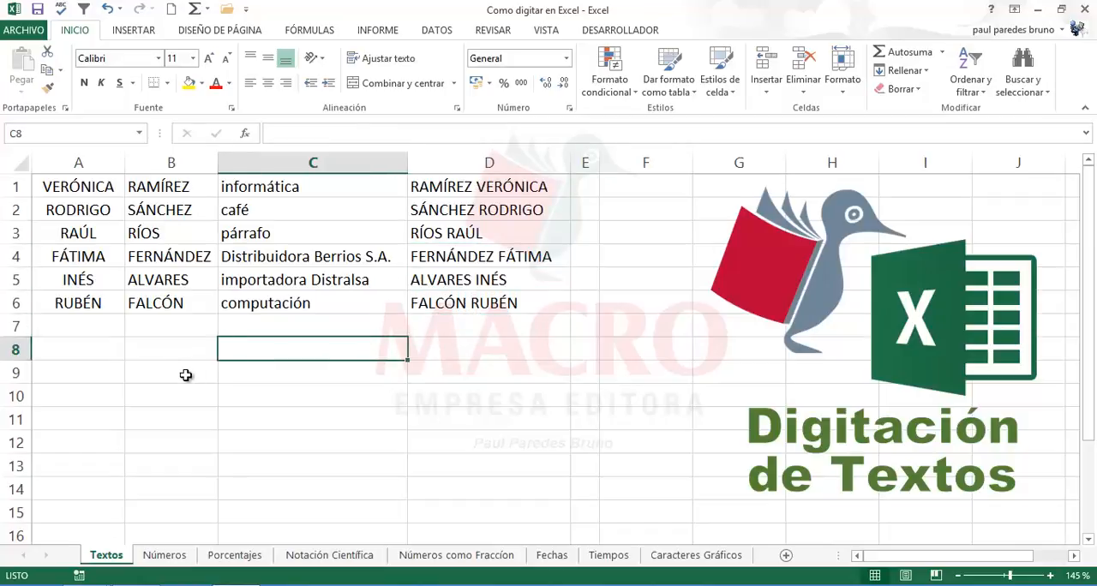
Step: Enter the word cafe without an accent in A9 and A10 to test automatic correction
{"action": "left_click", "coordinate": [180, 375]}
{"action": "left_click", "coordinate": [79, 375]}
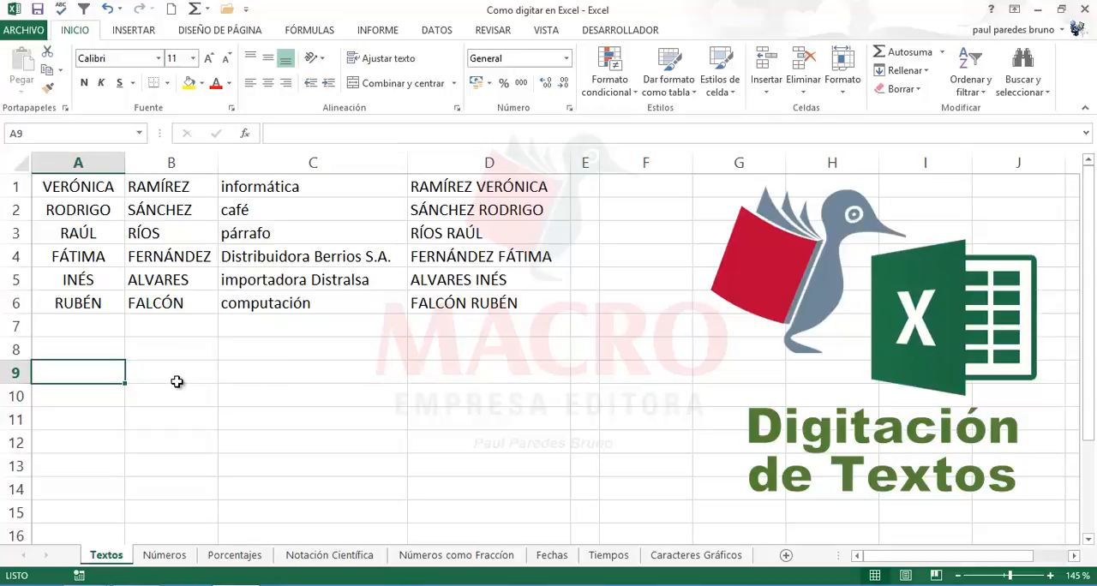
{"action": "type", "text": "cafe"}
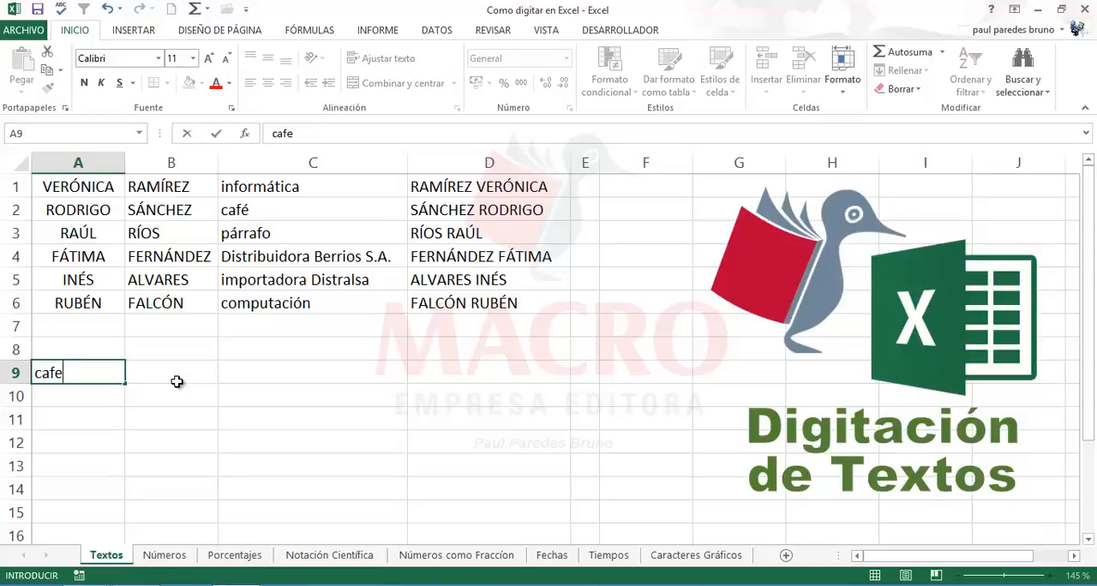
{"action": "key", "text": "Return"}
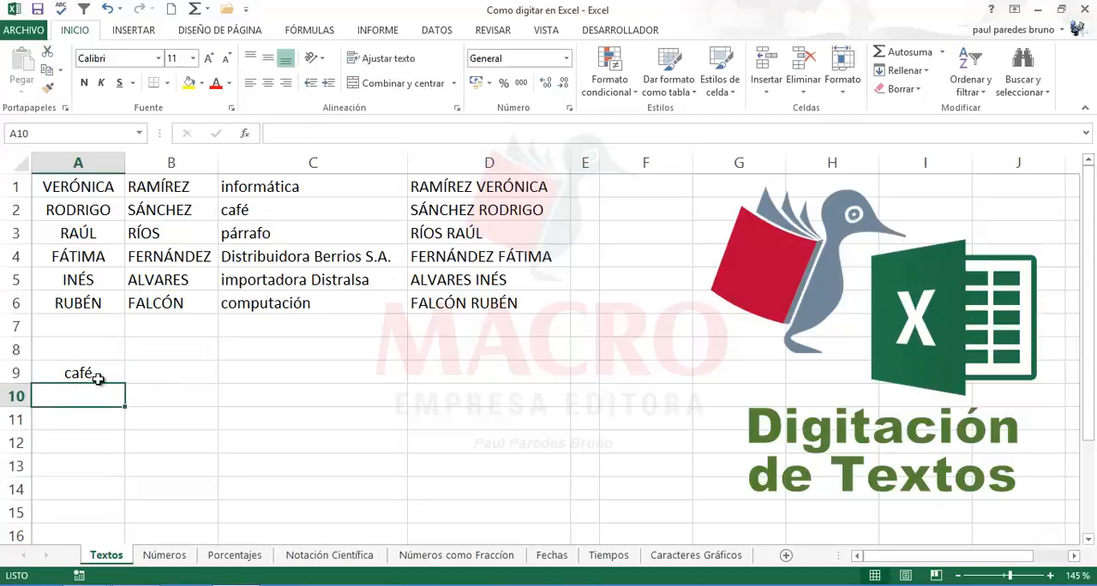
{"action": "type", "text": "cage"}
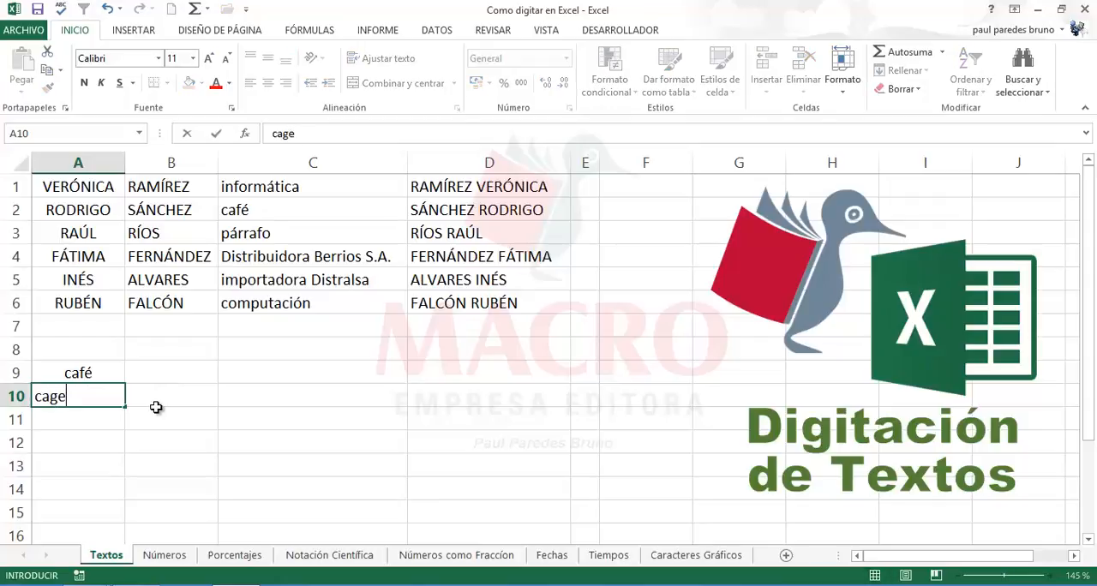
{"action": "key", "text": "BackSpace"}
{"action": "key", "text": "BackSpace"}
{"action": "type", "text": "fe"}
{"action": "key", "text": "Return"}
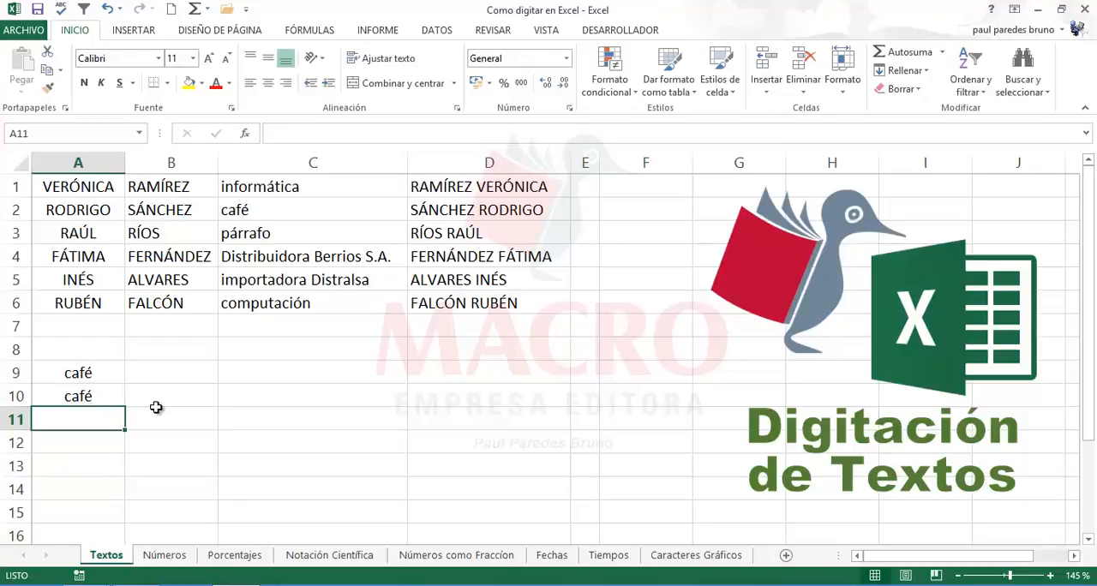
{"action": "left_click", "coordinate": [264, 394]}
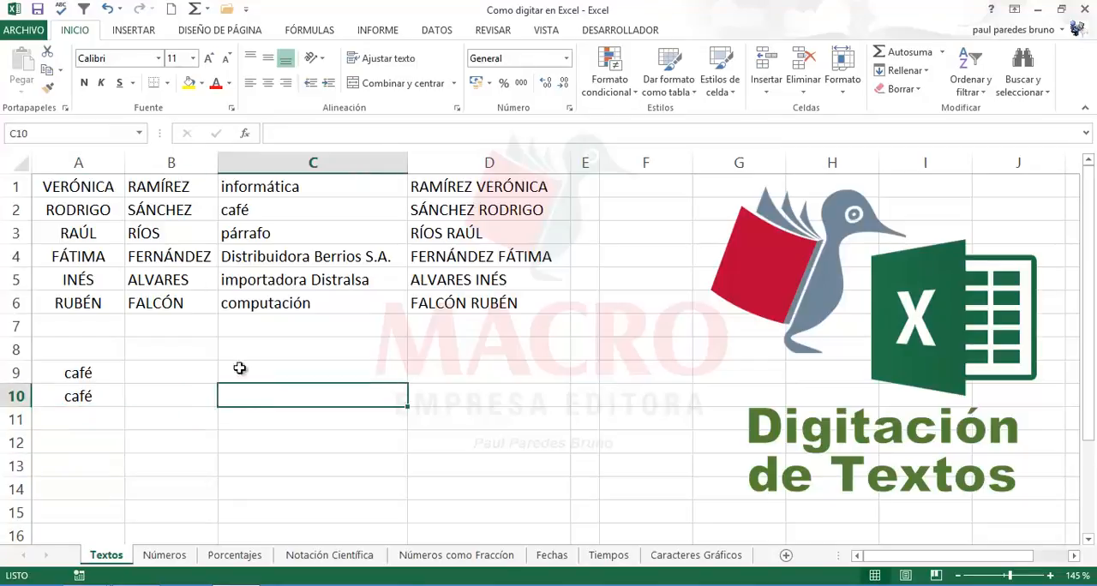
Step: Examine the advanced settings in the program options and view the custom lists, cancelling out of the lists dialog
{"action": "left_click", "coordinate": [24, 32]}
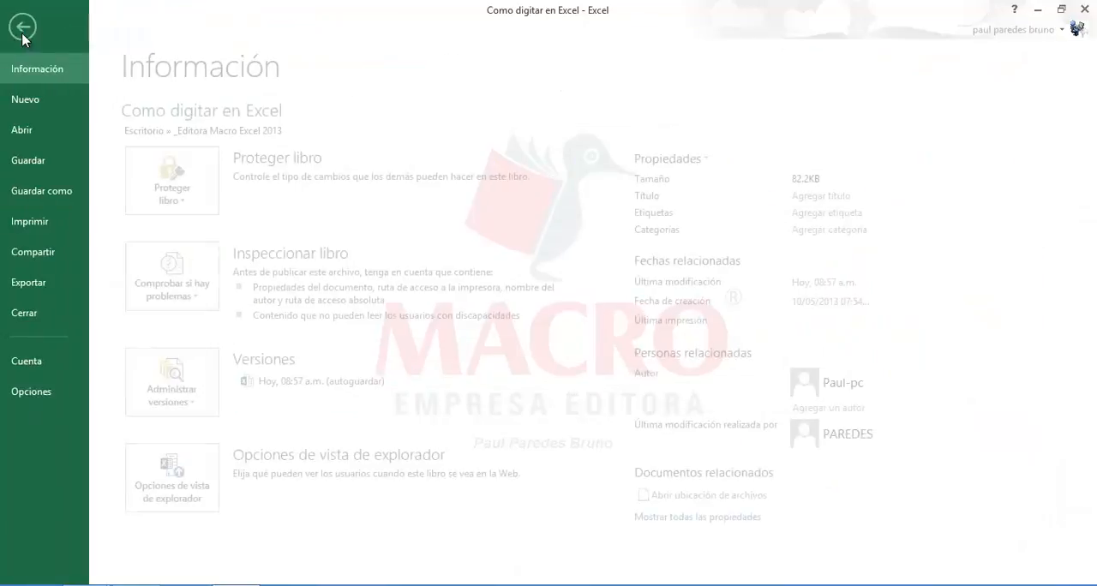
{"action": "left_click", "coordinate": [41, 391]}
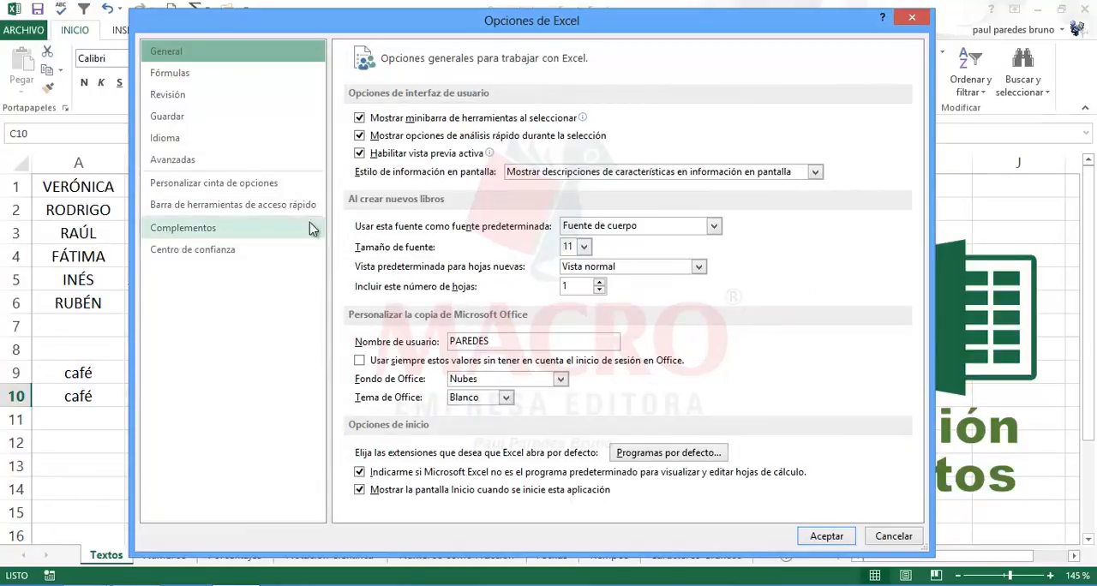
{"action": "left_click", "coordinate": [185, 166]}
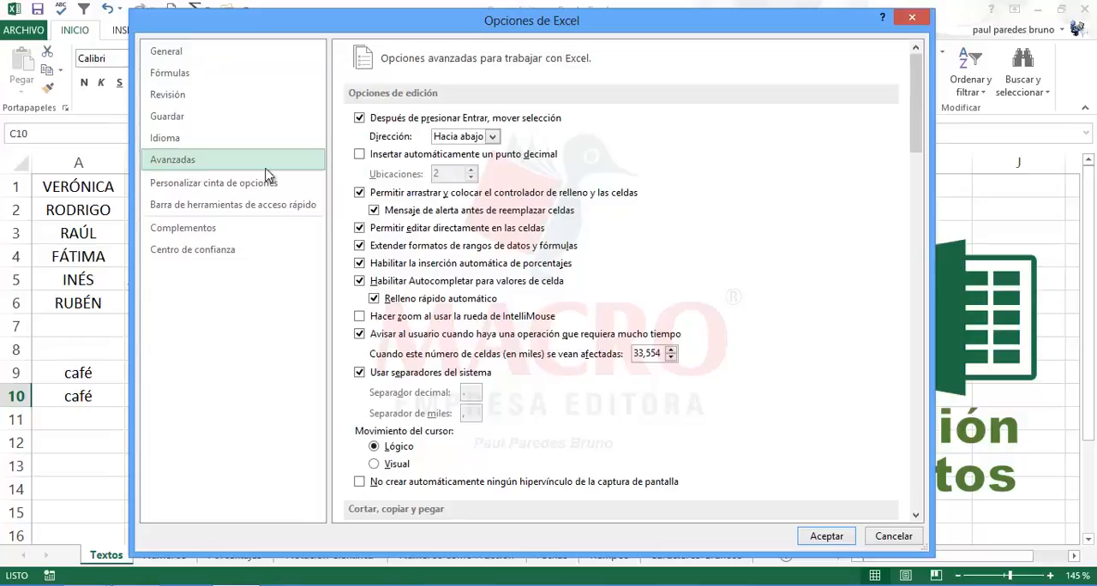
{"action": "left_click_drag", "start_coordinate": [913, 143], "coordinate": [868, 430]}
{"action": "scroll", "coordinate": [865, 449], "scroll_direction": "down", "scroll_amount": 4}
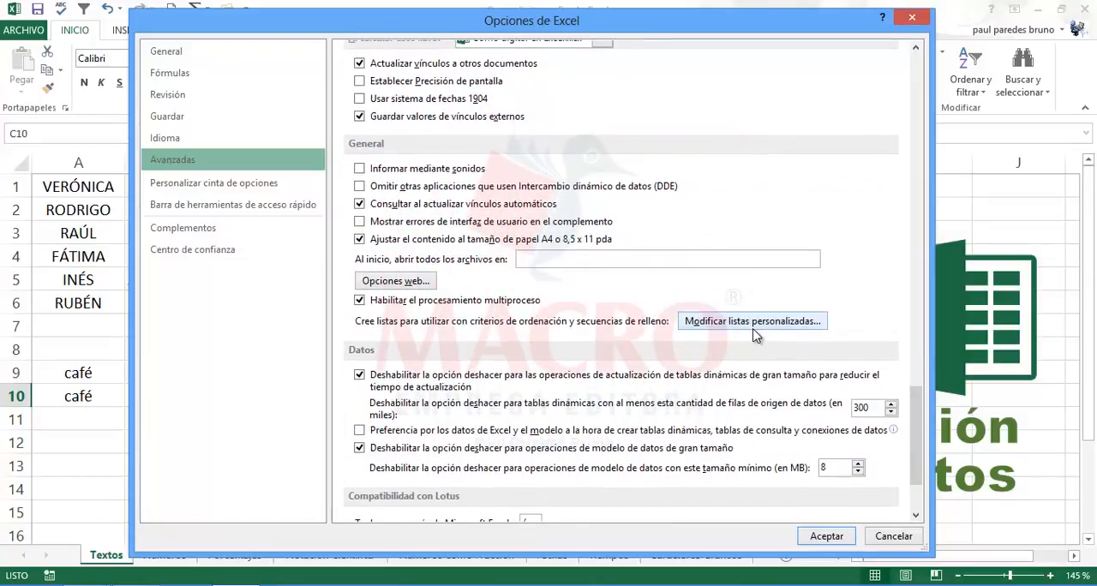
{"action": "scroll", "coordinate": [915, 471], "scroll_direction": "down", "scroll_amount": 4}
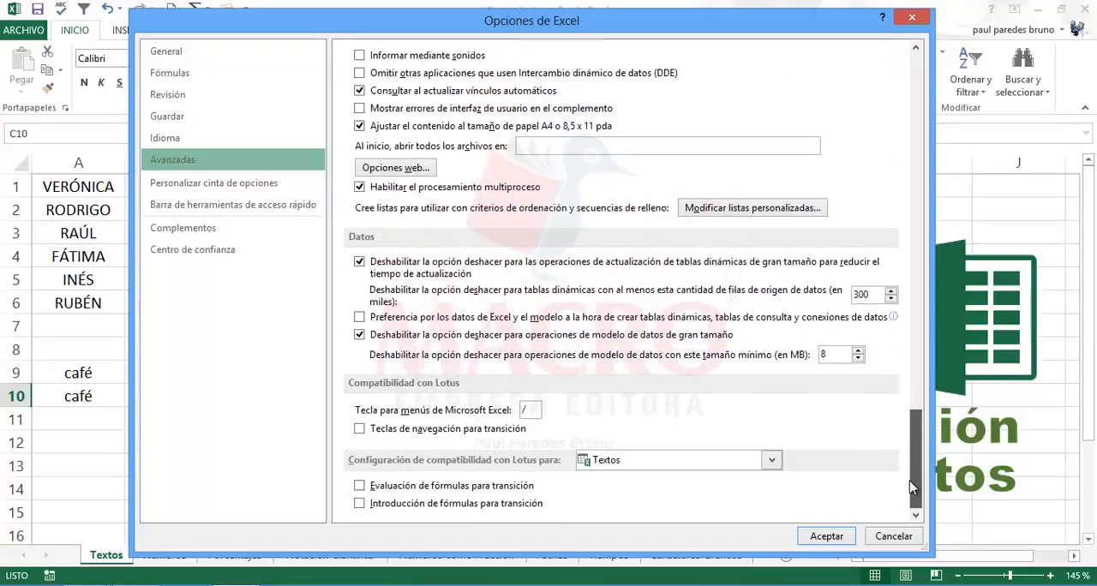
{"action": "left_click_drag", "start_coordinate": [914, 462], "coordinate": [975, 67]}
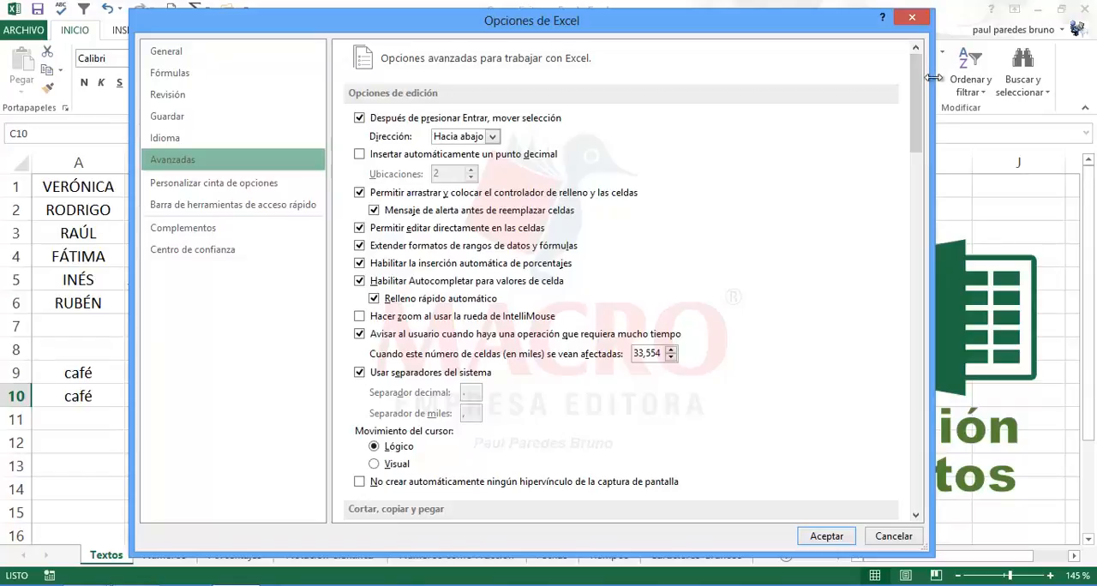
{"action": "scroll", "coordinate": [926, 128], "scroll_direction": "down", "scroll_amount": 3}
{"action": "left_click_drag", "start_coordinate": [926, 129], "coordinate": [889, 421]}
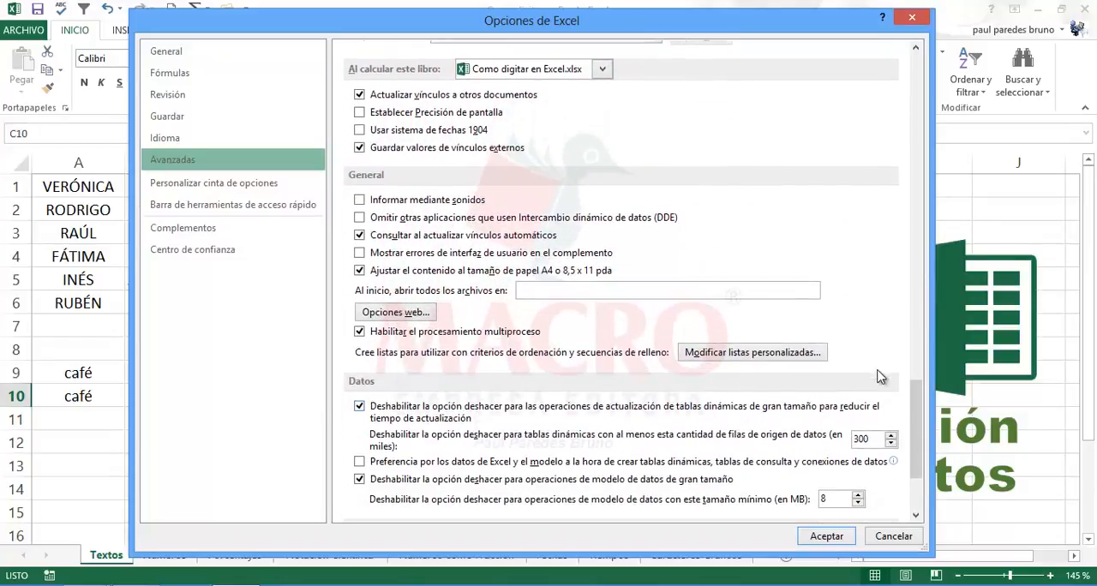
{"action": "left_click", "coordinate": [789, 358]}
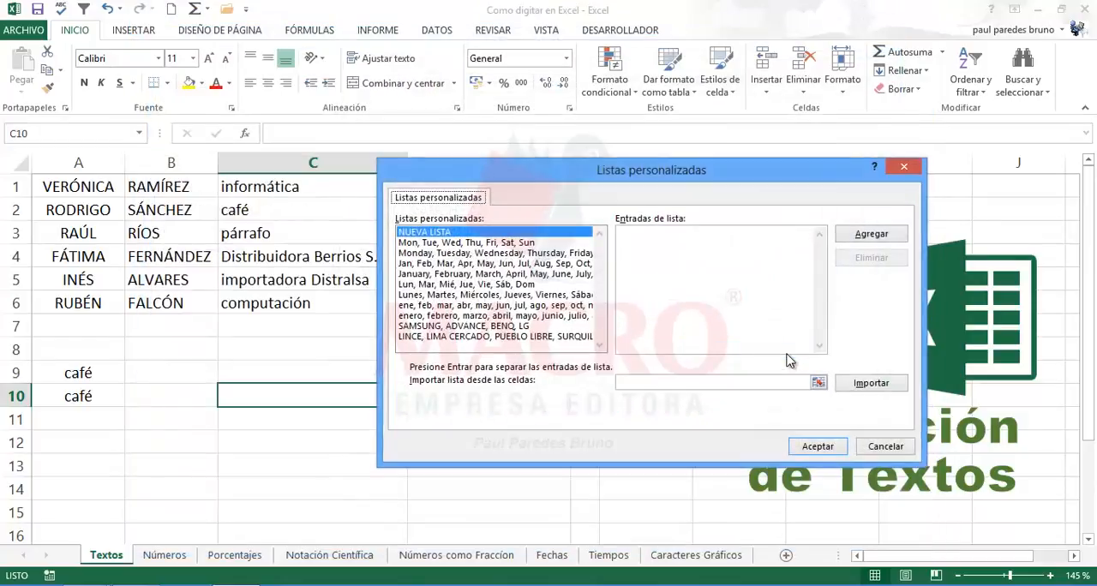
{"action": "left_click", "coordinate": [884, 447]}
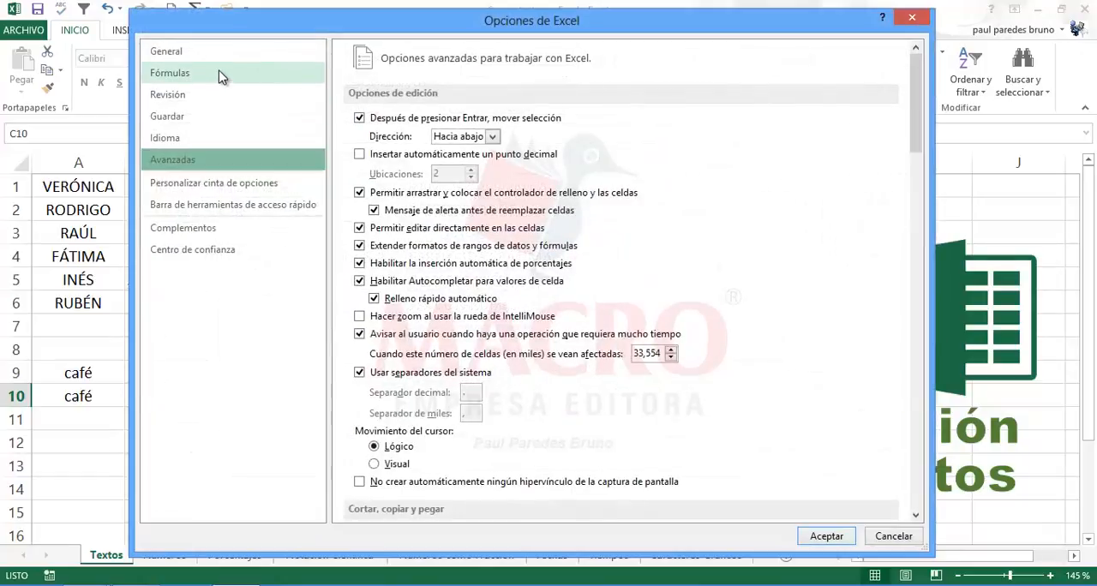
Step: Review the general, formula and proofing categories of the program options, and close the options without saving
{"action": "left_click", "coordinate": [192, 59]}
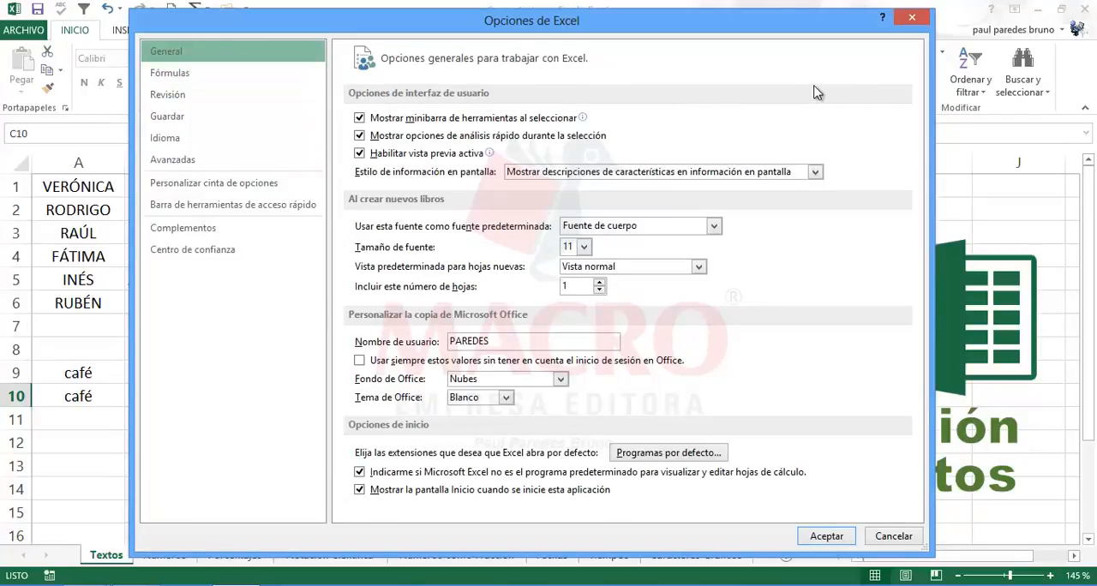
{"action": "left_click", "coordinate": [226, 77]}
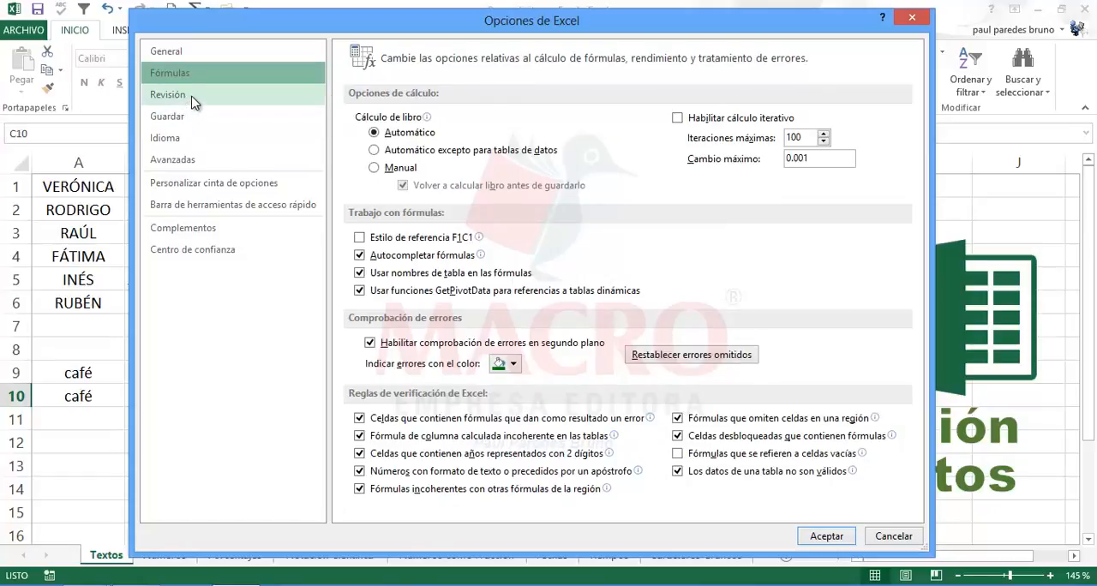
{"action": "left_click", "coordinate": [192, 97]}
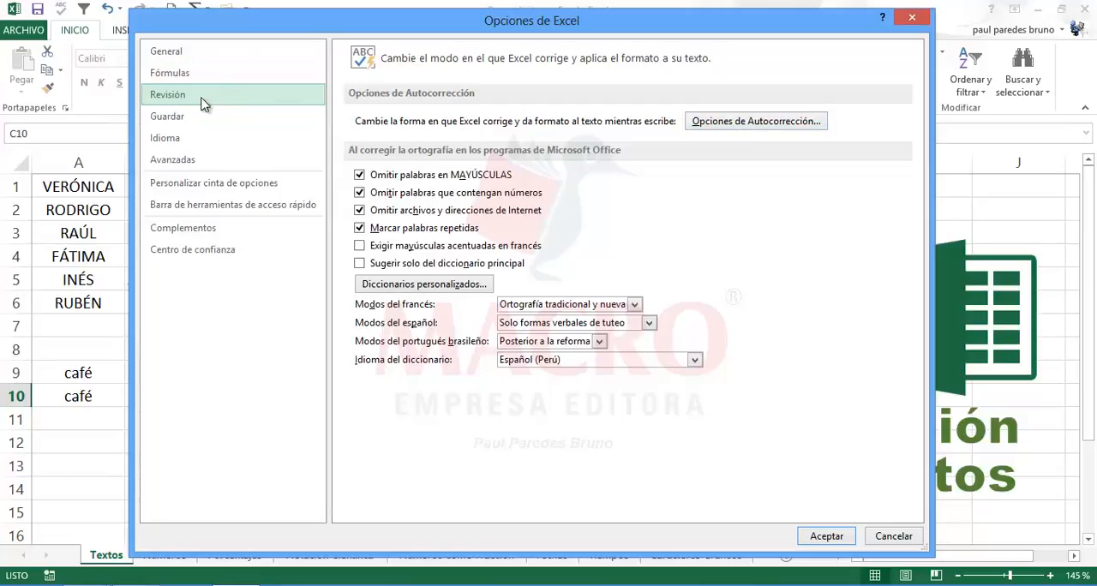
{"action": "left_click", "coordinate": [894, 537]}
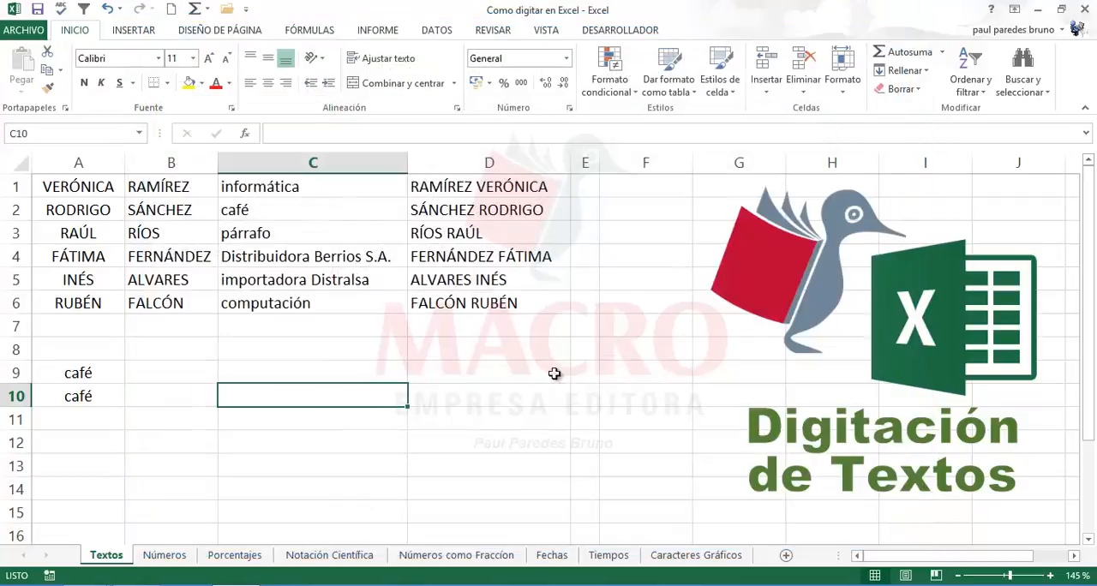
Step: Examine the automatic correction options in the proofing settings, including the replacement fields, and cancel without changes
{"action": "left_click", "coordinate": [25, 31]}
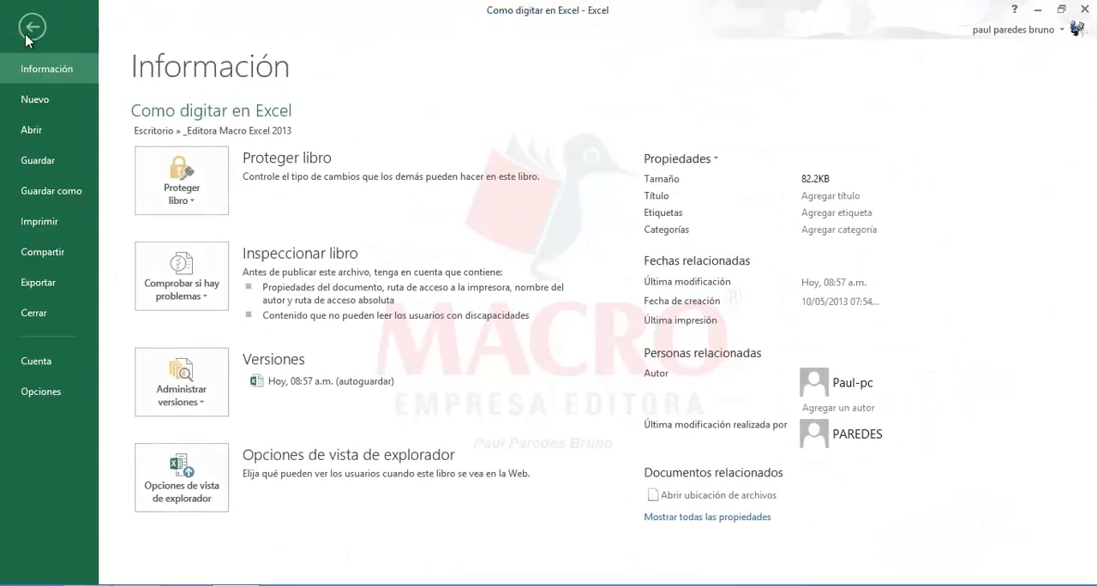
{"action": "left_click", "coordinate": [41, 391]}
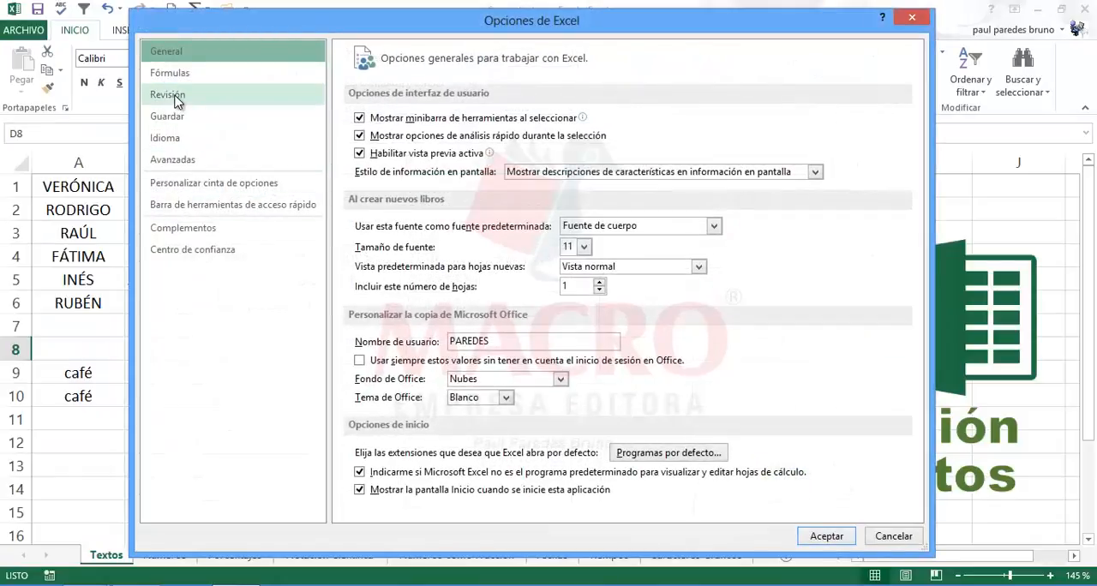
{"action": "left_click", "coordinate": [176, 97]}
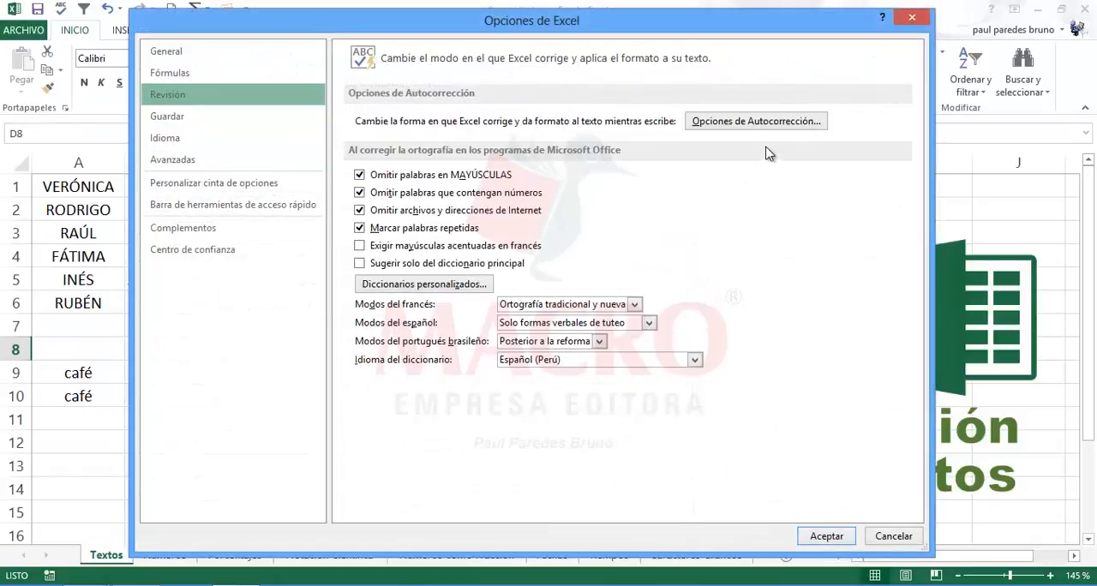
{"action": "left_click", "coordinate": [720, 127]}
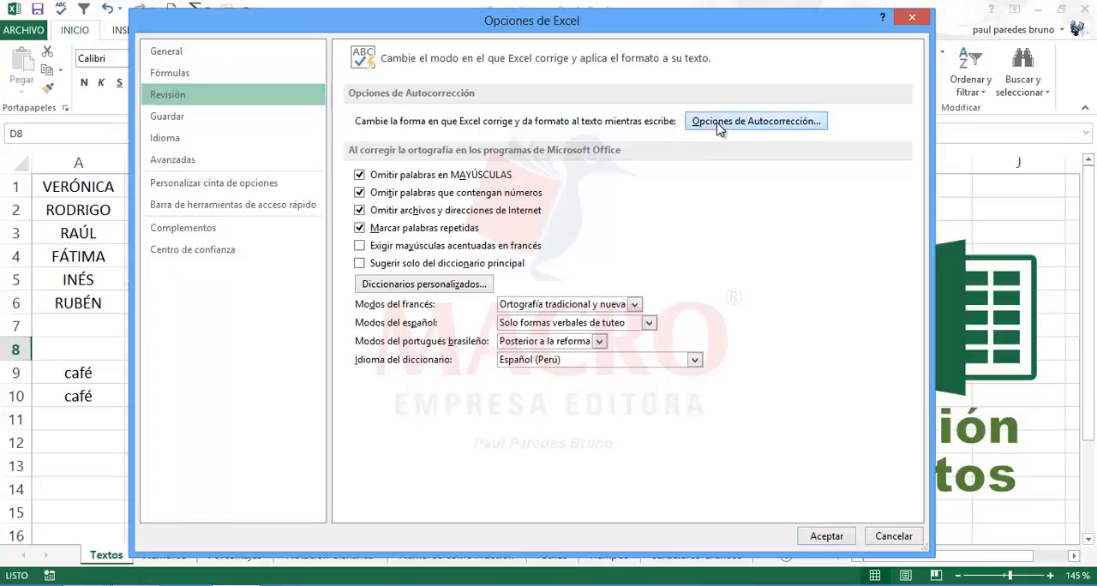
{"action": "left_click_drag", "start_coordinate": [528, 169], "coordinate": [297, 184]}
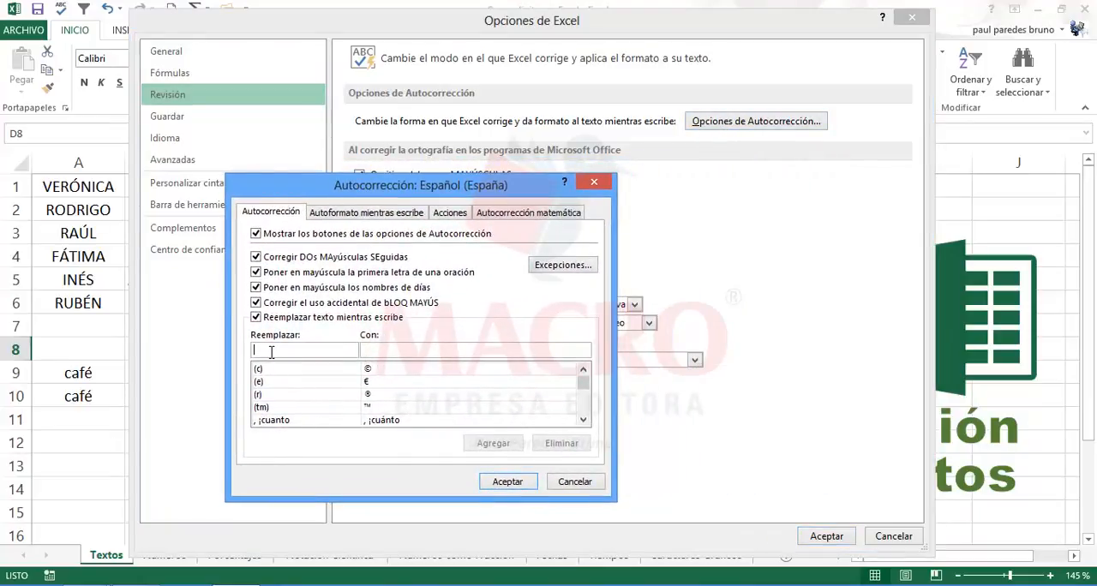
{"action": "left_click", "coordinate": [403, 350]}
{"action": "left_click", "coordinate": [282, 350]}
{"action": "left_click", "coordinate": [574, 482]}
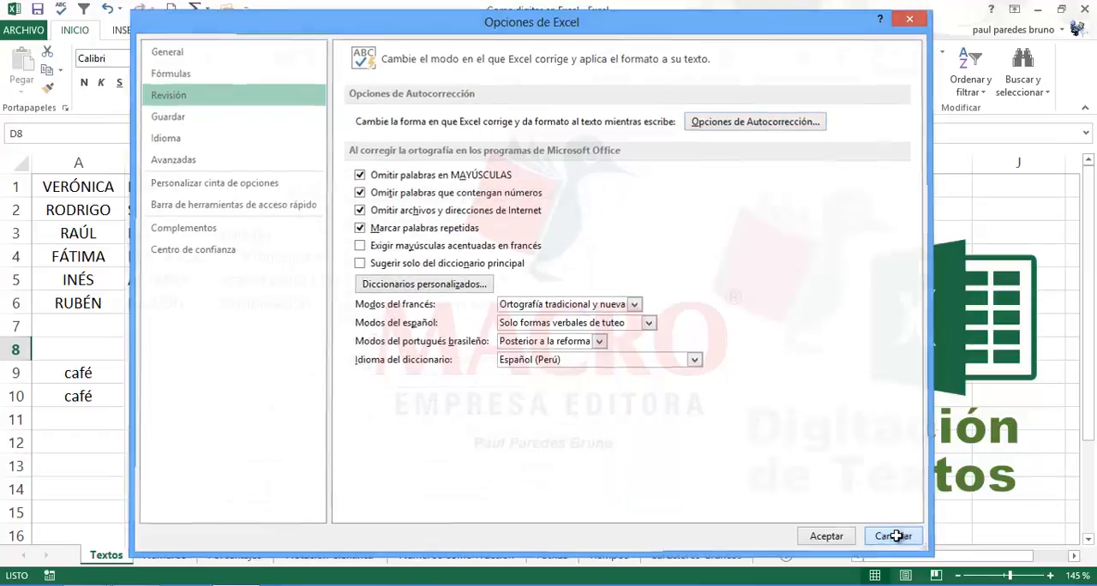
{"action": "left_click", "coordinate": [895, 535]}
Step: Enter the word informatica without an accent in C10 to test automatic correction
{"action": "left_click", "coordinate": [468, 371]}
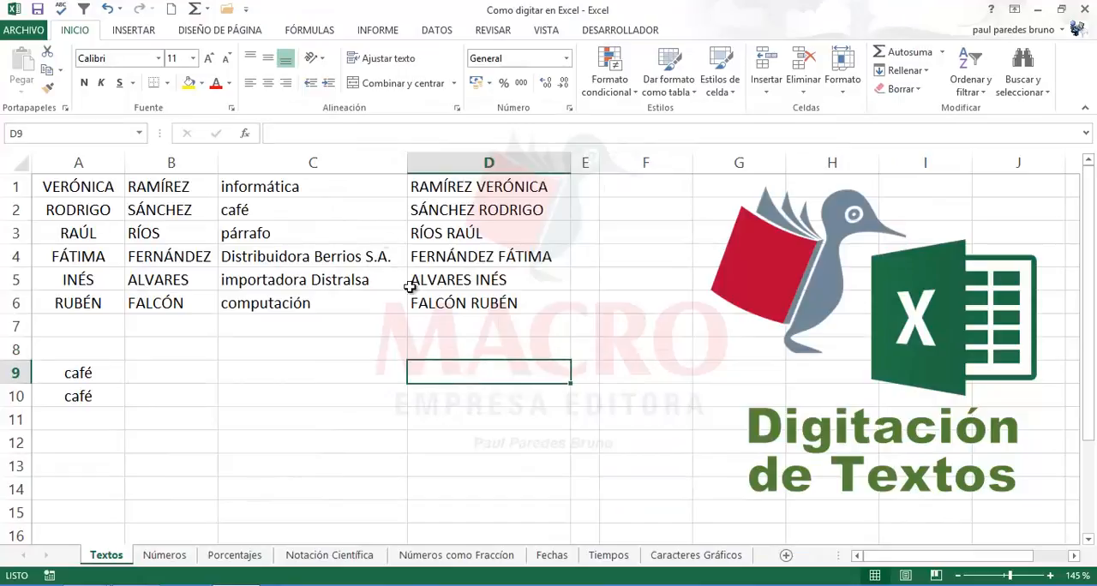
{"action": "left_click", "coordinate": [340, 194]}
{"action": "left_click", "coordinate": [316, 303]}
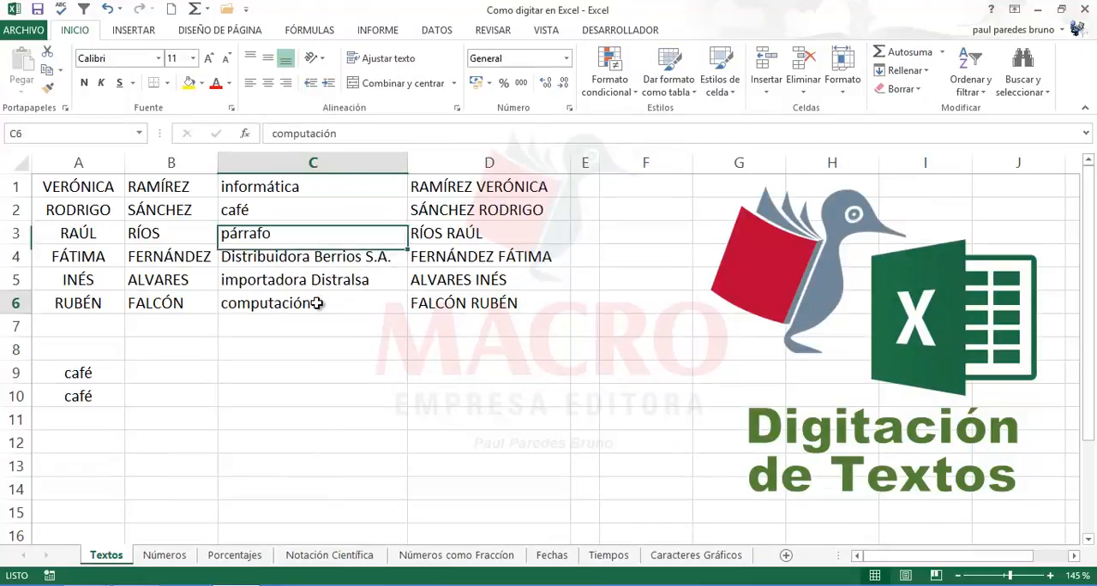
{"action": "left_click", "coordinate": [247, 391]}
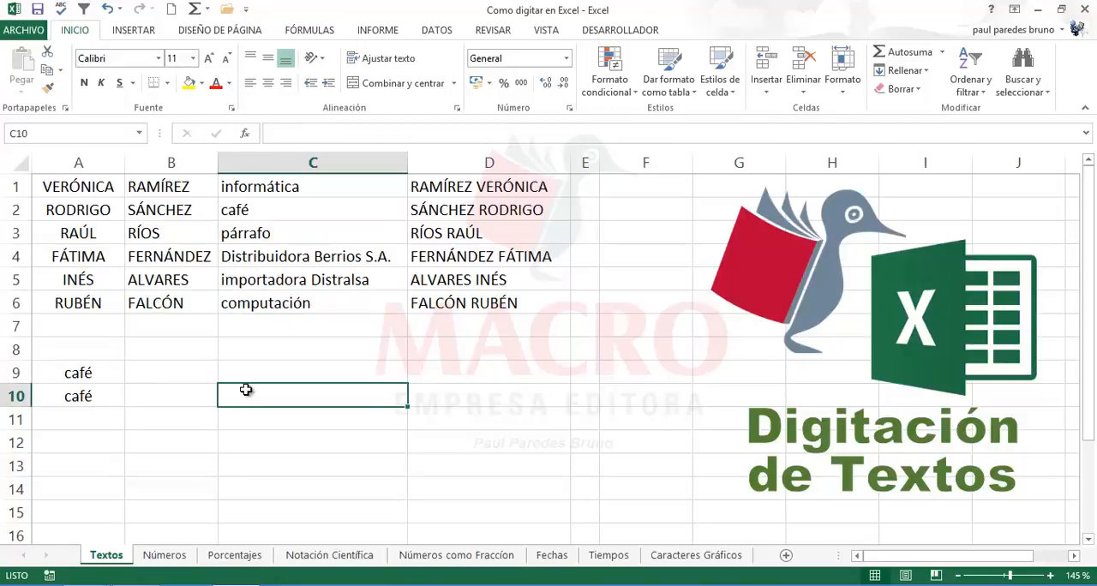
{"action": "type", "text": "informatica"}
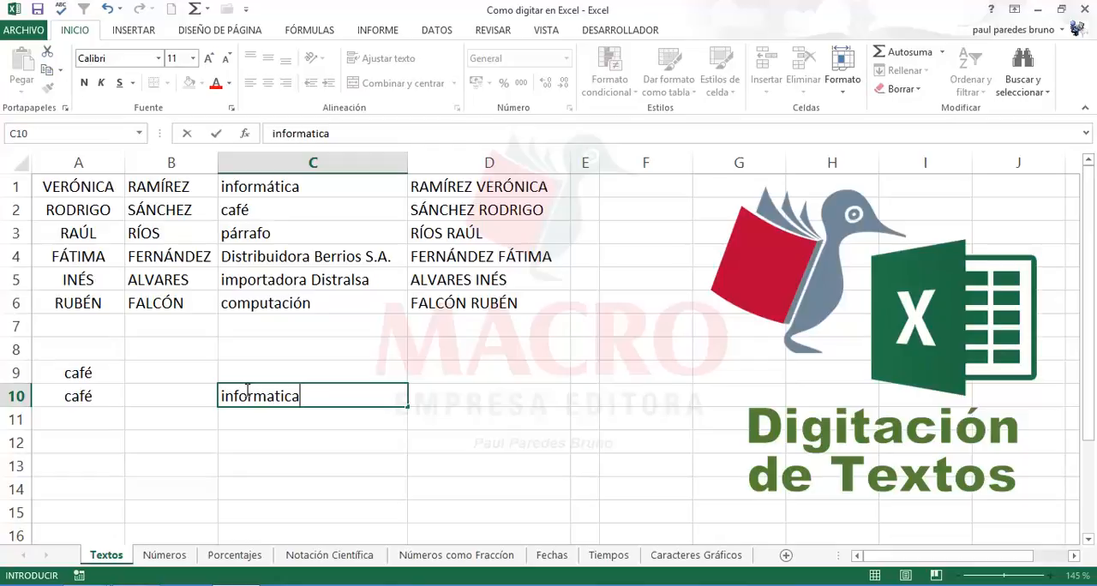
{"action": "key", "text": "Return"}
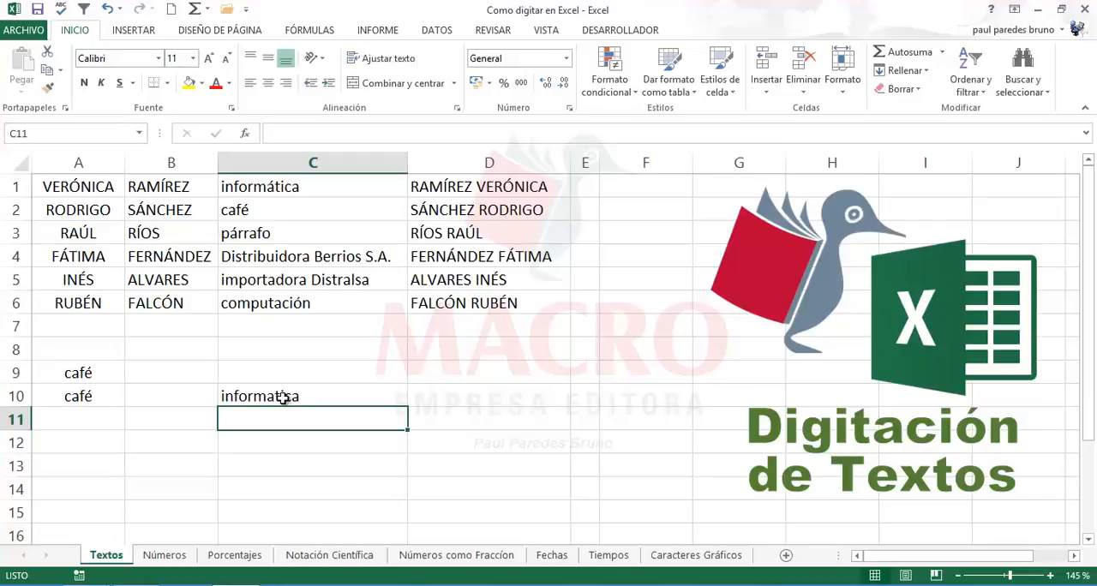
Step: Spell-check the sheet from C10, change informatica to informática, continue from the sheet's beginning, and close the check leaving Distralsa as it is
{"action": "left_click", "coordinate": [283, 398]}
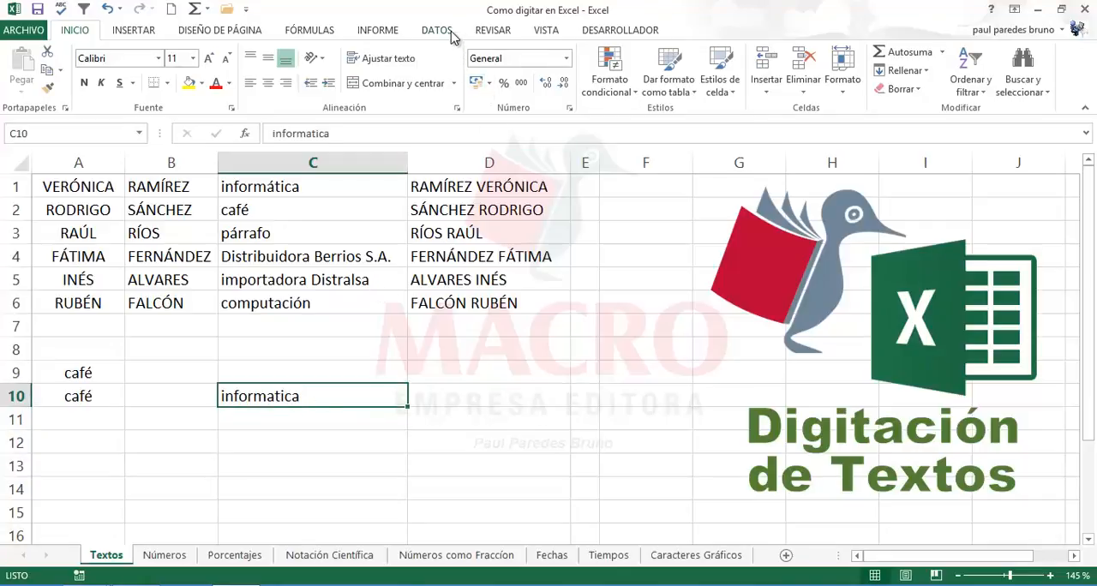
{"action": "left_click", "coordinate": [488, 31]}
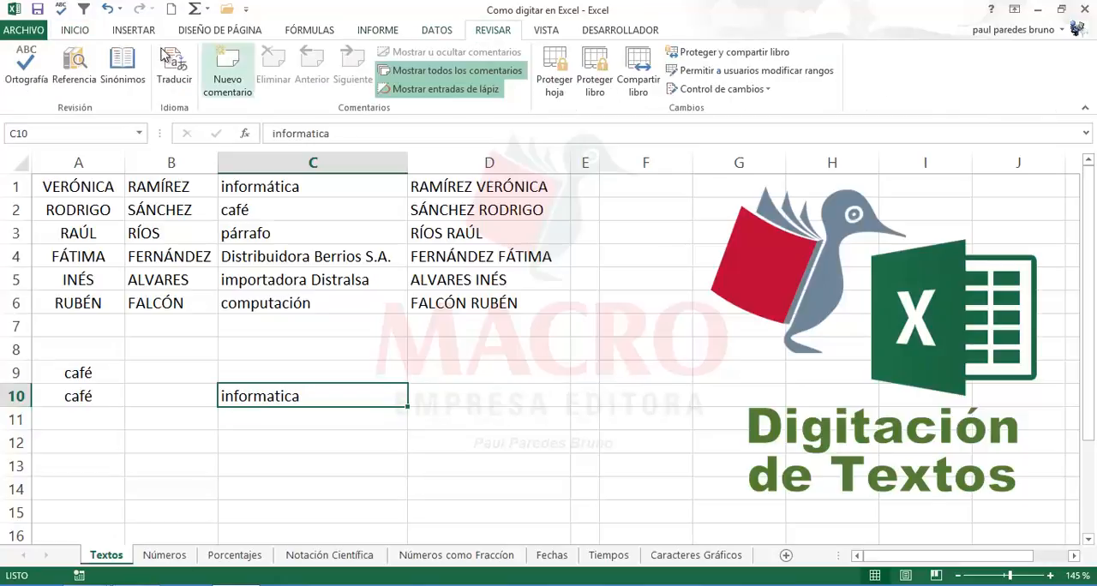
{"action": "left_click", "coordinate": [26, 69]}
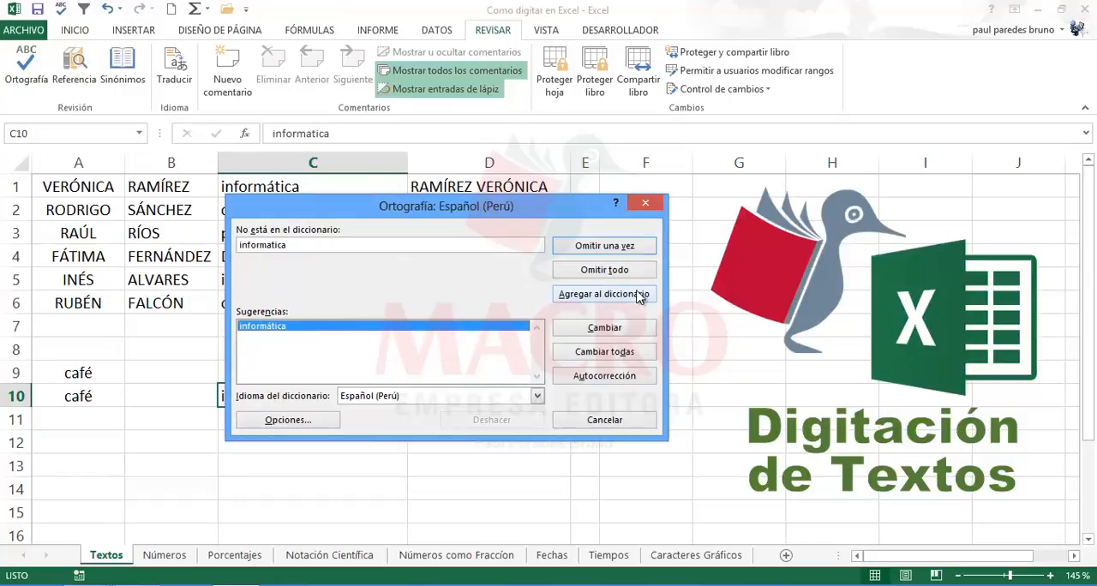
{"action": "left_click", "coordinate": [604, 327]}
{"action": "left_click", "coordinate": [508, 341]}
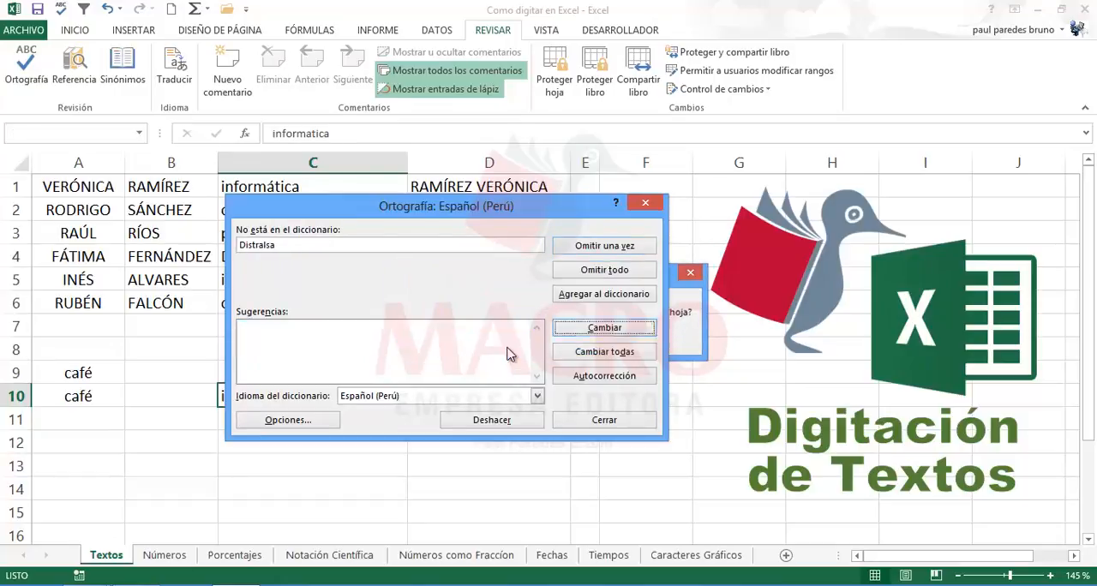
{"action": "left_click", "coordinate": [585, 430]}
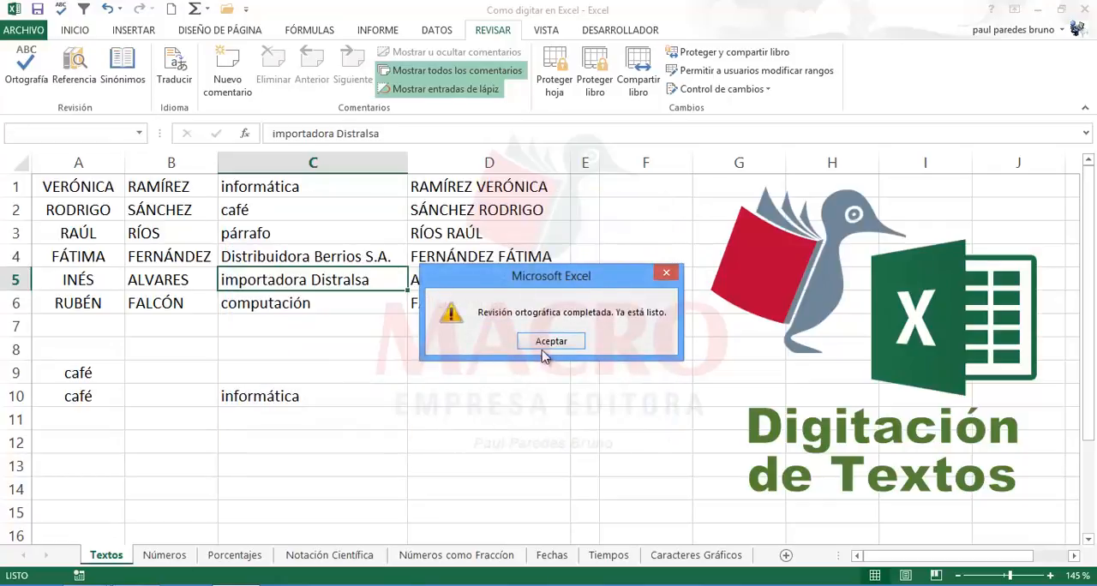
{"action": "left_click", "coordinate": [545, 353]}
Step: Move the word informática from C10 up to C9
{"action": "left_click", "coordinate": [320, 435]}
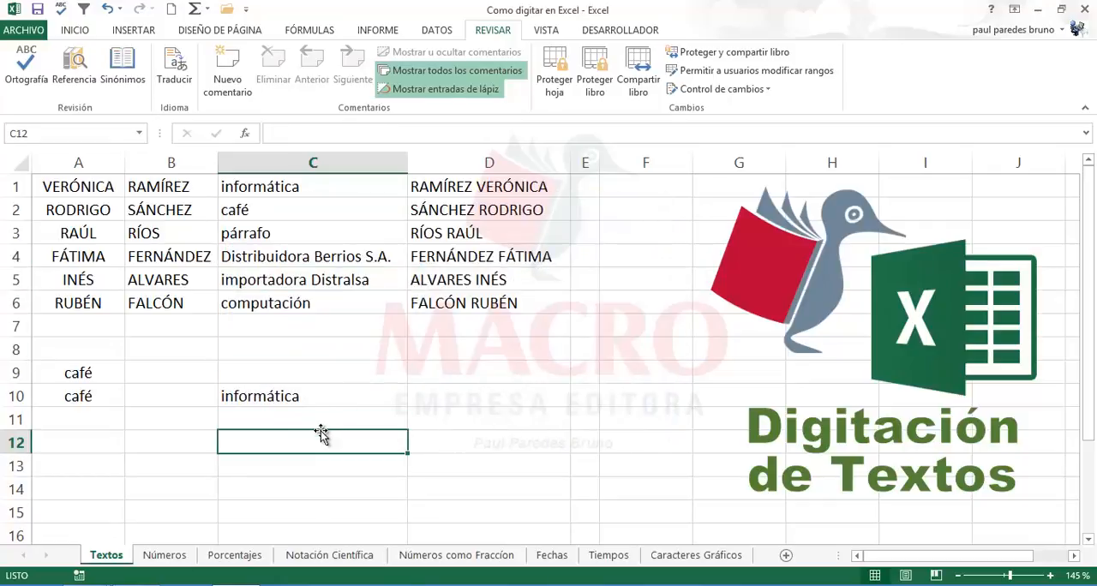
{"action": "left_click", "coordinate": [296, 397]}
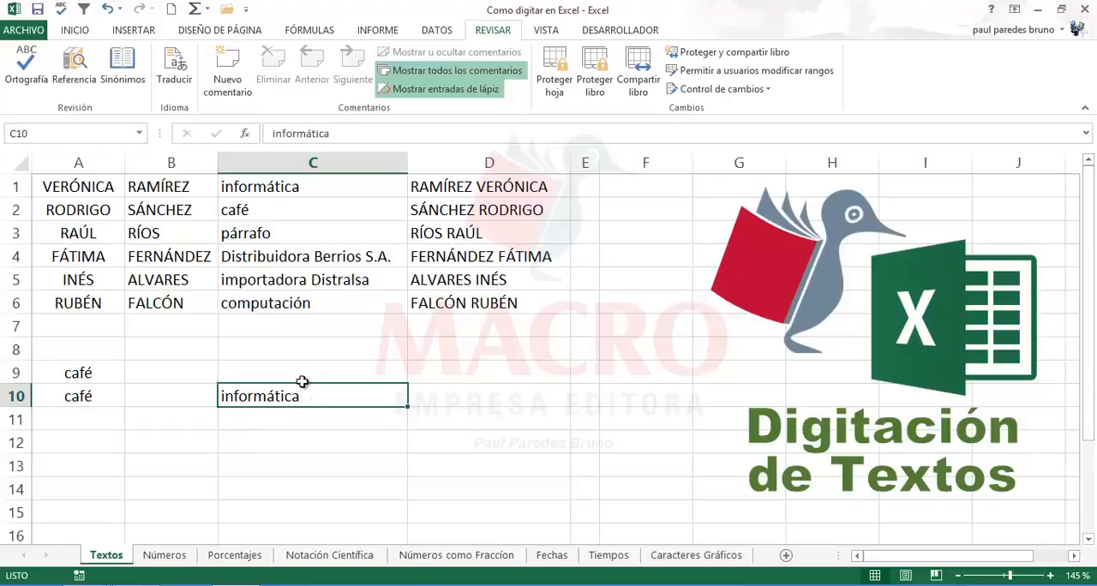
{"action": "left_click_drag", "start_coordinate": [295, 383], "coordinate": [301, 371]}
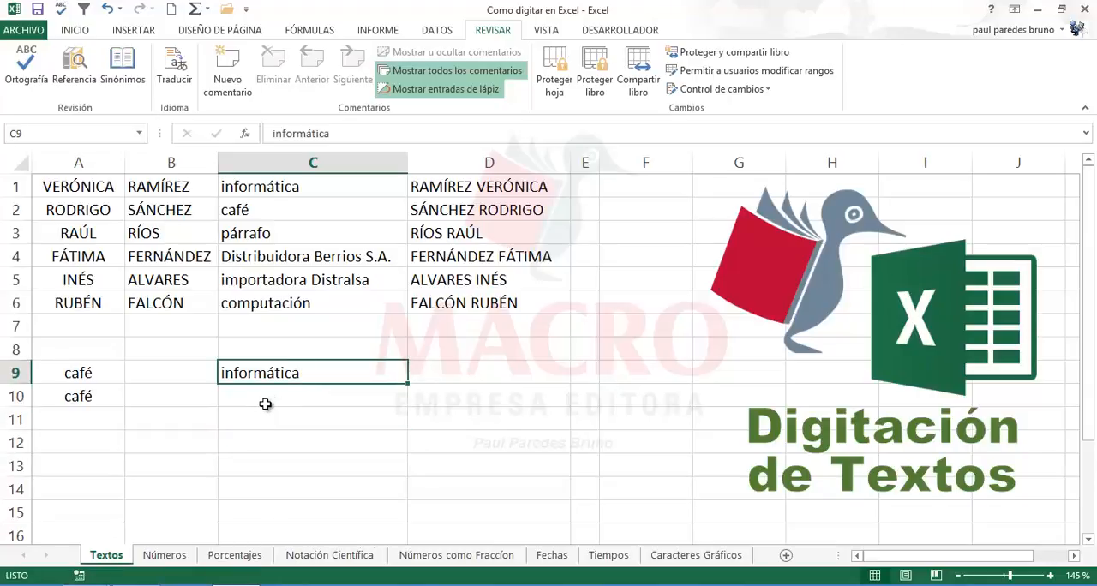
Step: Enter the word cafe without an accent in A11 to test automatic correction again
{"action": "key", "text": "Return"}
{"action": "key", "text": "Return"}
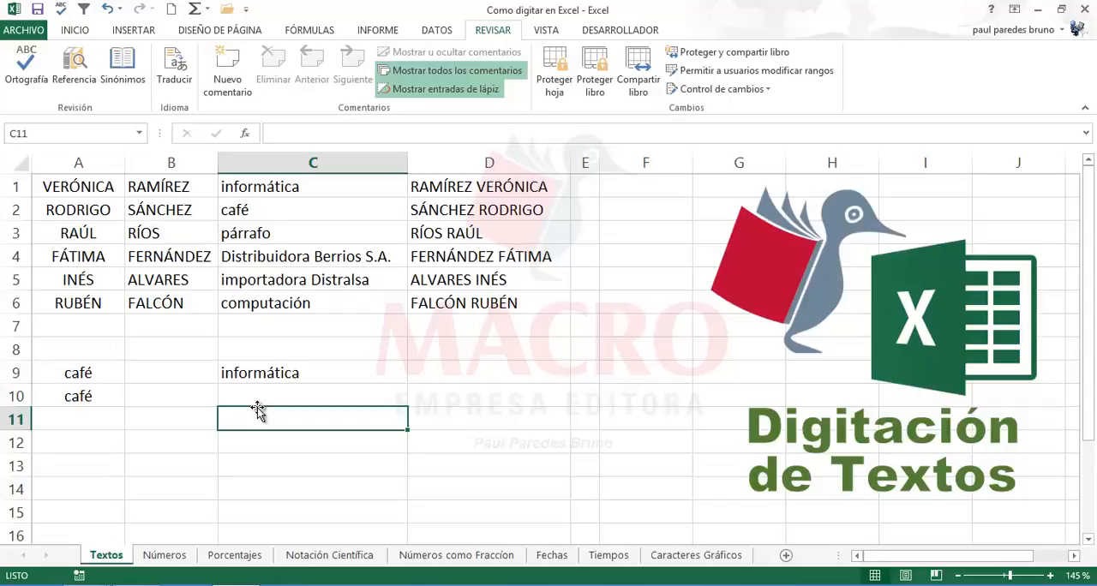
{"action": "key", "text": "Left"}
{"action": "key", "text": "Left"}
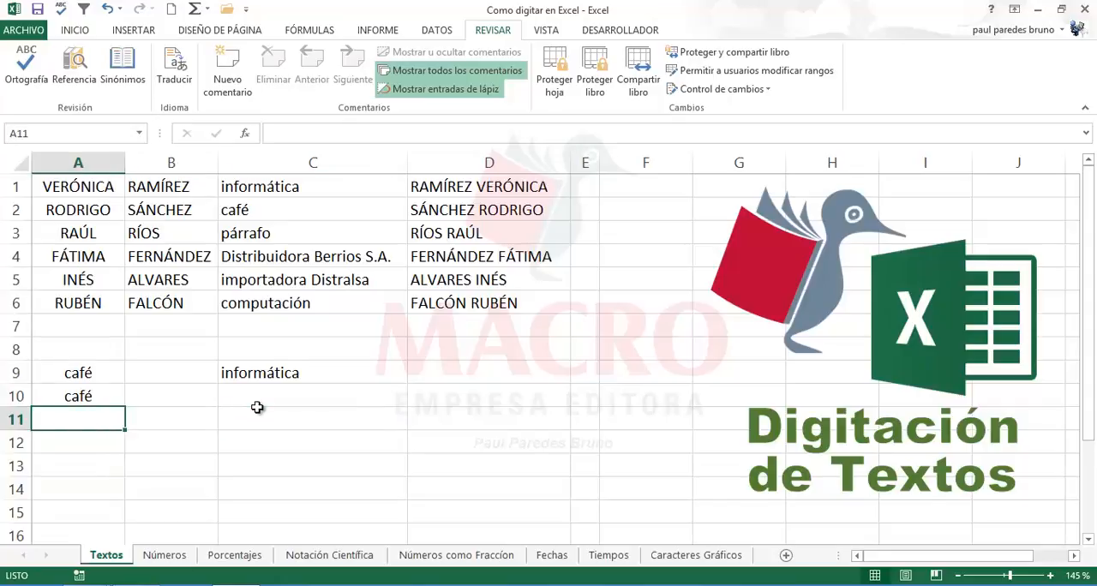
{"action": "type", "text": "ca"}
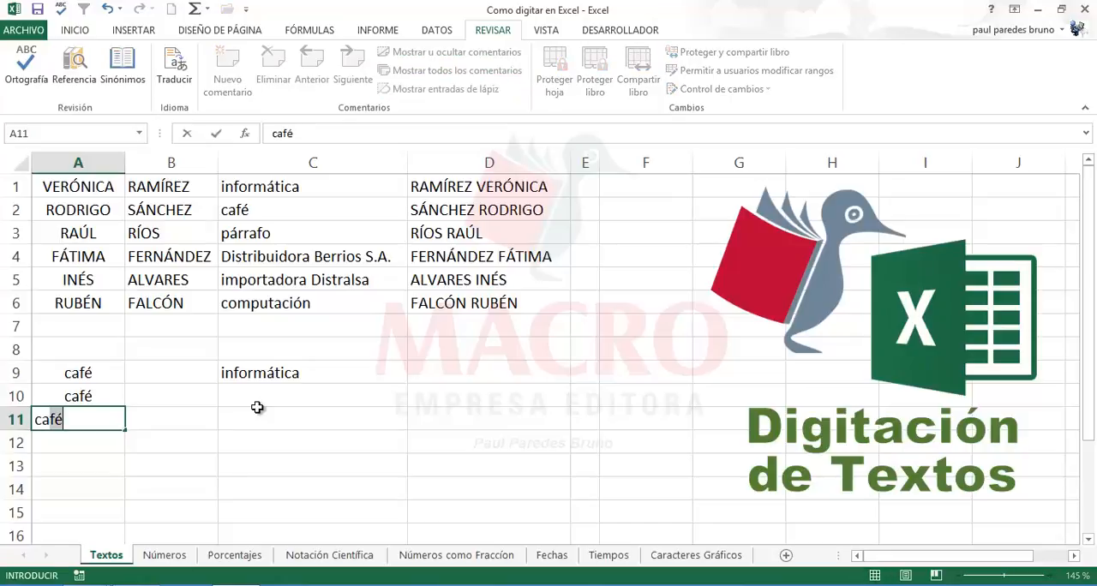
{"action": "type", "text": "fe"}
{"action": "key", "text": "Return"}
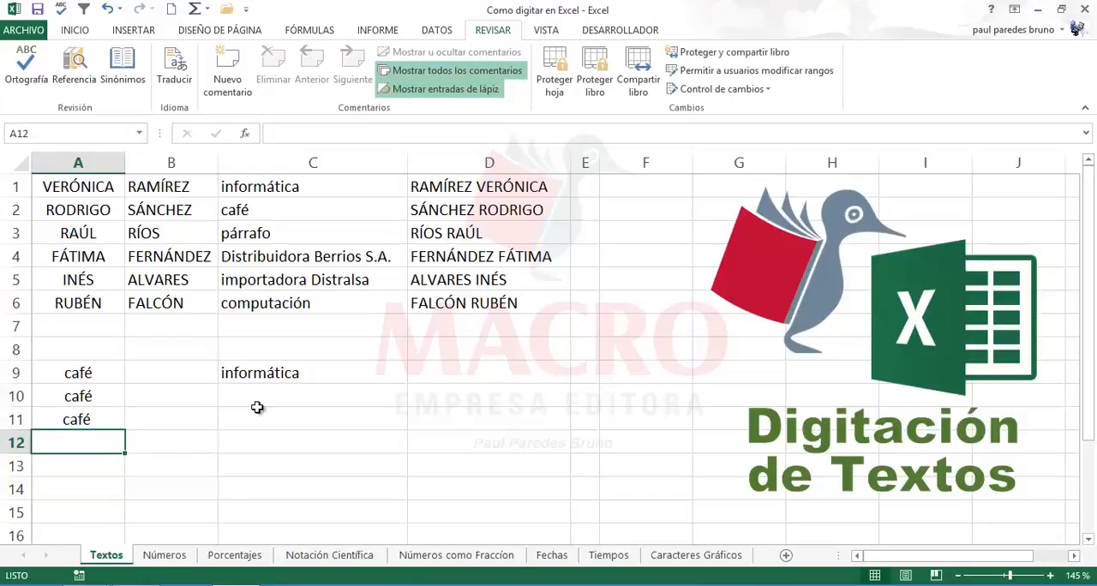
{"action": "left_click", "coordinate": [259, 409]}
{"action": "left_click", "coordinate": [268, 390]}
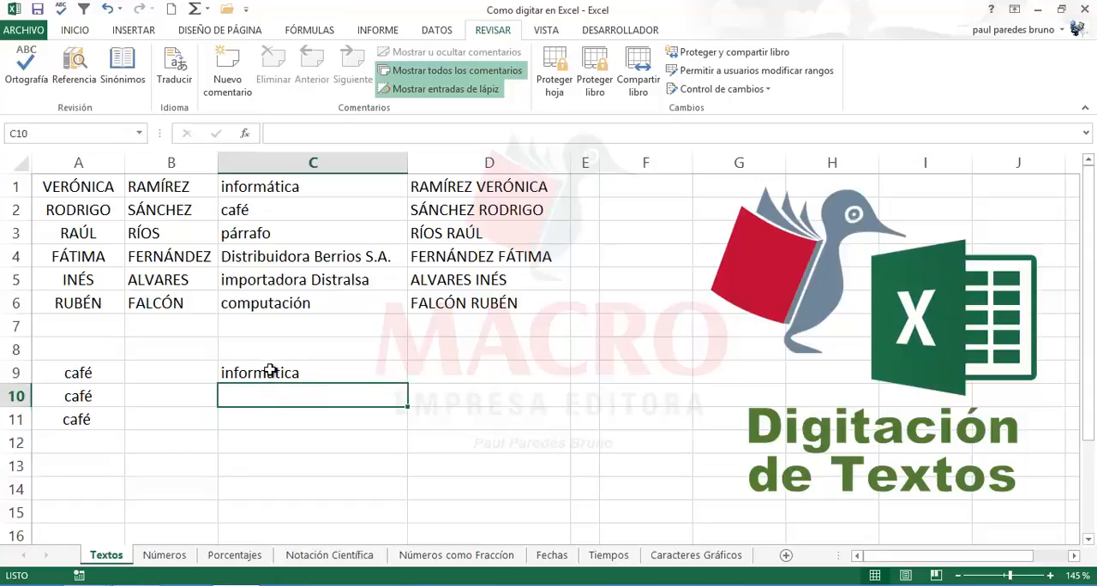
{"action": "left_click", "coordinate": [269, 368]}
{"action": "left_click", "coordinate": [265, 393]}
{"action": "left_click", "coordinate": [291, 304]}
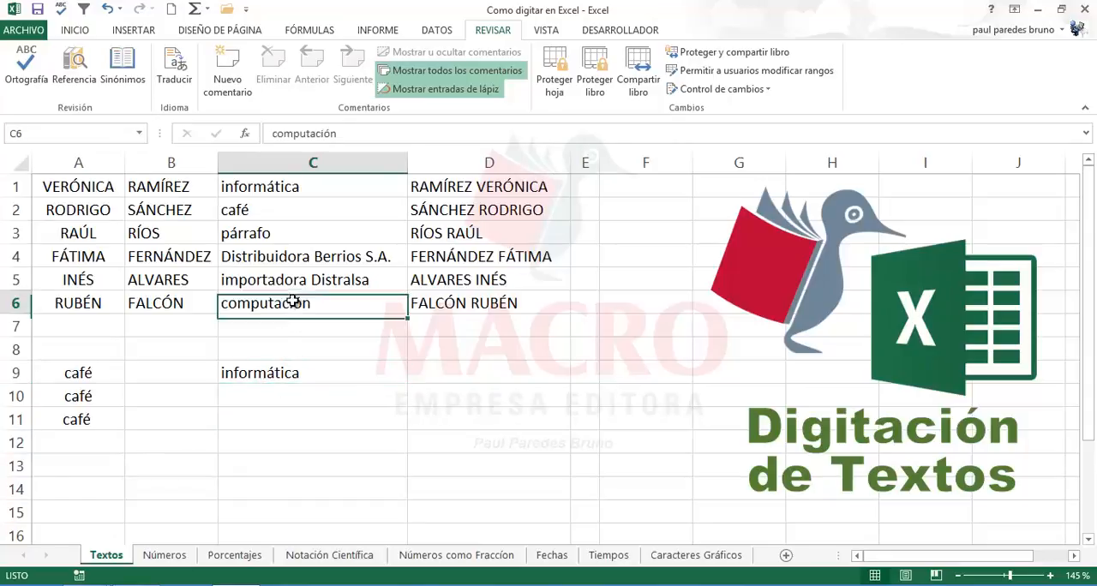
{"action": "left_click", "coordinate": [289, 390]}
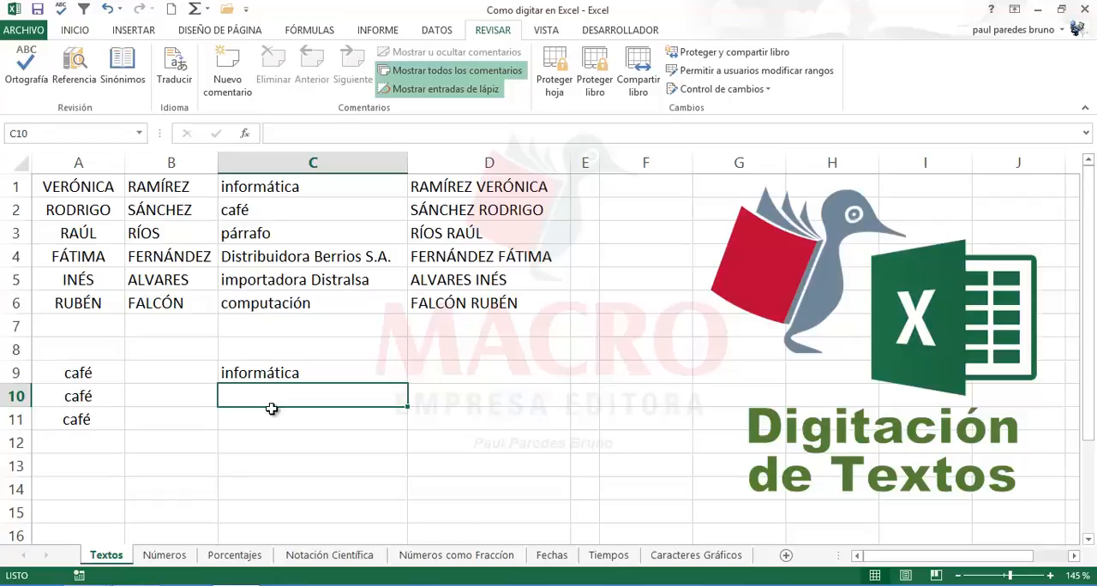
Step: Add an AutoCorrect entry in the proofing options that replaces informatica with informática, and accept the AutoCorrect settings
{"action": "left_click", "coordinate": [23, 30]}
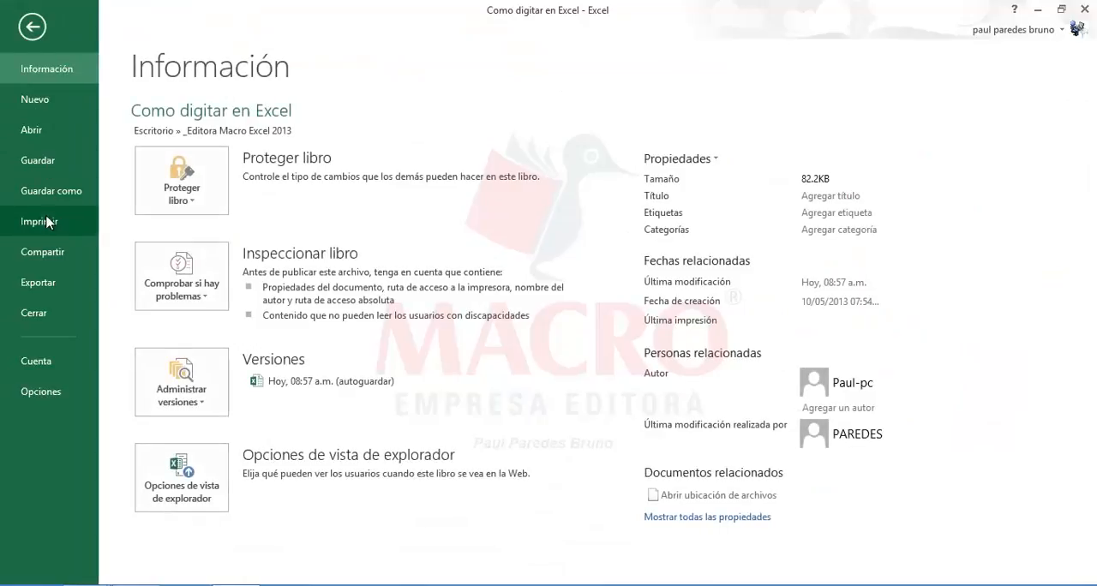
{"action": "left_click", "coordinate": [53, 393]}
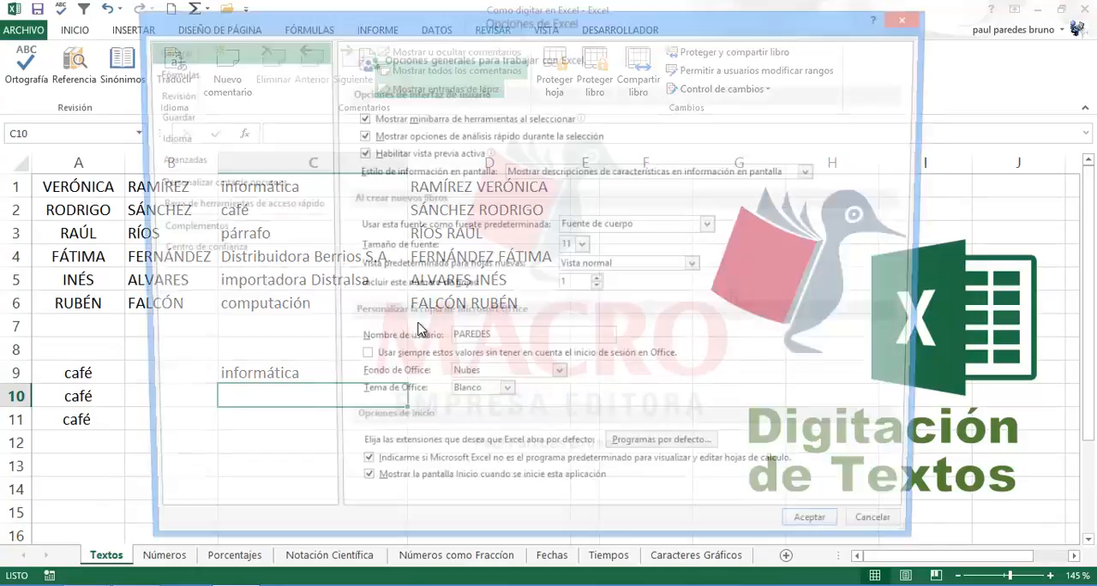
{"action": "left_click", "coordinate": [196, 98]}
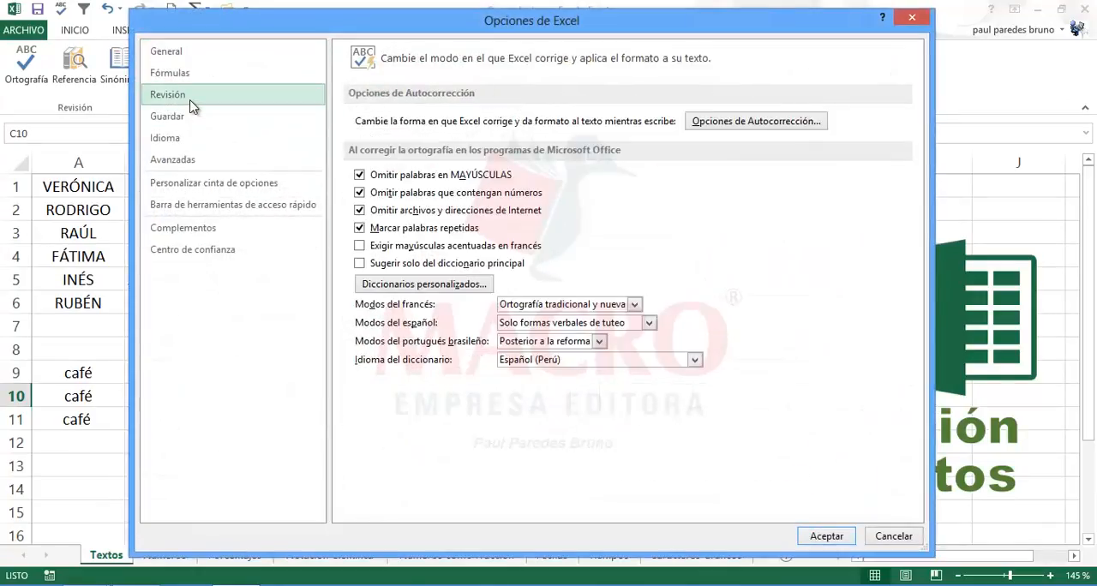
{"action": "left_click", "coordinate": [745, 121]}
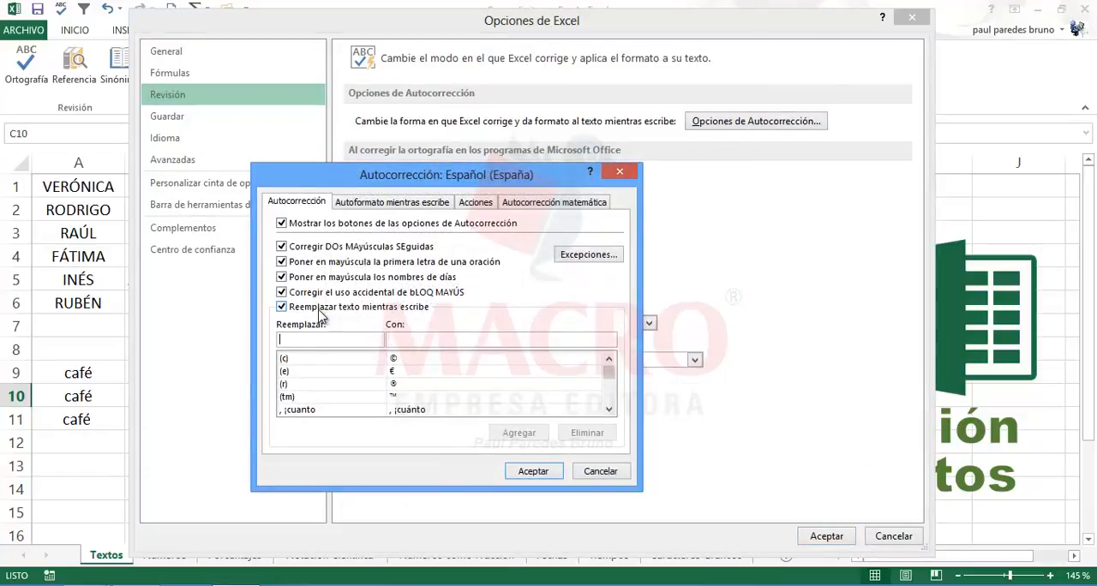
{"action": "type", "text": "infor"}
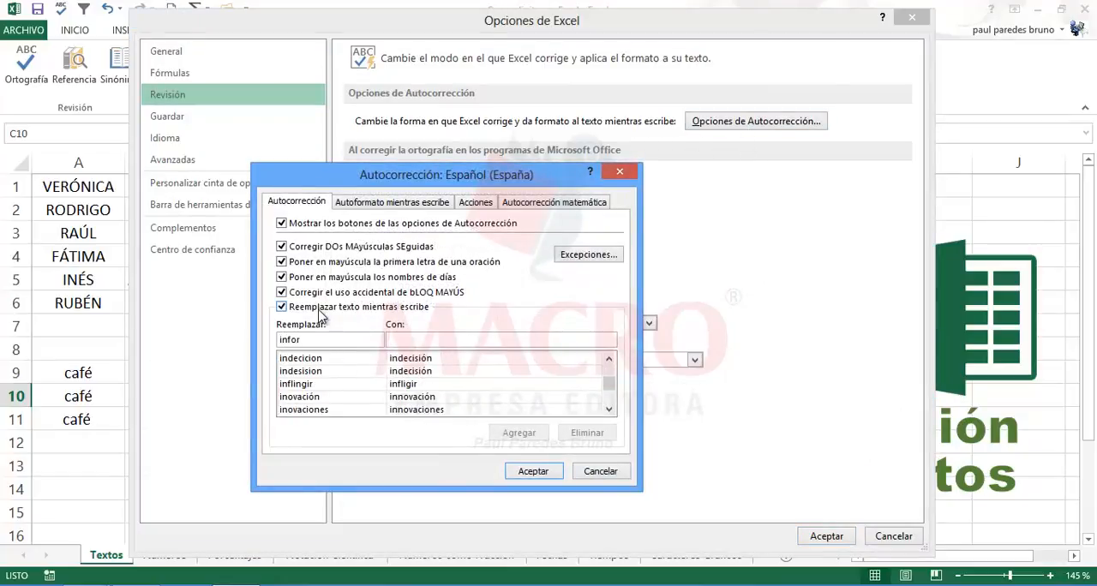
{"action": "type", "text": "matica"}
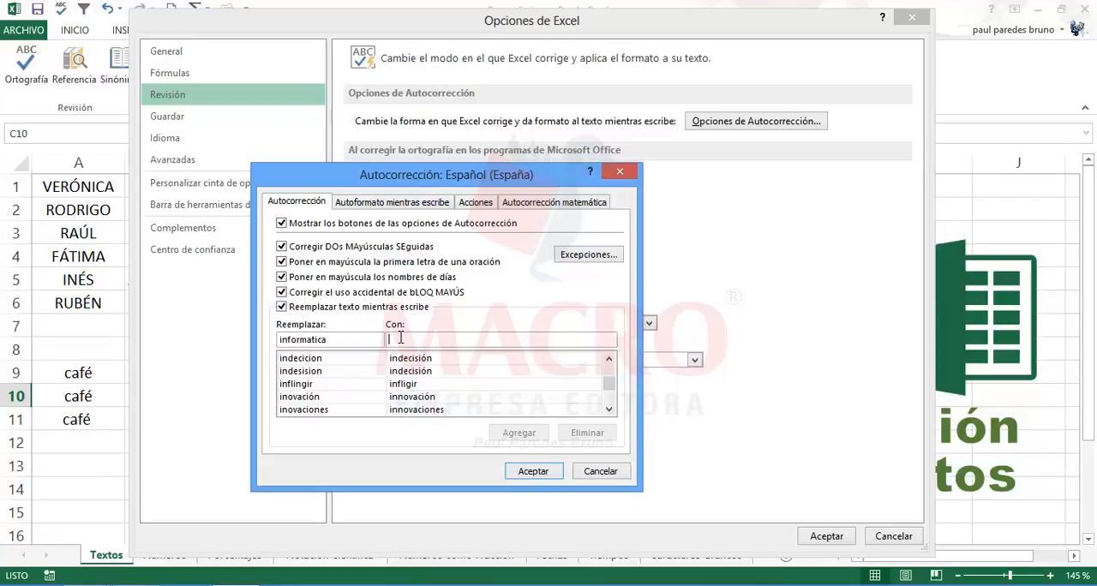
{"action": "type", "text": "inform"}
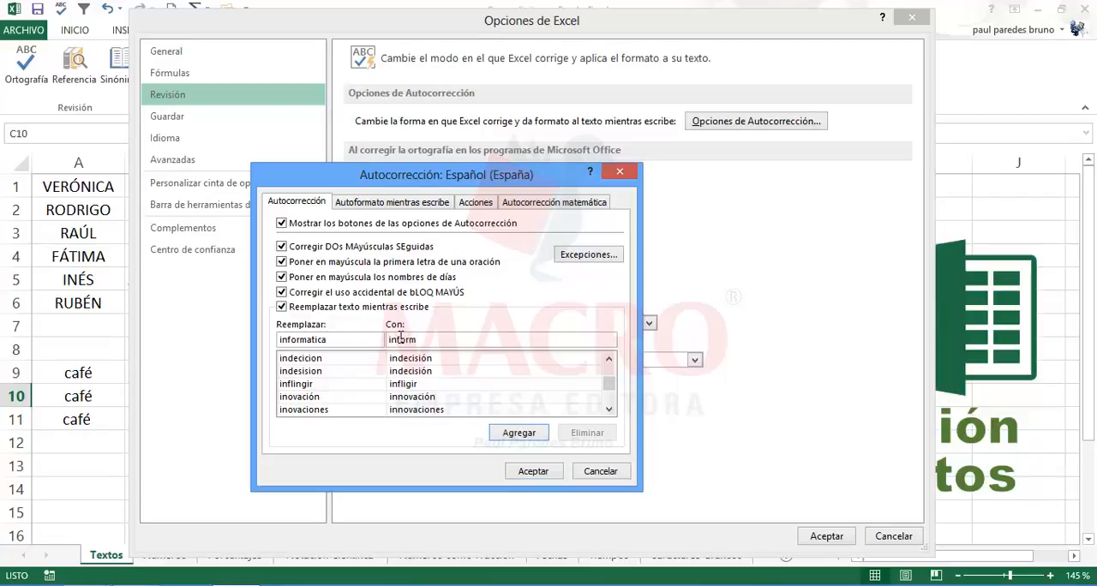
{"action": "type", "text": "ática"}
{"action": "left_click", "coordinate": [518, 433]}
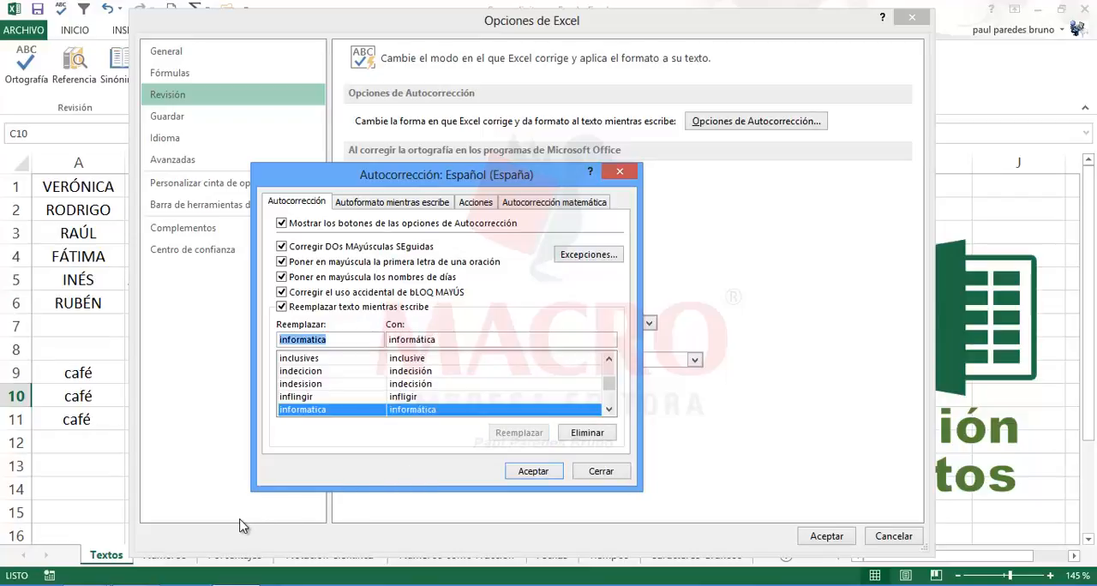
{"action": "left_click", "coordinate": [527, 471]}
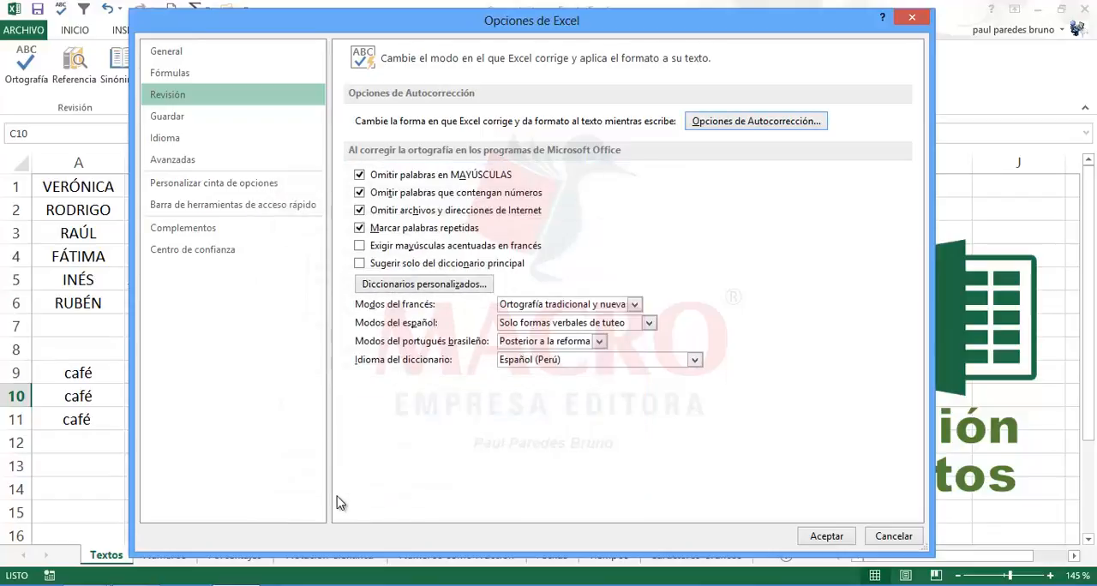
Step: Fill in a new AutoCorrect entry that replaces computacion with computación
{"action": "left_click", "coordinate": [738, 131]}
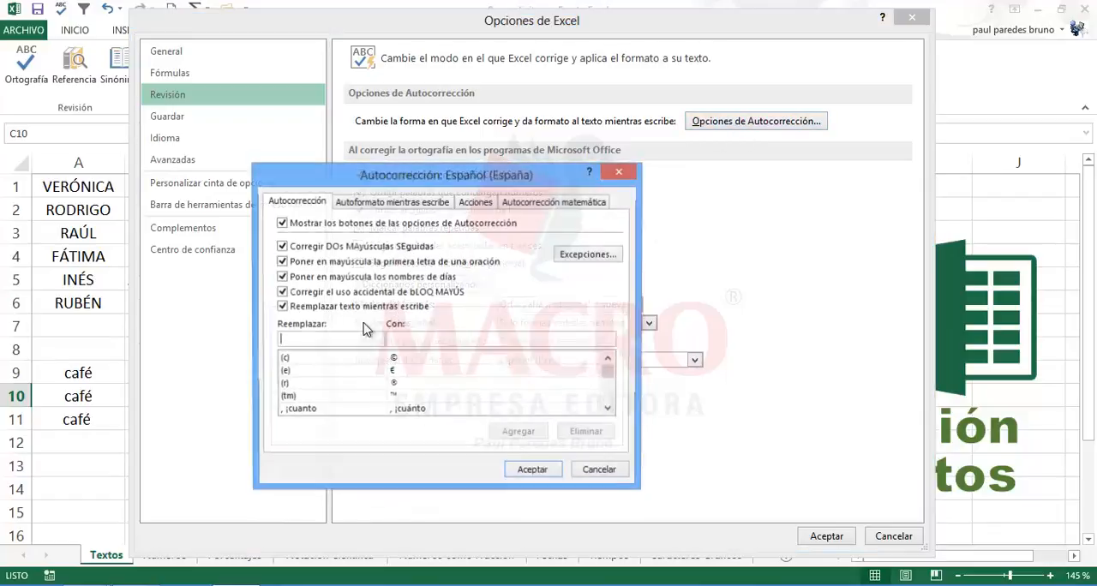
{"action": "left_click", "coordinate": [296, 340]}
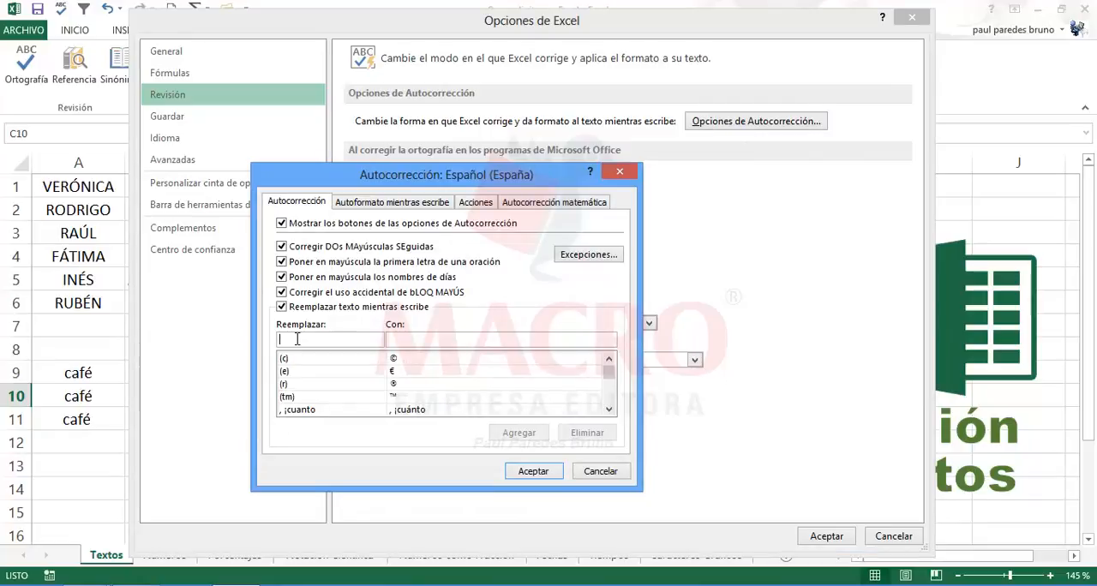
{"action": "type", "text": "computaci"}
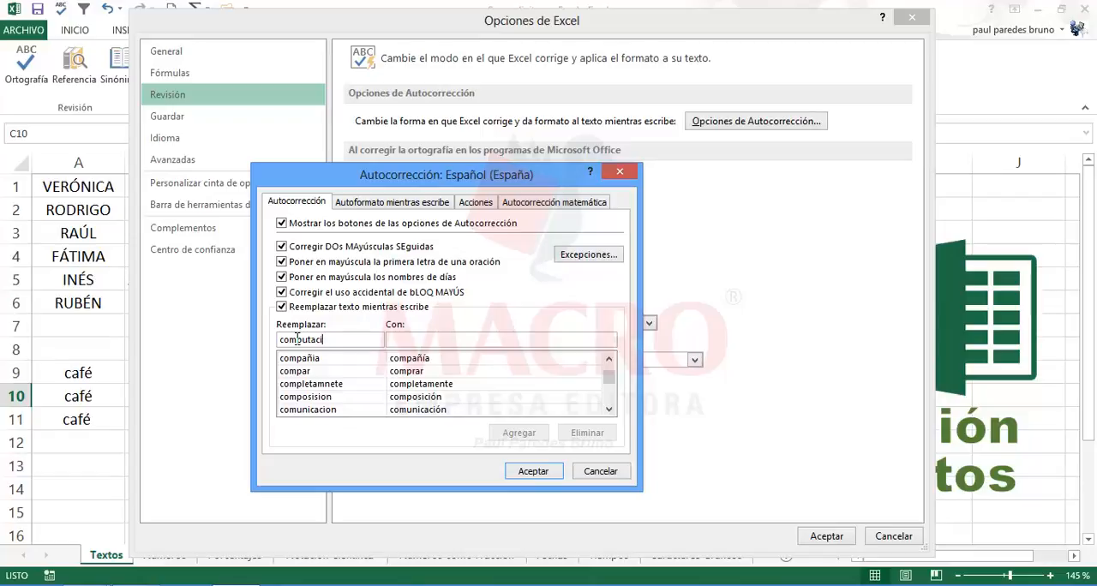
{"action": "type", "text": "on"}
{"action": "left_click", "coordinate": [409, 340]}
{"action": "type", "text": "compu"}
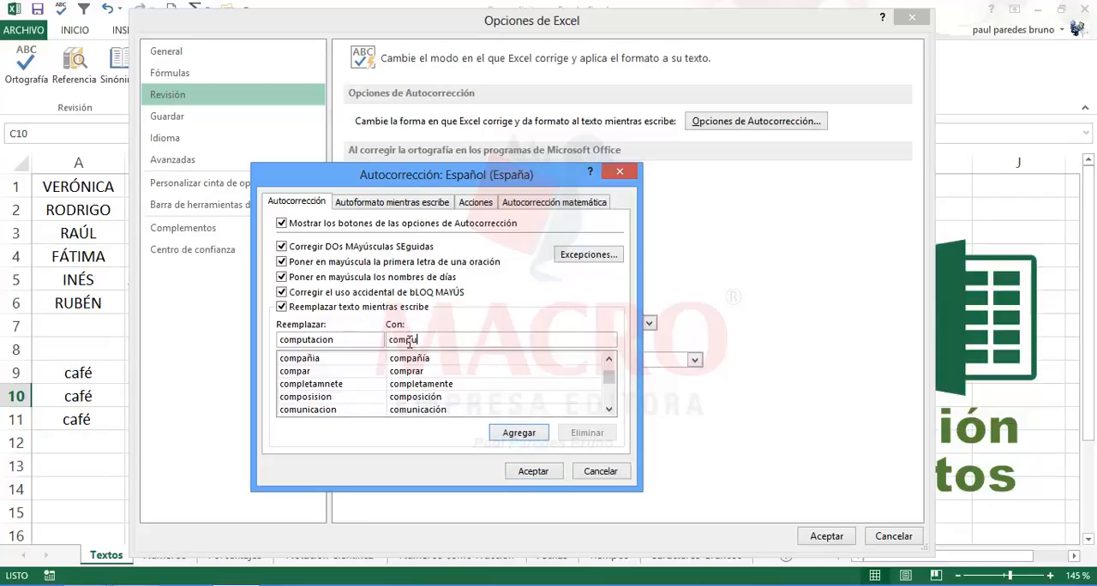
{"action": "type", "text": "tación"}
Step: Add the computacion entry to the AutoCorrect list and accept both the AutoCorrect settings and the Excel options
{"action": "left_click_drag", "start_coordinate": [361, 342], "coordinate": [261, 335]}
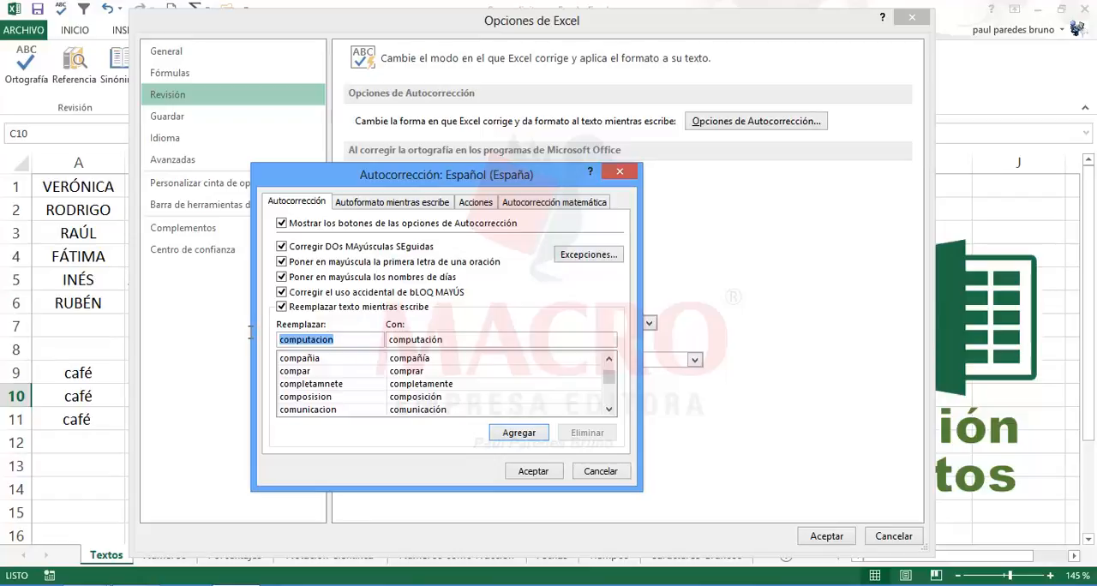
{"action": "left_click", "coordinate": [341, 341]}
{"action": "left_click_drag", "start_coordinate": [447, 340], "coordinate": [385, 344]}
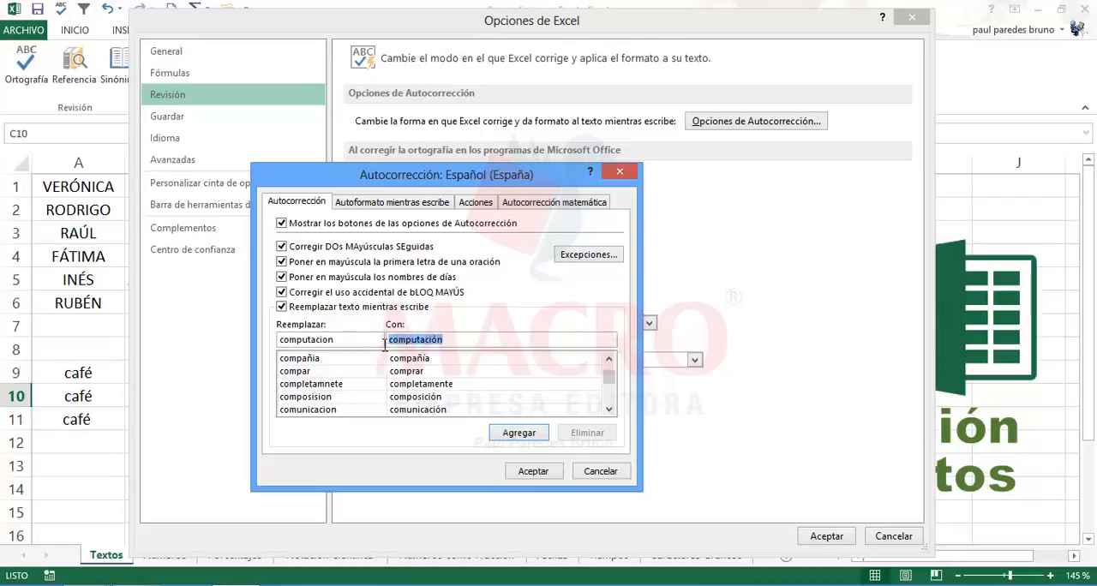
{"action": "left_click", "coordinate": [458, 342]}
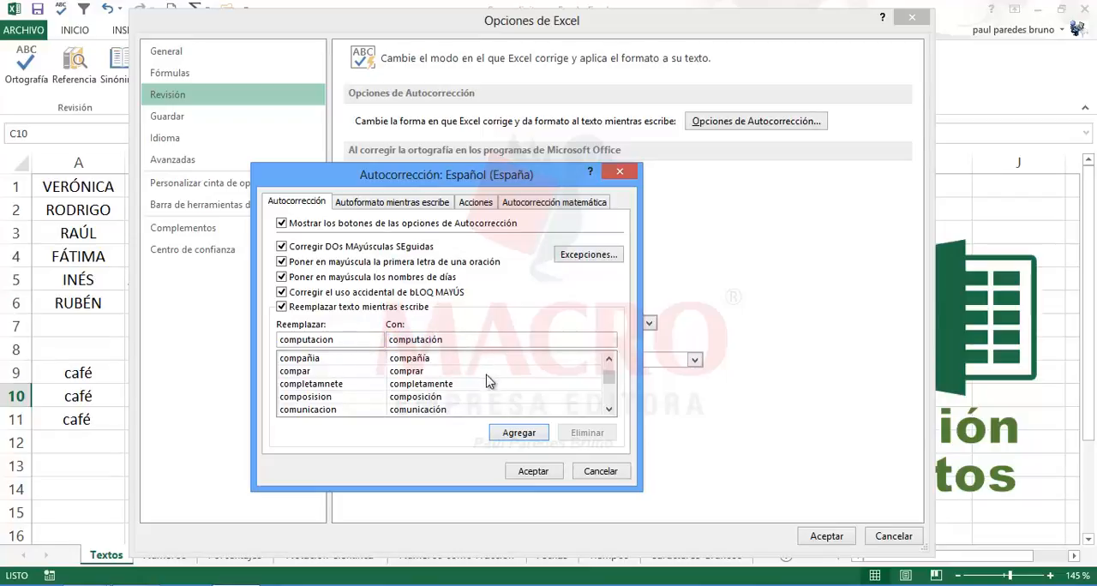
{"action": "left_click", "coordinate": [511, 435]}
{"action": "left_click", "coordinate": [531, 474]}
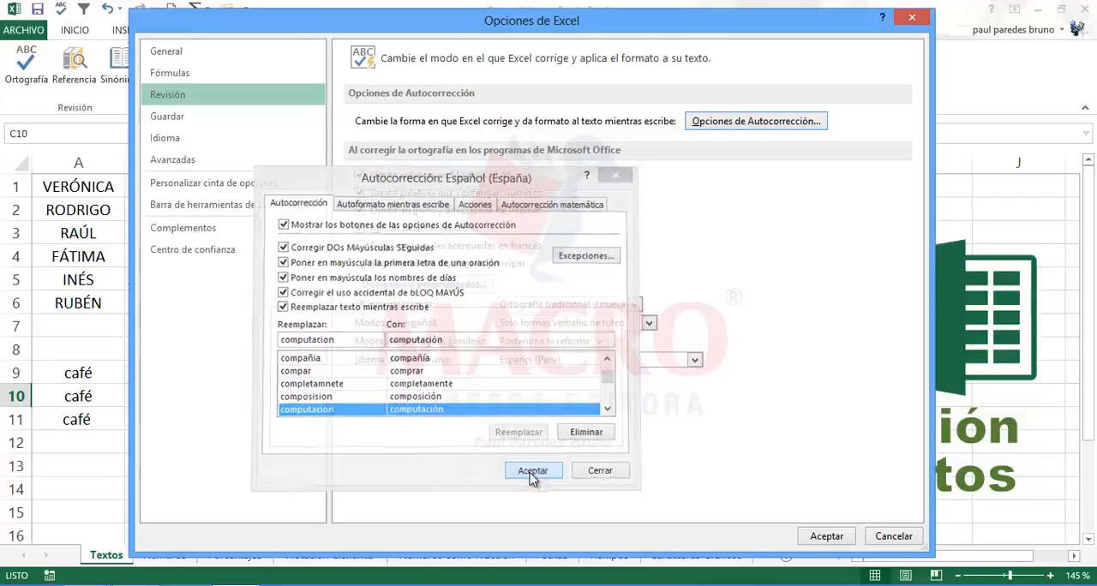
{"action": "left_click", "coordinate": [818, 538]}
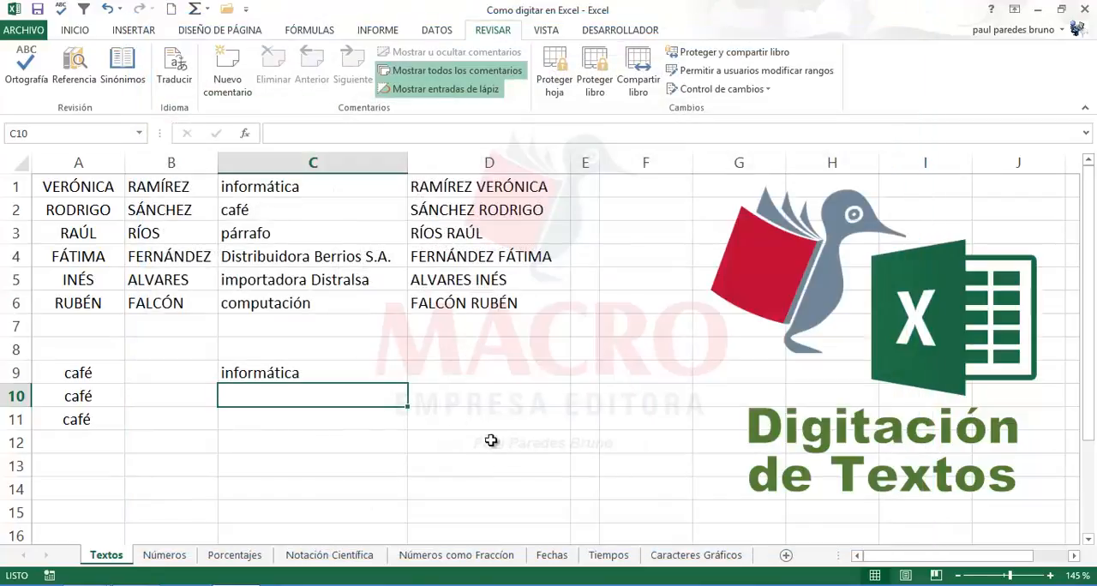
Step: Enter the word computacion without an accent in C11 to test its AutoCorrect entry
{"action": "left_click", "coordinate": [337, 414]}
{"action": "left_click", "coordinate": [168, 402]}
{"action": "left_click", "coordinate": [279, 422]}
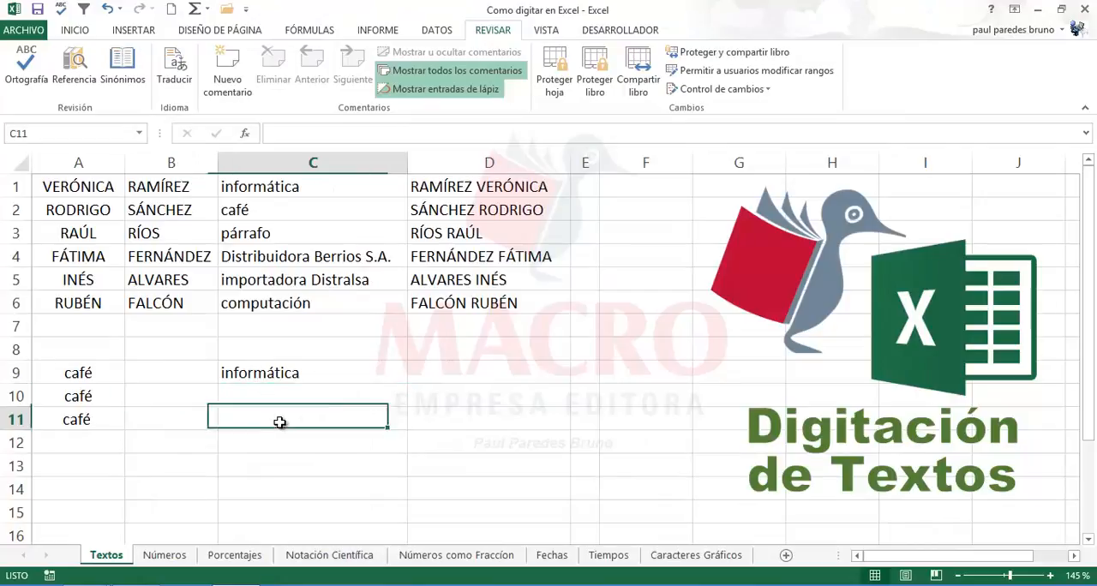
{"action": "left_click", "coordinate": [171, 419]}
{"action": "left_click", "coordinate": [278, 423]}
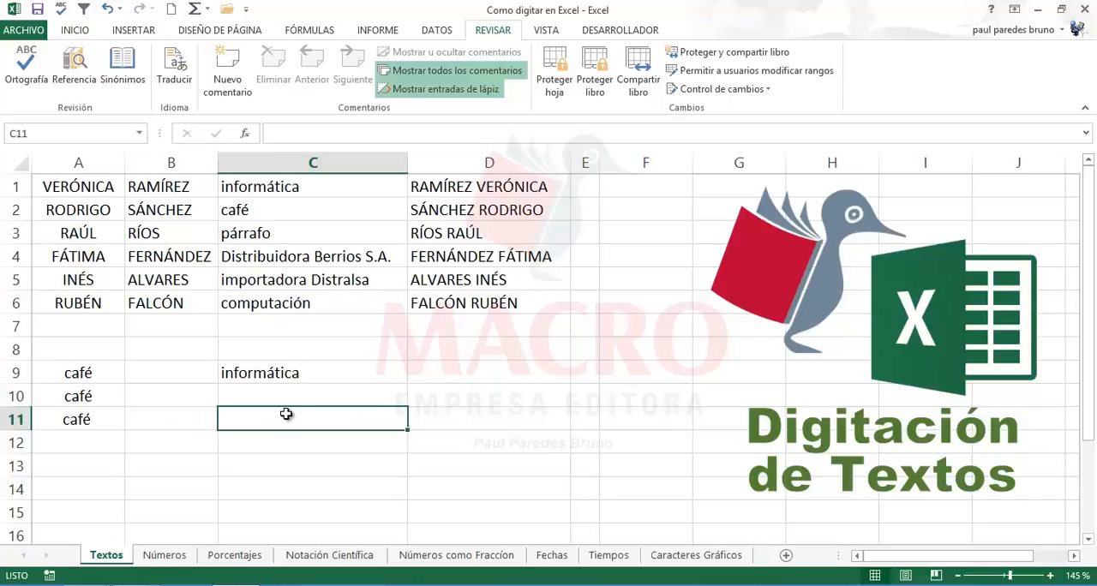
{"action": "type", "text": "computas"}
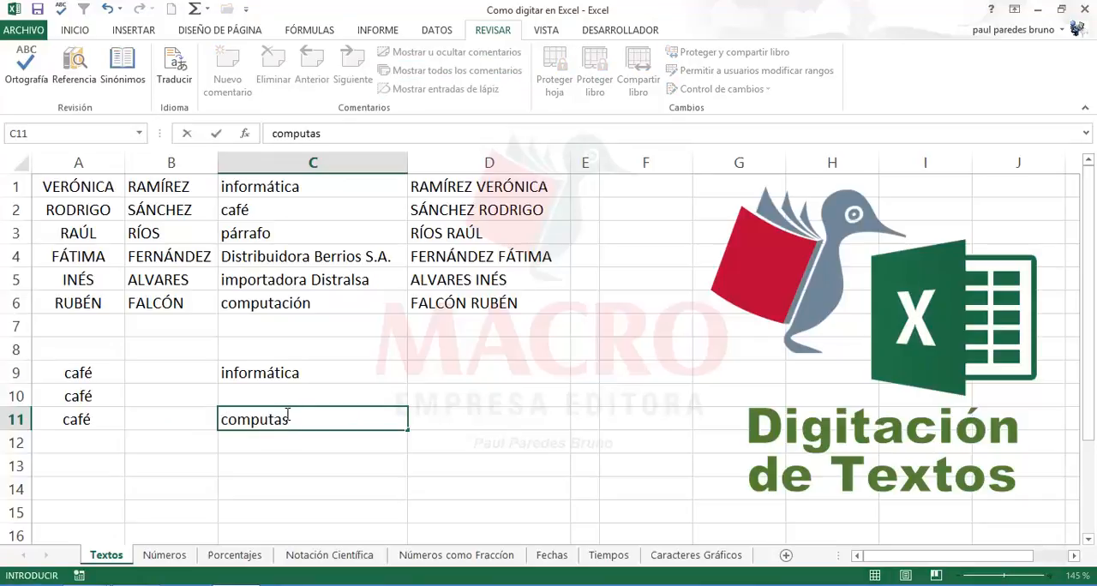
{"action": "key", "text": "BackSpace"}
{"action": "type", "text": "CION"}
{"action": "key", "text": "BackSpace"}
{"action": "key", "text": "BackSpace"}
{"action": "key", "text": "BackSpace"}
{"action": "key", "text": "BackSpace"}
{"action": "type", "text": "cion"}
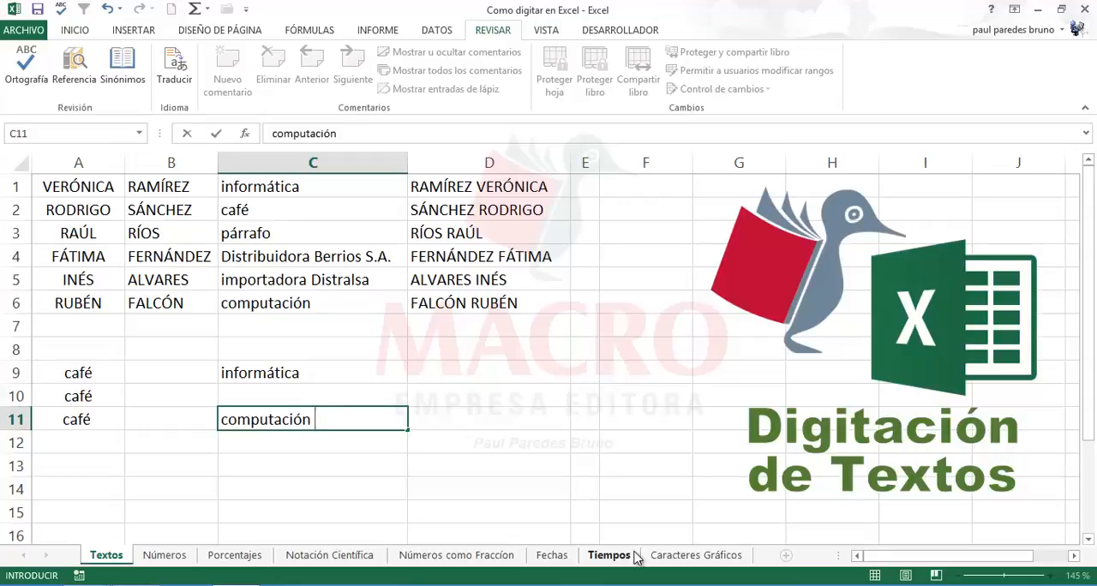
{"action": "key", "text": "Return"}
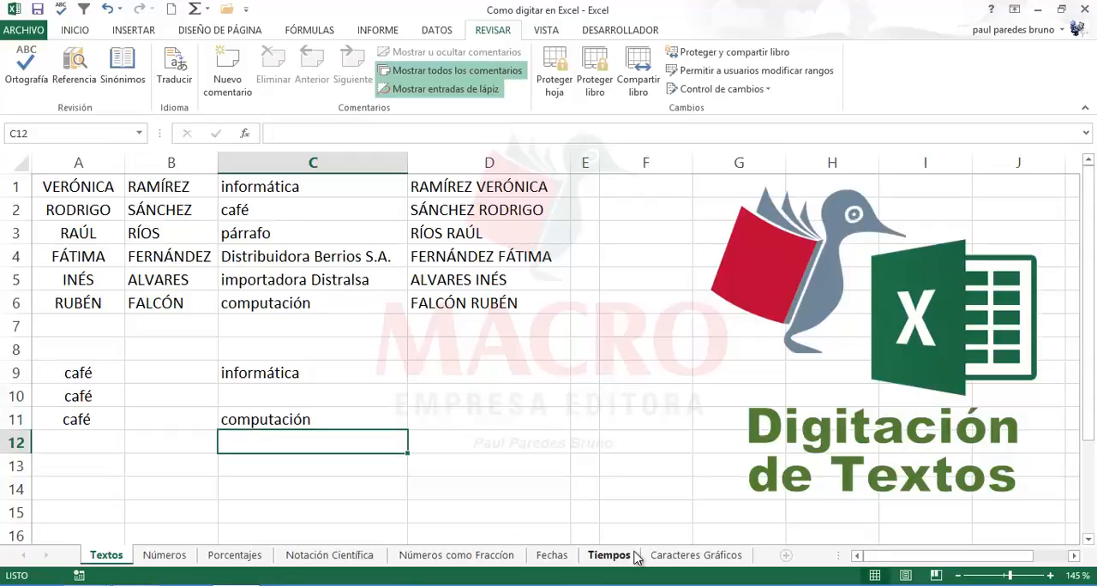
Step: Enter the word informatica without an accent in C12 to test its AutoCorrect entry
{"action": "type", "text": "inf"}
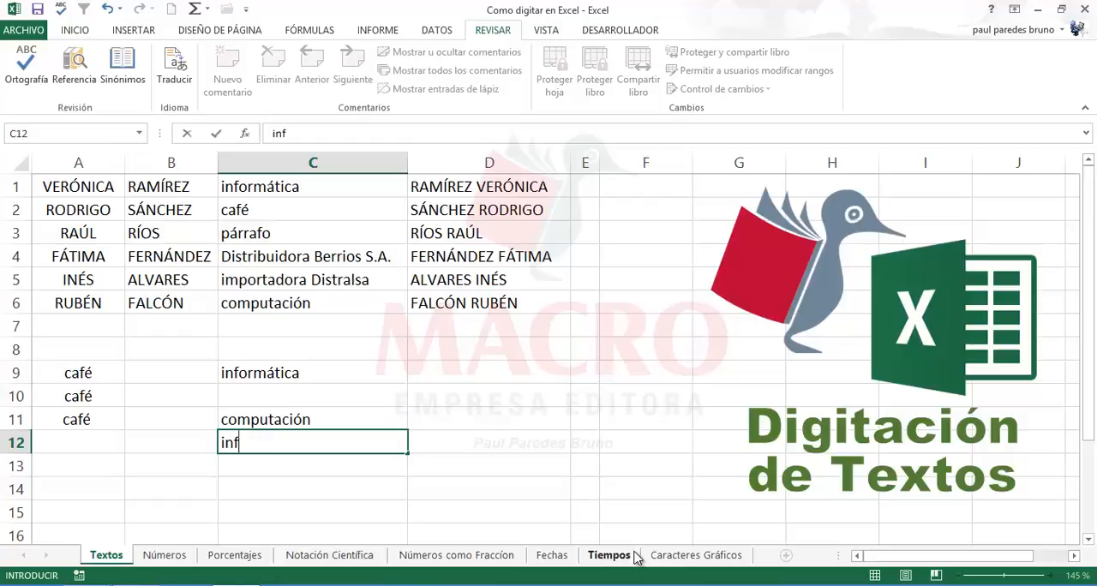
{"action": "type", "text": "ormaci"}
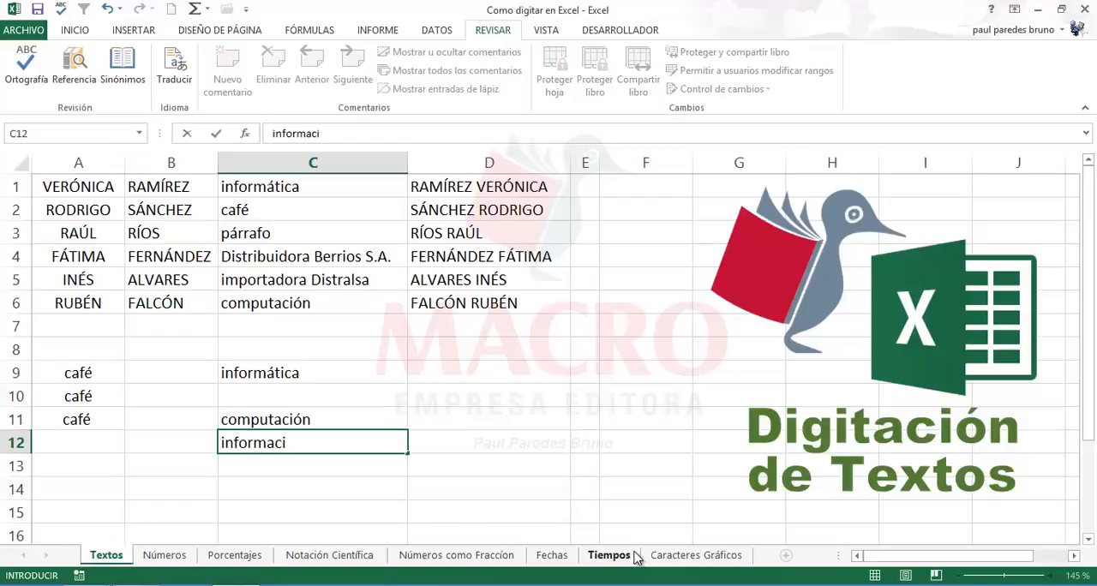
{"action": "key", "text": "BackSpace"}
{"action": "key", "text": "BackSpace"}
{"action": "type", "text": "tica"}
{"action": "key", "text": "Return"}
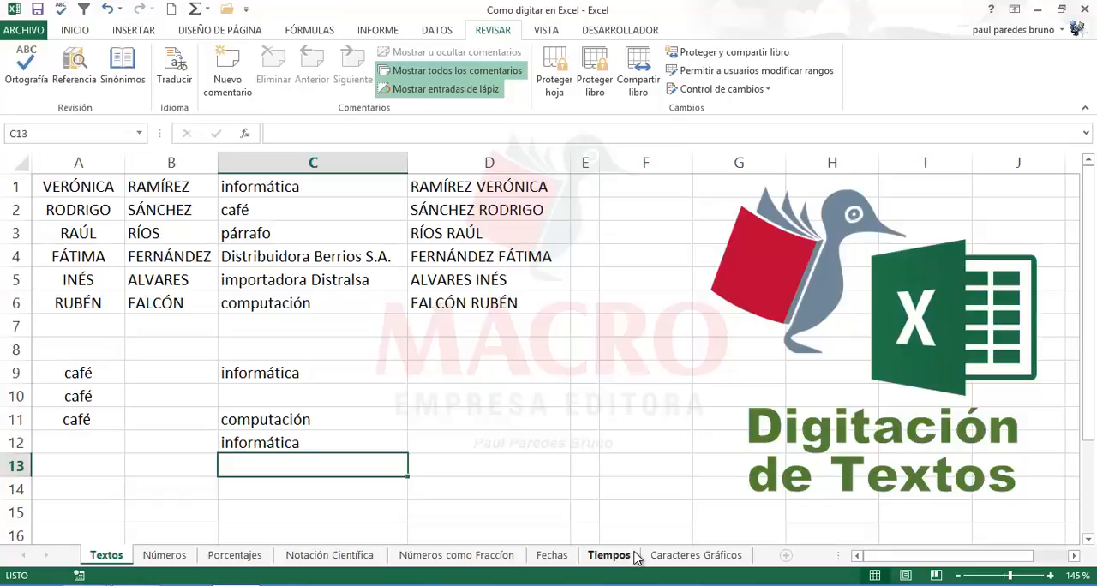
Step: Enter the misspelled word inforrmatica, with a double r, in C13
{"action": "type", "text": "inf"}
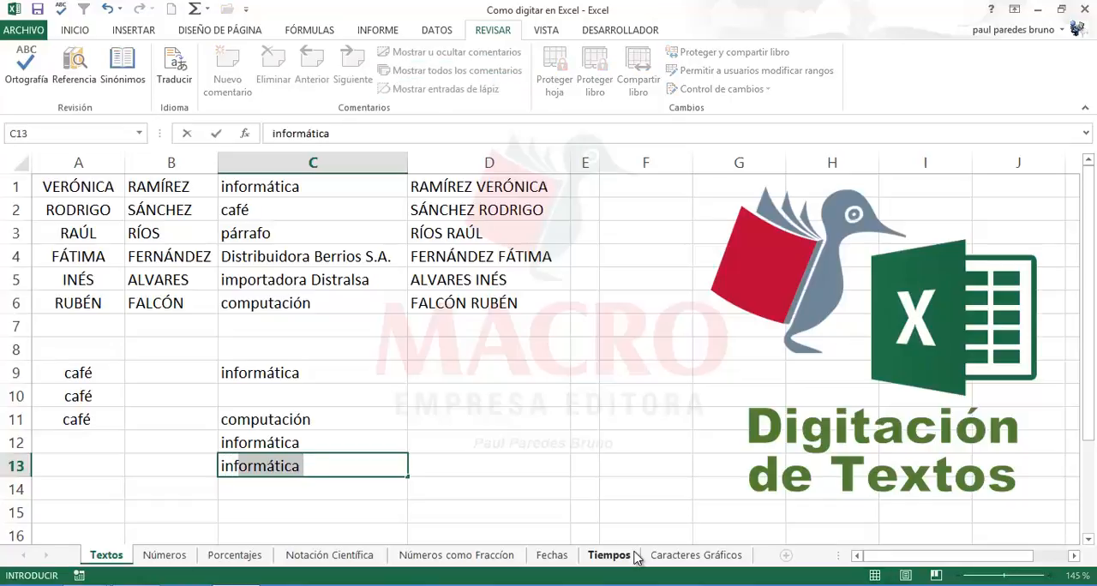
{"action": "type", "text": "orrmatica"}
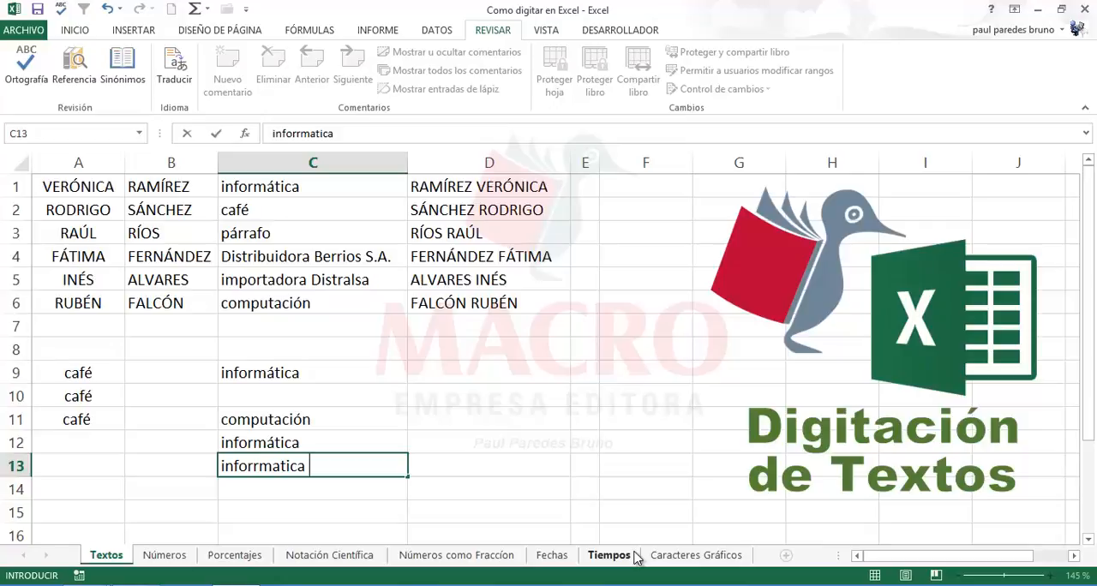
{"action": "key", "text": "Return"}
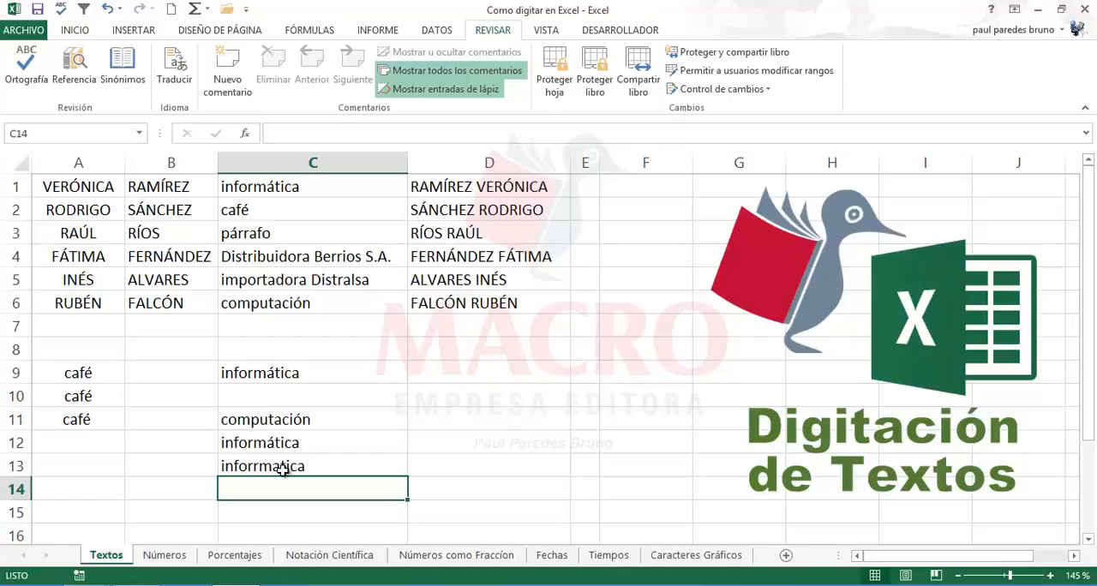
Step: Remove the extra r from the word in C13 and re-enter it as informatica to trigger automatic correction
{"action": "left_click", "coordinate": [257, 467]}
{"action": "double_click", "coordinate": [259, 466]}
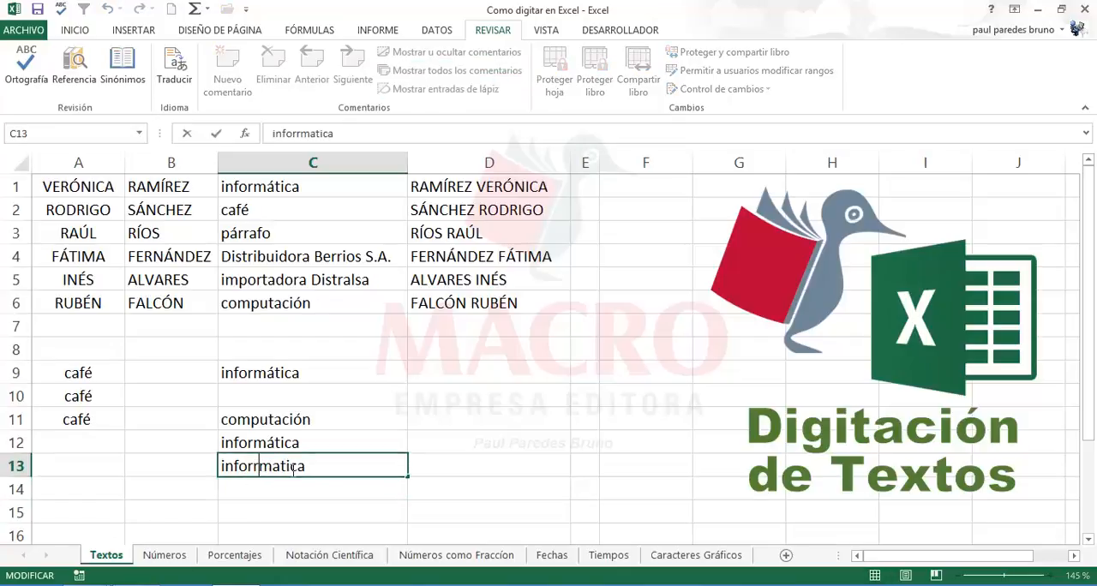
{"action": "key", "text": "BackSpace"}
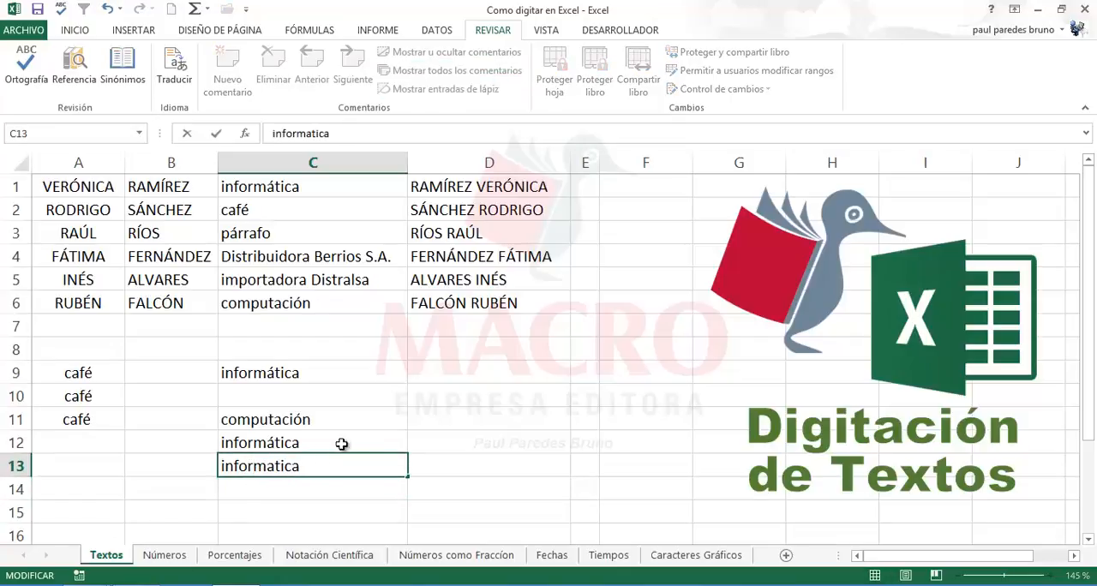
{"action": "left_click", "coordinate": [316, 461]}
{"action": "key", "text": "Return"}
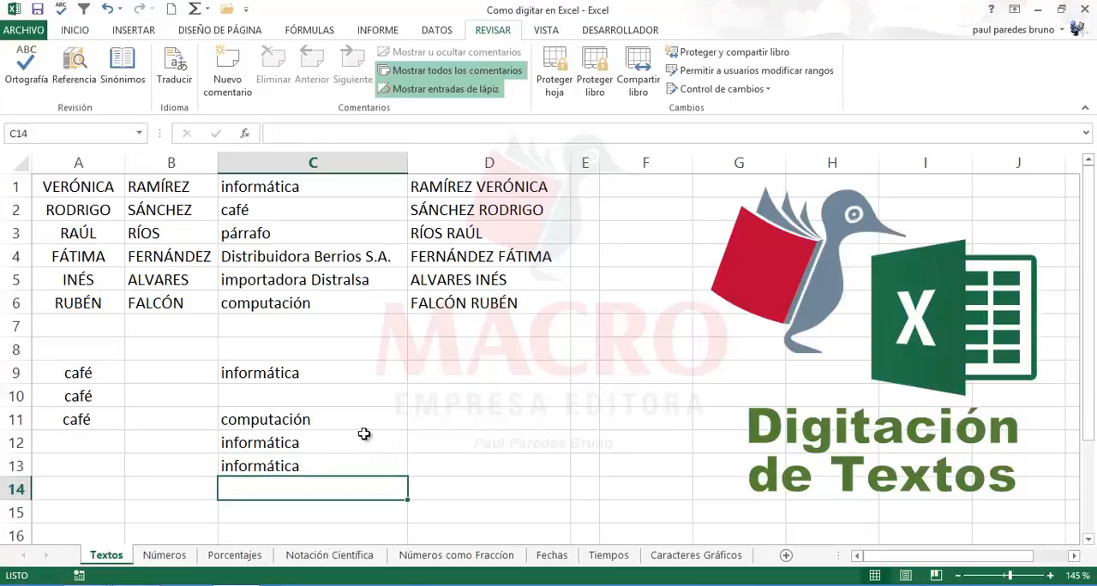
Step: Move the range C9:C13 to B8:B12
{"action": "left_click", "coordinate": [442, 374]}
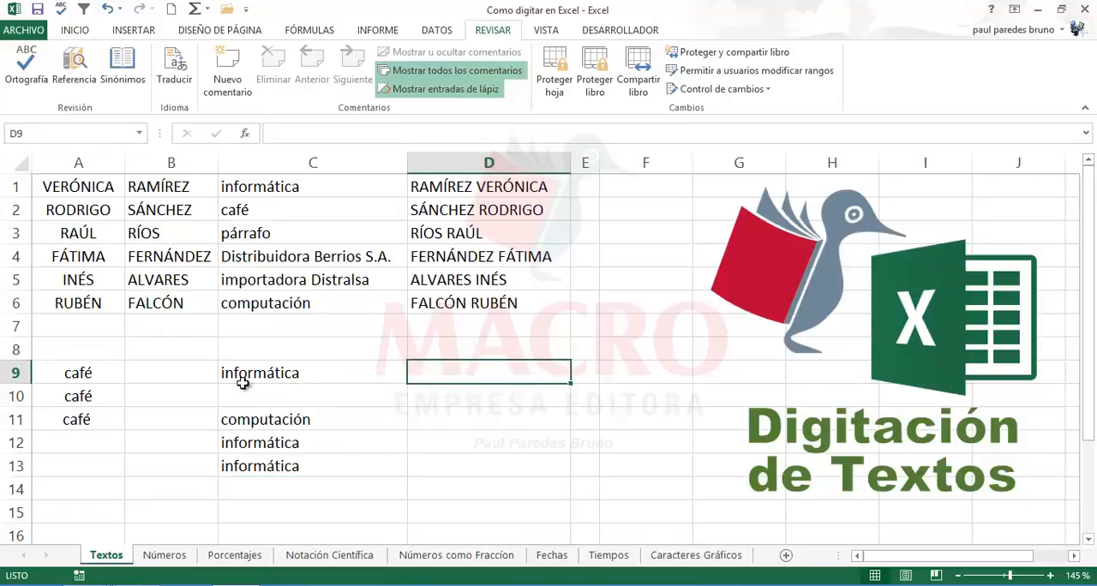
{"action": "left_click_drag", "start_coordinate": [247, 374], "coordinate": [242, 467]}
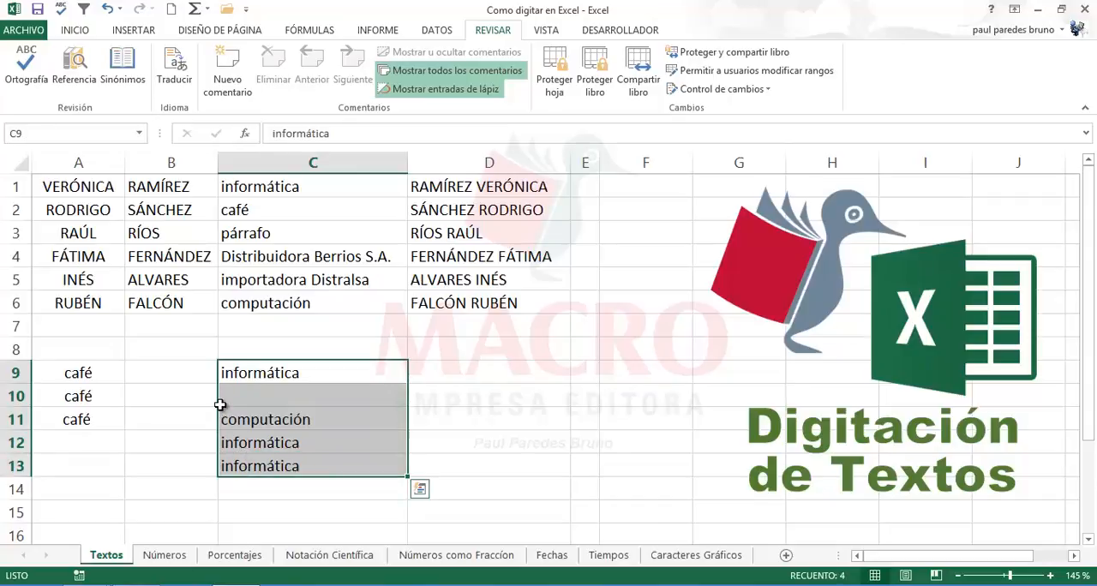
{"action": "left_click_drag", "start_coordinate": [218, 394], "coordinate": [156, 373]}
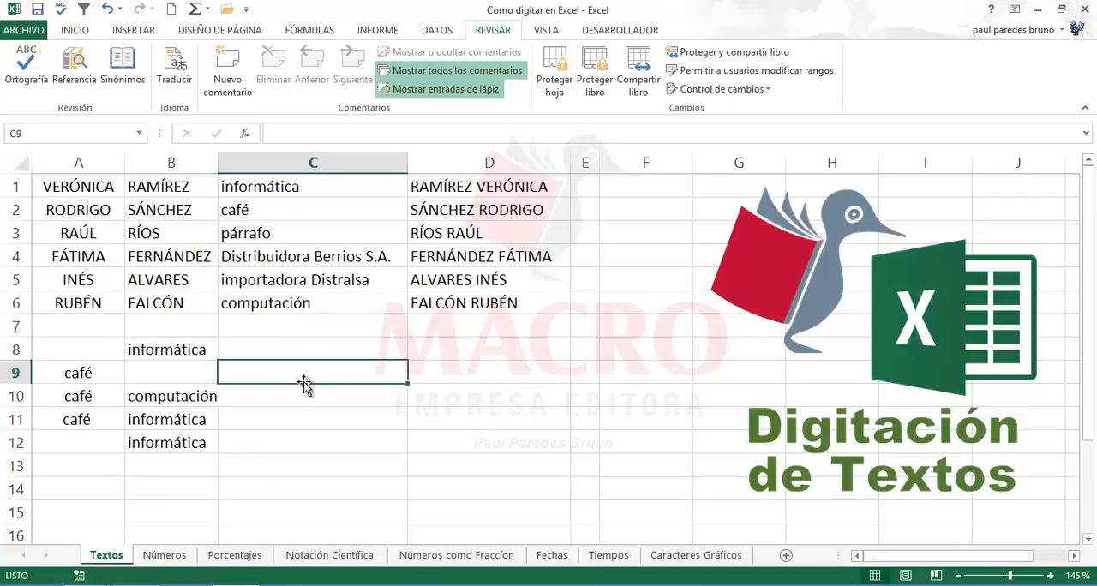
Step: Widen column B slightly and make column A slightly narrower
{"action": "left_click_drag", "start_coordinate": [216, 169], "coordinate": [220, 168]}
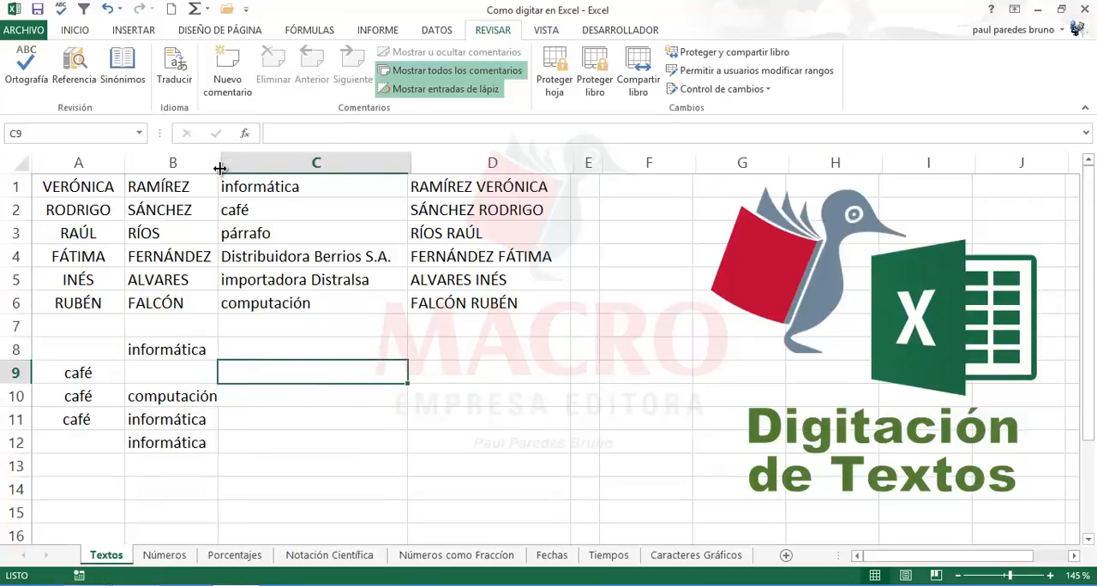
{"action": "left_click", "coordinate": [282, 346]}
{"action": "left_click_drag", "start_coordinate": [128, 168], "coordinate": [121, 168]}
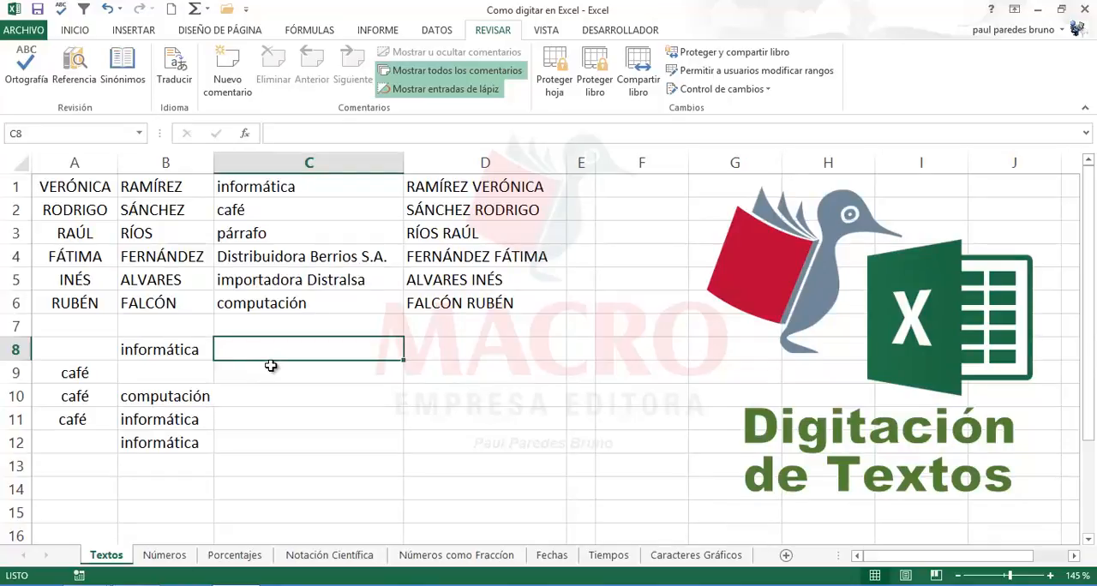
Step: Add an AutoCorrect entry in the proofing options that replaces Dist with Distribuidora BERRIOS SRL
{"action": "left_click", "coordinate": [24, 31]}
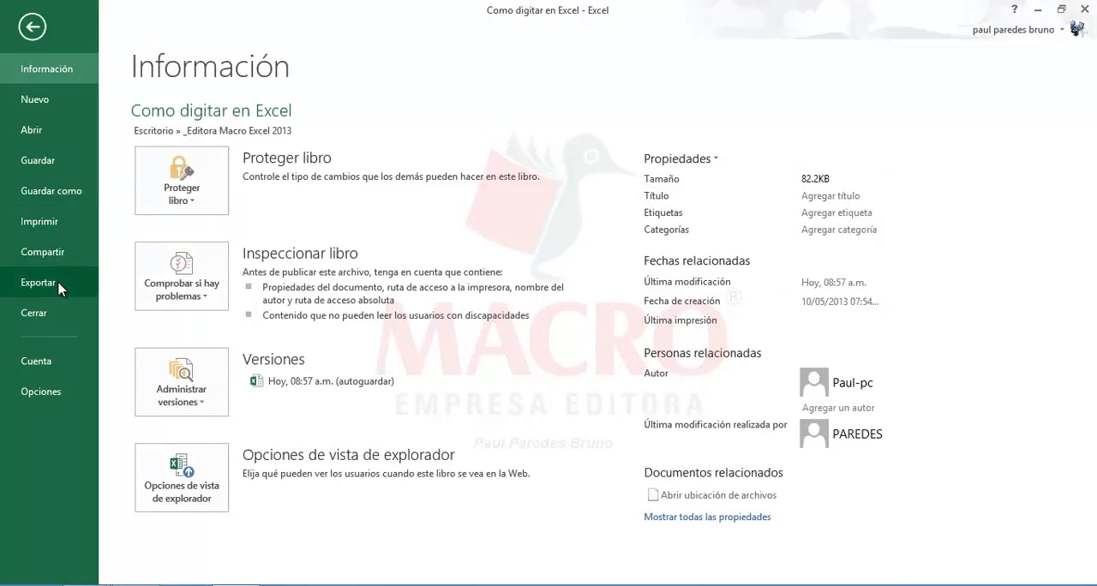
{"action": "left_click", "coordinate": [49, 393]}
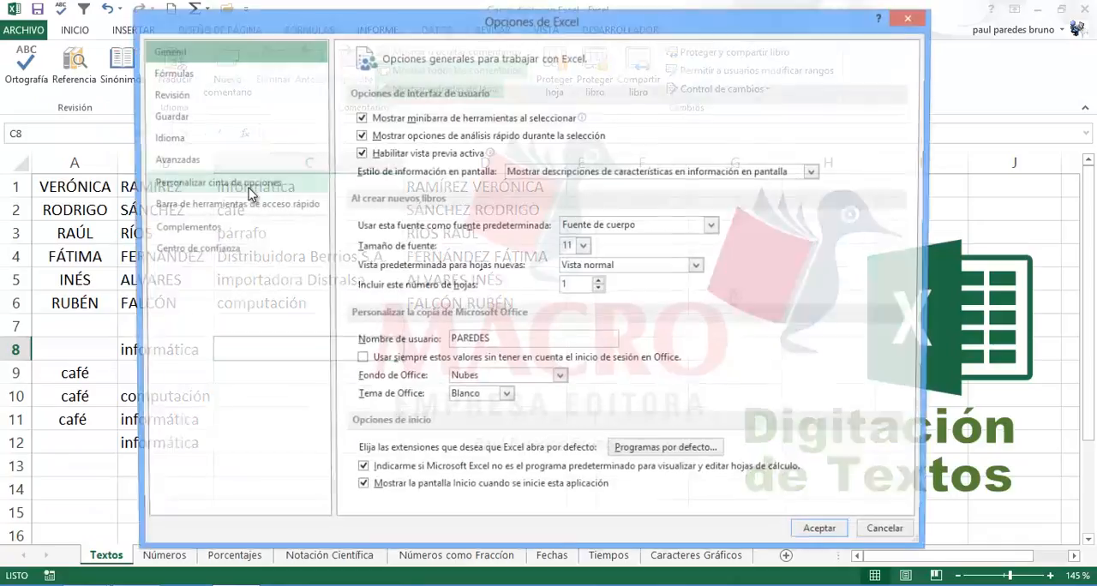
{"action": "left_click", "coordinate": [176, 96]}
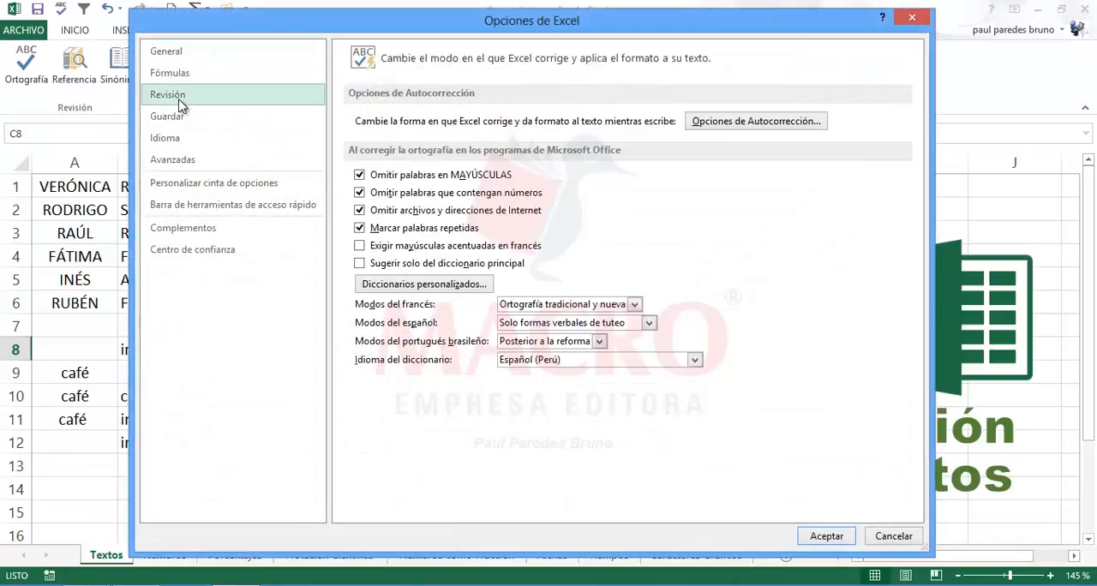
{"action": "left_click", "coordinate": [716, 123]}
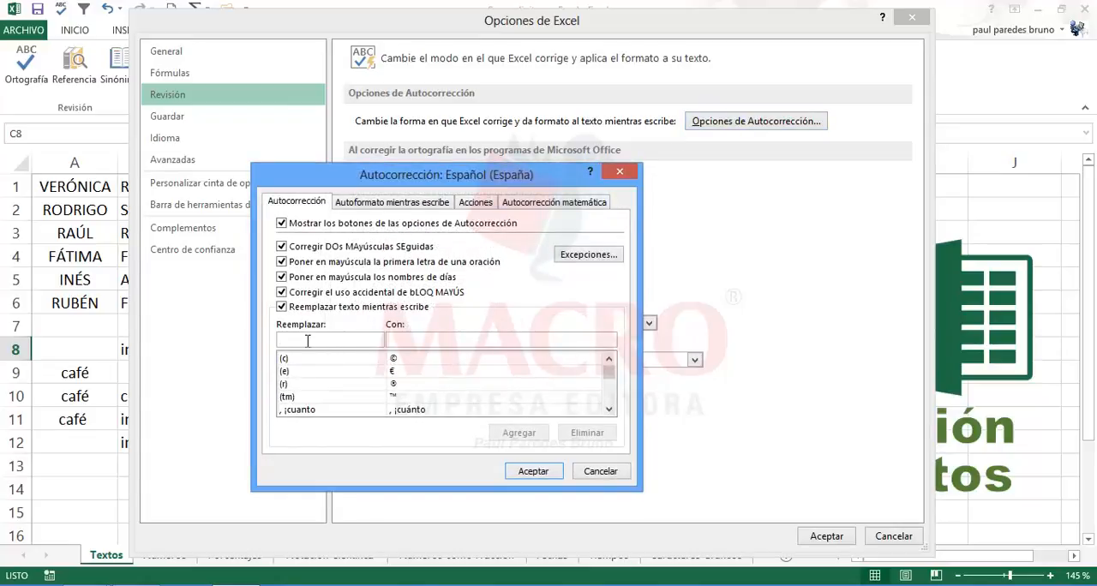
{"action": "type", "text": "Dist"}
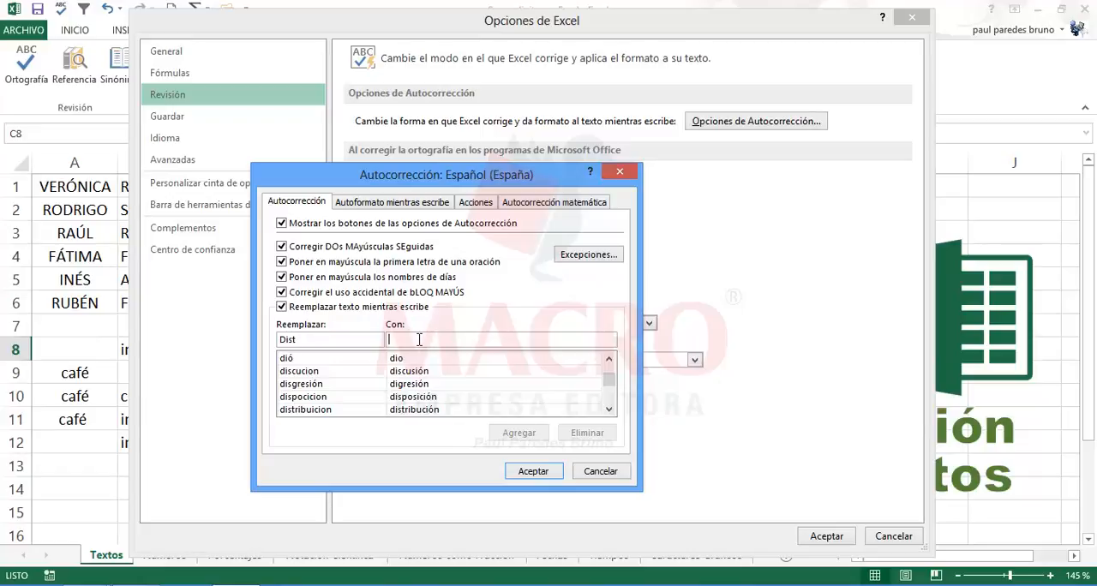
{"action": "type", "text": "Distri"}
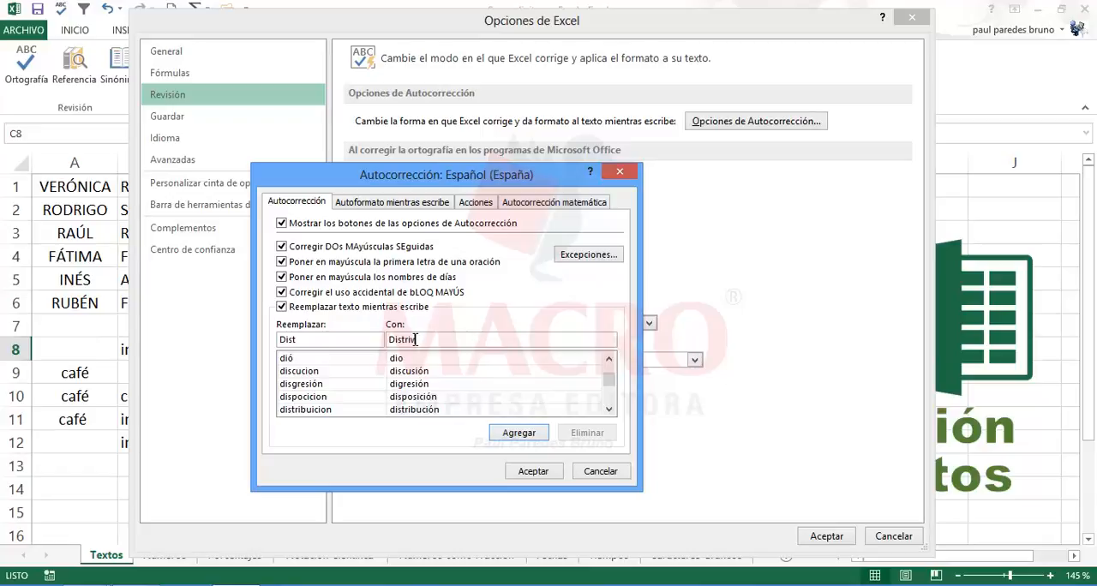
{"action": "type", "text": "b"}
{"action": "type", "text": "uidors"}
{"action": "type", "text": "BERRI"}
{"action": "type", "text": "OS SR"}
{"action": "type", "text": "L"}
{"action": "left_click", "coordinate": [314, 341]}
{"action": "left_click", "coordinate": [512, 434]}
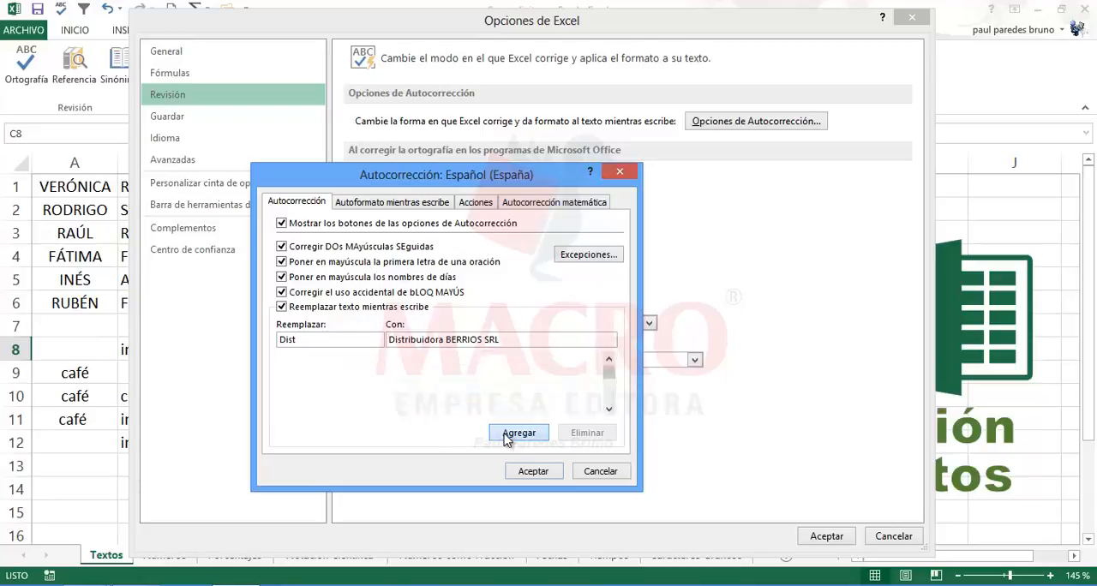
Step: Accept the AutoCorrect and Excel options, and enter Dist in C9 so it expands to Distribuidora BERRIOS SRL
{"action": "left_click", "coordinate": [538, 471]}
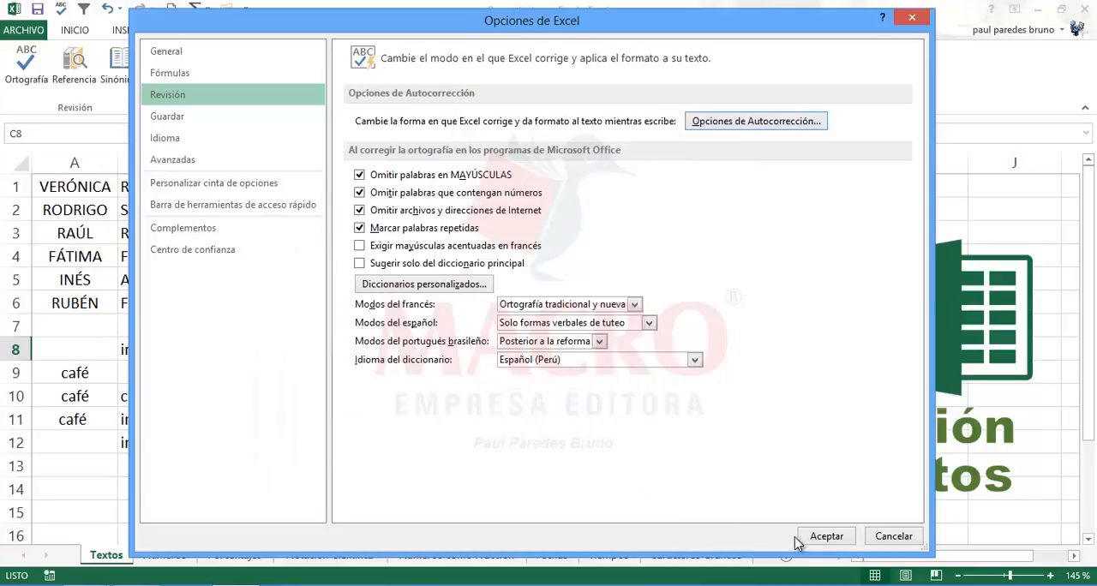
{"action": "left_click", "coordinate": [811, 540]}
{"action": "left_click", "coordinate": [345, 402]}
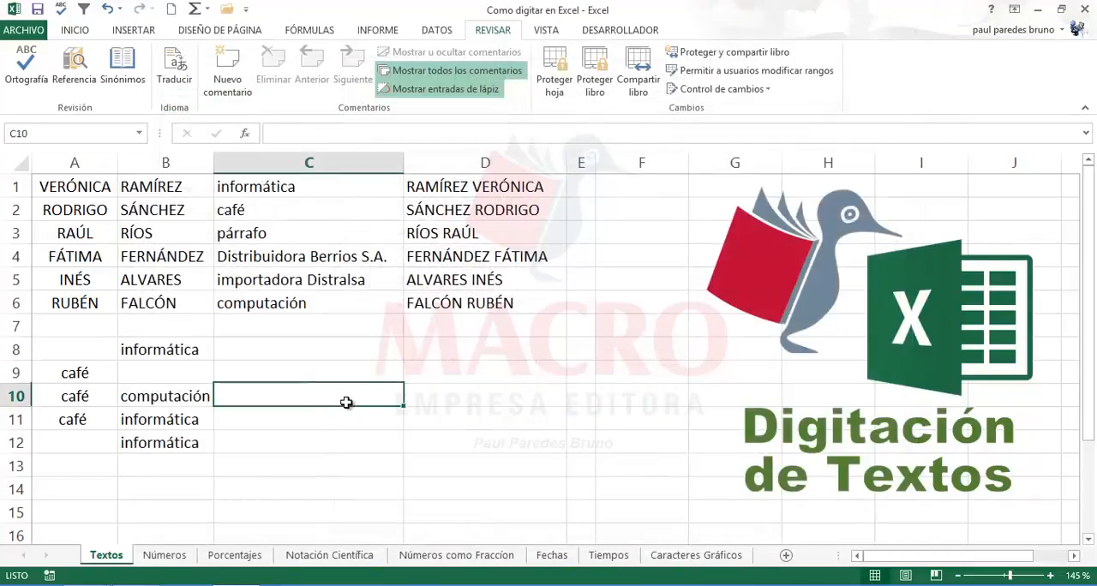
{"action": "left_click", "coordinate": [337, 369]}
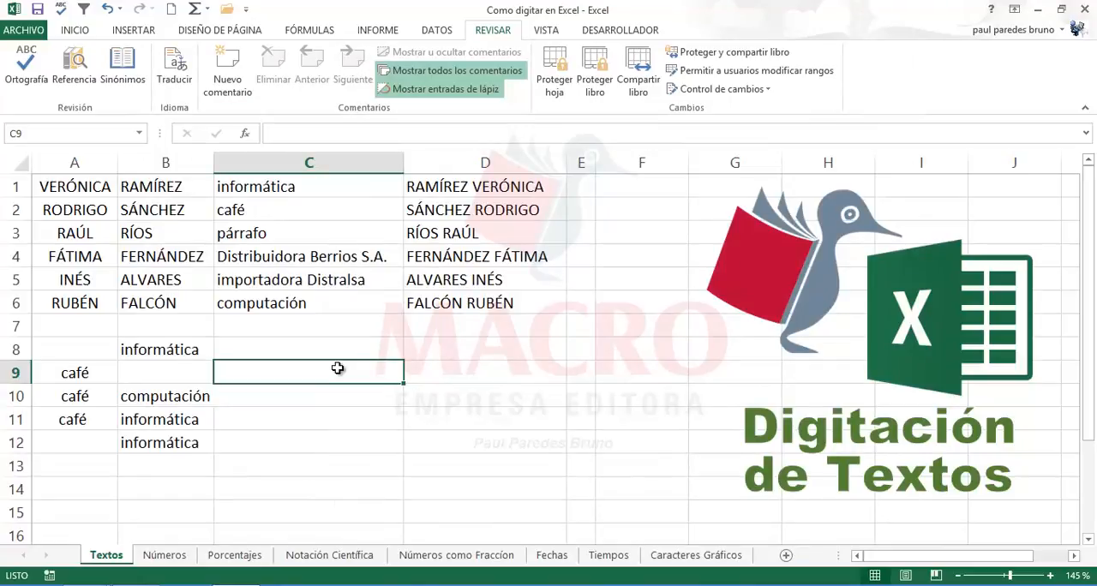
{"action": "type", "text": "Di"}
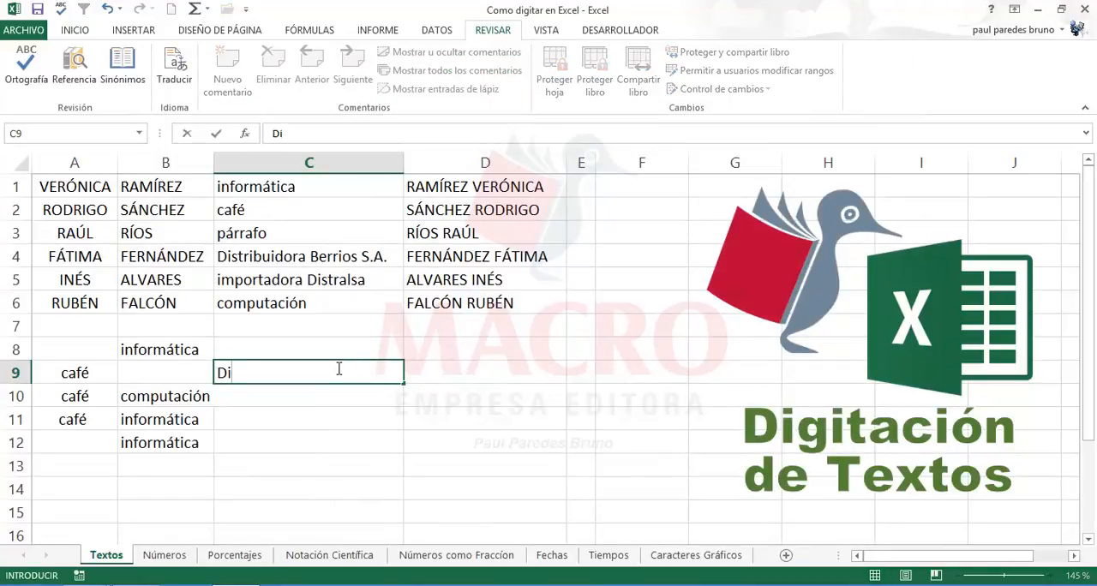
{"action": "type", "text": "st"}
{"action": "type", "text": "ribuidora BERRIOS SRL"}
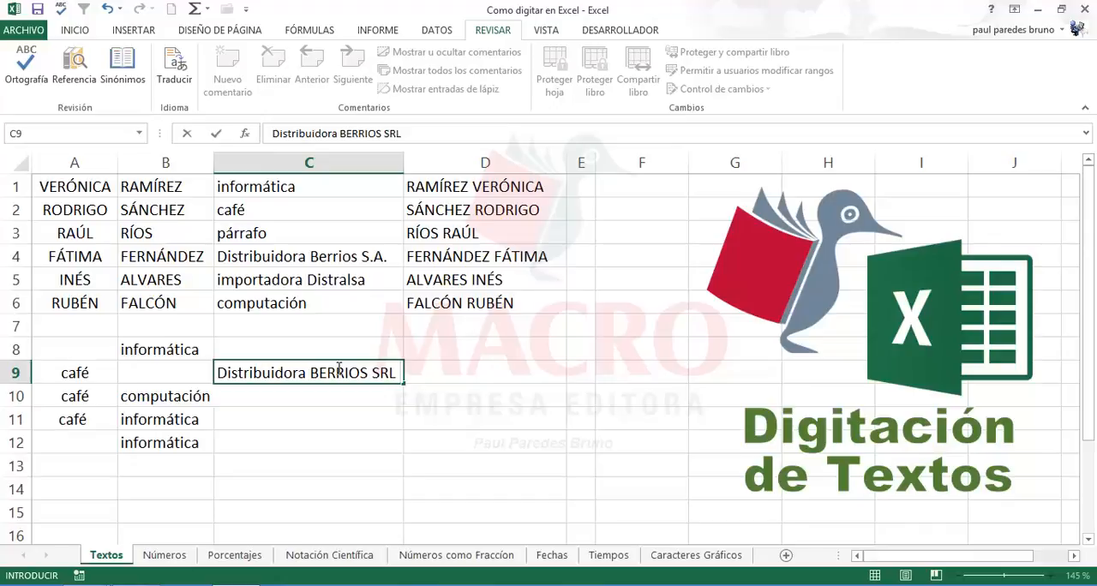
{"action": "left_click", "coordinate": [466, 437]}
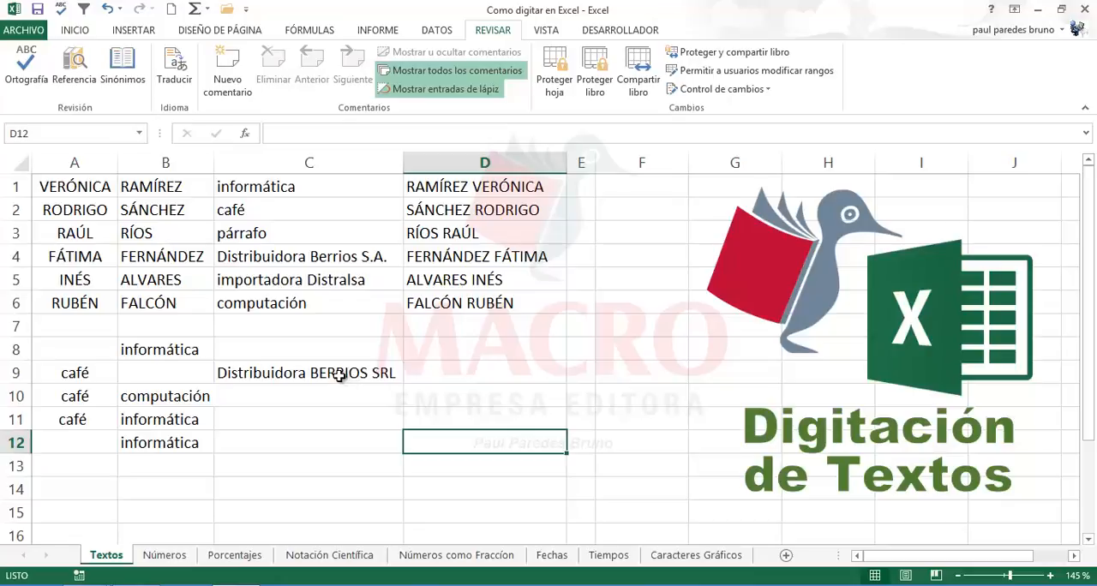
Step: Widen column B a little on the Textos sheet
{"action": "left_click_drag", "start_coordinate": [214, 161], "coordinate": [221, 161]}
{"action": "left_click", "coordinate": [293, 397]}
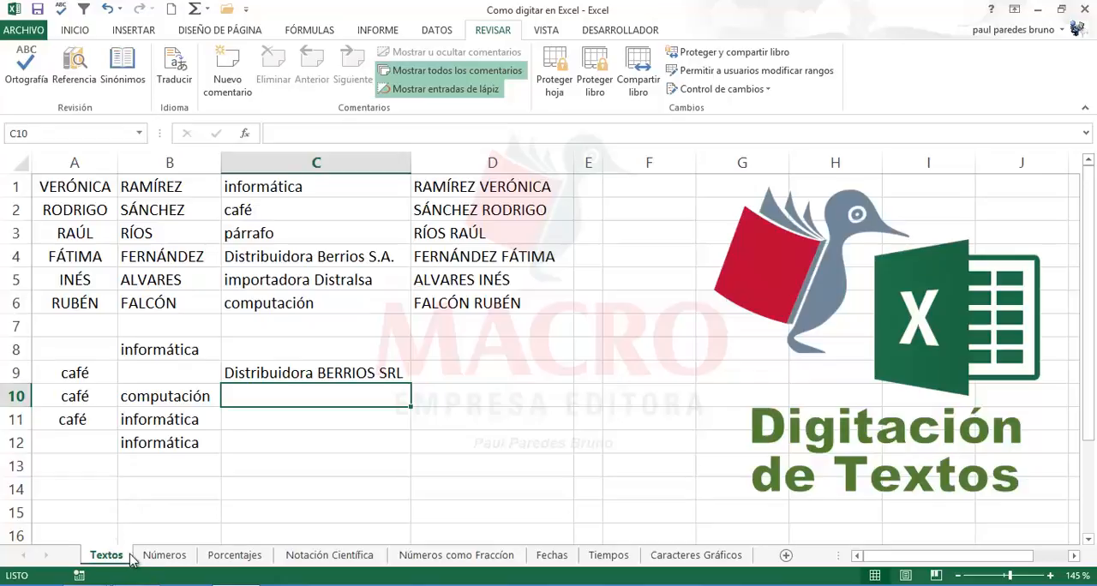
Step: Look through the Números, Porcentajes, Notación Científica, Números como Fraccíon and Fechas sheets of the workbook
{"action": "left_click", "coordinate": [162, 558]}
{"action": "left_click", "coordinate": [234, 558]}
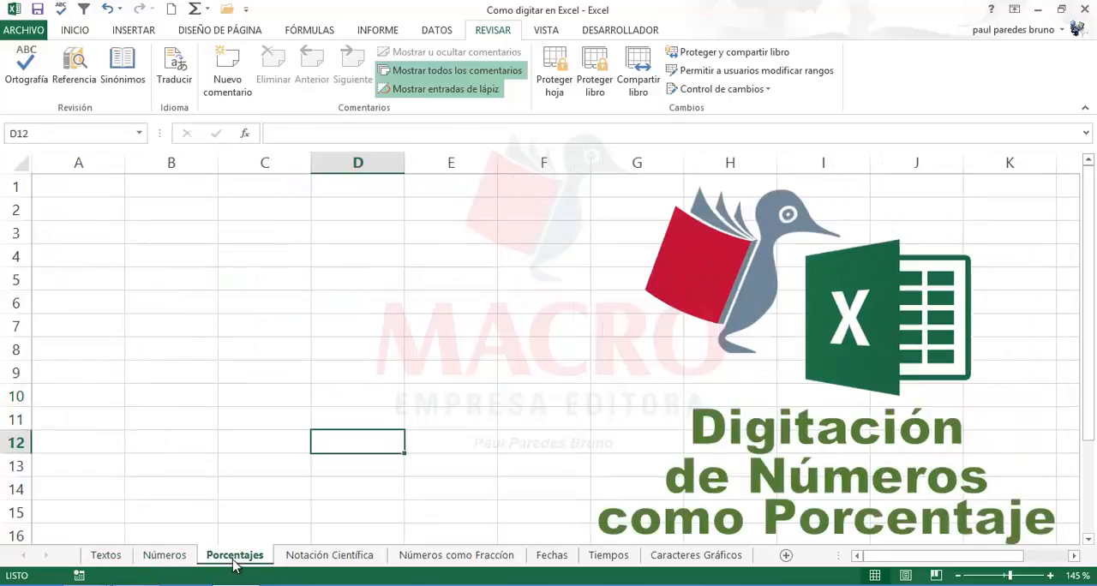
{"action": "left_click", "coordinate": [334, 559]}
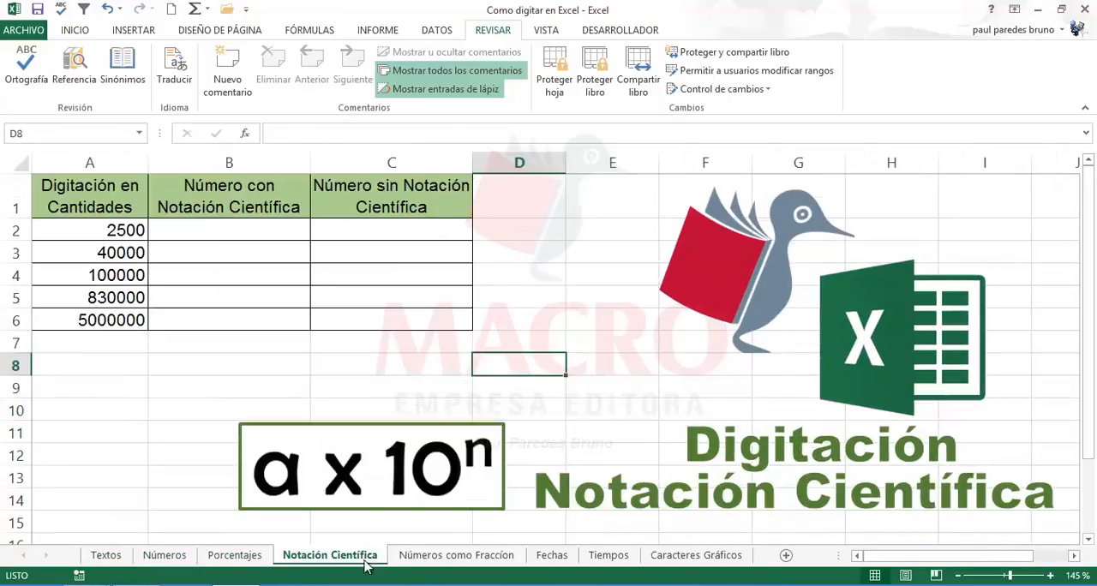
{"action": "left_click", "coordinate": [167, 556]}
{"action": "left_click", "coordinate": [243, 559]}
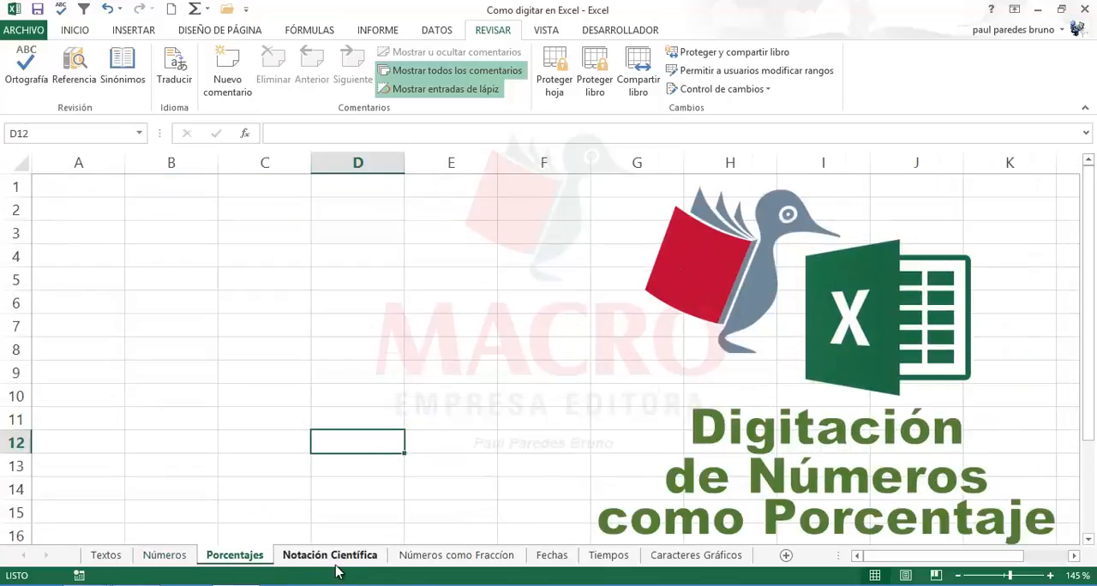
{"action": "left_click", "coordinate": [336, 563]}
{"action": "left_click", "coordinate": [435, 565]}
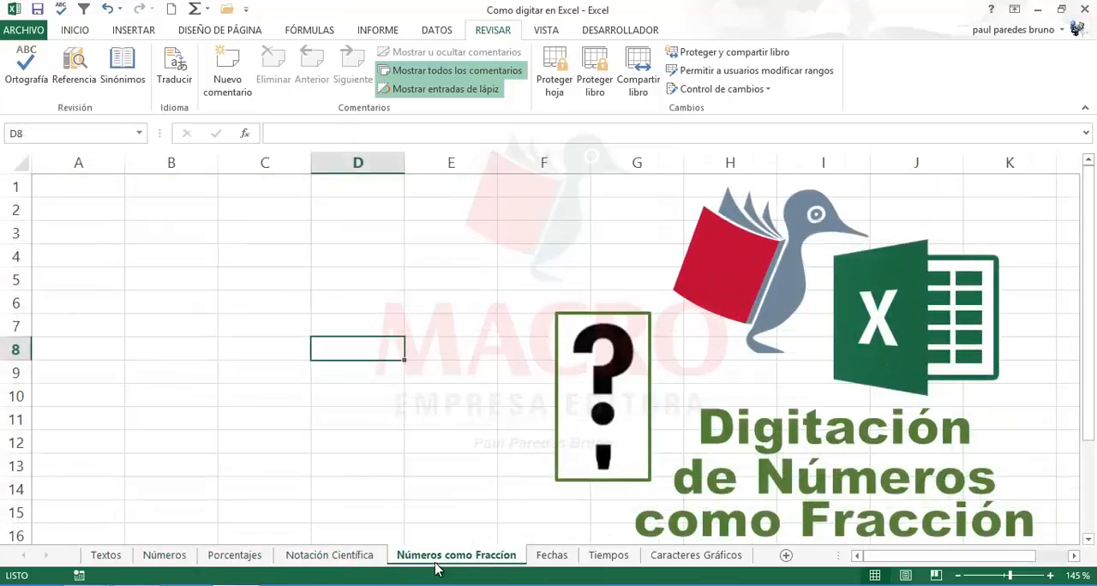
{"action": "left_click", "coordinate": [551, 565]}
{"action": "left_click", "coordinate": [167, 557]}
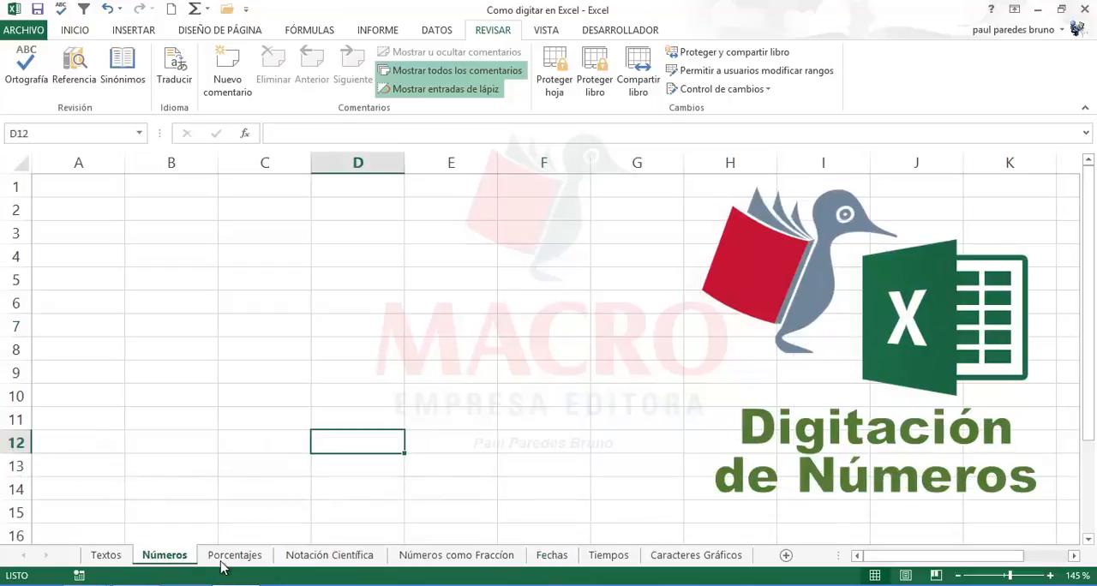
{"action": "left_click", "coordinate": [221, 563]}
{"action": "left_click", "coordinate": [340, 561]}
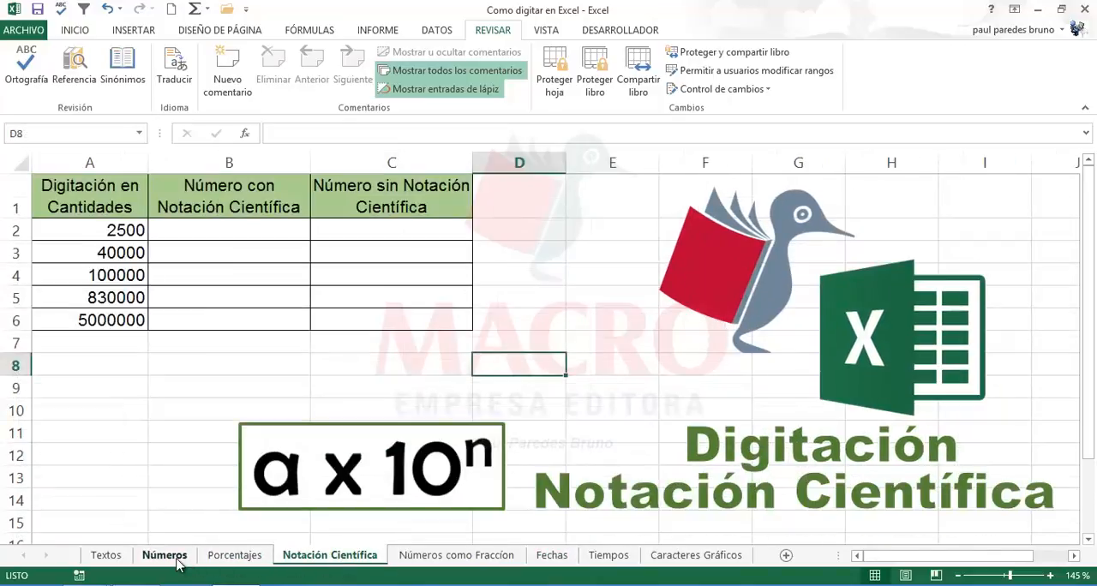
{"action": "left_click", "coordinate": [167, 557]}
Step: Insert a new blank worksheet before the Textos sheet and enlarge the sheet tab area to fit all tabs
{"action": "left_click", "coordinate": [111, 557]}
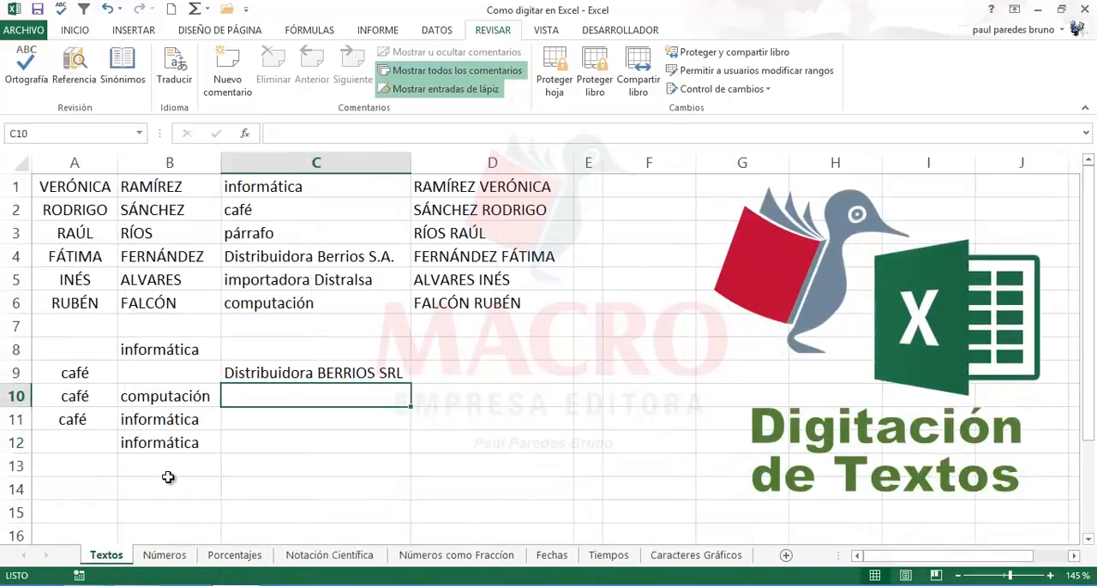
{"action": "right_click", "coordinate": [106, 561]}
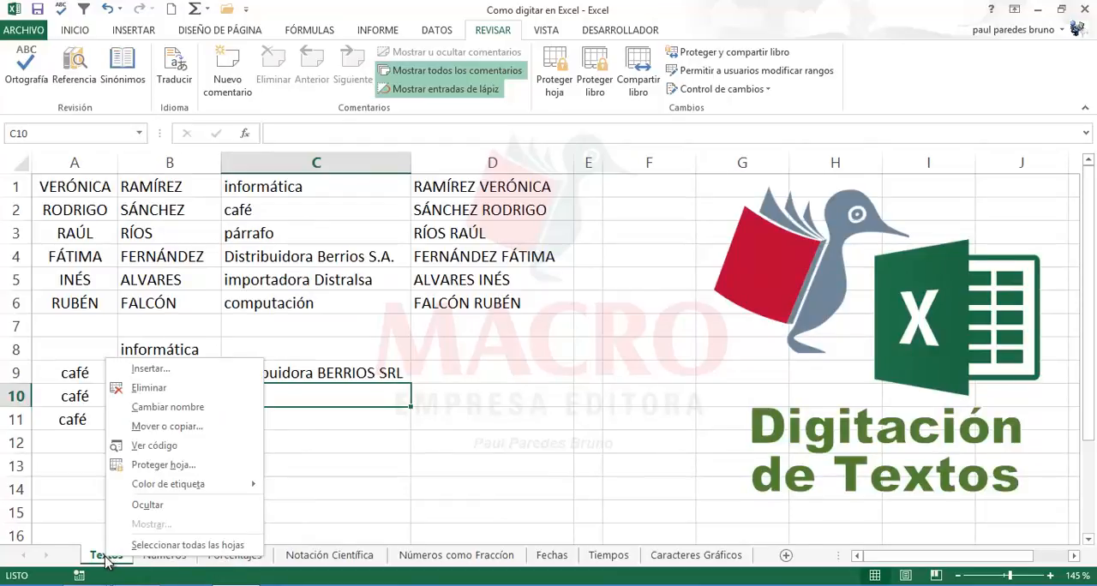
{"action": "left_click", "coordinate": [146, 369]}
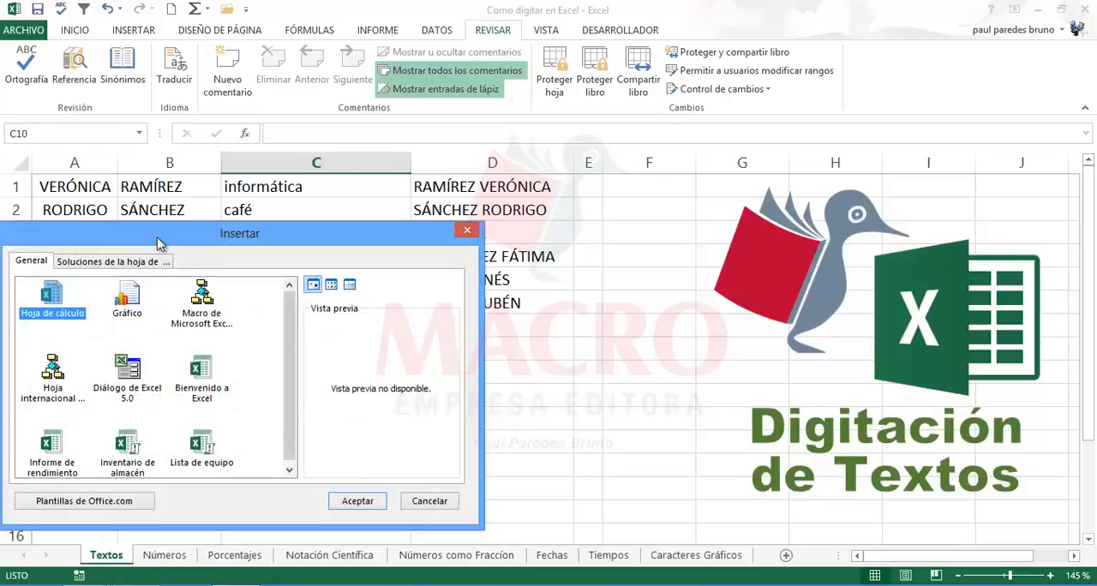
{"action": "left_click_drag", "start_coordinate": [158, 244], "coordinate": [273, 223]}
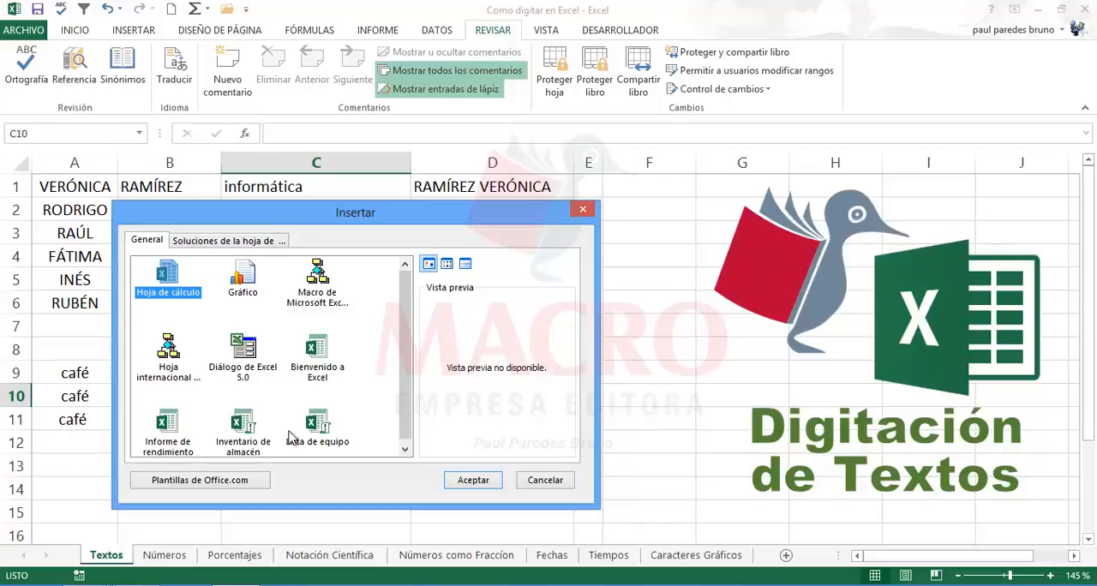
{"action": "left_click", "coordinate": [471, 481]}
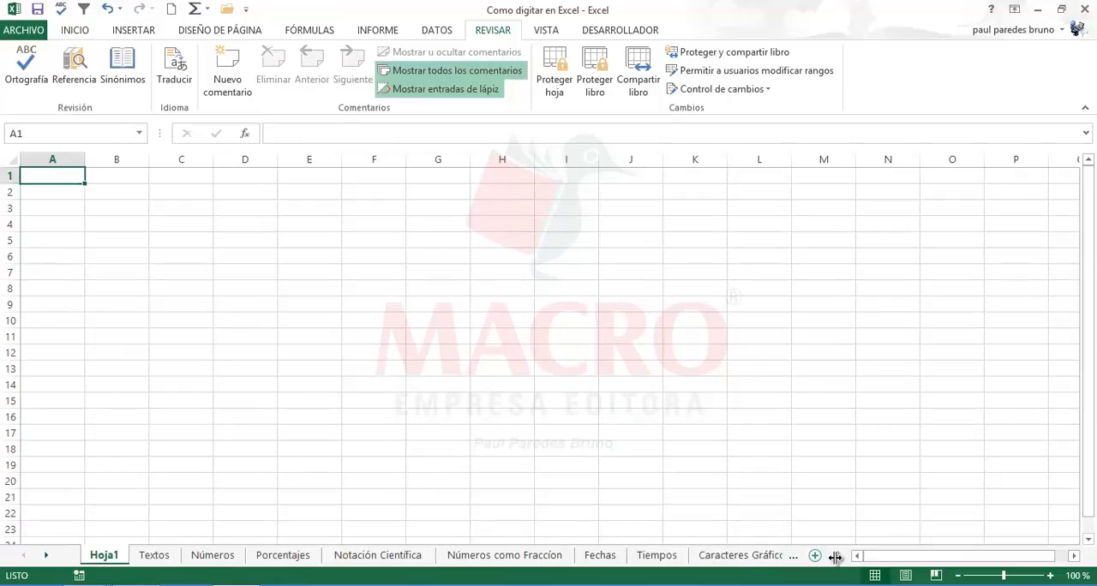
{"action": "left_click_drag", "start_coordinate": [851, 556], "coordinate": [891, 557]}
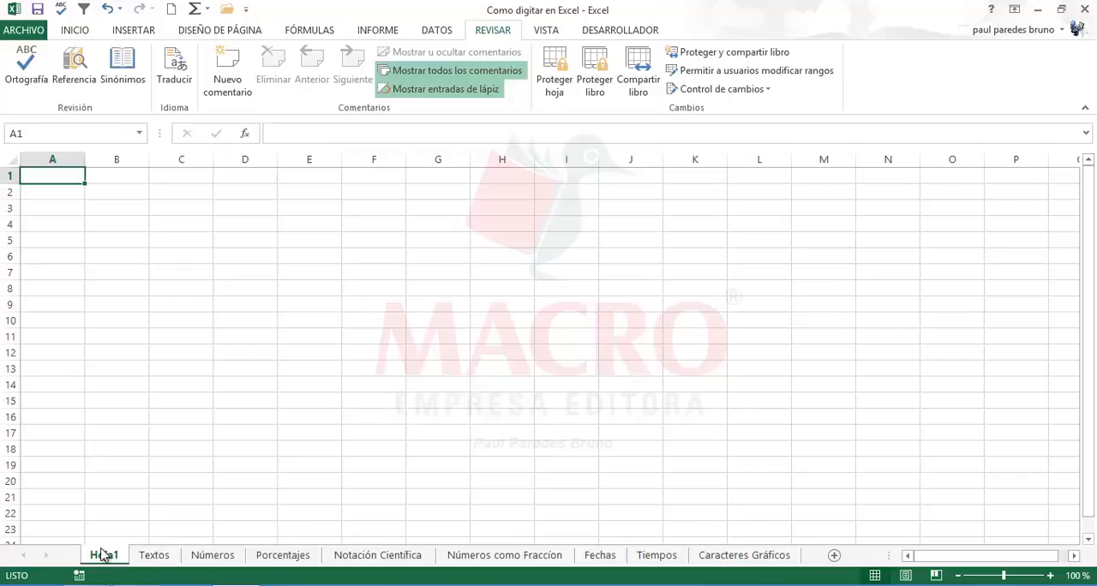
Step: Enter Dist in A3 of the new Hoja1 sheet so AutoCorrect expands it to Distribuidora BERRIOS SRL
{"action": "left_click", "coordinate": [91, 222]}
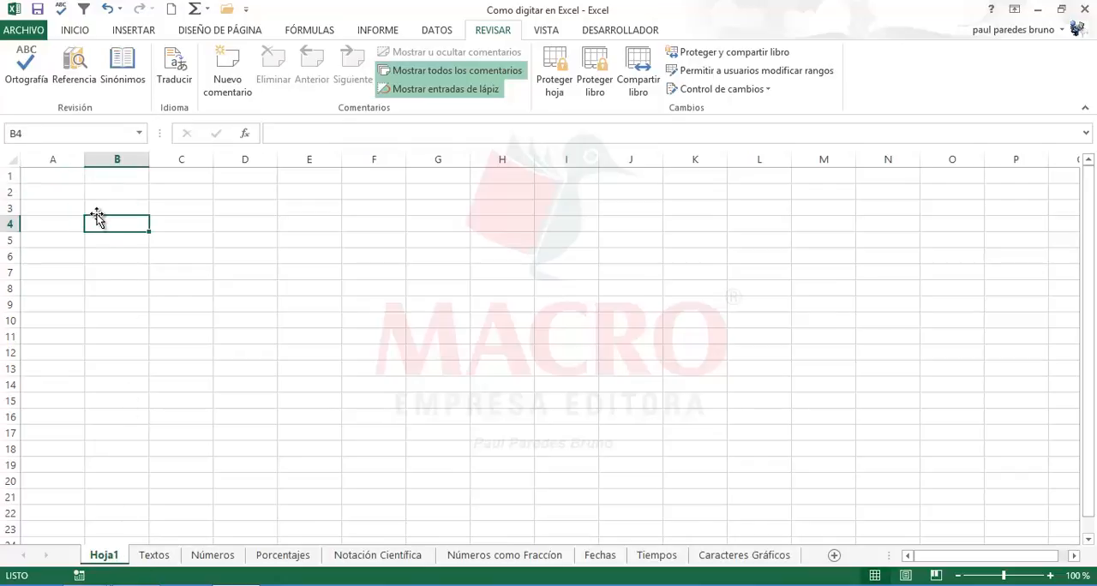
{"action": "scroll", "coordinate": [67, 380], "scroll_direction": "up", "scroll_amount": 6, "text": "ctrl"}
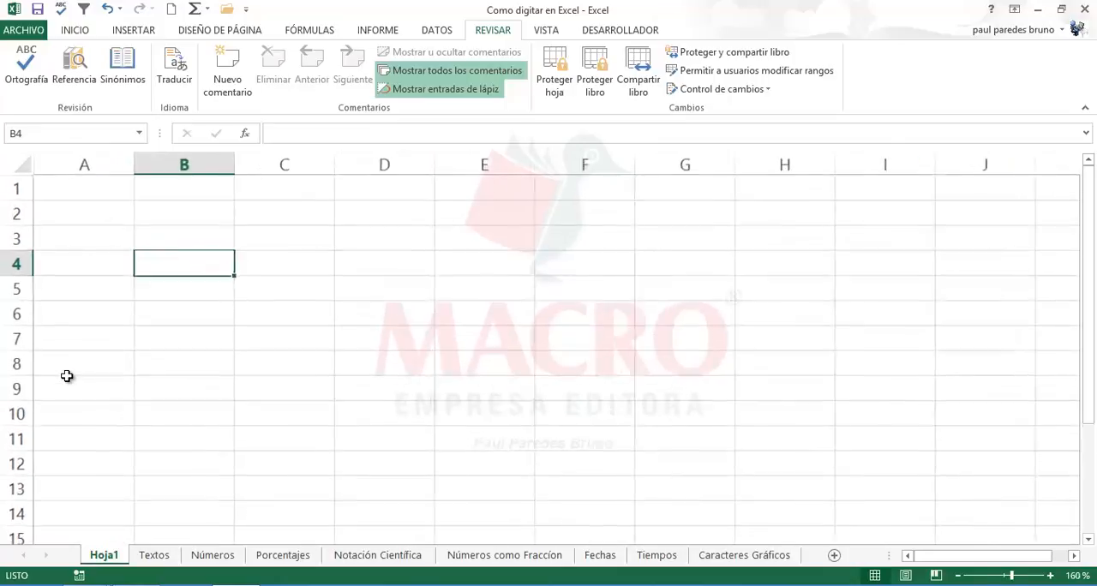
{"action": "scroll", "coordinate": [67, 380], "scroll_direction": "up", "scroll_amount": 6, "text": "ctrl"}
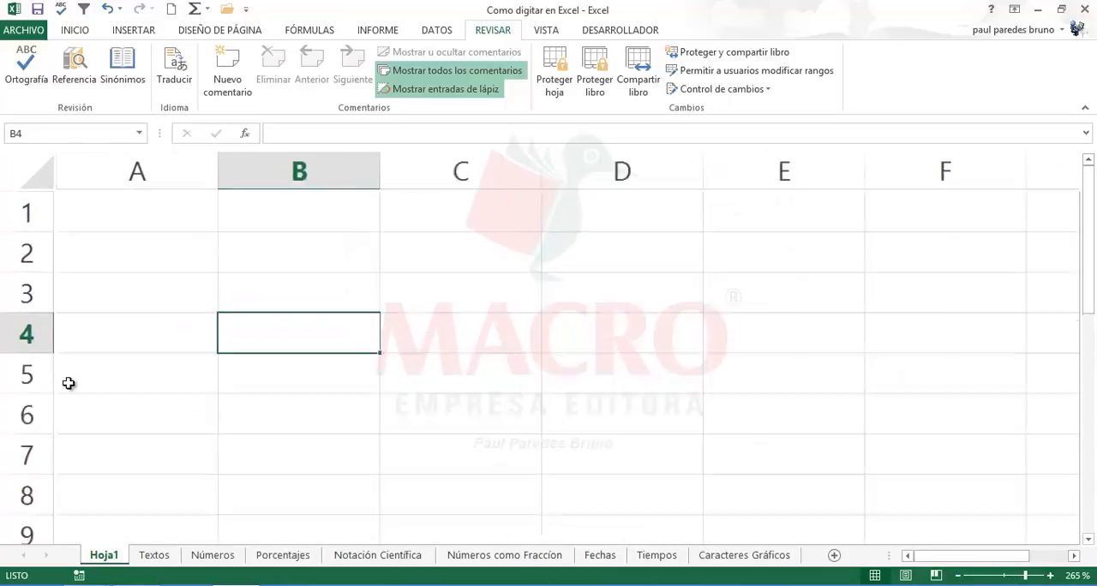
{"action": "left_click", "coordinate": [129, 322]}
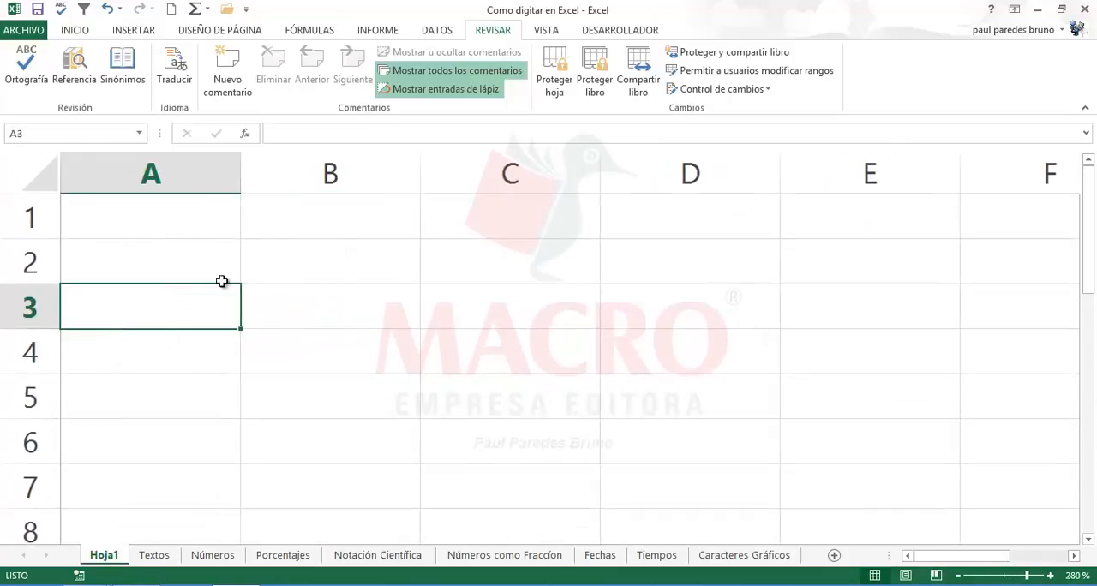
{"action": "left_click", "coordinate": [314, 282]}
{"action": "left_click", "coordinate": [211, 333]}
{"action": "left_click", "coordinate": [193, 303]}
{"action": "type", "text": "D"}
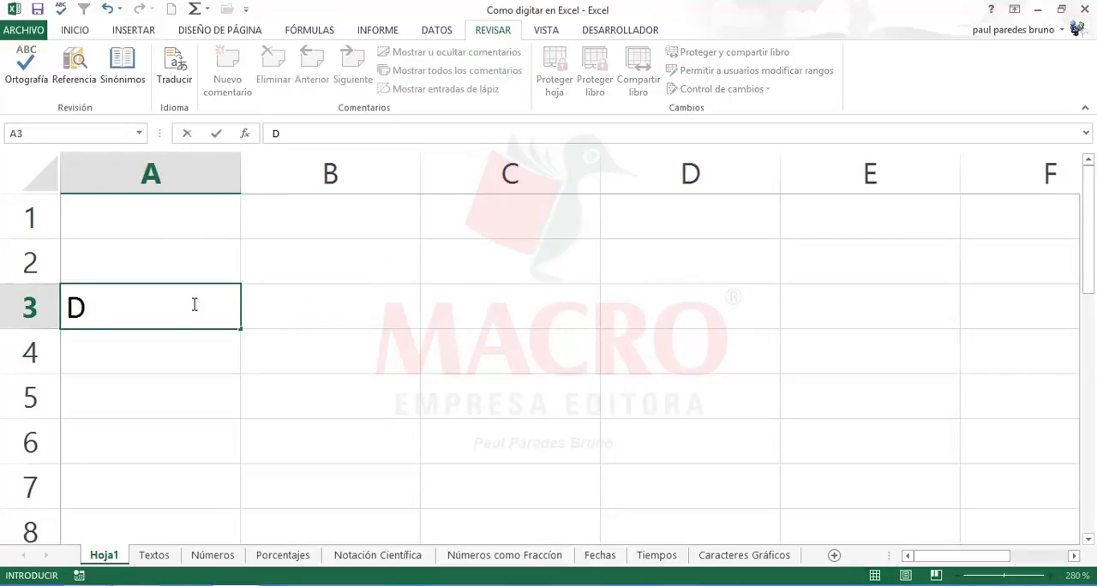
{"action": "type", "text": "istribuidora BERRIOS SRL"}
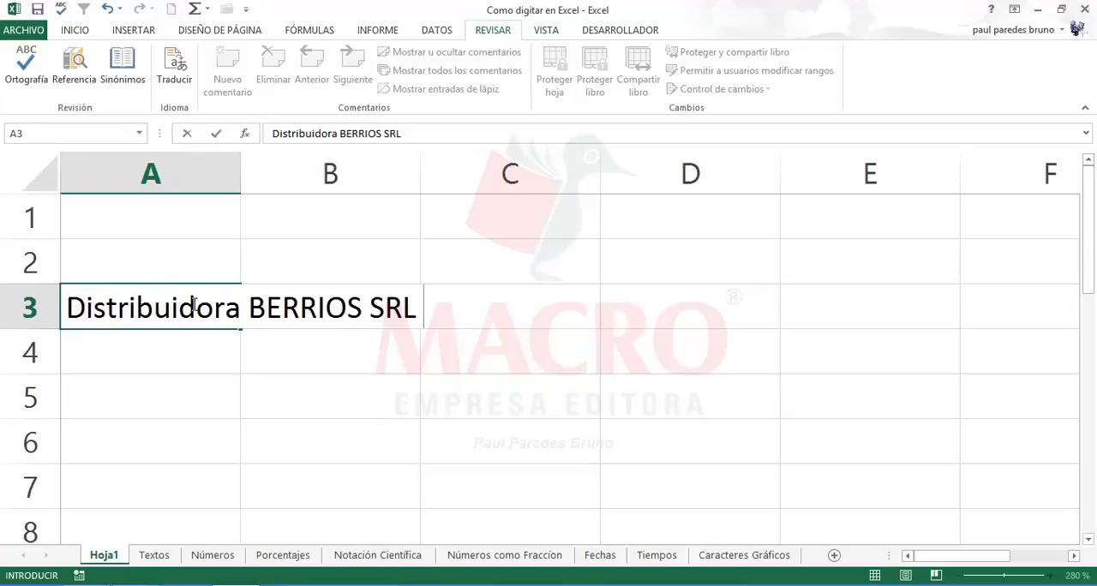
{"action": "left_click", "coordinate": [316, 406]}
{"action": "left_click", "coordinate": [157, 394]}
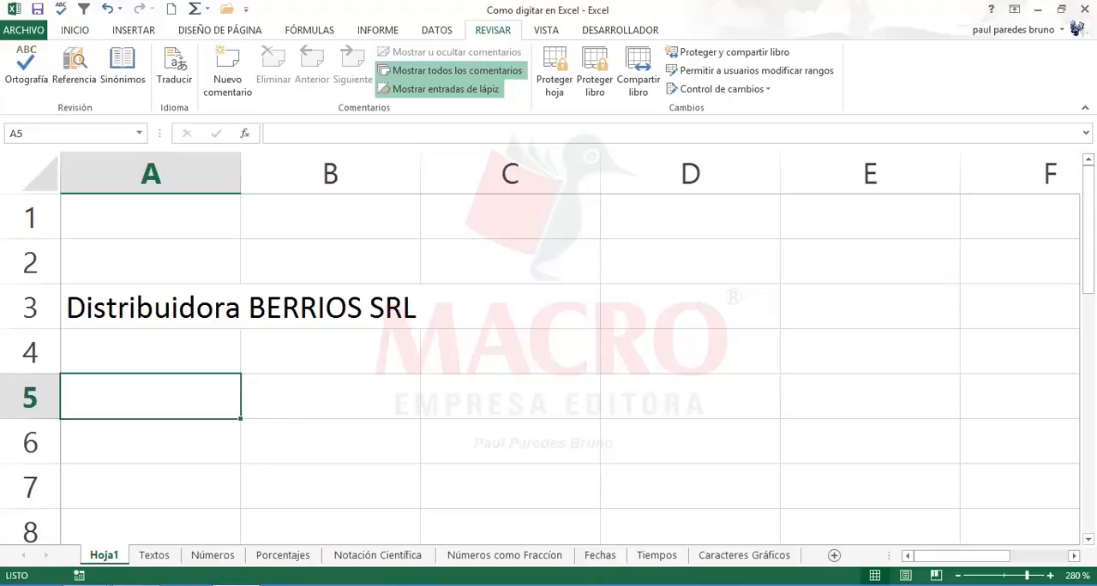
Step: Open a new blank Excel workbook alongside the current one
{"action": "right_click", "coordinate": [236, 584]}
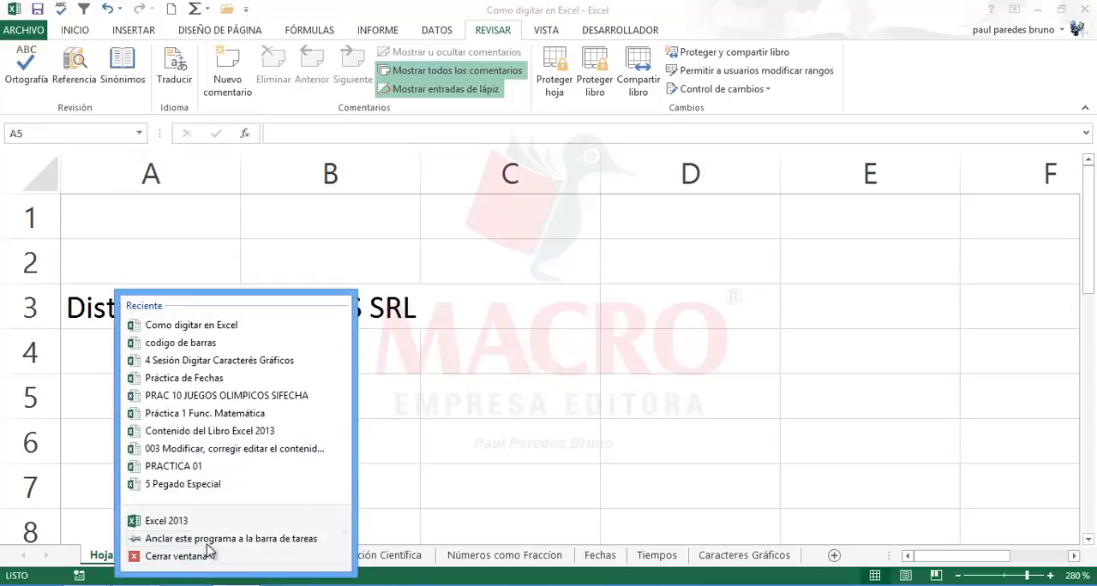
{"action": "left_click", "coordinate": [182, 521]}
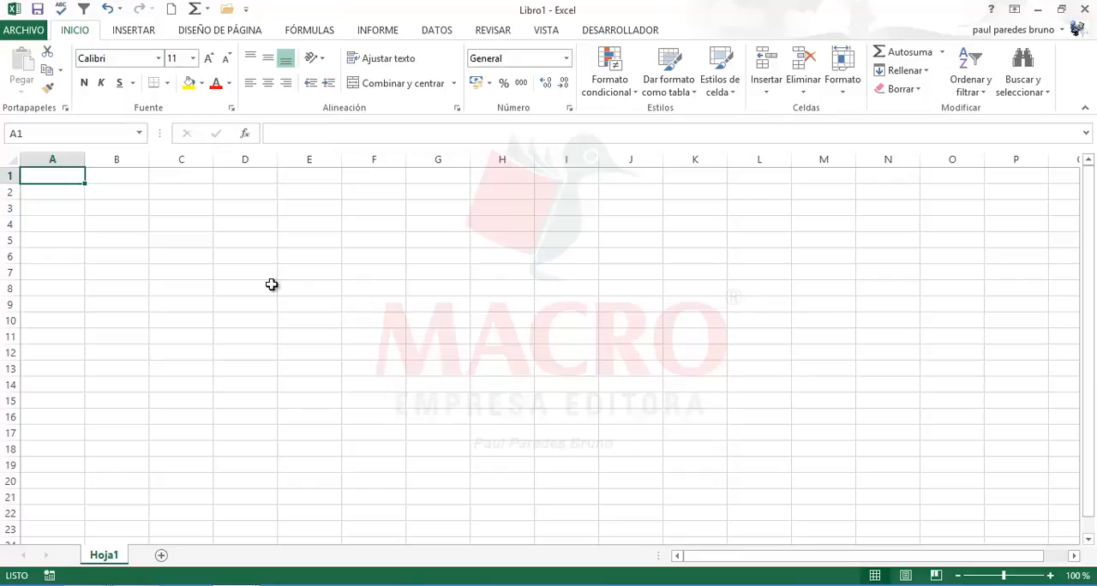
{"action": "left_click", "coordinate": [133, 227]}
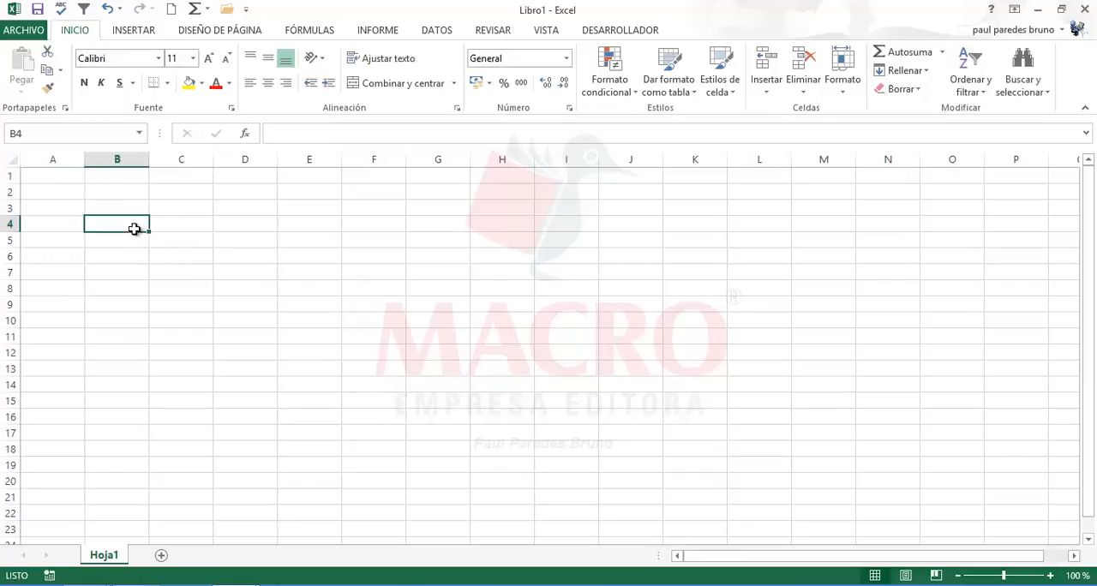
{"action": "scroll", "coordinate": [134, 229], "scroll_direction": "up", "scroll_amount": 5, "text": "ctrl"}
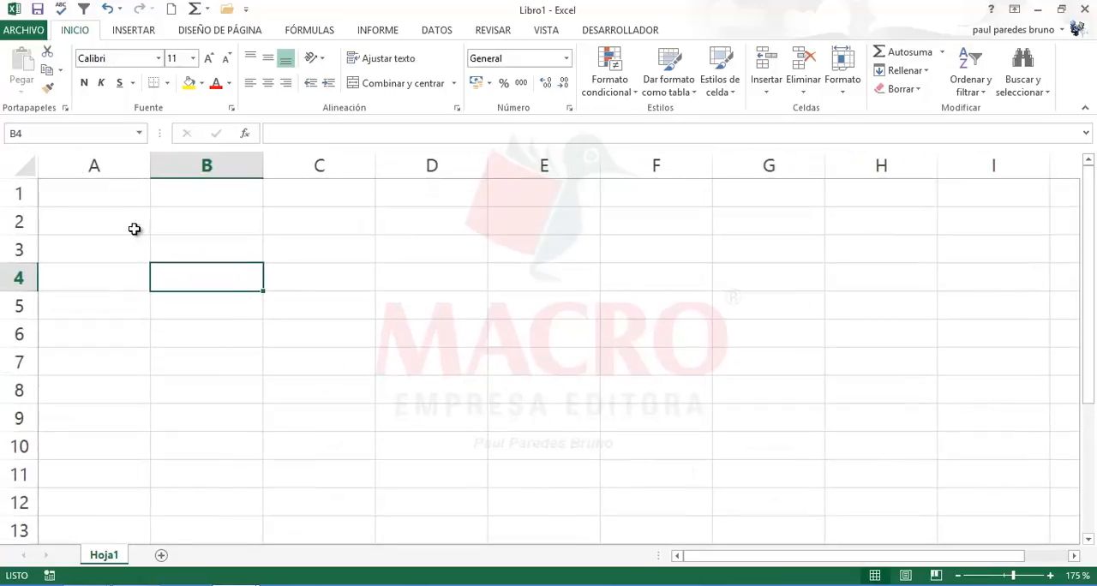
{"action": "left_click", "coordinate": [103, 246]}
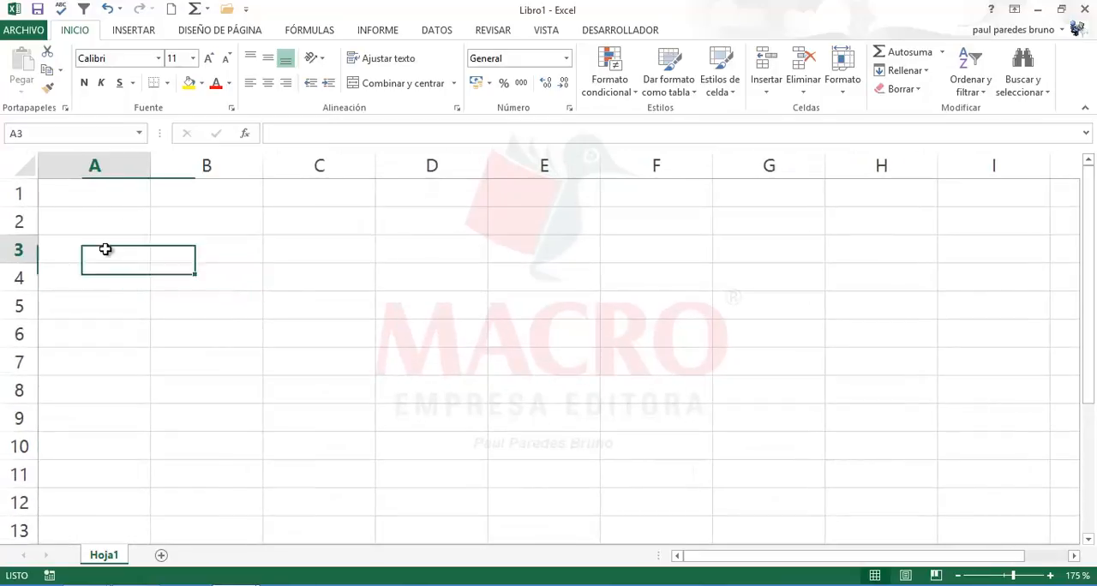
{"action": "left_click", "coordinate": [300, 284]}
{"action": "left_click", "coordinate": [225, 251]}
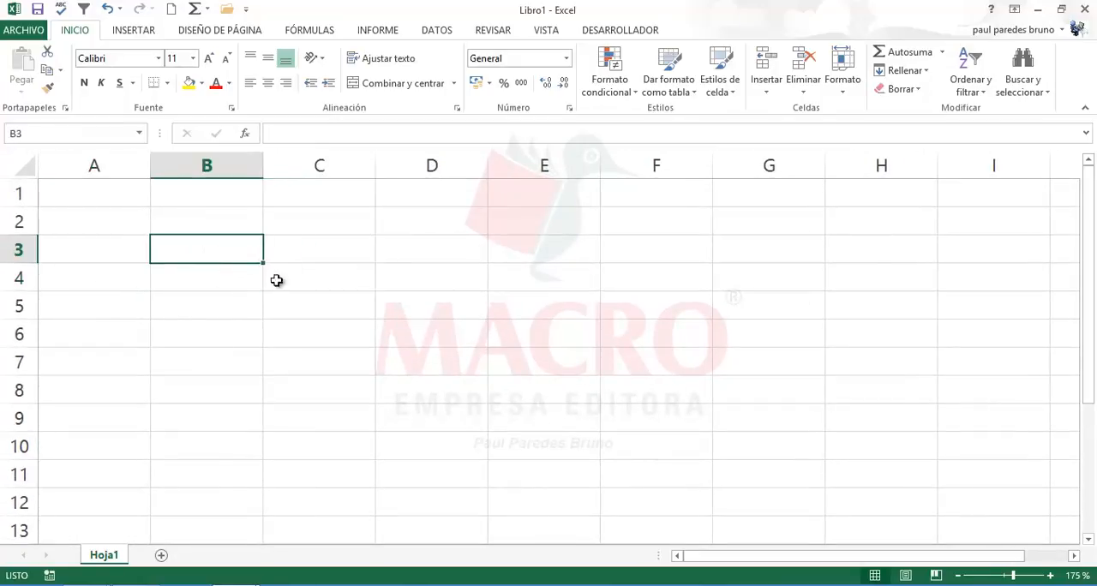
{"action": "left_click", "coordinate": [310, 309]}
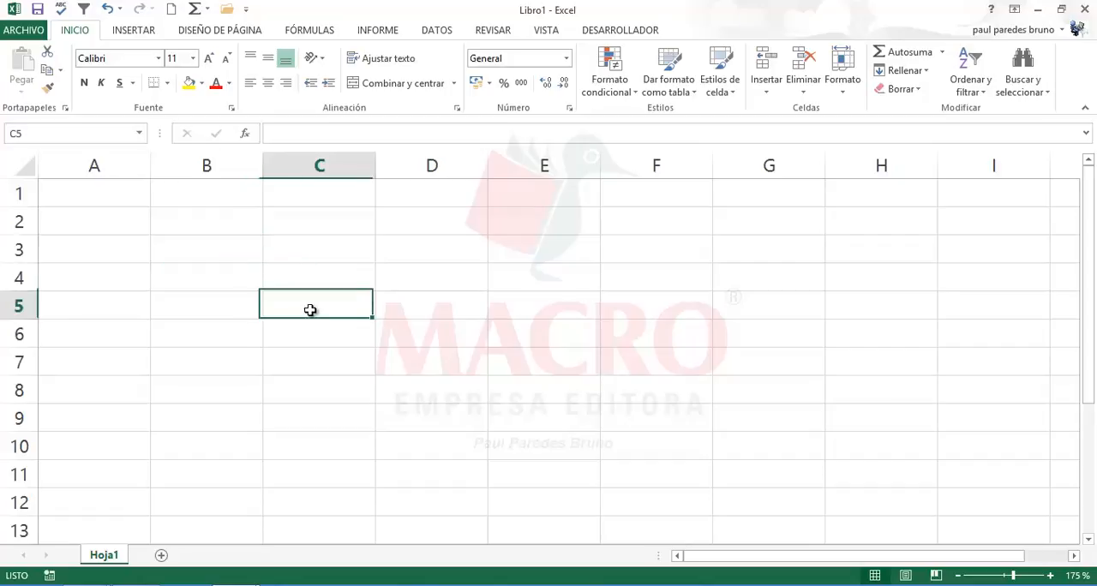
{"action": "left_click", "coordinate": [227, 258]}
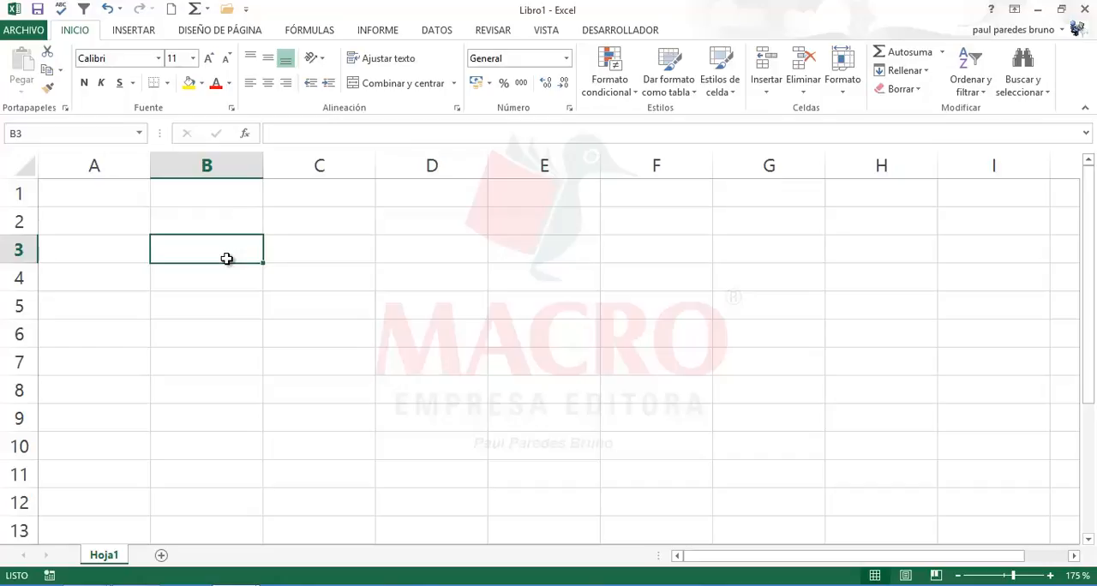
{"action": "left_click", "coordinate": [229, 299]}
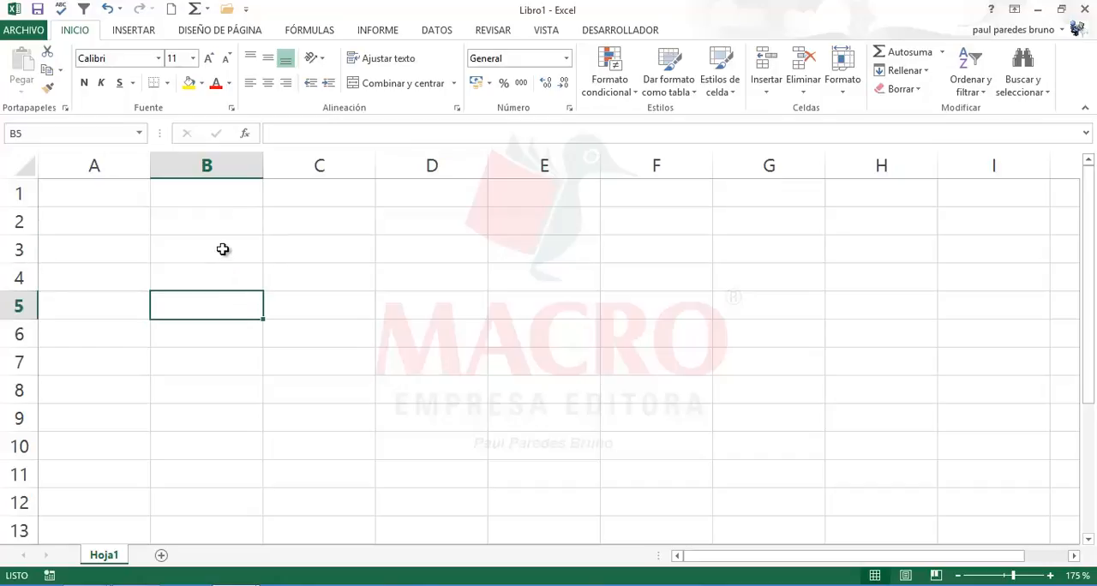
Step: Enter informatica in B3 of the new workbook so AutoCorrect turns it into informática
{"action": "left_click", "coordinate": [222, 249]}
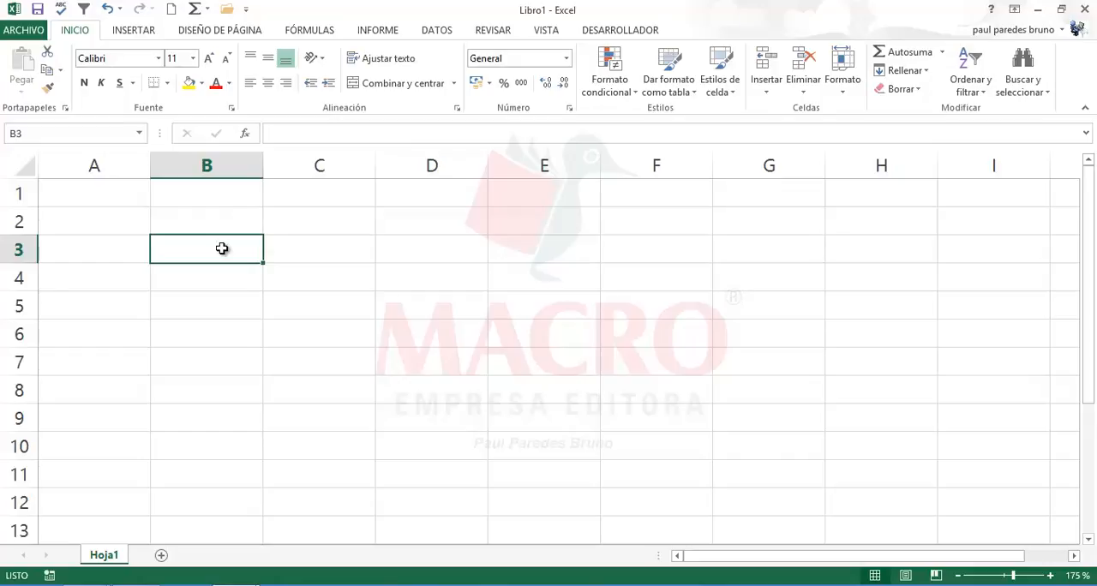
{"action": "type", "text": "inform"}
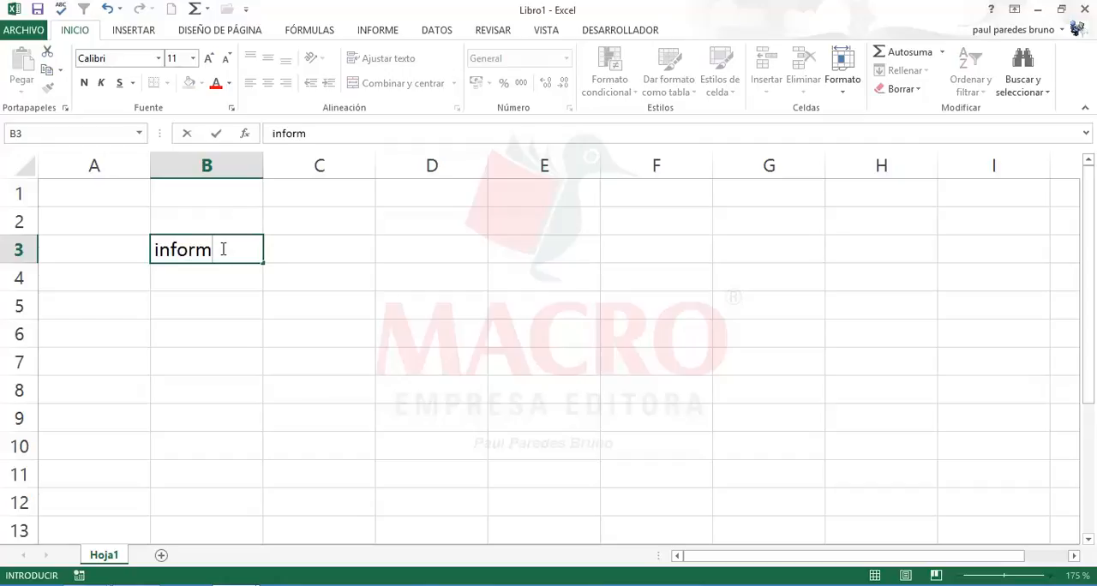
{"action": "type", "text": "ica"}
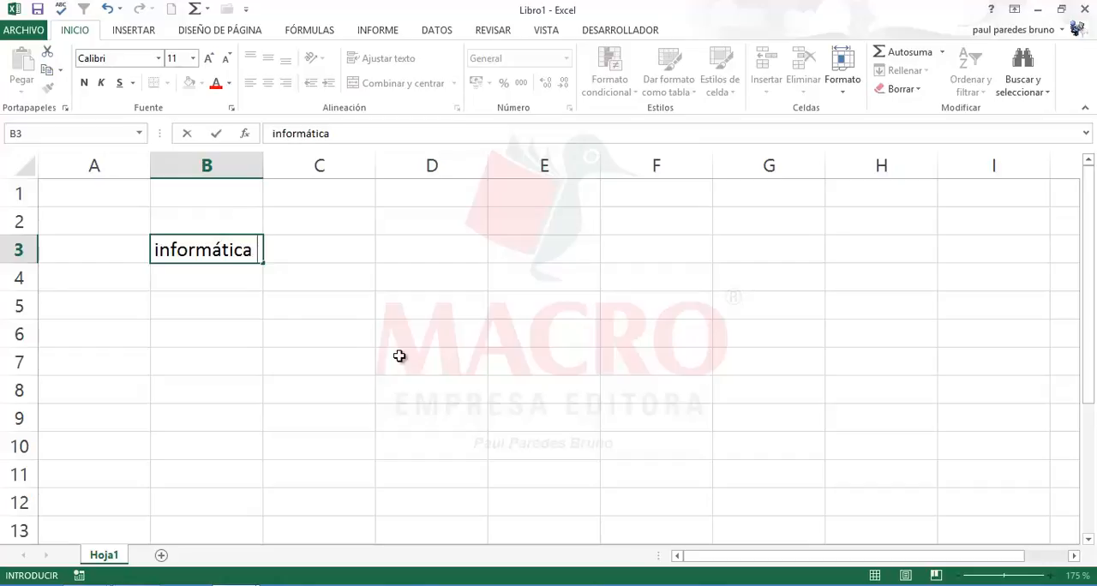
{"action": "key", "text": "Return"}
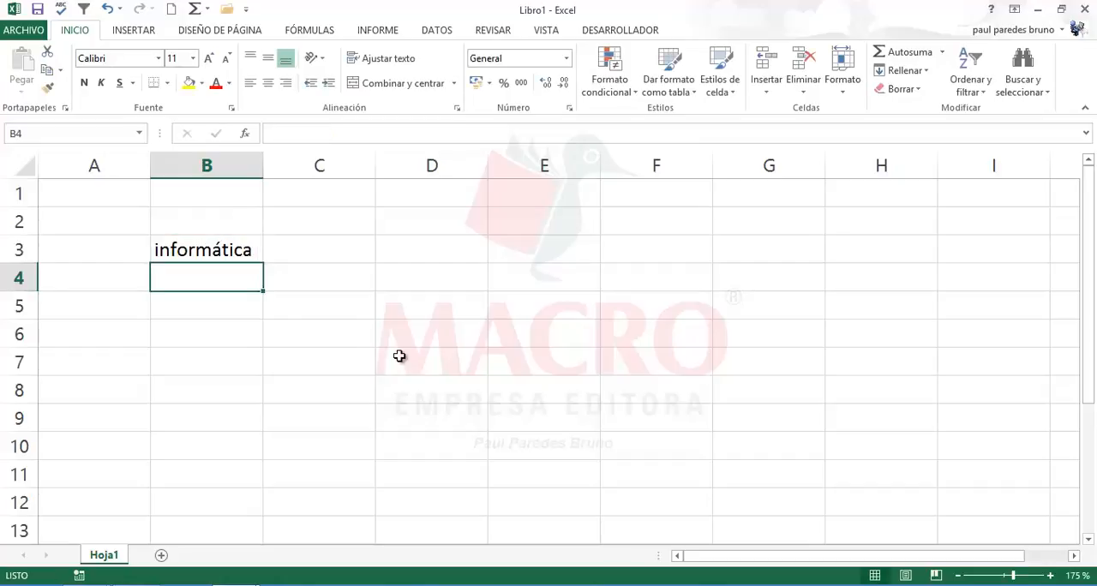
Step: Enter computacion in B4 so AutoCorrect turns it into computación
{"action": "type", "text": "c"}
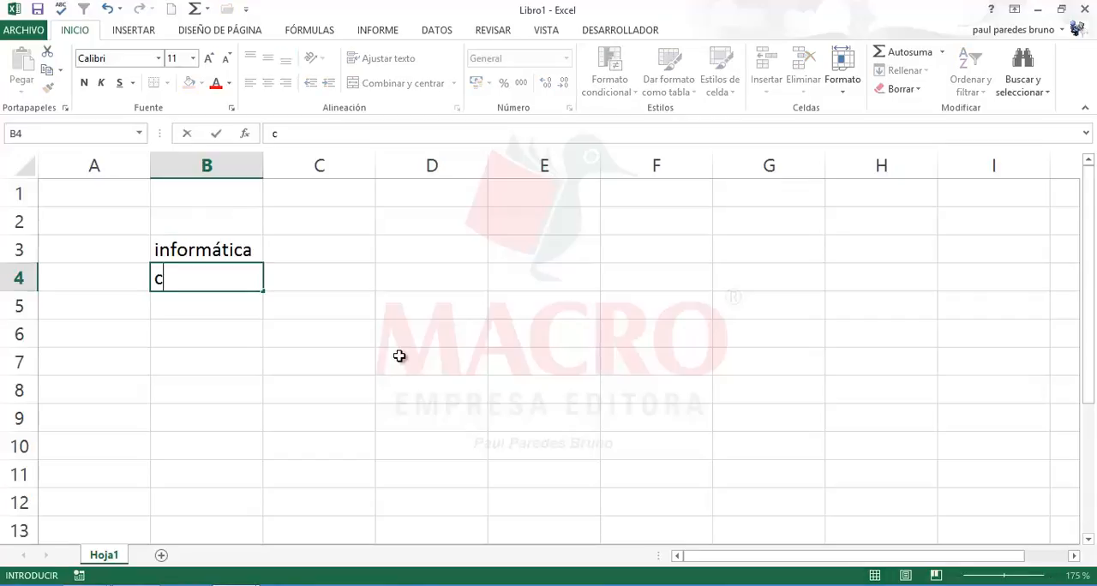
{"action": "type", "text": "omoutaci"}
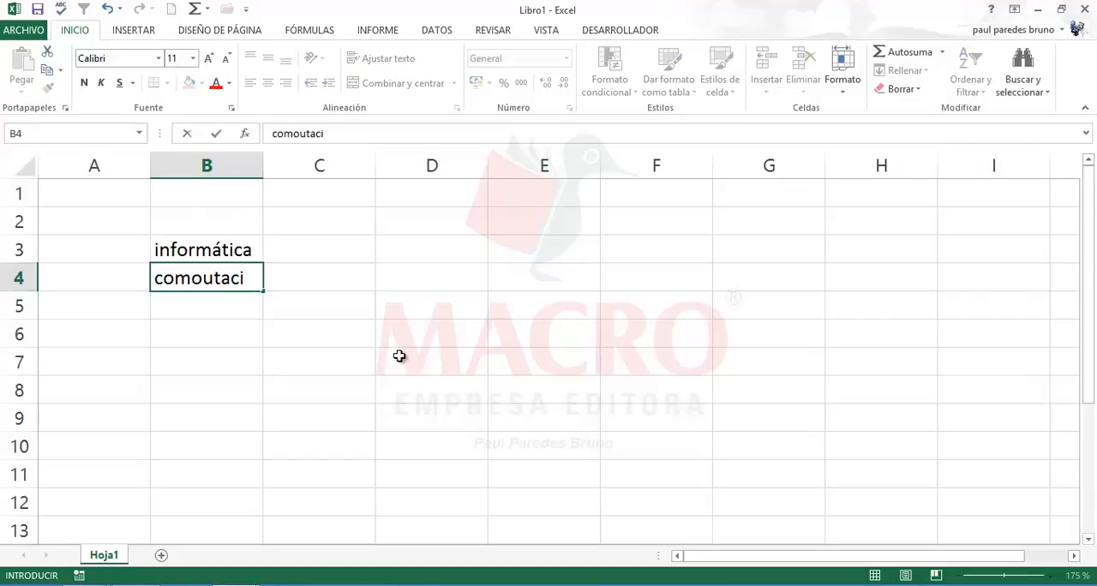
{"action": "key", "text": "BackSpace"}
{"action": "key", "text": "BackSpace"}
{"action": "key", "text": "BackSpace"}
{"action": "key", "text": "BackSpace"}
{"action": "key", "text": "BackSpace"}
{"action": "key", "text": "BackSpace"}
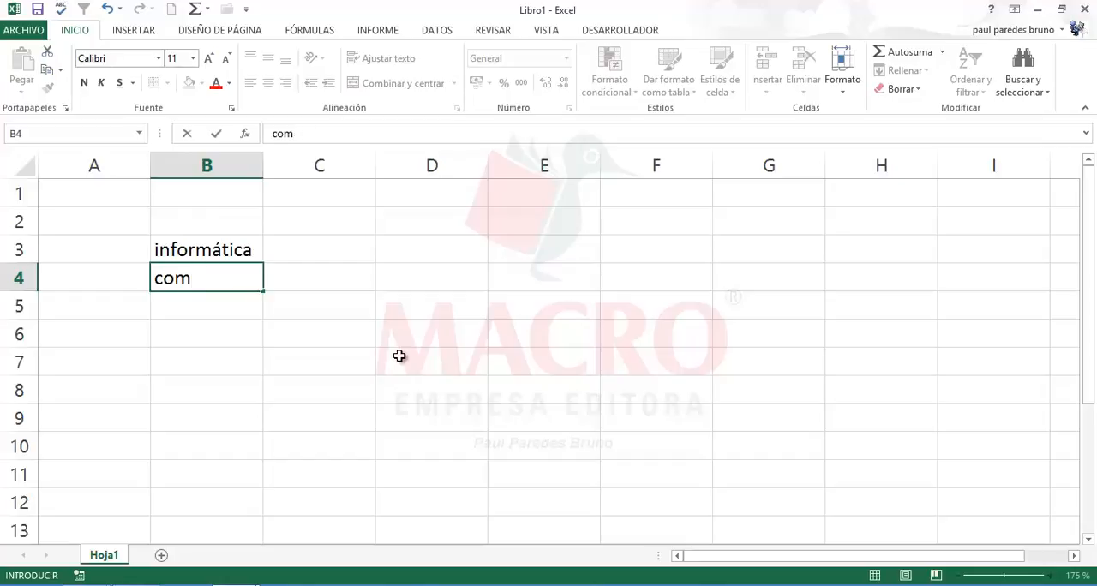
{"action": "type", "text": "putacion"}
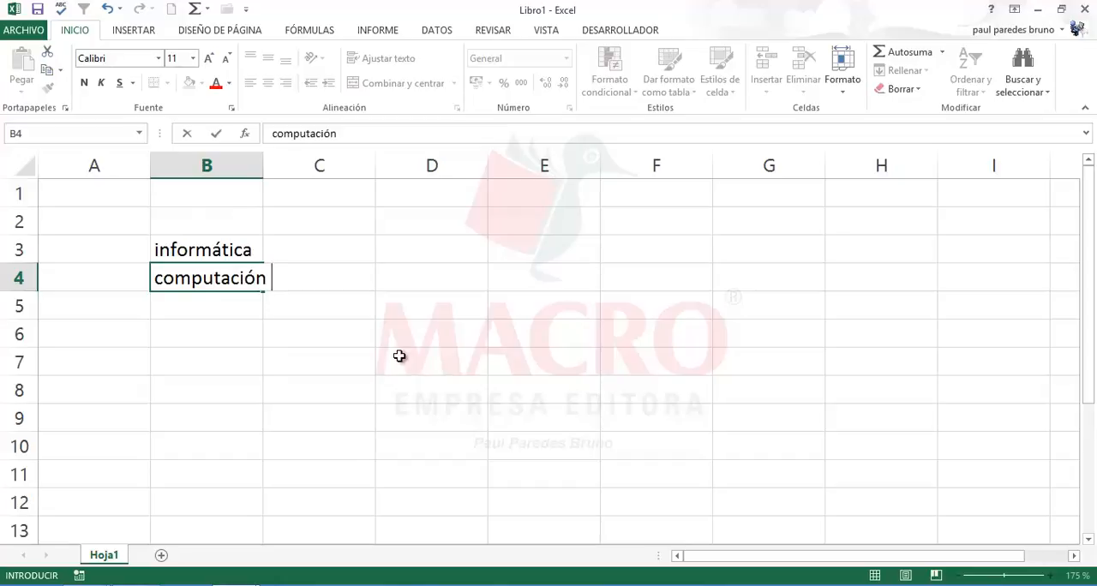
{"action": "key", "text": "Return"}
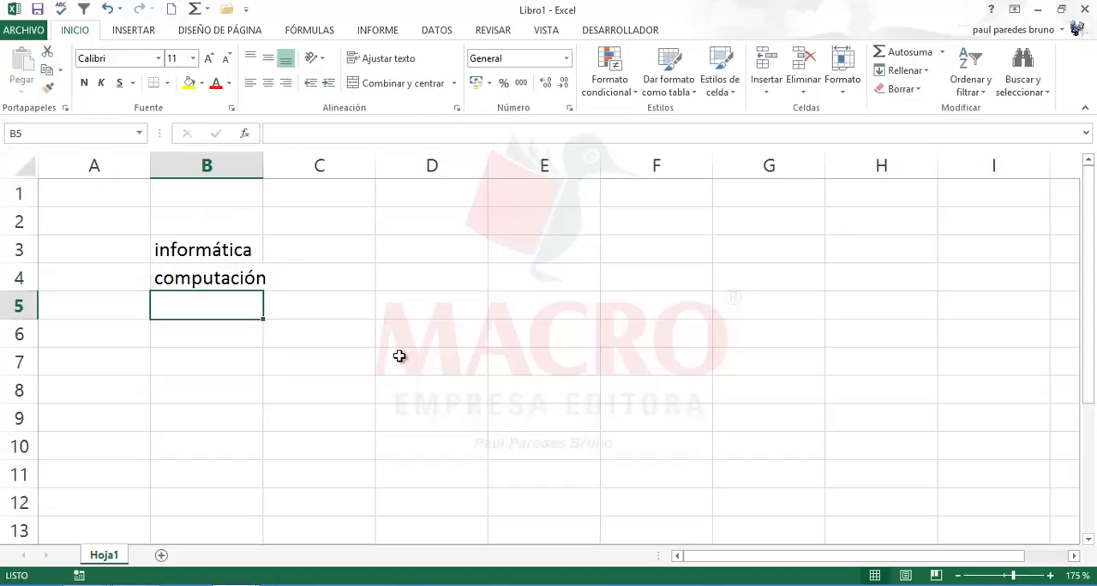
Step: Enter Dist in B5 so AutoCorrect expands it to Distribuidora BERRIOS SRL, and widen column B to fit the text
{"action": "type", "text": "Dist"}
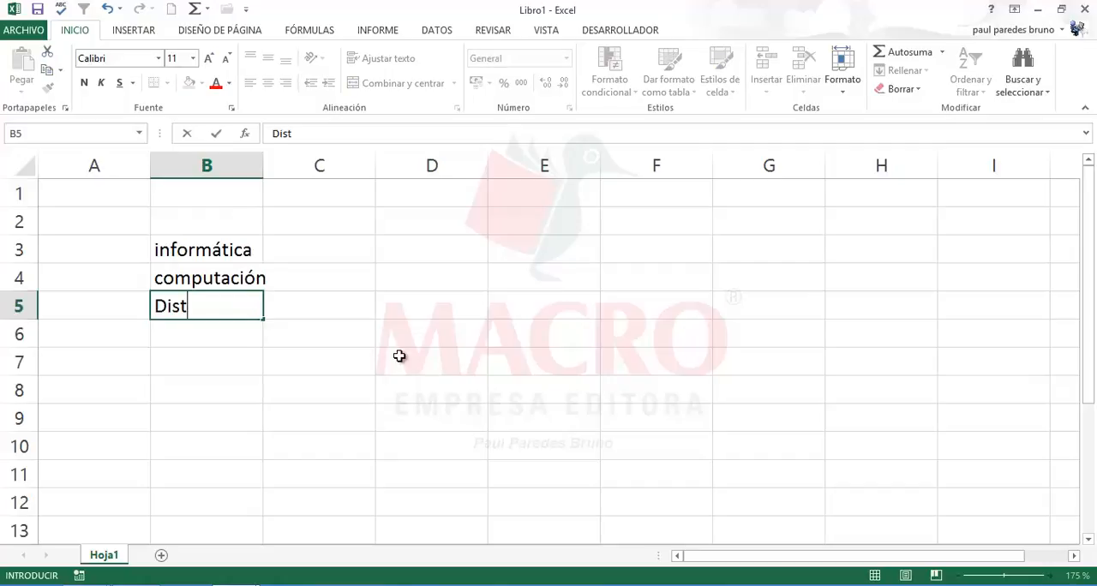
{"action": "type", "text": "ribuidora BERRIOS SRL"}
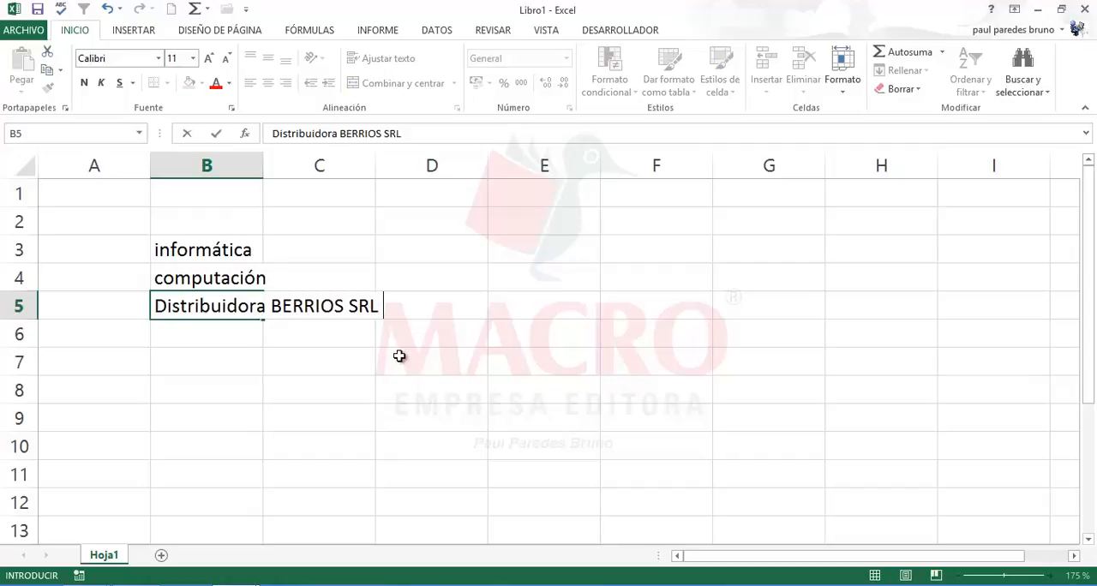
{"action": "key", "text": "Return"}
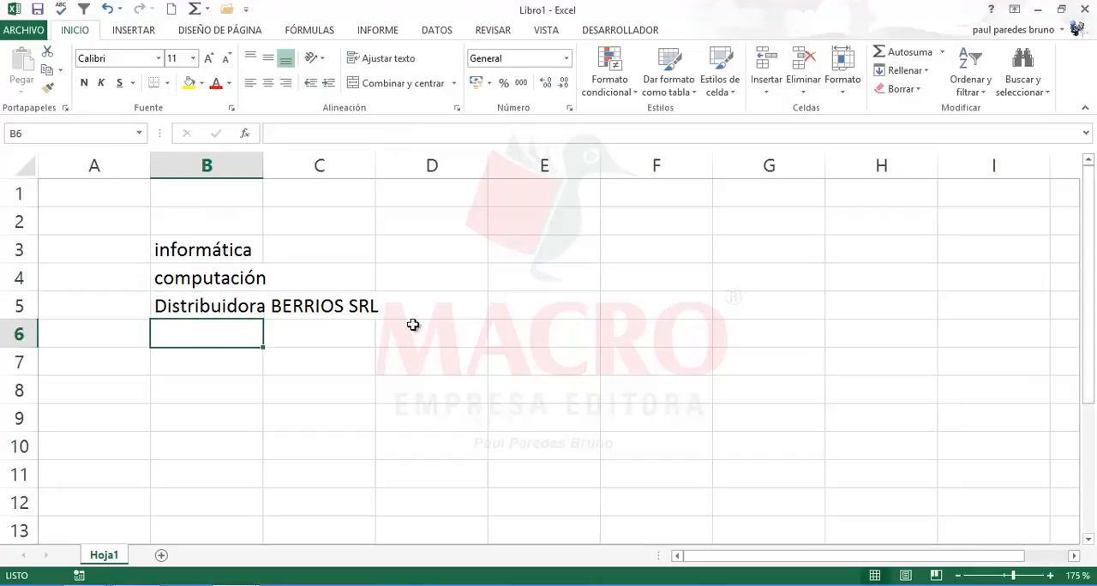
{"action": "left_click_drag", "start_coordinate": [263, 163], "coordinate": [386, 181]}
{"action": "left_click", "coordinate": [287, 352]}
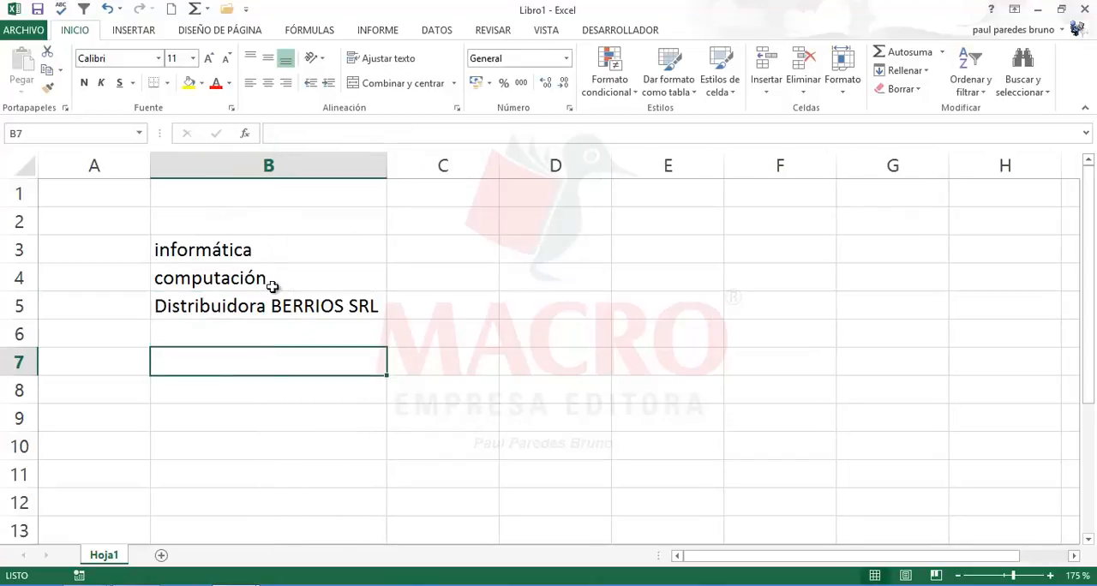
Step: Review the three AutoCorrect test entries in B3:B5
{"action": "left_click", "coordinate": [261, 259]}
{"action": "left_click_drag", "start_coordinate": [263, 271], "coordinate": [351, 306]}
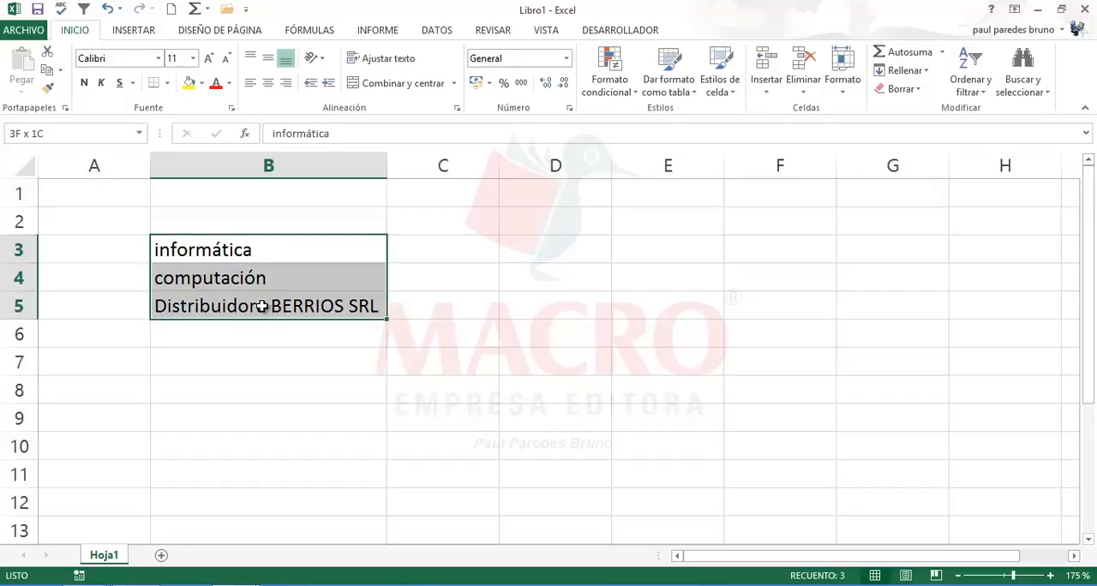
{"action": "left_click", "coordinate": [216, 300]}
{"action": "left_click", "coordinate": [221, 281]}
{"action": "left_click", "coordinate": [239, 249]}
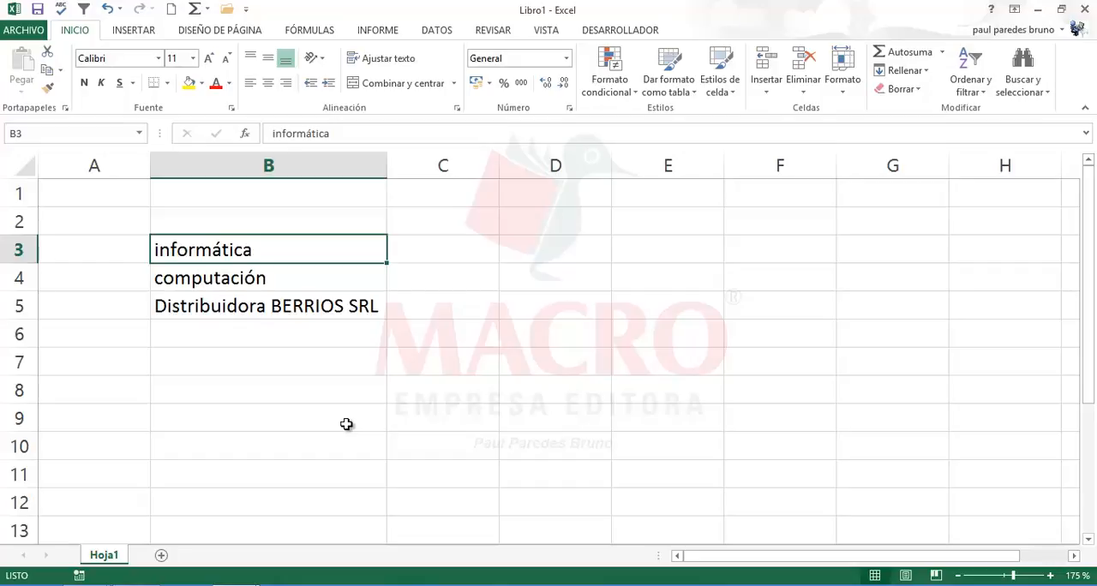
{"action": "left_click", "coordinate": [411, 418]}
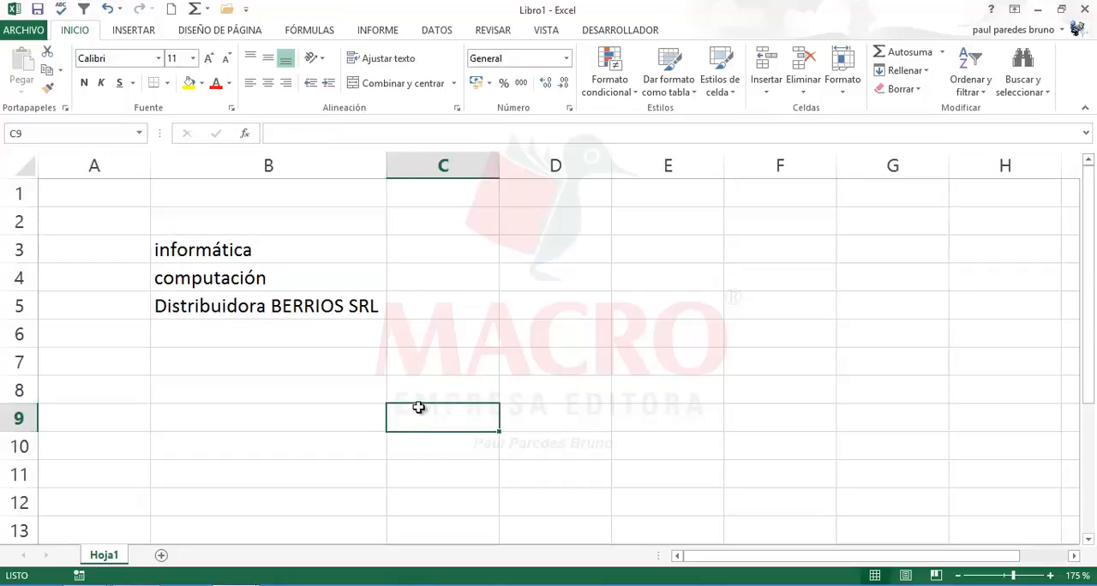
{"action": "left_click", "coordinate": [529, 222]}
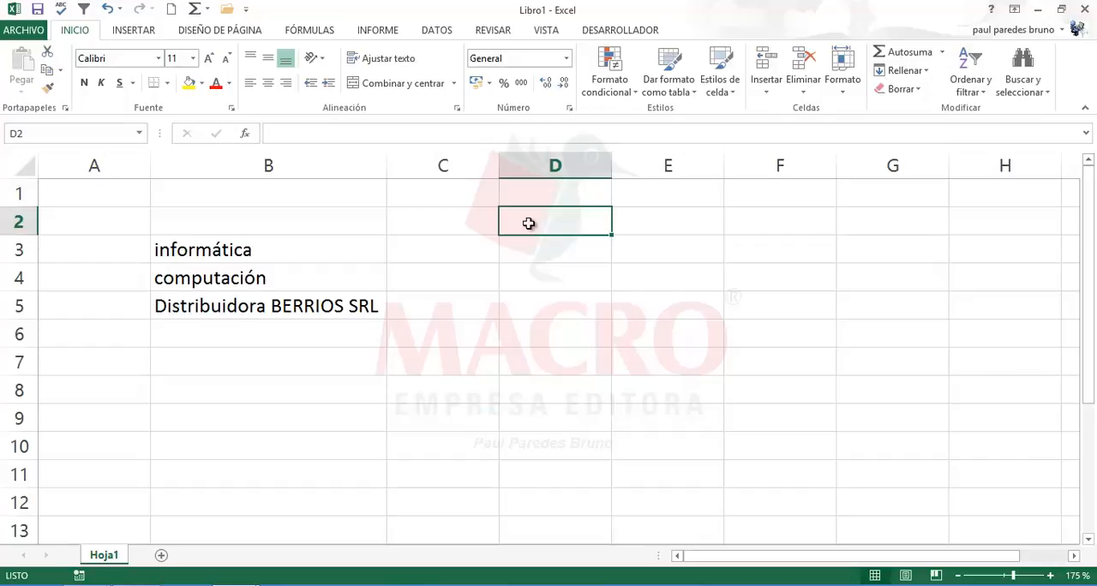
{"action": "left_click", "coordinate": [462, 365]}
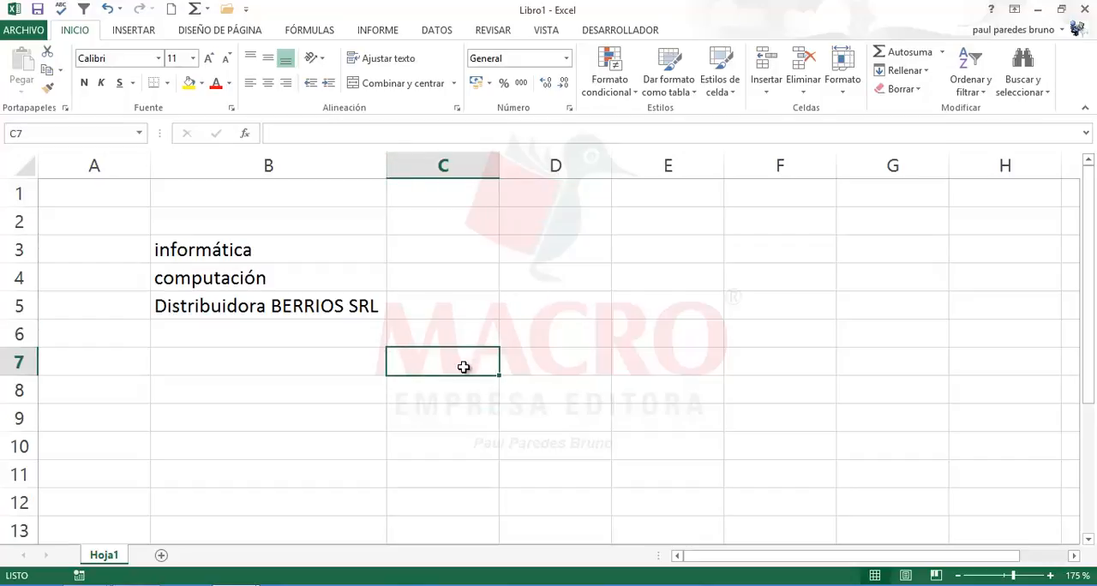
{"action": "left_click", "coordinate": [538, 305]}
{"action": "left_click_drag", "start_coordinate": [252, 252], "coordinate": [235, 303]}
{"action": "left_click", "coordinate": [226, 360]}
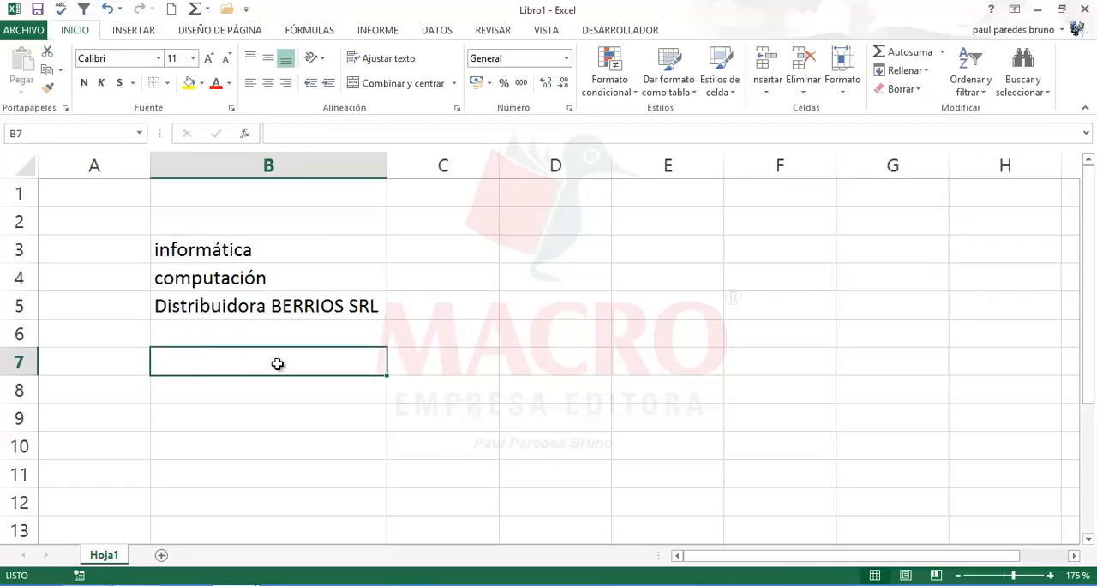
Step: Open the AutoCorrect options from the Revisión section of the Excel options
{"action": "left_click", "coordinate": [28, 31]}
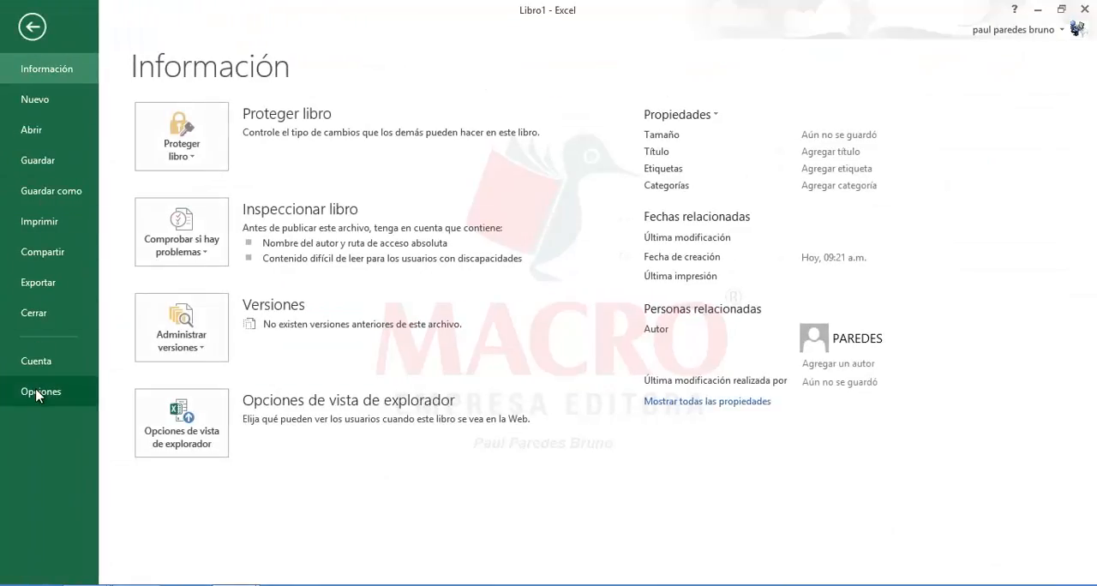
{"action": "key", "text": "Escape"}
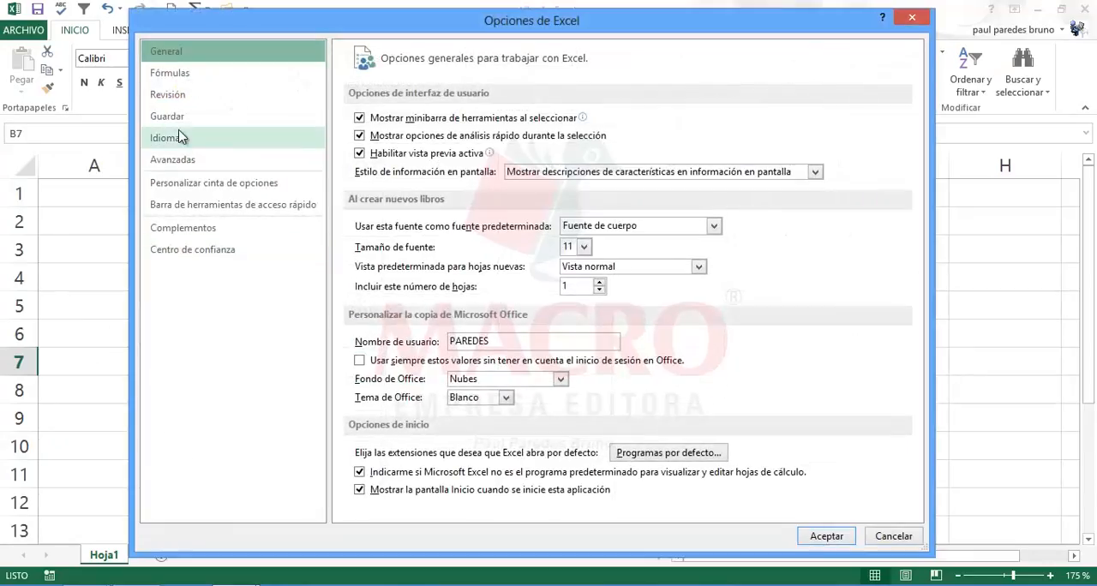
{"action": "left_click", "coordinate": [168, 95]}
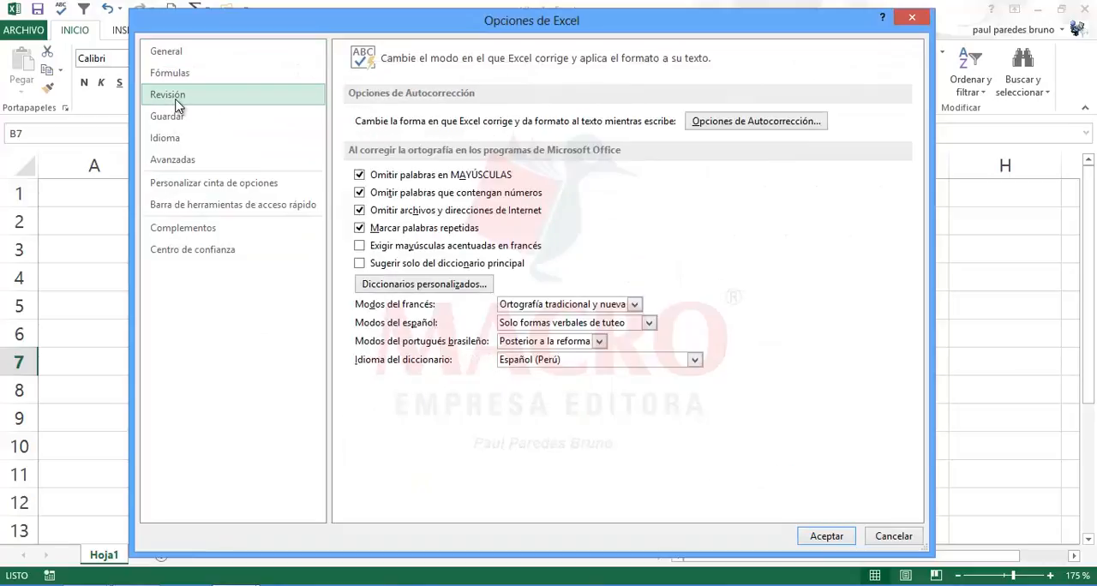
{"action": "left_click", "coordinate": [730, 123]}
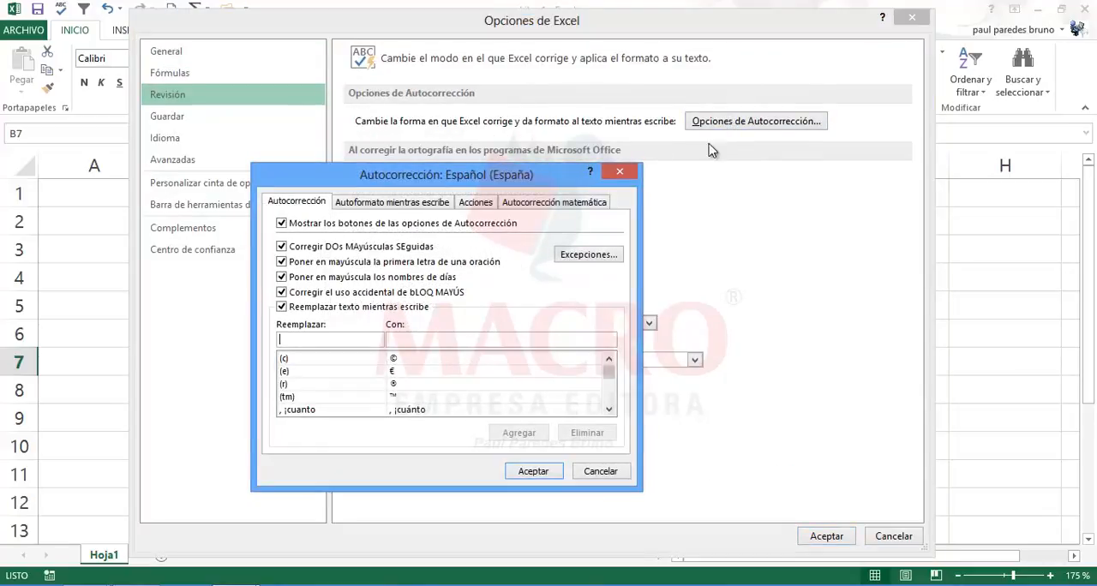
{"action": "left_click", "coordinate": [589, 477]}
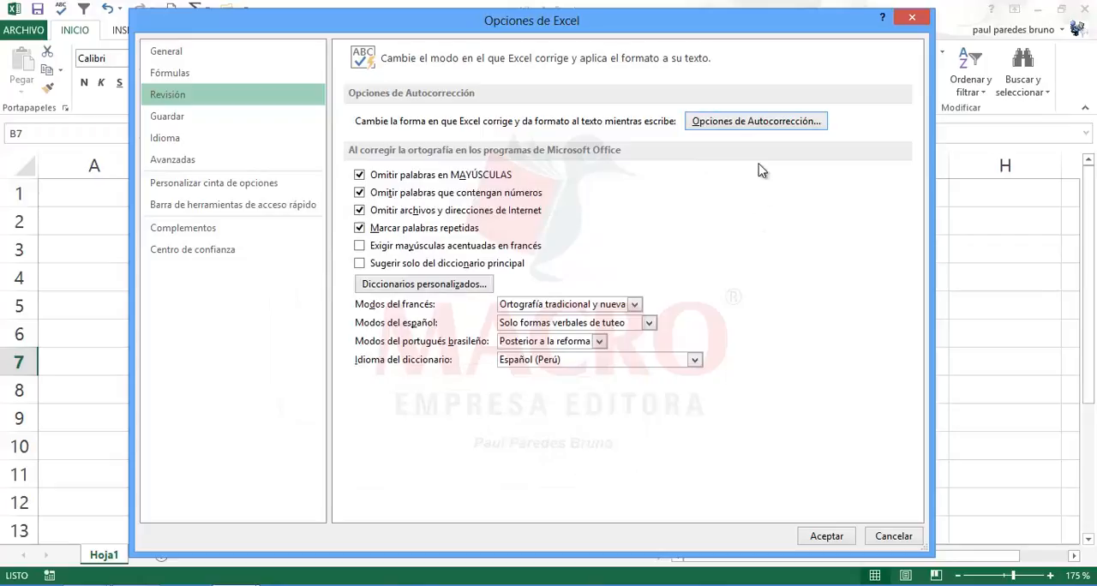
{"action": "left_click", "coordinate": [750, 123]}
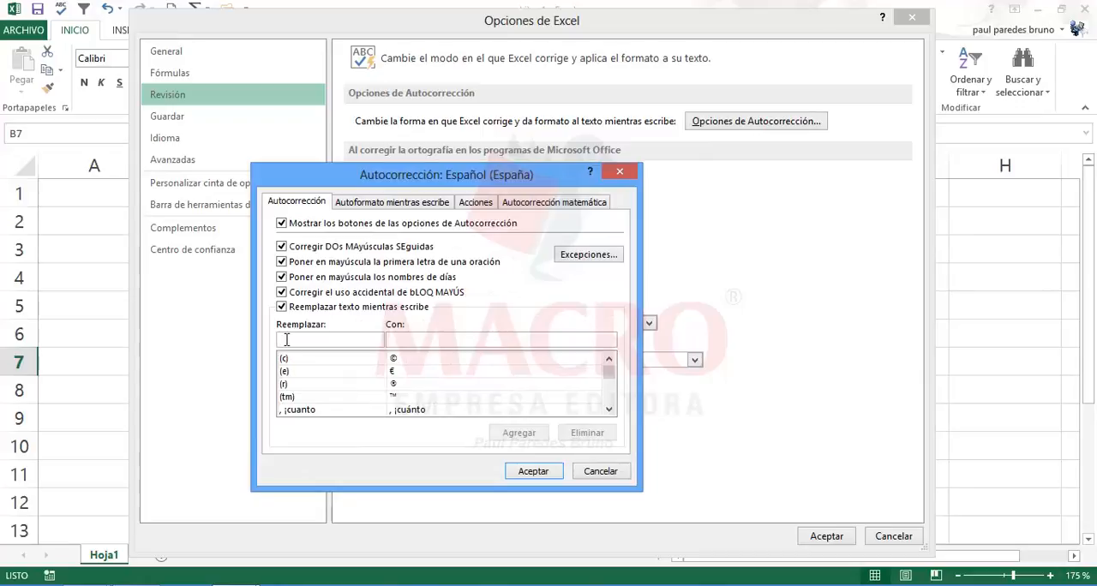
Step: Add an AutoCorrect entry that replaces a person's first name with her full name, and accept the AutoCorrect settings
{"action": "left_click", "coordinate": [395, 338]}
{"action": "left_click", "coordinate": [292, 339]}
{"action": "type", "text": "Di"}
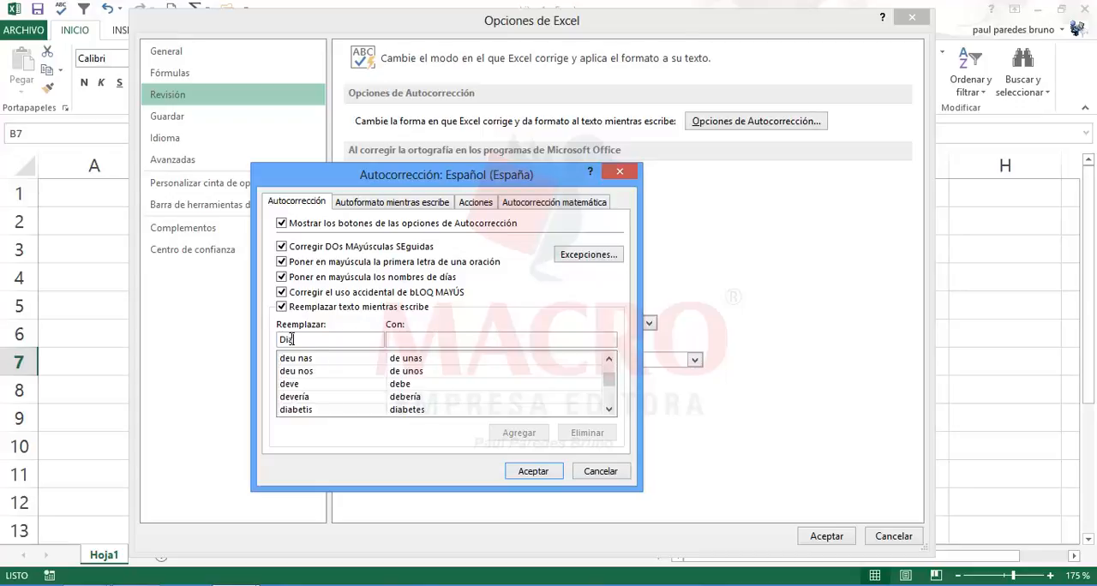
{"action": "type", "text": "ana"}
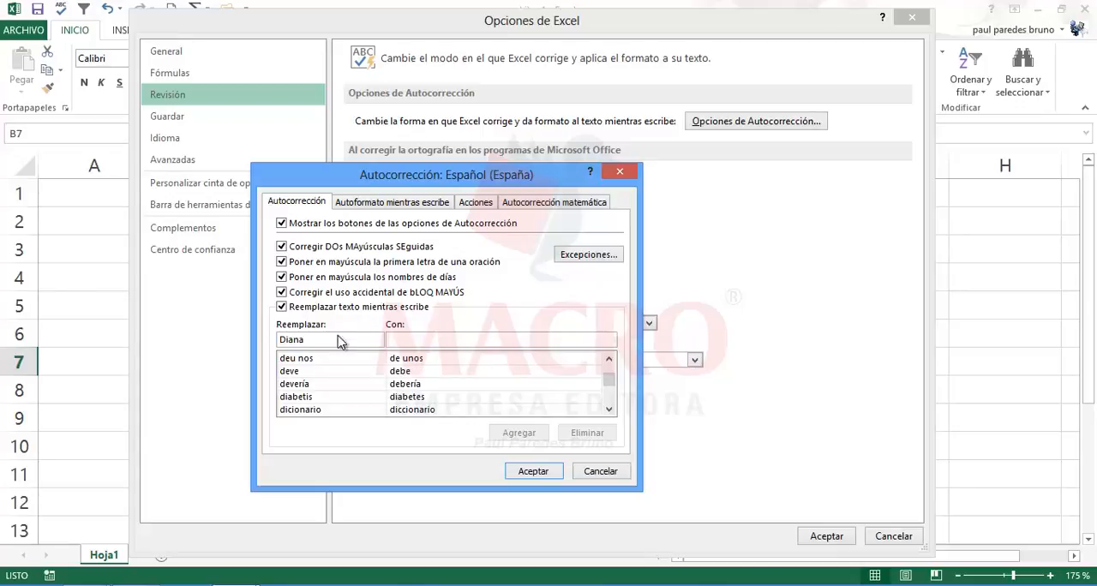
{"action": "left_click", "coordinate": [395, 338]}
{"action": "type", "text": "Diana G"}
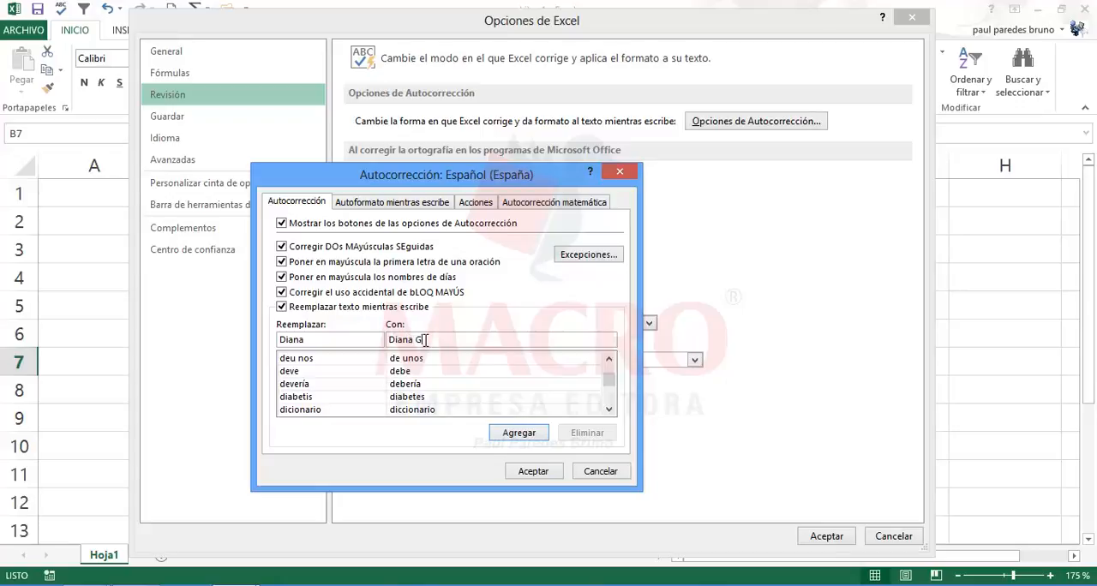
{"action": "type", "text": "amarra Ramos"}
{"action": "left_click", "coordinate": [510, 433]}
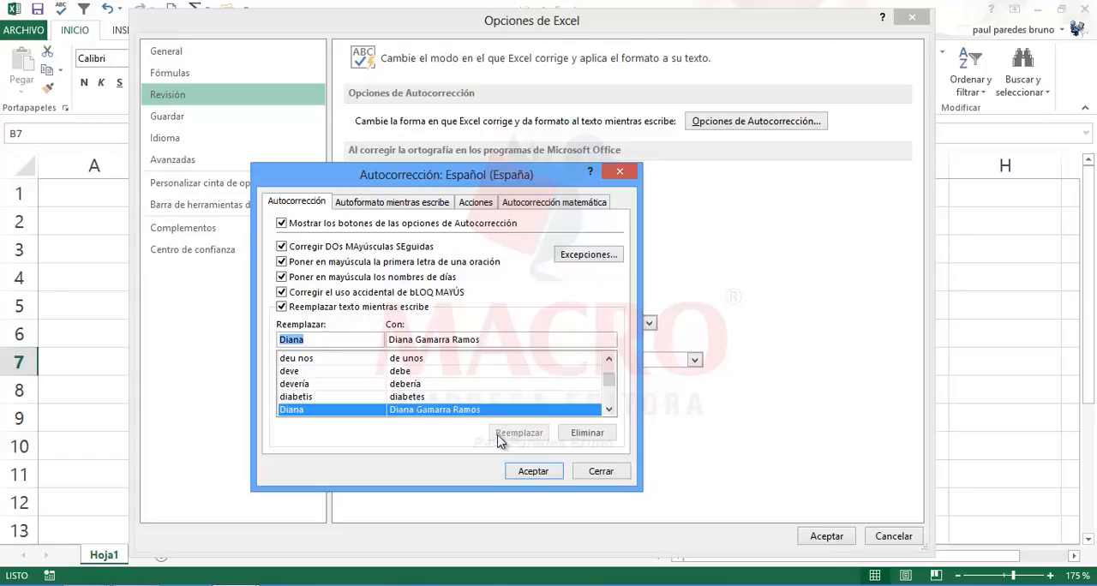
{"action": "left_click", "coordinate": [528, 473]}
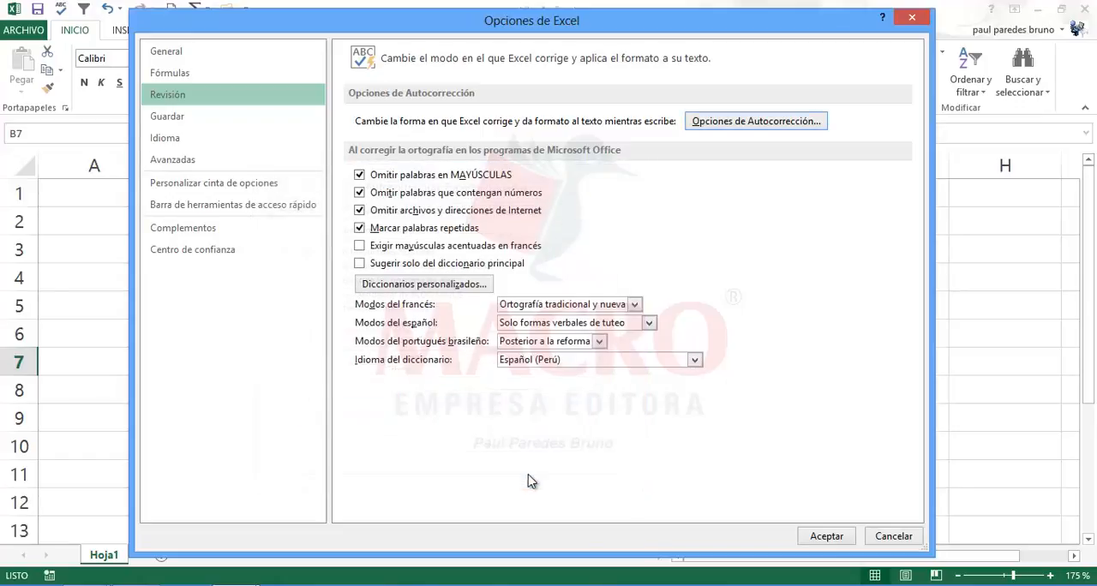
Step: Reopen the AutoCorrect options and add an entry that replaces a second person's first name with his full name
{"action": "left_click", "coordinate": [701, 124]}
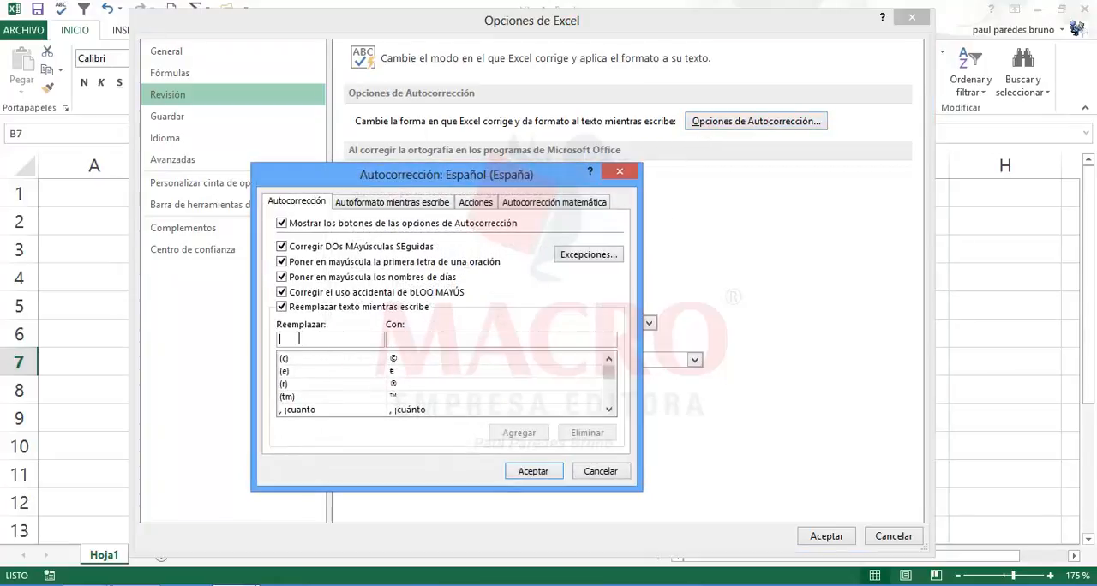
{"action": "type", "text": "Rodrigo"}
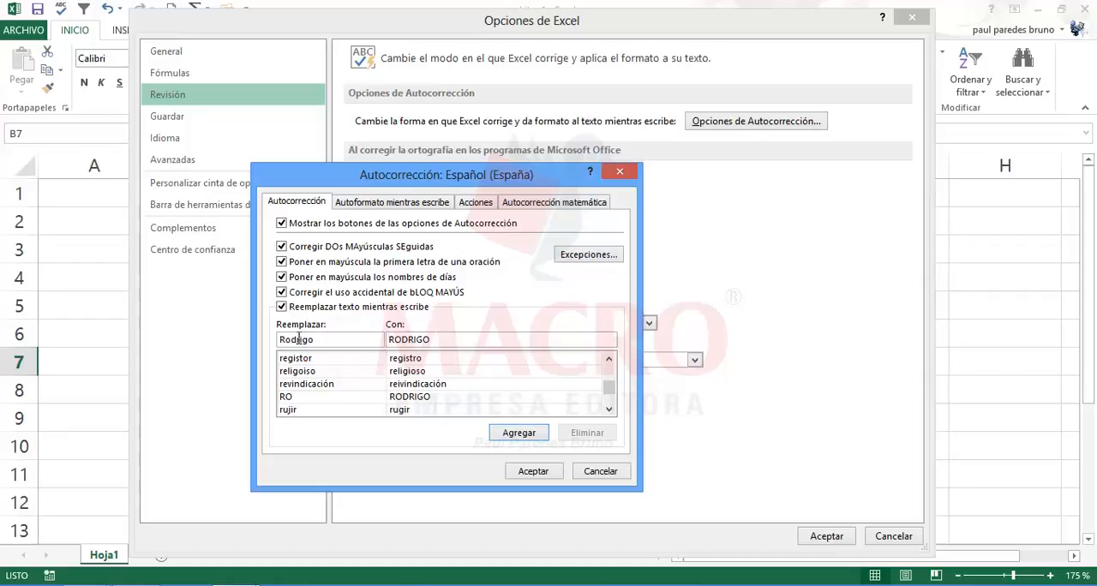
{"action": "left_click", "coordinate": [440, 341]}
{"action": "left_click_drag", "start_coordinate": [431, 341], "coordinate": [388, 347]}
{"action": "type", "text": "Rodrigo"}
{"action": "type", "text": "alcón Arenas"}
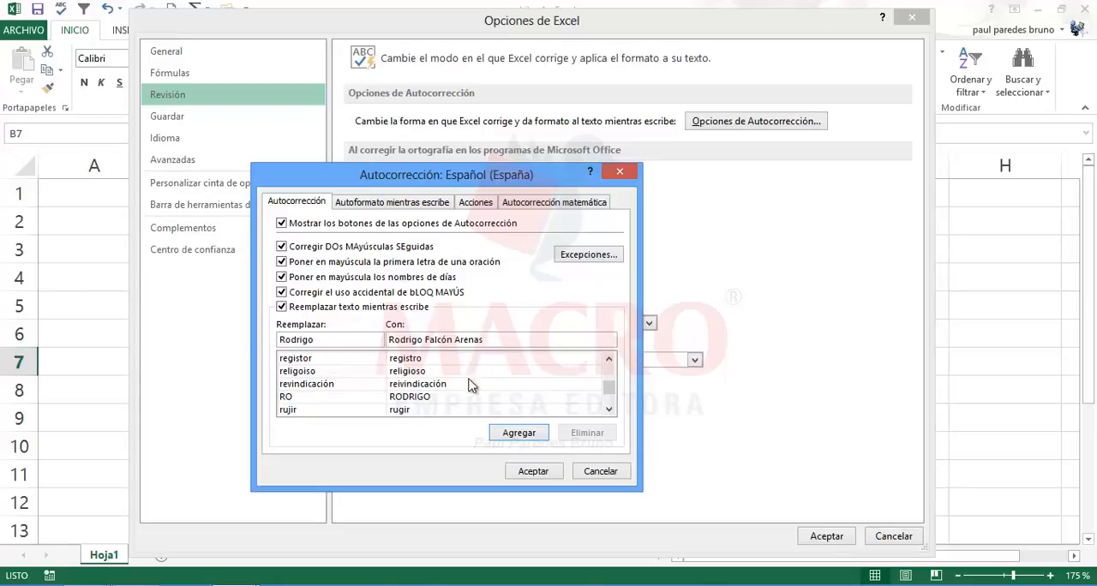
{"action": "left_click", "coordinate": [523, 435]}
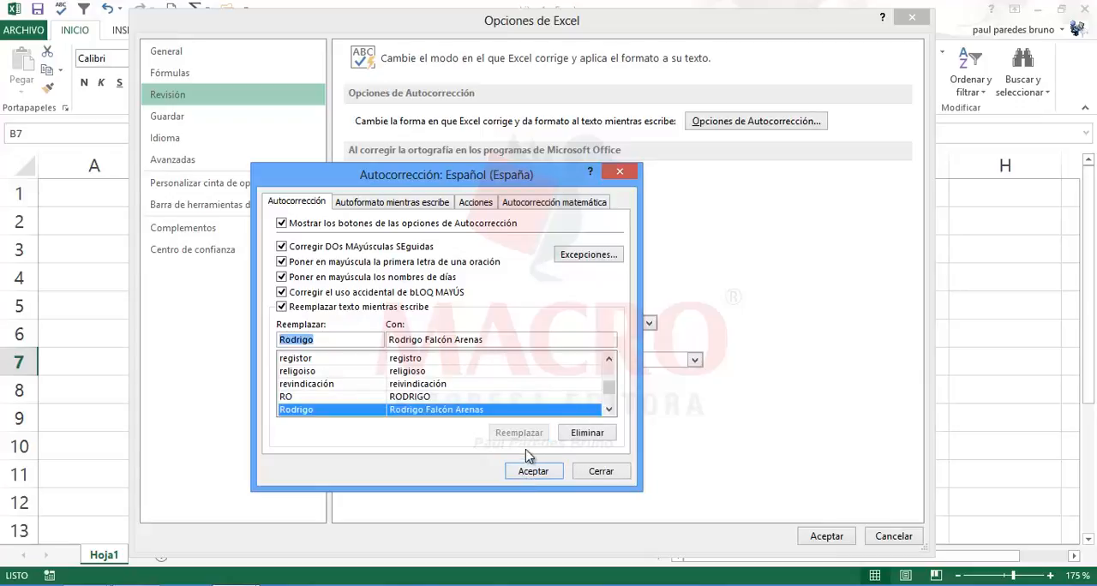
Step: Accept the AutoCorrect settings and Excel options, and test the first person's AutoCorrect entry by entering her first name in B7
{"action": "left_click", "coordinate": [532, 473]}
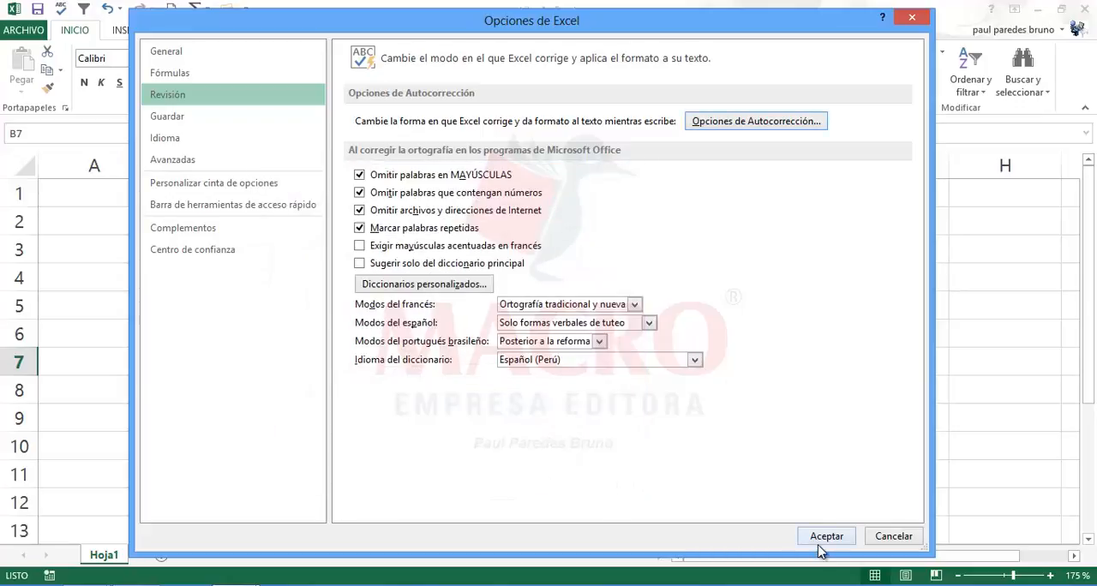
{"action": "left_click", "coordinate": [818, 537]}
{"action": "left_click", "coordinate": [216, 387]}
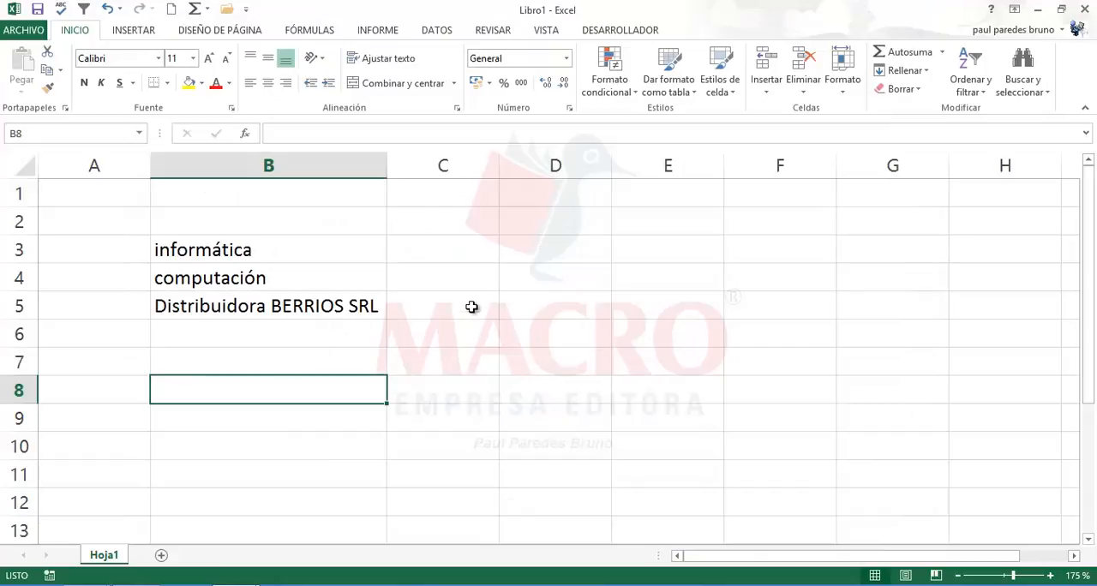
{"action": "left_click", "coordinate": [230, 366]}
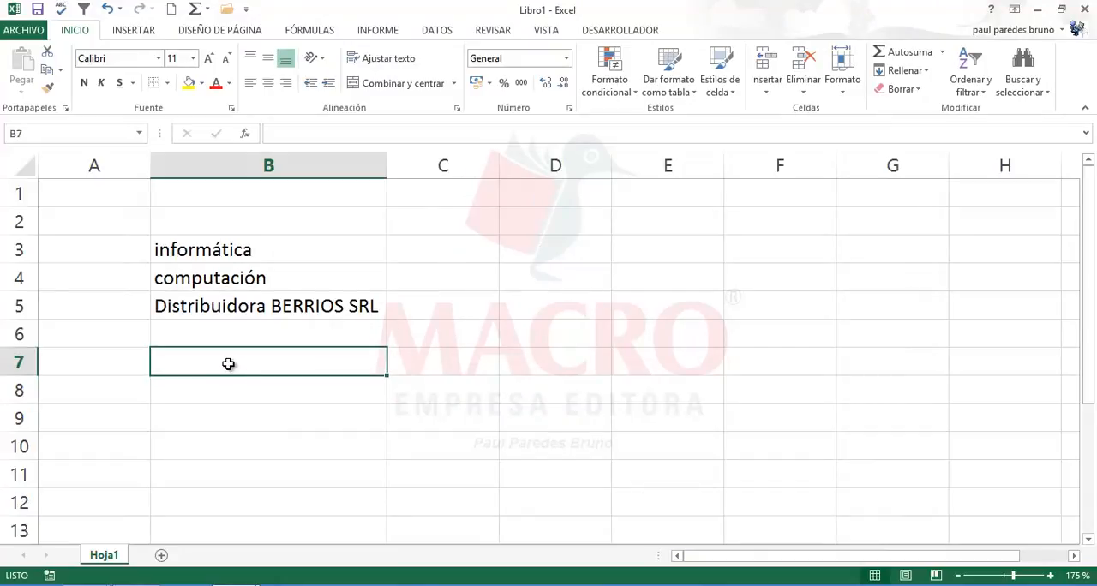
{"action": "double_click", "coordinate": [227, 365]}
{"action": "type", "text": "Dian"}
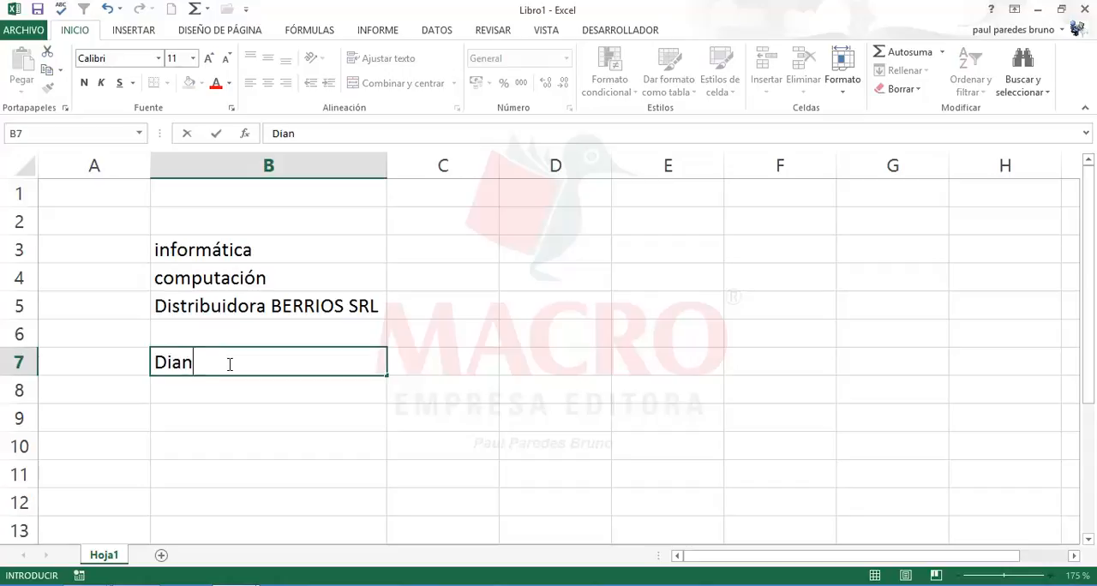
{"action": "type", "text": "a Gamarra Ramos"}
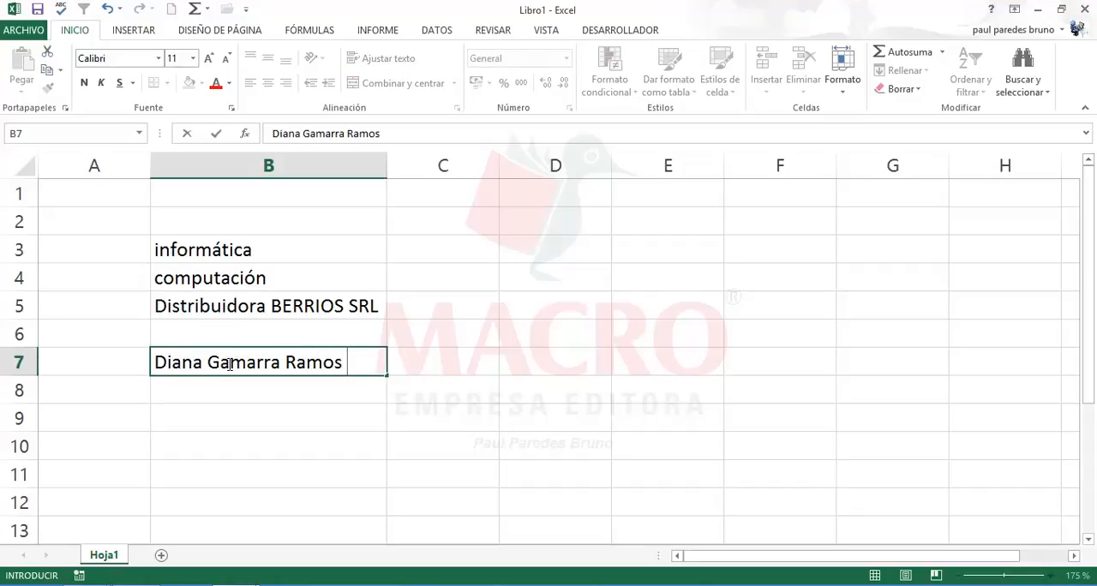
{"action": "key", "text": "Return"}
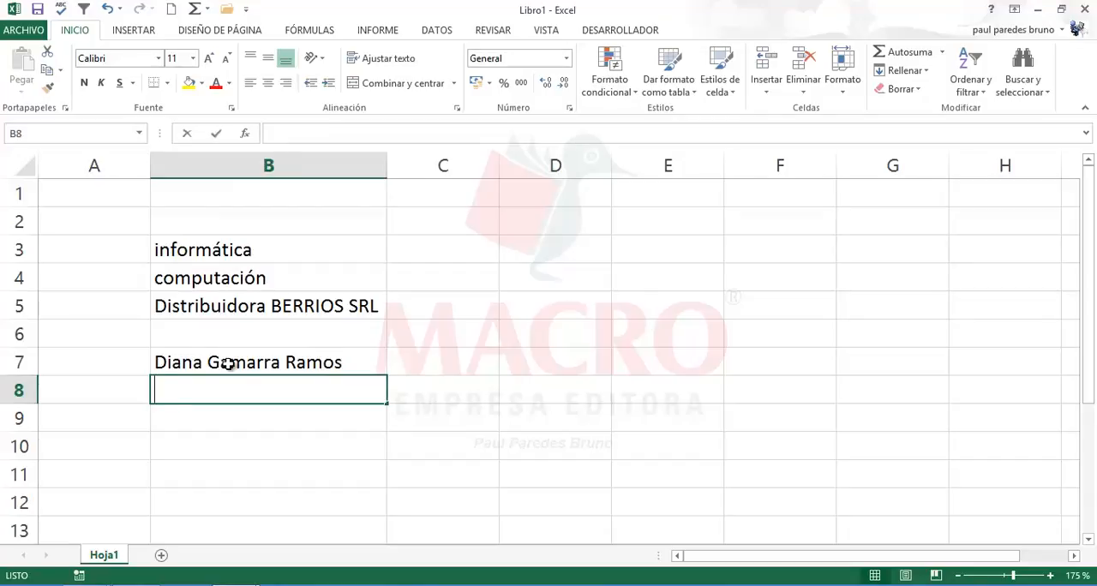
Step: Enter the second person's first name in capitals in B8, and use its AutoCorrect entry to fill B9 with his full name
{"action": "type", "text": "RO"}
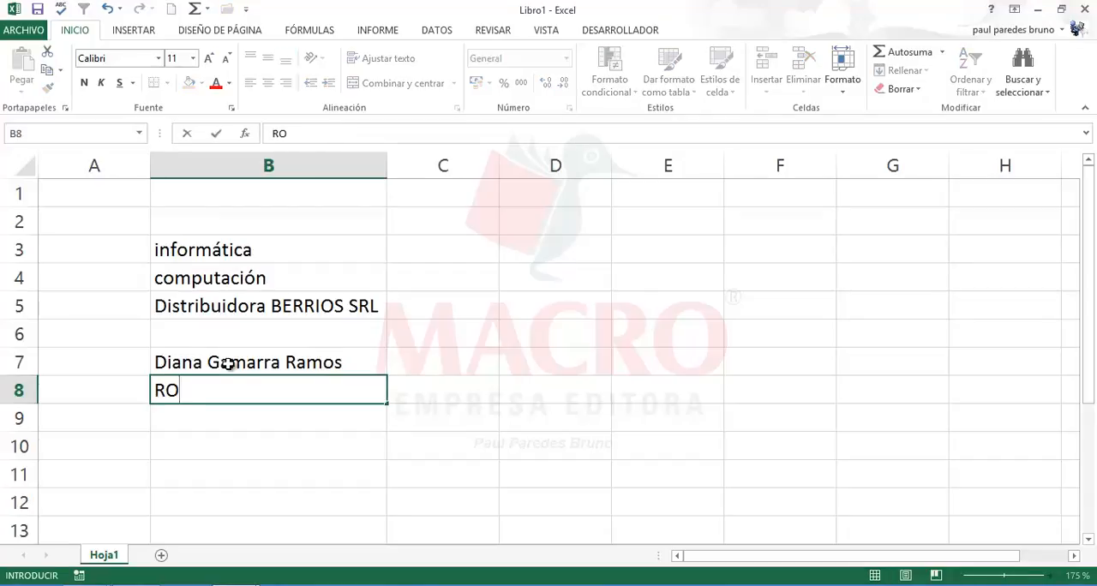
{"action": "type", "text": "DRIGO"}
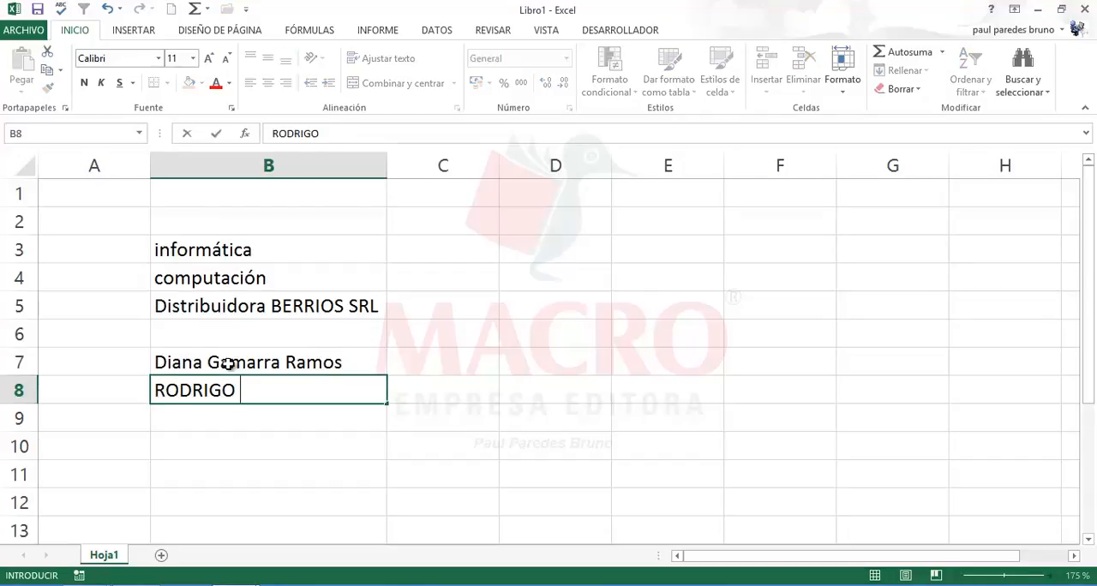
{"action": "key", "text": "Return"}
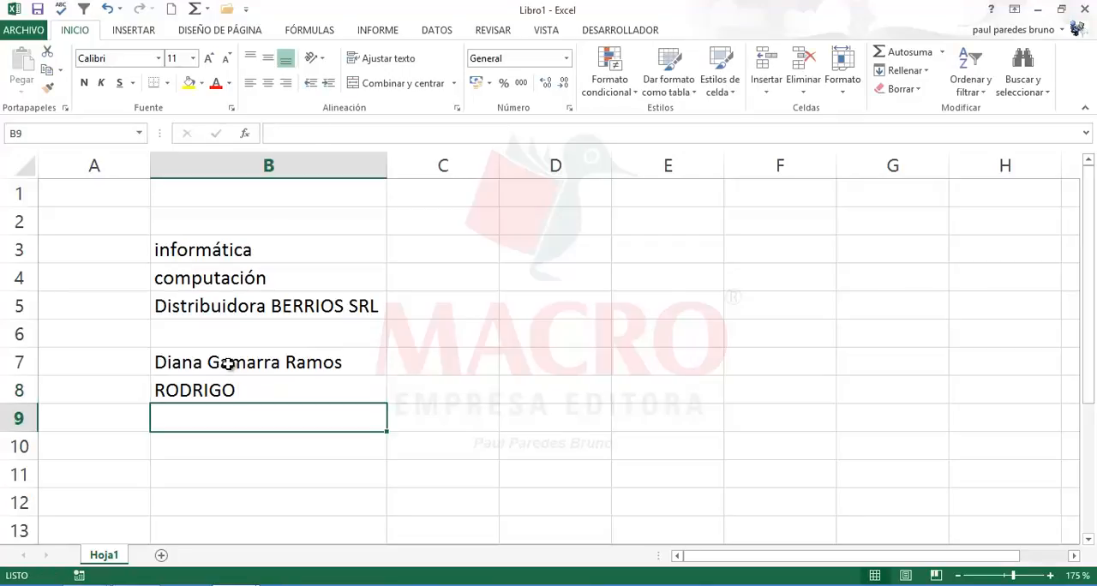
{"action": "type", "text": "Rodrigo"}
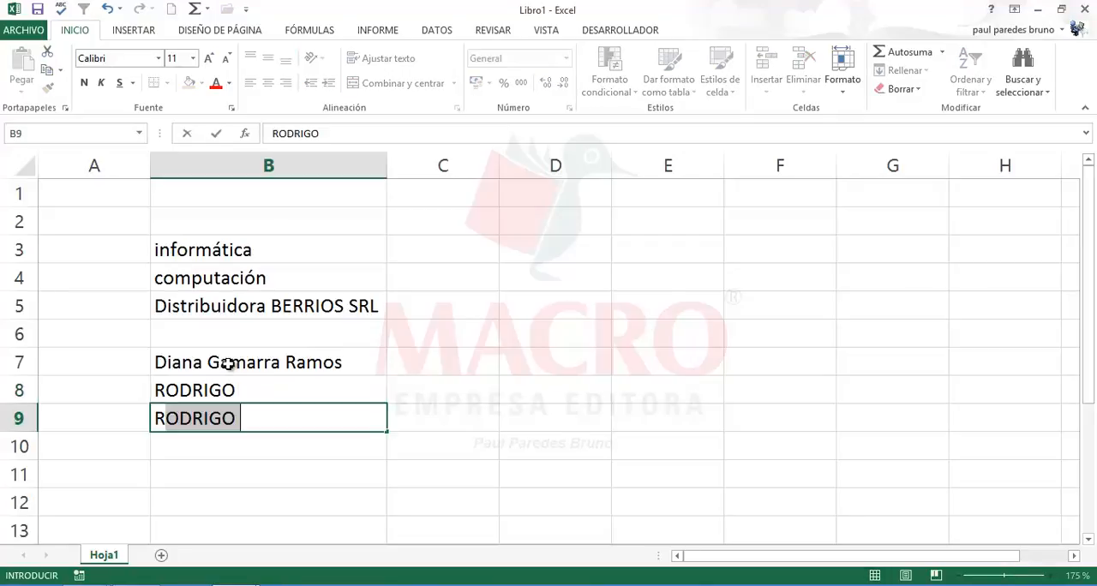
{"action": "type", "text": " Falcón Arenas"}
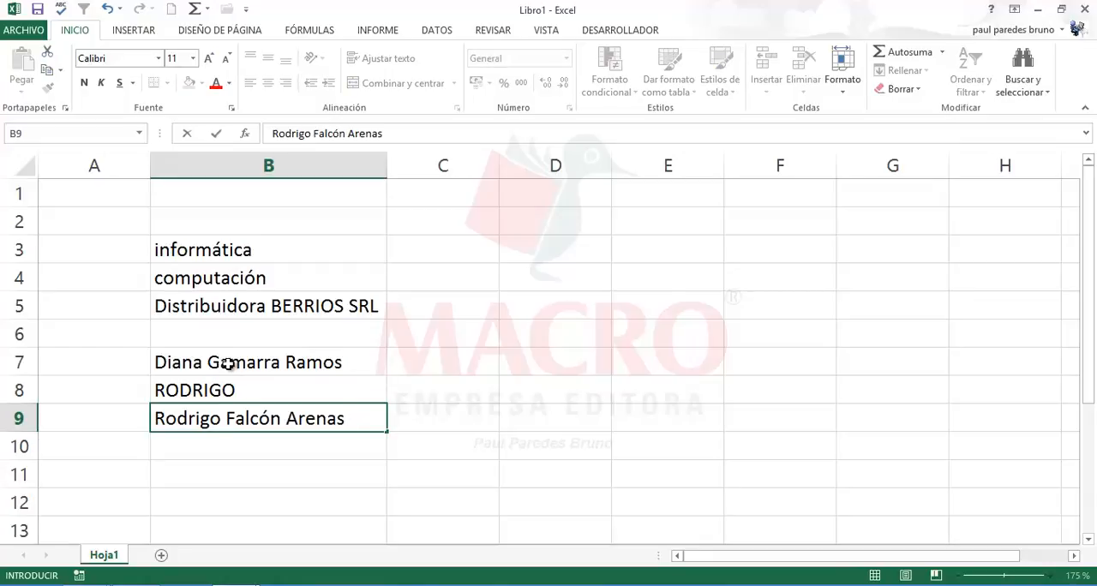
{"action": "key", "text": "Return"}
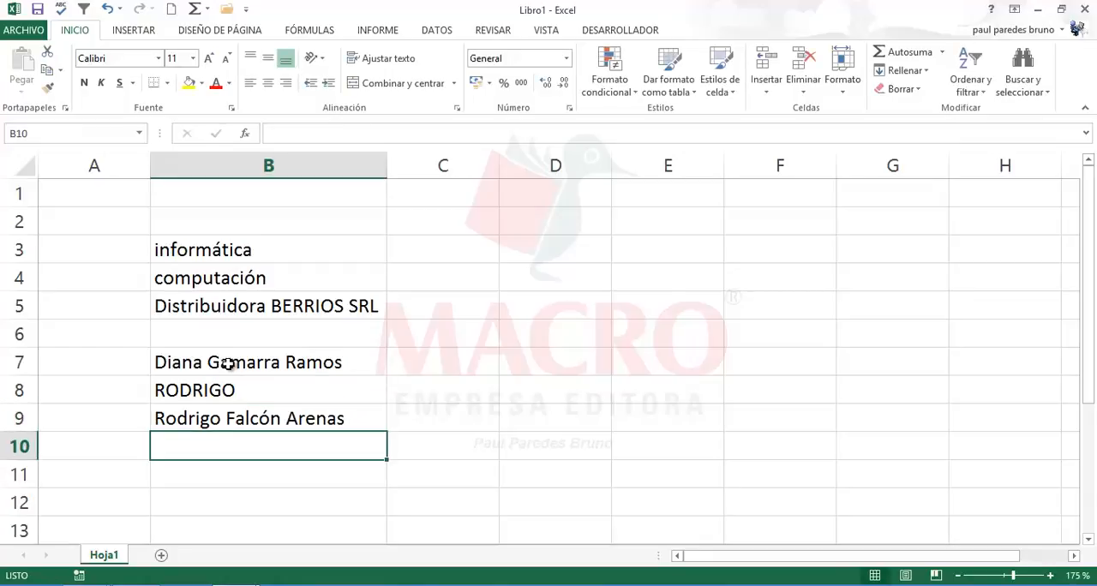
Step: Compare the full names in B7 and B9 with the other AutoCorrect test entries in column B
{"action": "left_click", "coordinate": [316, 364]}
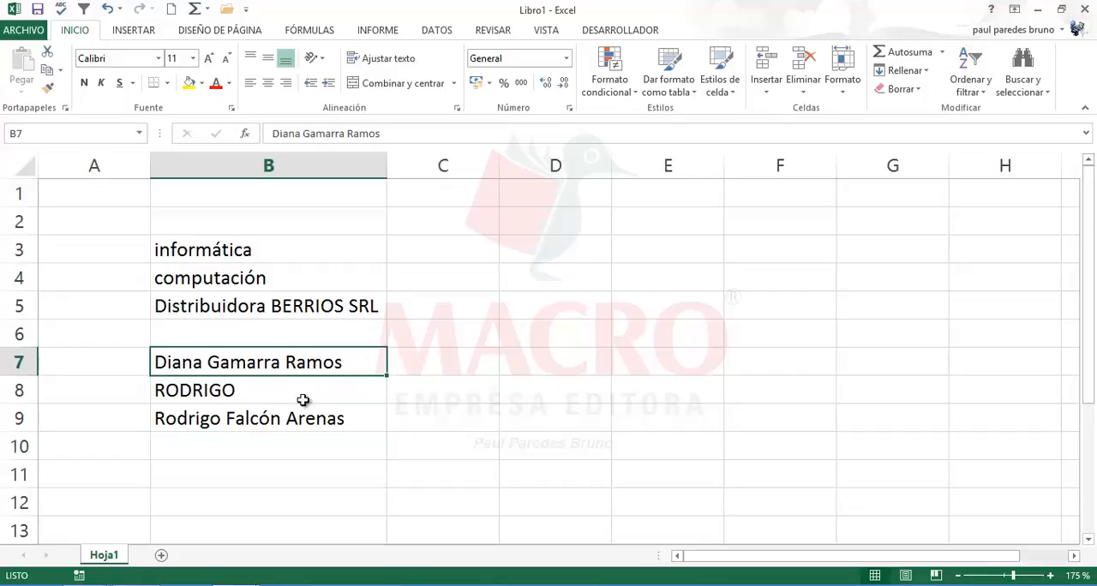
{"action": "left_click", "coordinate": [289, 413]}
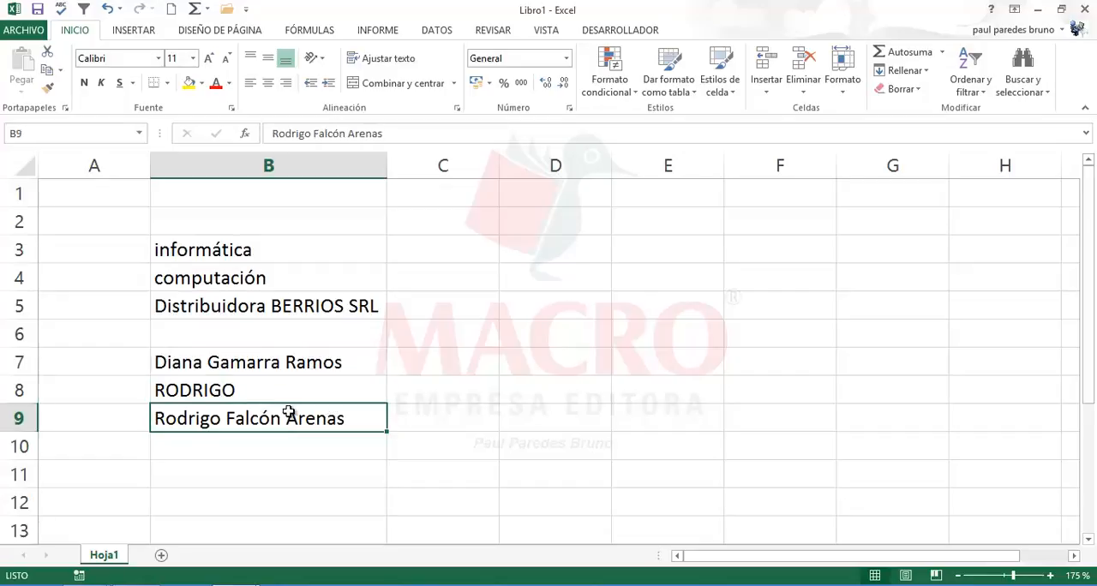
{"action": "left_click", "coordinate": [274, 365]}
{"action": "left_click", "coordinate": [263, 419]}
{"action": "left_click", "coordinate": [271, 375]}
{"action": "left_click", "coordinate": [260, 416]}
{"action": "left_click", "coordinate": [289, 363]}
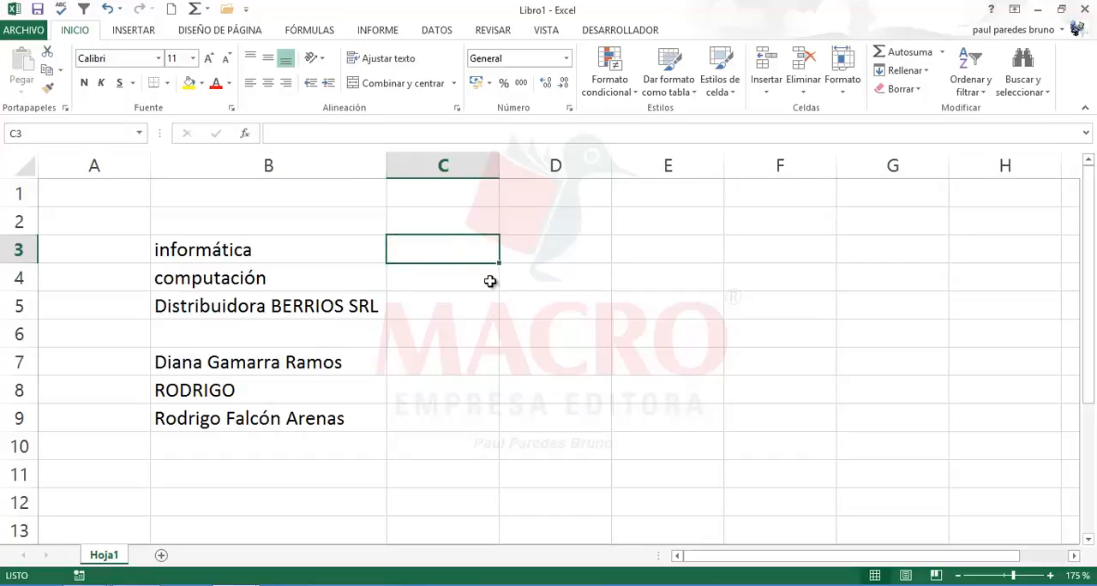
{"action": "left_click", "coordinate": [460, 381]}
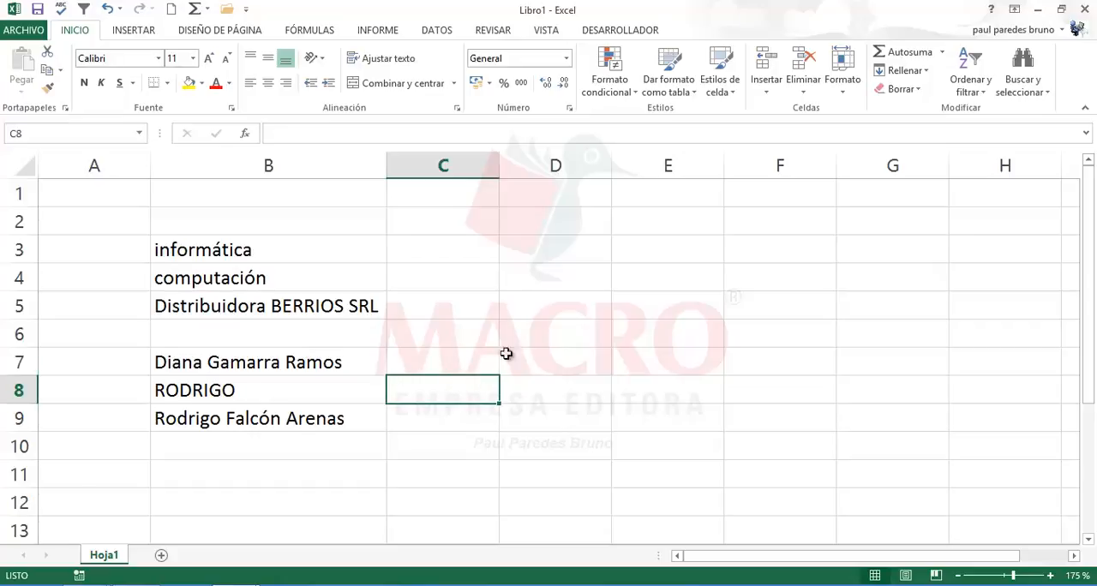
{"action": "left_click", "coordinate": [545, 250]}
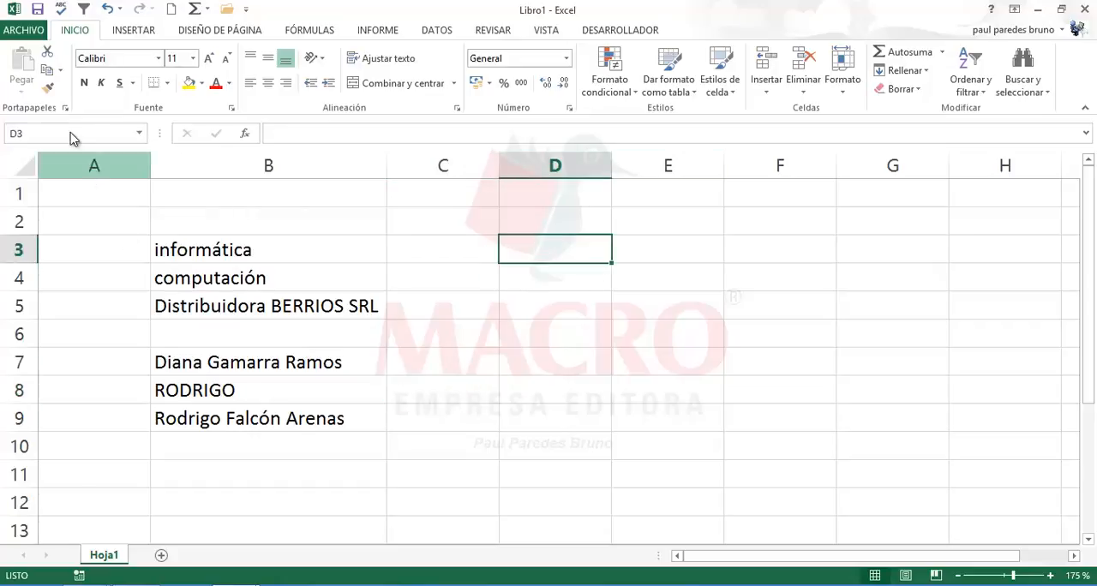
{"action": "left_click", "coordinate": [446, 339]}
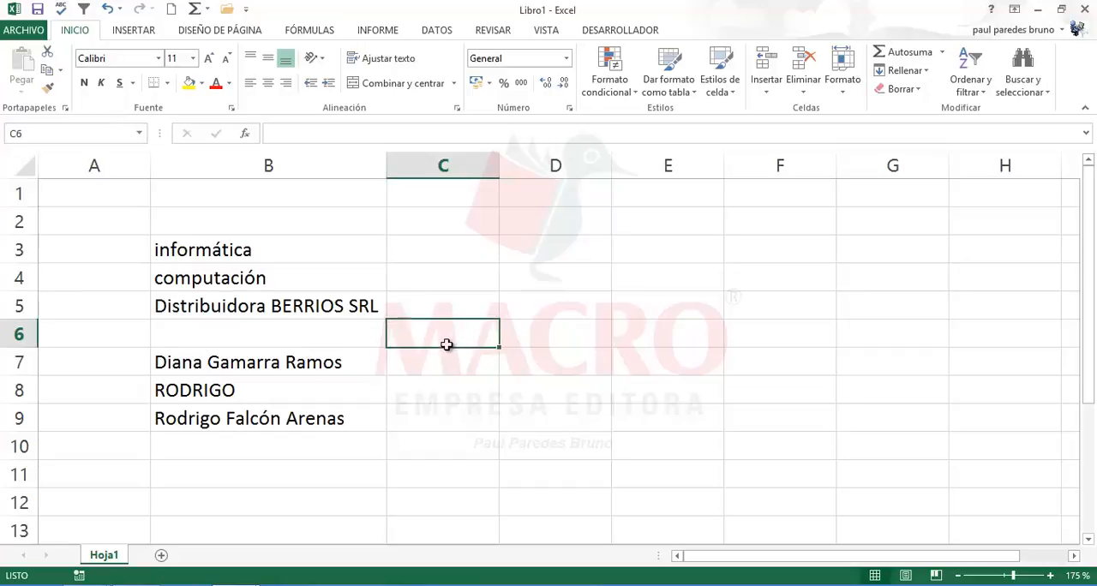
Step: Open the AutoCorrect options again from the Revisión section of the Excel options
{"action": "left_click", "coordinate": [23, 31]}
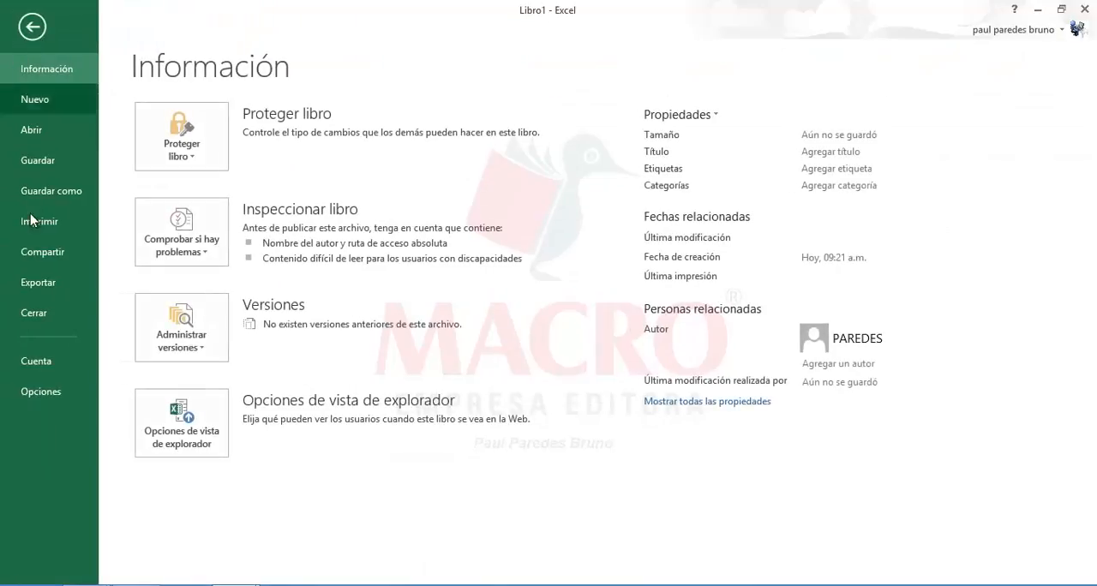
{"action": "left_click", "coordinate": [41, 392]}
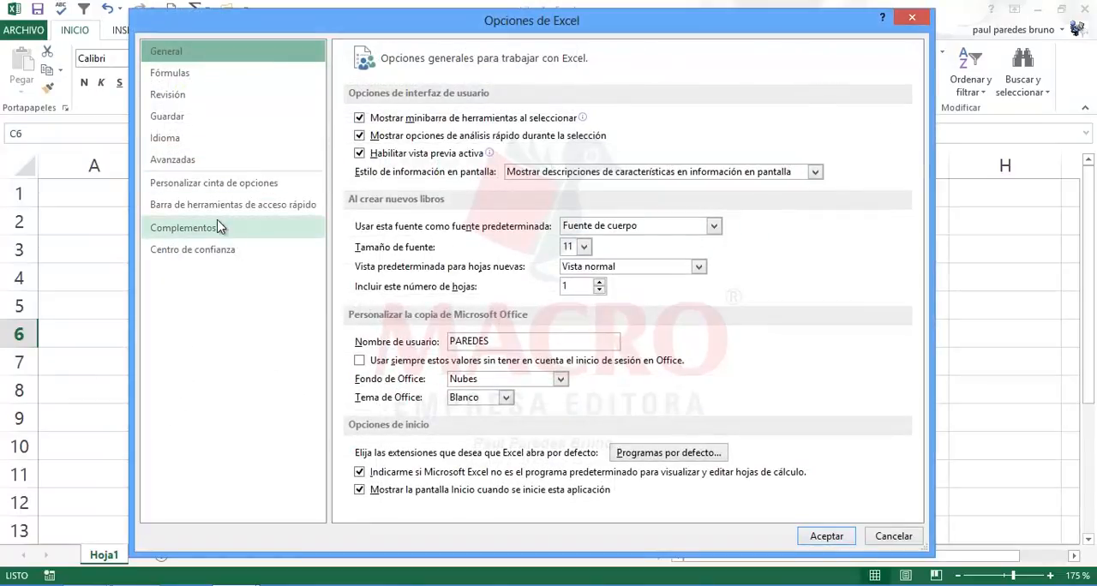
{"action": "left_click", "coordinate": [194, 164]}
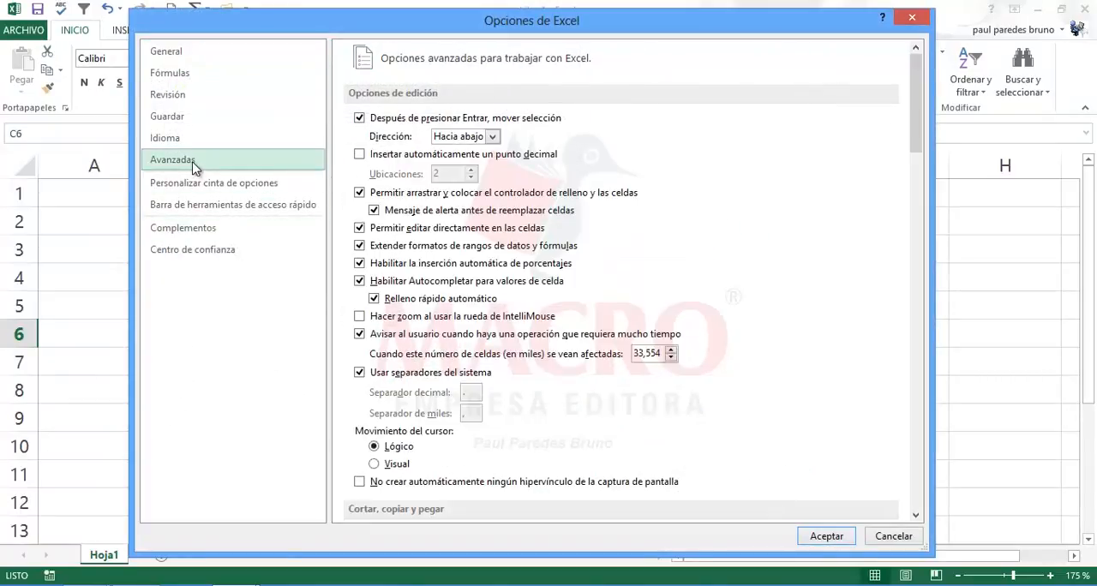
{"action": "left_click", "coordinate": [179, 97]}
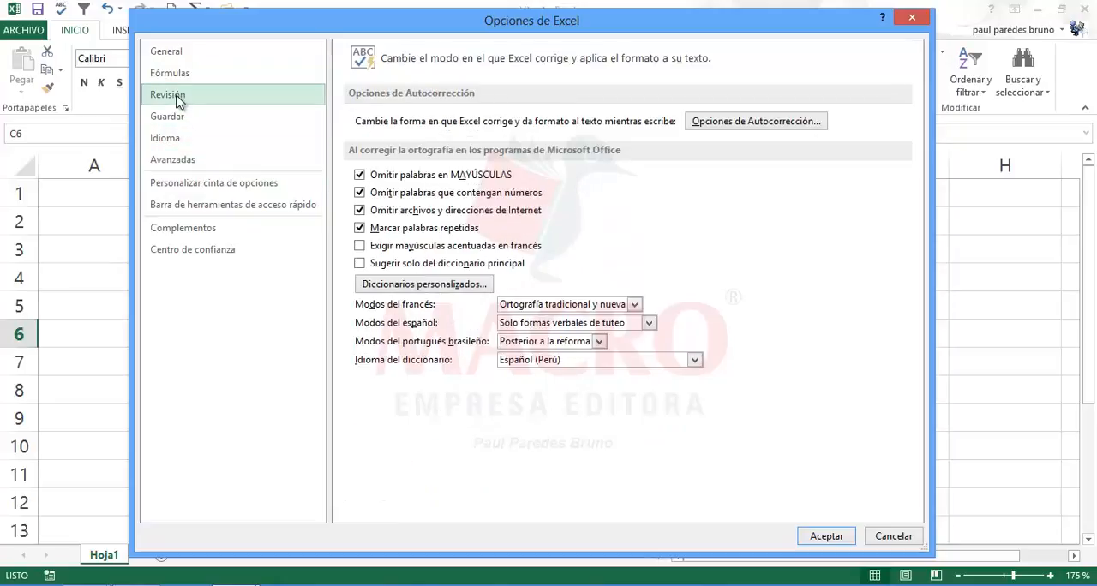
{"action": "left_click", "coordinate": [735, 125]}
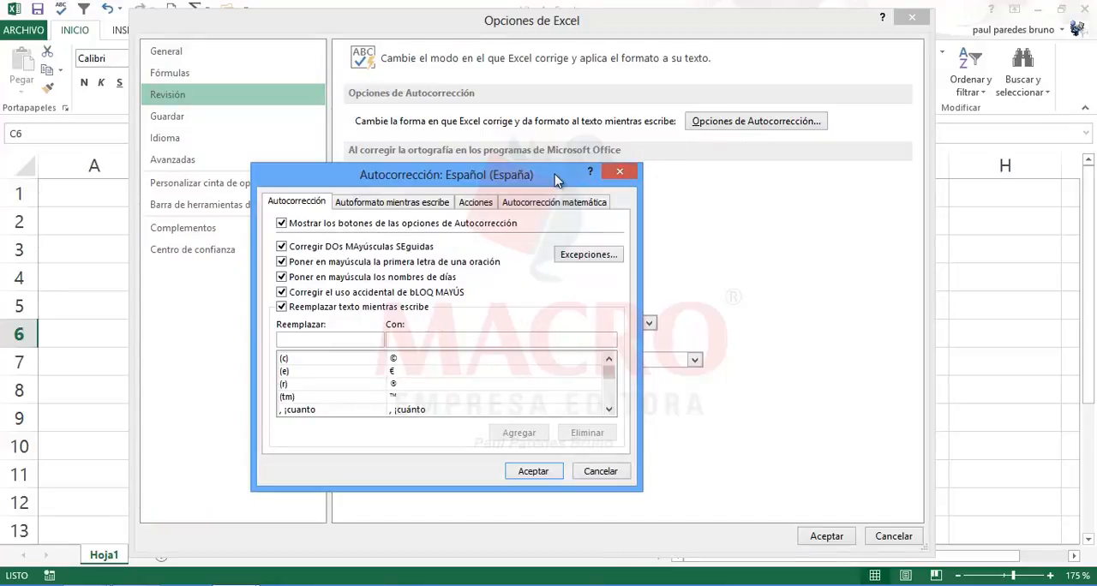
{"action": "left_click_drag", "start_coordinate": [549, 178], "coordinate": [620, 161]}
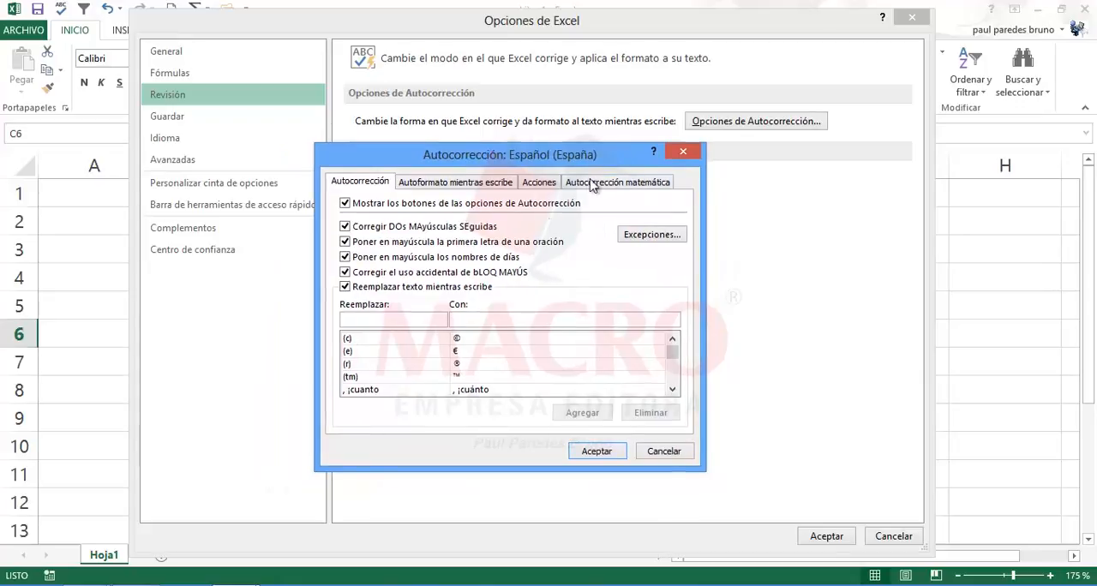
Step: Browse the start of the AutoCorrect replacement list, checking the entries for (tm), ", ¿por que" and "; ¿a donde"
{"action": "left_click", "coordinate": [379, 377]}
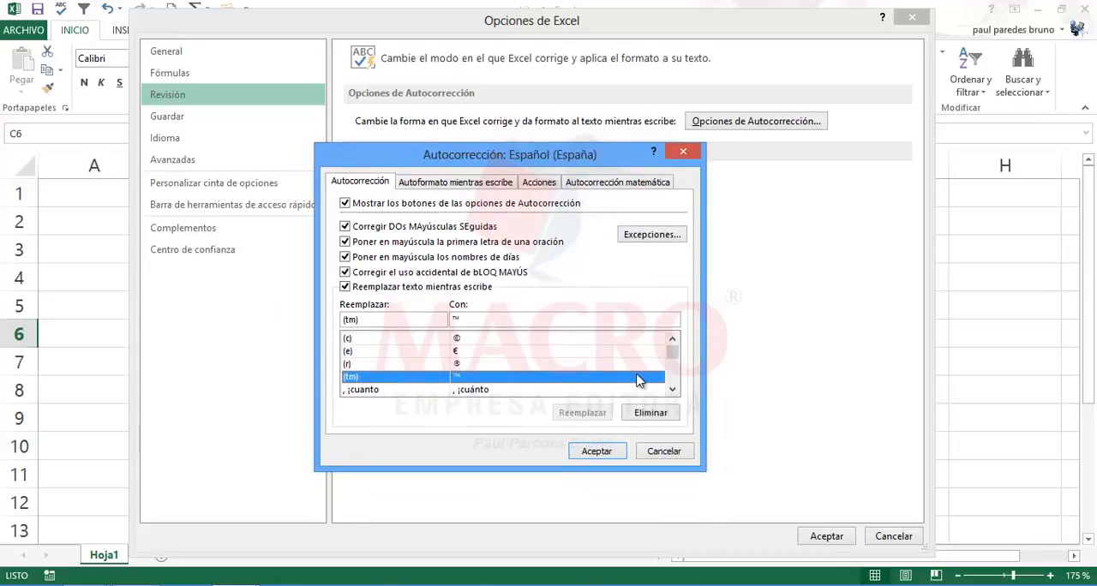
{"action": "left_click", "coordinate": [672, 390]}
{"action": "left_click", "coordinate": [671, 390]}
{"action": "left_click", "coordinate": [671, 389]}
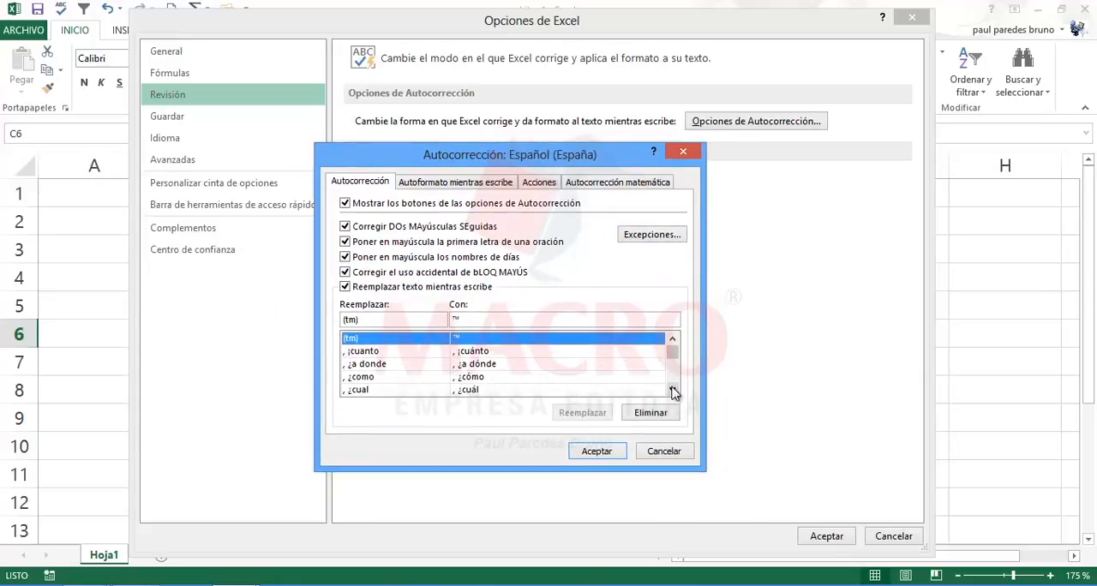
{"action": "left_click", "coordinate": [671, 389]}
{"action": "left_click", "coordinate": [671, 390]}
{"action": "left_click", "coordinate": [671, 390]}
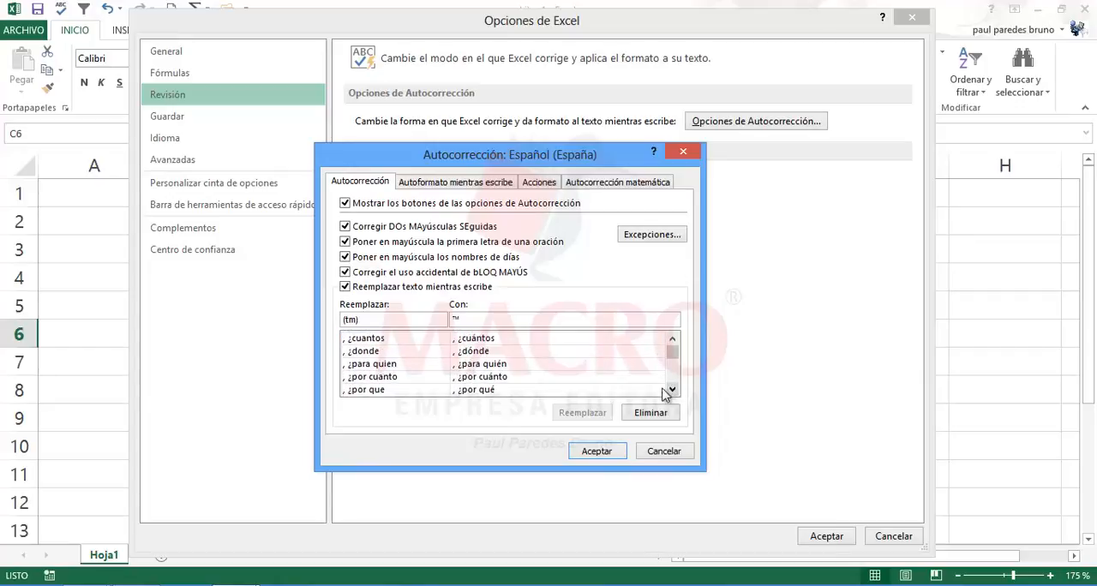
{"action": "left_click", "coordinate": [377, 391]}
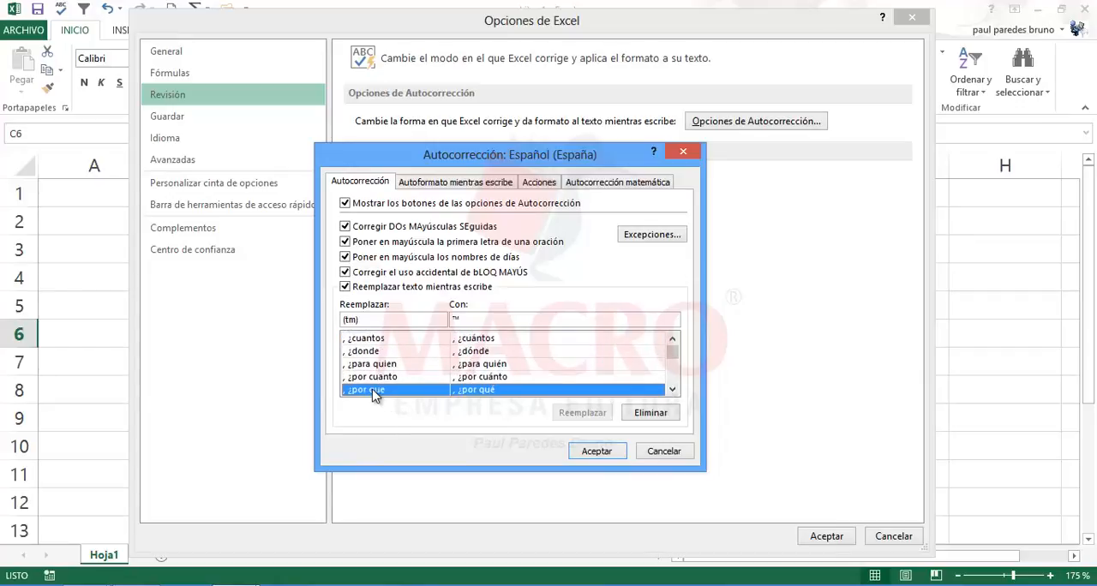
{"action": "left_click", "coordinate": [672, 390]}
{"action": "left_click", "coordinate": [672, 390]}
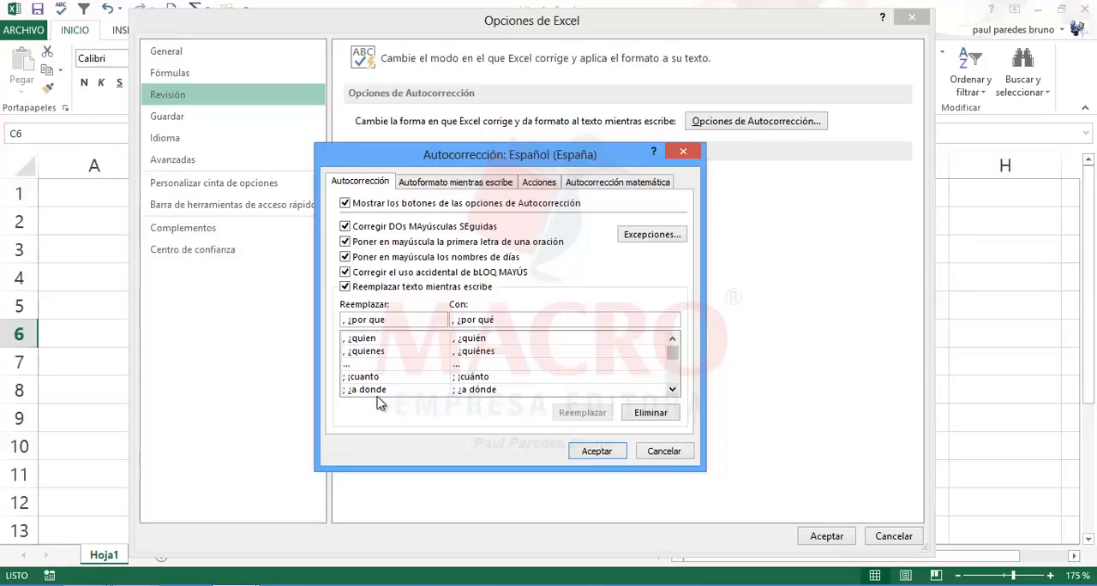
{"action": "left_click", "coordinate": [377, 390]}
{"action": "left_click", "coordinate": [672, 390]}
{"action": "left_click", "coordinate": [672, 389]}
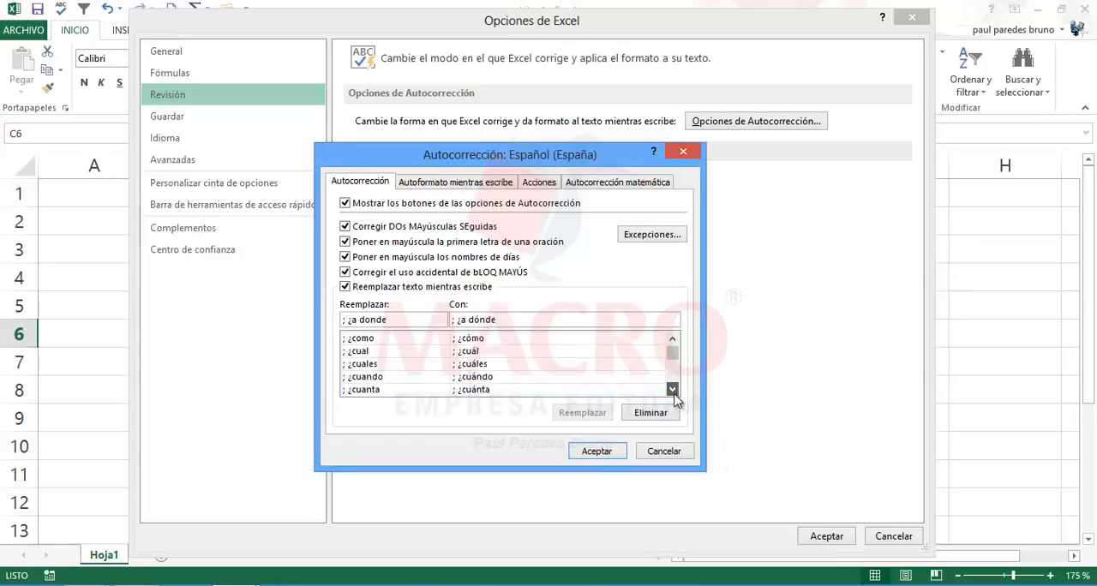
{"action": "left_click", "coordinate": [673, 392]}
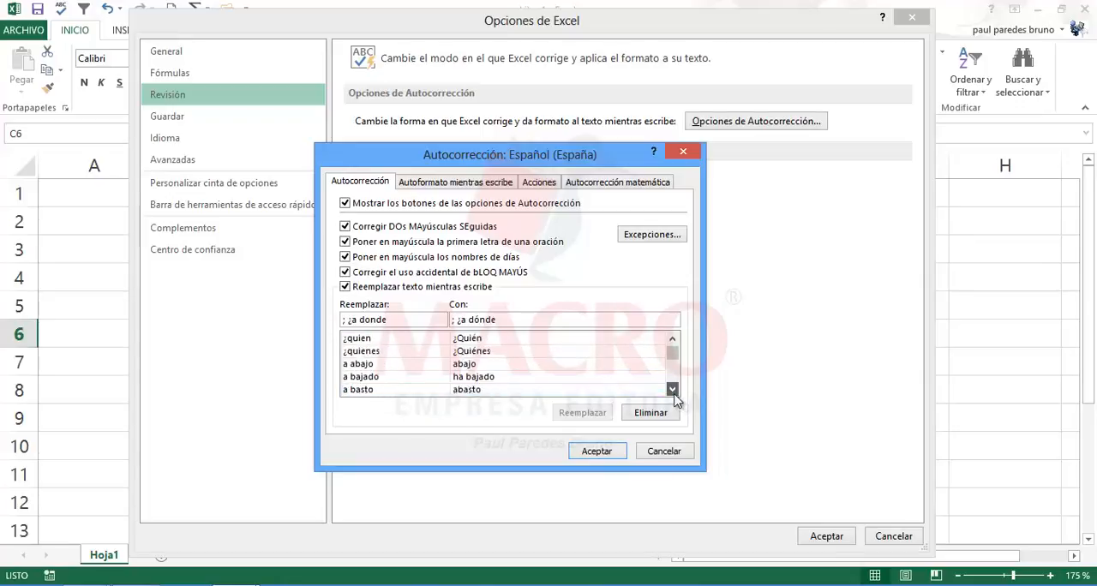
{"action": "left_click_drag", "start_coordinate": [673, 394], "coordinate": [674, 401]}
Step: Browse further down the AutoCorrect replacement list, checking the entries for circiuto, circustancia and composision, and close the list without changes
{"action": "left_click", "coordinate": [364, 390]}
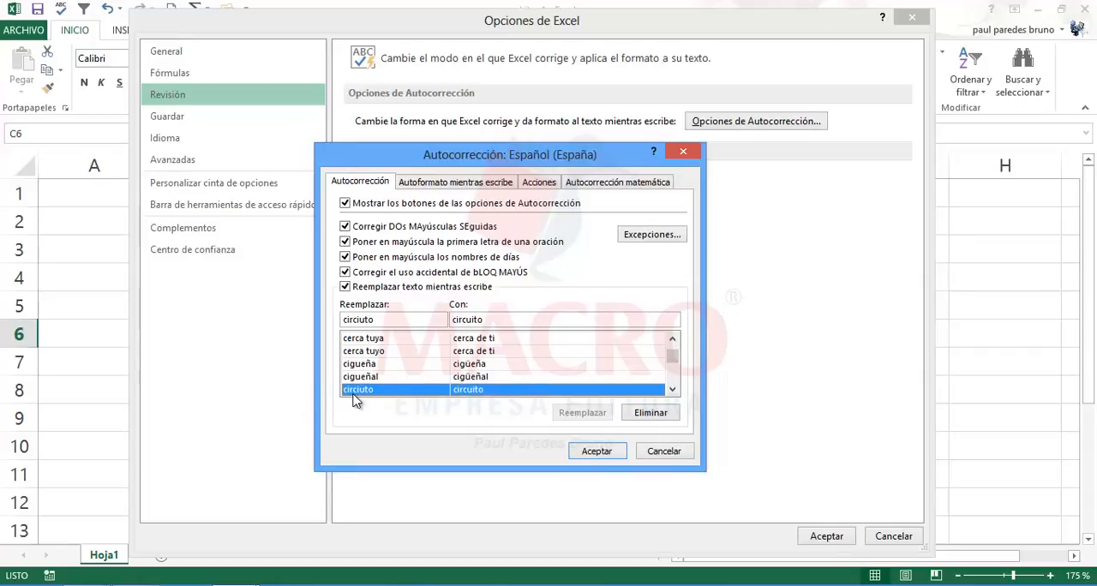
{"action": "scroll", "coordinate": [356, 403], "scroll_direction": "down", "scroll_amount": 1}
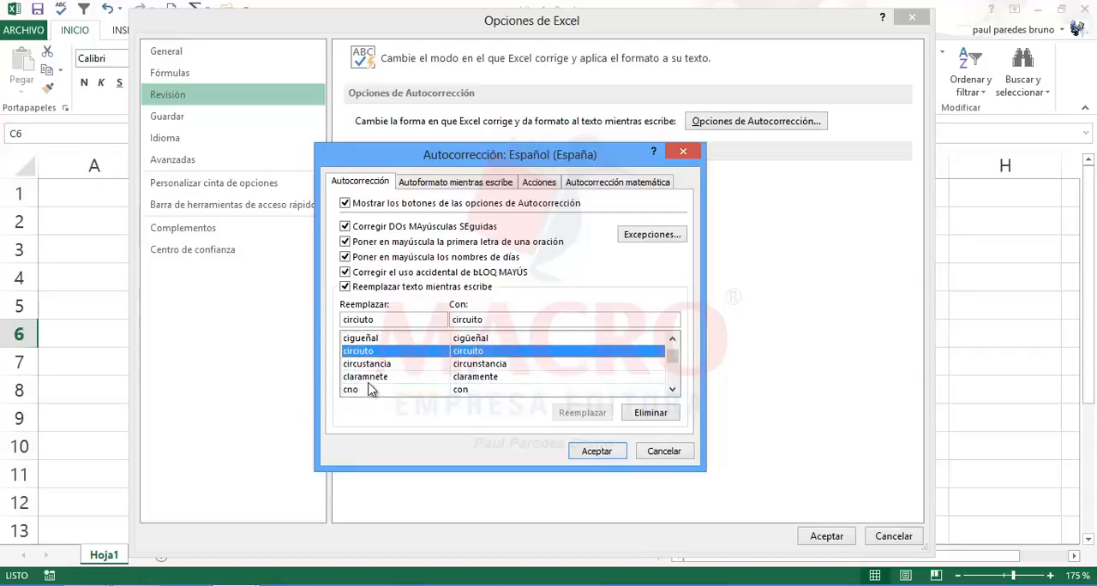
{"action": "left_click", "coordinate": [370, 365]}
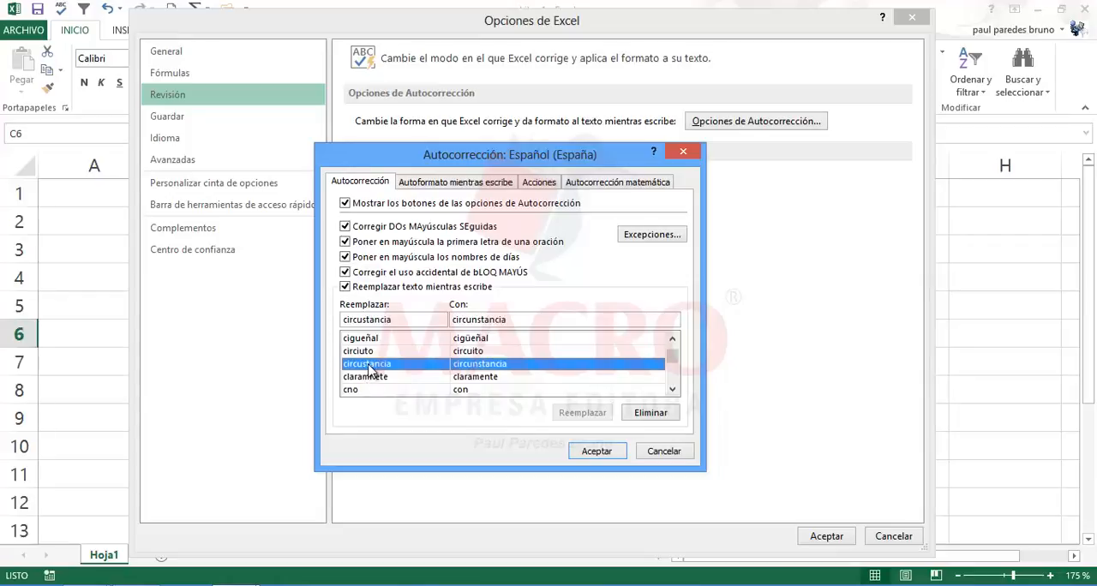
{"action": "scroll", "coordinate": [370, 375], "scroll_direction": "down", "scroll_amount": 2}
{"action": "scroll", "coordinate": [371, 377], "scroll_direction": "up", "scroll_amount": 2}
{"action": "left_click", "coordinate": [672, 389]}
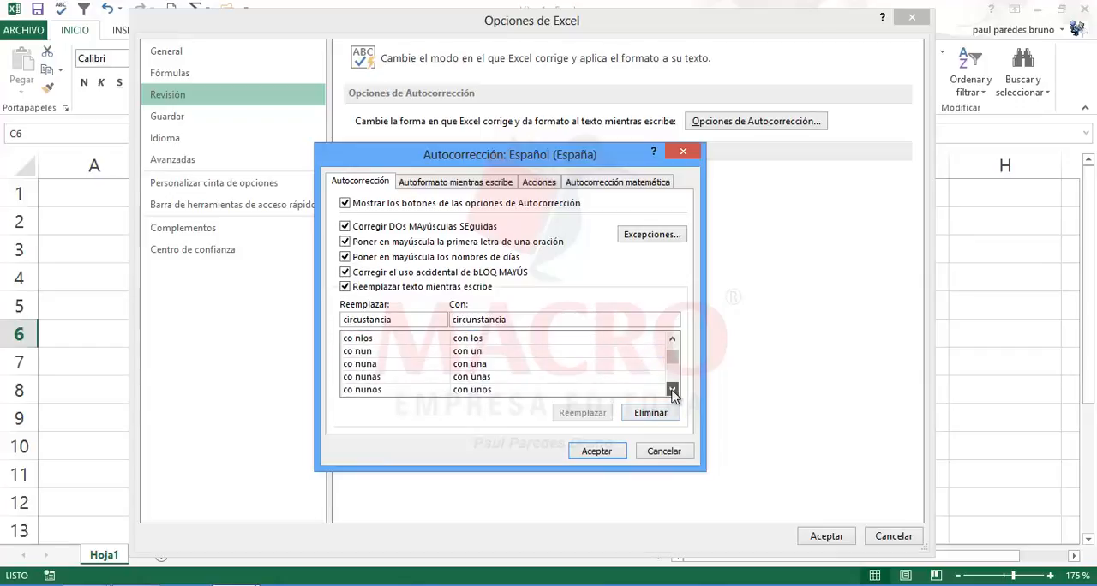
{"action": "left_click", "coordinate": [672, 390]}
{"action": "left_click", "coordinate": [387, 365]}
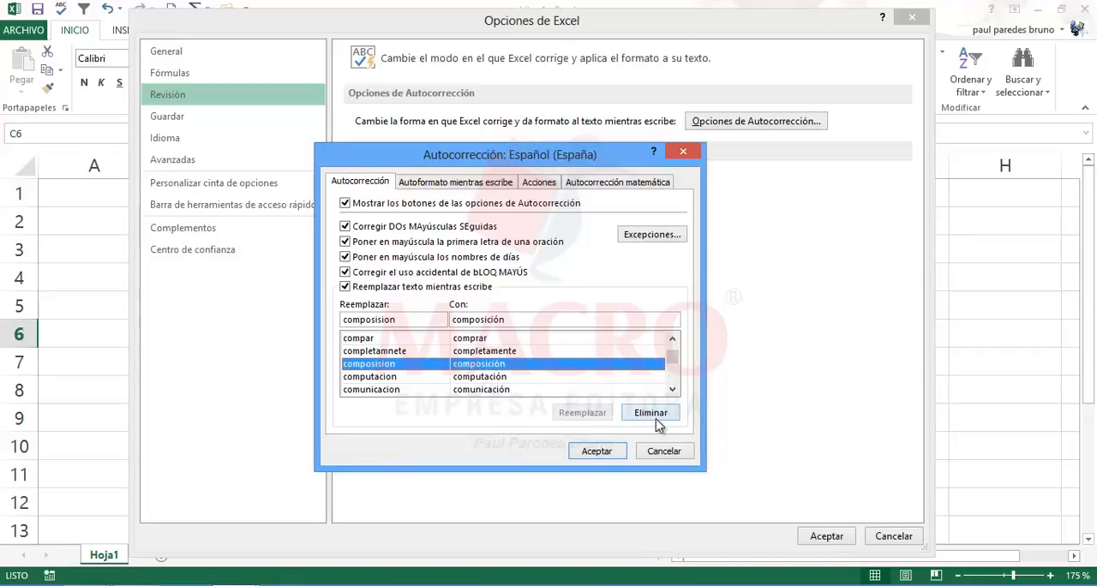
{"action": "left_click", "coordinate": [663, 451]}
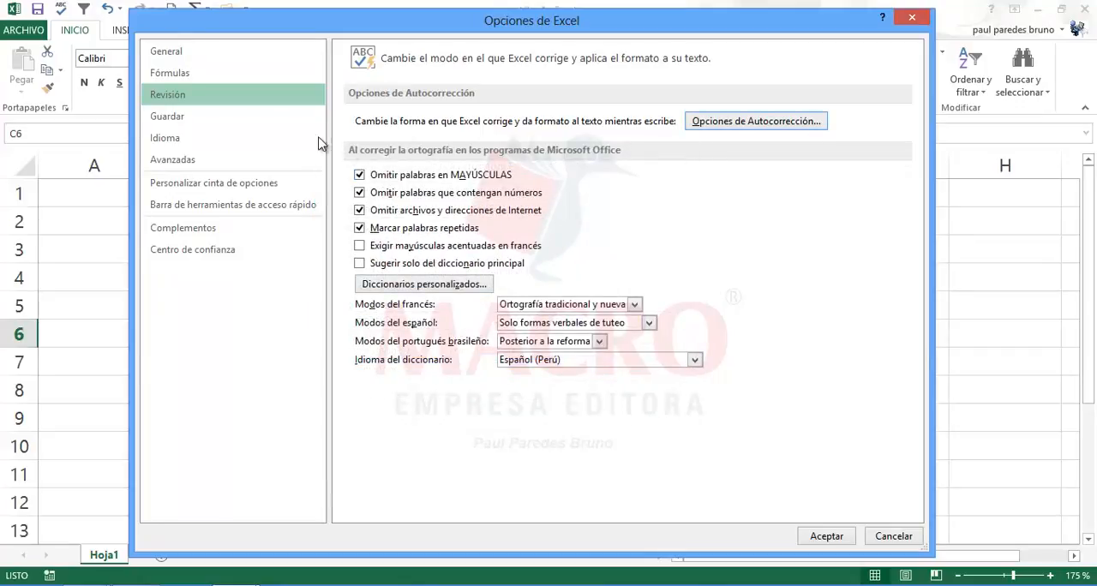
Step: Open the custom lists editor from the General section of the Avanzadas options
{"action": "left_click", "coordinate": [186, 162]}
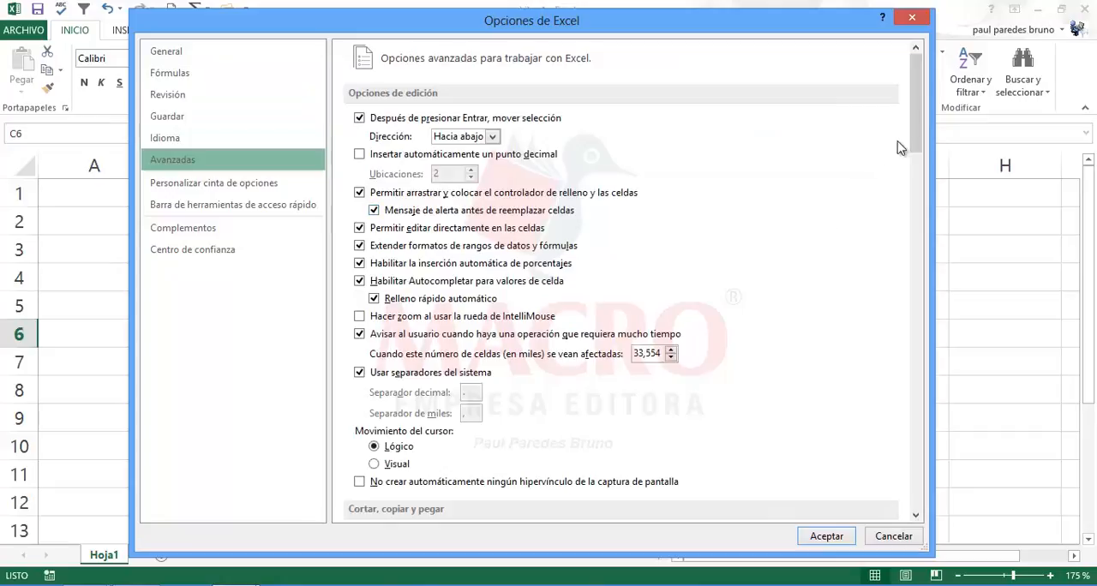
{"action": "left_click_drag", "start_coordinate": [915, 144], "coordinate": [933, 484]}
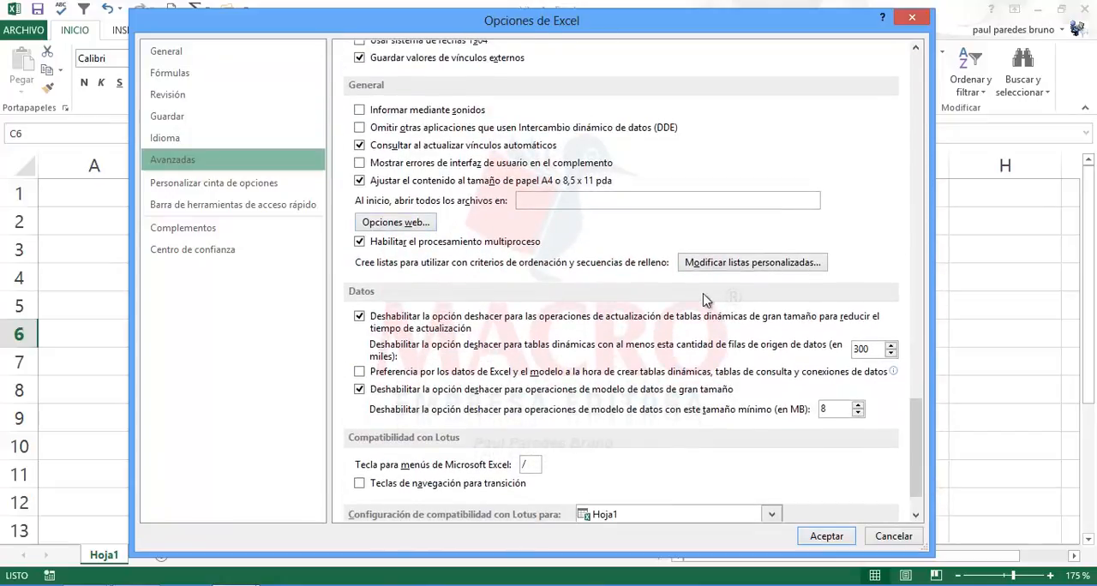
{"action": "left_click", "coordinate": [734, 263]}
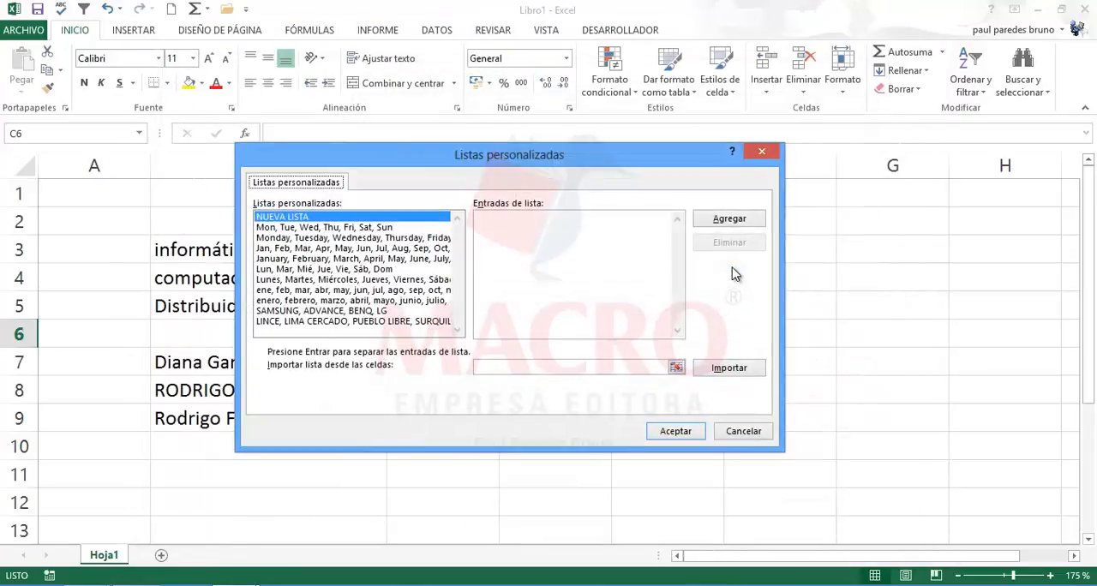
Step: Delete the custom list starting with LINCE, LIMA CERCADO, review the SAMSUNG, ADVANCE, BENQ, LG list, and accept the options
{"action": "left_click", "coordinate": [350, 312]}
{"action": "left_click", "coordinate": [350, 322]}
{"action": "left_click", "coordinate": [347, 312]}
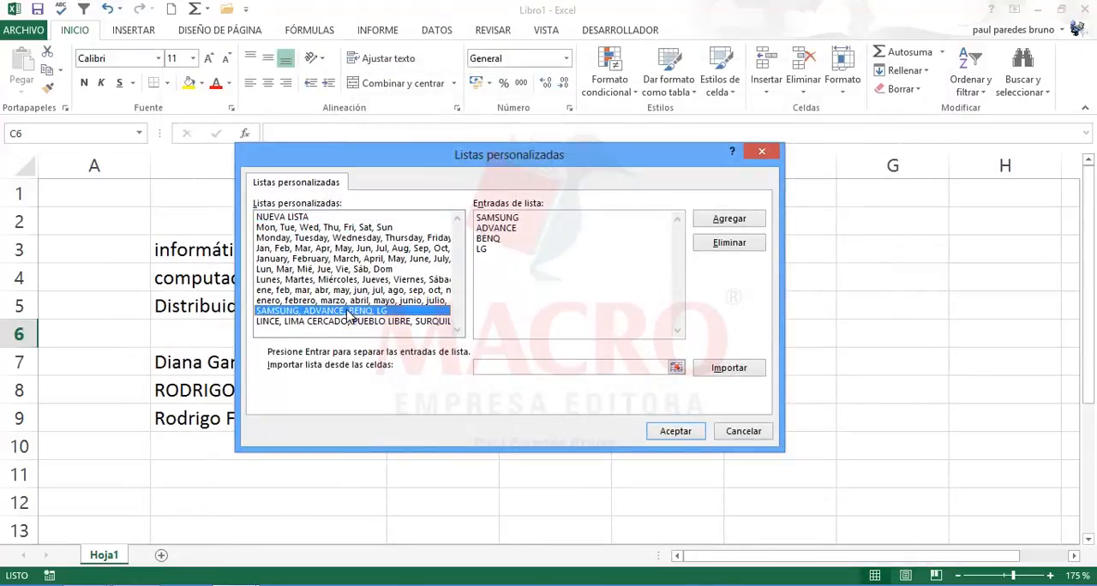
{"action": "left_click", "coordinate": [356, 323]}
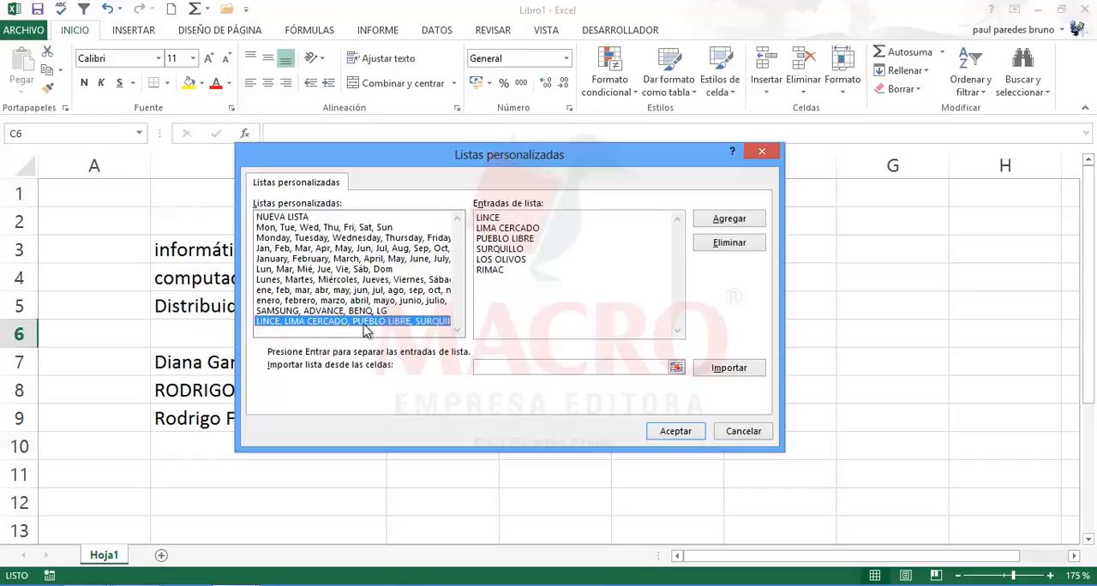
{"action": "left_click", "coordinate": [729, 243]}
{"action": "left_click", "coordinate": [580, 479]}
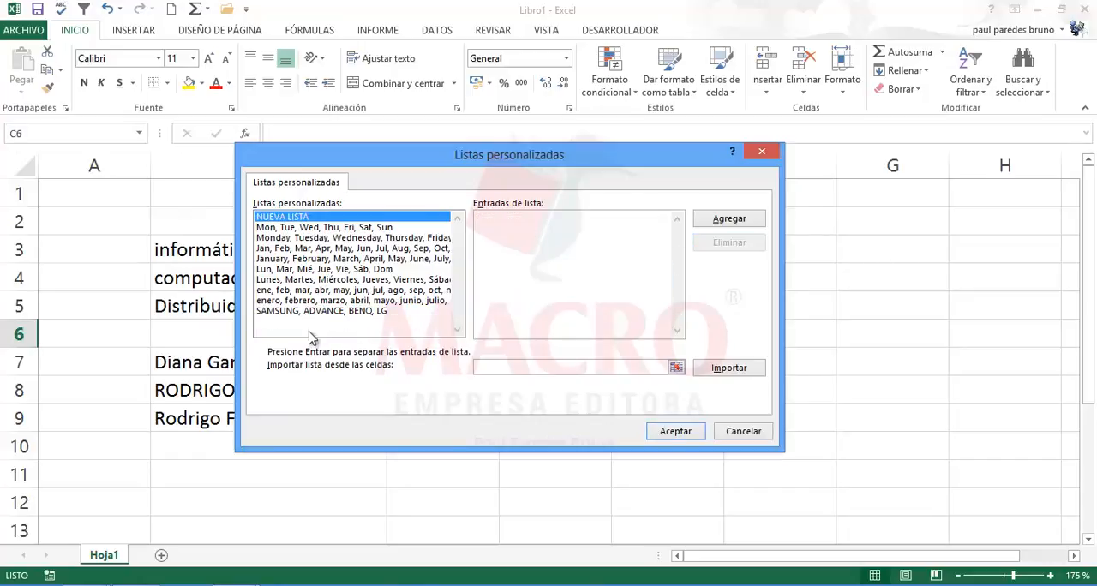
{"action": "left_click", "coordinate": [310, 312]}
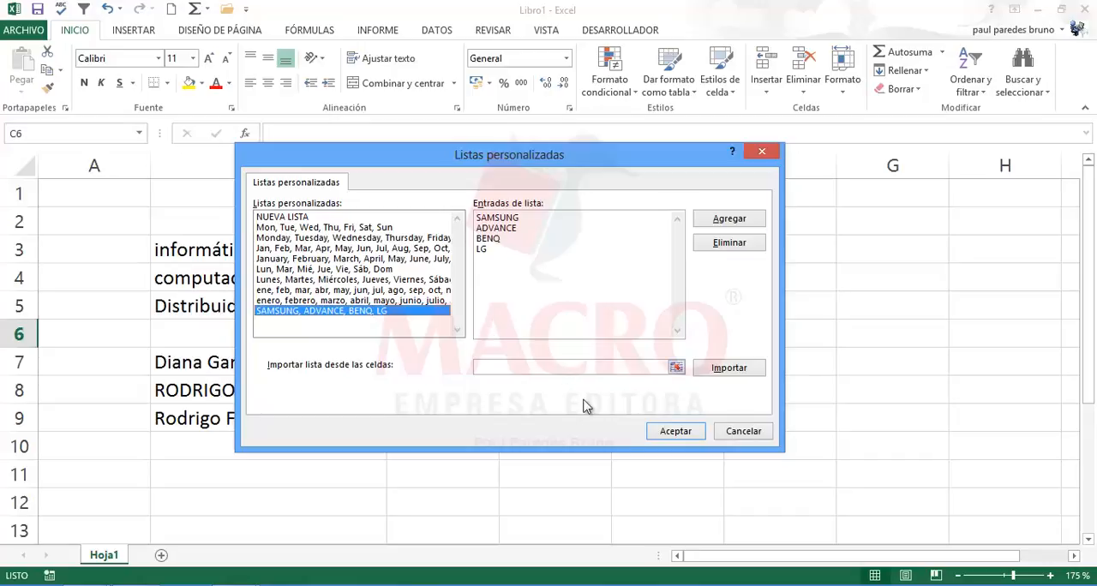
{"action": "left_click", "coordinate": [676, 435]}
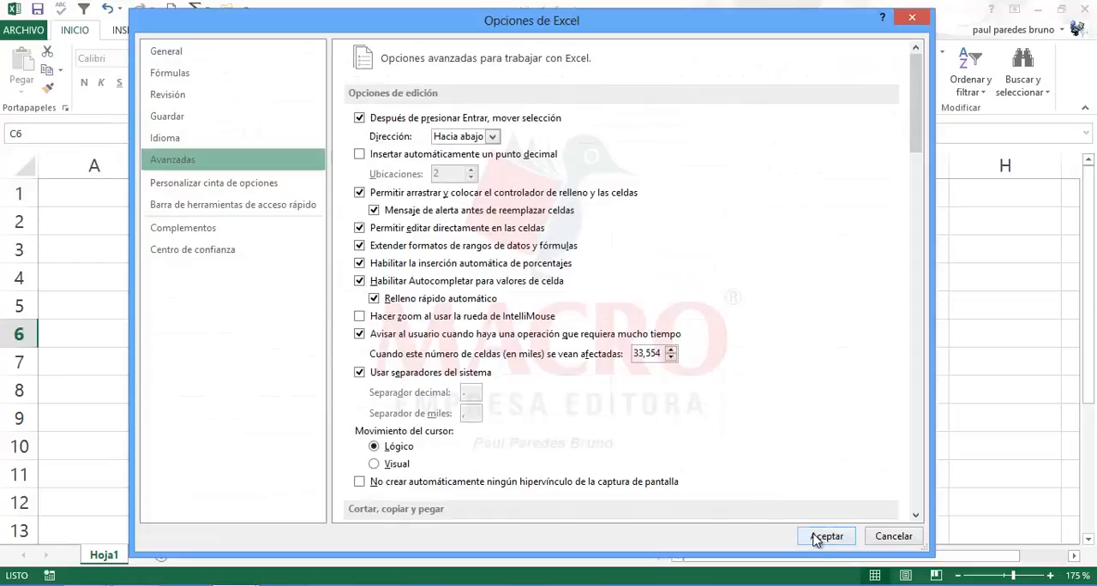
{"action": "left_click", "coordinate": [824, 538]}
Step: Enter Lunes in D2 and AutoFill the weekday series down to D10
{"action": "left_click", "coordinate": [559, 223]}
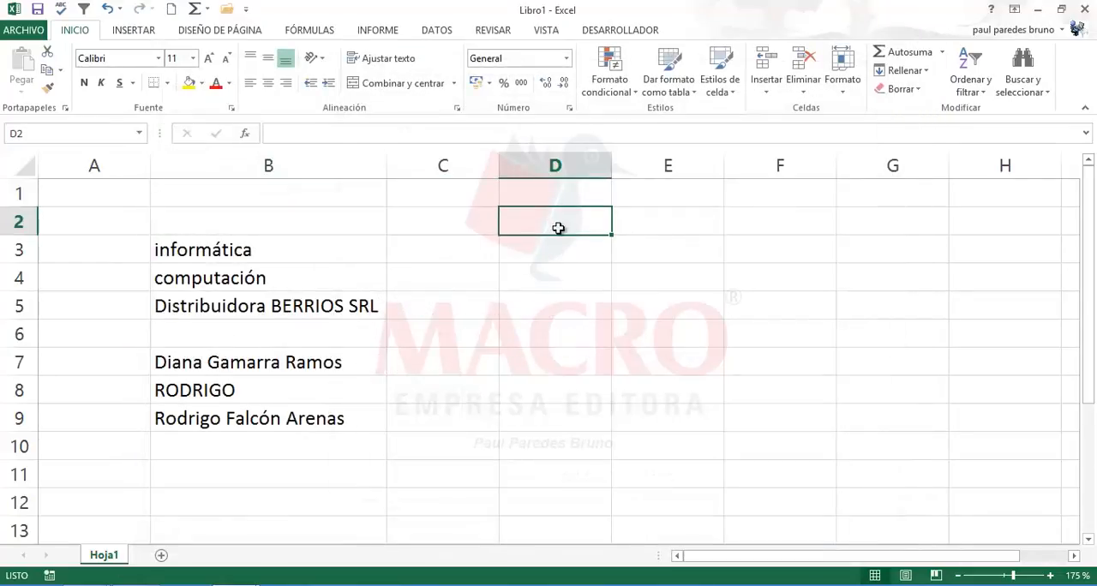
{"action": "type", "text": "L"}
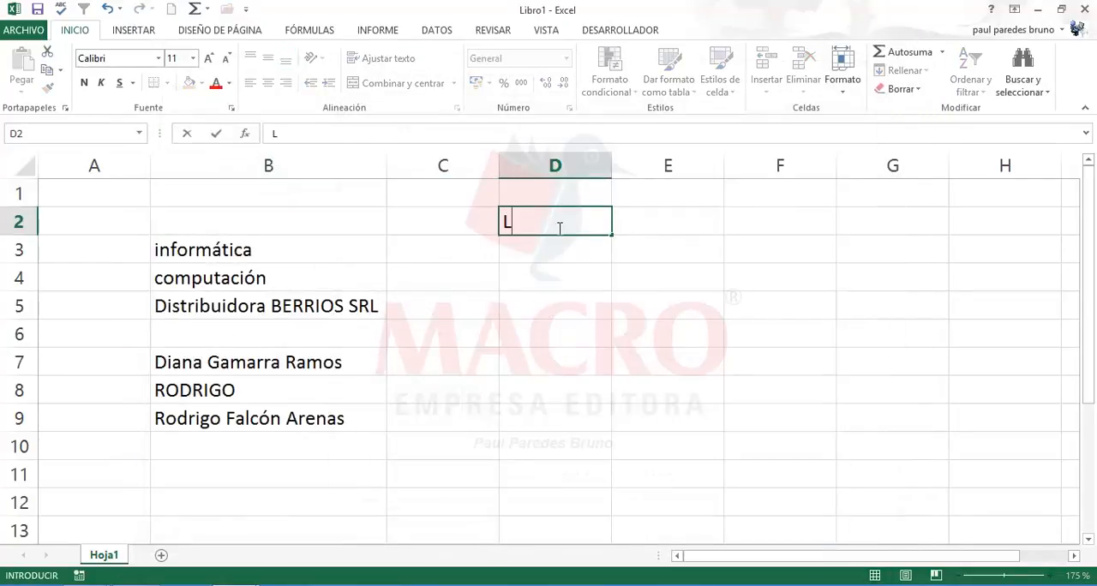
{"action": "type", "text": "unes"}
{"action": "key", "text": "Return"}
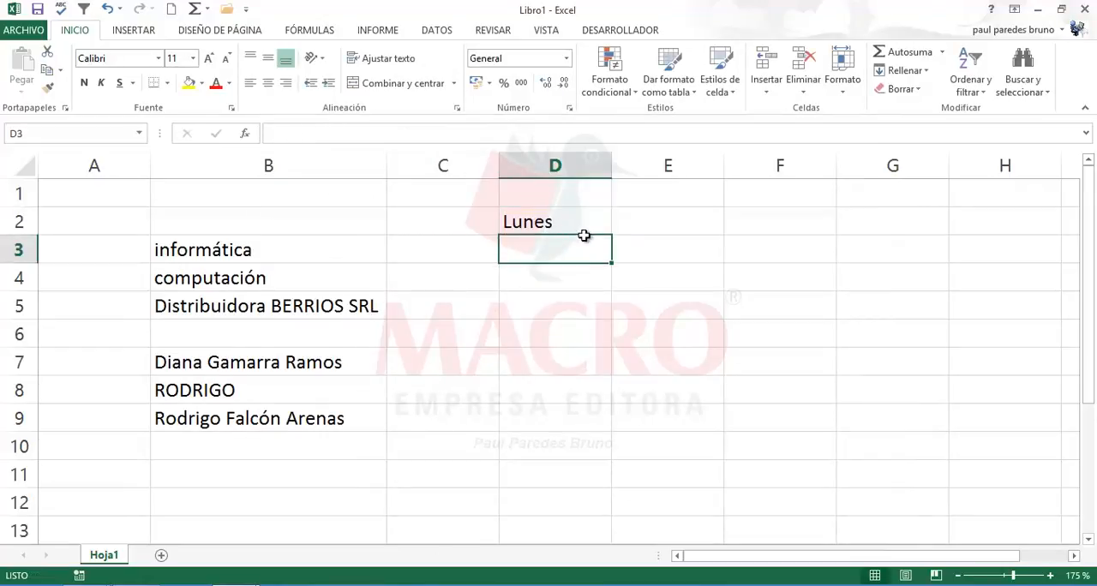
{"action": "left_click", "coordinate": [582, 224]}
{"action": "left_click_drag", "start_coordinate": [612, 238], "coordinate": [600, 470]}
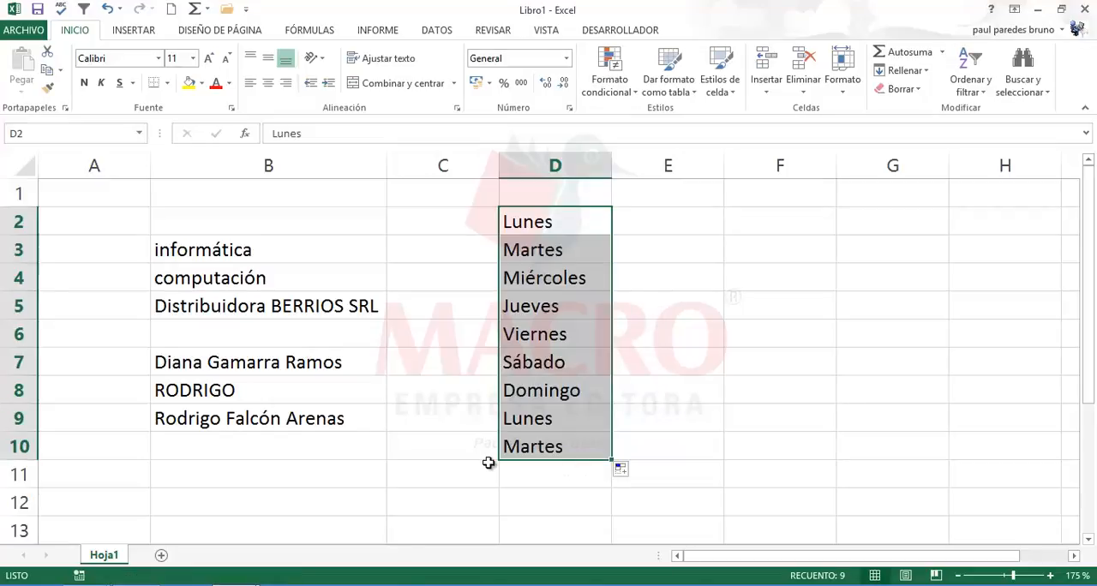
Step: Clear the weekdays from D8:D10
{"action": "left_click", "coordinate": [683, 229]}
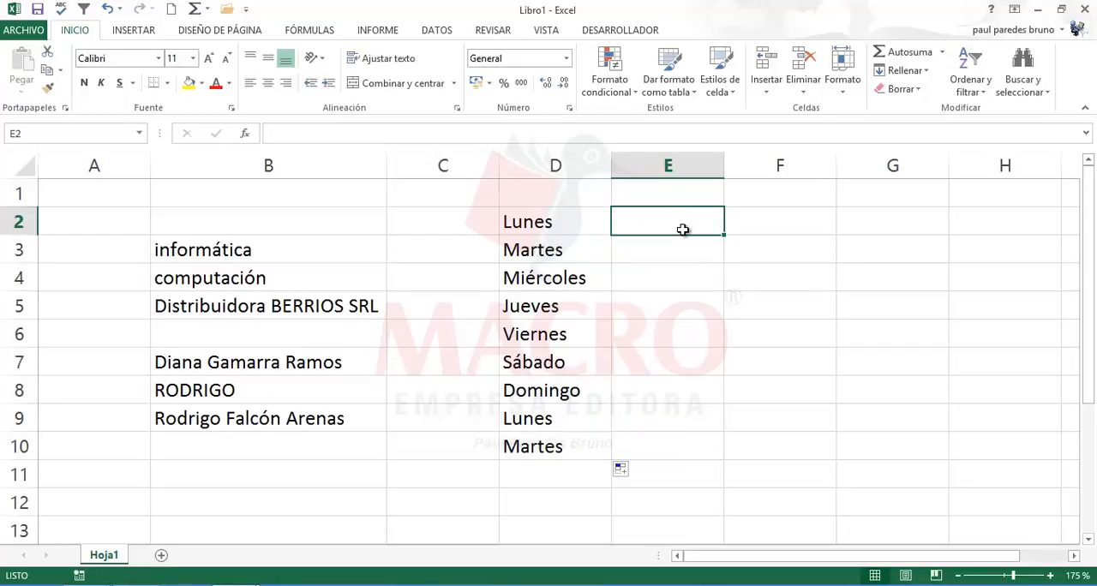
{"action": "left_click_drag", "start_coordinate": [568, 220], "coordinate": [546, 437]}
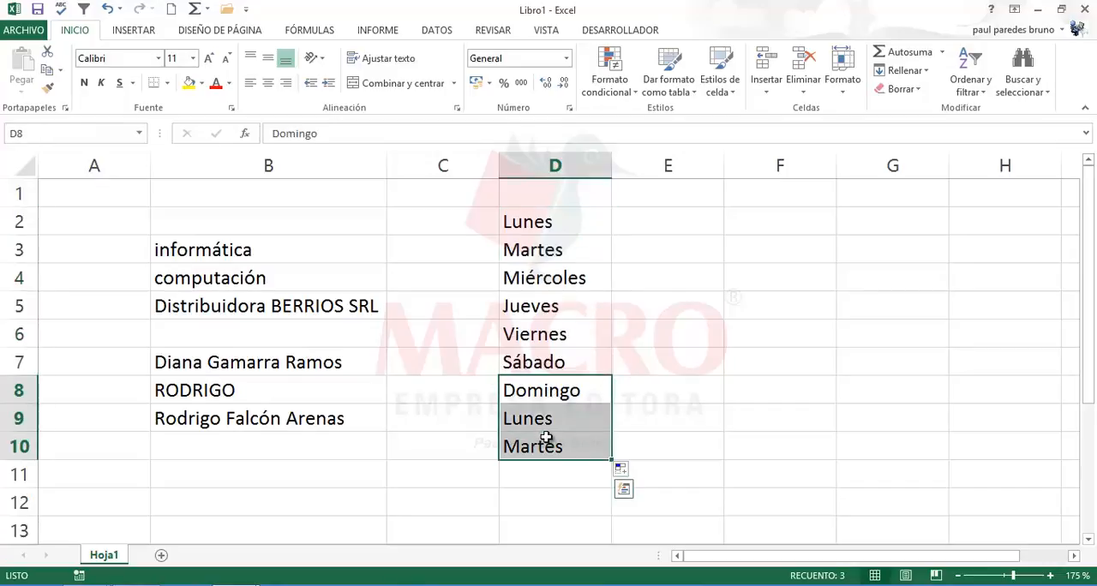
{"action": "key", "text": "Delete"}
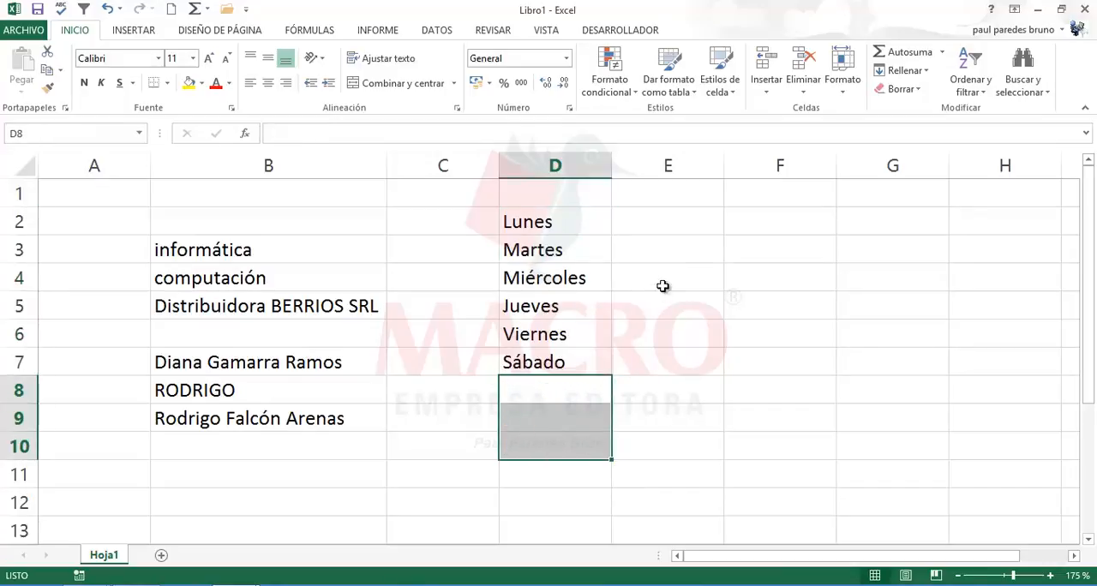
Step: Enter Viernes in F5 and AutoFill the weekday series upward to F2
{"action": "left_click", "coordinate": [745, 307]}
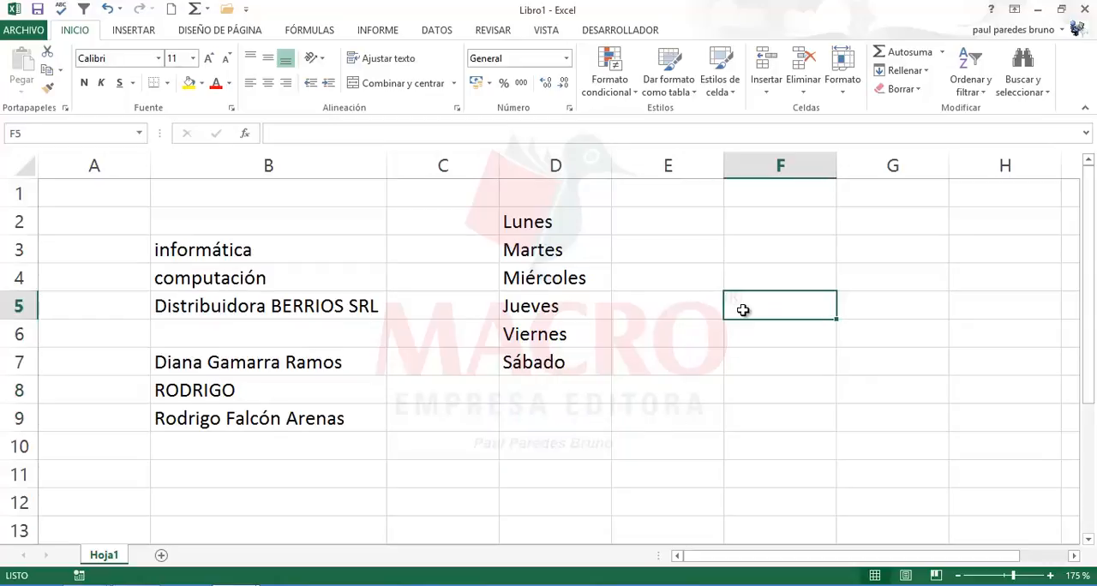
{"action": "type", "text": "Viernes"}
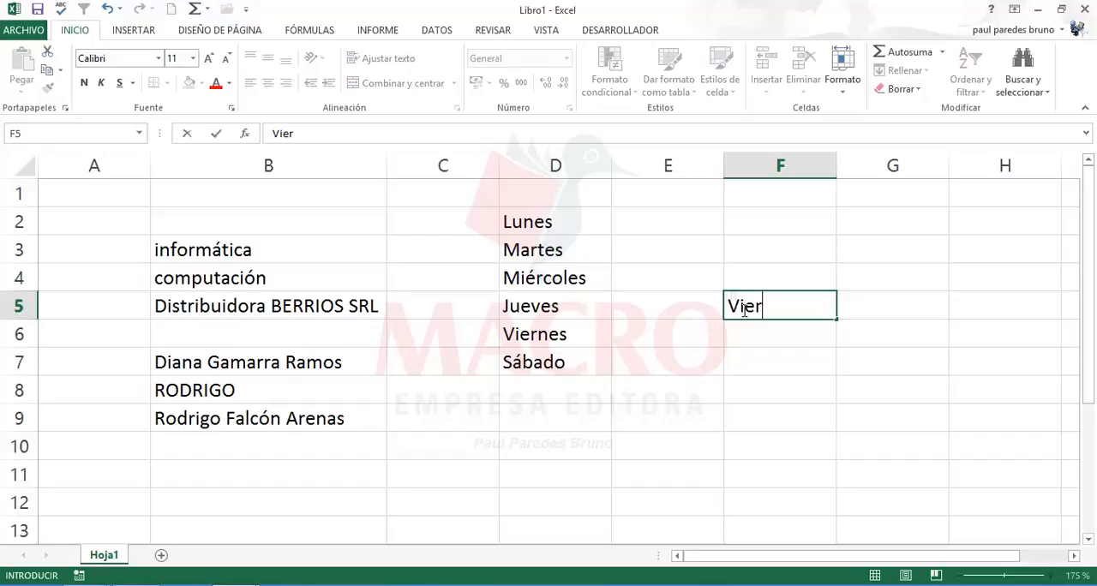
{"action": "left_click", "coordinate": [814, 359]}
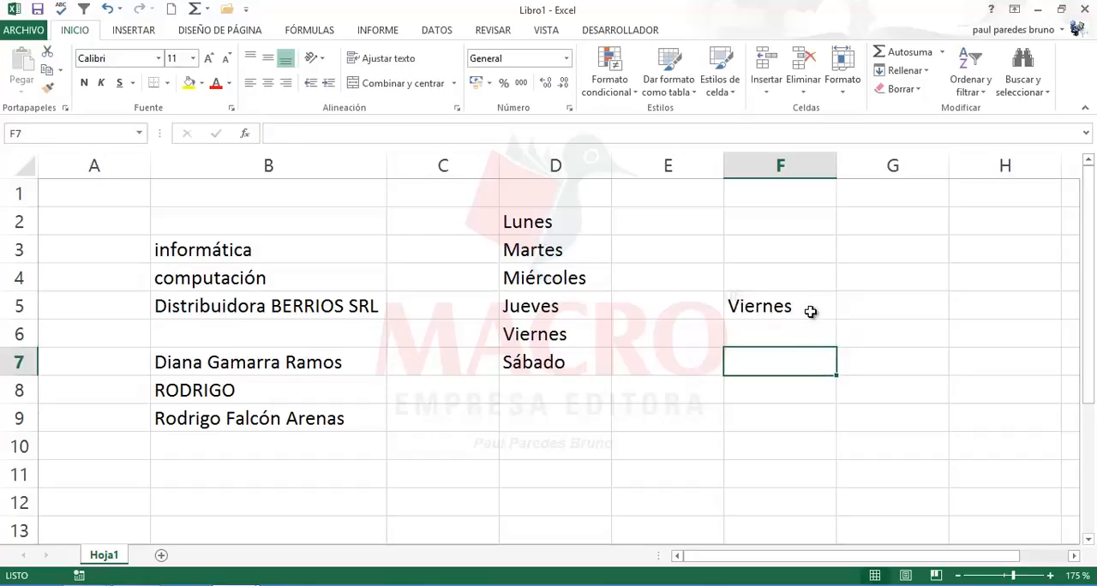
{"action": "left_click", "coordinate": [806, 308]}
{"action": "left_click_drag", "start_coordinate": [841, 304], "coordinate": [844, 221]}
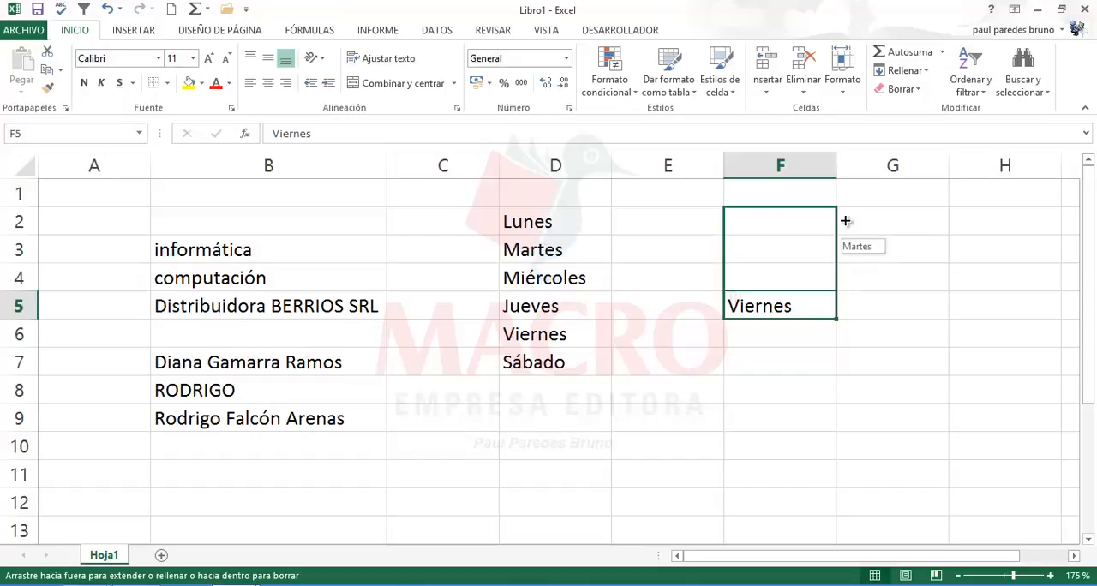
{"action": "left_click_drag", "start_coordinate": [844, 221], "coordinate": [845, 221]}
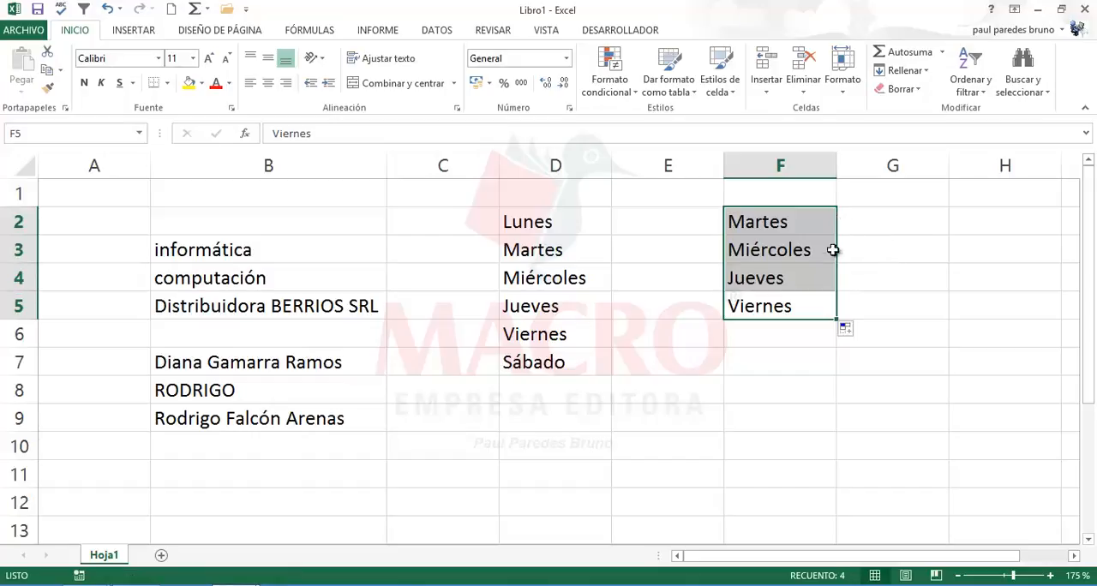
Step: AutoFill the weekday series from F5 leftward to E5 and downward to F10
{"action": "left_click", "coordinate": [805, 307]}
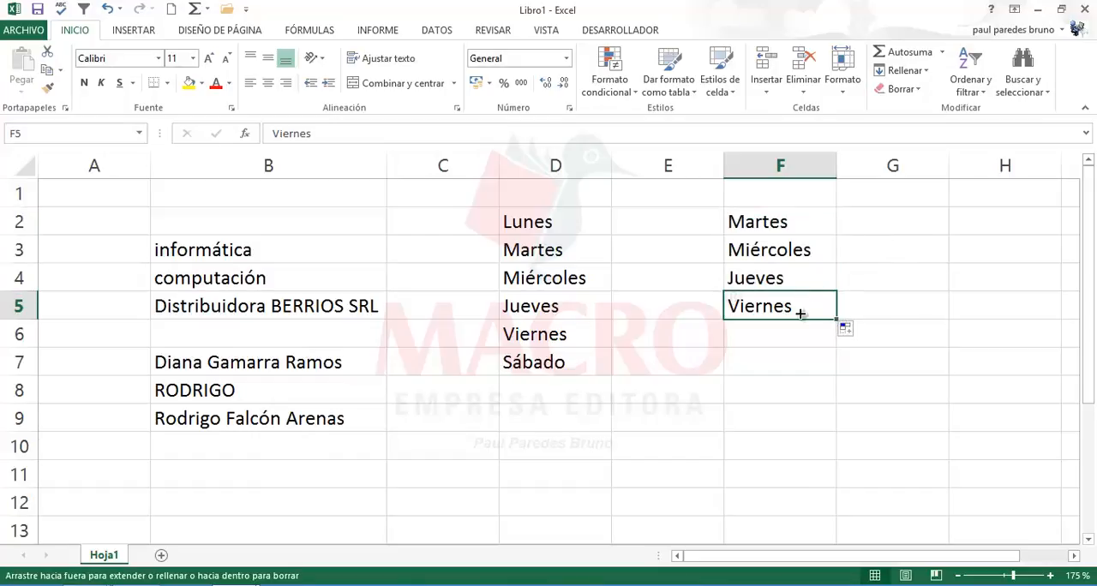
{"action": "left_click_drag", "start_coordinate": [839, 319], "coordinate": [609, 303]}
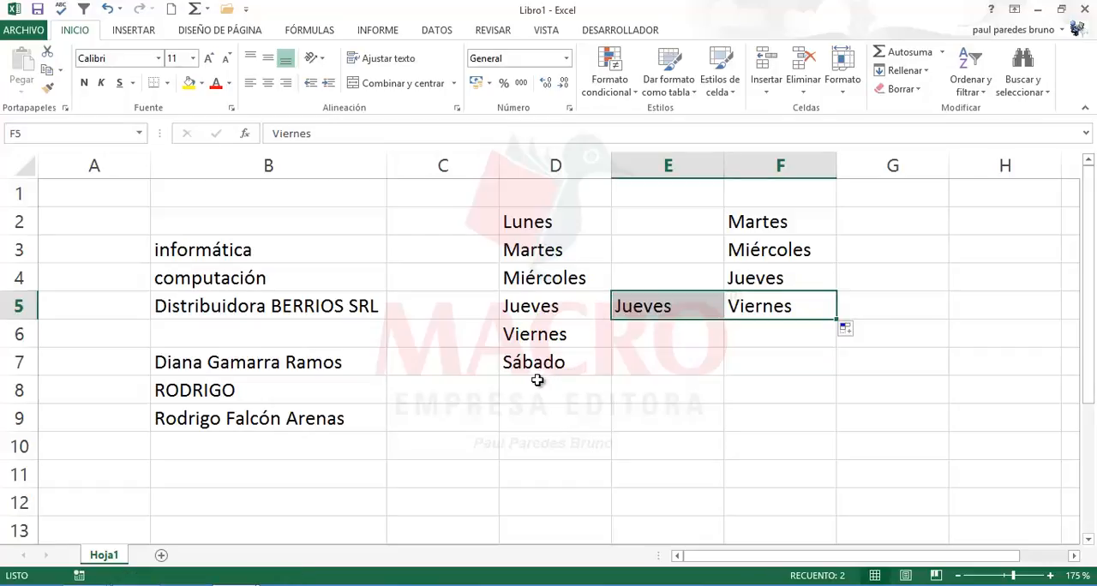
{"action": "left_click", "coordinate": [754, 341]}
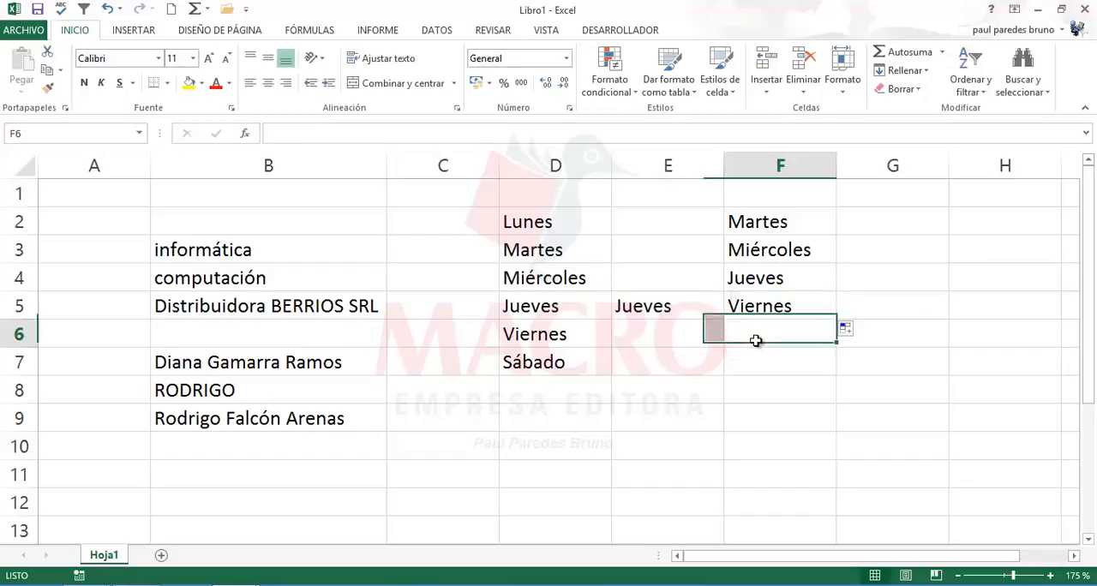
{"action": "left_click", "coordinate": [767, 298]}
{"action": "left_click_drag", "start_coordinate": [836, 319], "coordinate": [826, 470]}
Step: Extend the weekday series from F5 across the row to H5 and back to C5, and up the column to F1
{"action": "left_click", "coordinate": [806, 309]}
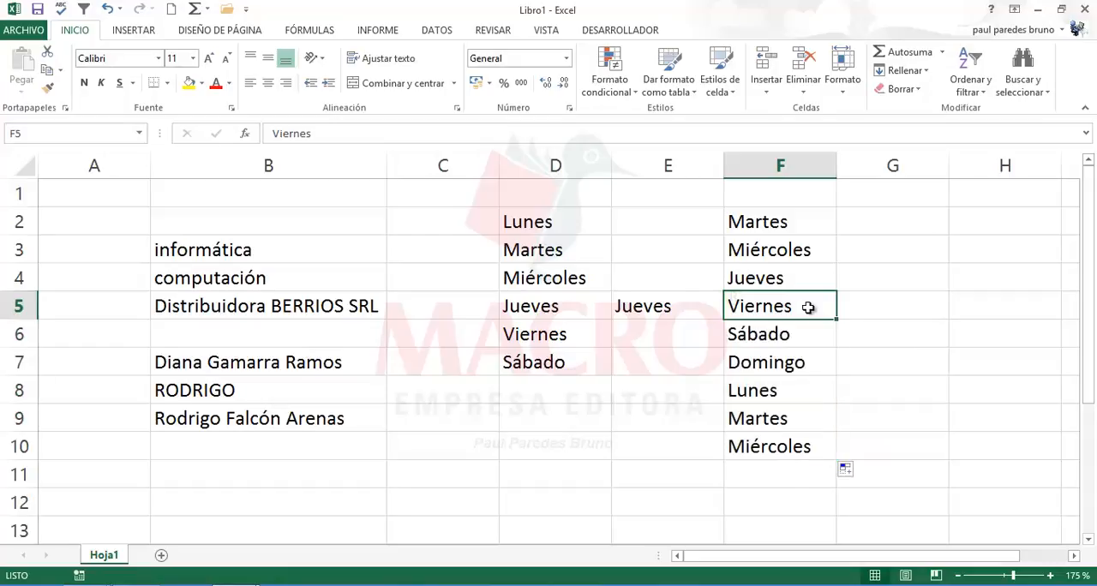
{"action": "left_click_drag", "start_coordinate": [880, 322], "coordinate": [1015, 327]}
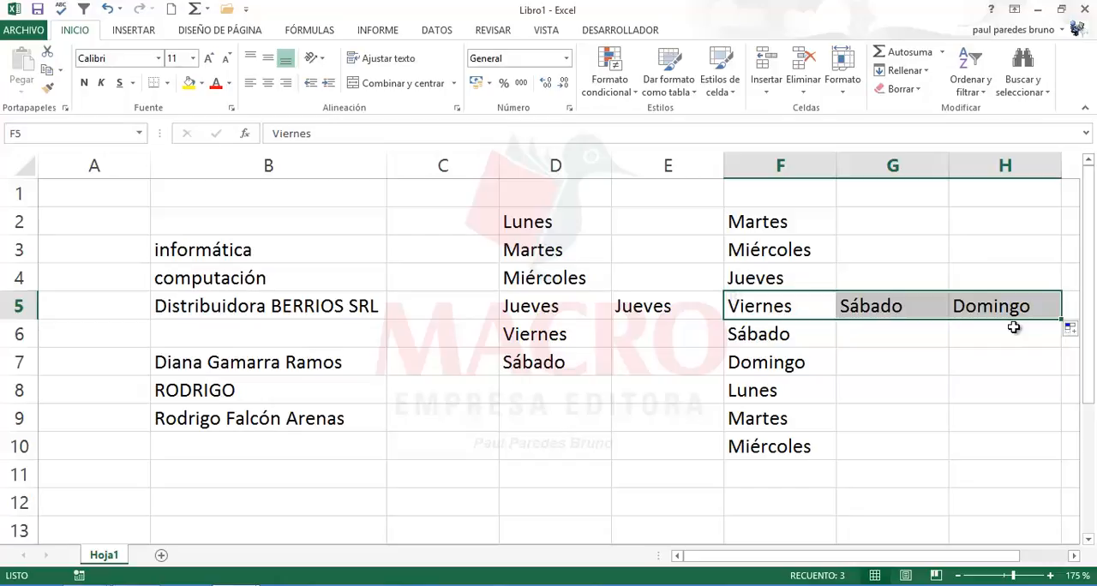
{"action": "left_click", "coordinate": [821, 303]}
{"action": "left_click_drag", "start_coordinate": [838, 319], "coordinate": [846, 182]}
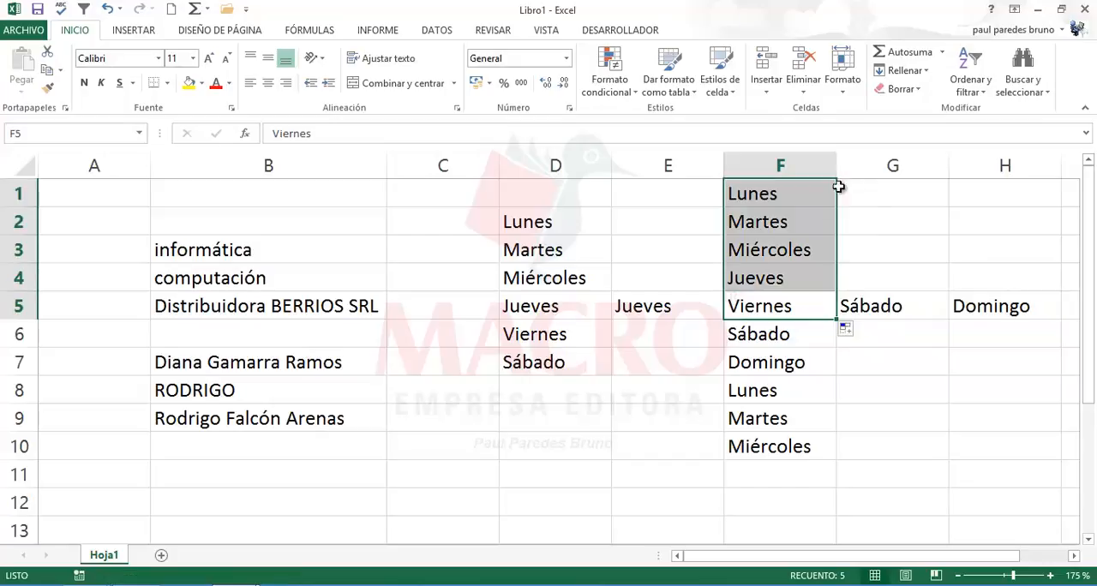
{"action": "left_click", "coordinate": [775, 309]}
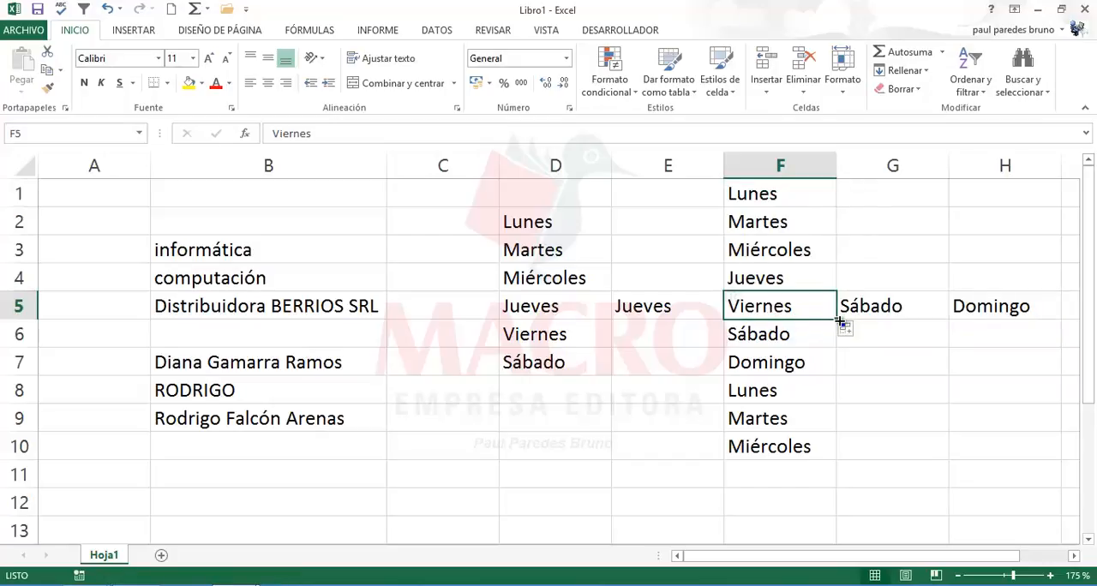
{"action": "left_click_drag", "start_coordinate": [833, 318], "coordinate": [414, 306]}
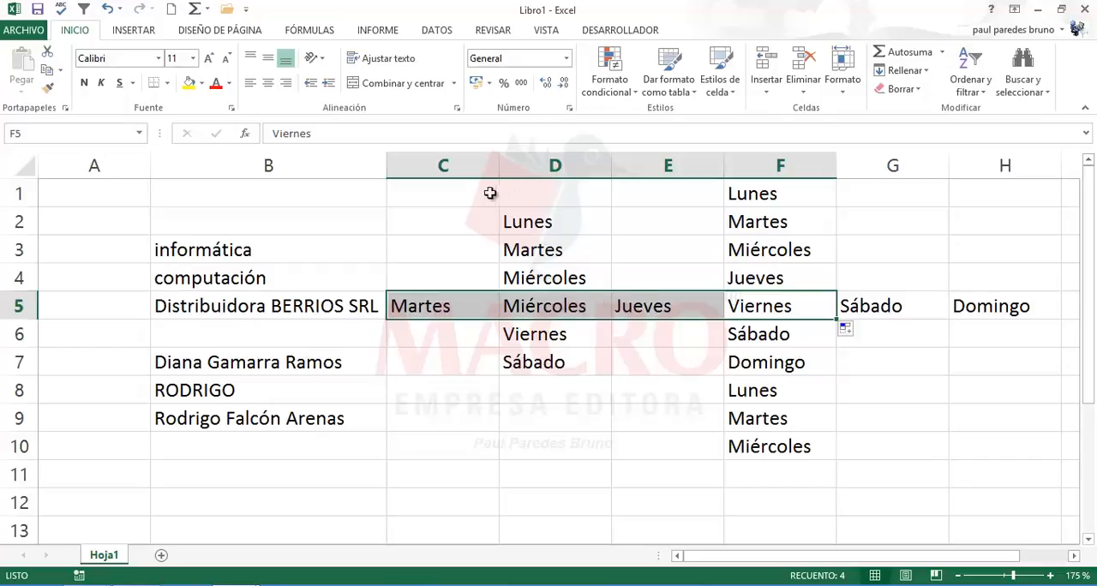
Step: Clear all the weekday series from the range C1:H10
{"action": "left_click_drag", "start_coordinate": [491, 188], "coordinate": [968, 452]}
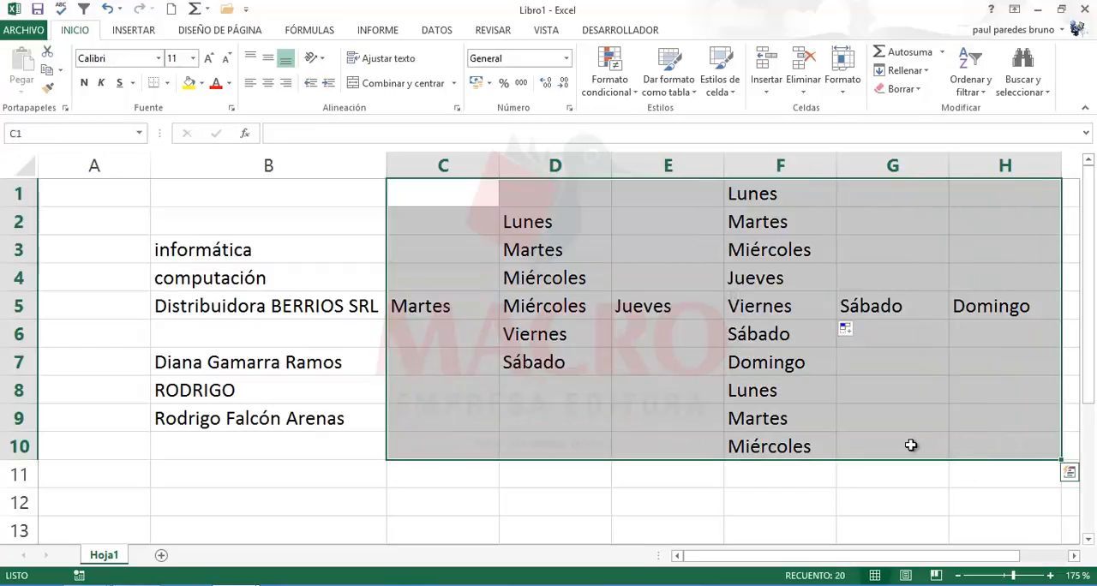
{"action": "key", "text": "Delete"}
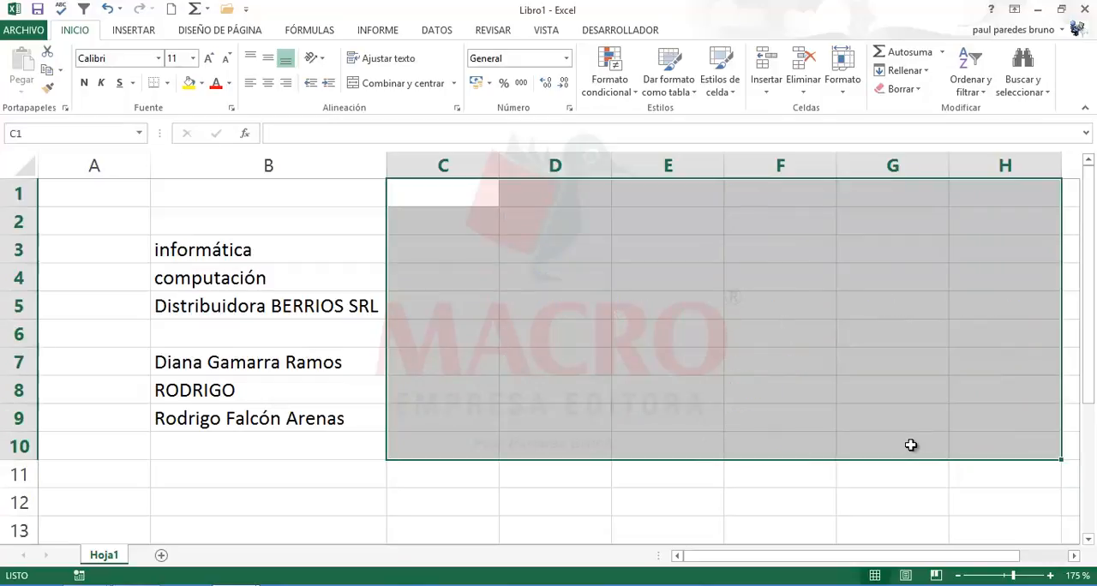
{"action": "left_click", "coordinate": [543, 250]}
Step: Enter junio in C2 and AutoFill the month series across the row to G2
{"action": "left_click", "coordinate": [497, 221]}
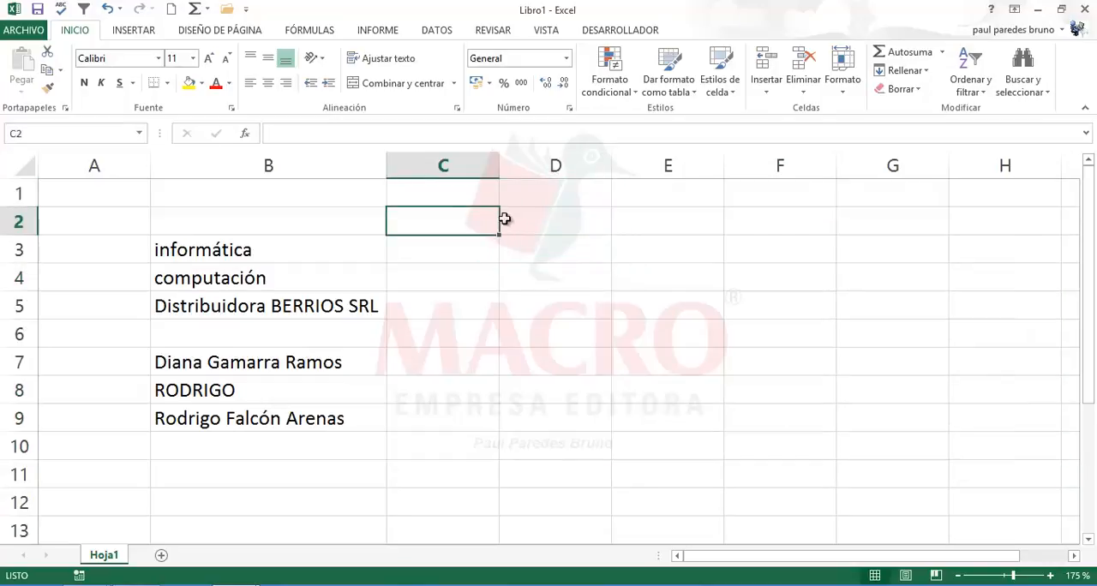
{"action": "left_click", "coordinate": [460, 196]}
{"action": "left_click", "coordinate": [458, 214]}
{"action": "type", "text": "junio"}
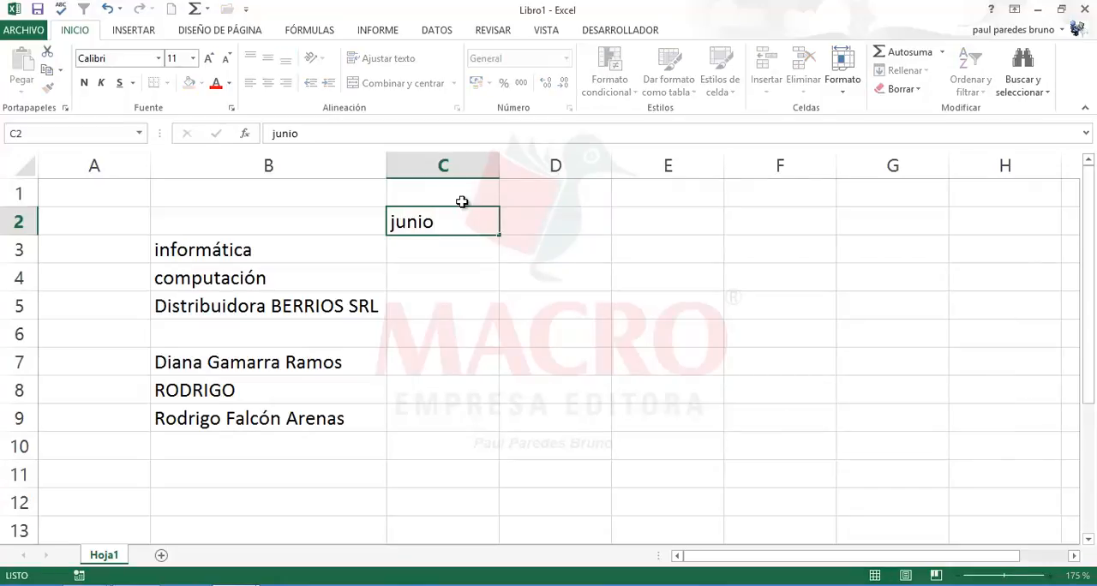
{"action": "key", "text": "Return"}
{"action": "left_click", "coordinate": [462, 214]}
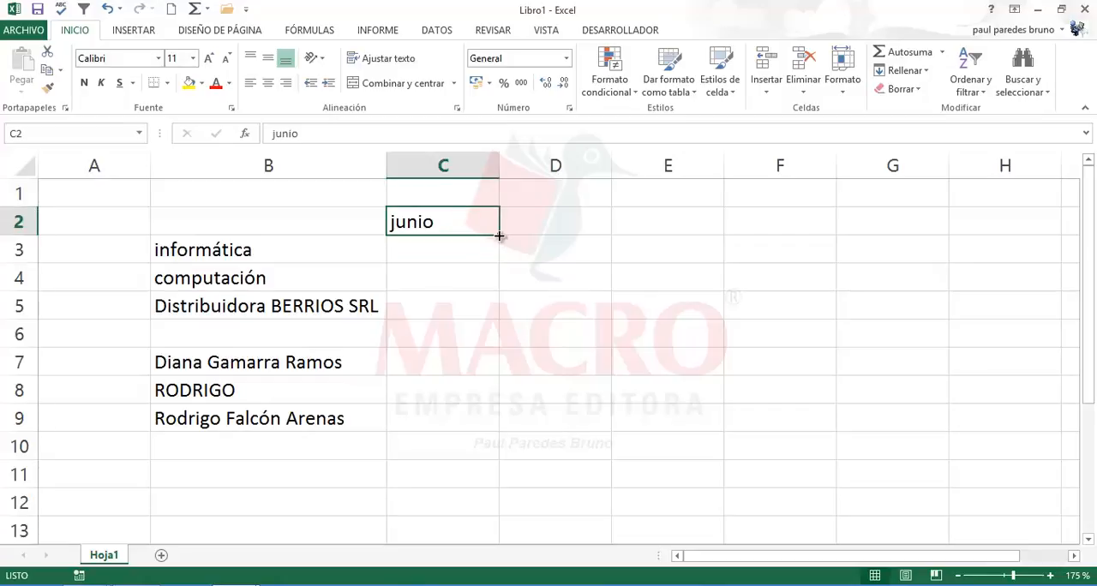
{"action": "left_click_drag", "start_coordinate": [499, 235], "coordinate": [916, 255]}
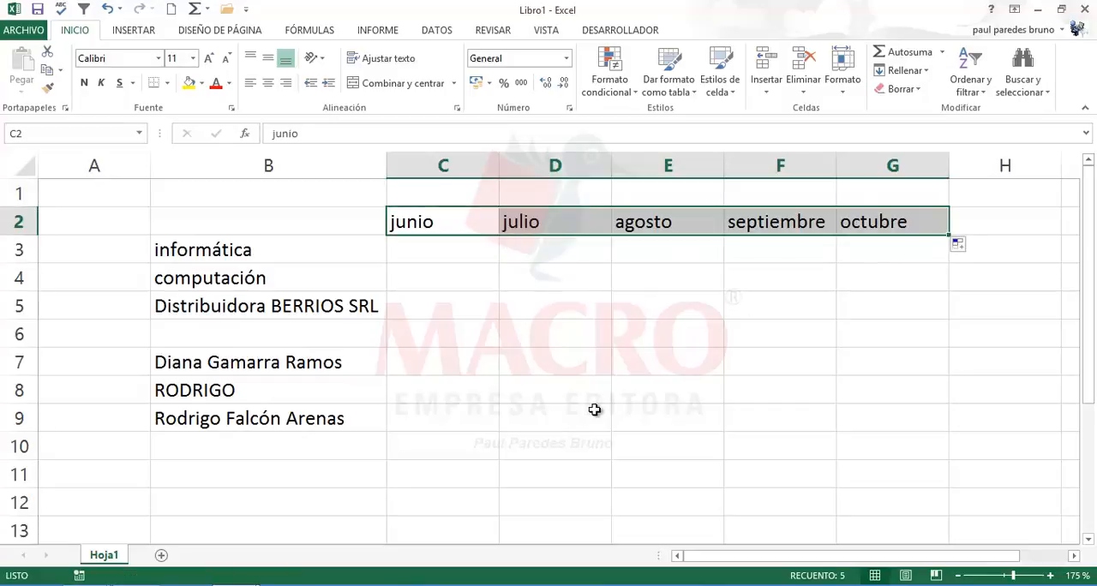
Step: Enter junio in E8 and AutoFill the month series from it upward to E4 and leftward to C8
{"action": "left_click", "coordinate": [652, 394]}
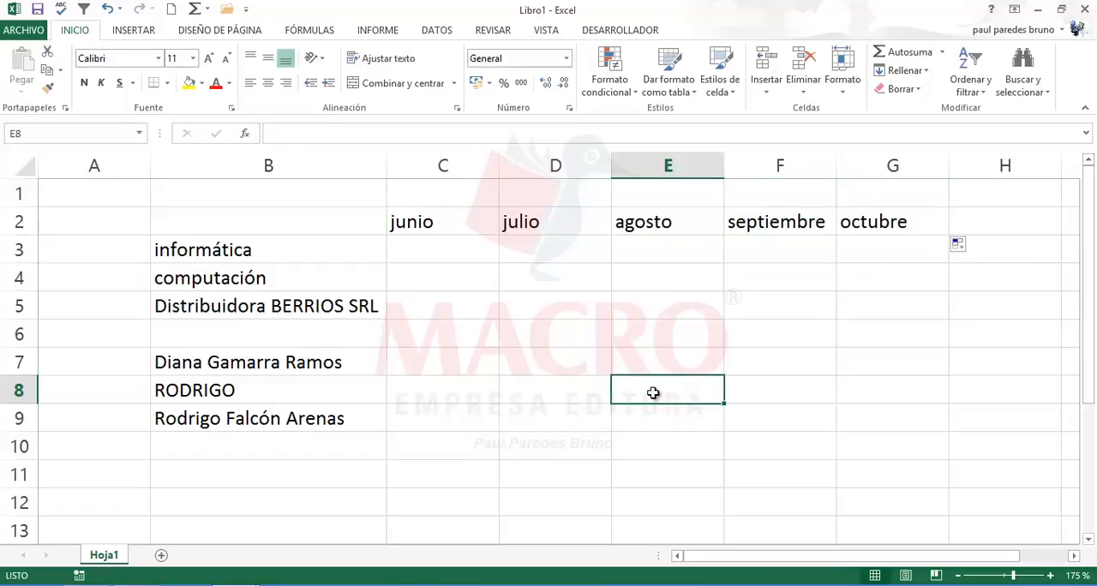
{"action": "type", "text": "junio"}
{"action": "key", "text": "Return"}
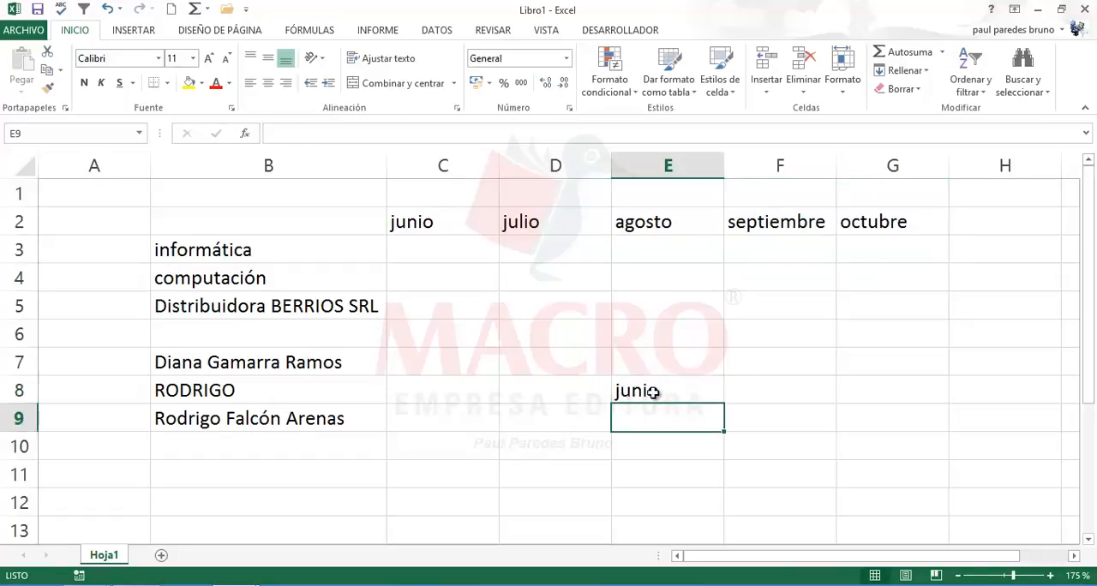
{"action": "left_click", "coordinate": [653, 393]}
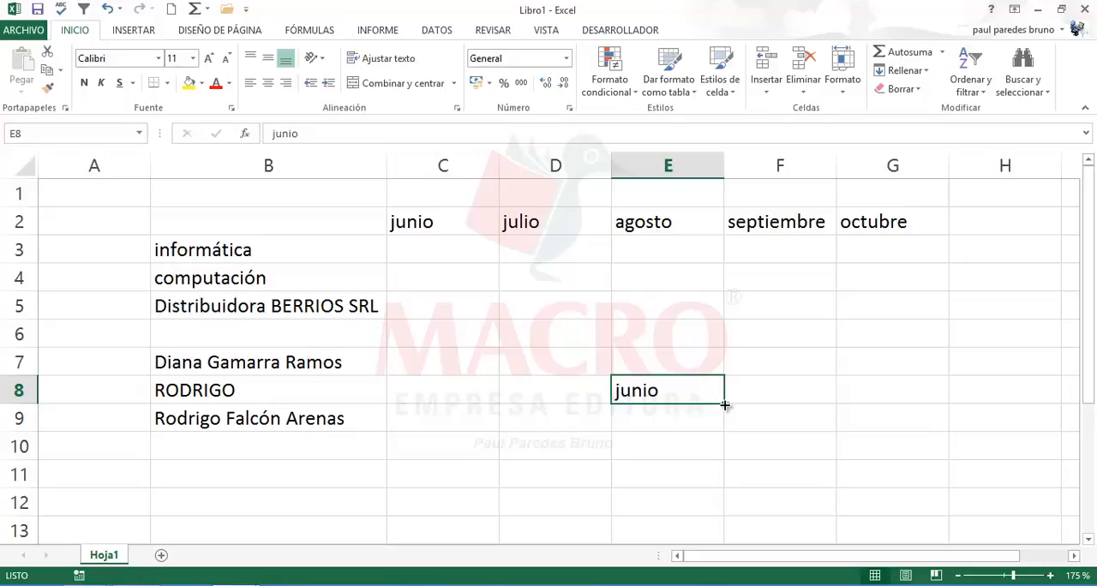
{"action": "left_click_drag", "start_coordinate": [726, 404], "coordinate": [725, 262]}
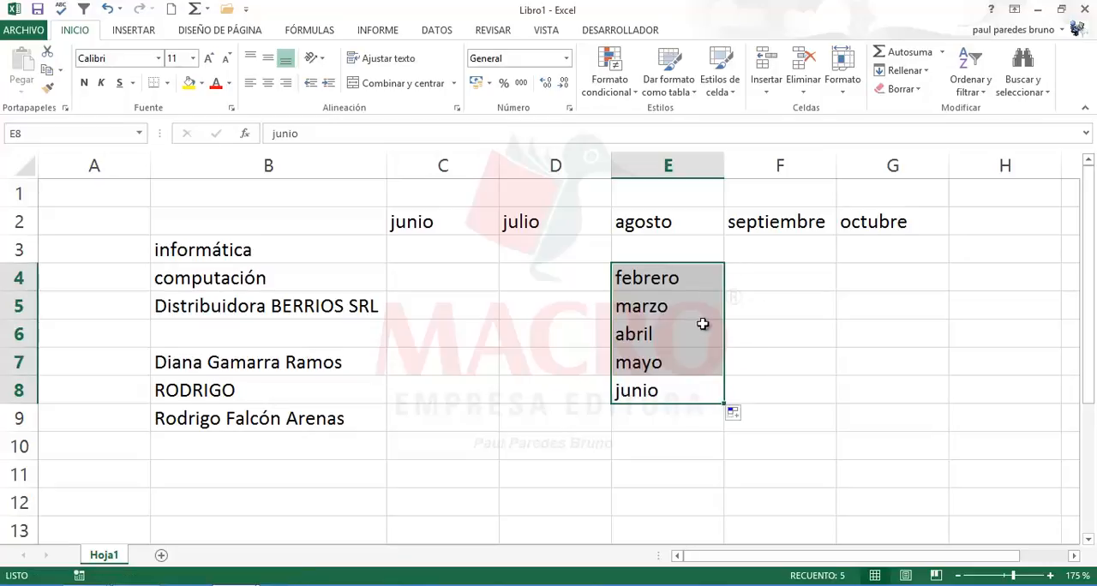
{"action": "left_click", "coordinate": [696, 396]}
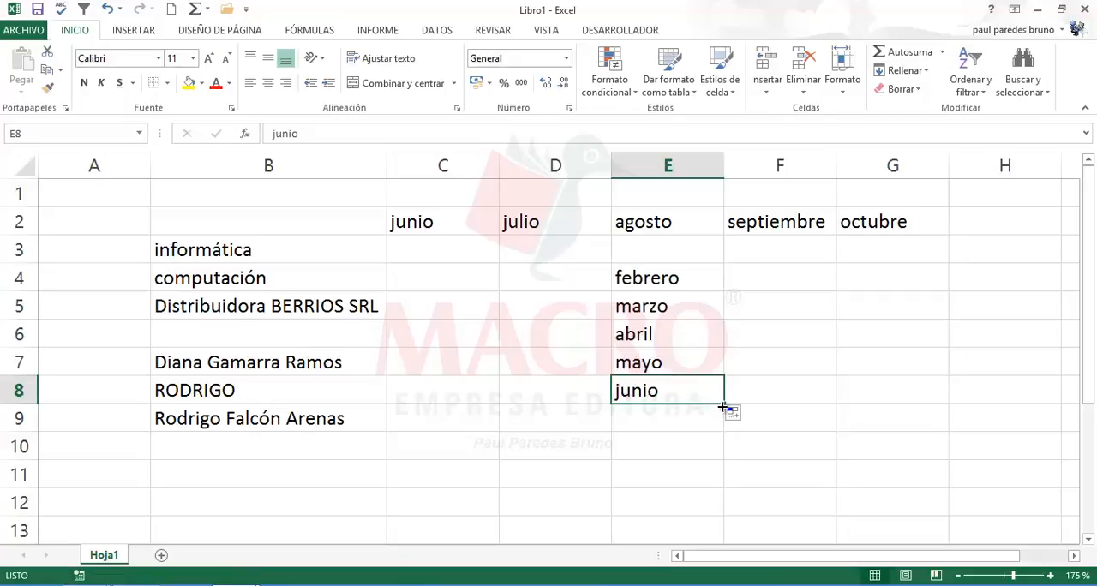
{"action": "left_click_drag", "start_coordinate": [722, 407], "coordinate": [422, 392]}
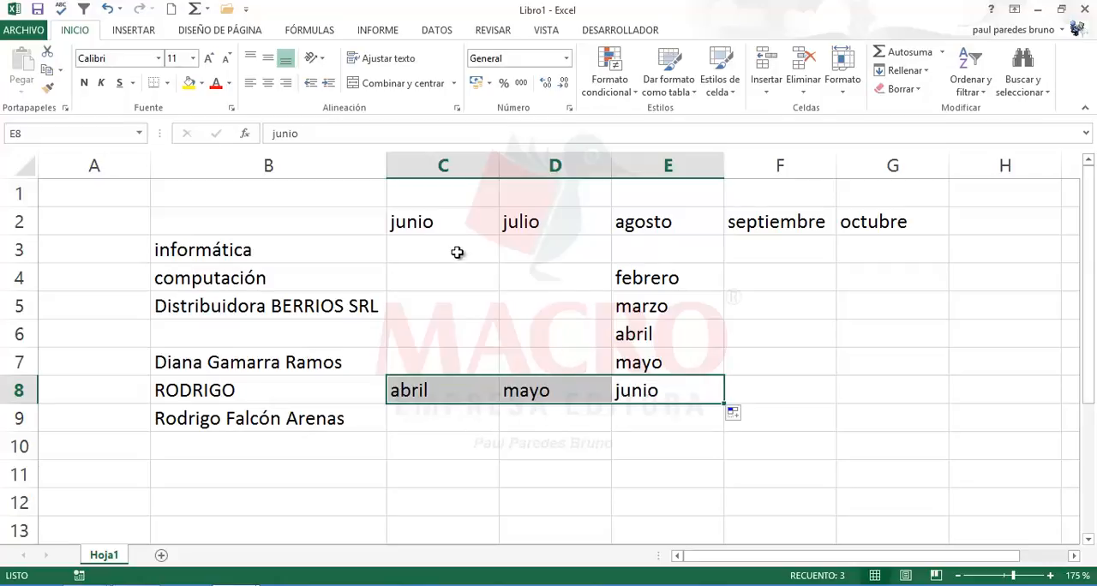
Step: Clear all the month series from the range C2:G9
{"action": "left_click_drag", "start_coordinate": [429, 224], "coordinate": [851, 407]}
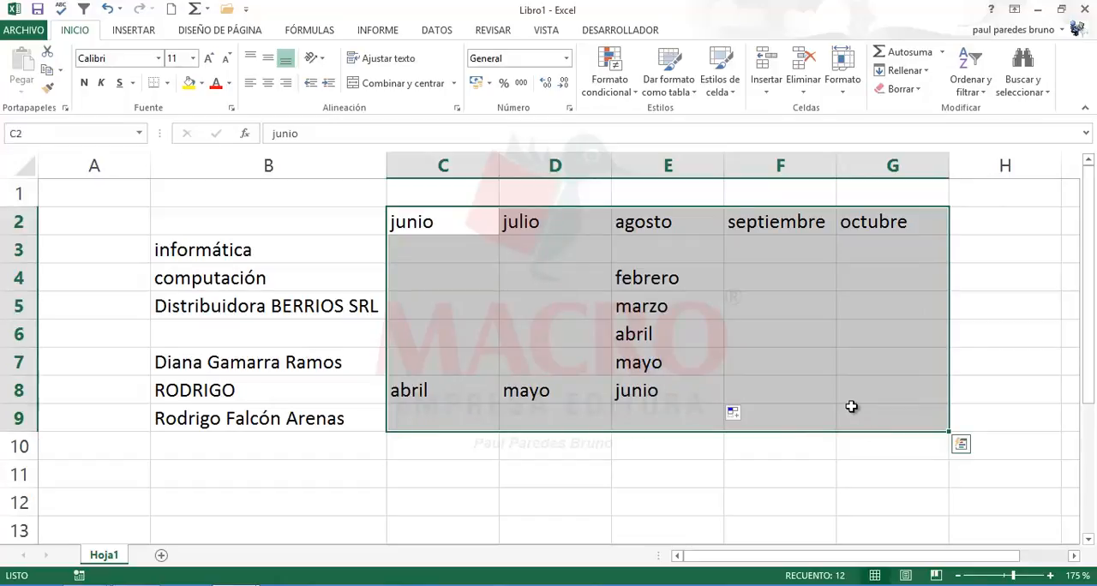
{"action": "key", "text": "Delete"}
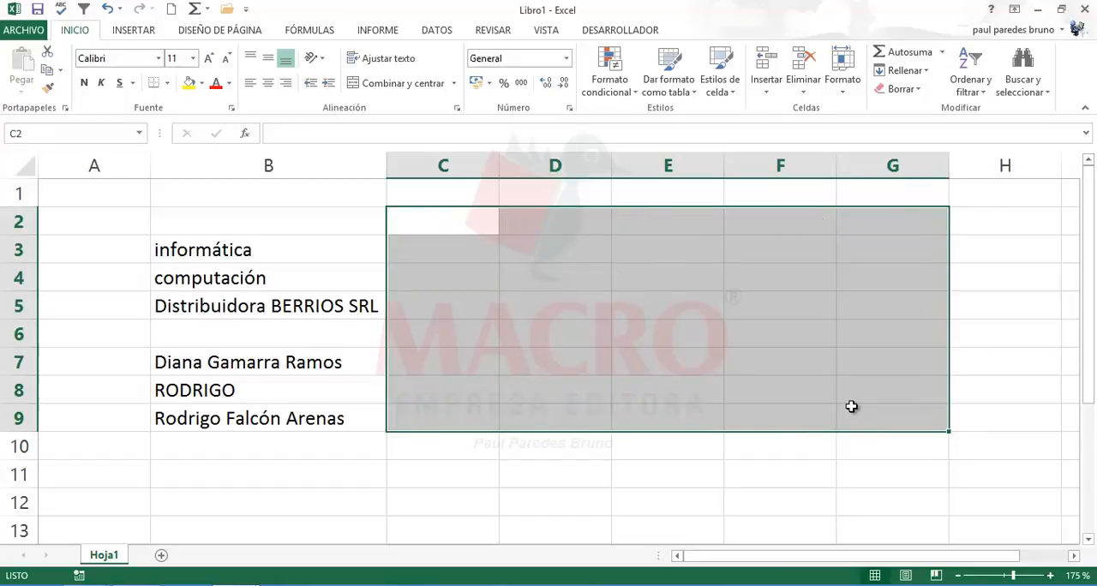
{"action": "left_click", "coordinate": [453, 228]}
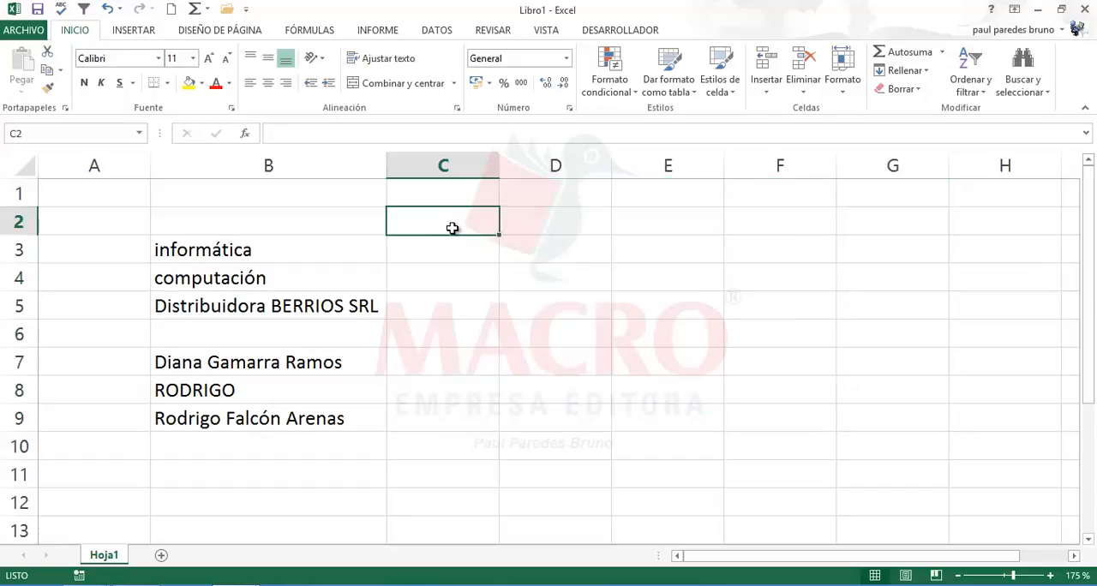
{"action": "left_click", "coordinate": [448, 278]}
{"action": "left_click", "coordinate": [571, 219]}
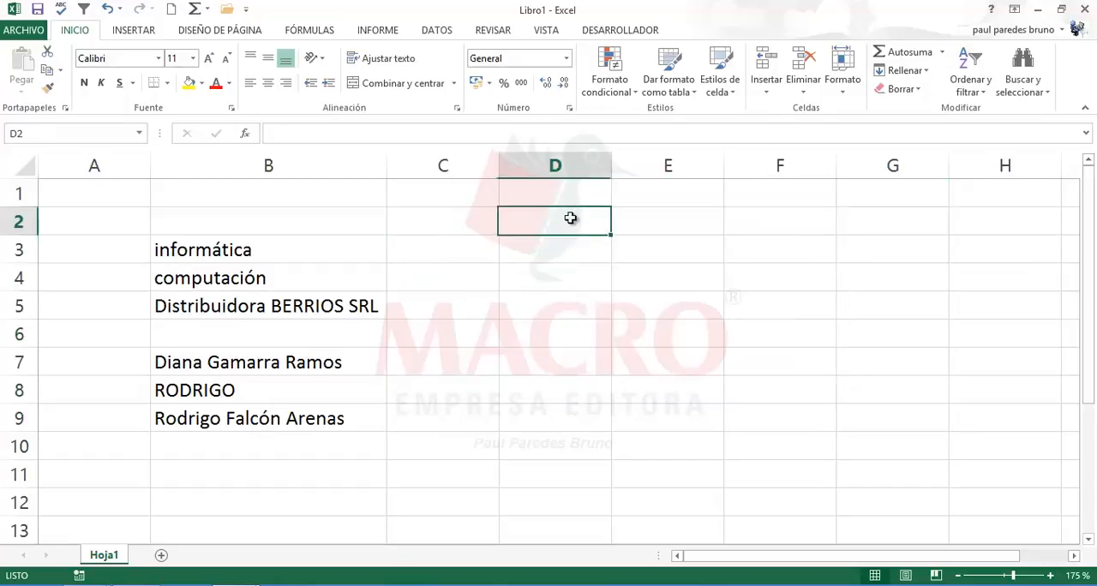
{"action": "left_click", "coordinate": [453, 220]}
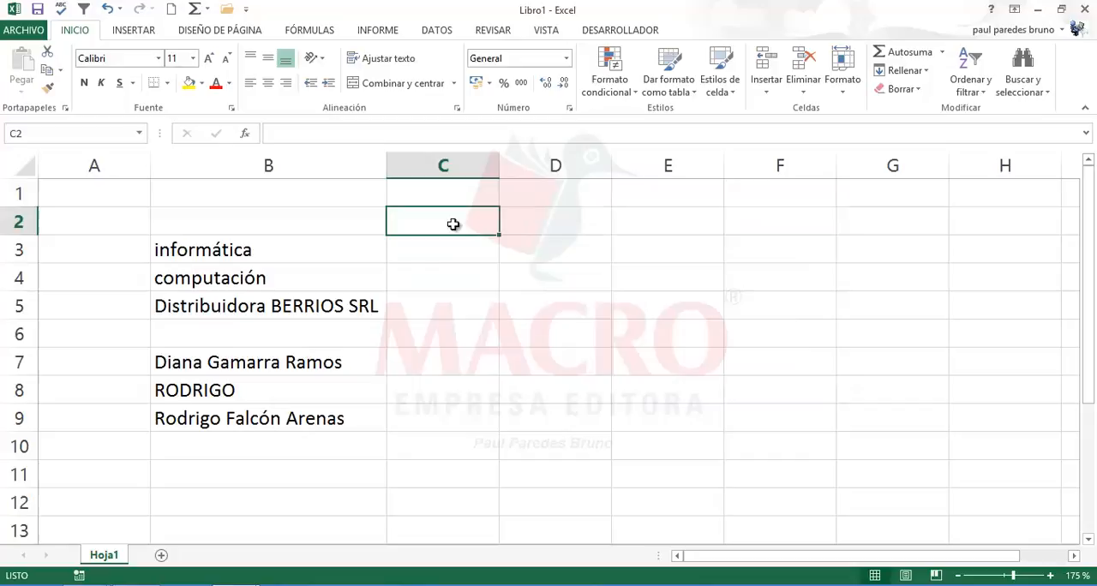
{"action": "left_click", "coordinate": [455, 268]}
{"action": "left_click", "coordinate": [457, 220]}
{"action": "left_click", "coordinate": [460, 248]}
{"action": "left_click", "coordinate": [455, 281]}
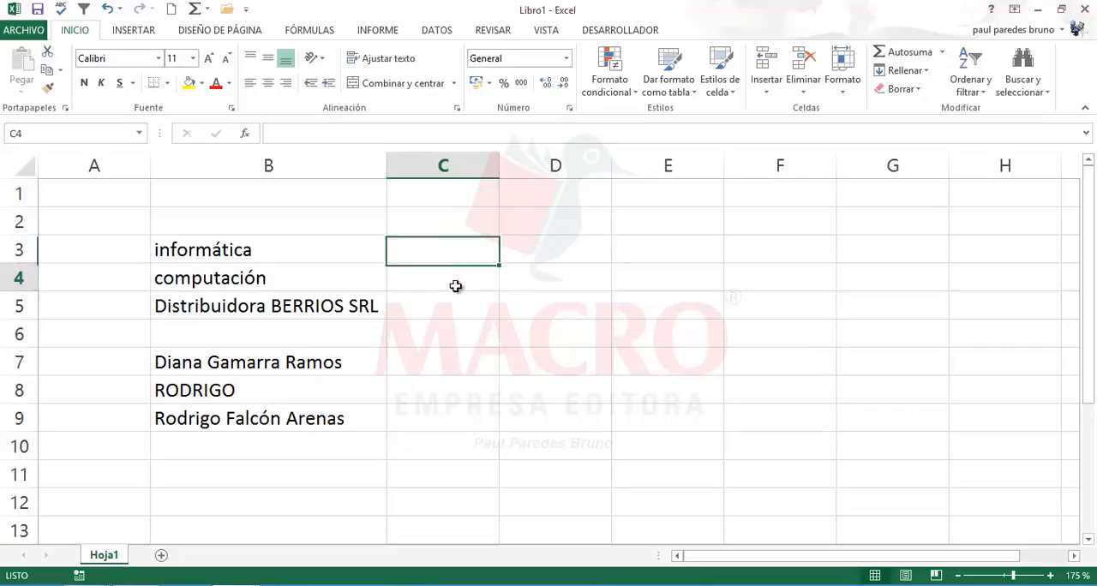
{"action": "left_click", "coordinate": [456, 335]}
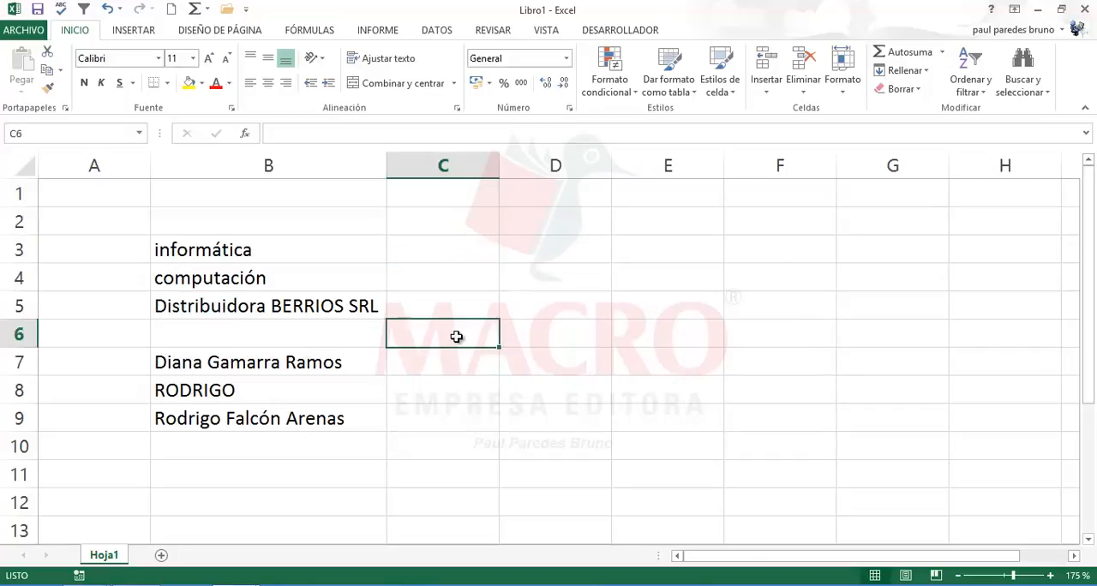
{"action": "left_click", "coordinate": [453, 222]}
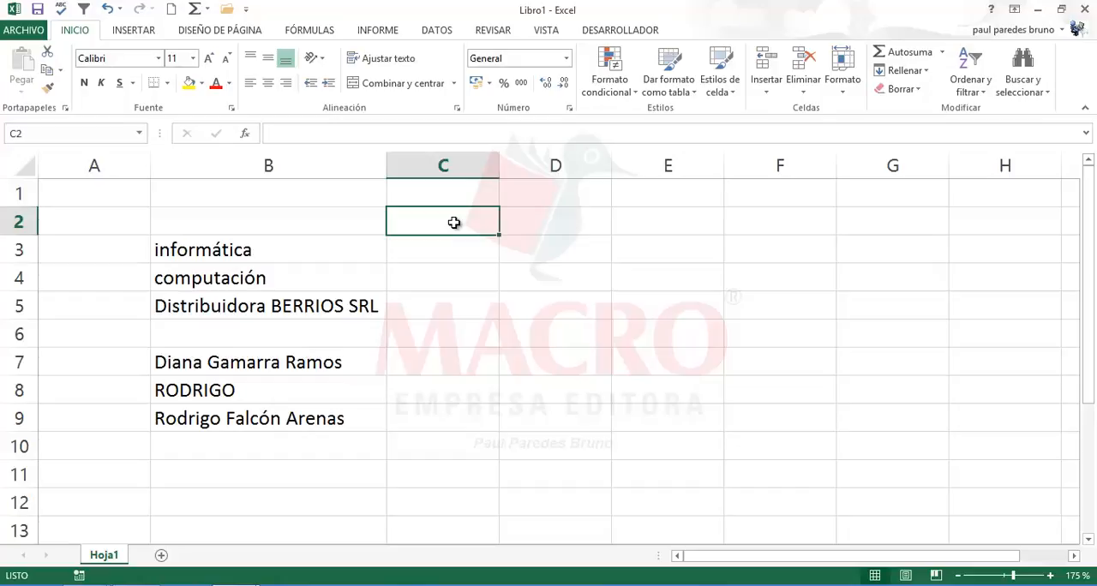
{"action": "left_click", "coordinate": [602, 351]}
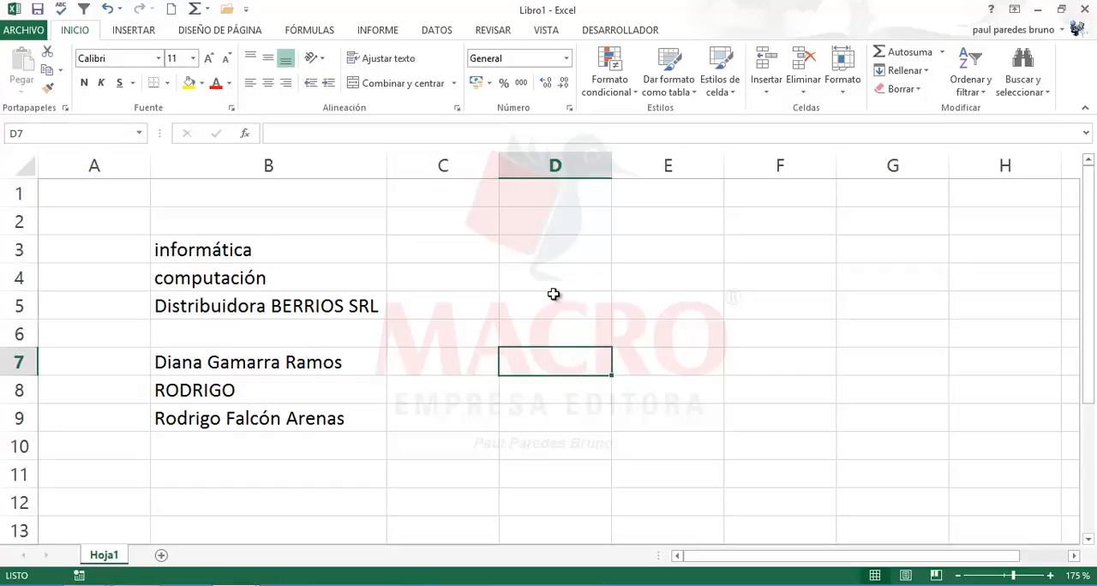
{"action": "left_click", "coordinate": [553, 296]}
{"action": "left_click", "coordinate": [479, 249]}
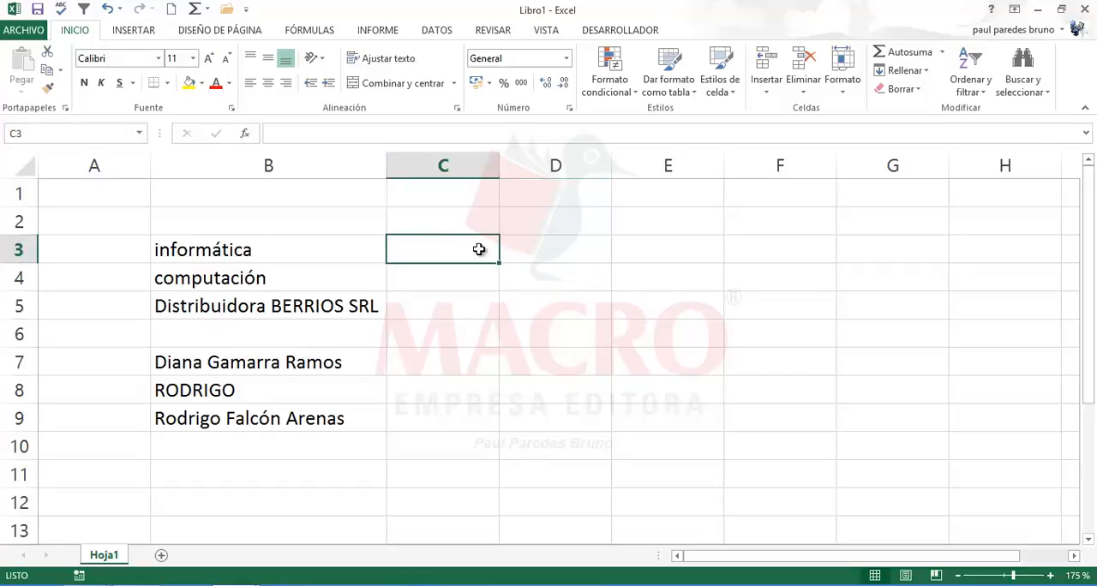
{"action": "left_click", "coordinate": [570, 300]}
{"action": "left_click", "coordinate": [465, 249]}
{"action": "left_click", "coordinate": [472, 285]}
{"action": "left_click", "coordinate": [539, 342]}
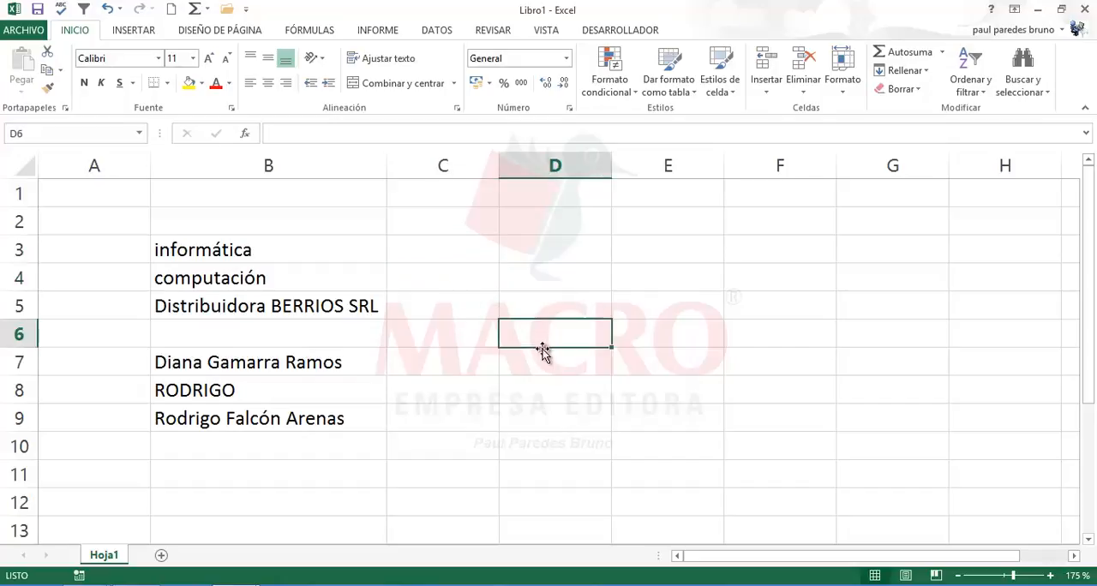
Step: Open the custom lists editor from the General section of Excel's advanced options
{"action": "left_click", "coordinate": [434, 250]}
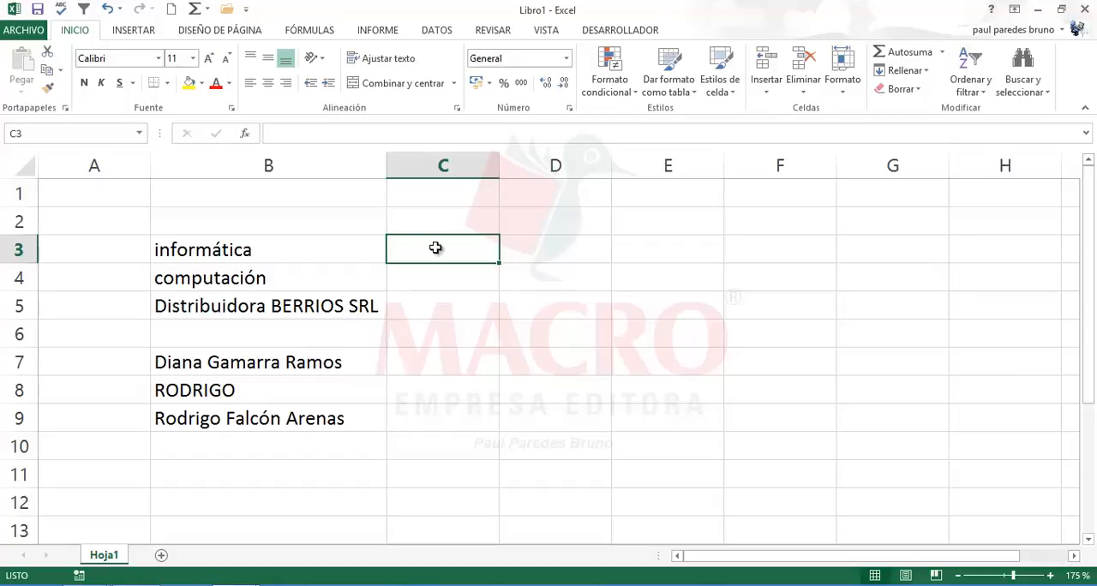
{"action": "left_click", "coordinate": [26, 31]}
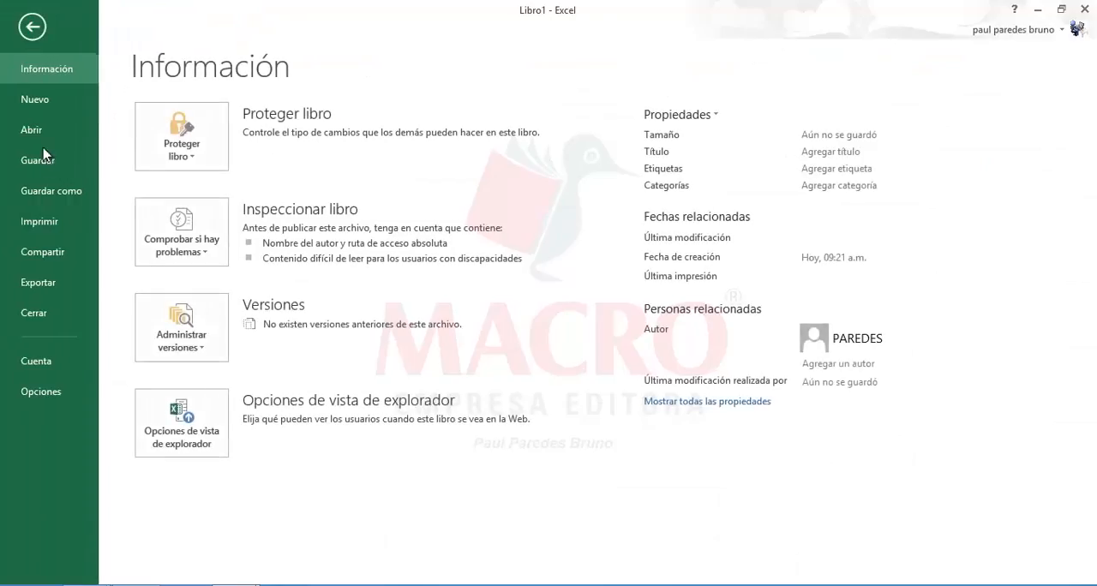
{"action": "key", "text": "Escape"}
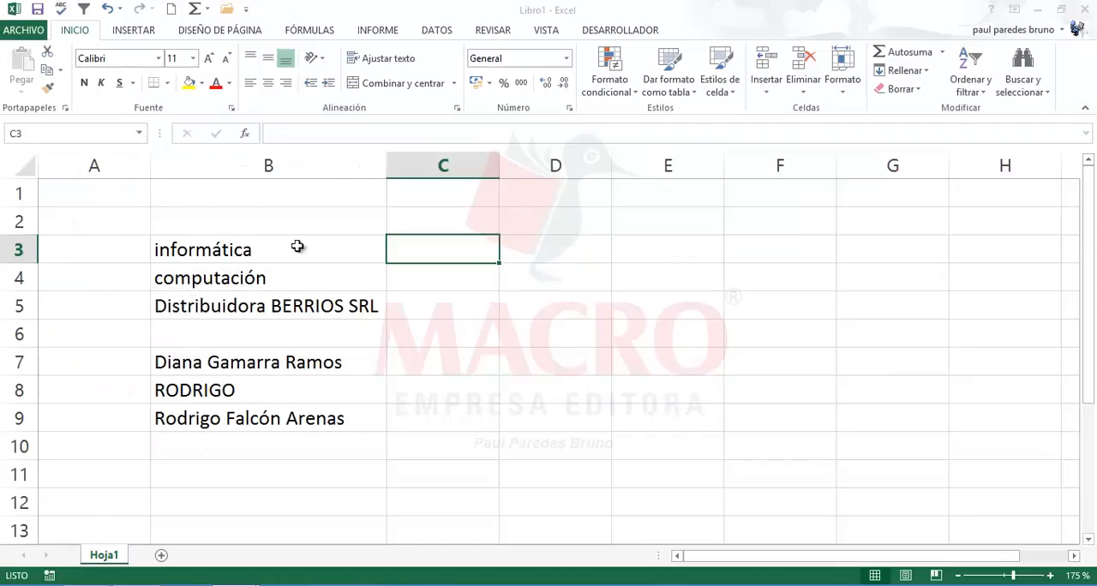
{"action": "left_click", "coordinate": [203, 161]}
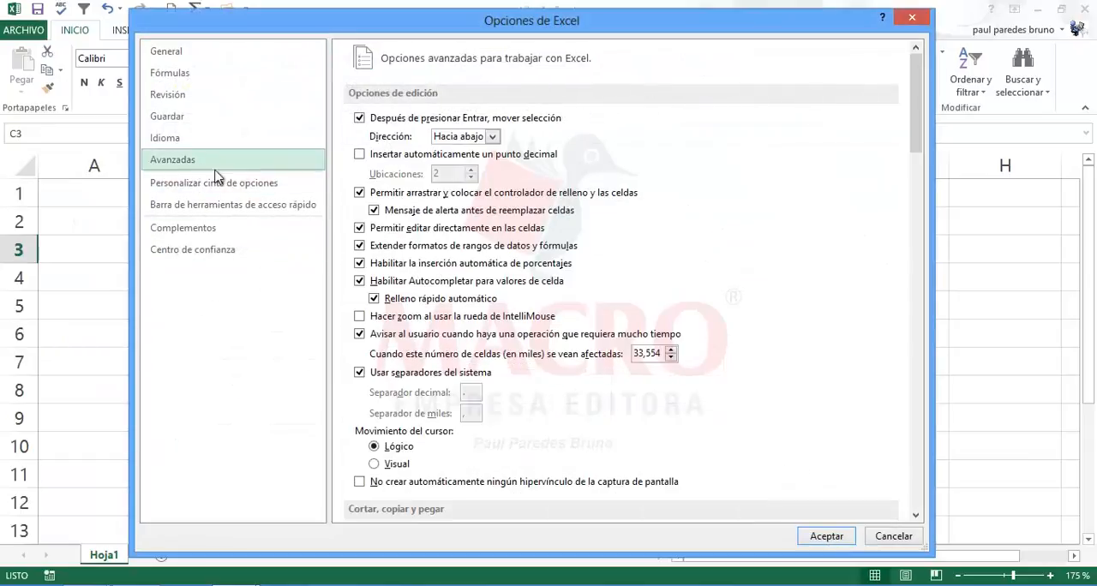
{"action": "left_click_drag", "start_coordinate": [915, 151], "coordinate": [916, 468]}
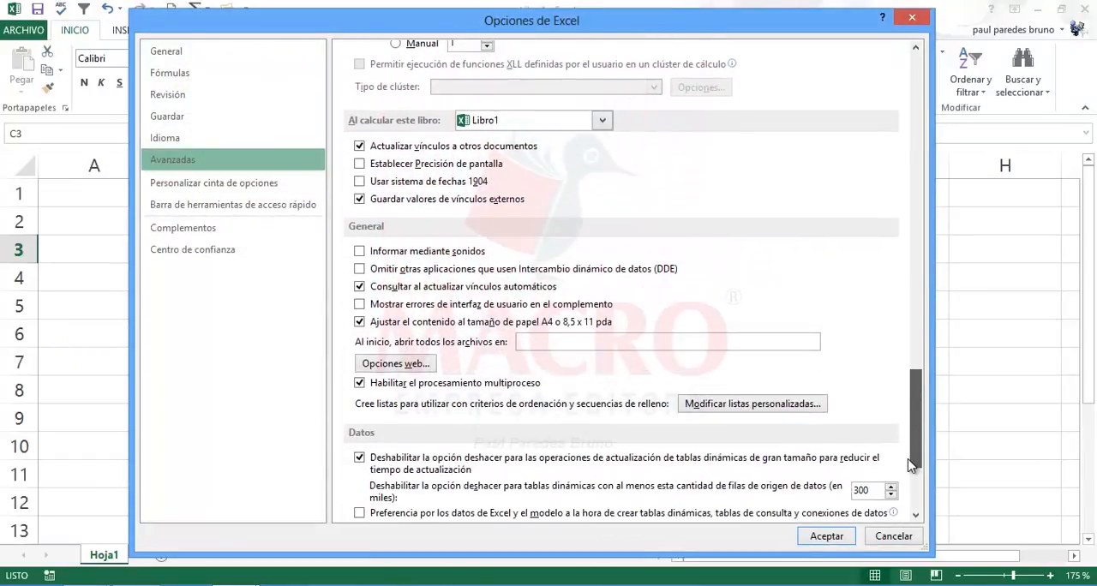
{"action": "left_click", "coordinate": [795, 410]}
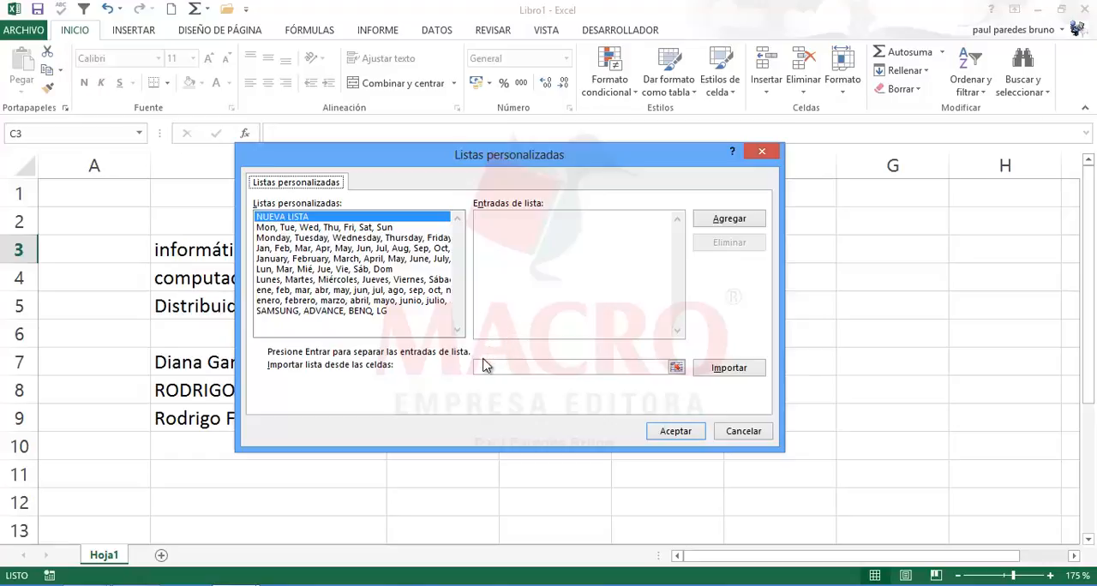
Step: Start a new custom list with a person's full name as the first entry
{"action": "left_click", "coordinate": [490, 235]}
{"action": "type", "text": "Edgar R"}
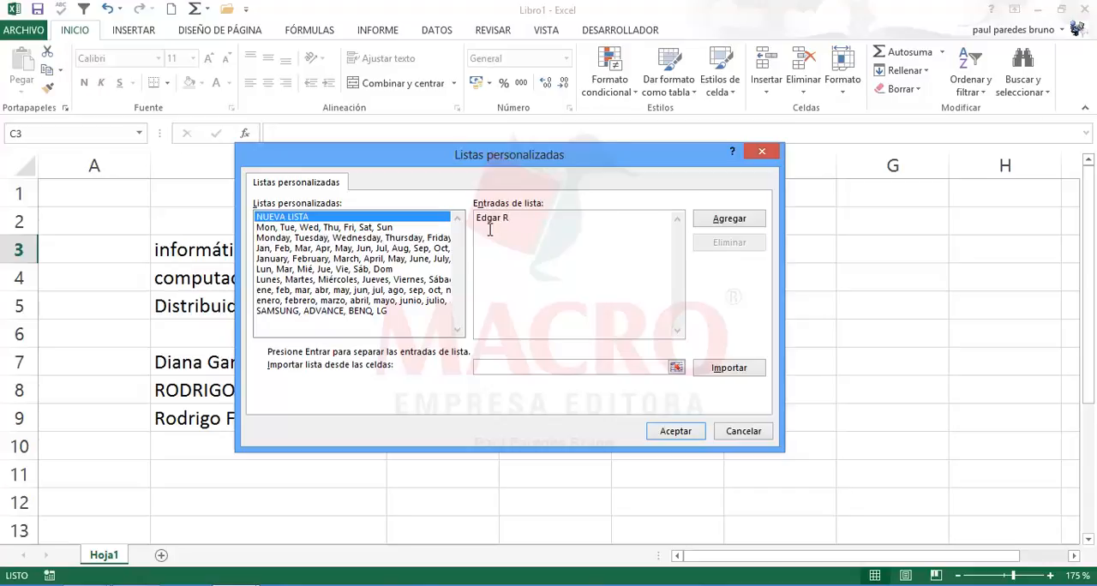
{"action": "type", "text": "amos Gamarra"}
{"action": "key", "text": "Return"}
Step: Add two more people's full names as the second and third entries of the new custom list
{"action": "type", "text": "Rosmery Rios "}
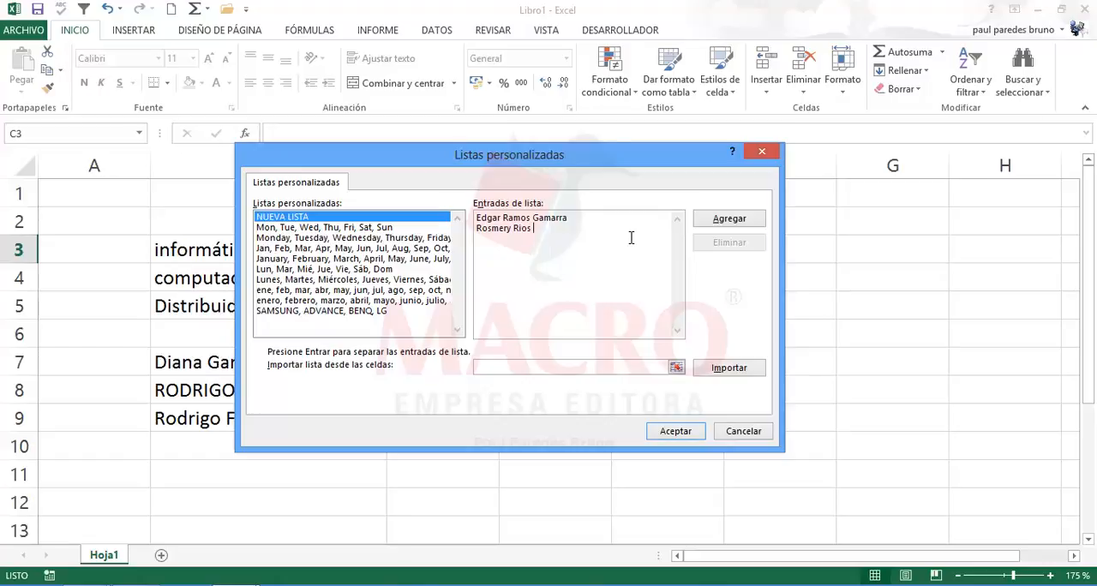
{"action": "type", "text": "Flores"}
{"action": "type", "text": "Hu"}
{"action": "type", "text": "go"}
{"action": "type", "text": " G"}
{"action": "type", "text": "o"}
{"action": "type", "text": "ómez"}
{"action": "type", "text": " Castill"}
{"action": "type", "text": "o"}
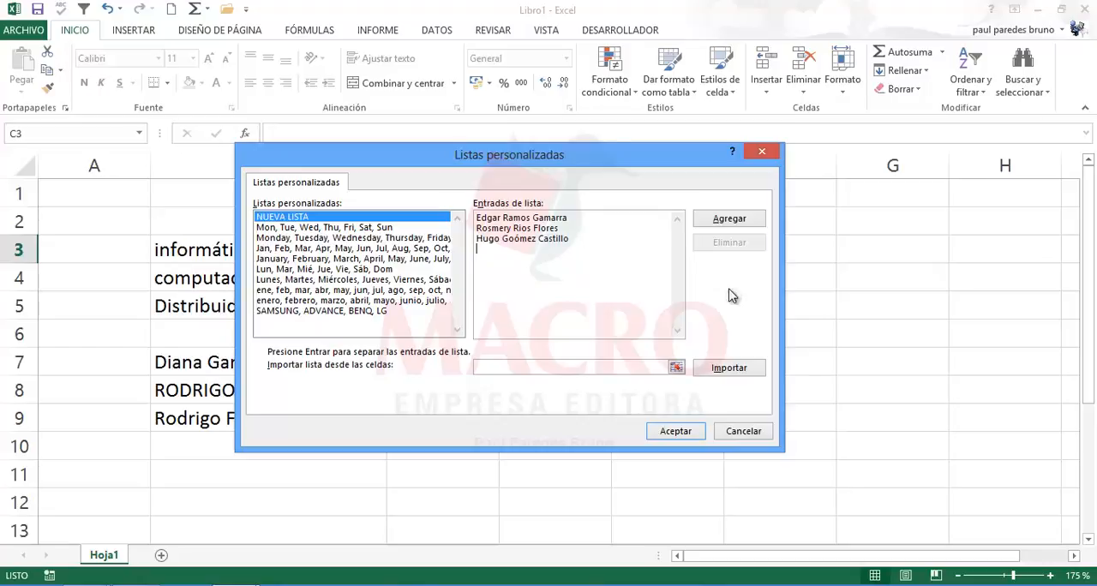
{"action": "type", "text": "Andrea Jaramillo Pardo"}
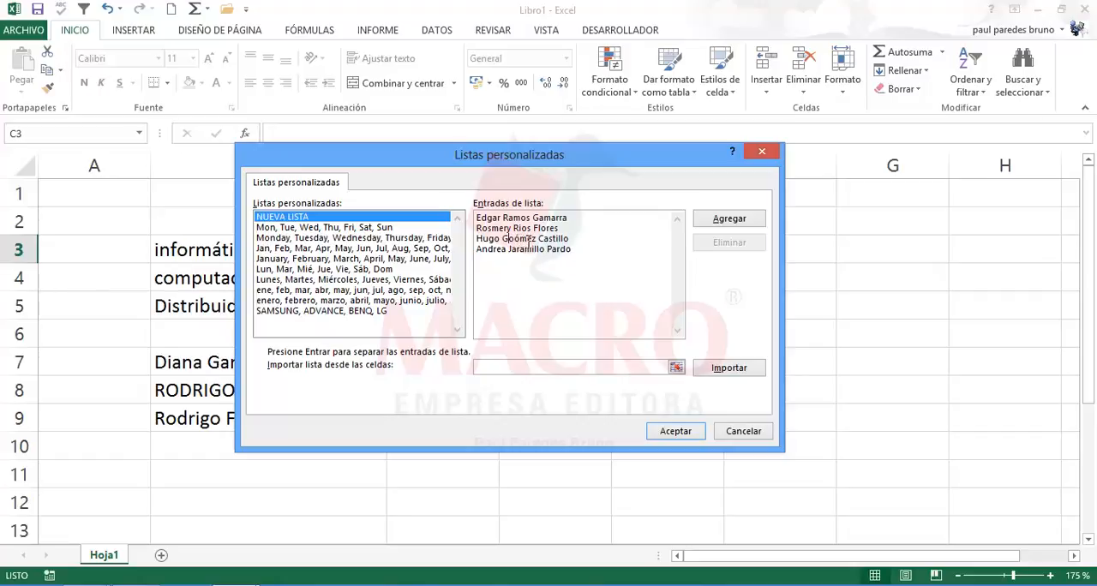
Step: Add a fourth person's full name to the list entries and remove the extra letter from the third entry's surname
{"action": "key", "text": "BackSpace"}
Step: Replace the first surname in the fourth list entry with a different surname
{"action": "left_click", "coordinate": [526, 248]}
{"action": "double_click", "coordinate": [527, 250]}
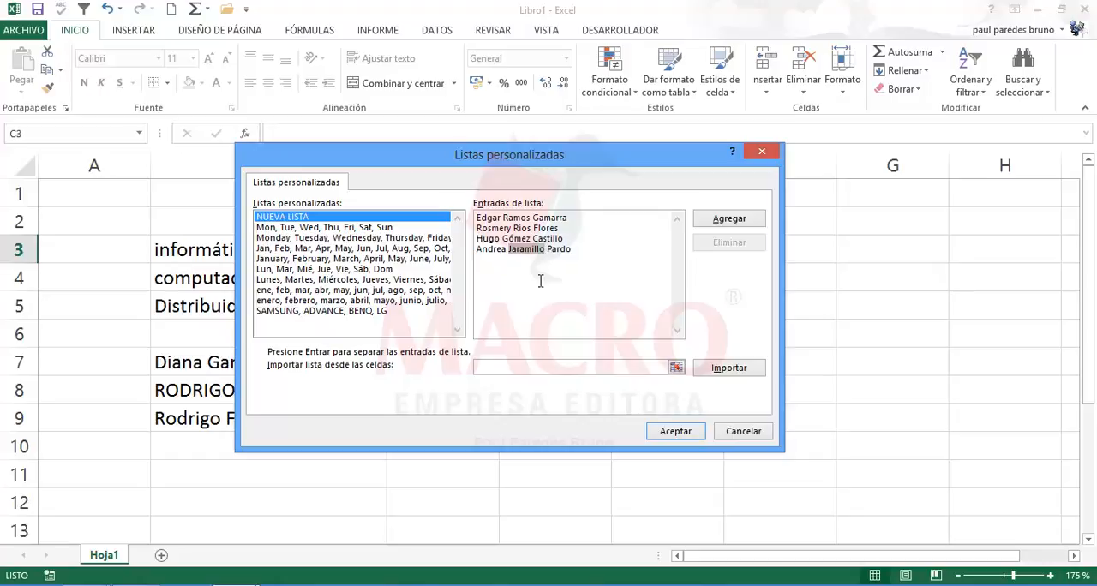
{"action": "type", "text": "Aguirre"}
Step: Replace the given name and the first surname in the first list entry
{"action": "double_click", "coordinate": [487, 219]}
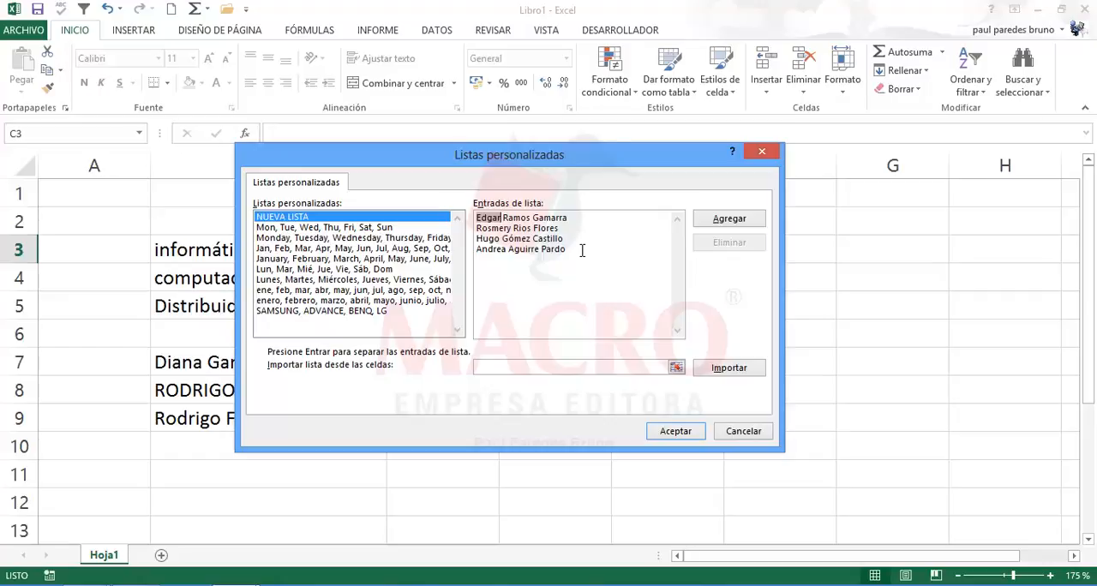
{"action": "type", "text": "Ramiro"}
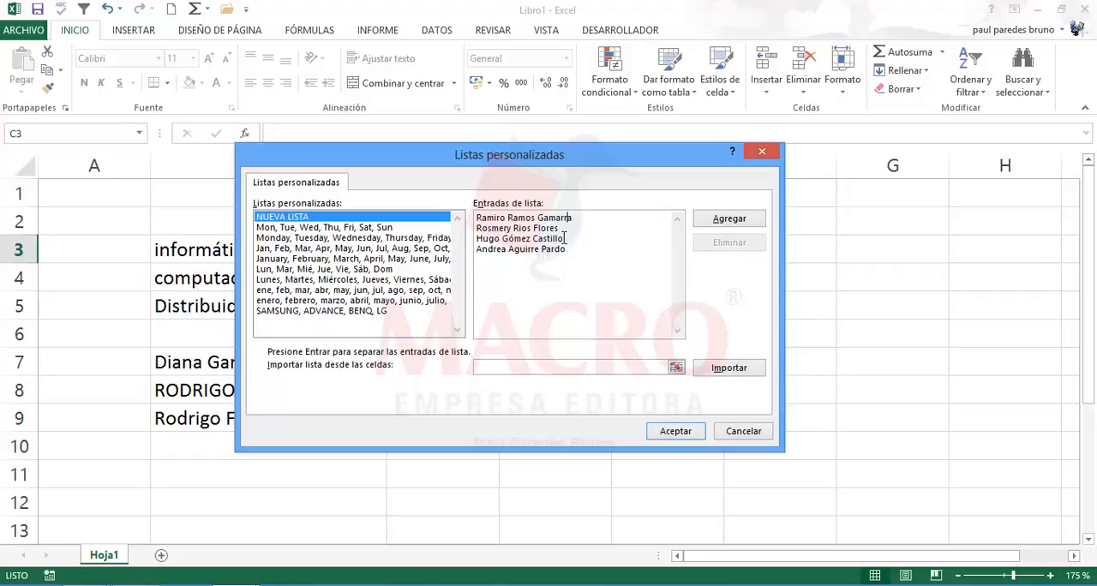
{"action": "double_click", "coordinate": [521, 219]}
{"action": "key", "text": "BackSpace"}
{"action": "type", "text": "Ugo"}
{"action": "left_click", "coordinate": [484, 219]}
Step: Add the four names as a custom list and accept the custom lists and Excel options
{"action": "left_click", "coordinate": [729, 220]}
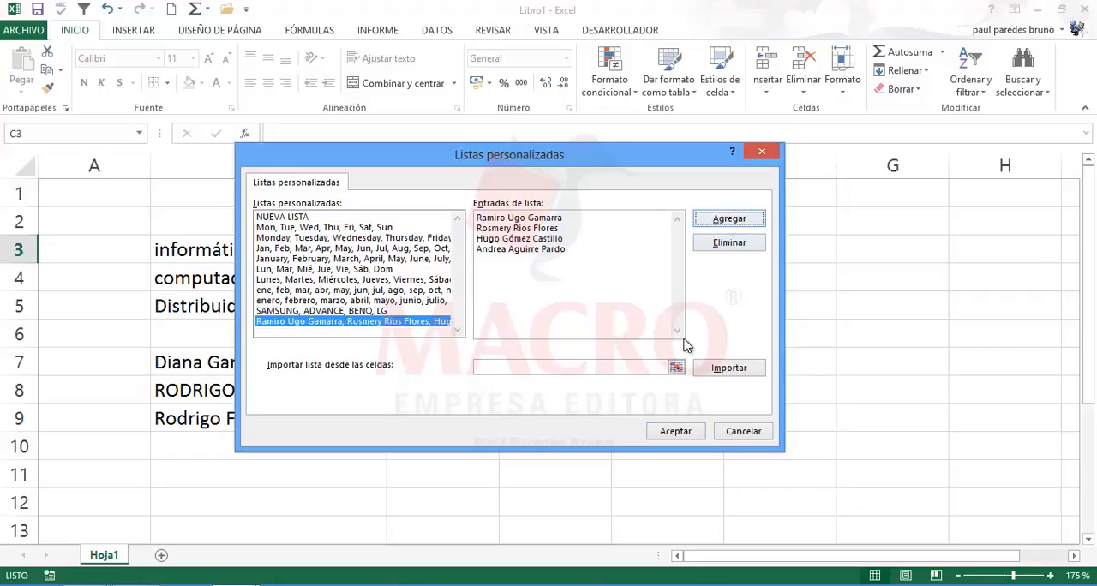
{"action": "left_click", "coordinate": [677, 436]}
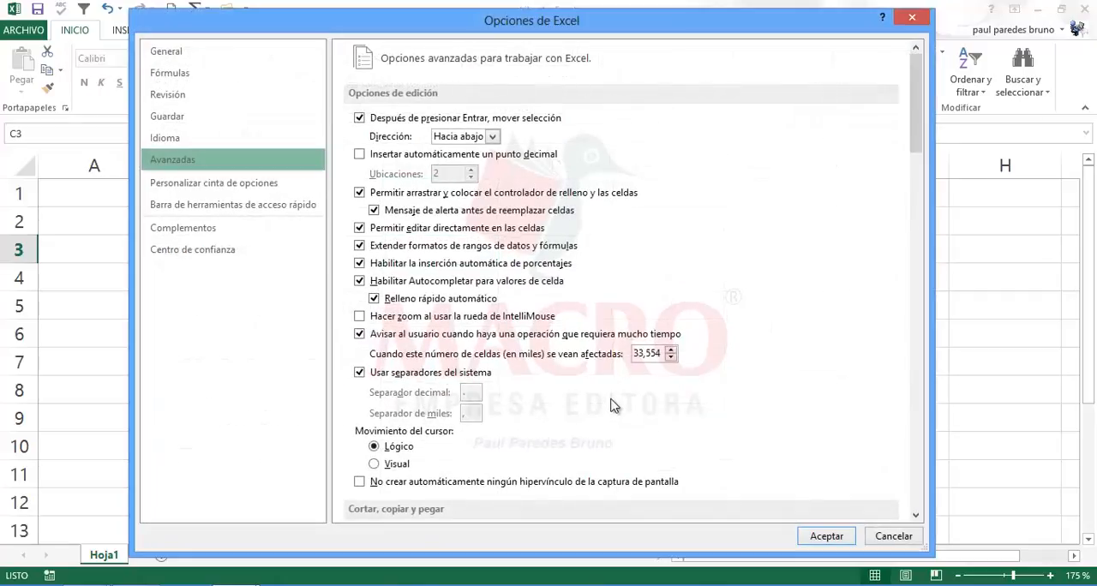
{"action": "left_click", "coordinate": [824, 538]}
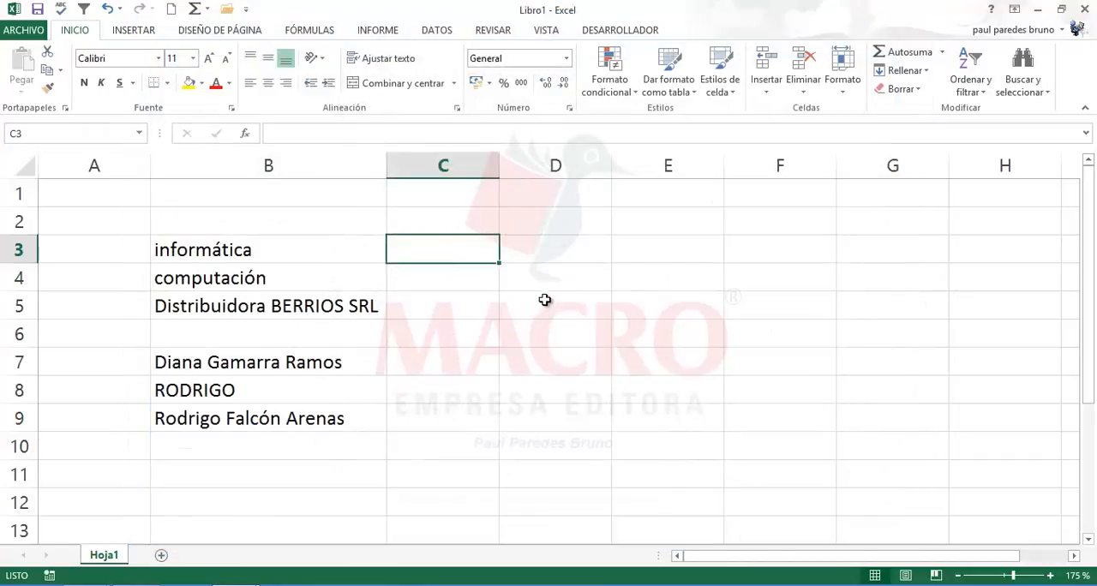
{"action": "left_click", "coordinate": [541, 257]}
{"action": "left_click", "coordinate": [456, 223]}
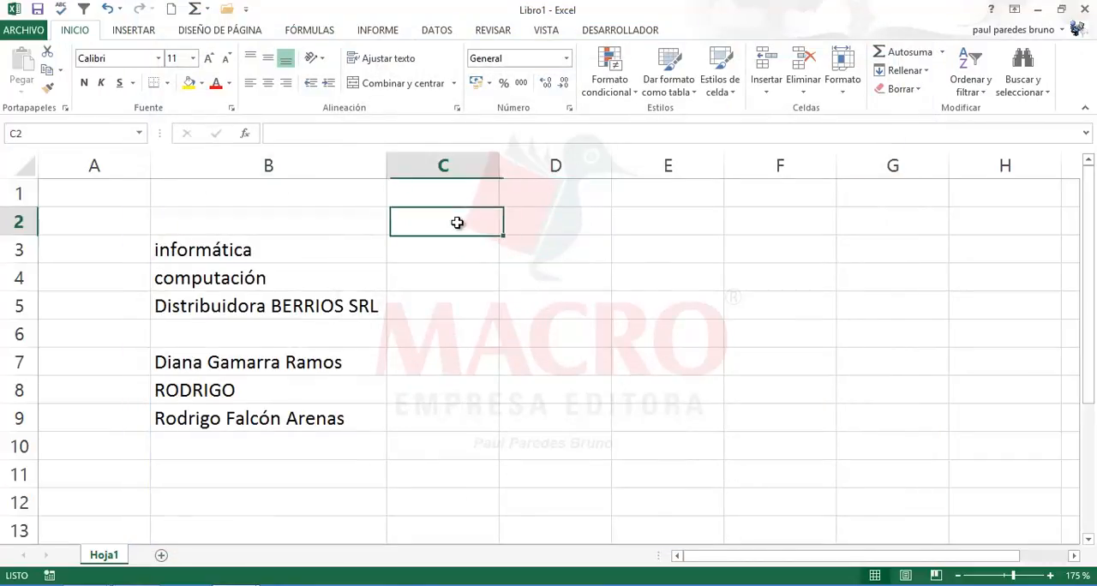
{"action": "left_click", "coordinate": [531, 222]}
{"action": "left_click", "coordinate": [653, 233]}
{"action": "left_click", "coordinate": [535, 227]}
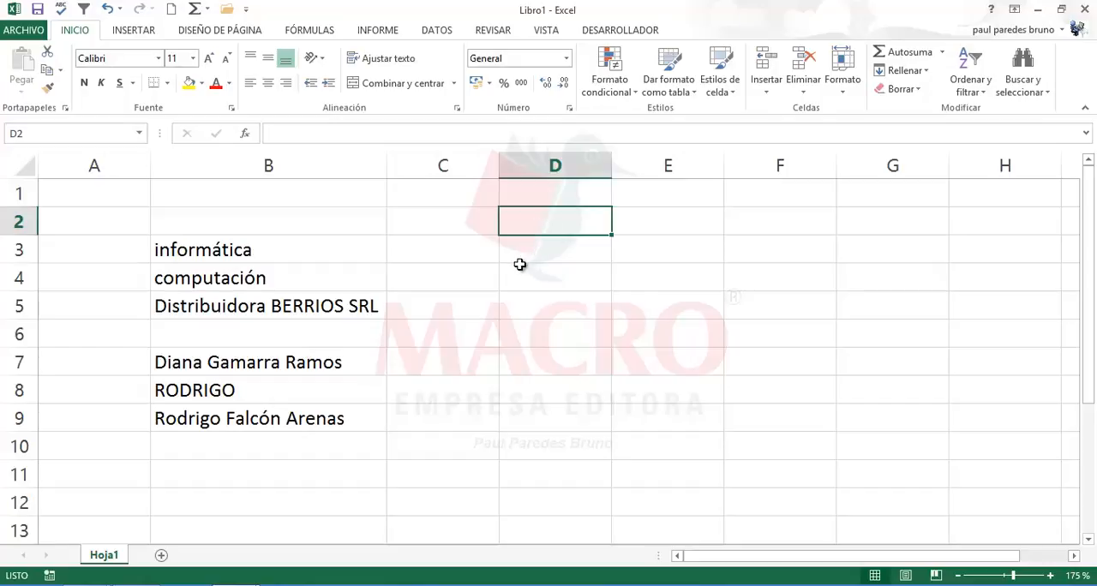
{"action": "left_click", "coordinate": [517, 266]}
{"action": "left_click", "coordinate": [462, 256]}
{"action": "left_click", "coordinate": [540, 242]}
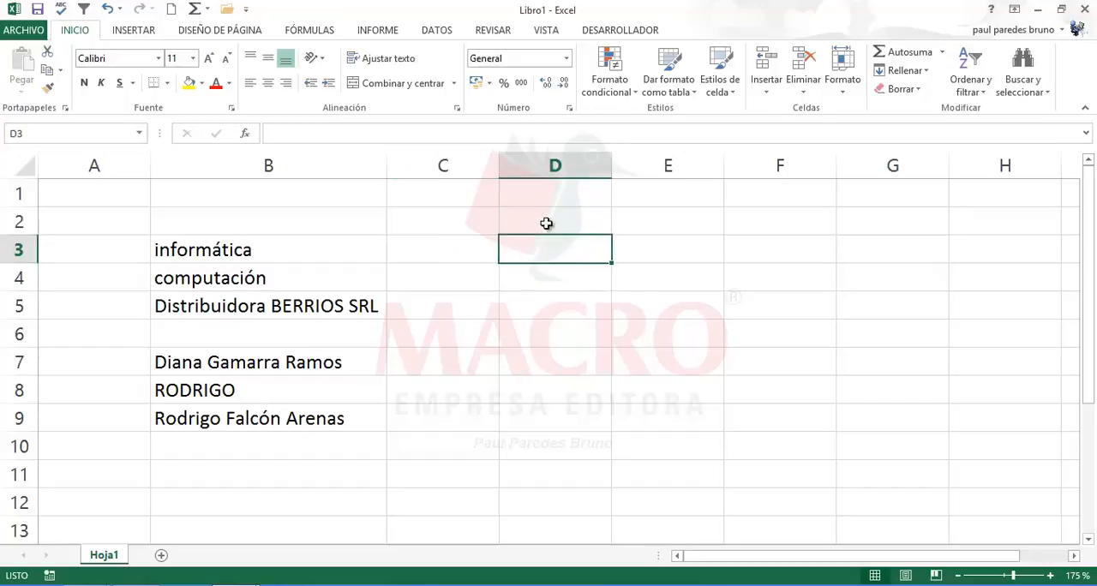
Step: Enter the full name from the custom list's first entry in D2 and select that cell
{"action": "left_click", "coordinate": [548, 220]}
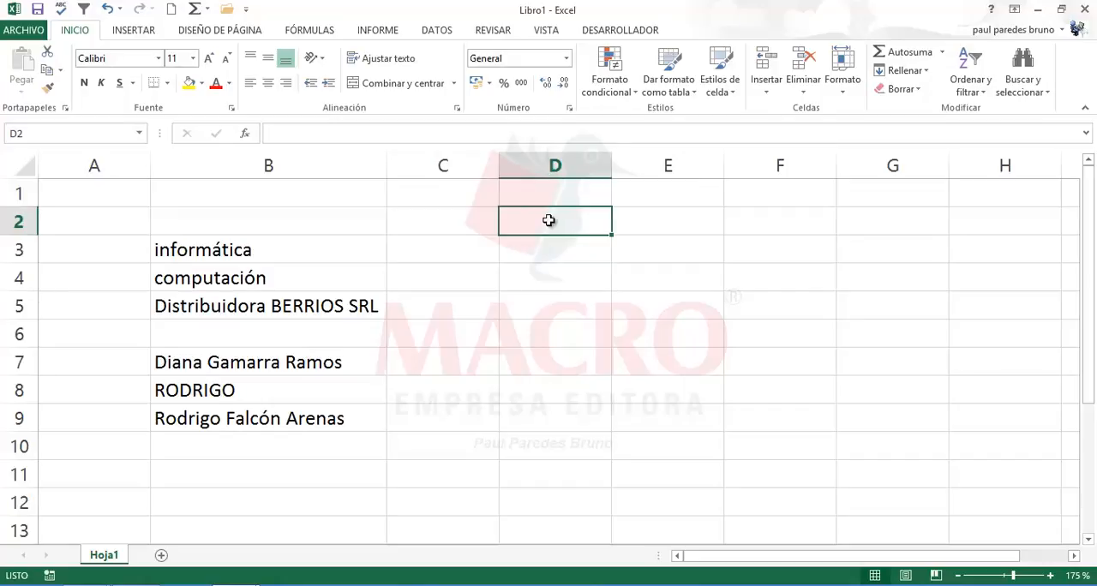
{"action": "type", "text": "Ra"}
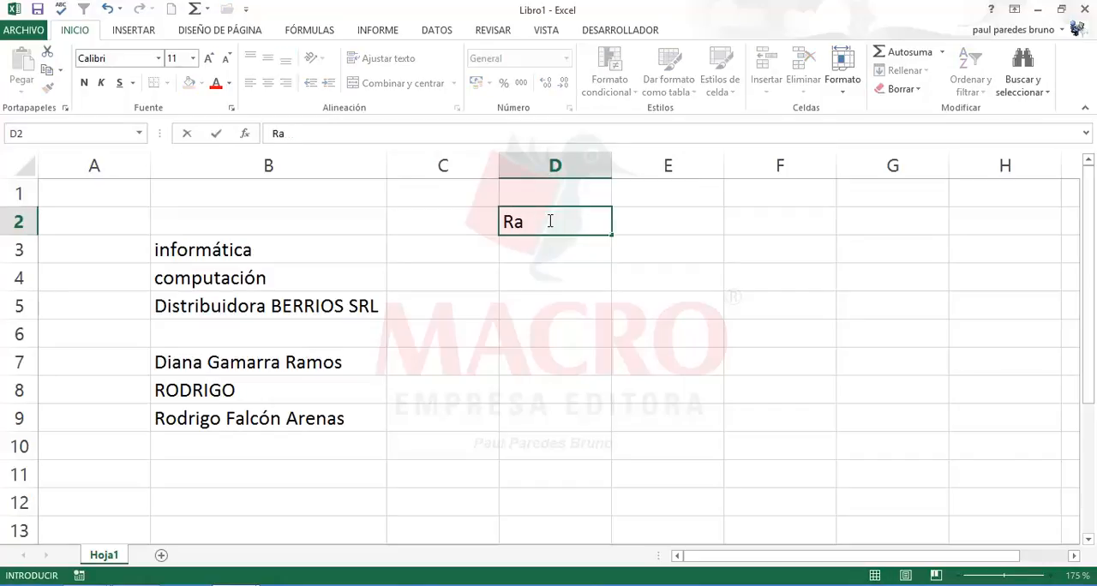
{"action": "type", "text": "miro Ugo"}
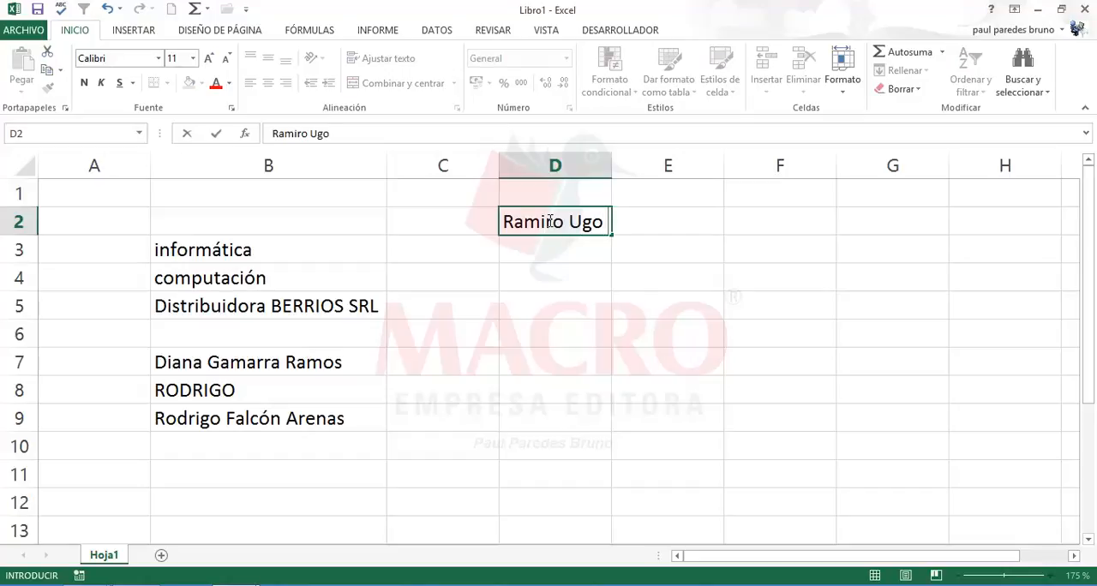
{"action": "type", "text": " Gamarra"}
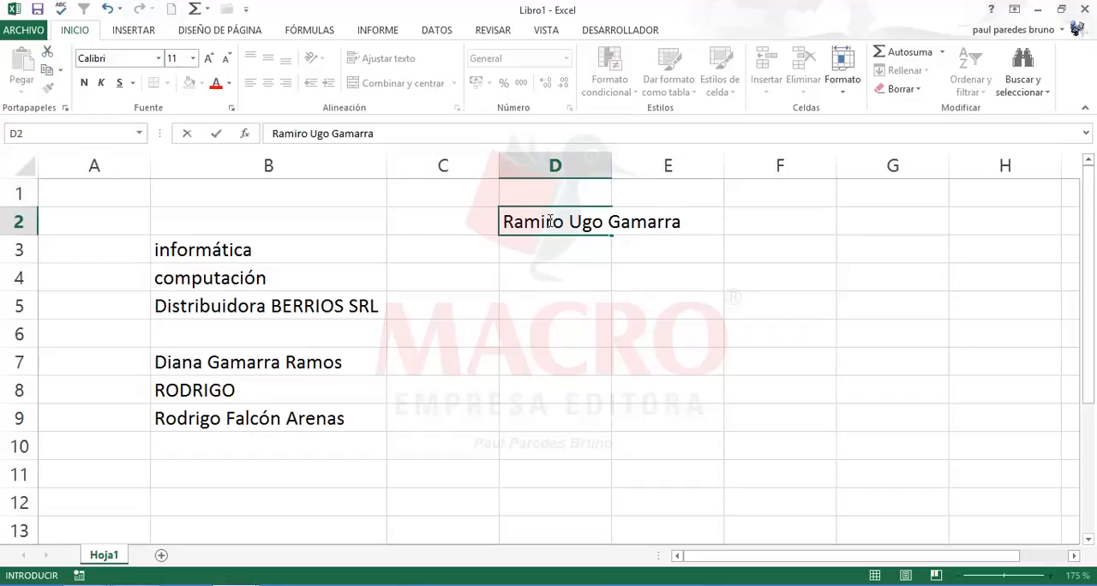
{"action": "key", "text": "Return"}
{"action": "left_click", "coordinate": [539, 221]}
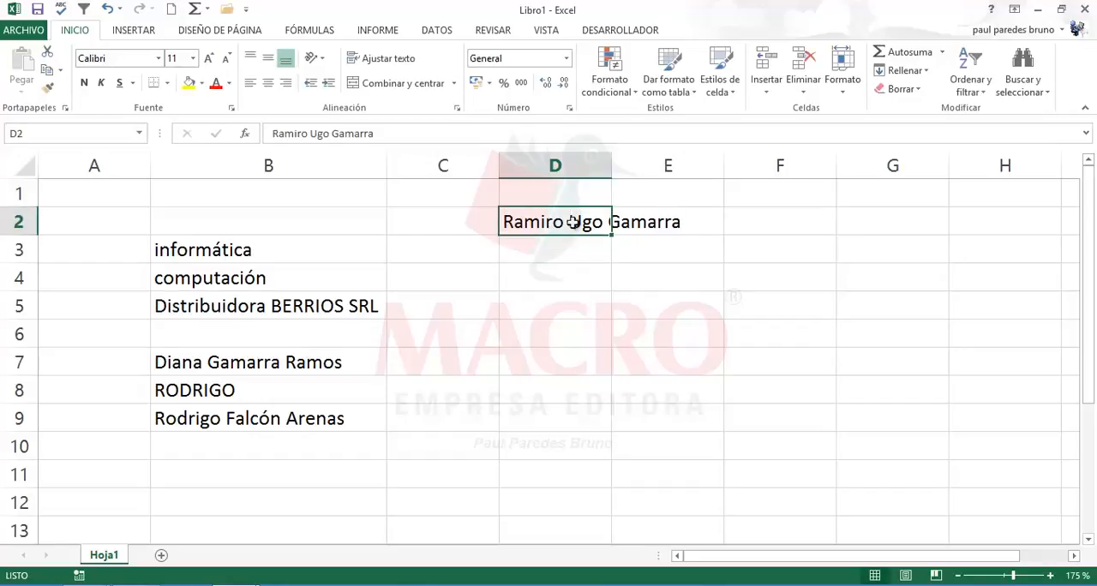
Step: AutoFill the custom list from D2 down to D5 and widen column D to fit the full names
{"action": "left_click_drag", "start_coordinate": [612, 233], "coordinate": [609, 314]}
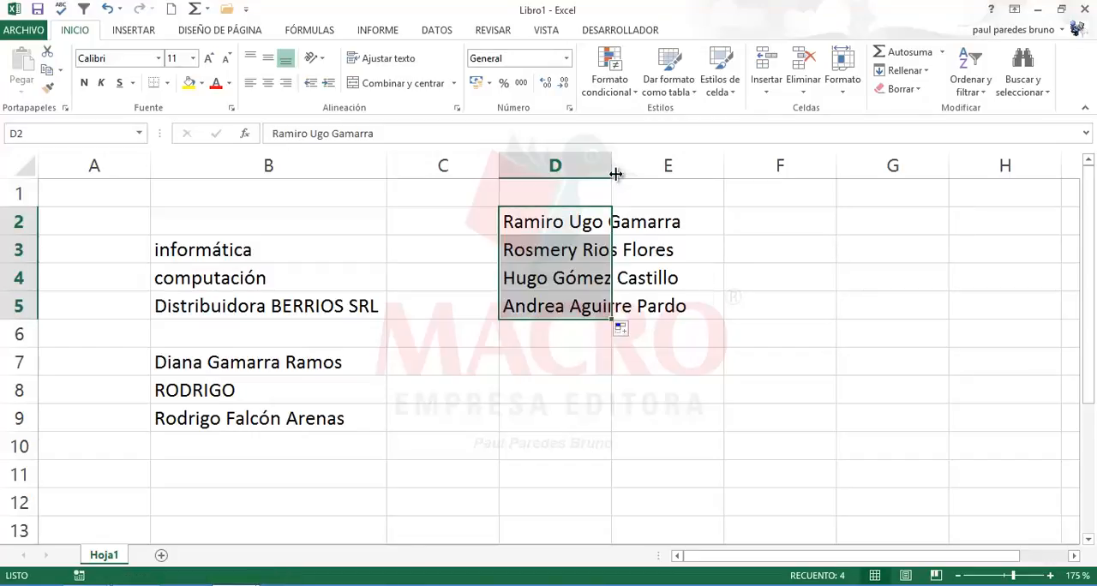
{"action": "left_click_drag", "start_coordinate": [611, 171], "coordinate": [711, 176]}
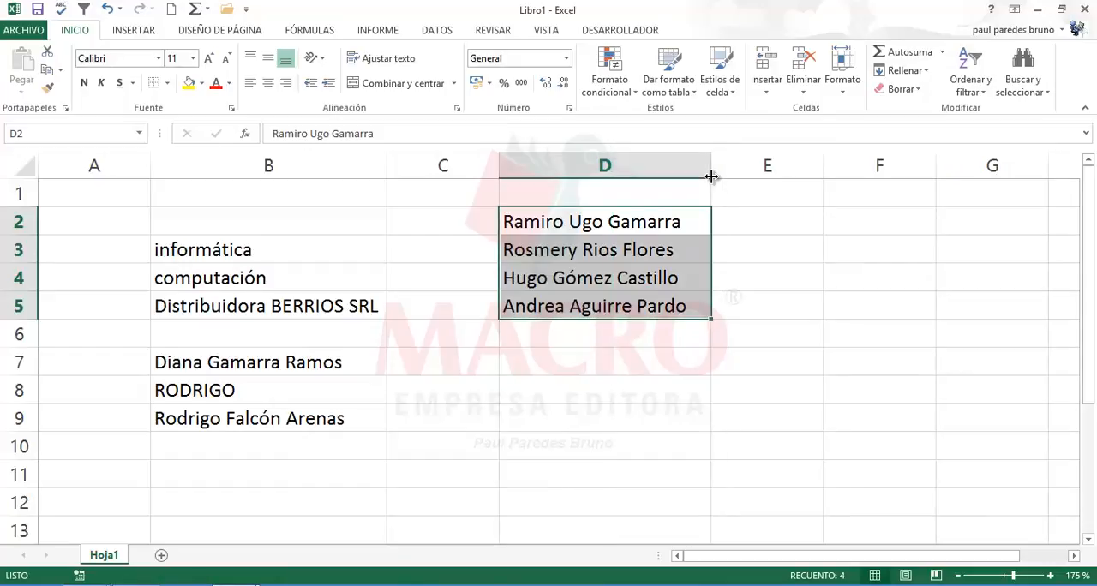
{"action": "left_click", "coordinate": [555, 272]}
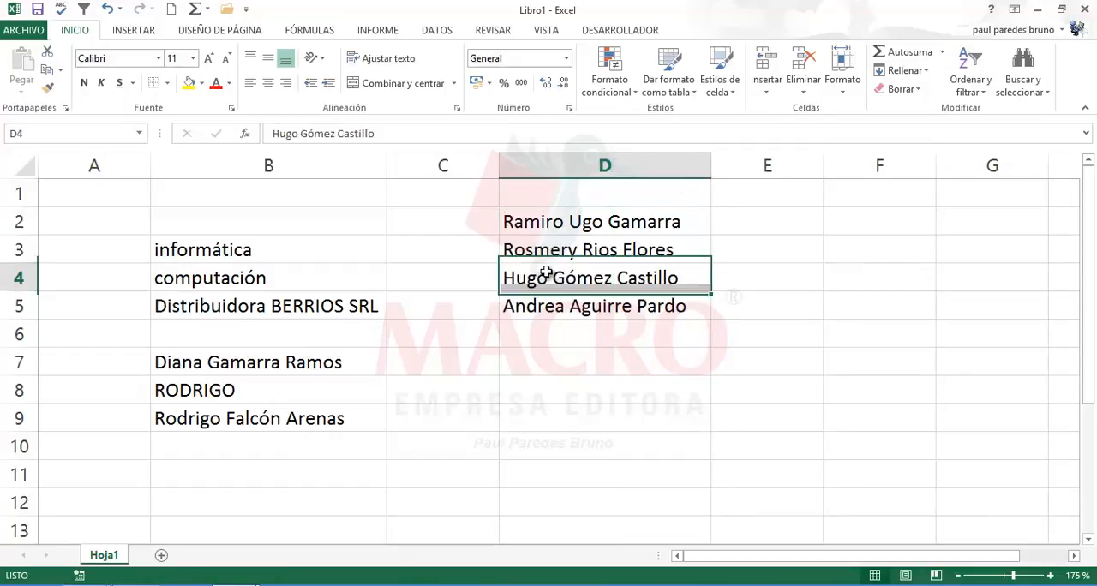
{"action": "left_click", "coordinate": [533, 317]}
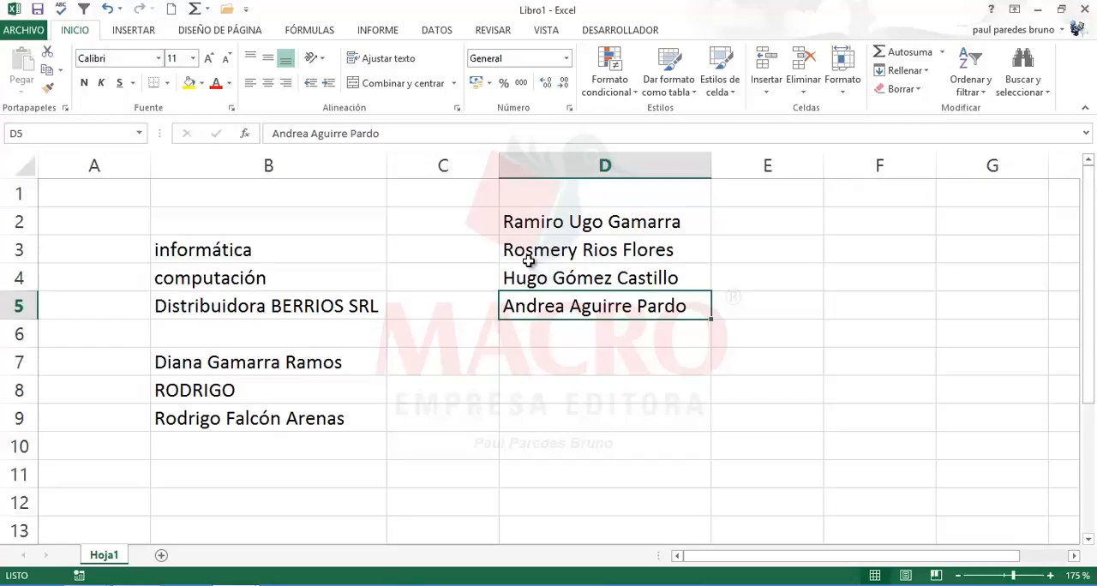
{"action": "left_click", "coordinate": [528, 257]}
{"action": "left_click", "coordinate": [538, 295]}
Step: Start a spelling check continuing from the beginning of the sheet and ignore all occurrences of the given name in D3
{"action": "left_click", "coordinate": [497, 32]}
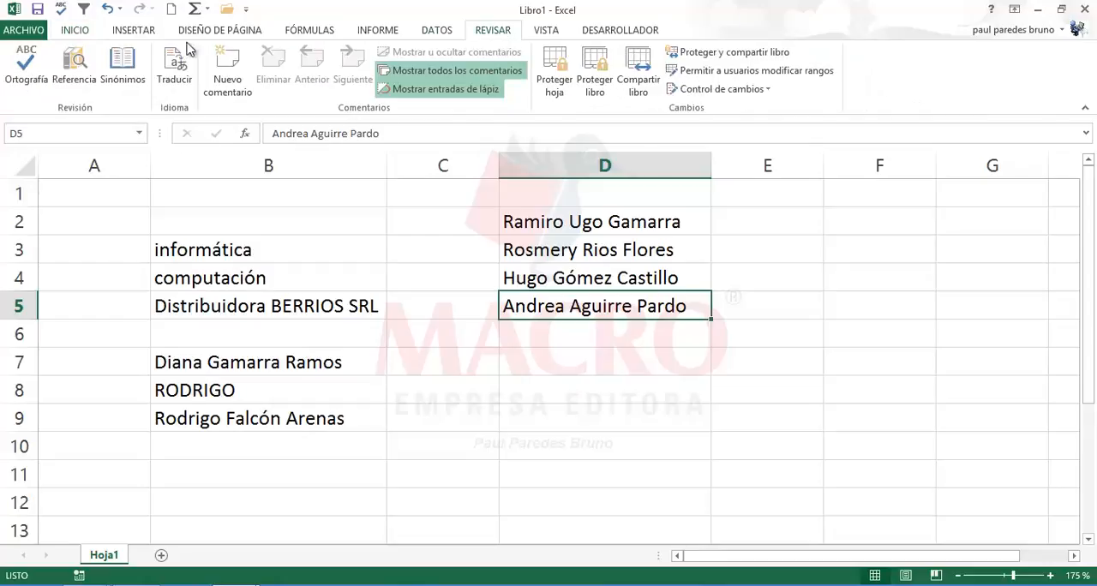
{"action": "left_click", "coordinate": [27, 68]}
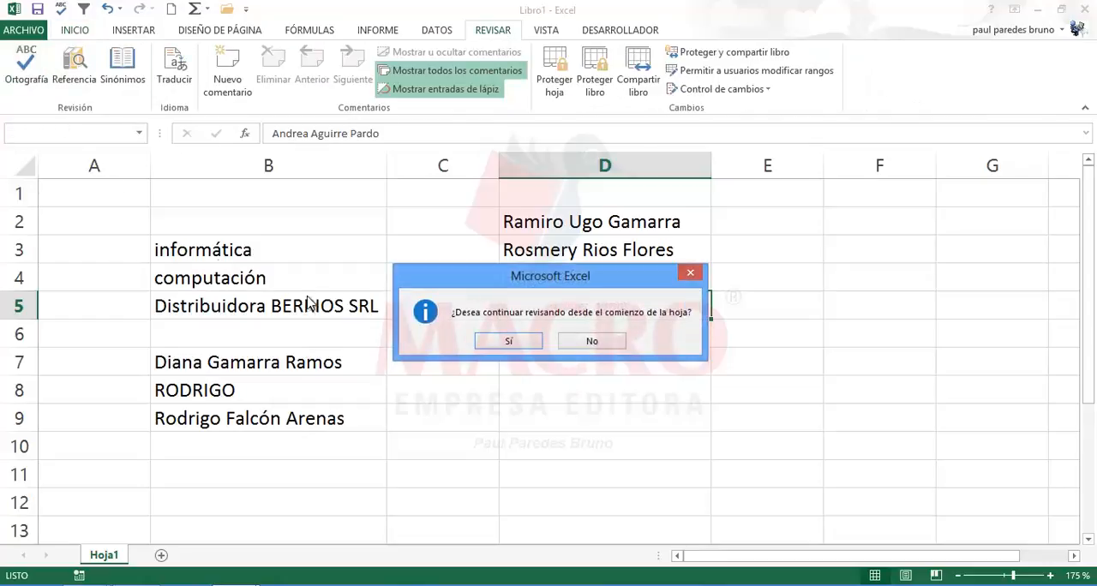
{"action": "left_click", "coordinate": [496, 346]}
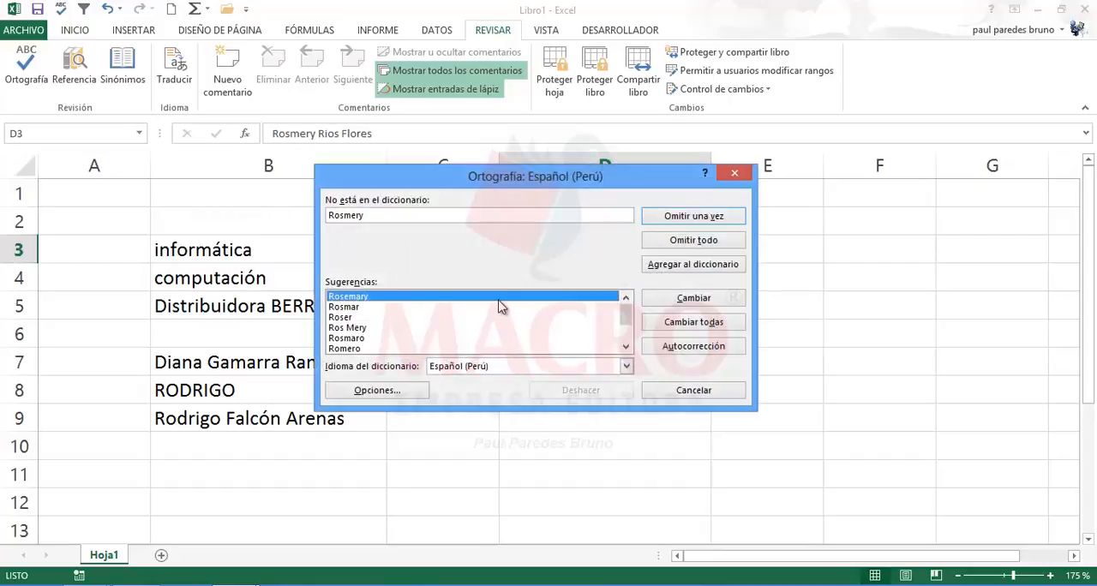
{"action": "left_click_drag", "start_coordinate": [397, 180], "coordinate": [538, 284]}
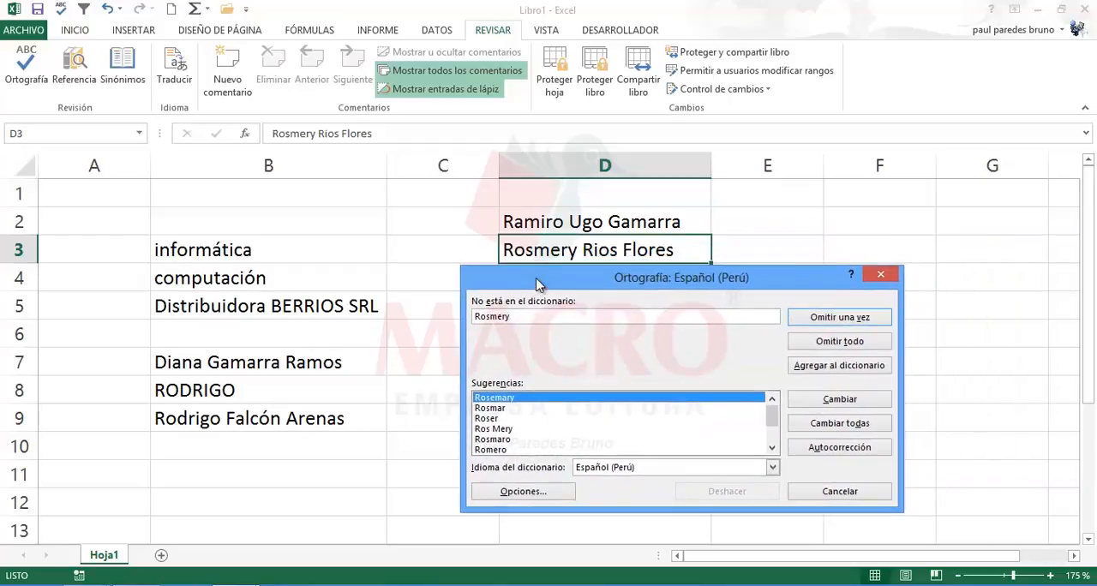
{"action": "left_click", "coordinate": [801, 345]}
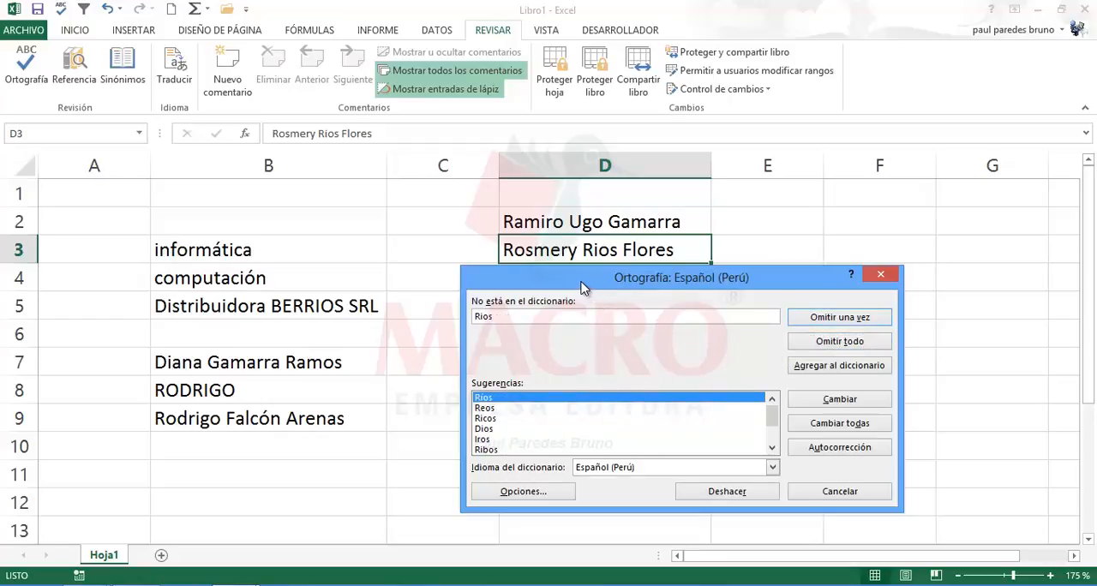
Step: Change the first surname in D3 to the suggested accented spelling and finish the spelling check
{"action": "left_click_drag", "start_coordinate": [580, 282], "coordinate": [579, 292]}
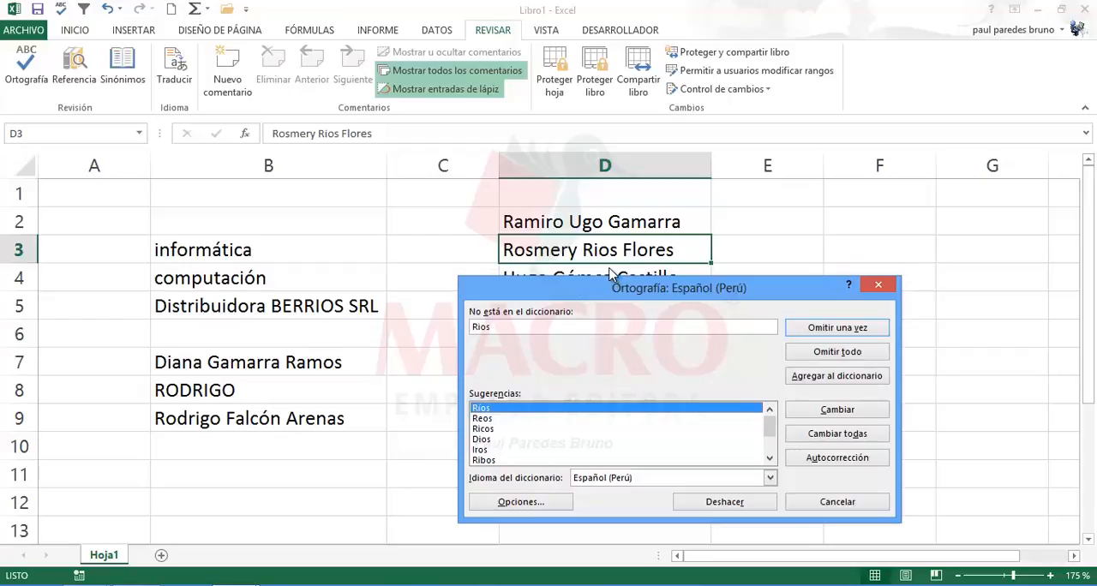
{"action": "left_click", "coordinate": [819, 412]}
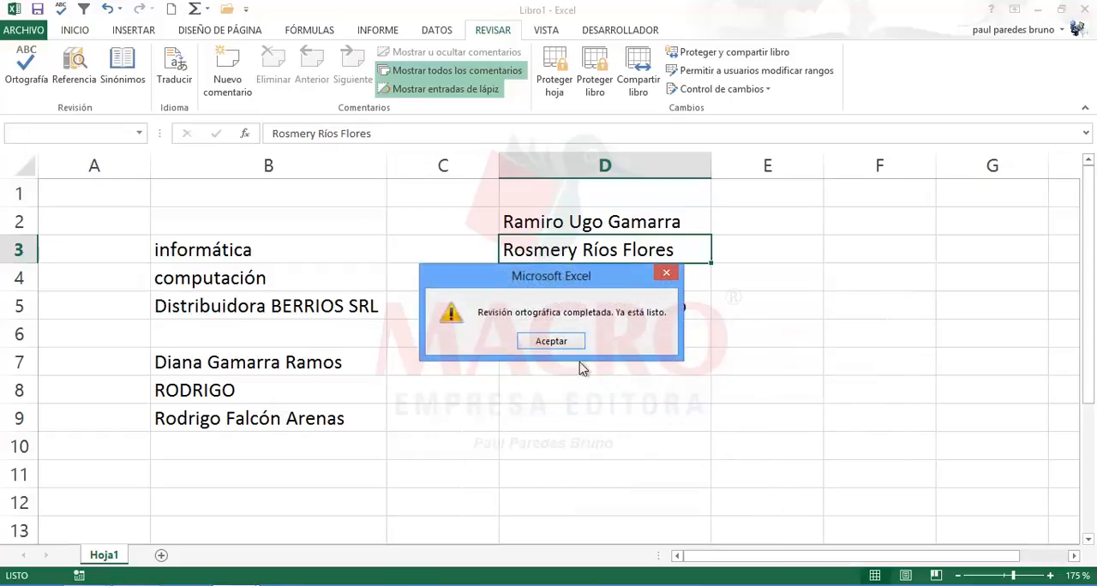
{"action": "left_click", "coordinate": [551, 341]}
{"action": "left_click", "coordinate": [511, 381]}
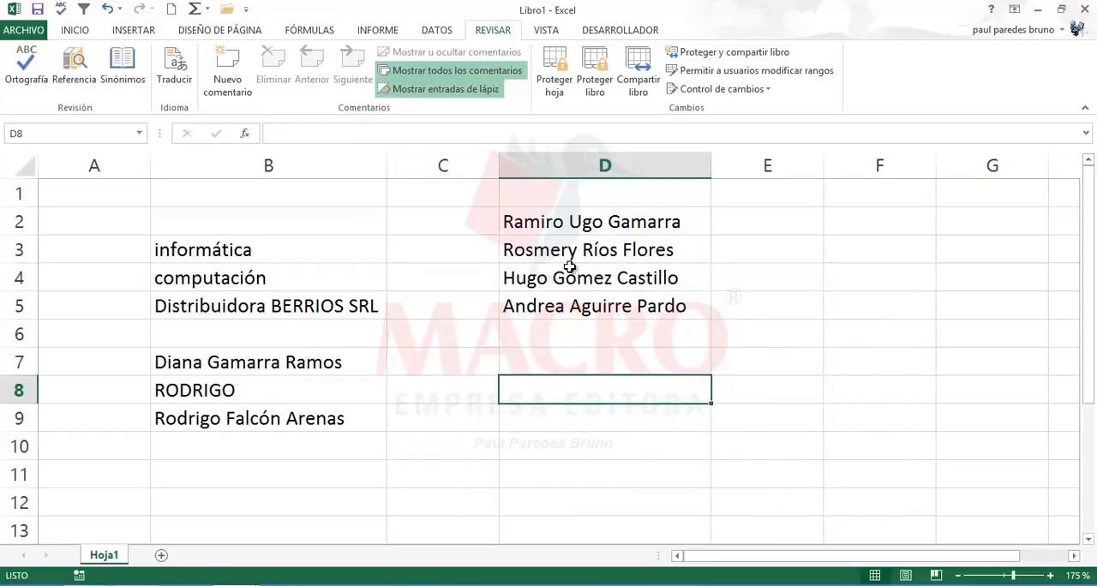
{"action": "left_click_drag", "start_coordinate": [558, 225], "coordinate": [542, 305]}
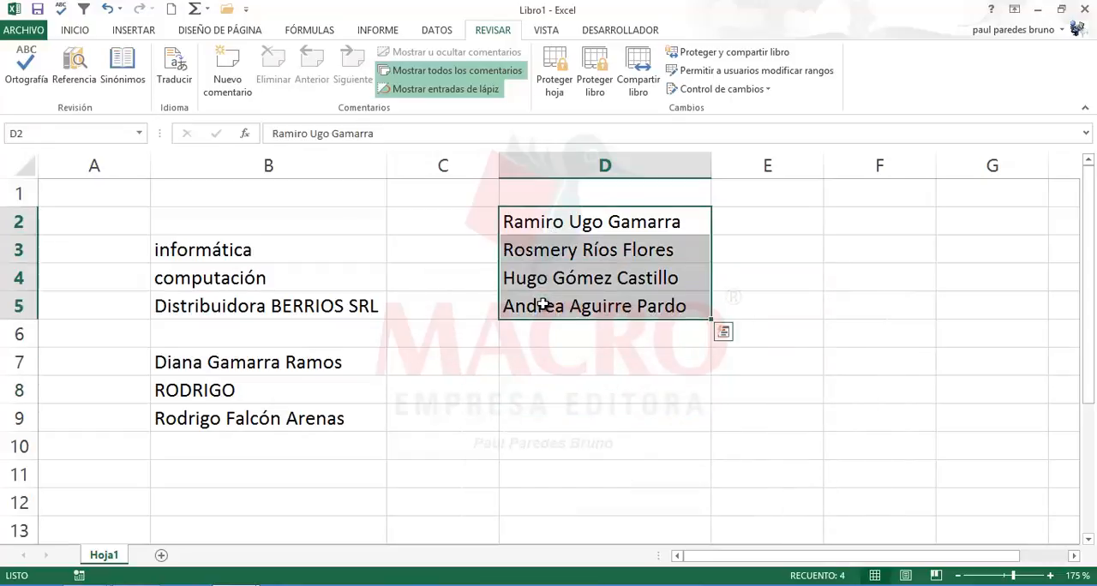
{"action": "left_click", "coordinate": [551, 253]}
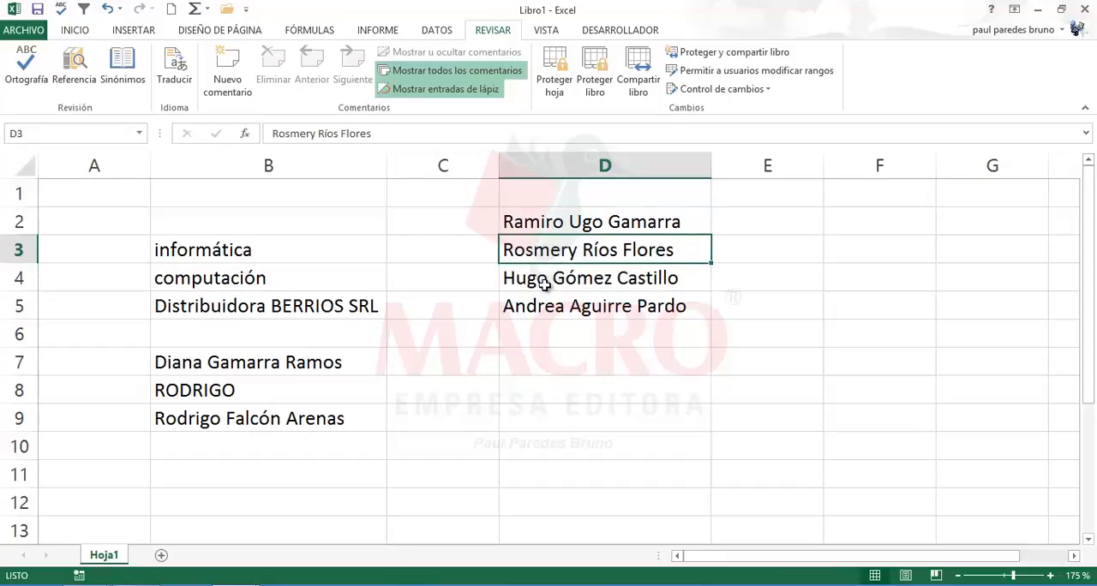
{"action": "left_click", "coordinate": [542, 296]}
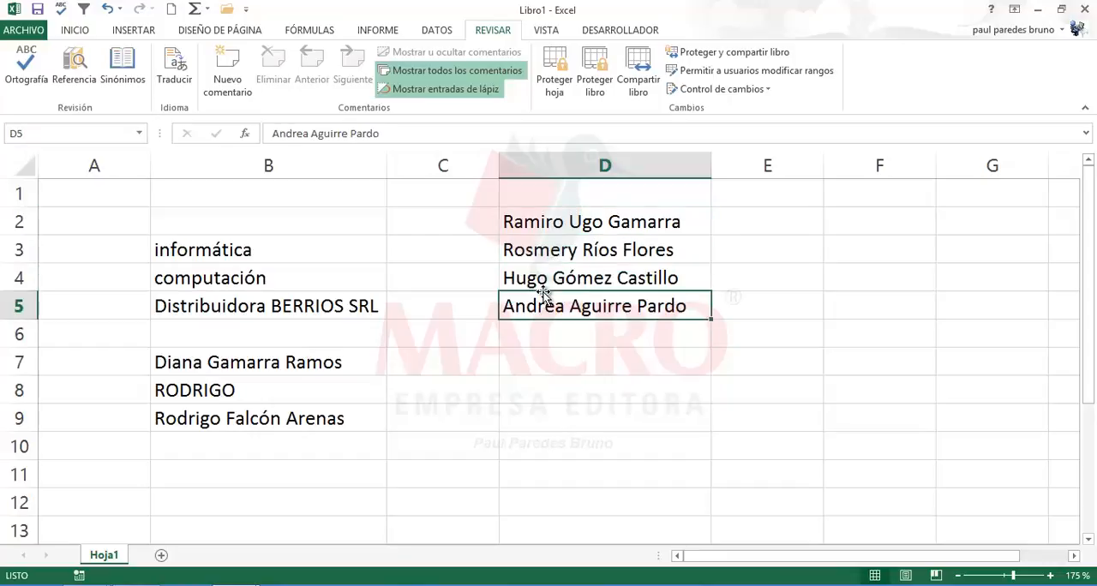
{"action": "left_click", "coordinate": [443, 387]}
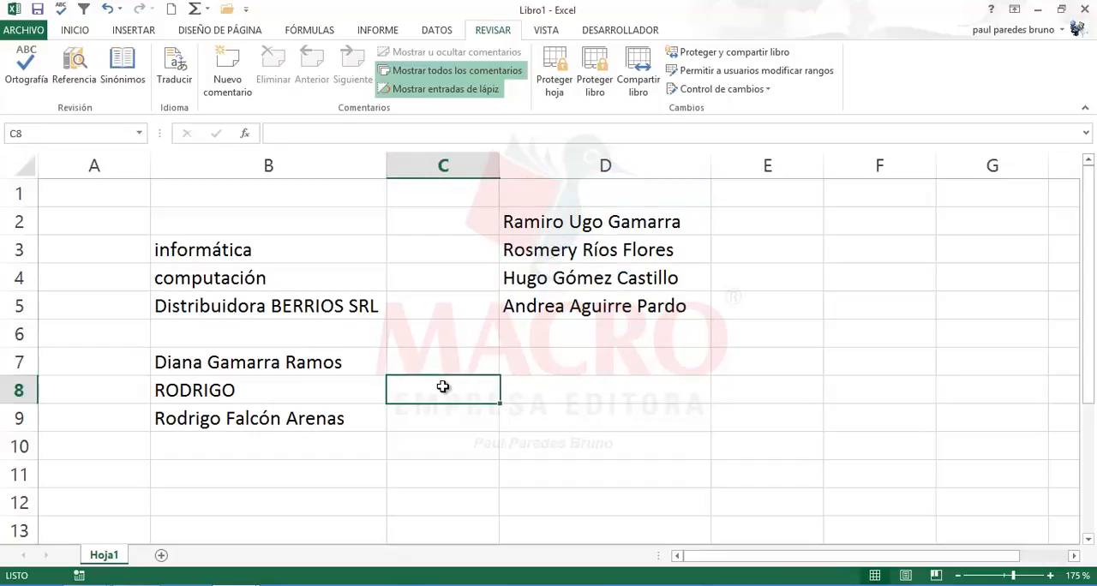
{"action": "left_click", "coordinate": [745, 368]}
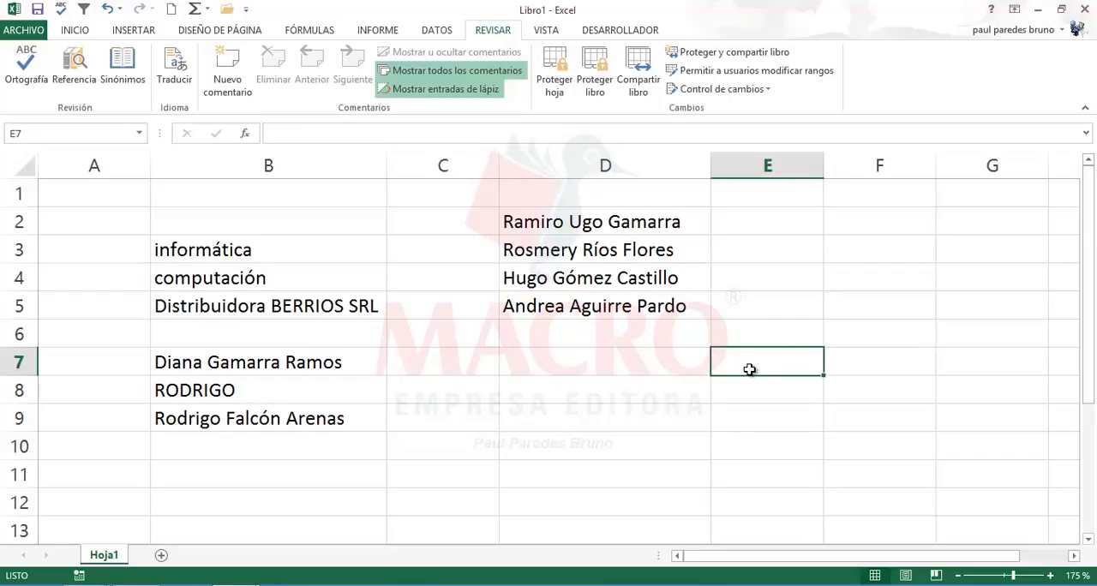
{"action": "left_click", "coordinate": [728, 436]}
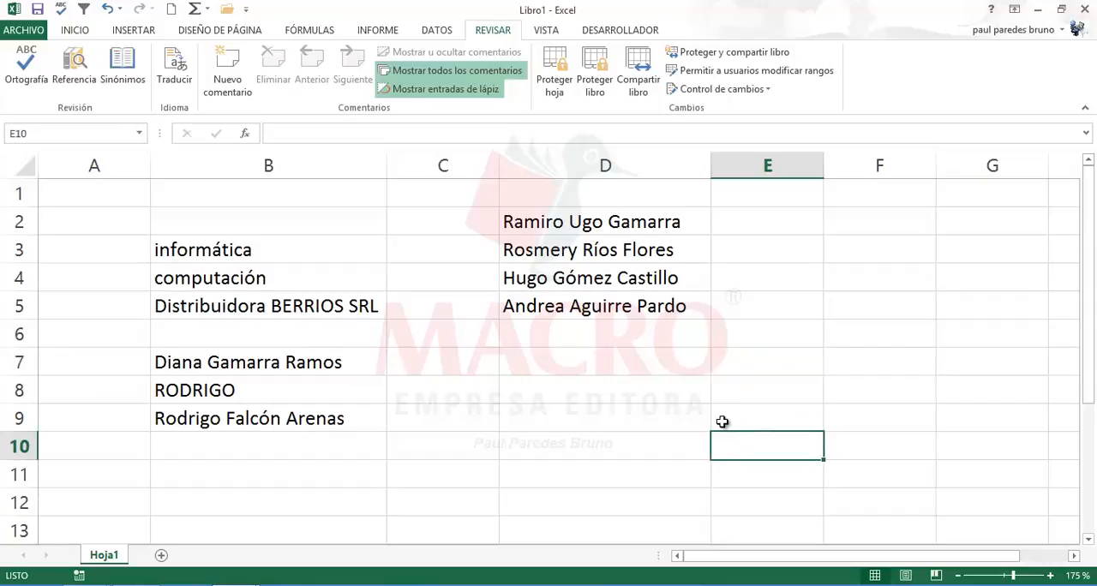
Step: Enter the full name from the custom list's fourth entry in E9
{"action": "left_click", "coordinate": [723, 422]}
{"action": "type", "text": "A"}
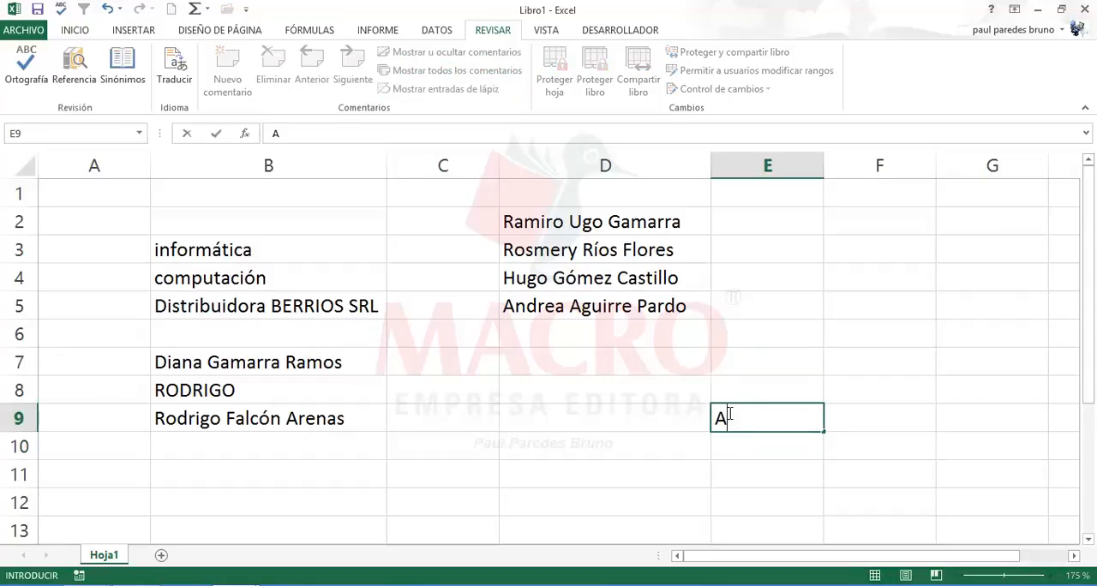
{"action": "type", "text": "ndrea Aguirre"}
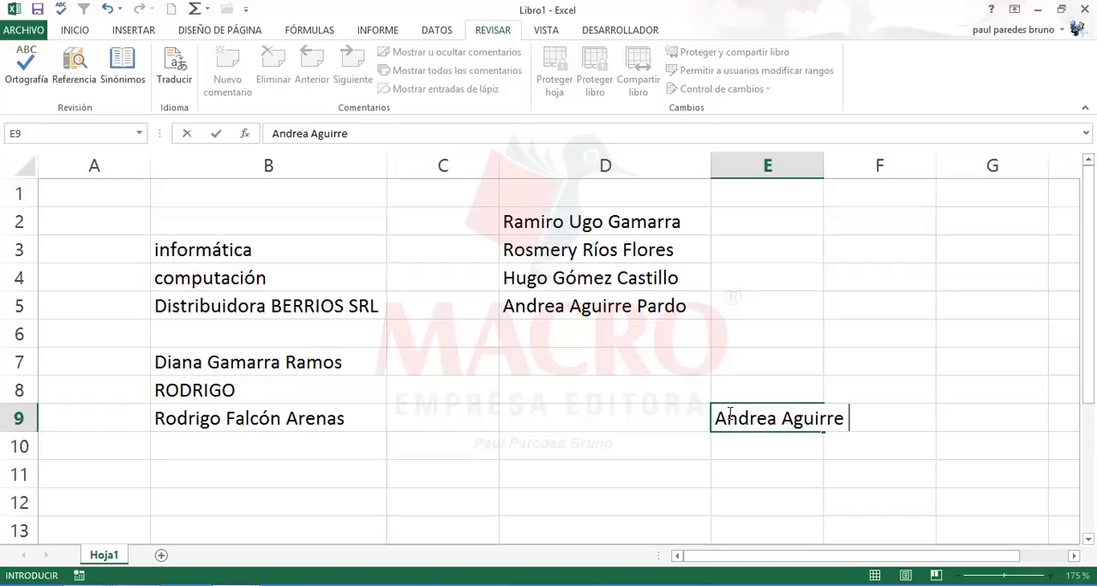
{"action": "type", "text": "Pardo"}
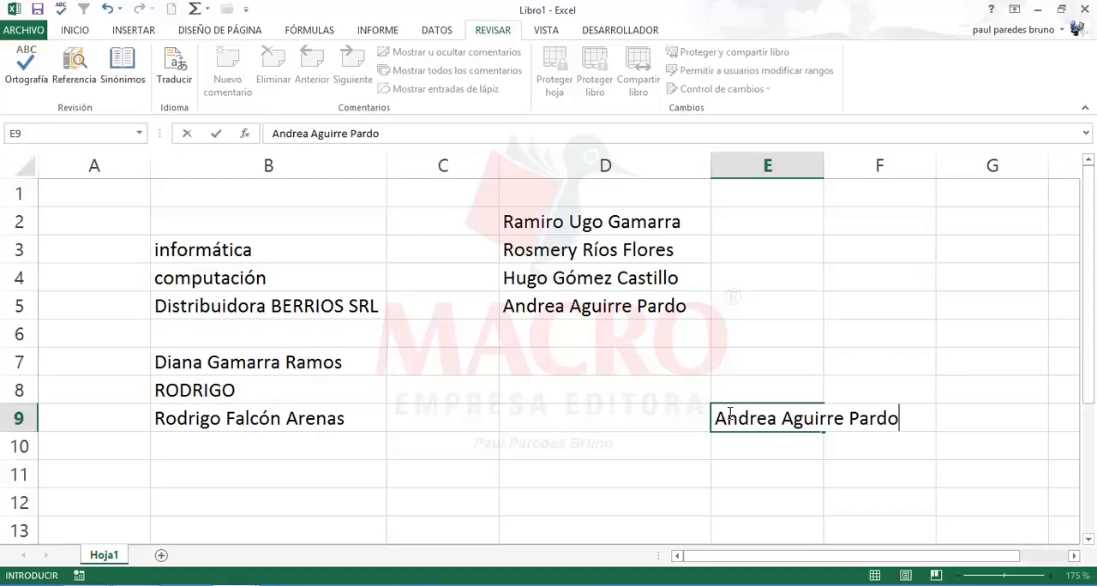
{"action": "key", "text": "Return"}
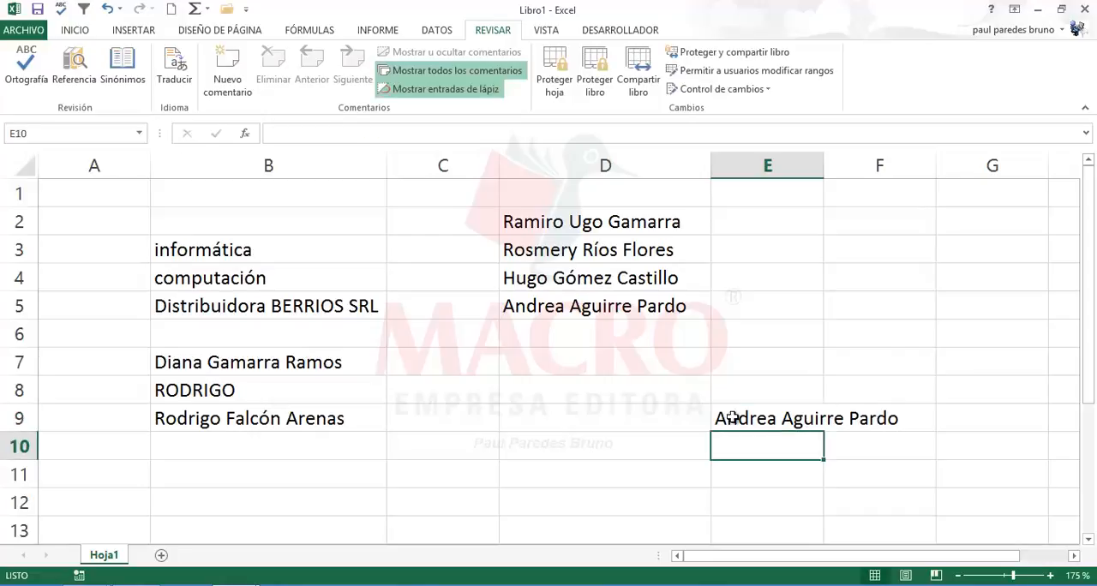
Step: AutoFill the custom list from E9 upward to E6 and downward to E12
{"action": "left_click", "coordinate": [732, 417]}
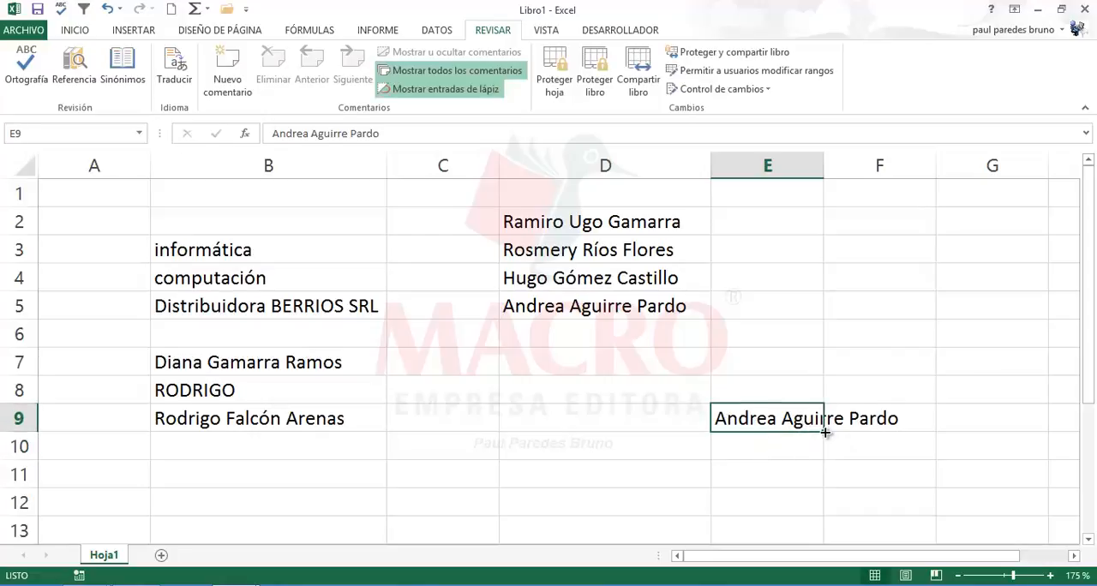
{"action": "left_click_drag", "start_coordinate": [823, 433], "coordinate": [828, 324]}
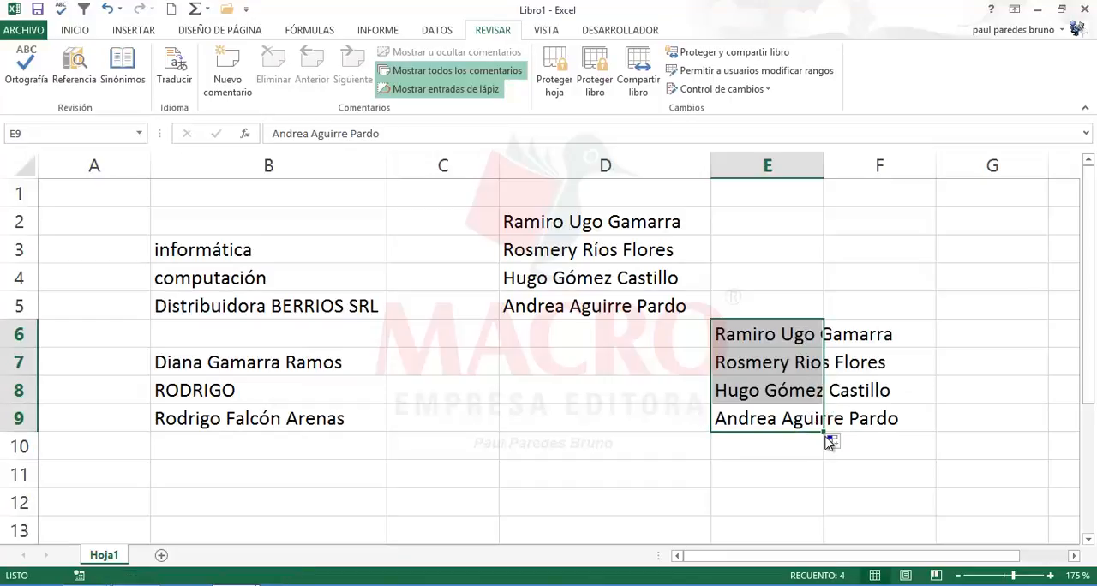
{"action": "left_click", "coordinate": [795, 419]}
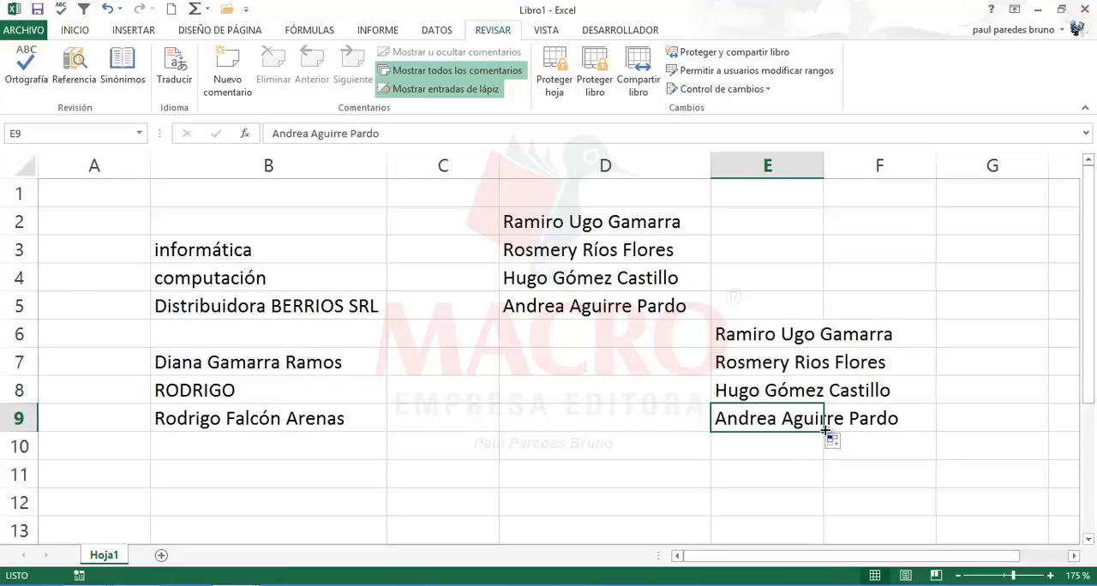
{"action": "left_click_drag", "start_coordinate": [824, 433], "coordinate": [824, 512]}
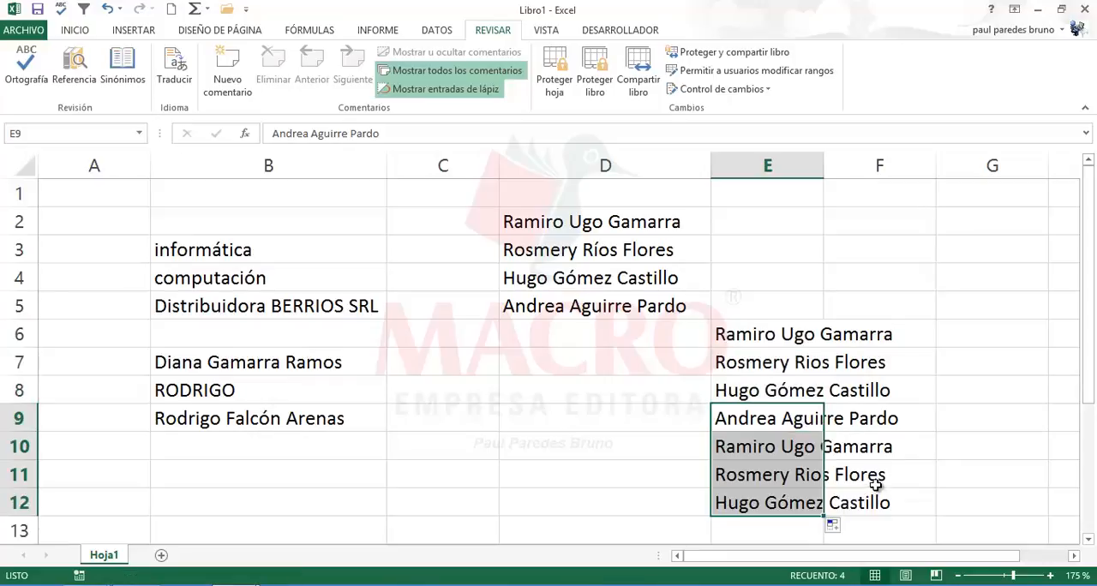
Step: AutoFill the custom list from E9 across to G9 and widen columns E, F and G to fit the names
{"action": "left_click", "coordinate": [747, 428]}
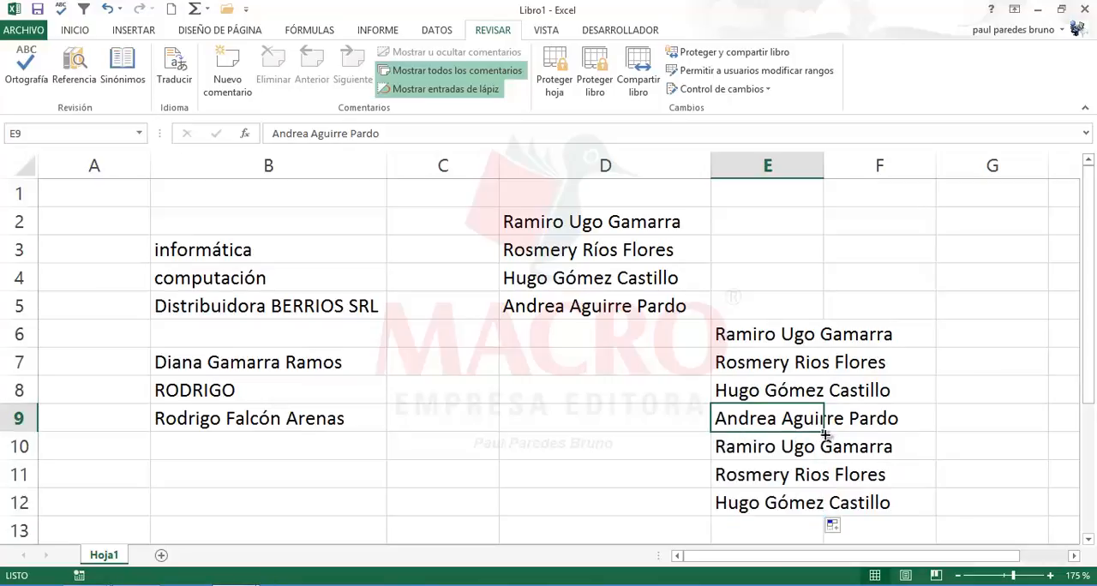
{"action": "left_click_drag", "start_coordinate": [824, 434], "coordinate": [1018, 429]}
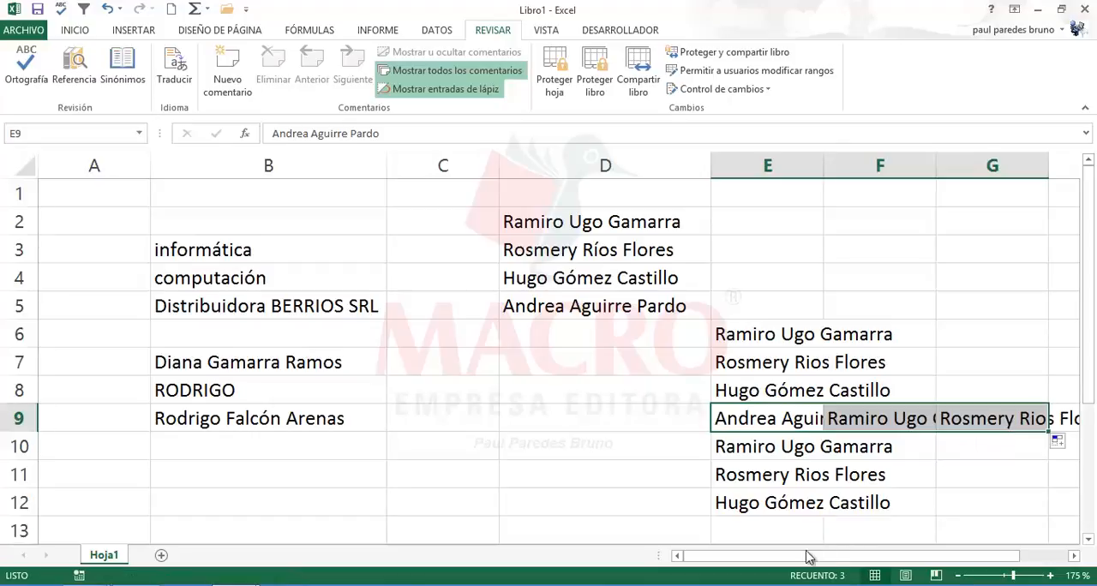
{"action": "left_click_drag", "start_coordinate": [807, 555], "coordinate": [864, 561]}
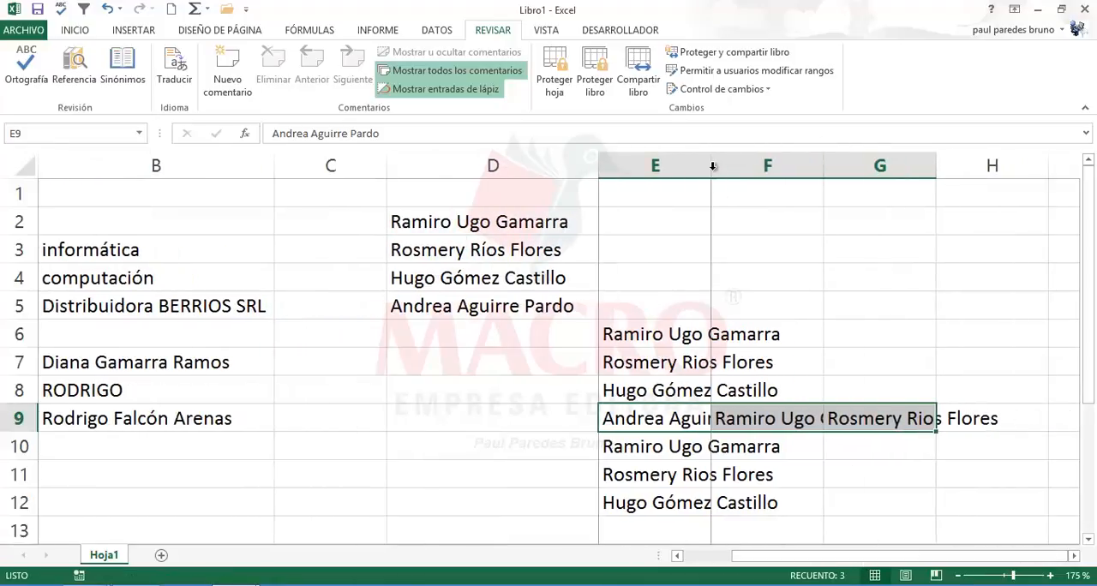
{"action": "left_click_drag", "start_coordinate": [711, 165], "coordinate": [790, 175]}
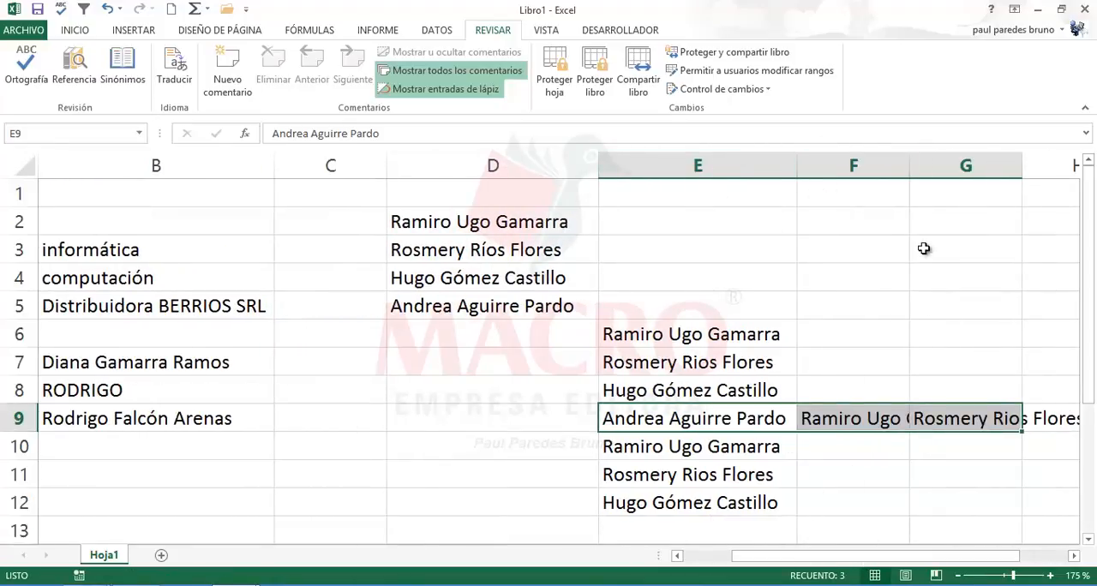
{"action": "left_click_drag", "start_coordinate": [908, 168], "coordinate": [984, 168]}
{"action": "left_click_drag", "start_coordinate": [860, 557], "coordinate": [946, 559]}
{"action": "double_click", "coordinate": [862, 166]}
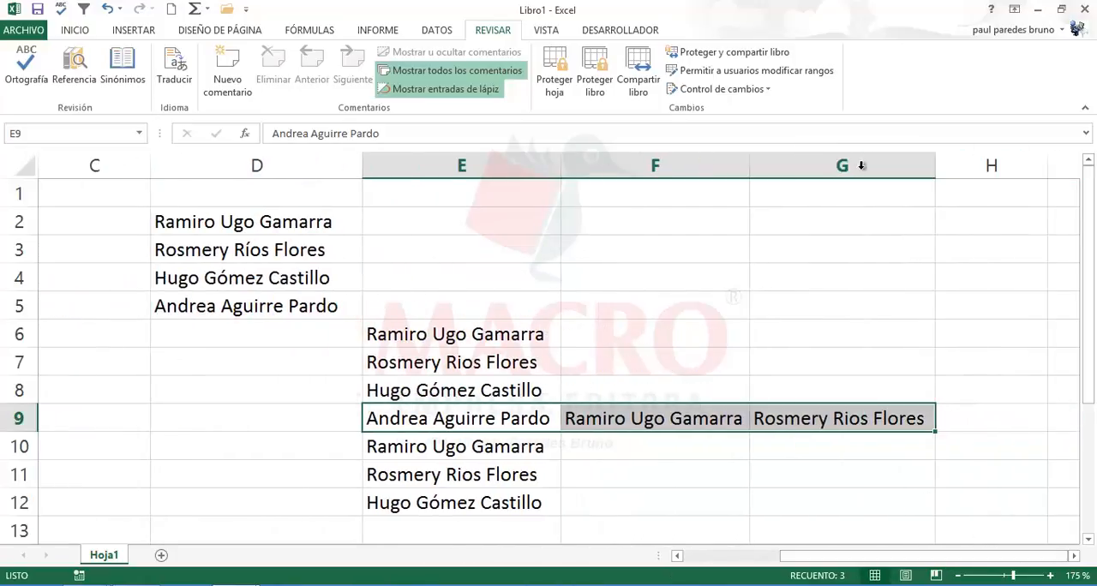
Step: Repeat the AutoFill of the name in E9 across the row to G9
{"action": "left_click", "coordinate": [745, 470]}
{"action": "left_click", "coordinate": [494, 416]}
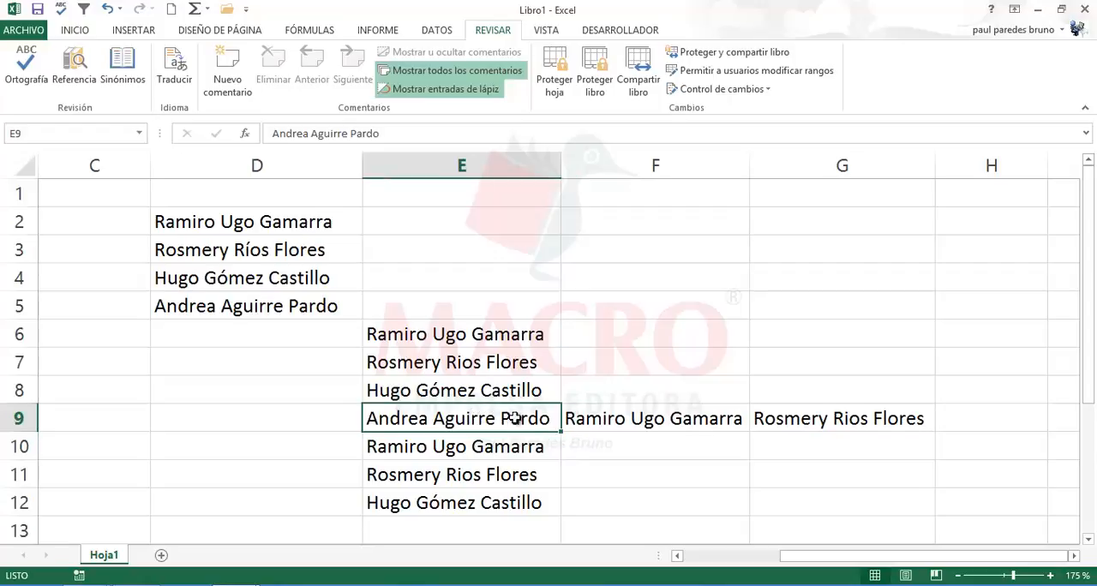
{"action": "left_click_drag", "start_coordinate": [563, 434], "coordinate": [891, 436]}
{"action": "left_click", "coordinate": [691, 450]}
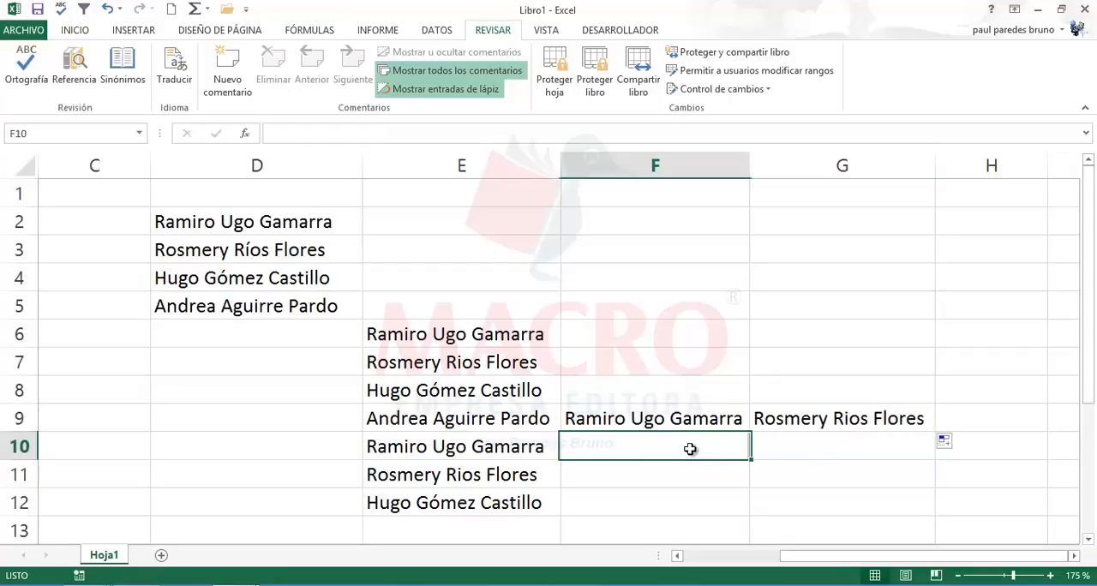
{"action": "left_click", "coordinate": [497, 425]}
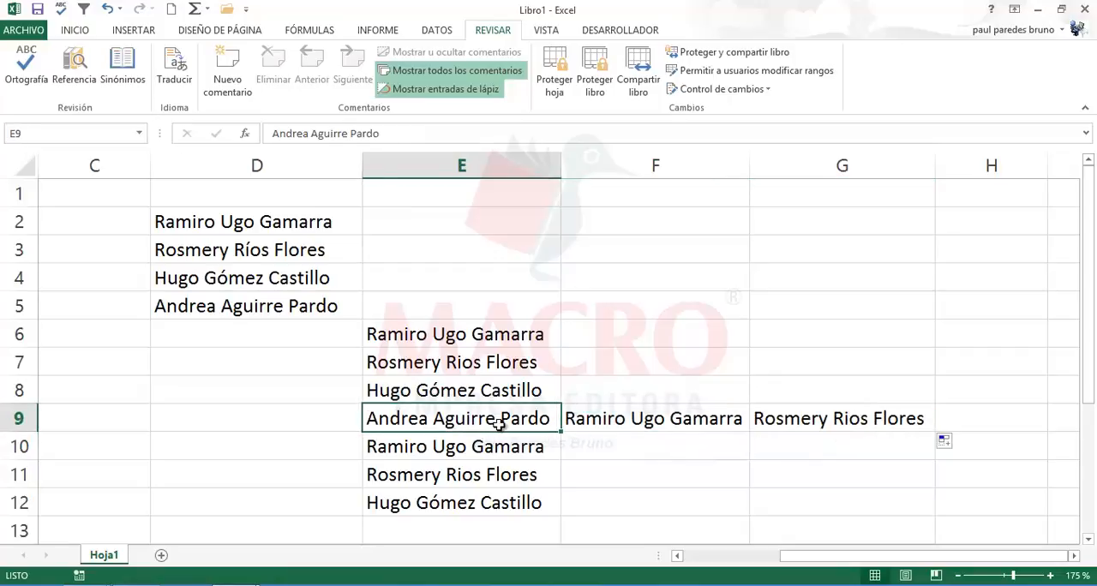
{"action": "left_click", "coordinate": [644, 420]}
{"action": "left_click", "coordinate": [828, 423]}
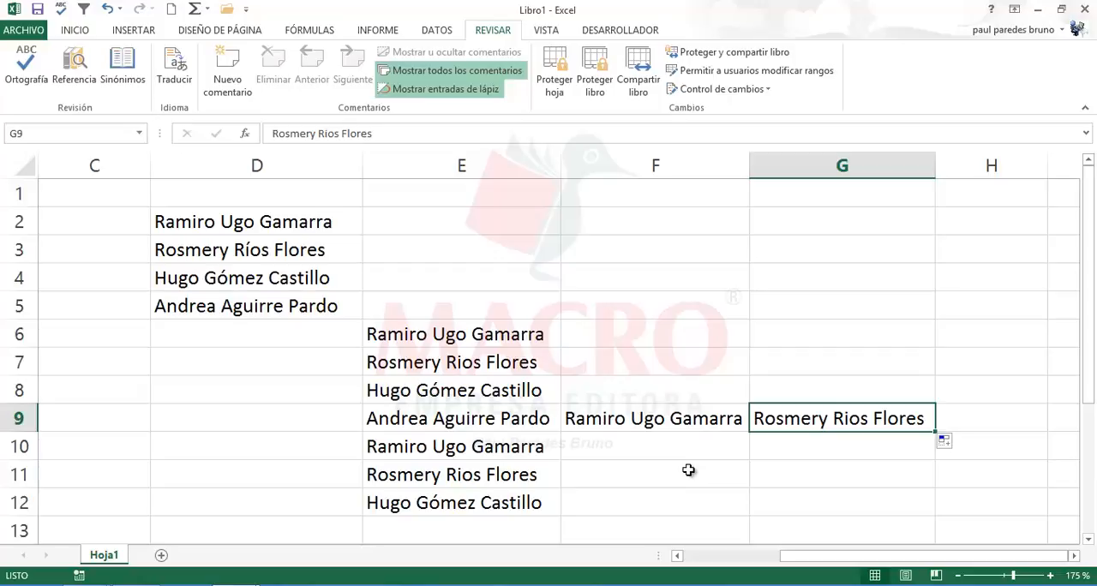
Step: Extend the AutoFill of the custom list from G9 across to H9
{"action": "left_click_drag", "start_coordinate": [936, 431], "coordinate": [951, 454]}
{"action": "left_click", "coordinate": [925, 448]}
{"action": "left_click", "coordinate": [626, 426]}
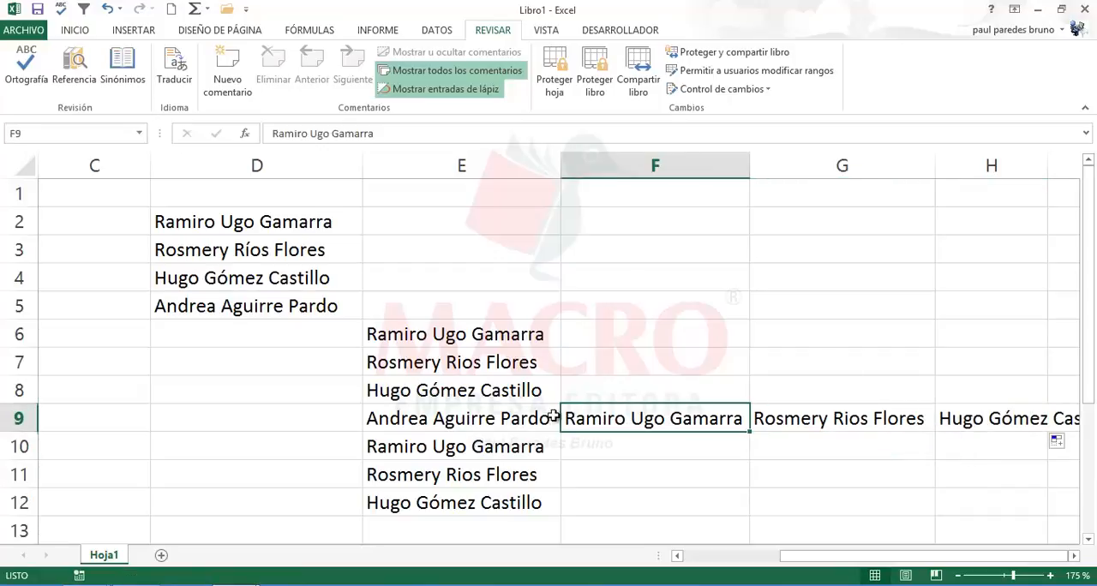
Step: Clear the names filled across row 9 from column F onward, covering rows 6 to 12
{"action": "left_click_drag", "start_coordinate": [406, 337], "coordinate": [1028, 508]}
{"action": "left_click", "coordinate": [888, 483]}
{"action": "left_click_drag", "start_coordinate": [660, 336], "coordinate": [1069, 519]}
{"action": "key", "text": "Delete"}
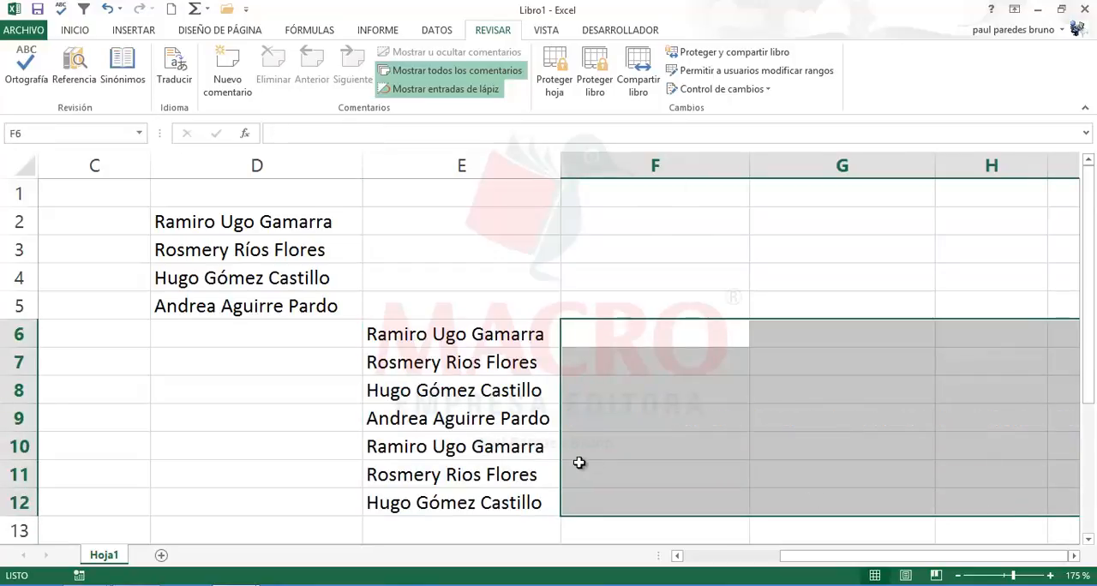
Step: Compare the names filled in column E, checking how the surname of the custom list's second entry is written
{"action": "left_click", "coordinate": [504, 465]}
{"action": "left_click", "coordinate": [464, 362]}
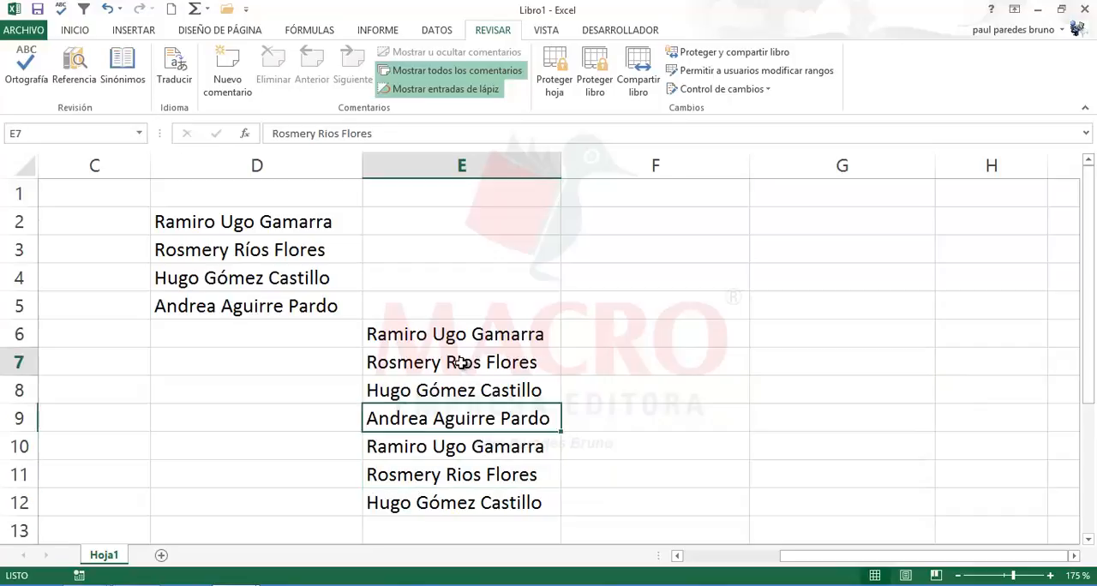
{"action": "left_click", "coordinate": [427, 437]}
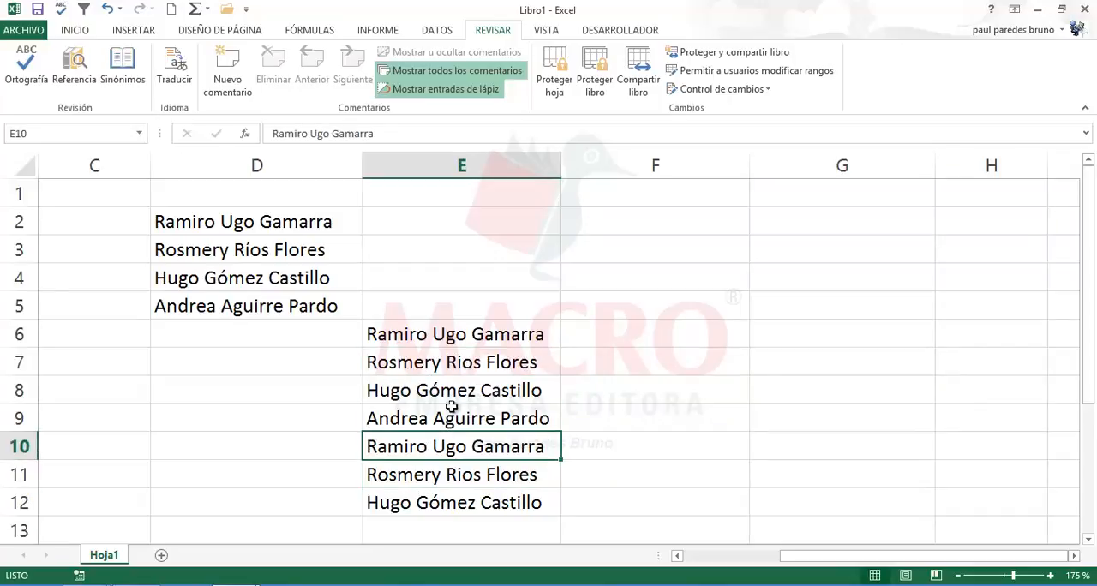
{"action": "left_click", "coordinate": [461, 363]}
{"action": "left_click", "coordinate": [454, 437]}
{"action": "left_click", "coordinate": [449, 390]}
{"action": "left_click", "coordinate": [453, 363]}
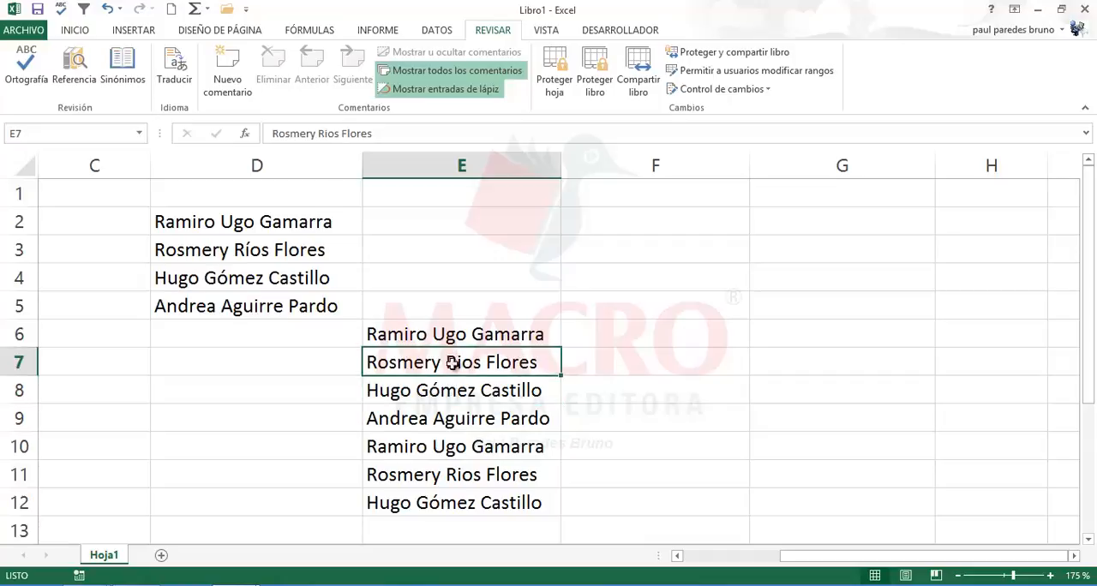
{"action": "left_click", "coordinate": [444, 442]}
{"action": "left_click", "coordinate": [446, 473]}
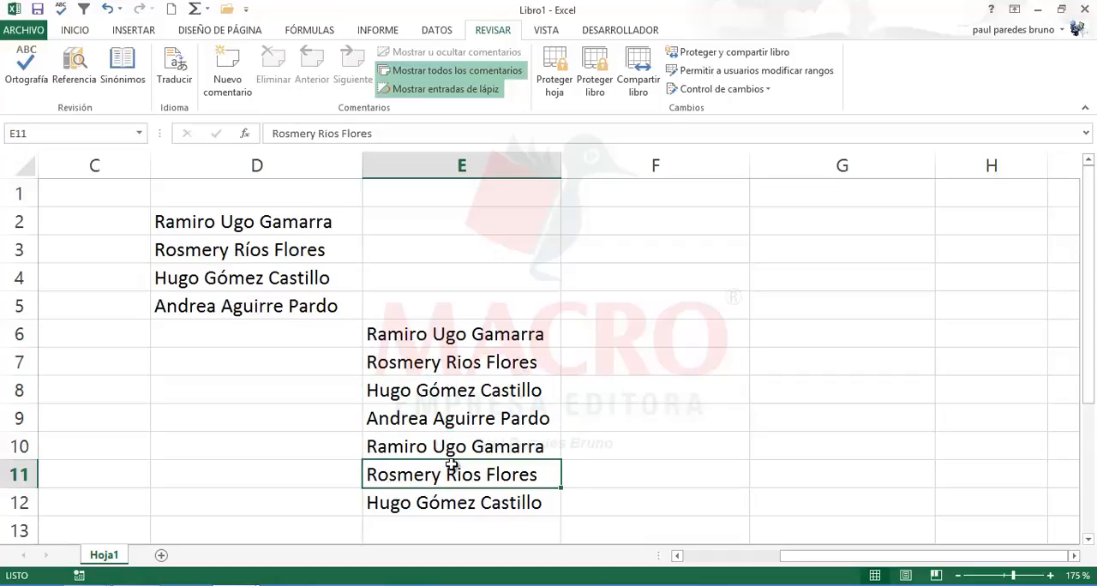
Step: Clear the filled names from E6:E12
{"action": "left_click_drag", "start_coordinate": [467, 334], "coordinate": [473, 497]}
{"action": "key", "text": "Delete"}
{"action": "left_click", "coordinate": [402, 392]}
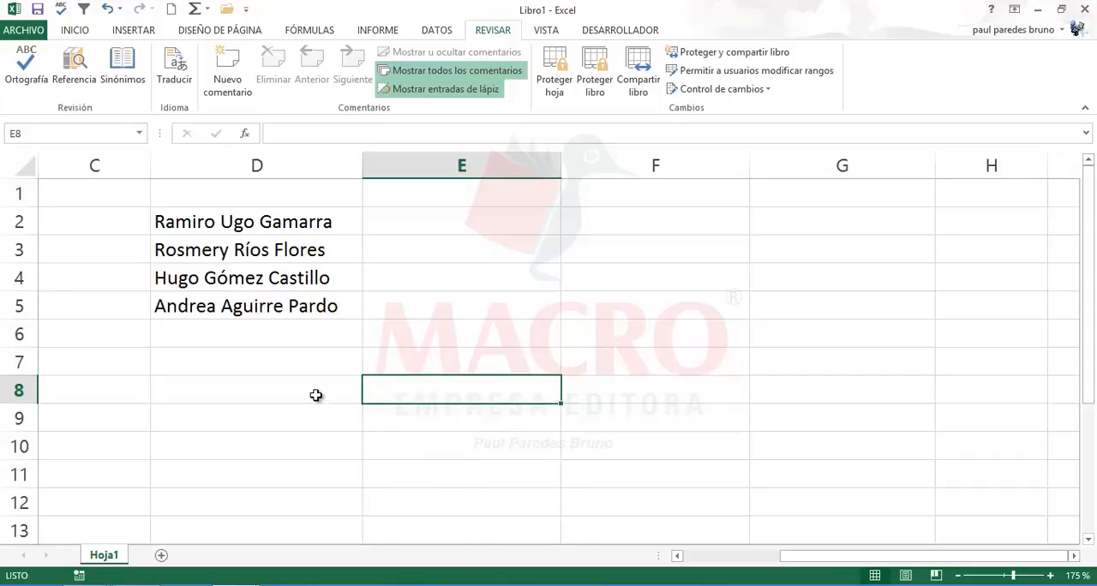
{"action": "left_click", "coordinate": [343, 400]}
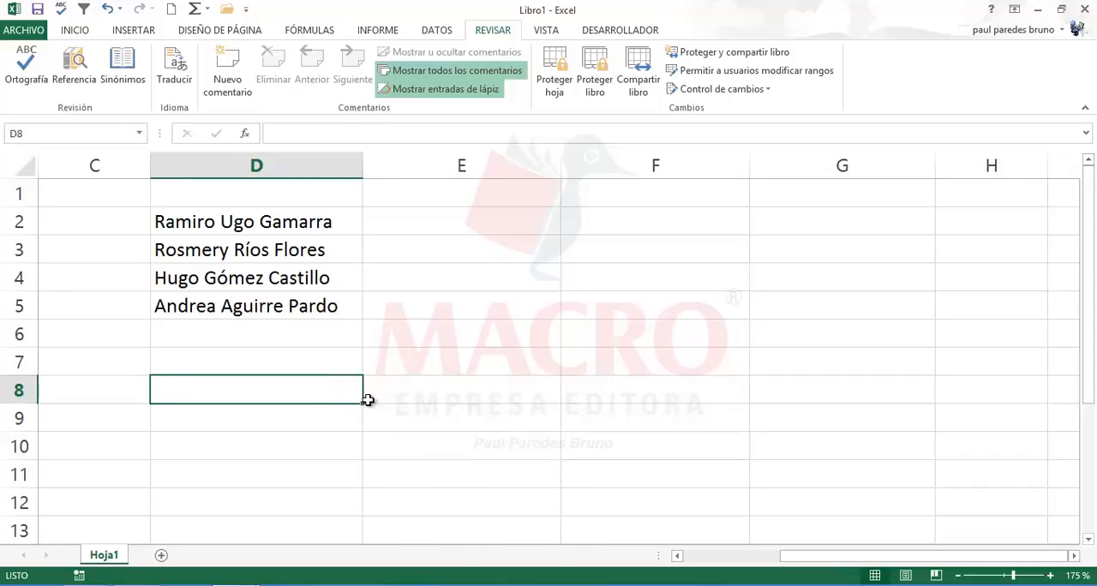
Step: Edit the custom name list so the second entry's first surname has an accented í, and save the list
{"action": "left_click", "coordinate": [23, 30]}
{"action": "left_click", "coordinate": [40, 391]}
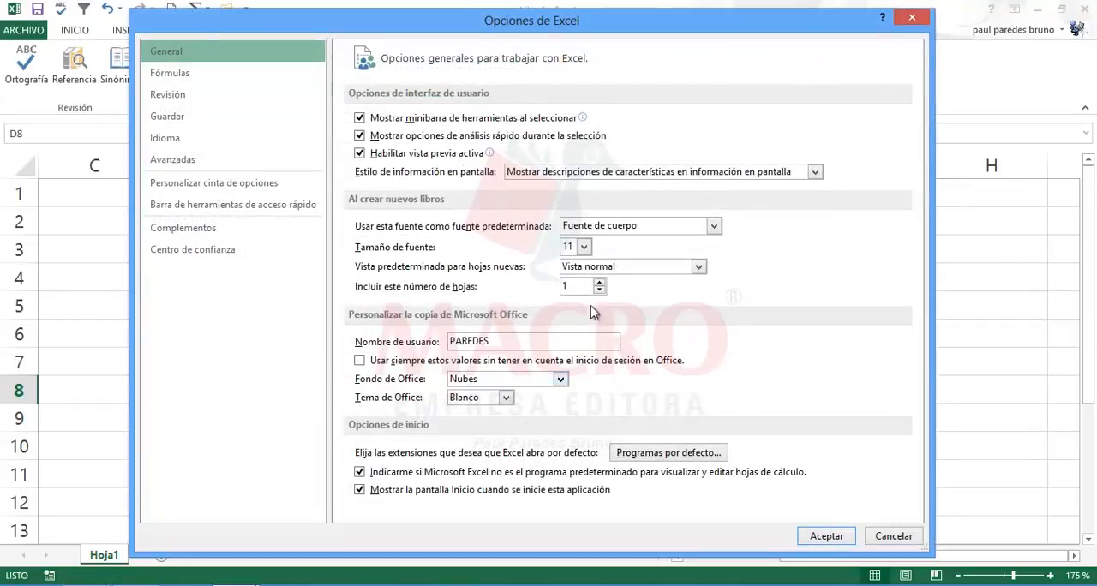
{"action": "left_click", "coordinate": [180, 159]}
{"action": "left_click_drag", "start_coordinate": [914, 154], "coordinate": [915, 469]}
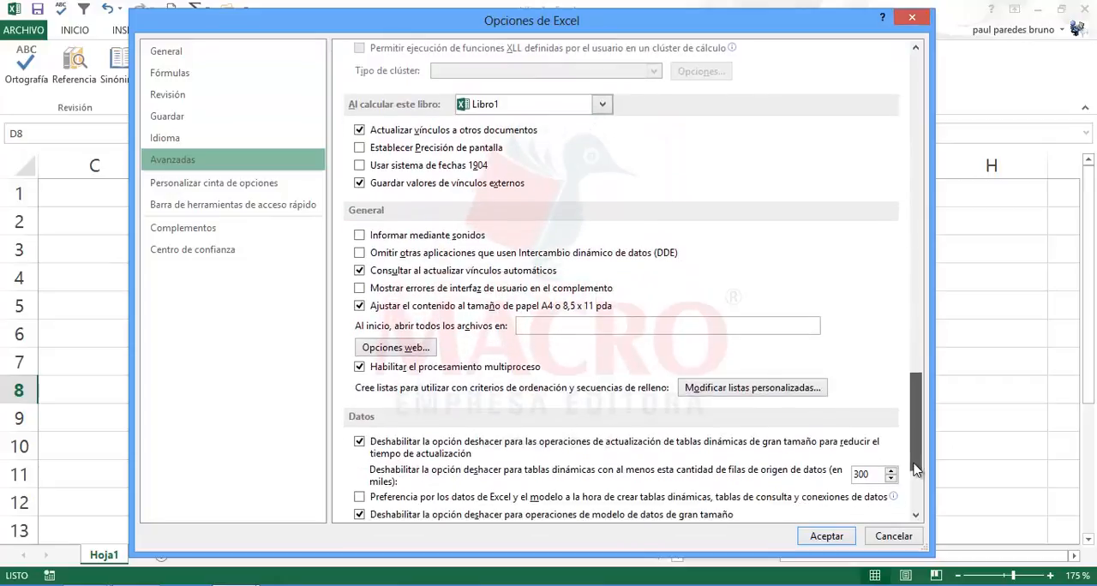
{"action": "left_click", "coordinate": [754, 390]}
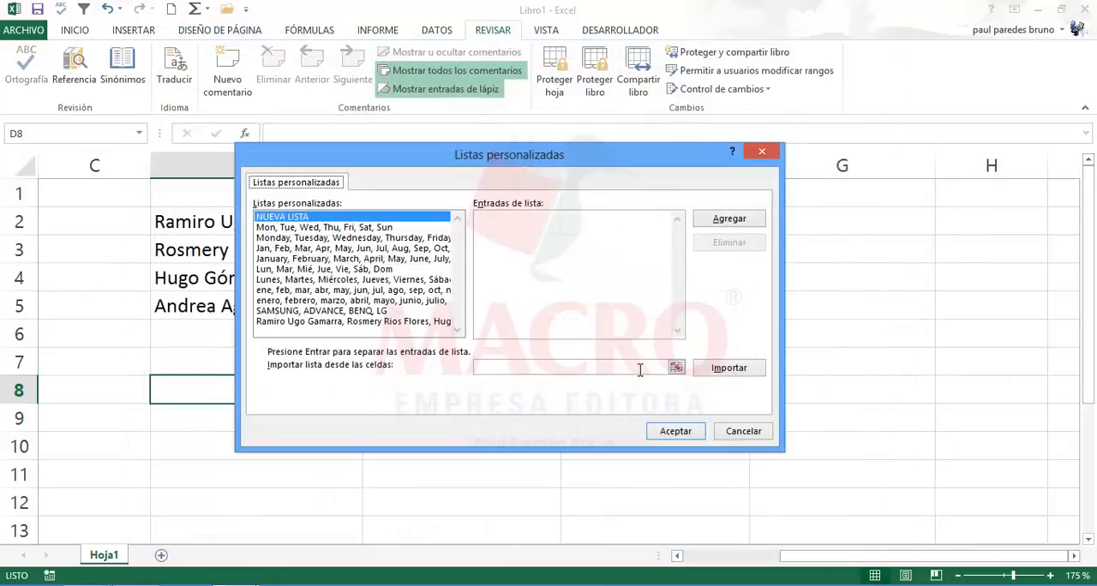
{"action": "left_click", "coordinate": [322, 323]}
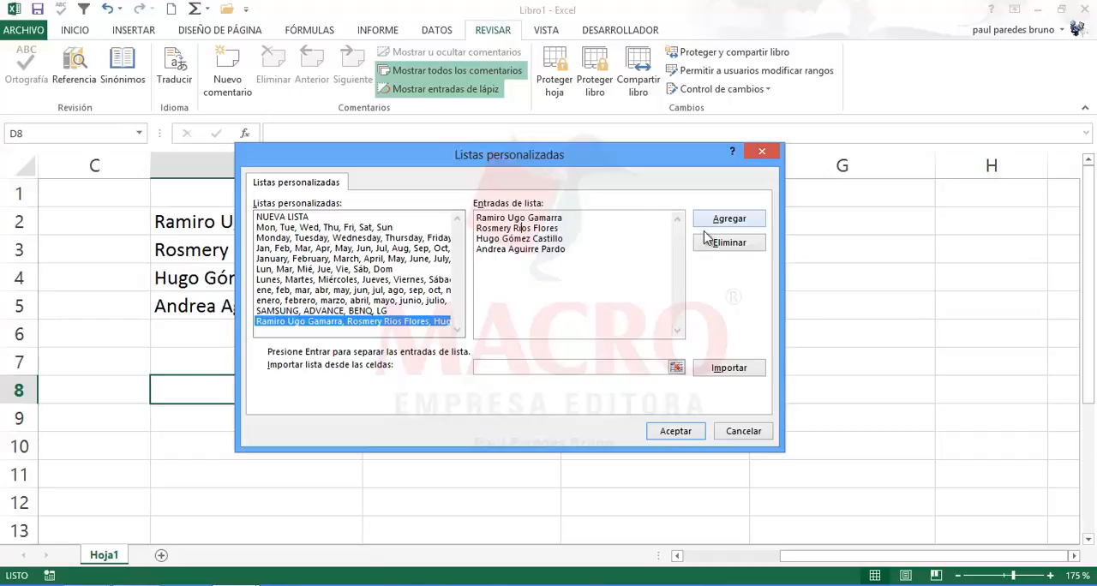
{"action": "left_click", "coordinate": [730, 224]}
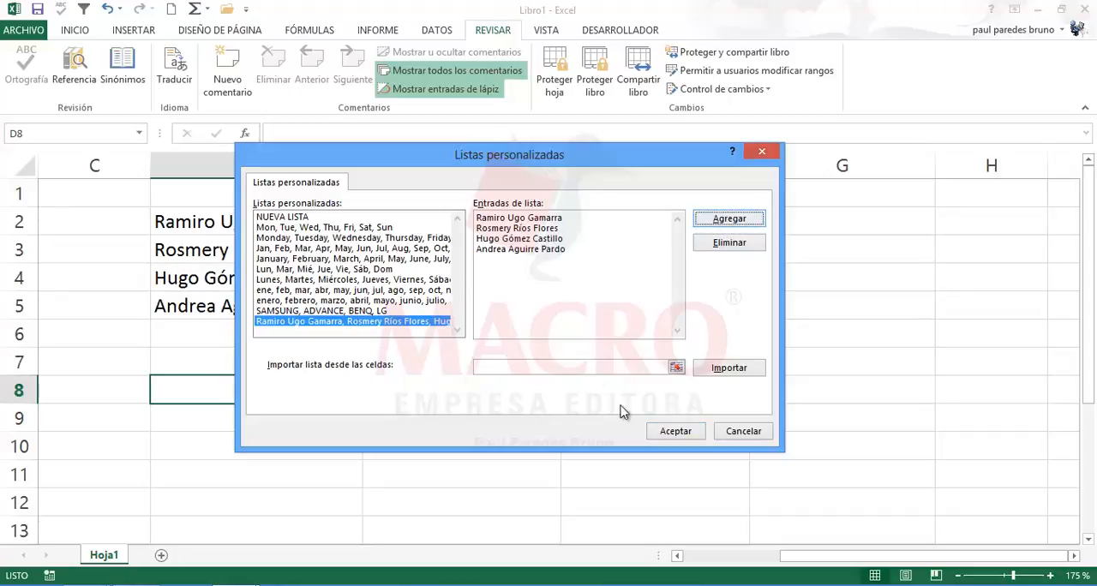
{"action": "left_click", "coordinate": [670, 433]}
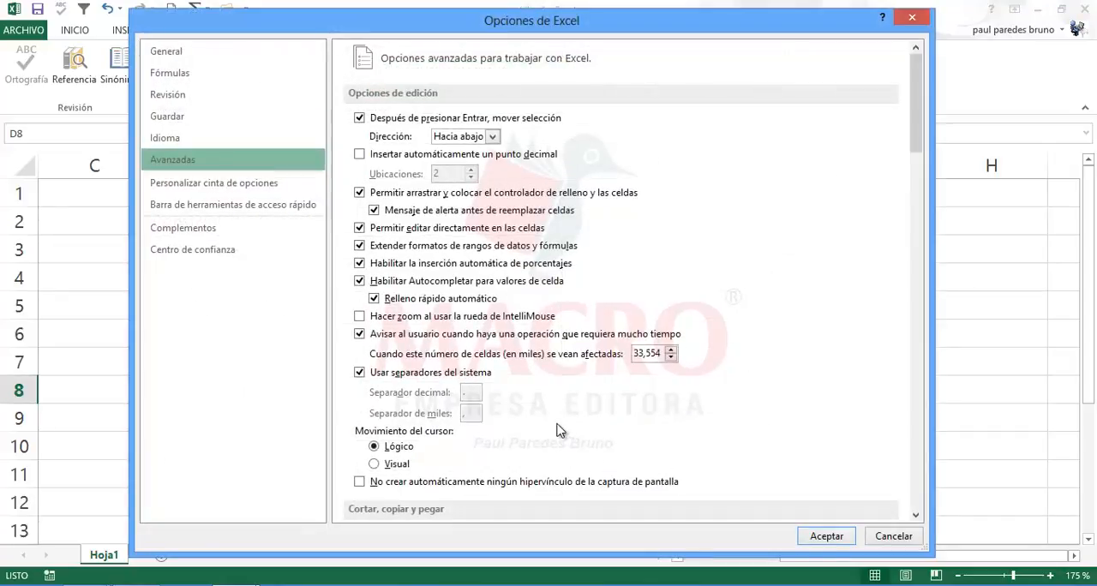
{"action": "left_click", "coordinate": [826, 536]}
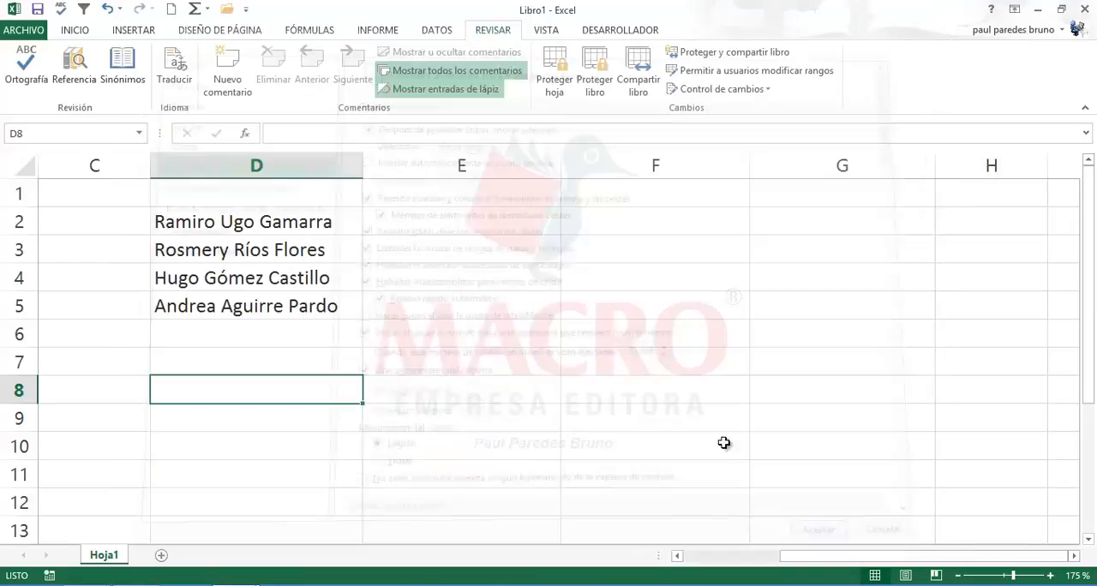
Step: Enter the full name from the custom list's third entry in E2
{"action": "left_click", "coordinate": [502, 288]}
{"action": "left_click_drag", "start_coordinate": [820, 556], "coordinate": [688, 556]}
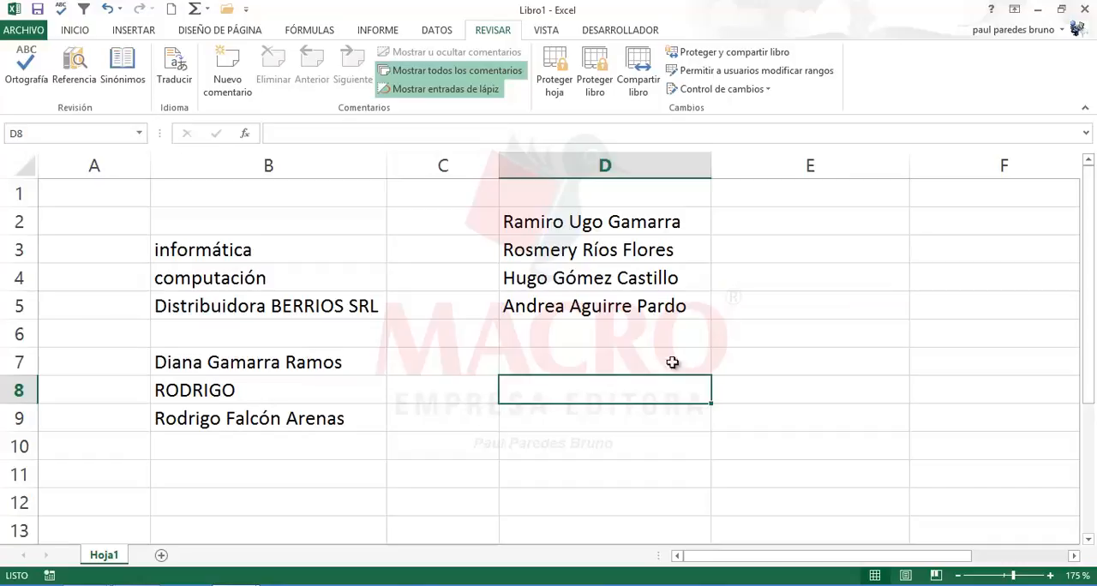
{"action": "left_click", "coordinate": [855, 228]}
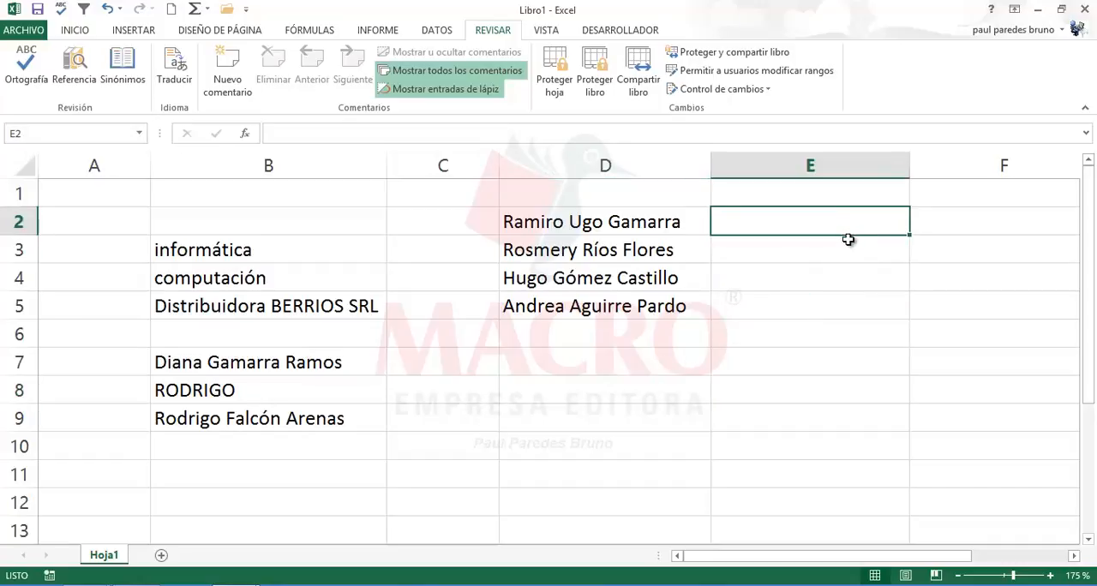
{"action": "type", "text": "Hug"}
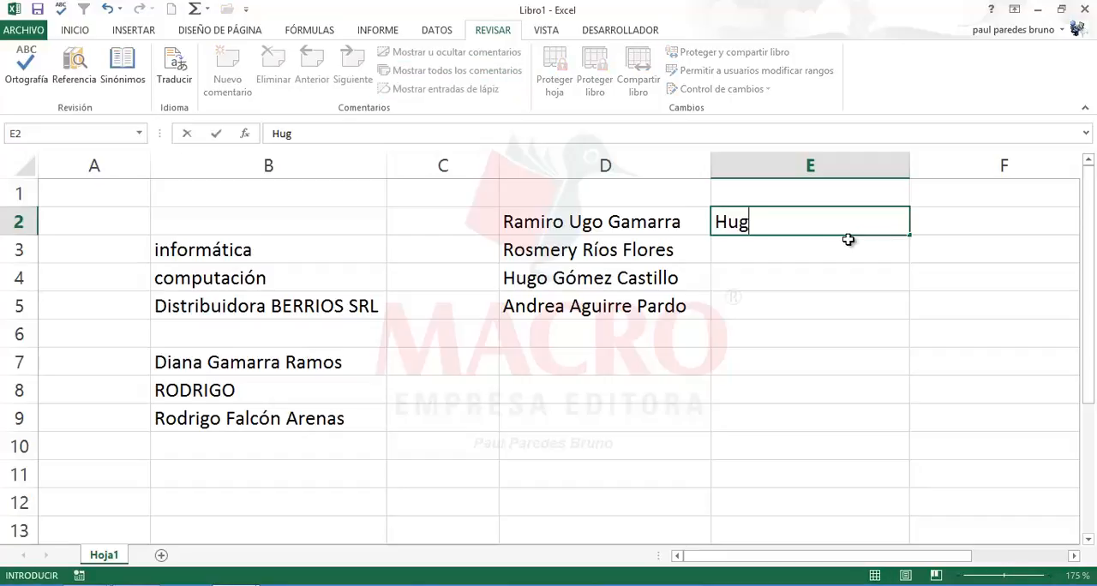
{"action": "type", "text": "o Gómez"}
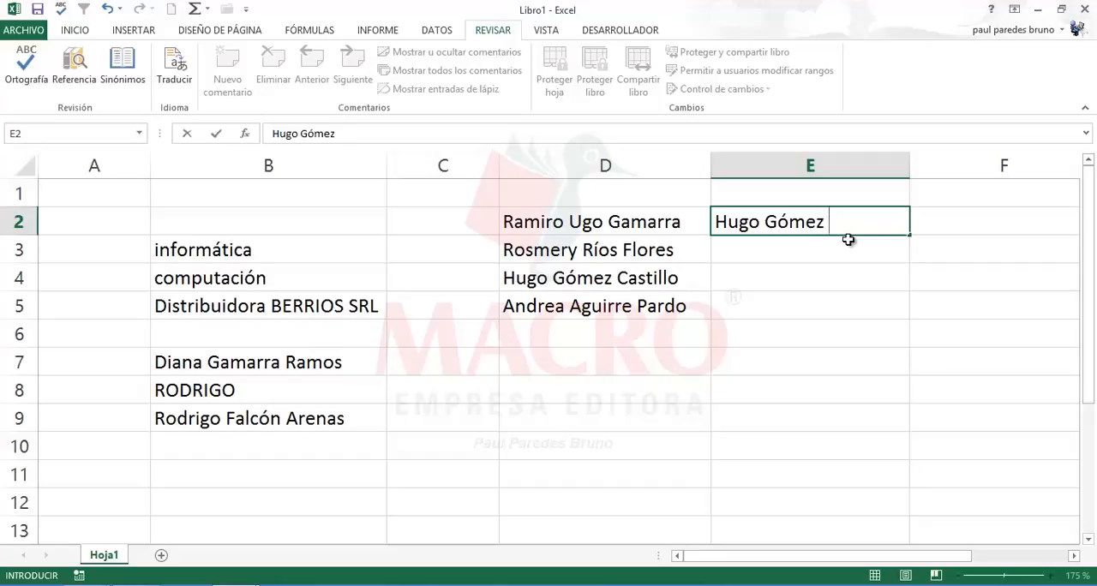
{"action": "type", "text": " Castillo"}
{"action": "key", "text": "Return"}
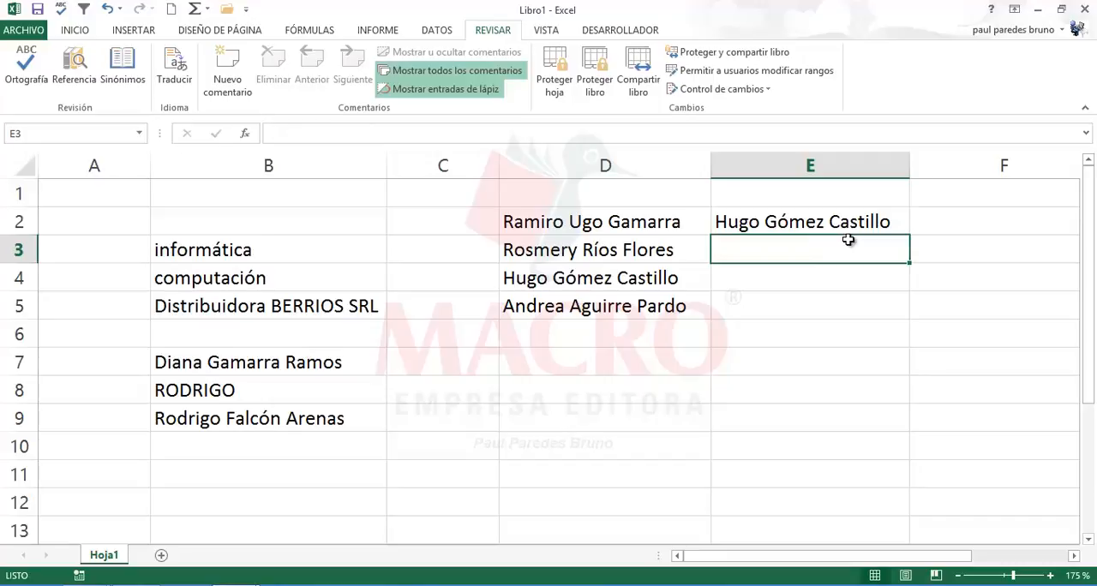
Step: AutoFill the corrected custom list from E2 down to E9 and slightly widen column E
{"action": "left_click", "coordinate": [848, 227]}
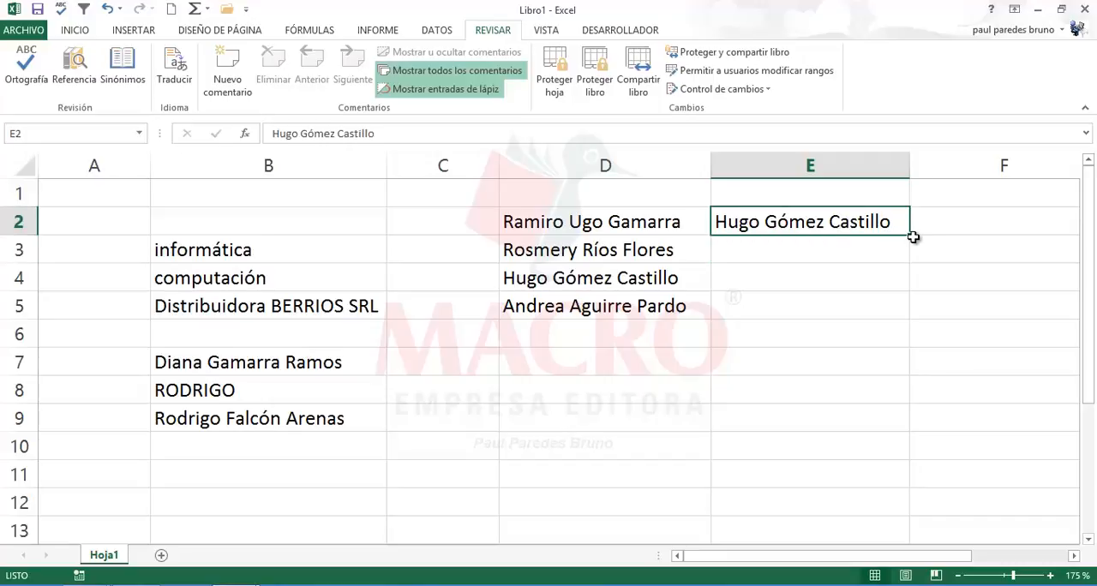
{"action": "left_click_drag", "start_coordinate": [913, 237], "coordinate": [909, 432]}
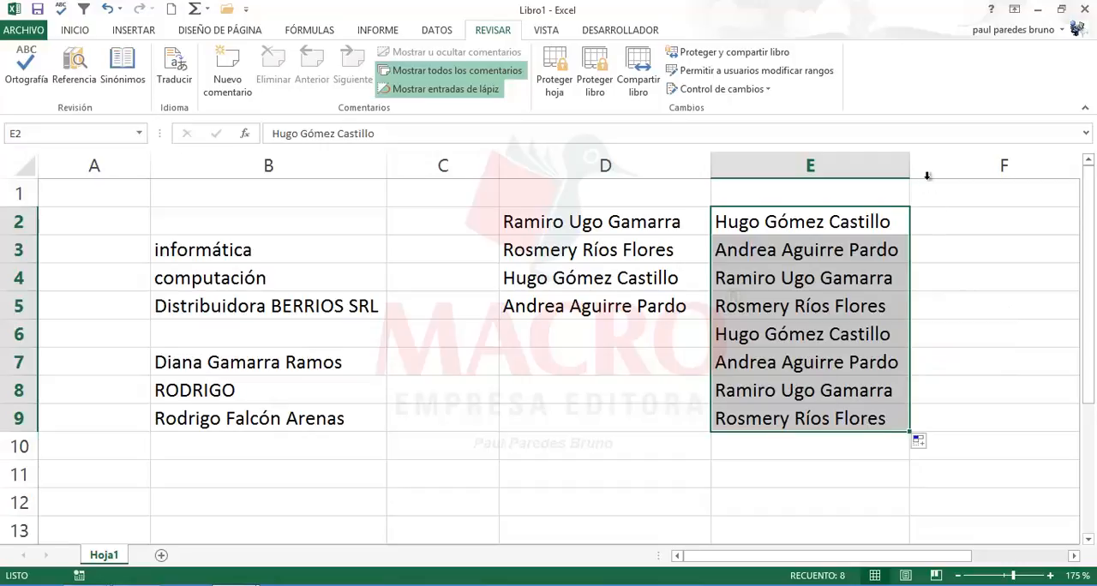
{"action": "left_click_drag", "start_coordinate": [913, 170], "coordinate": [916, 171]}
{"action": "left_click", "coordinate": [799, 313]}
{"action": "left_click", "coordinate": [759, 369]}
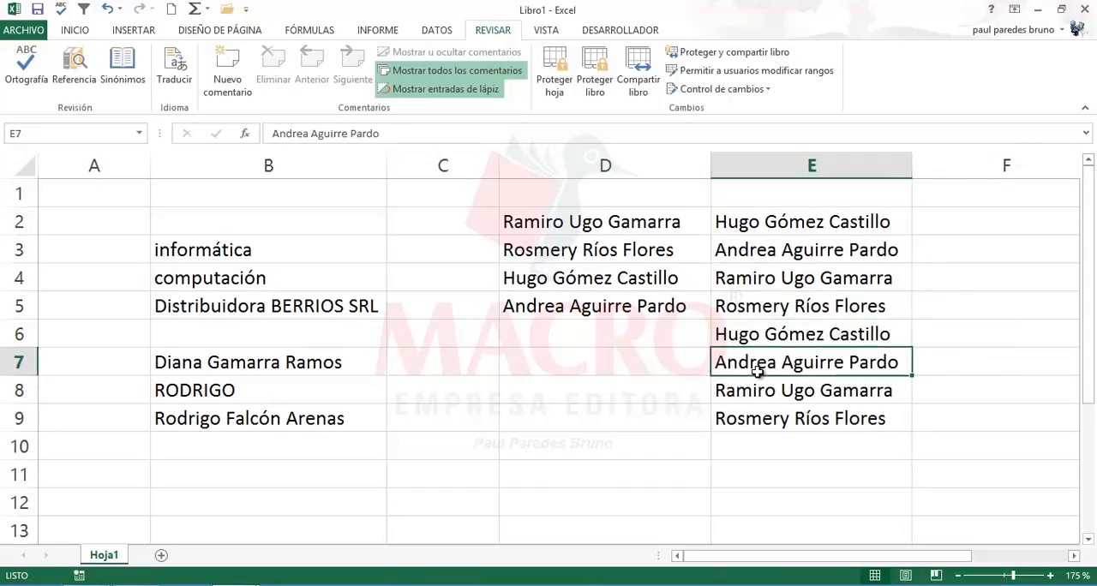
{"action": "left_click", "coordinate": [777, 310]}
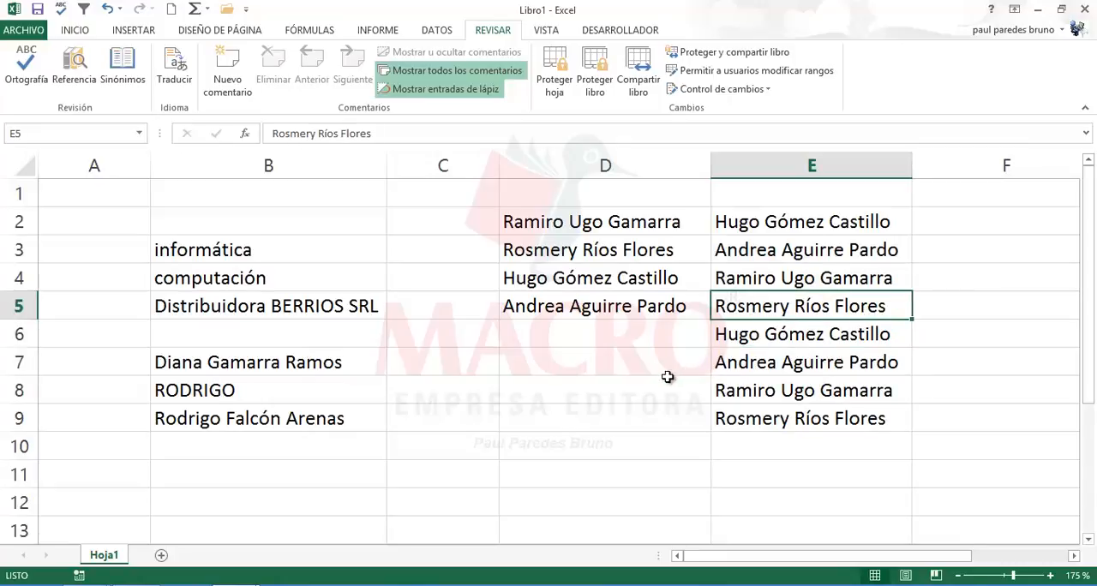
Step: Switch to the workbook Como digitar en Excel and select cell D8 on the Textos sheet
{"action": "left_click", "coordinate": [510, 385]}
{"action": "left_click", "coordinate": [425, 392]}
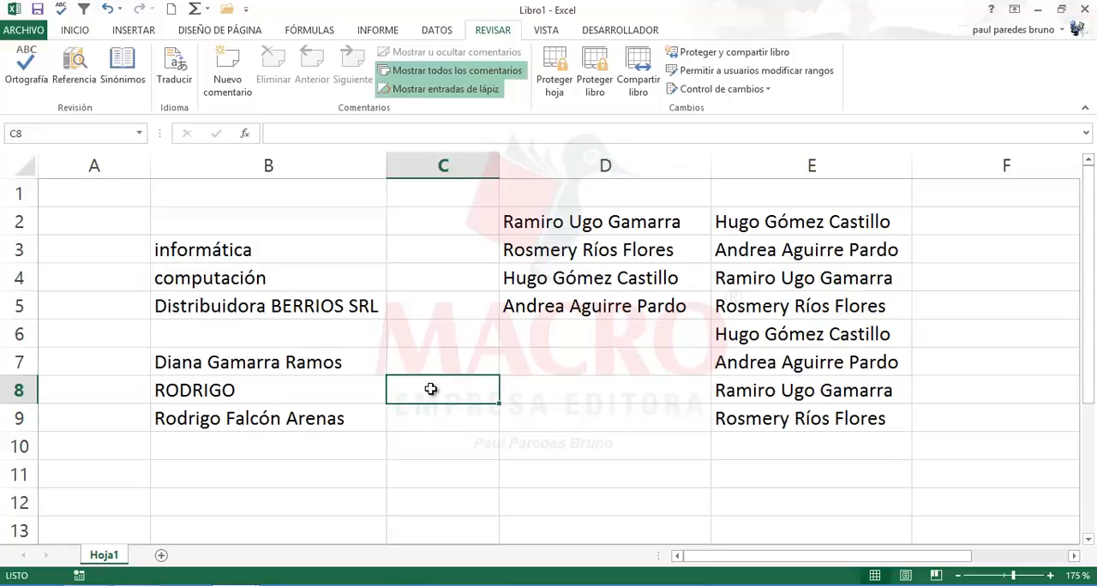
{"action": "mouse_move", "coordinate": [249, 579]}
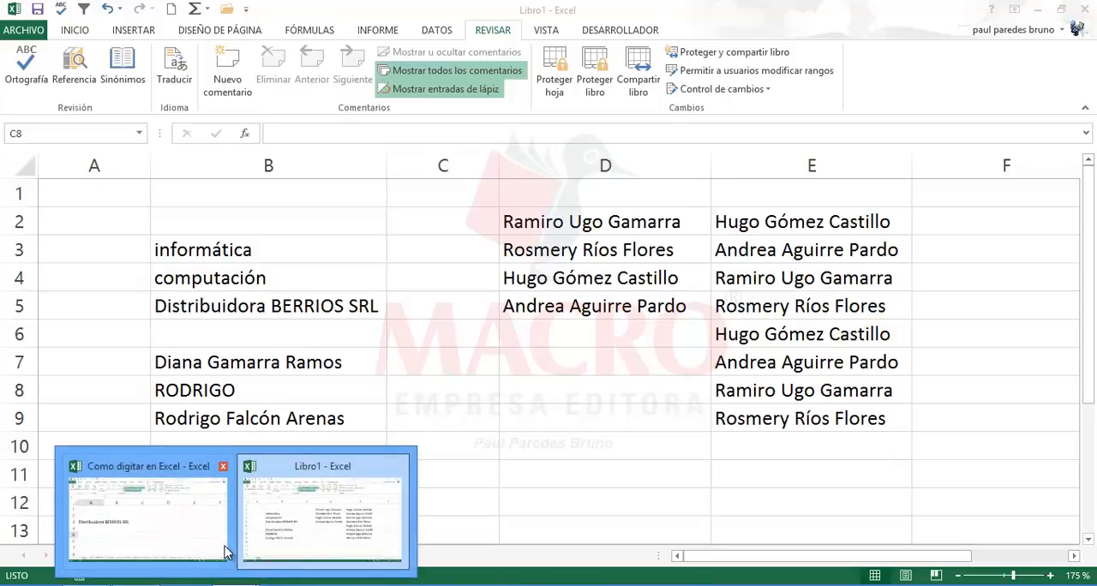
{"action": "left_click", "coordinate": [195, 533]}
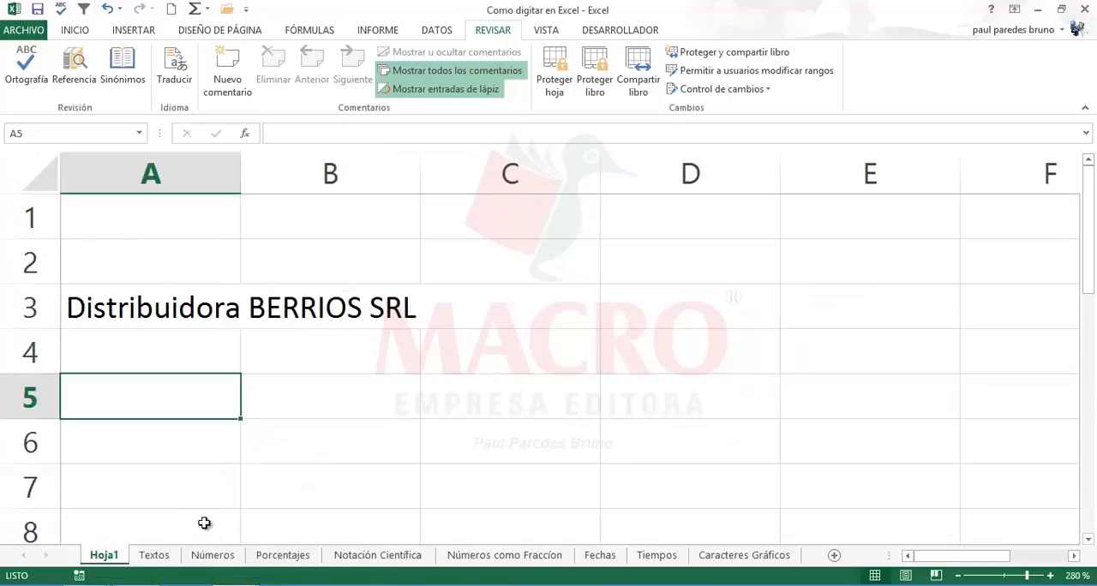
{"action": "left_click", "coordinate": [206, 459]}
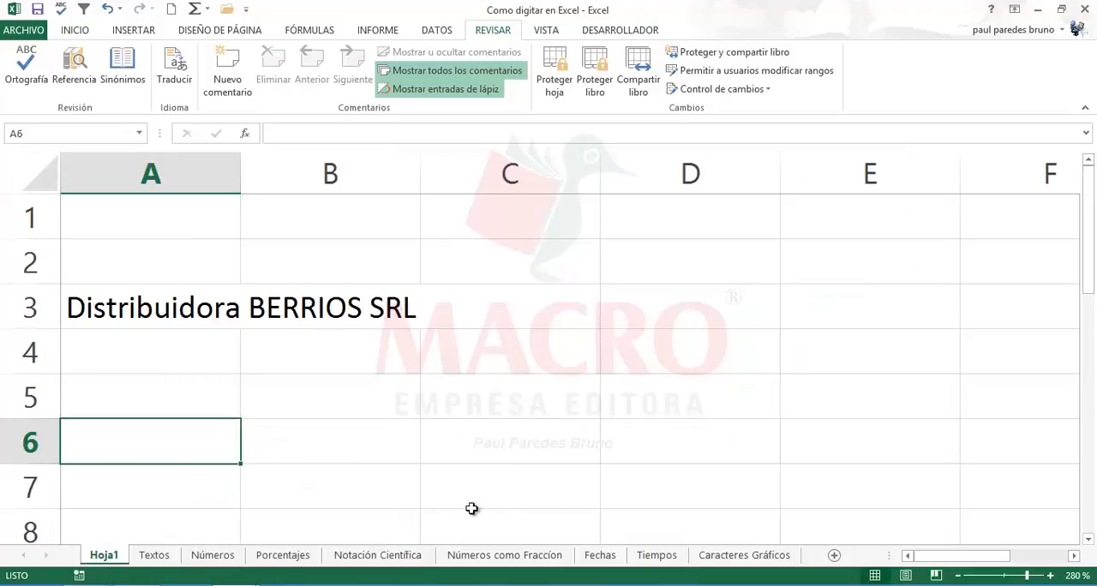
{"action": "left_click", "coordinate": [163, 555]}
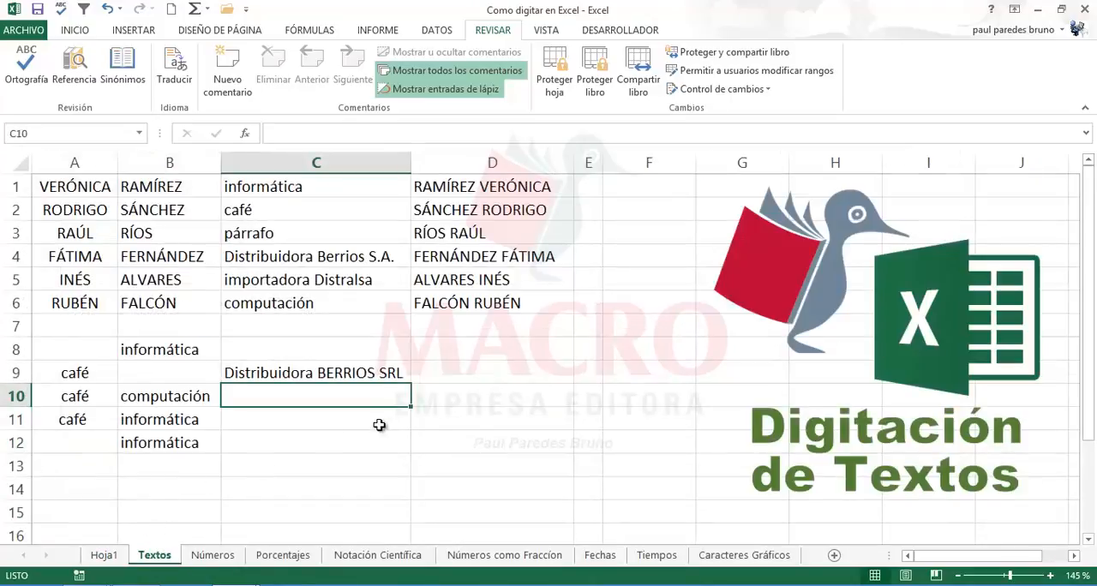
{"action": "left_click", "coordinate": [329, 433]}
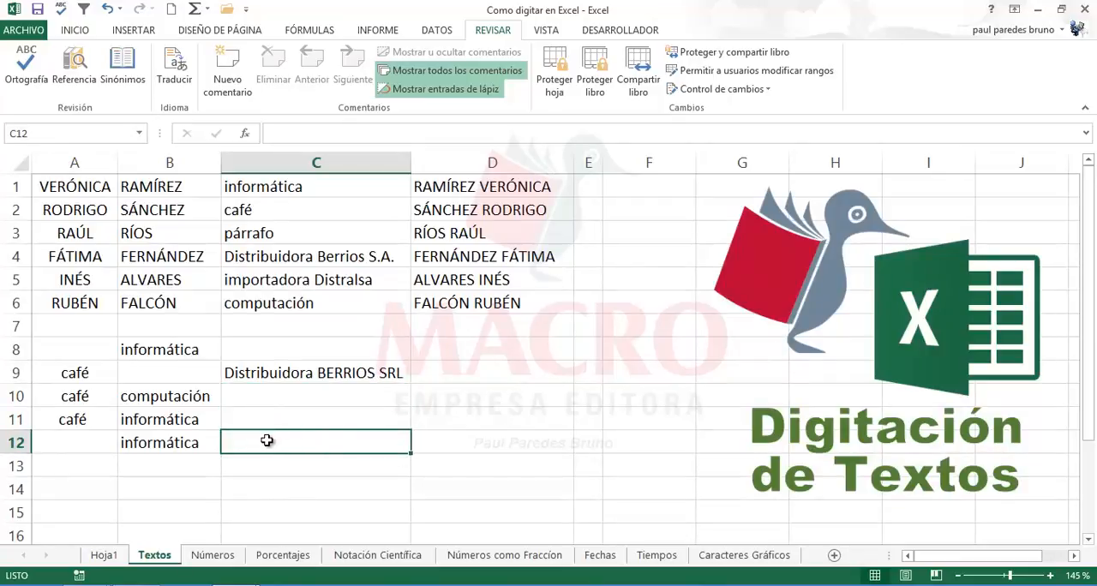
{"action": "left_click", "coordinate": [507, 378]}
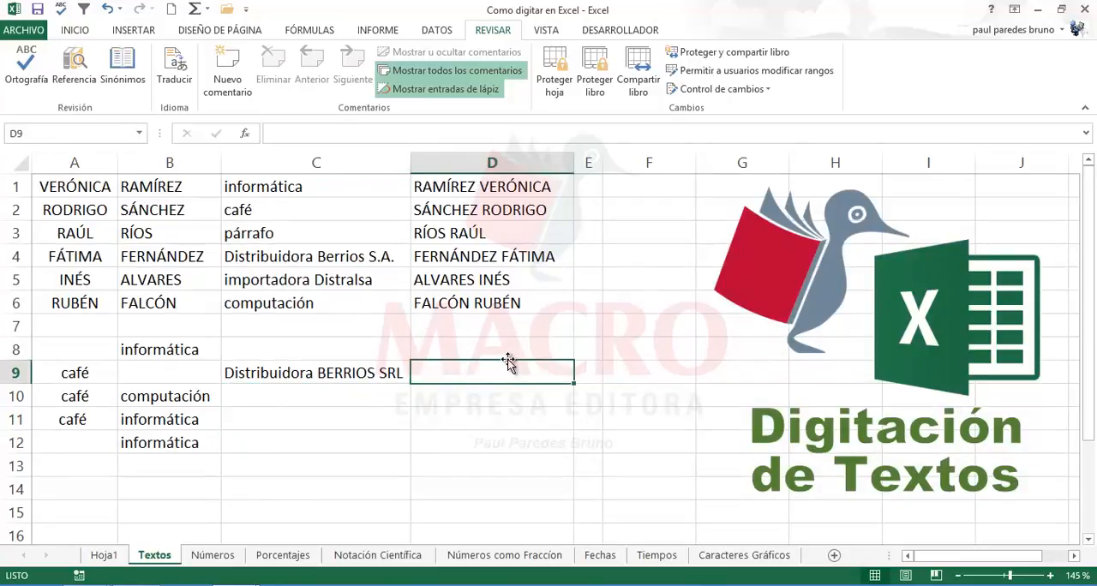
{"action": "left_click", "coordinate": [506, 348]}
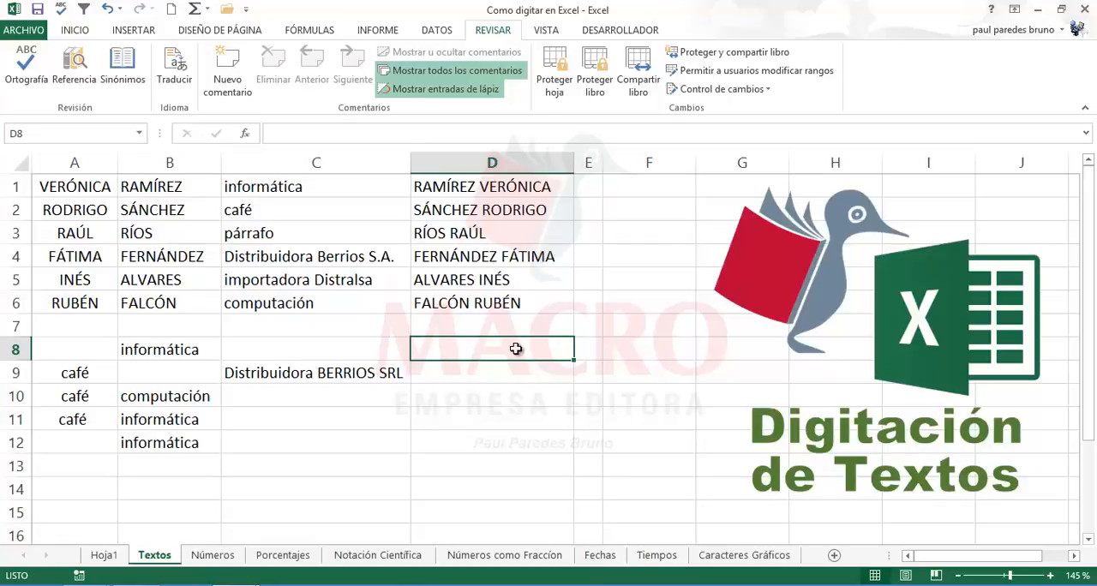
{"action": "type", "text": "Ram"}
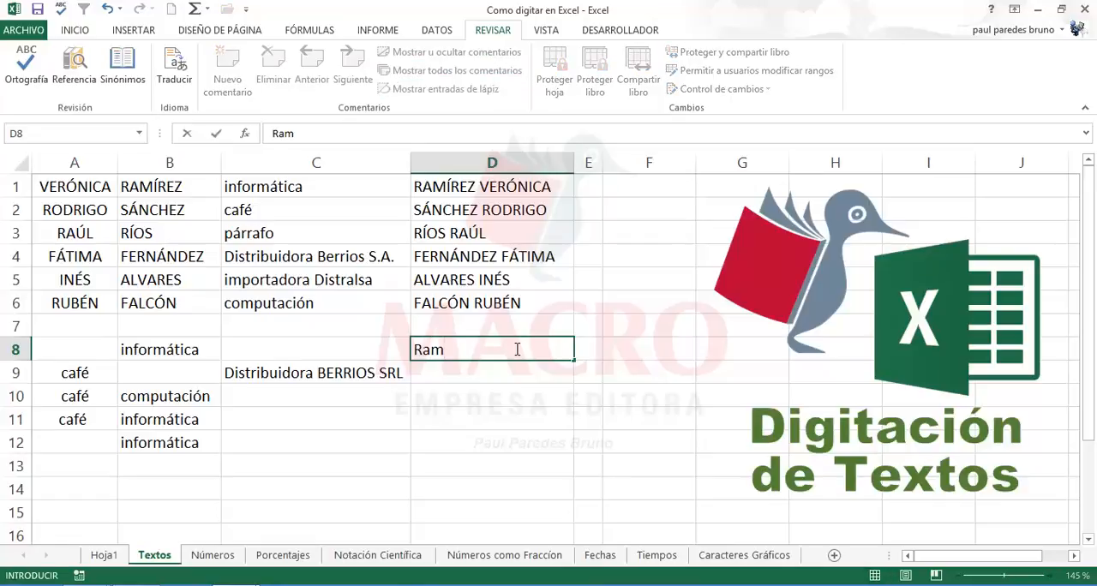
{"action": "type", "text": "ir"}
{"action": "type", "text": "o"}
{"action": "key", "text": "BackSpace"}
{"action": "key", "text": "BackSpace"}
{"action": "key", "text": "BackSpace"}
{"action": "key", "text": "BackSpace"}
{"action": "key", "text": "BackSpace"}
{"action": "key", "text": "BackSpace"}
Step: Enter the full name from the custom list's second entry, with its accented surname, in D8
{"action": "type", "text": "Rosmery "}
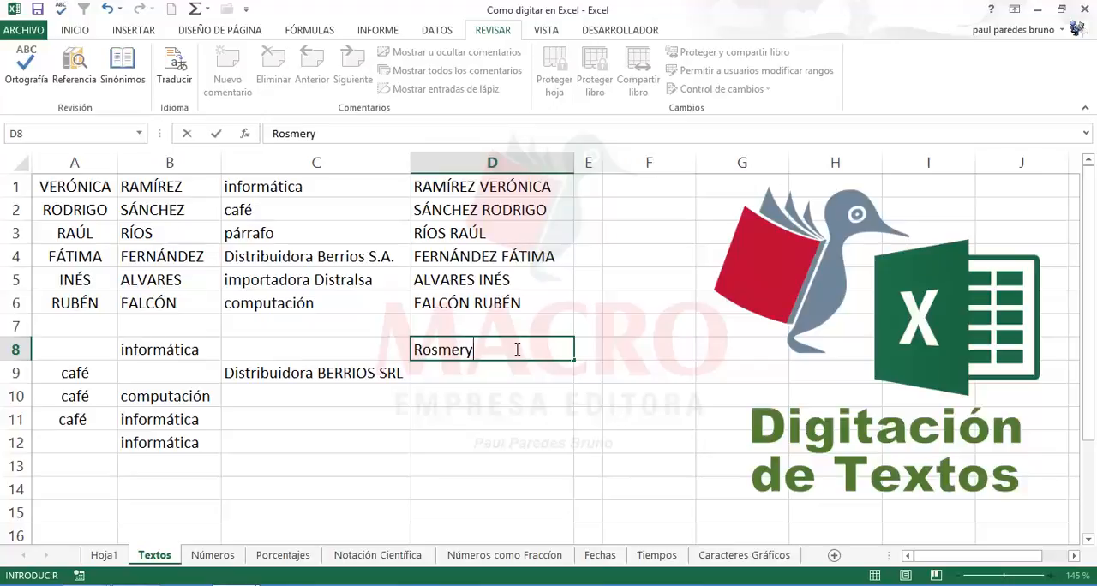
{"action": "type", "text": "D"}
{"action": "key", "text": "BackSpace"}
{"action": "type", "text": "Ríos Flores"}
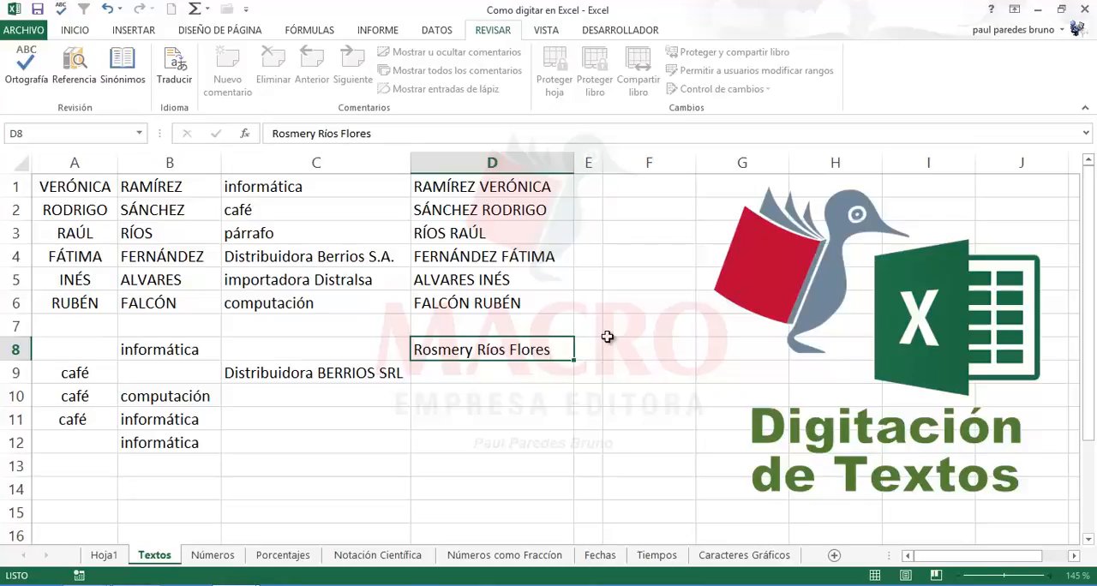
Step: AutoFill the custom name list from D8 down to D12 on the Textos sheet
{"action": "key", "text": "Return"}
{"action": "left_click", "coordinate": [542, 351]}
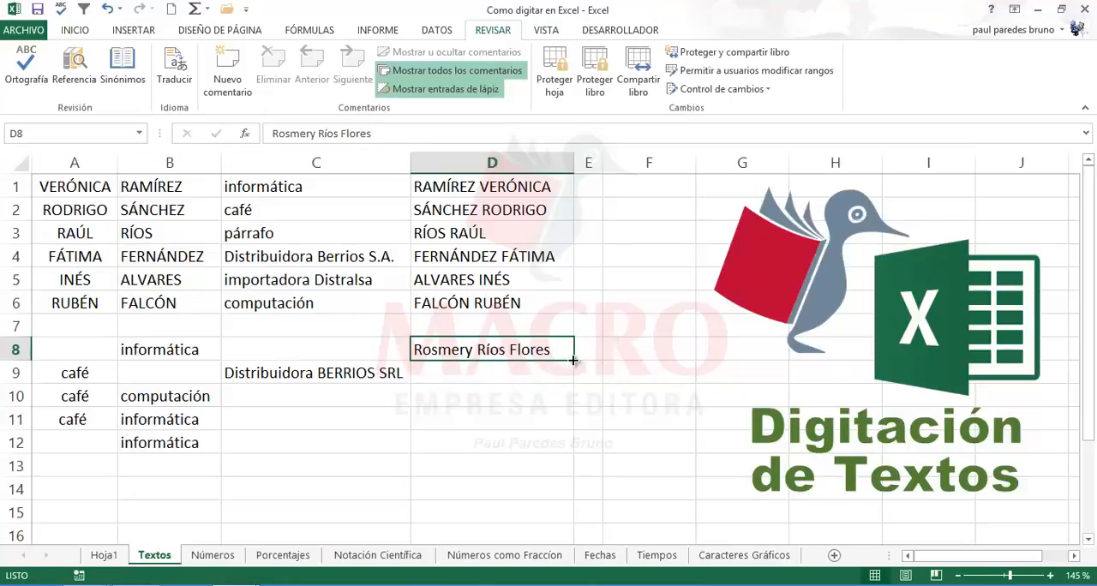
{"action": "left_click_drag", "start_coordinate": [573, 361], "coordinate": [559, 457]}
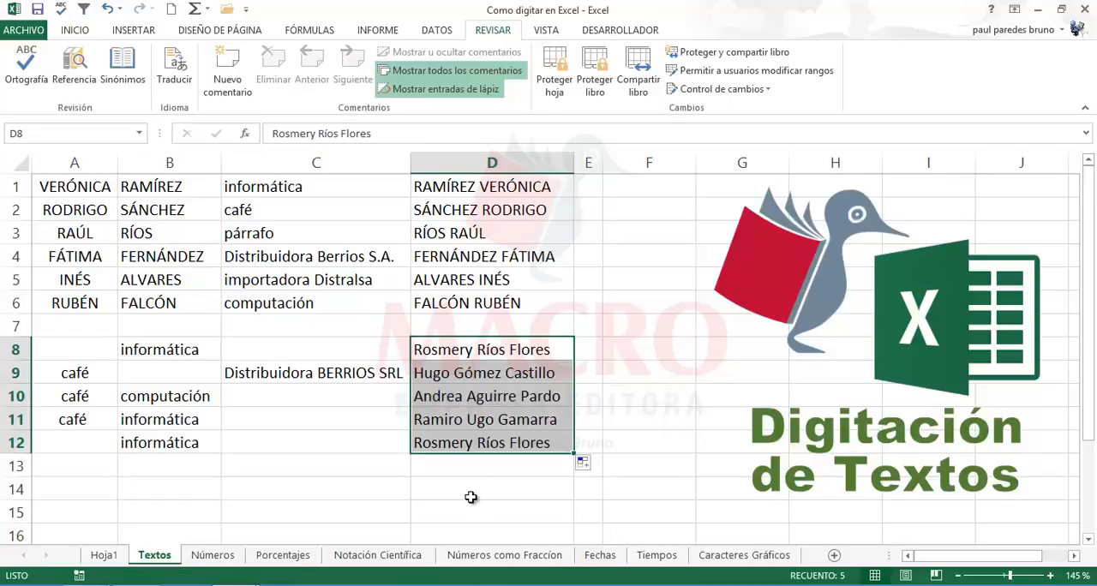
Step: Check the filled names and clear the repeated first name from cell D12
{"action": "left_click", "coordinate": [490, 377]}
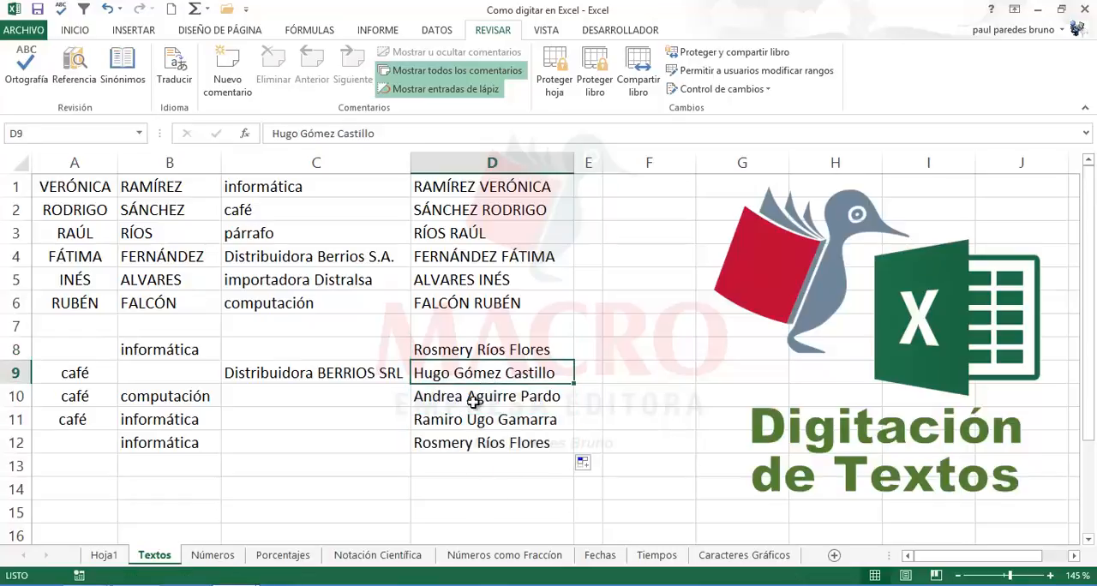
{"action": "left_click", "coordinate": [475, 400]}
{"action": "left_click", "coordinate": [462, 419]}
{"action": "left_click", "coordinate": [444, 446]}
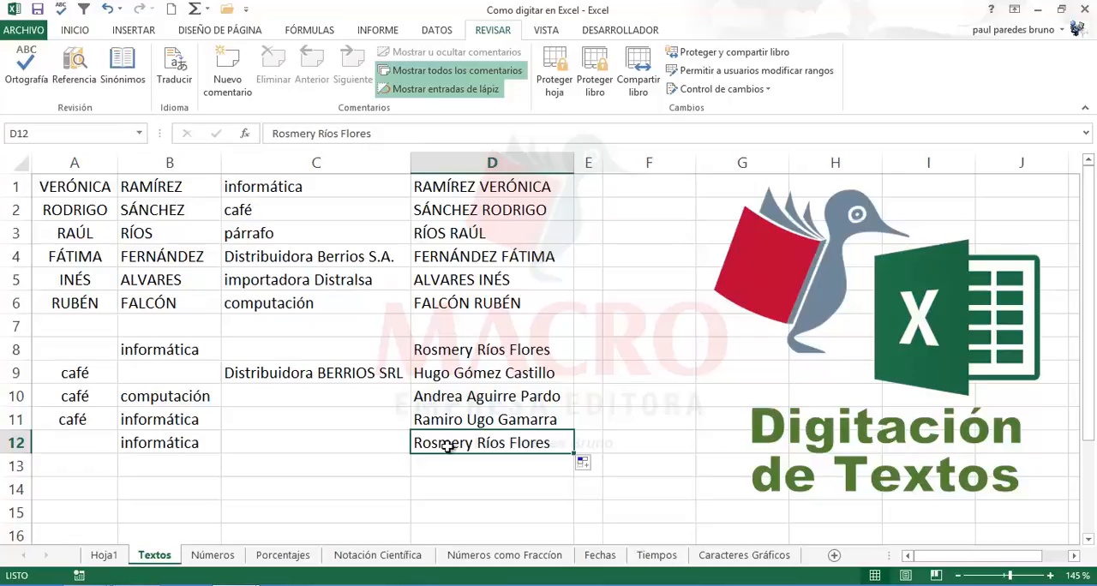
{"action": "key", "text": "Delete"}
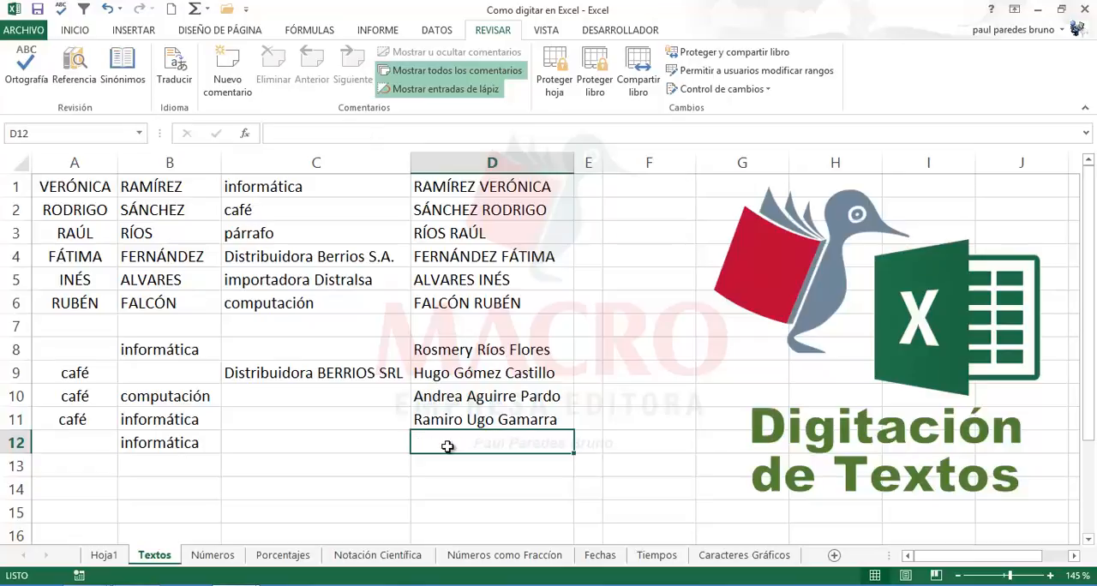
{"action": "left_click", "coordinate": [339, 449]}
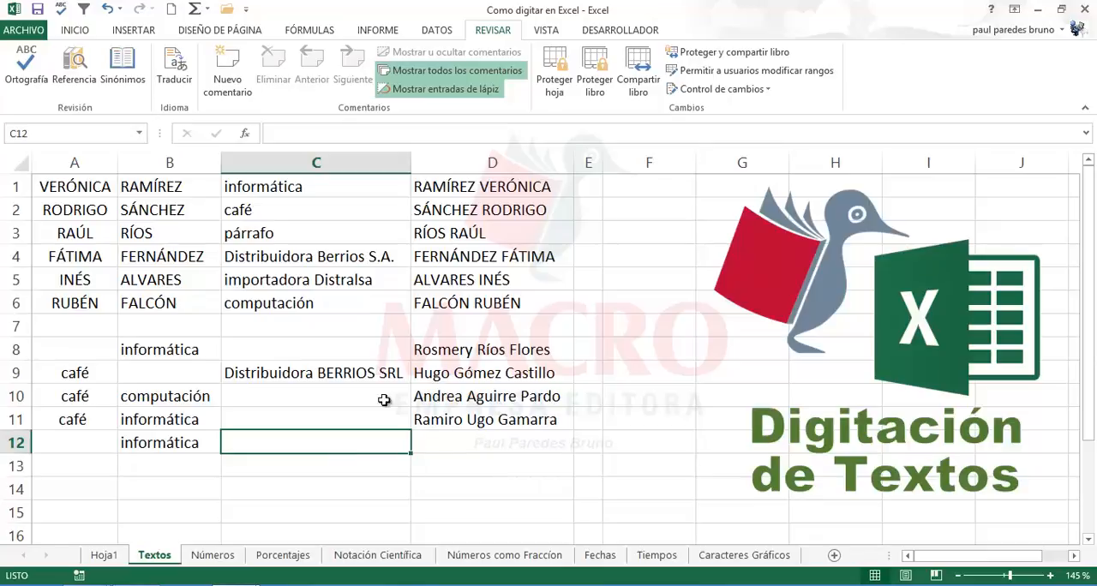
{"action": "left_click", "coordinate": [344, 373]}
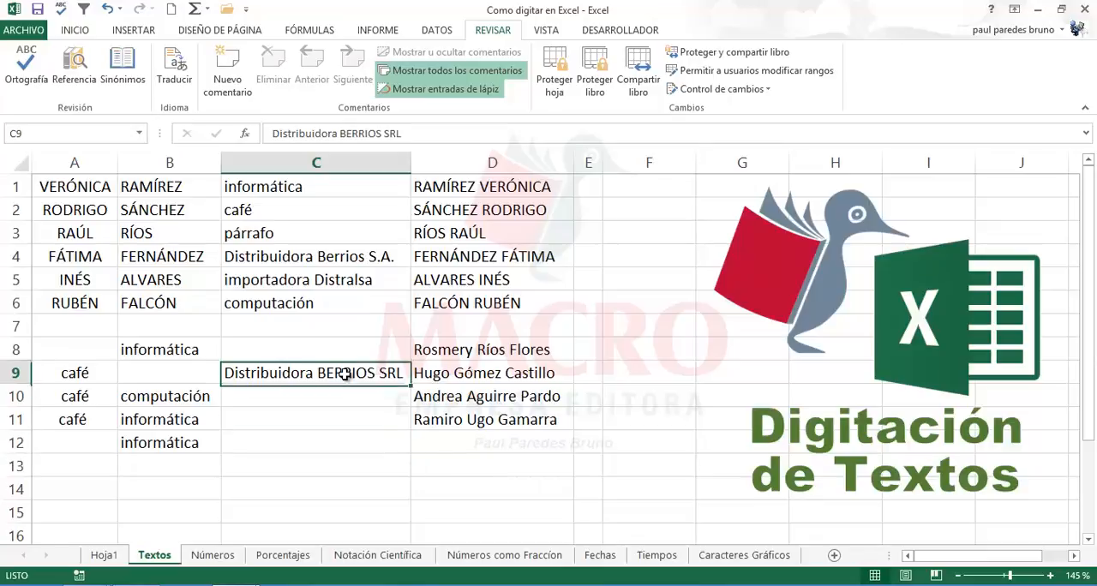
{"action": "left_click", "coordinate": [470, 375]}
{"action": "left_click", "coordinate": [470, 418]}
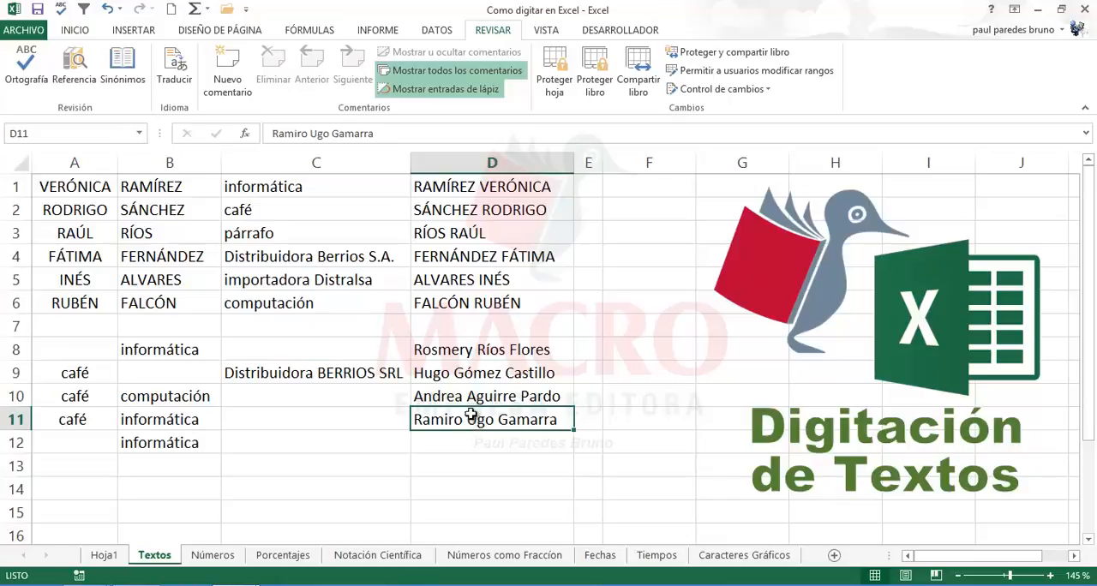
{"action": "left_click", "coordinate": [476, 387]}
{"action": "left_click", "coordinate": [486, 350]}
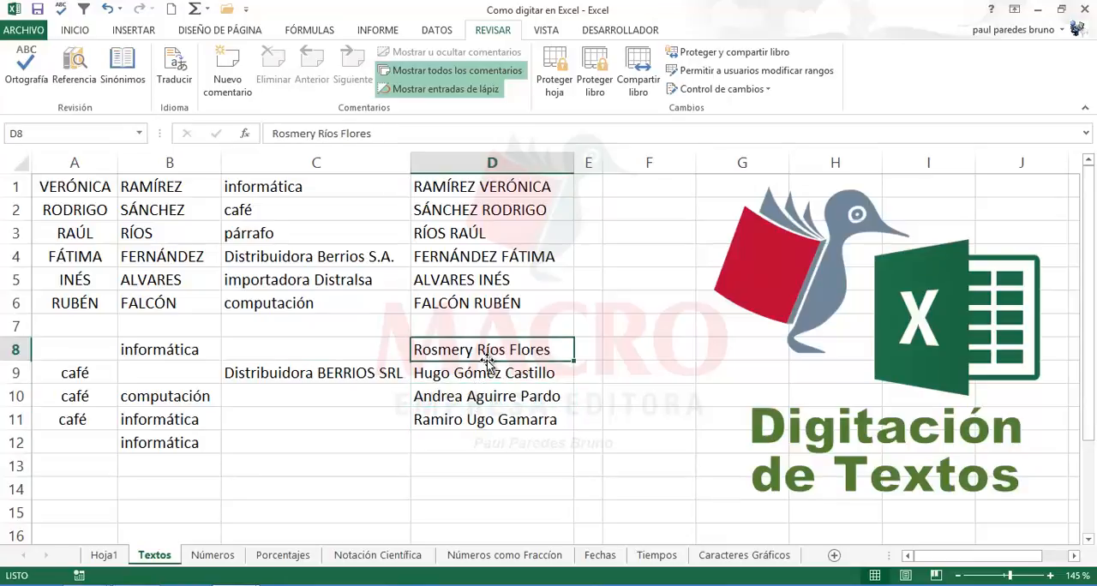
{"action": "left_click", "coordinate": [485, 396]}
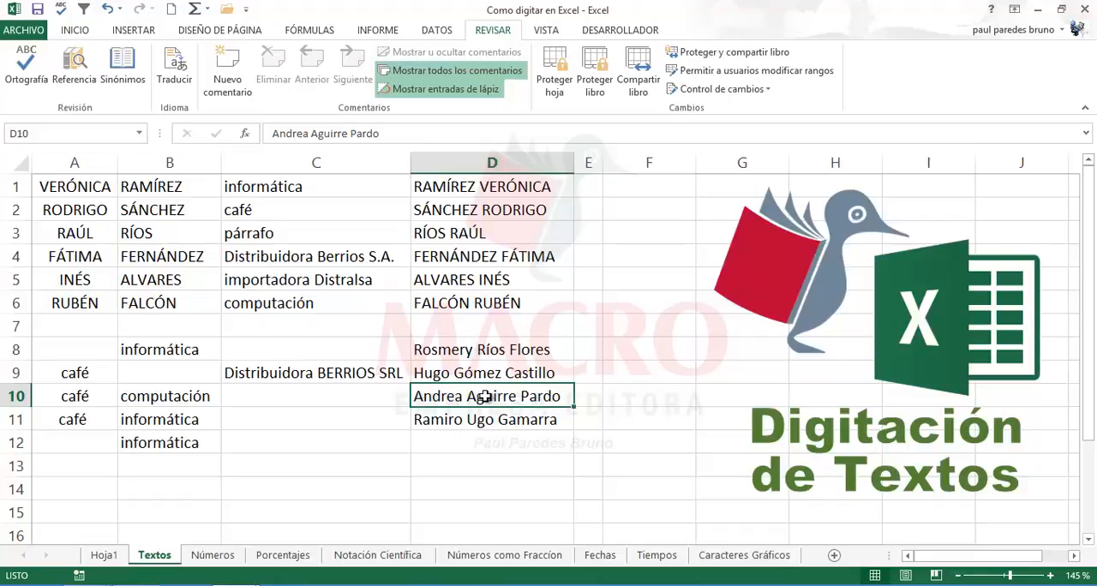
Step: View the custom lists in the advanced Excel options and close their dialog without changes
{"action": "left_click", "coordinate": [24, 30]}
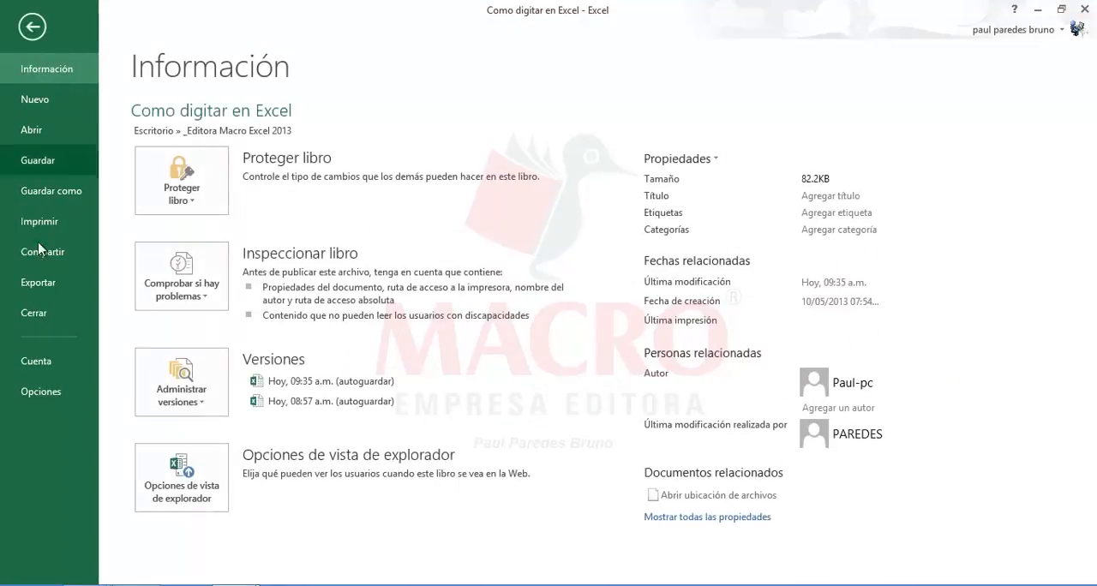
{"action": "left_click", "coordinate": [41, 391]}
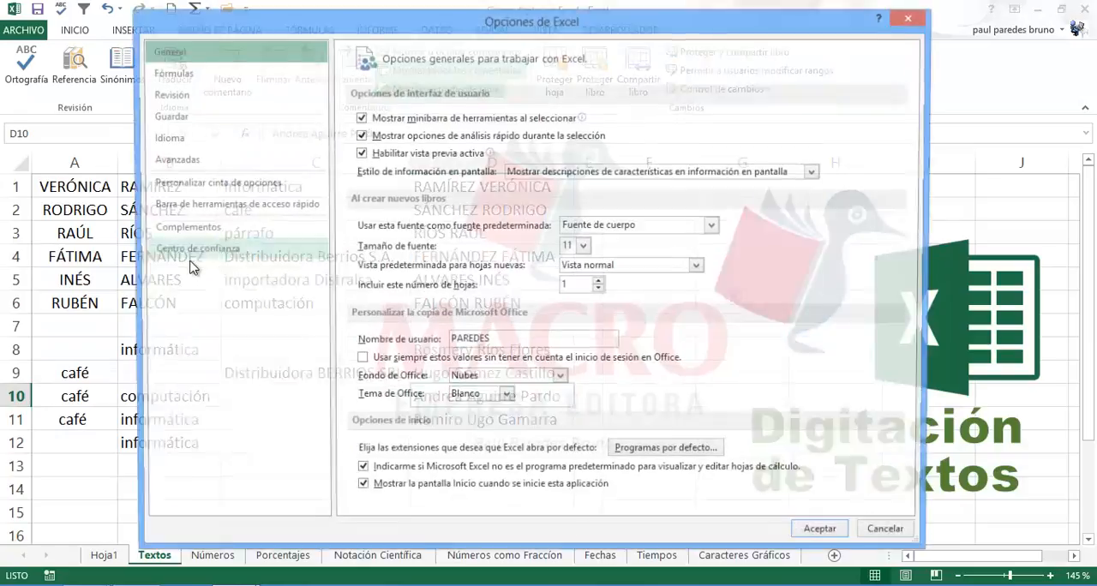
{"action": "left_click", "coordinate": [184, 161]}
{"action": "left_click_drag", "start_coordinate": [915, 146], "coordinate": [932, 492]}
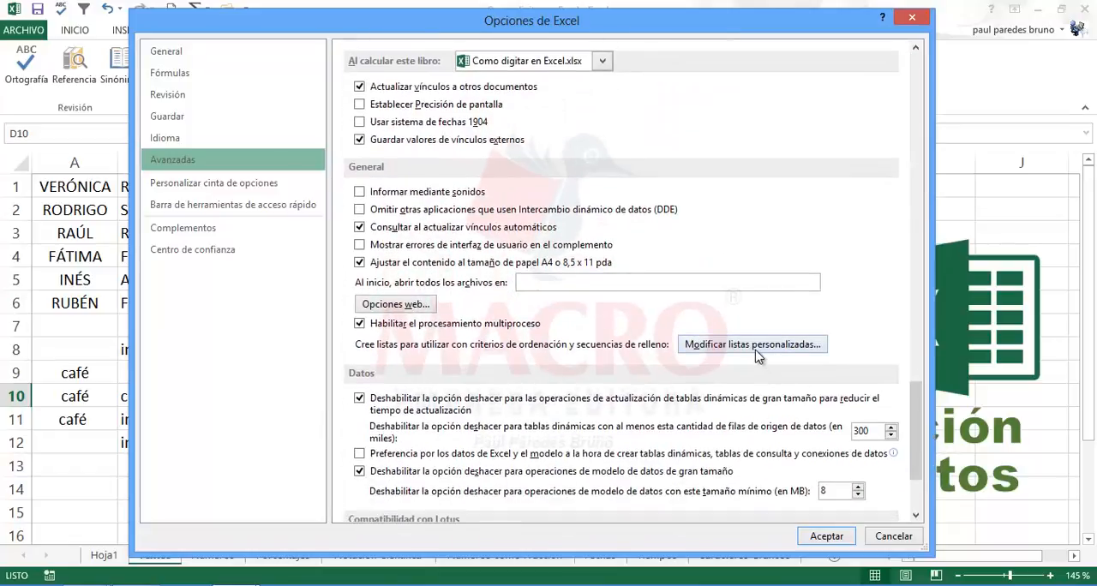
{"action": "left_click", "coordinate": [752, 345]}
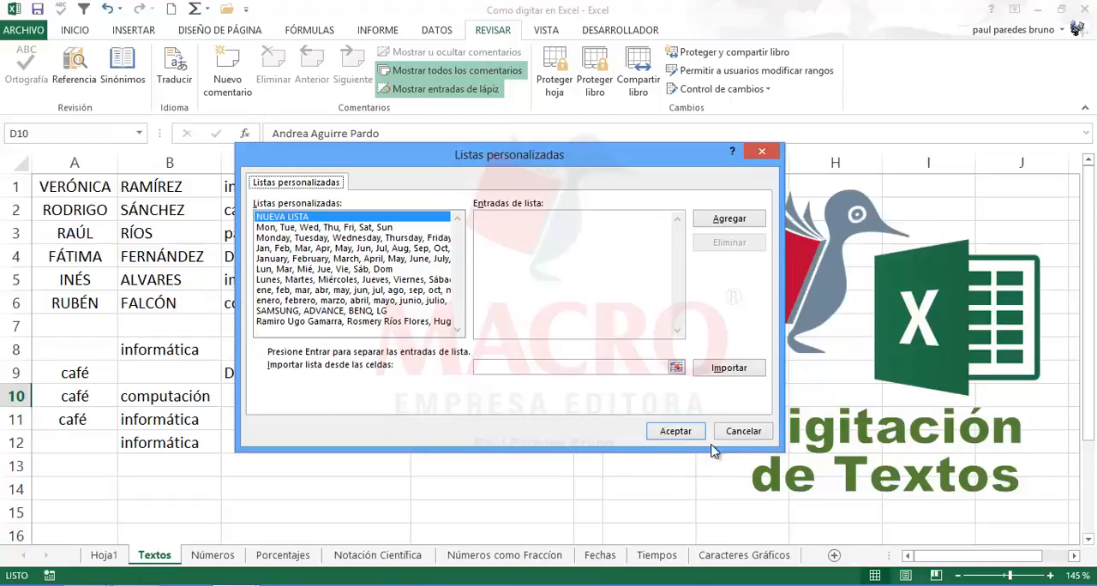
{"action": "left_click", "coordinate": [739, 432]}
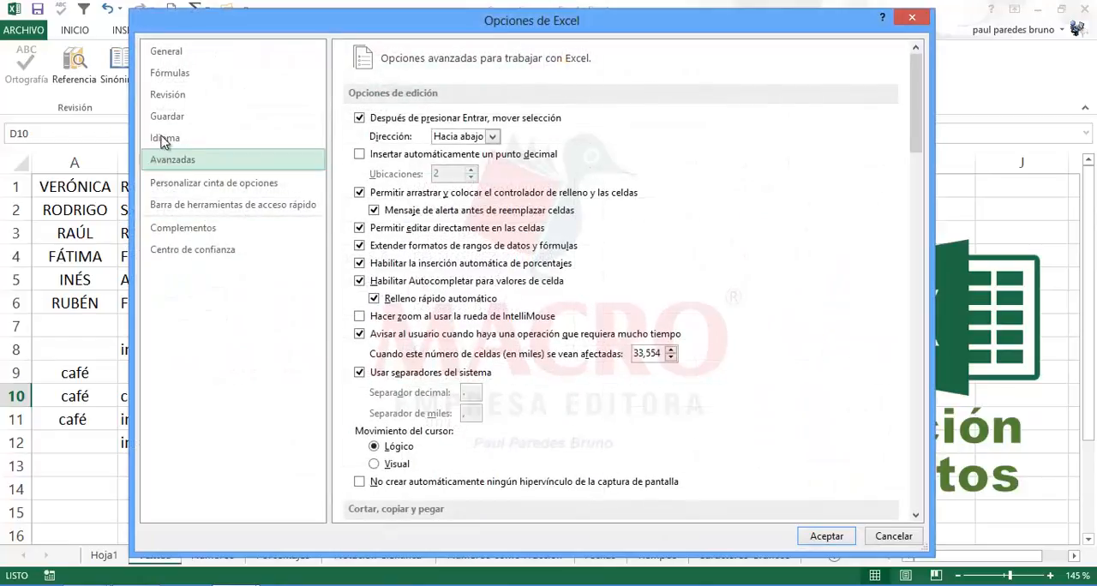
Step: View the AutoCorrect settings in the proofing options and leave the Excel options without changes
{"action": "left_click", "coordinate": [170, 100]}
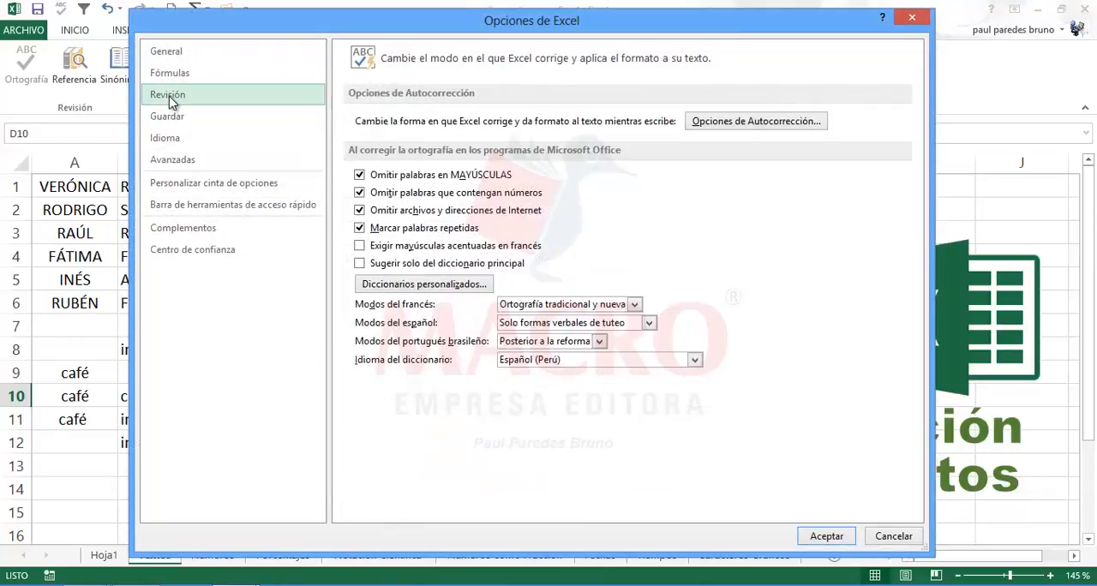
{"action": "left_click", "coordinate": [744, 127]}
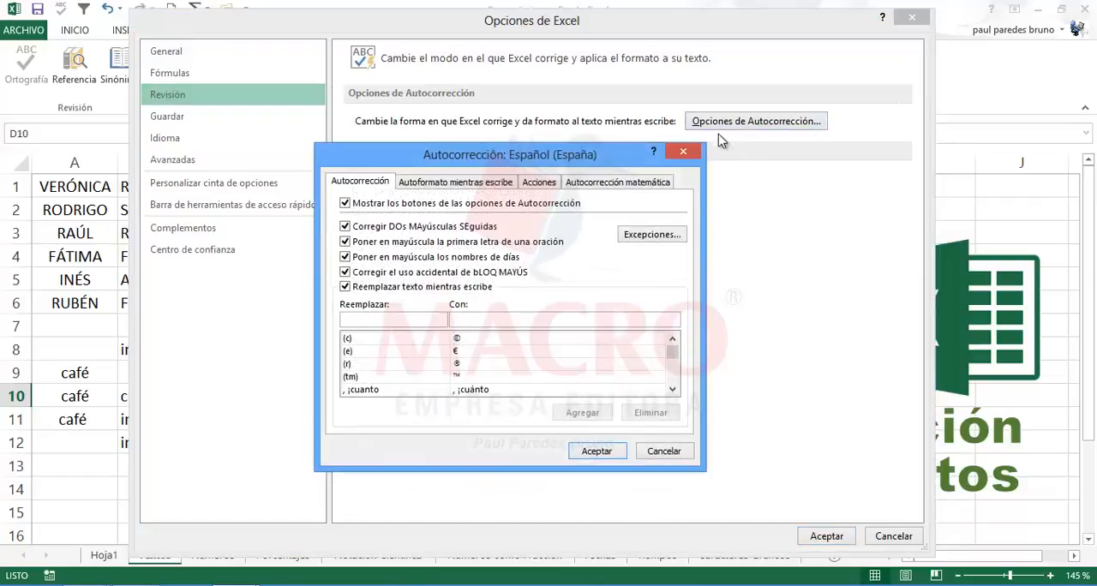
{"action": "left_click", "coordinate": [663, 451]}
{"action": "left_click", "coordinate": [890, 536]}
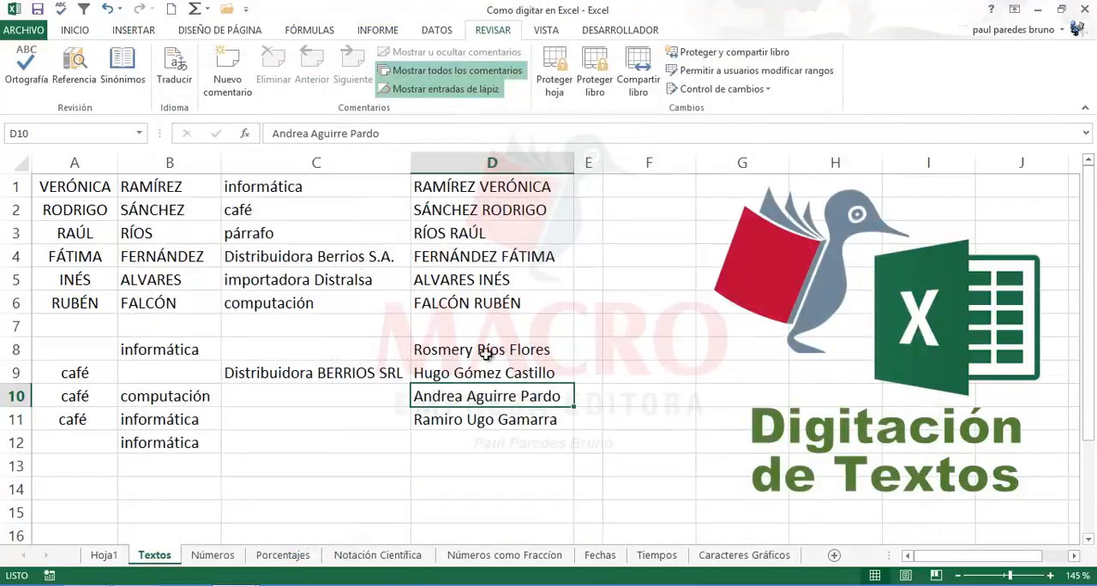
Step: Review the text entries in column C and the joined names in column D of the Textos sheet
{"action": "left_click", "coordinate": [485, 349]}
{"action": "left_click", "coordinate": [283, 242]}
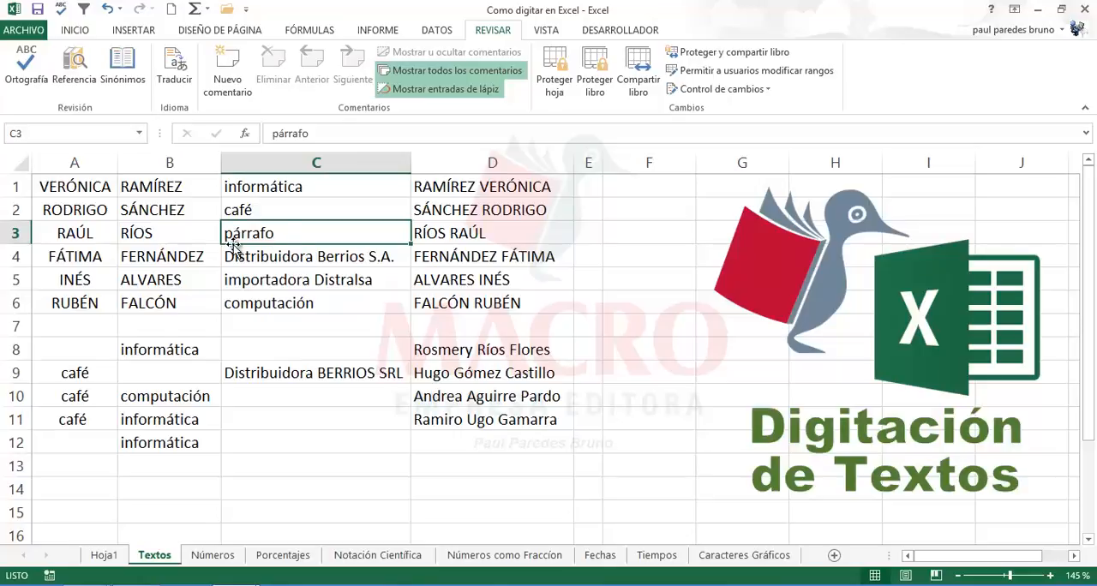
{"action": "left_click", "coordinate": [310, 276]}
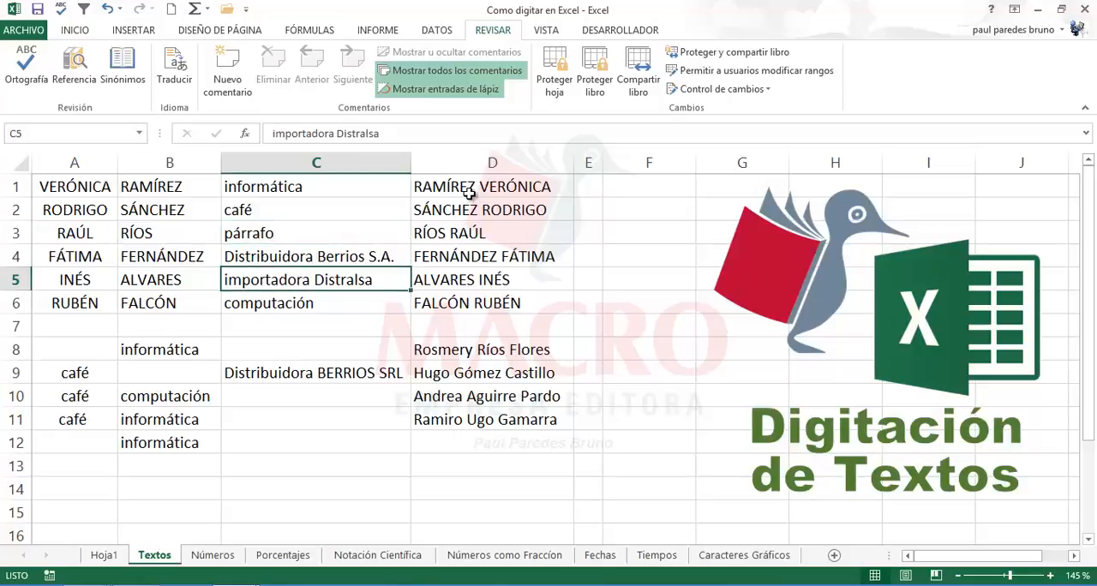
{"action": "left_click", "coordinate": [467, 190]}
{"action": "left_click", "coordinate": [445, 236]}
{"action": "left_click", "coordinate": [433, 302]}
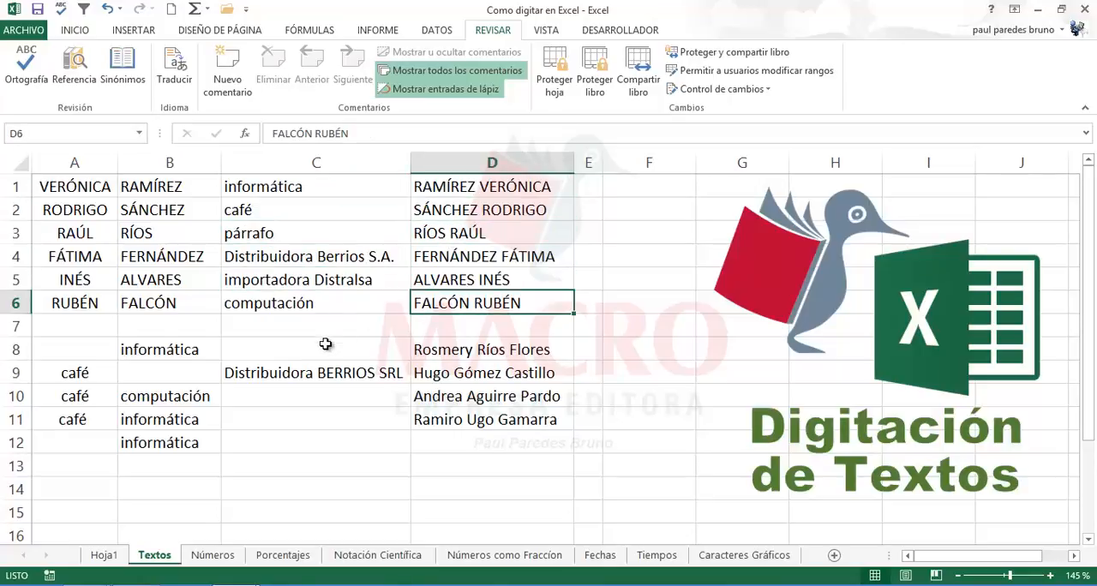
{"action": "left_click", "coordinate": [276, 442]}
{"action": "left_click", "coordinate": [305, 468]}
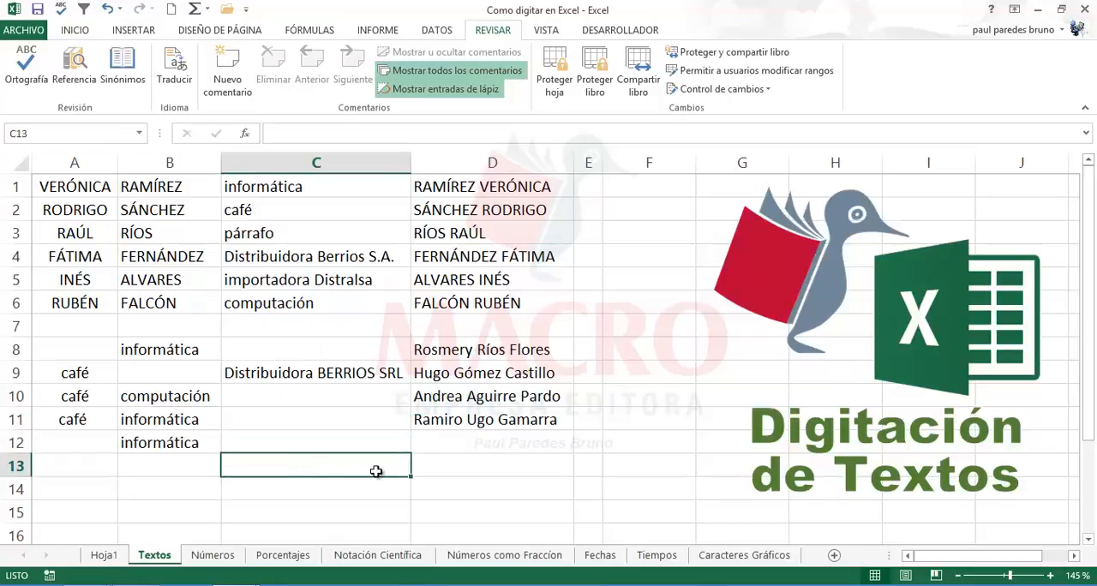